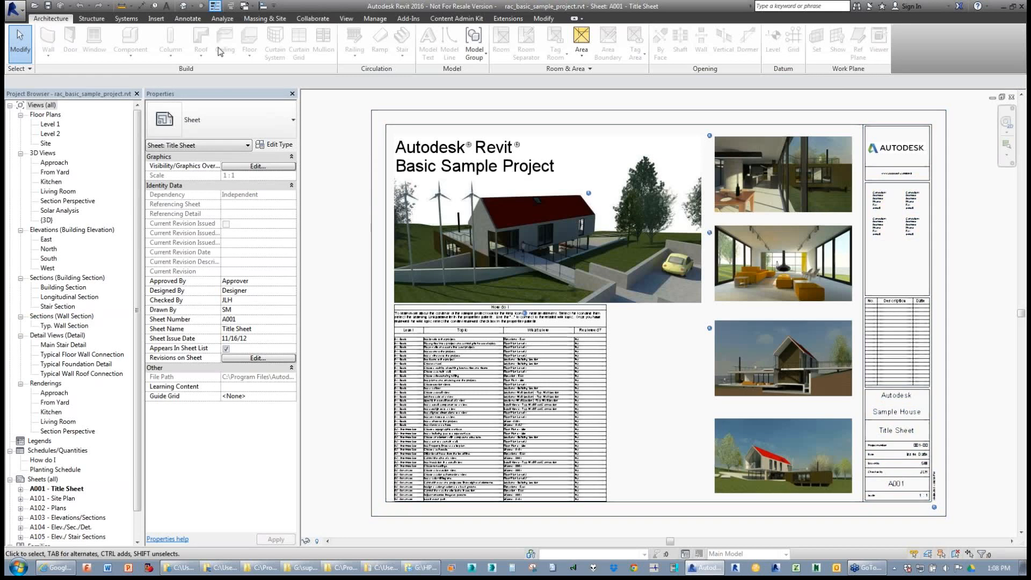
- Open the default 3D view of the sample project and look at the house from closer up
click(183, 6)
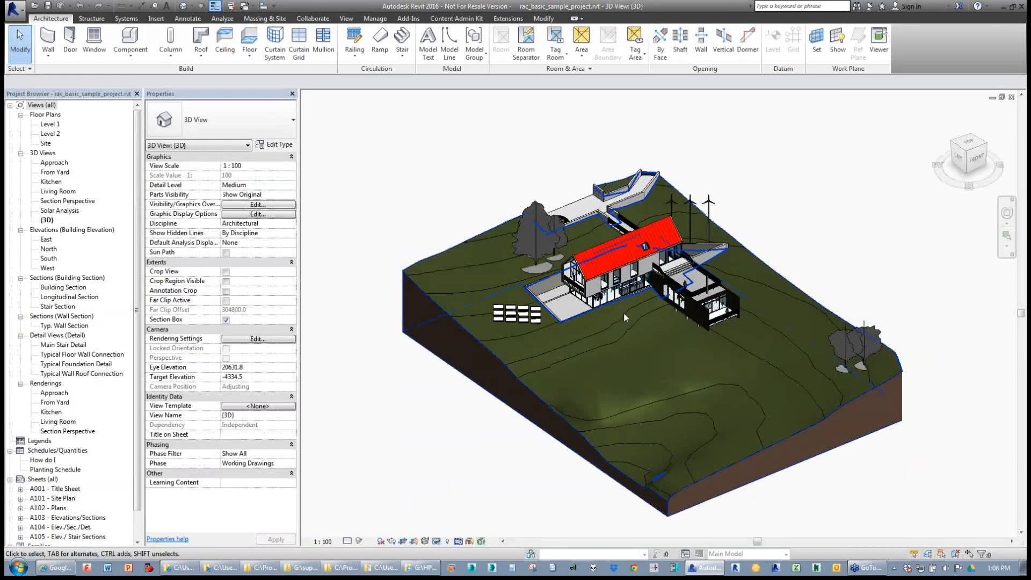
scroll(623, 312, up, 5)
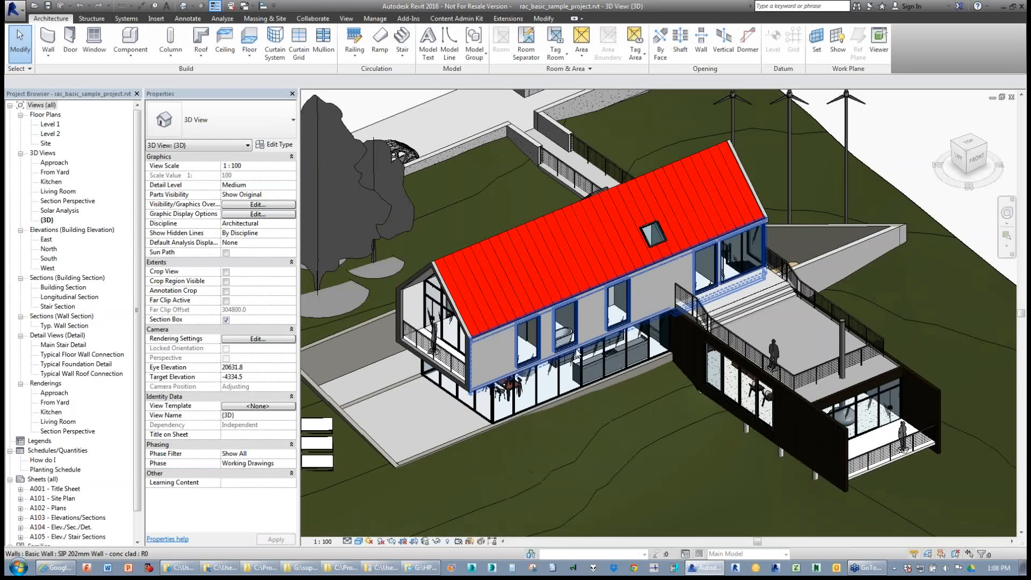
scroll(523, 338, down, 3)
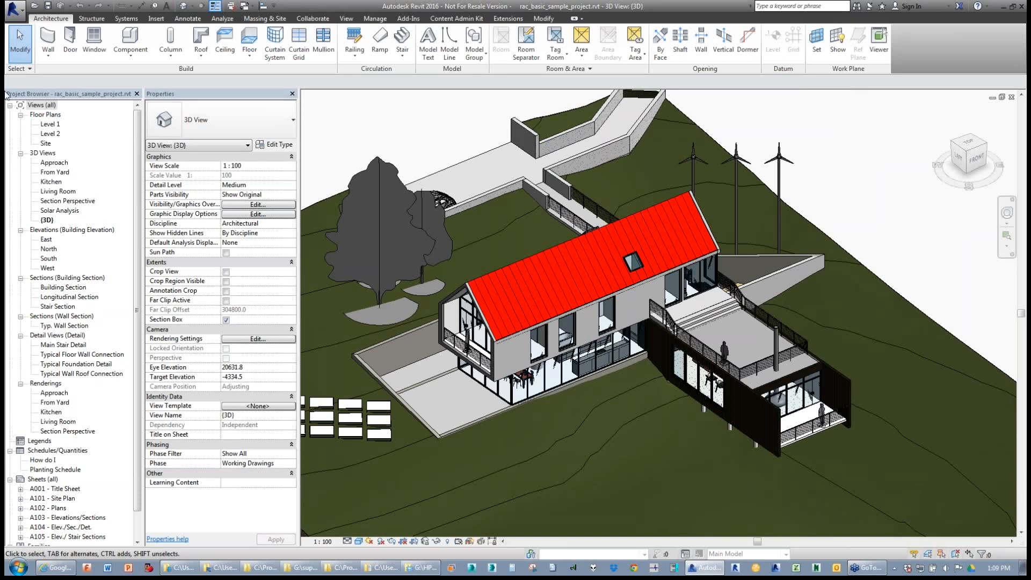
- Examine the full list of views, schedules and sheets in the Project Browser
right_click(35, 103)
click(304, 131)
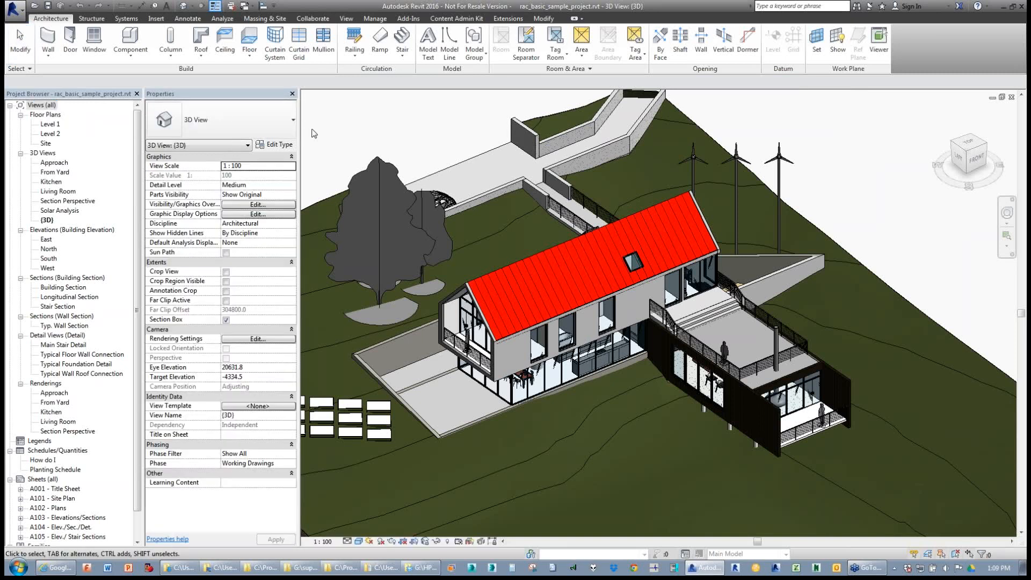
right_click(49, 106)
click(34, 106)
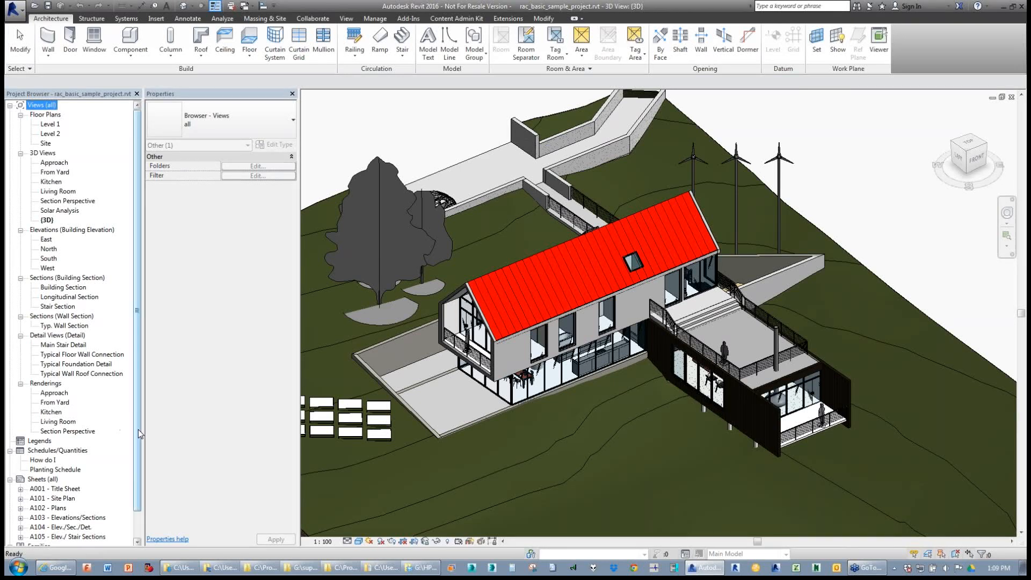
scroll(139, 433, down, 1)
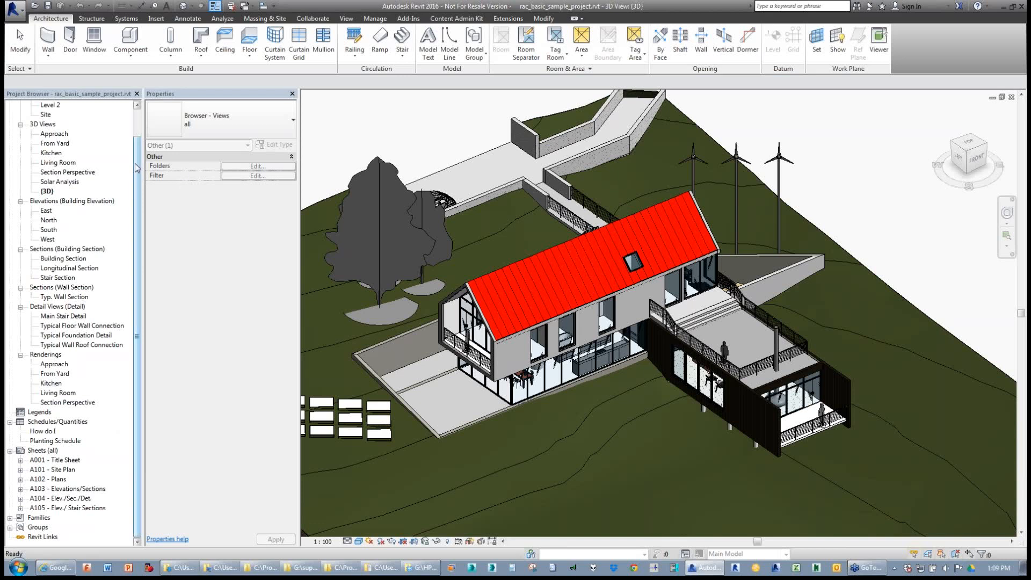
scroll(140, 138, up, 1)
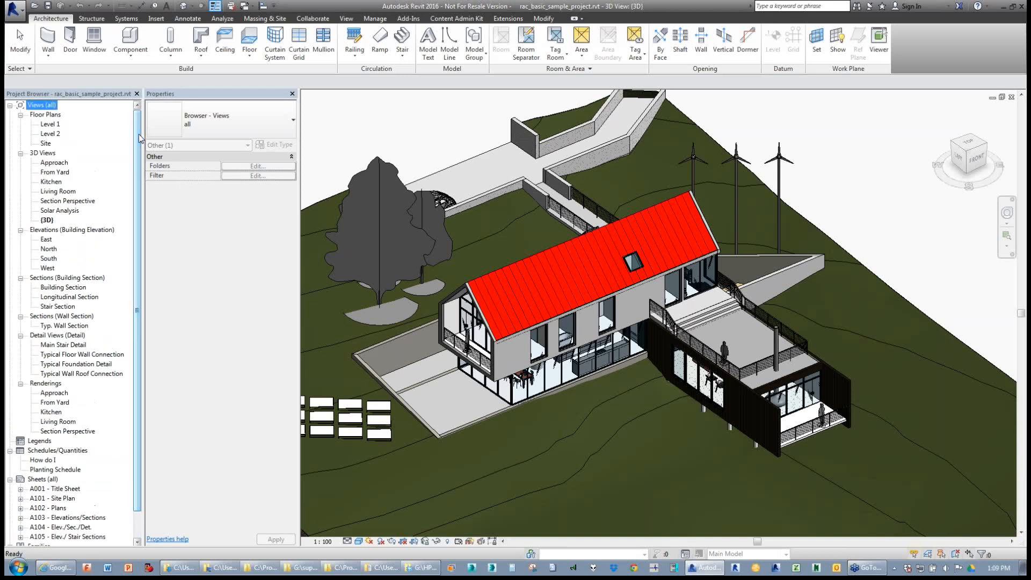
right_click(50, 107)
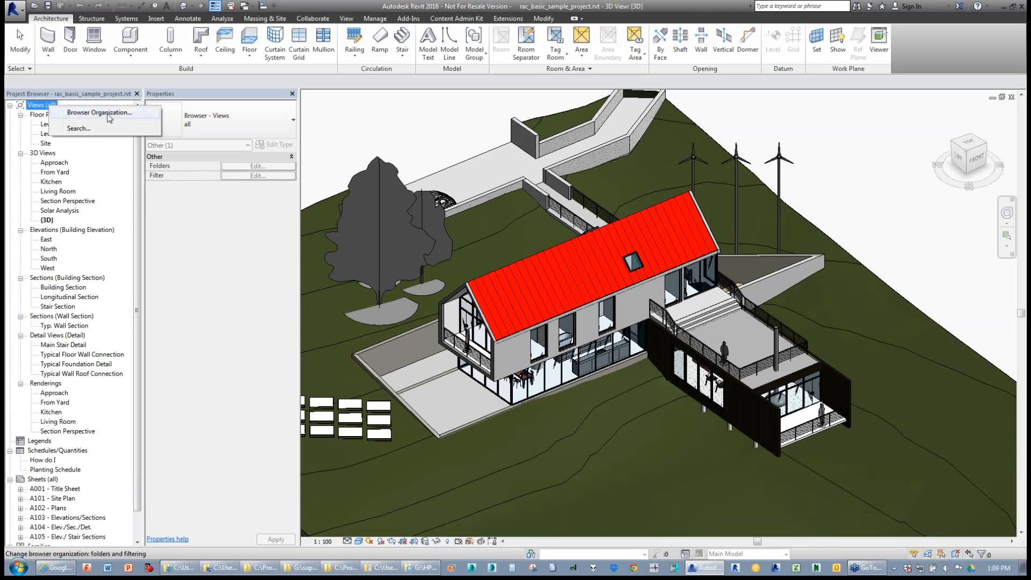
click(43, 108)
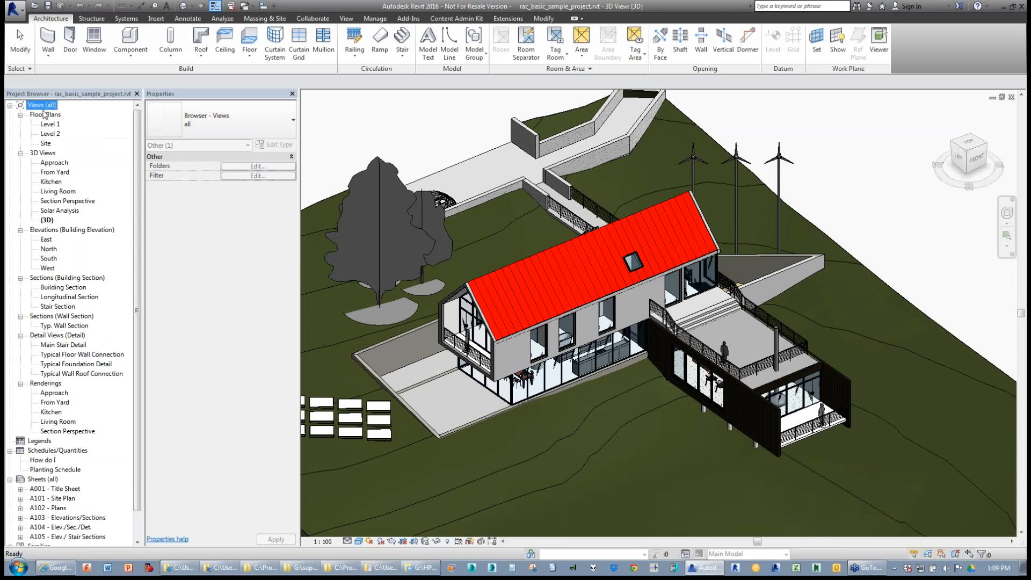
- Switch the browser organization of the views to "not on sheets"
right_click(40, 105)
click(59, 112)
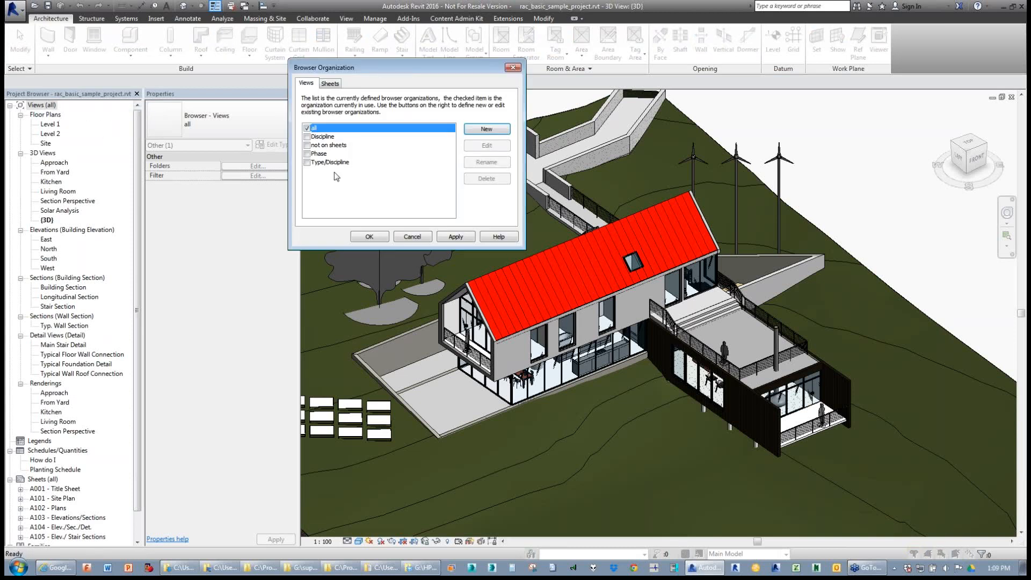
click(316, 146)
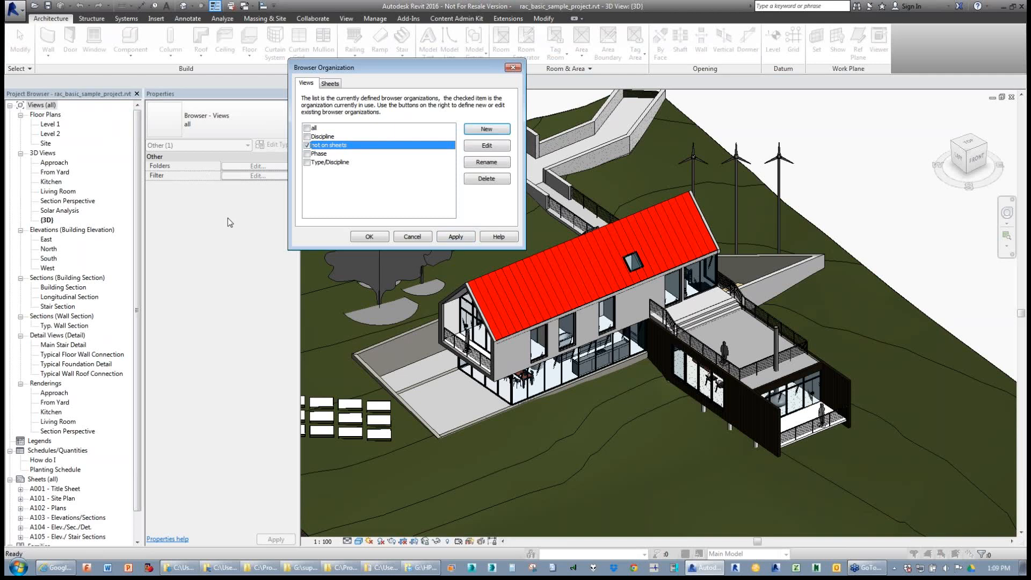
click(458, 237)
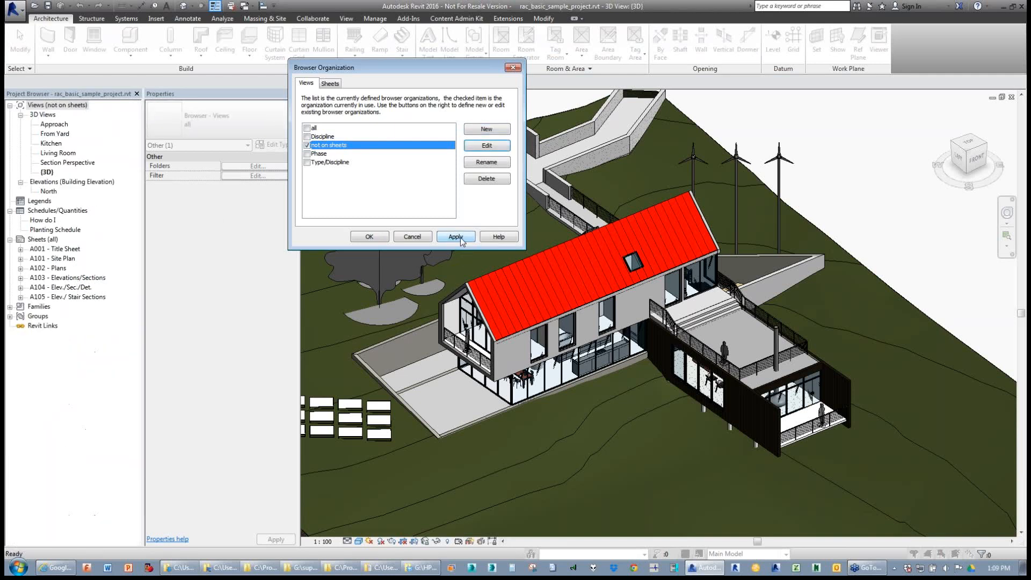
click(370, 236)
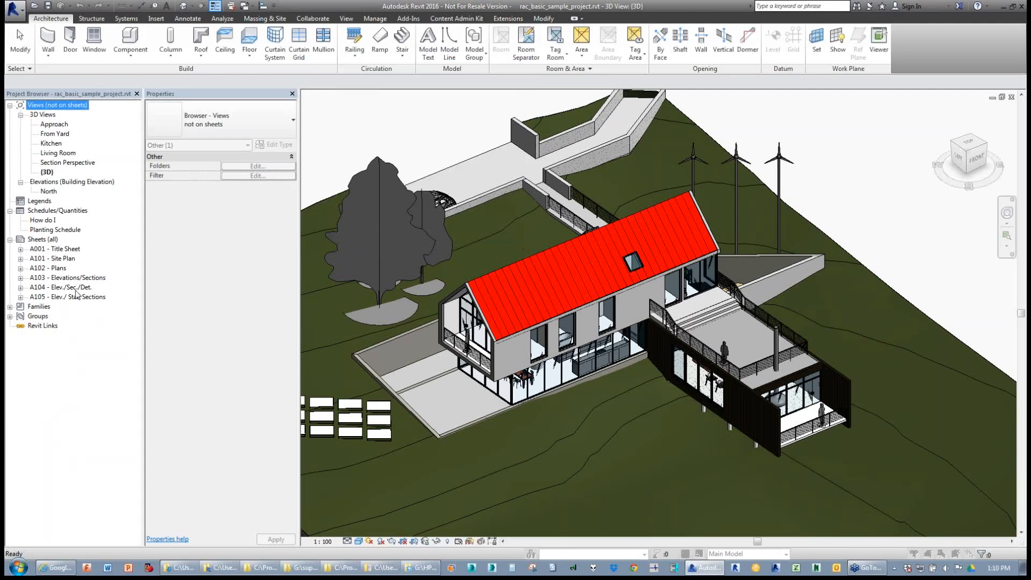
- Open the A001 Title Sheet and then the A102 Plans sheet
double_click(61, 250)
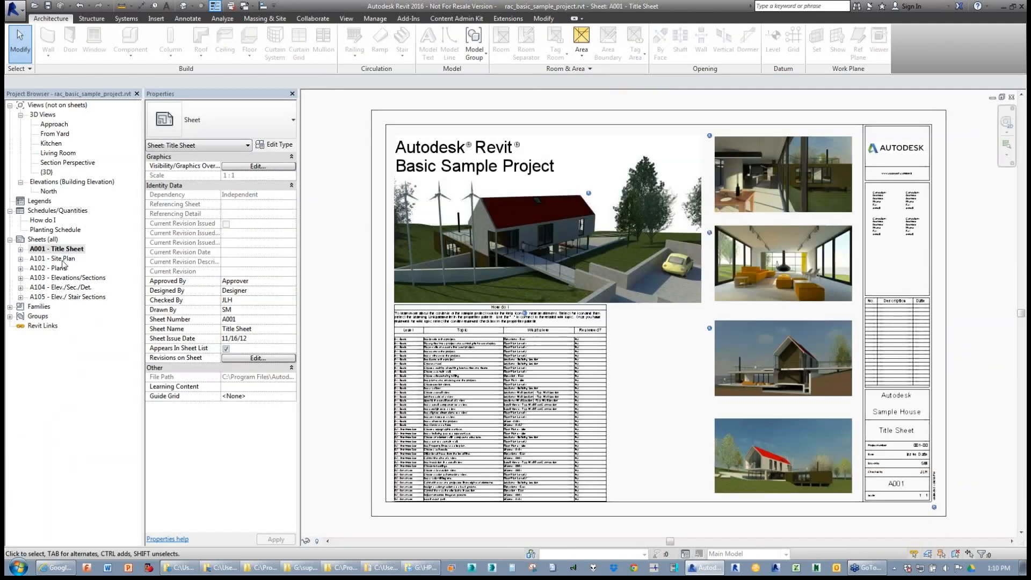
double_click(48, 268)
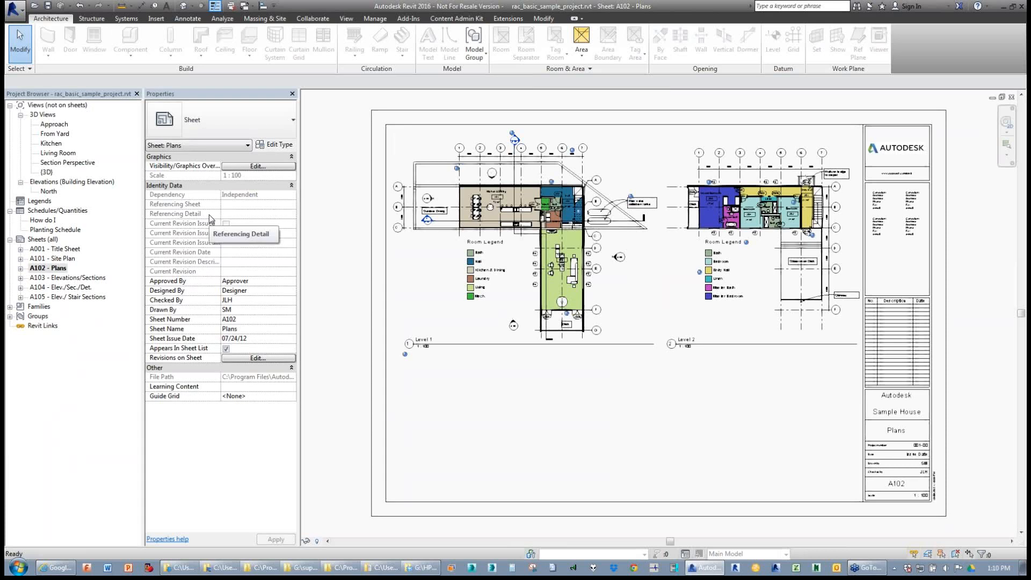
- Examine the unplaced views in the Project Browser, including Approach, From Yard, Kitchen and the North elevation, with their properties
click(56, 125)
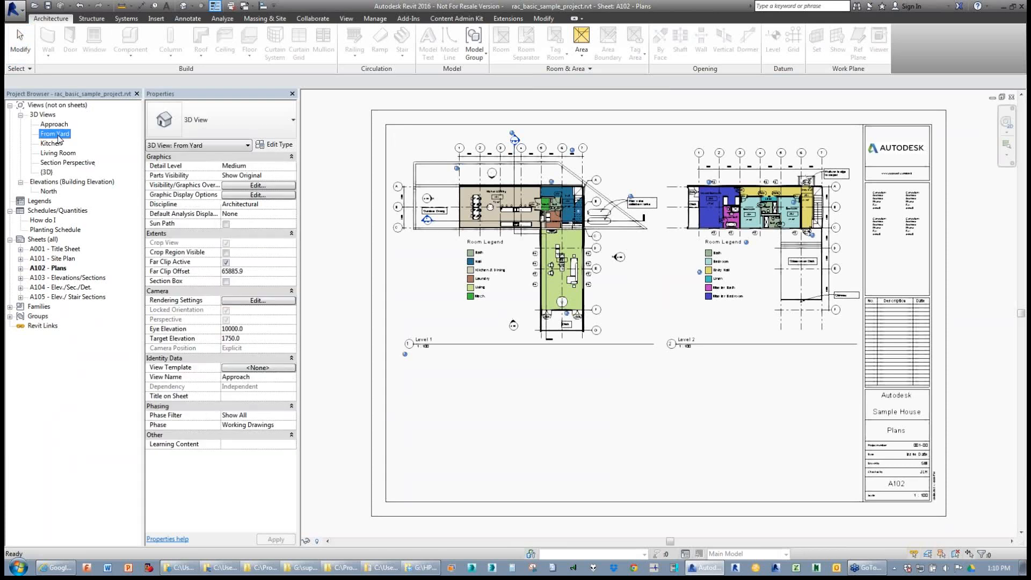
click(54, 134)
click(53, 144)
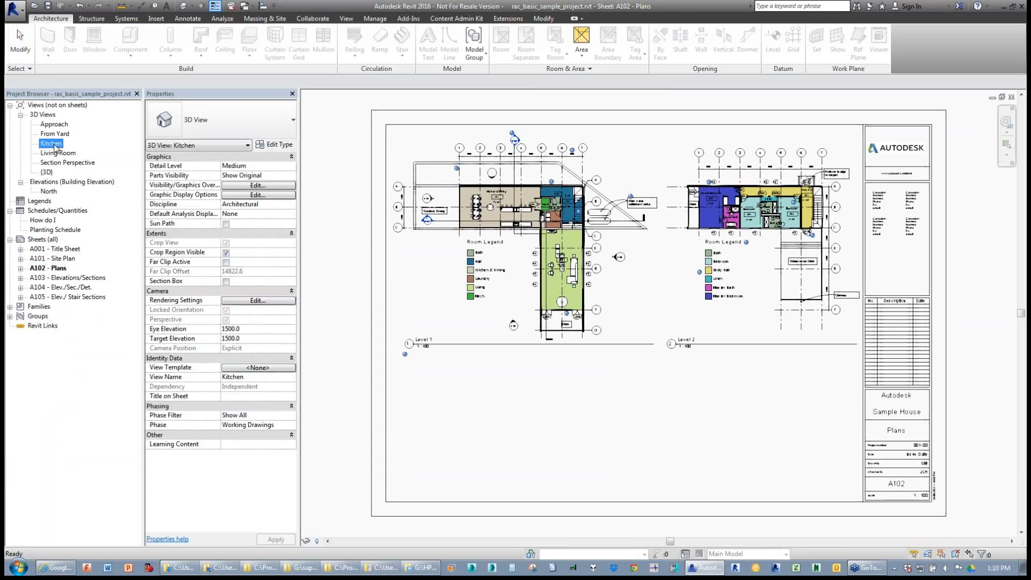
click(67, 106)
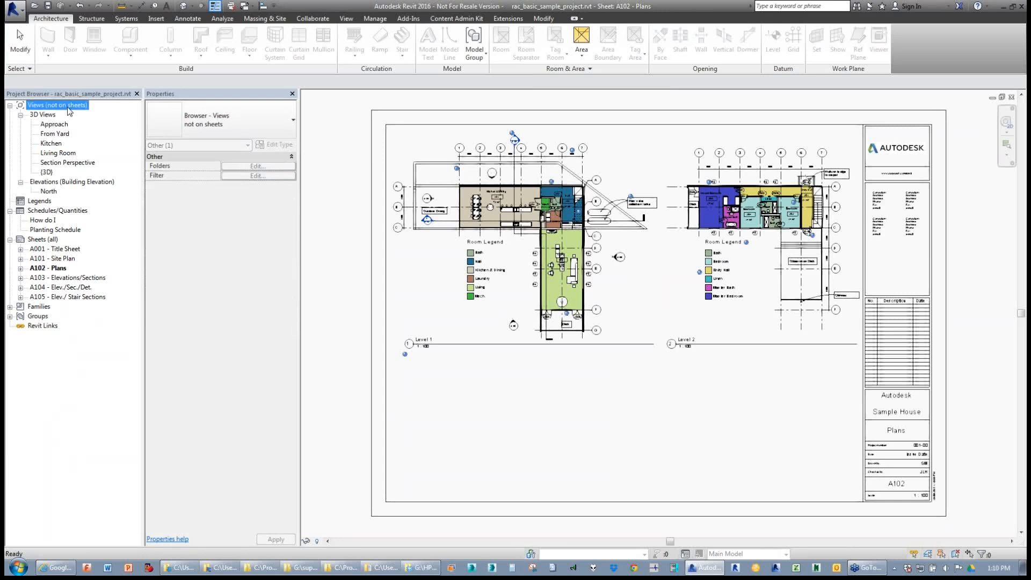
click(56, 134)
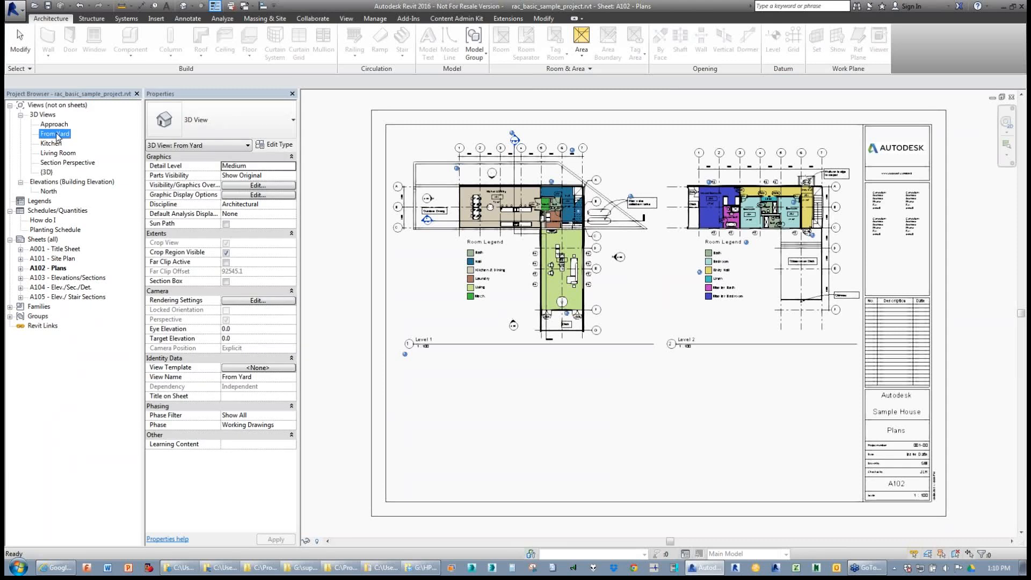
click(46, 192)
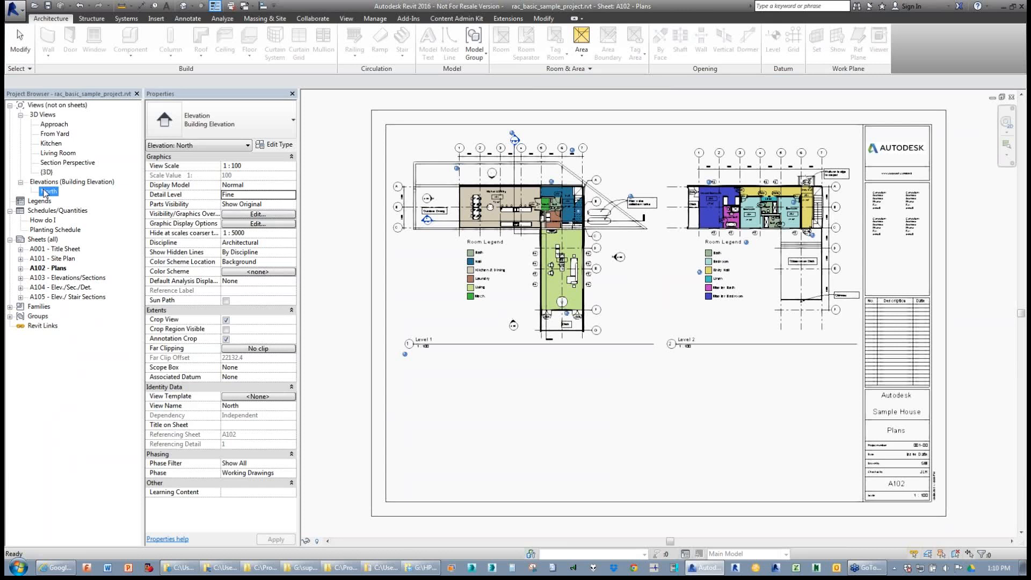
click(53, 107)
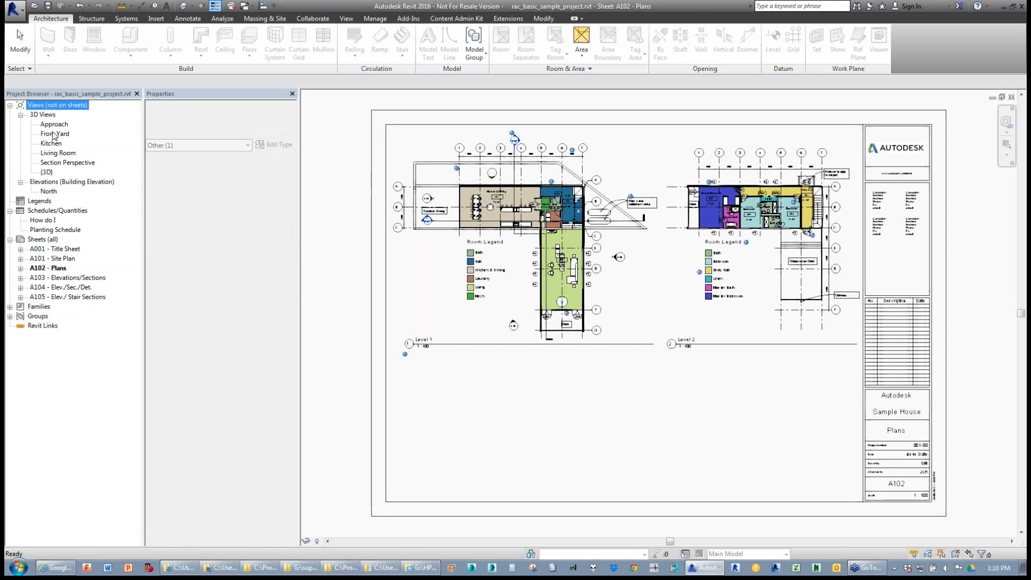
click(54, 134)
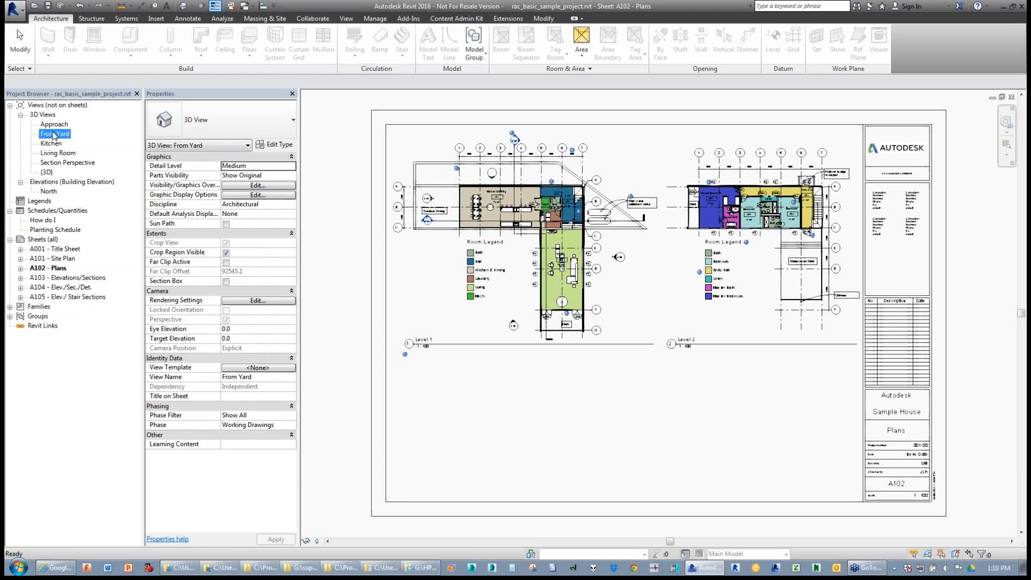
- Place the North building elevation on sheet A102 in the empty area below the floor plans
click(48, 191)
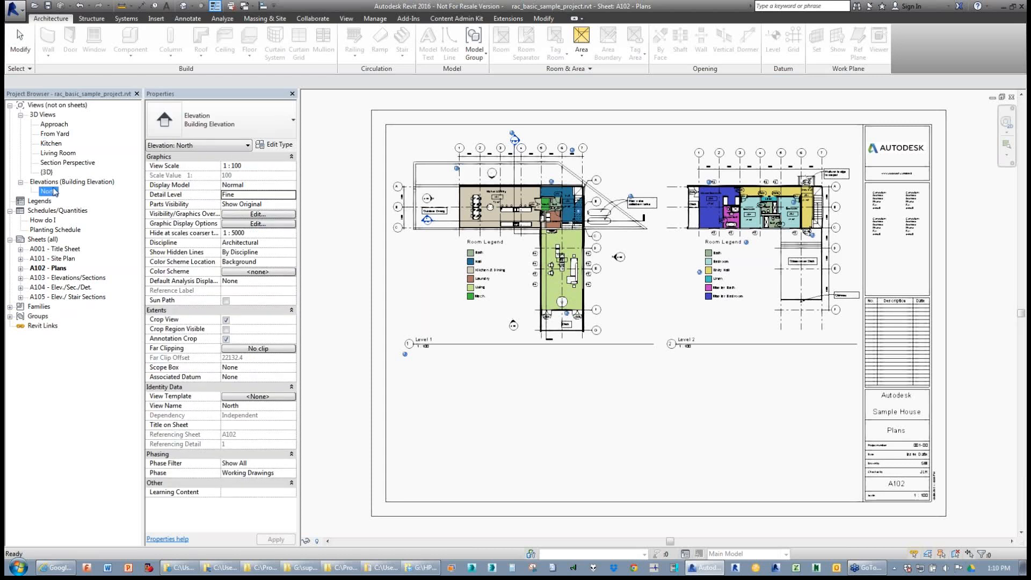
drag(48, 195, 493, 485)
click(605, 431)
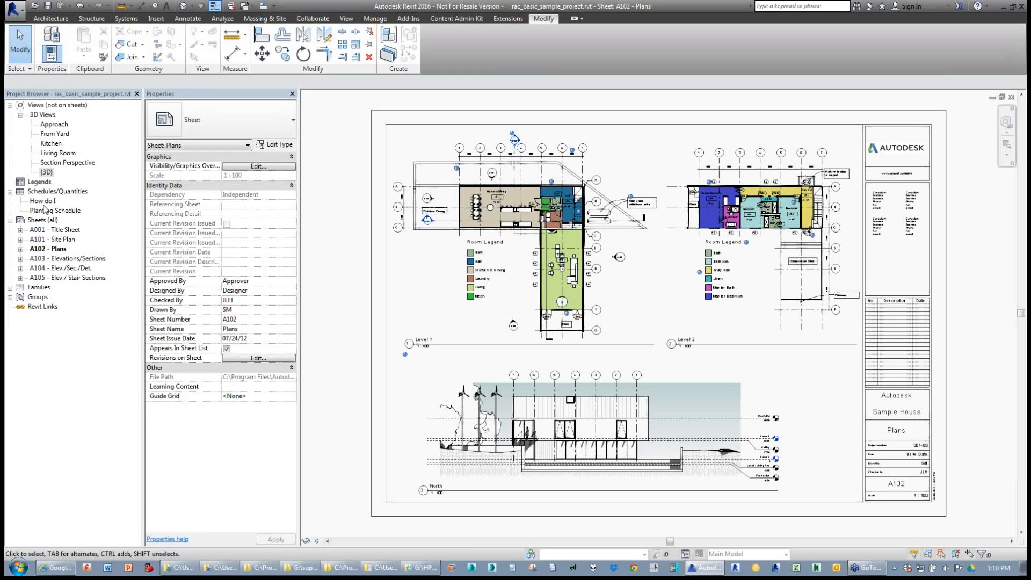
- Review the filtering rule of the "not on sheets" browser organization, checking its Sheet Name field, comparison operator and value options
right_click(73, 105)
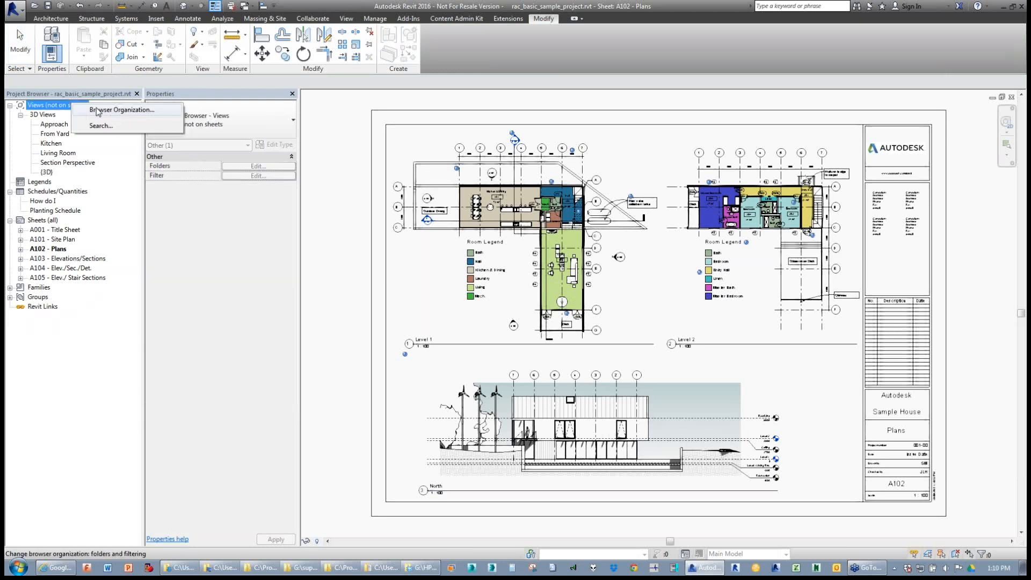
click(97, 111)
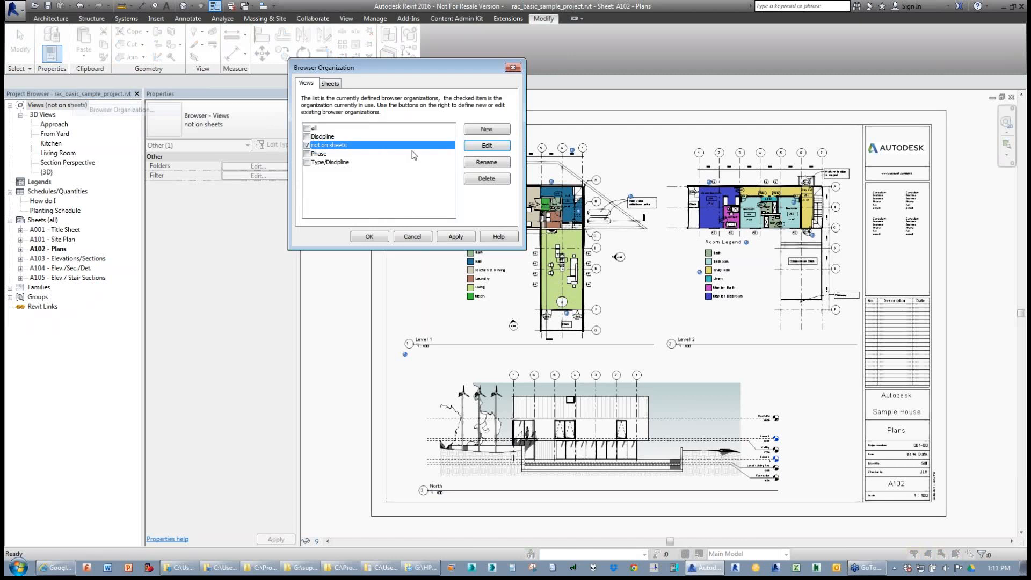
click(474, 146)
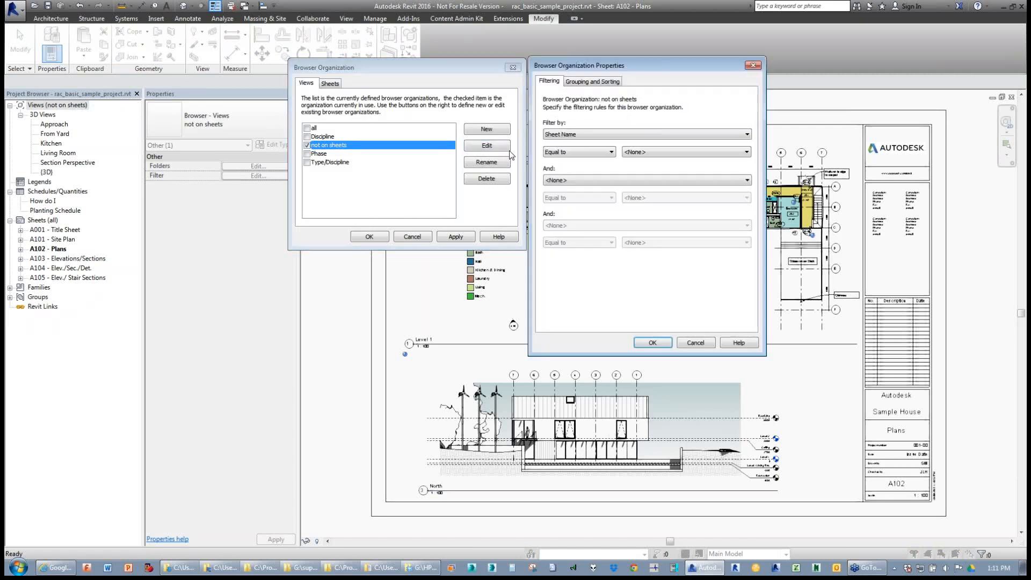
click(555, 138)
click(555, 138)
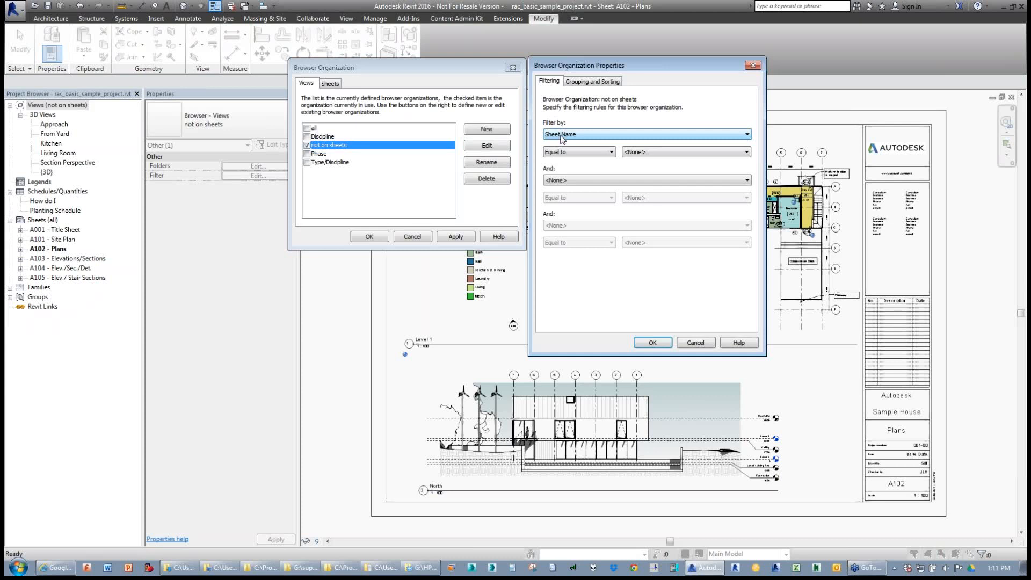
click(572, 154)
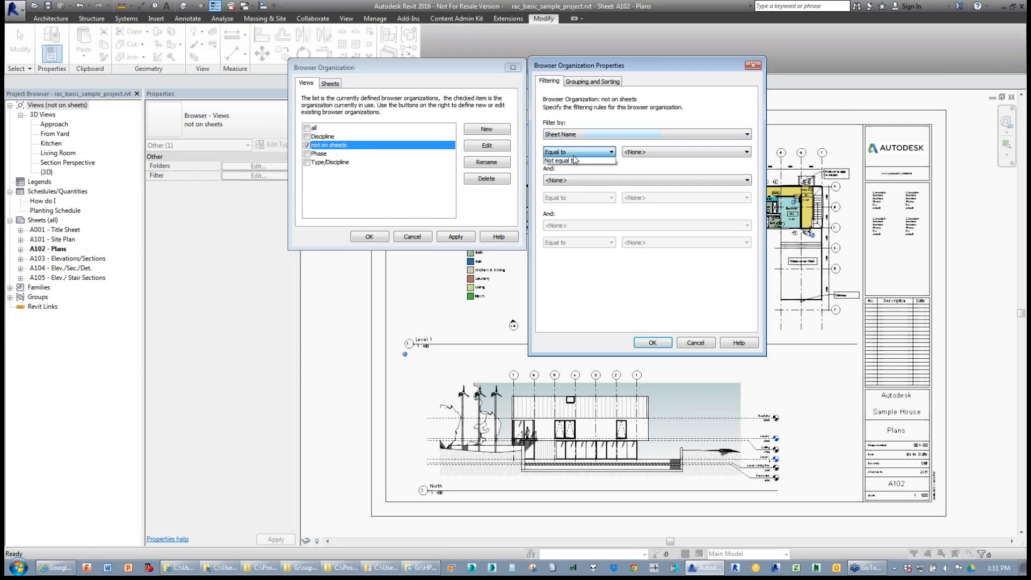
click(573, 158)
click(573, 154)
click(573, 155)
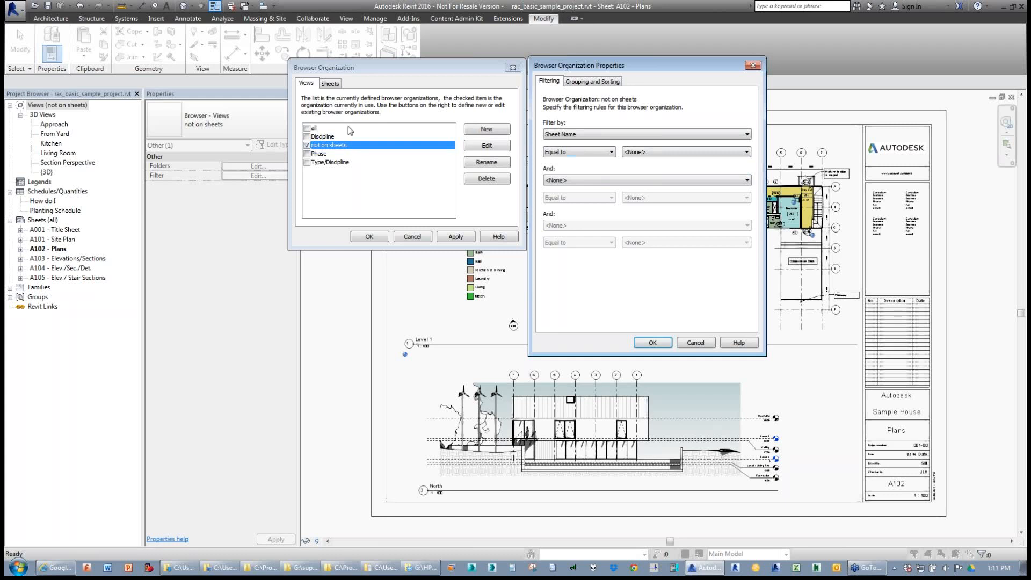
click(655, 156)
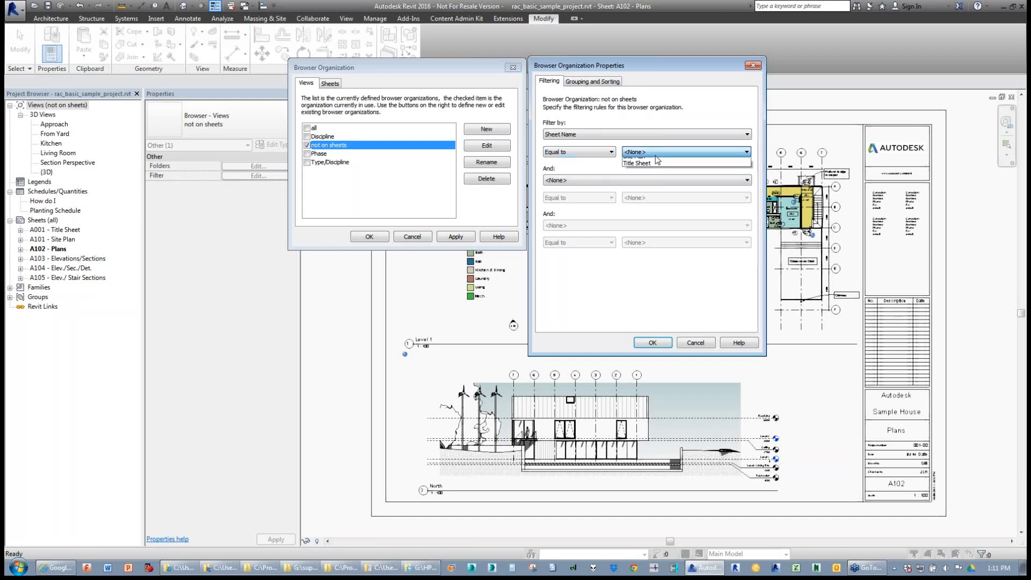
click(655, 156)
click(655, 156)
click(655, 156)
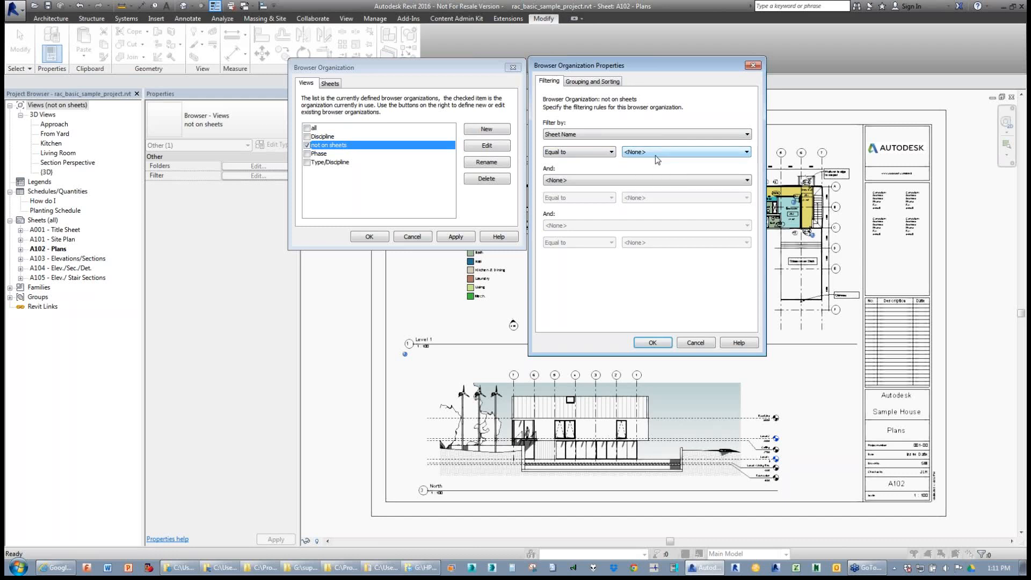
click(655, 156)
click(655, 156)
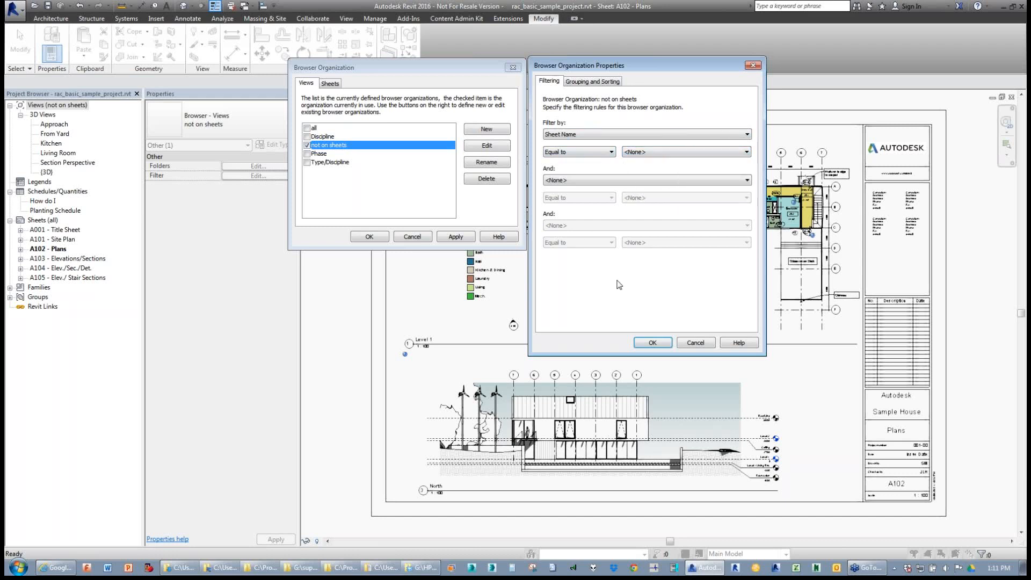
click(650, 342)
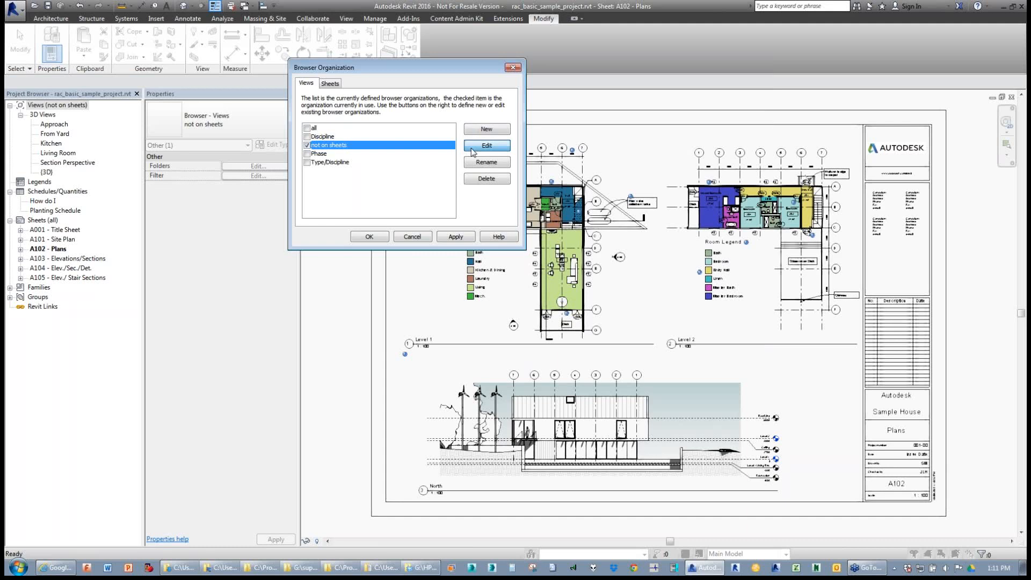
- Create a new browser organization for views named Type-Discipline-Level
click(486, 129)
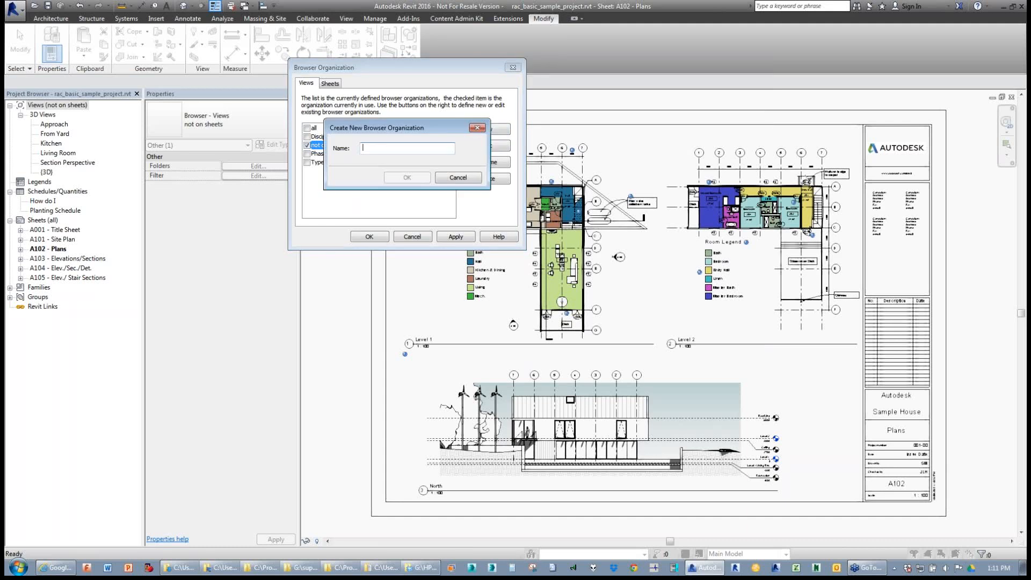
text(Type)
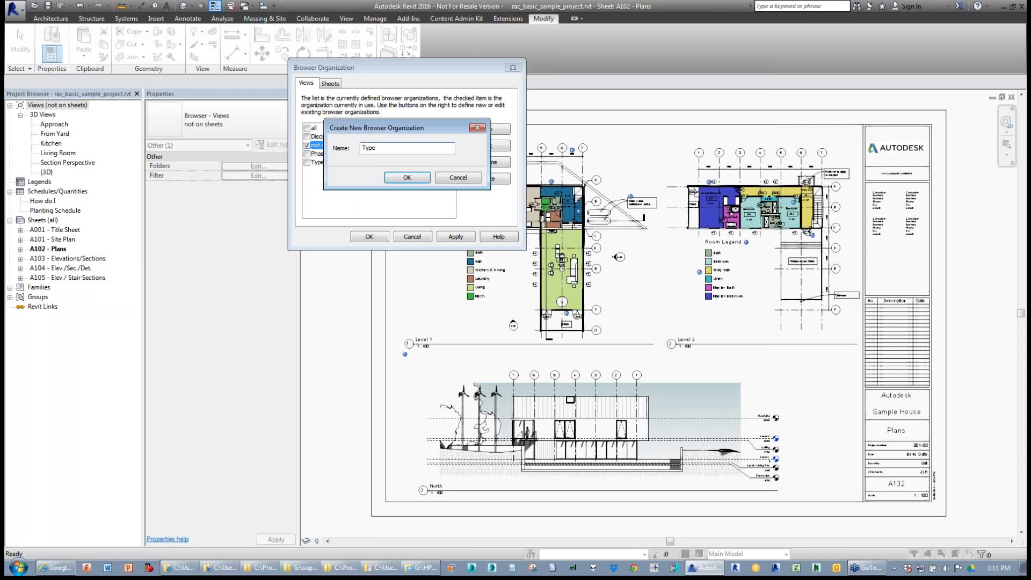
text(-Discipline-LEvel)
key(BackSpace)
key(BackSpace)
key(BackSpace)
text(evel)
click(405, 180)
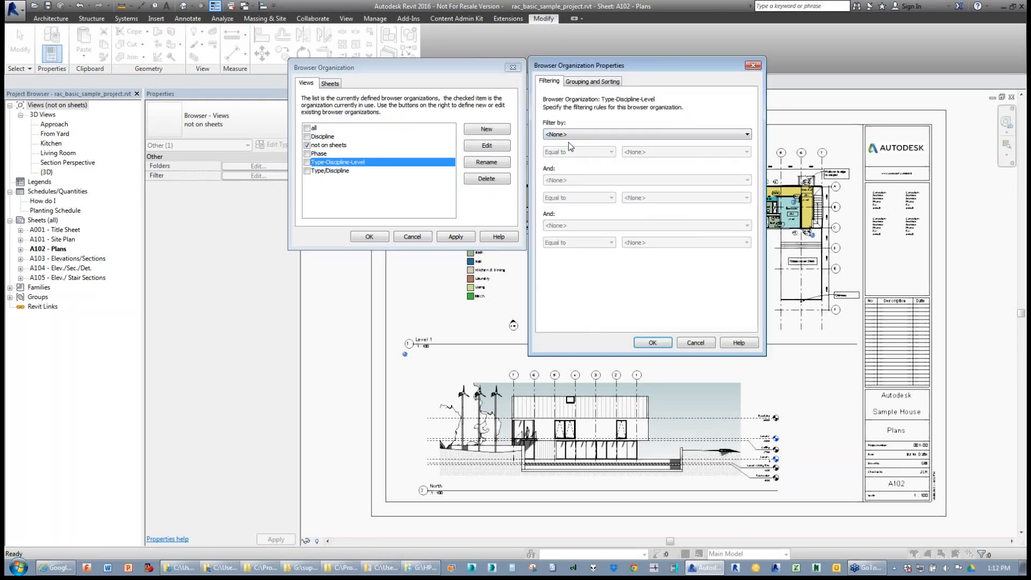
- Set the Type-Discipline-Level organization to group views by Type and then by Discipline
click(575, 83)
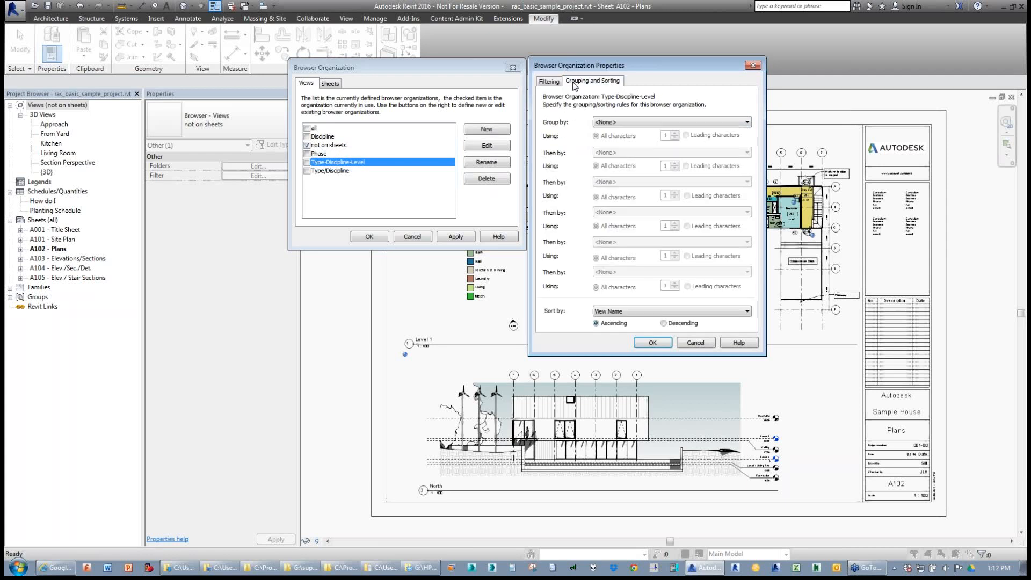
click(612, 122)
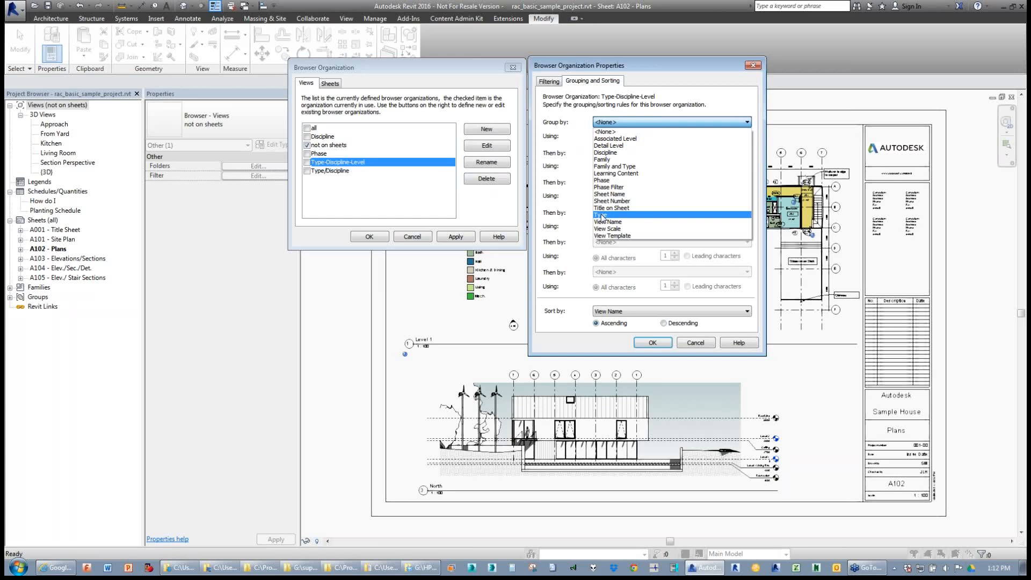
click(601, 217)
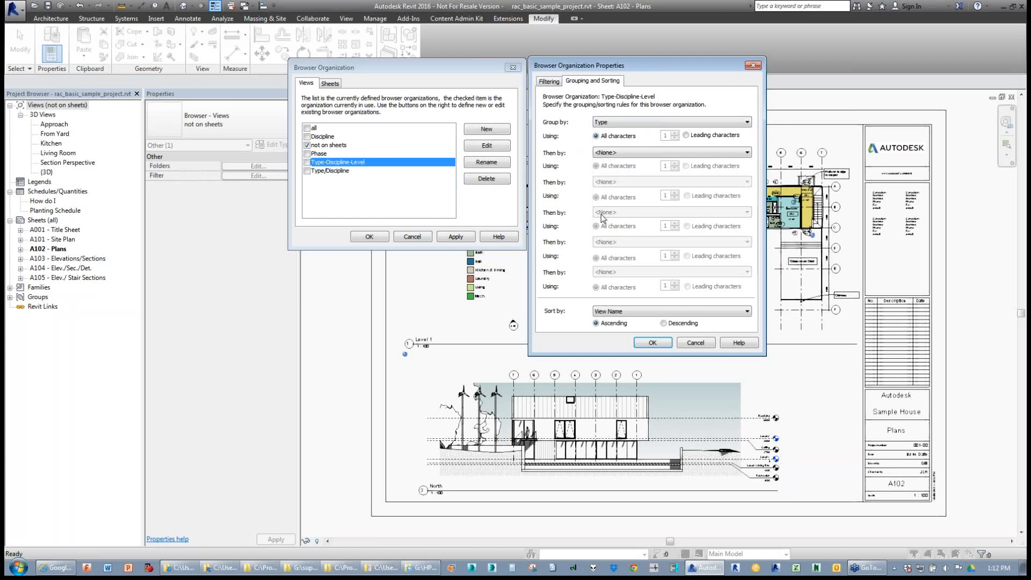
click(614, 155)
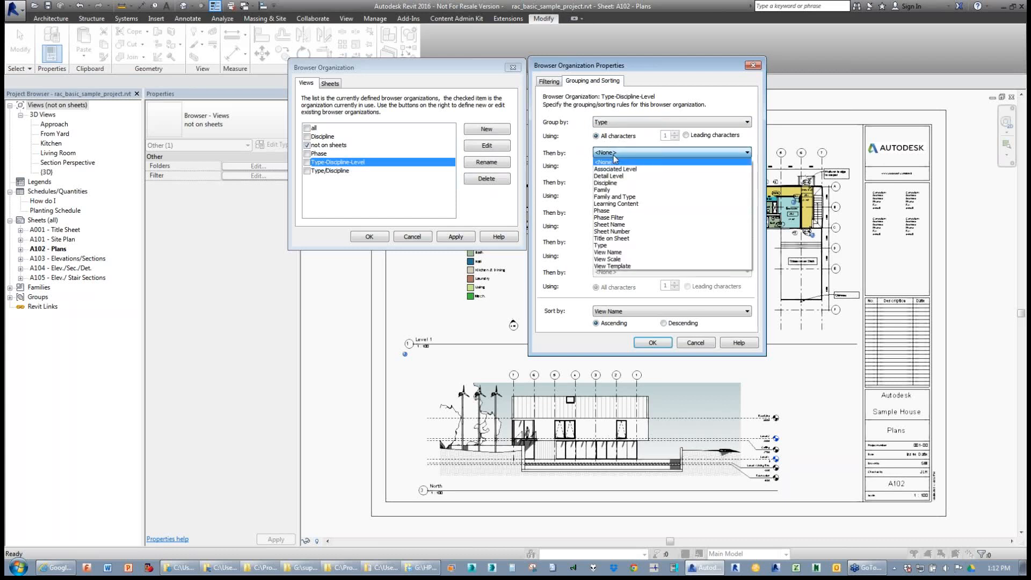
click(606, 182)
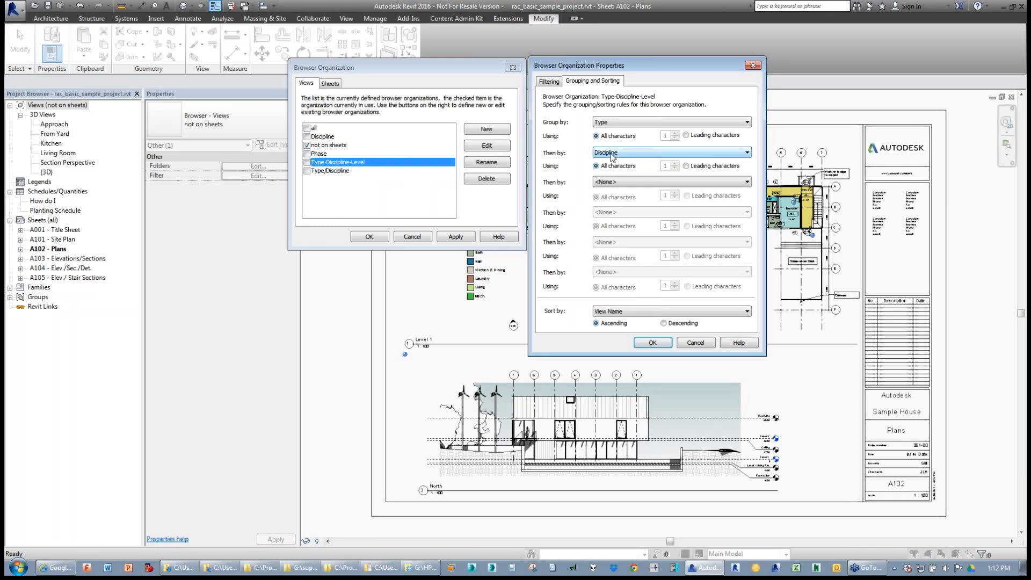
click(611, 153)
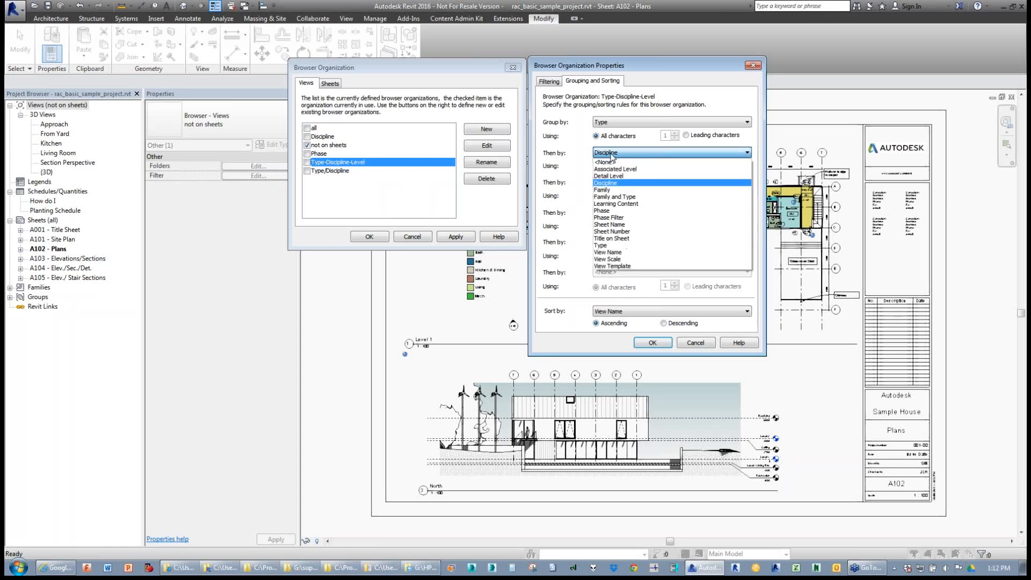
click(611, 153)
click(611, 153)
click(611, 155)
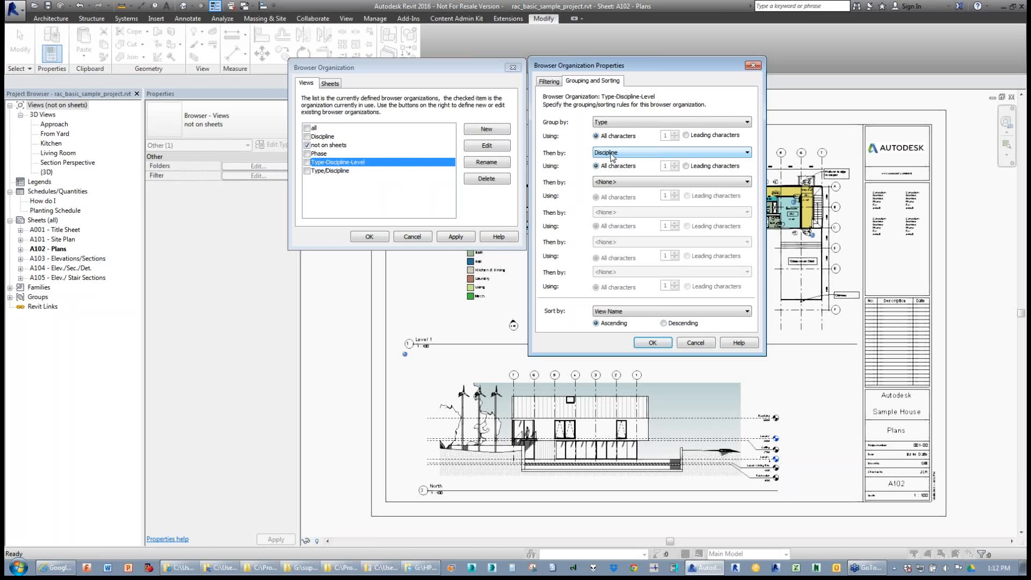
click(597, 153)
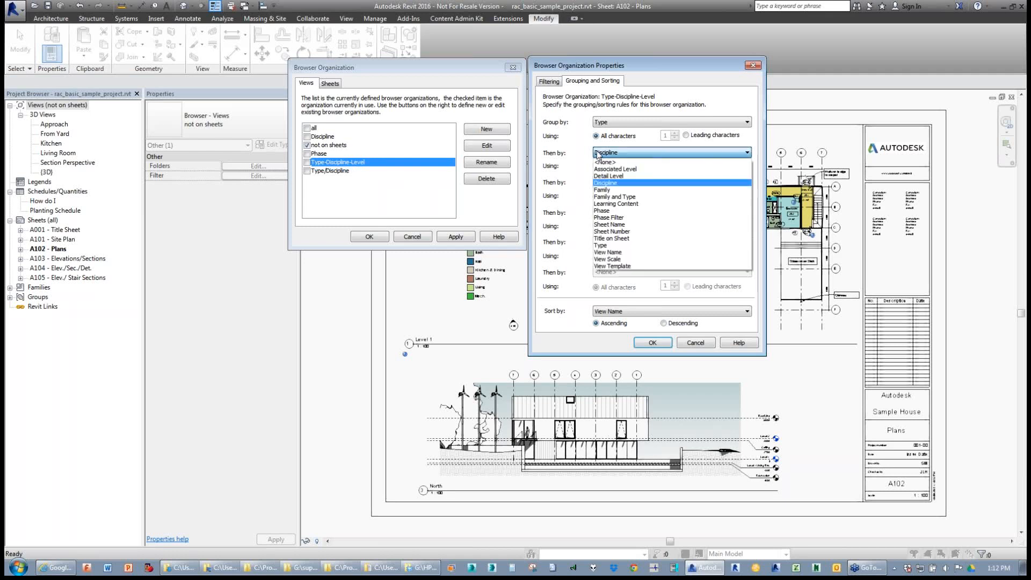
click(597, 154)
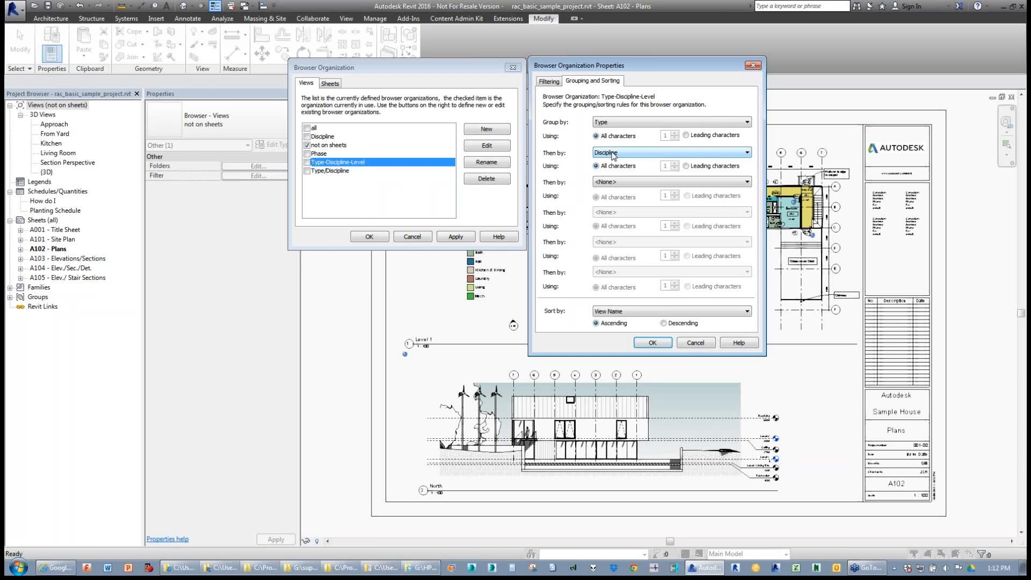
- Add Detail Level as the third grouping criterion and accept the organization's properties
click(615, 183)
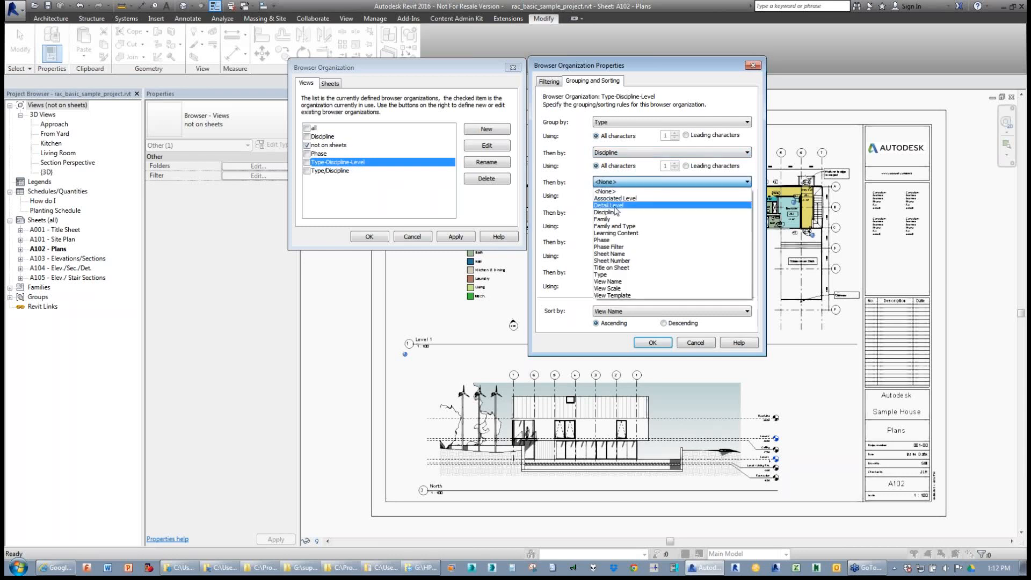
click(617, 206)
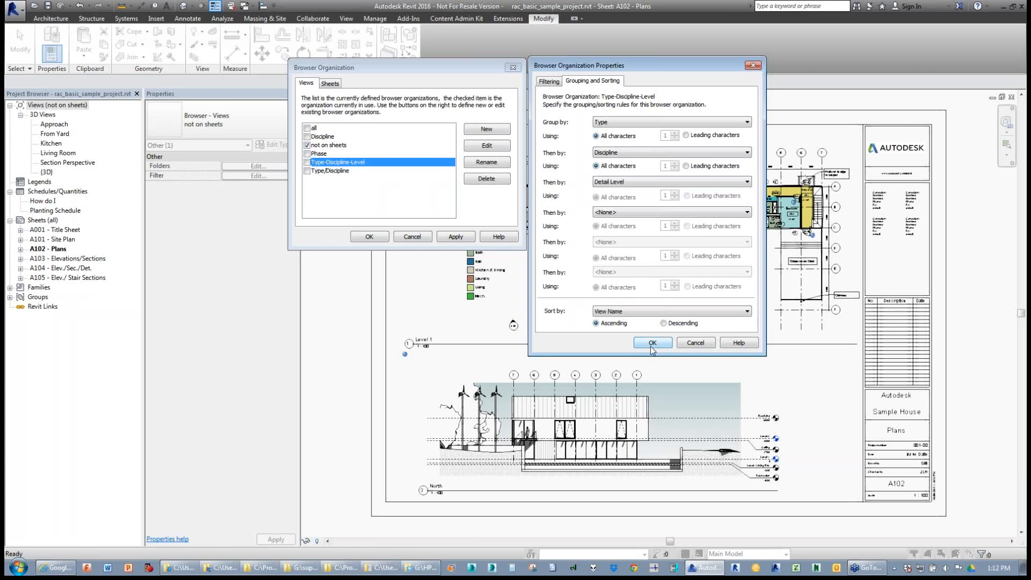
click(620, 154)
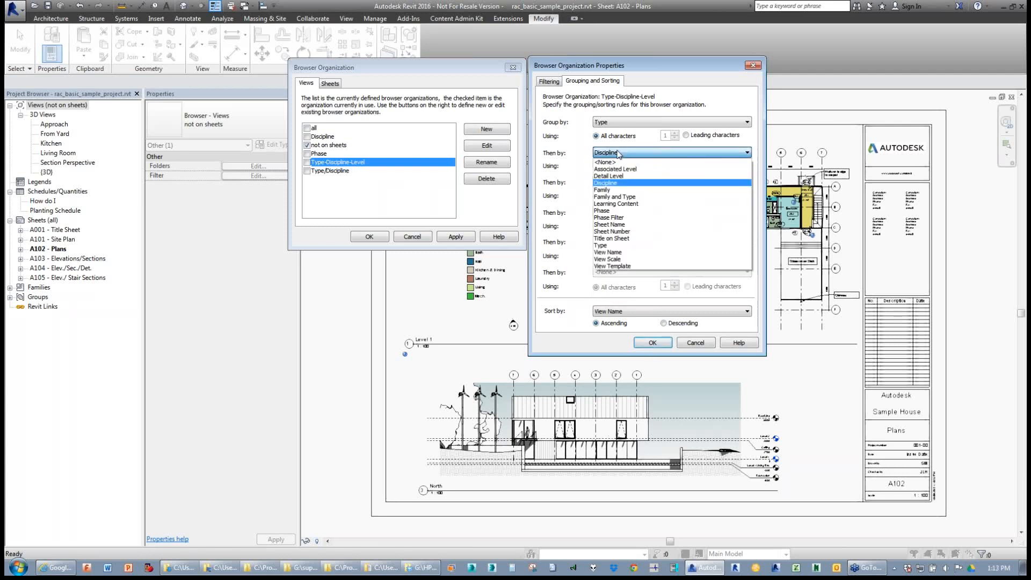
click(619, 153)
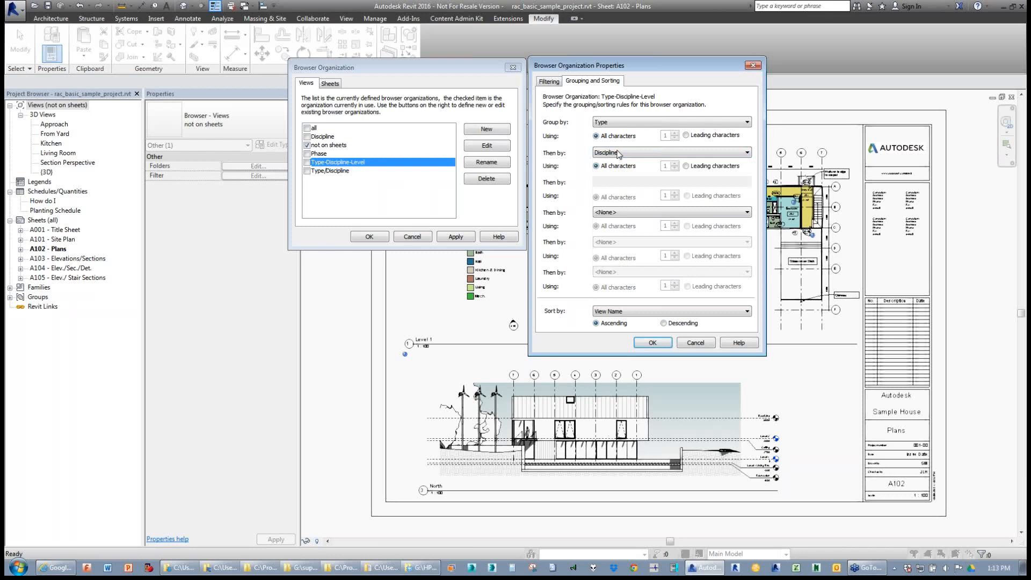
click(620, 153)
click(619, 153)
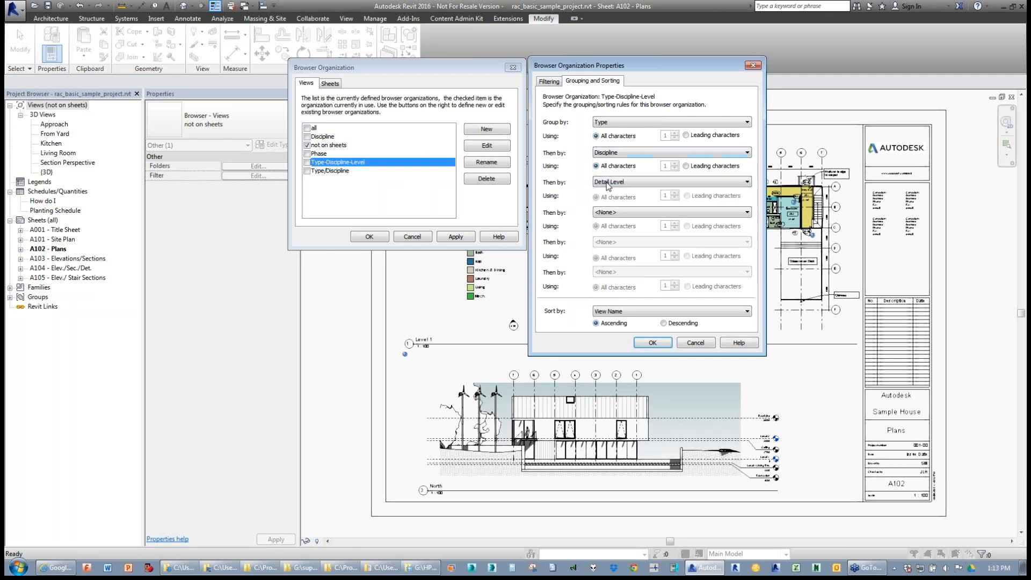
click(652, 342)
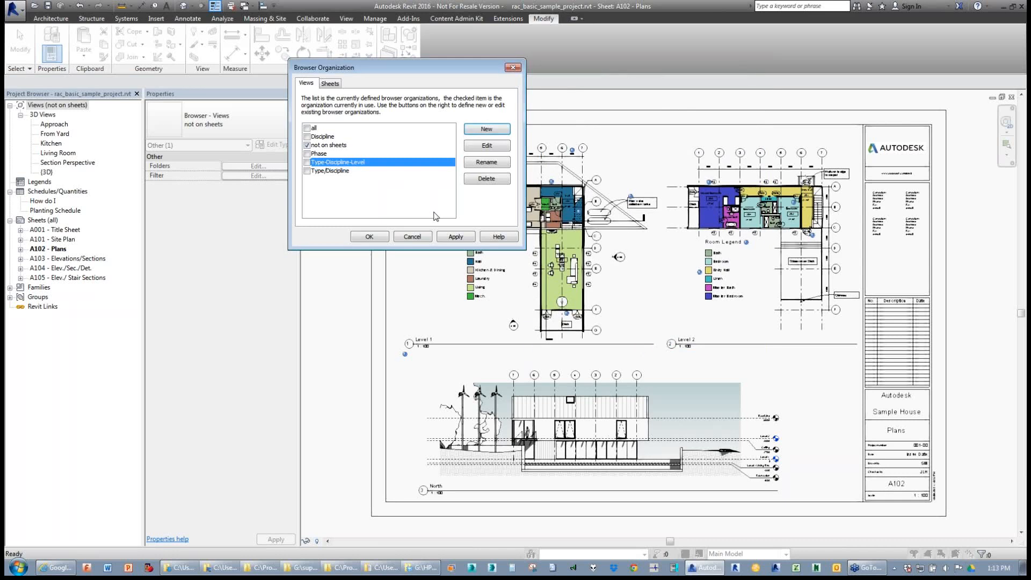
- Apply the Type-Discipline-Level organization to the views in the Project Browser
click(308, 164)
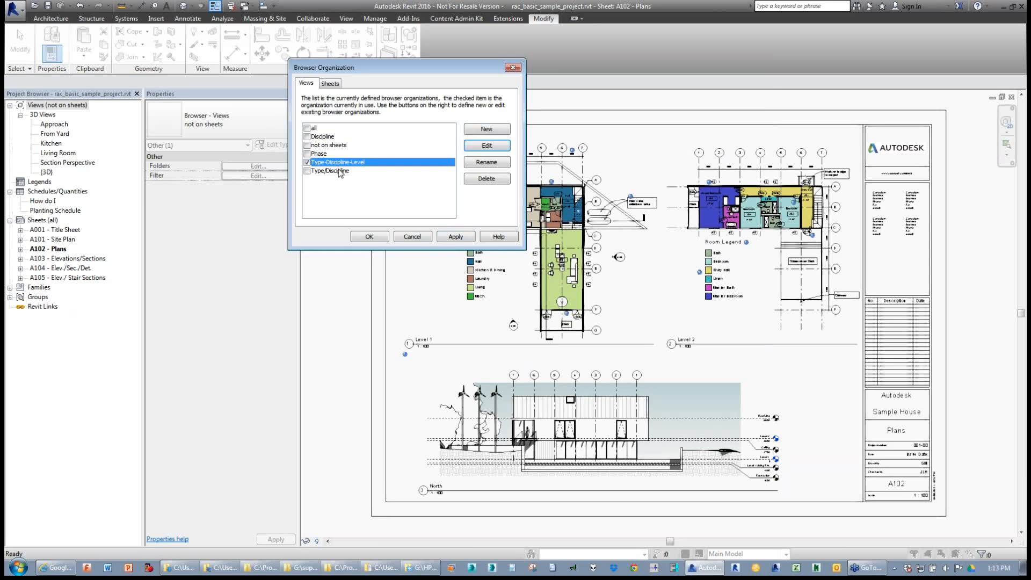
click(445, 238)
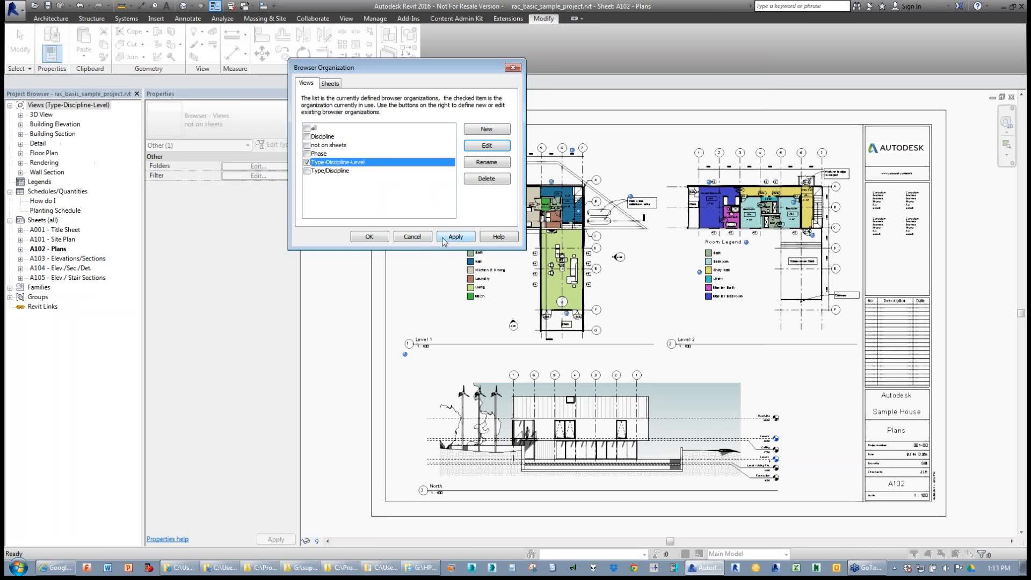
click(369, 237)
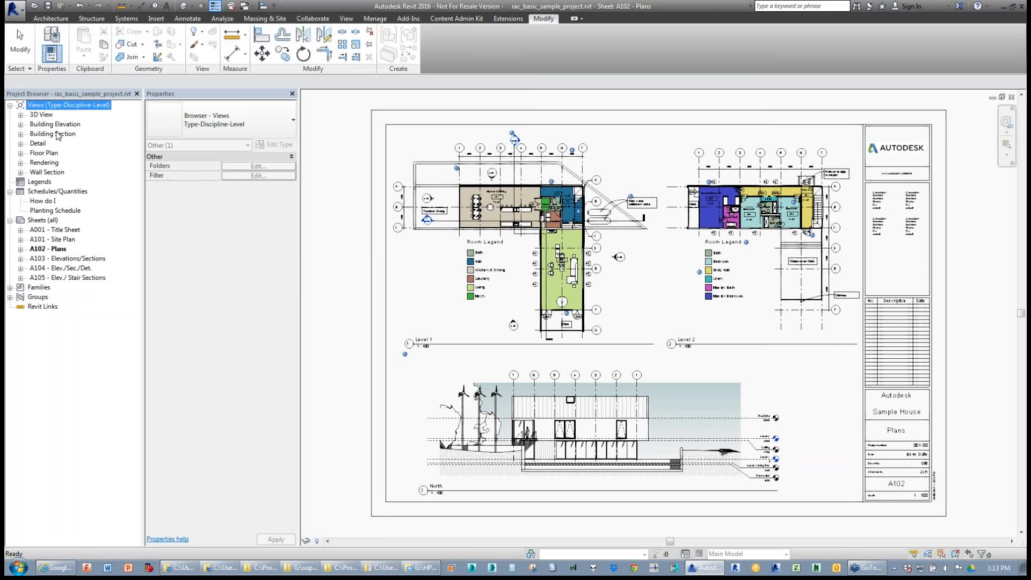
- Expand the Building Elevation, Building Section and Detail view types to examine their discipline and detail level groupings
click(20, 124)
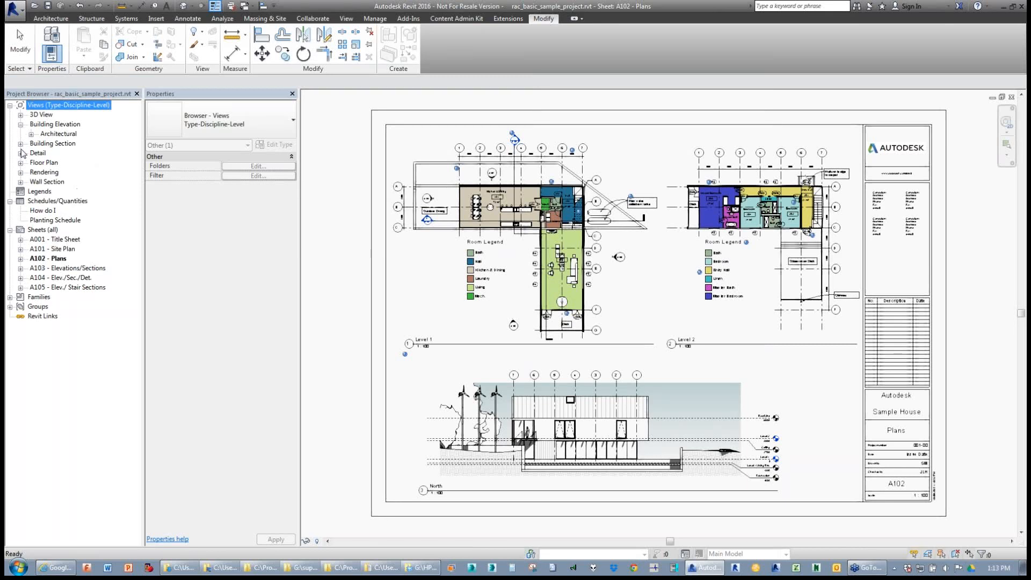
click(32, 133)
click(42, 143)
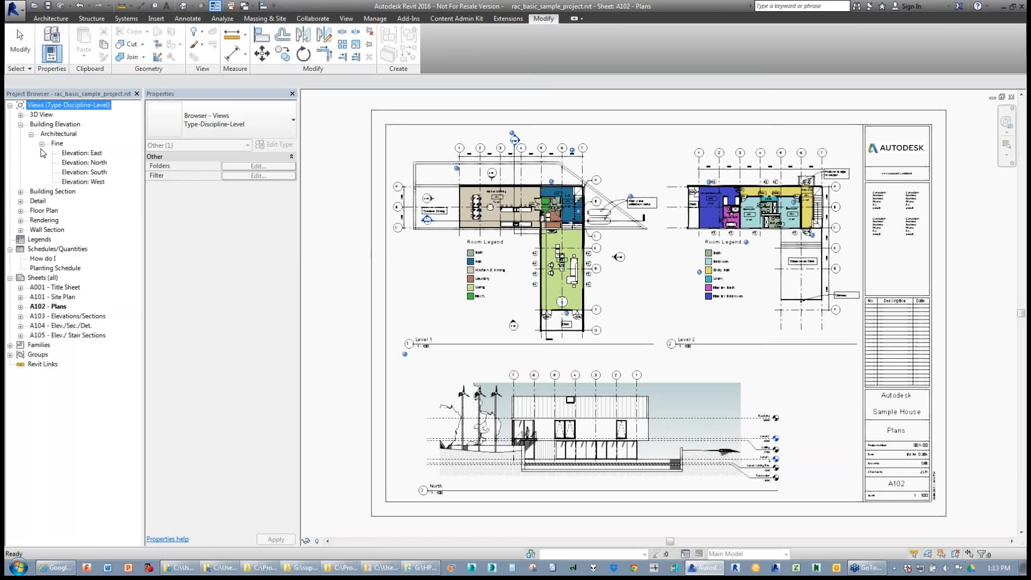
click(20, 192)
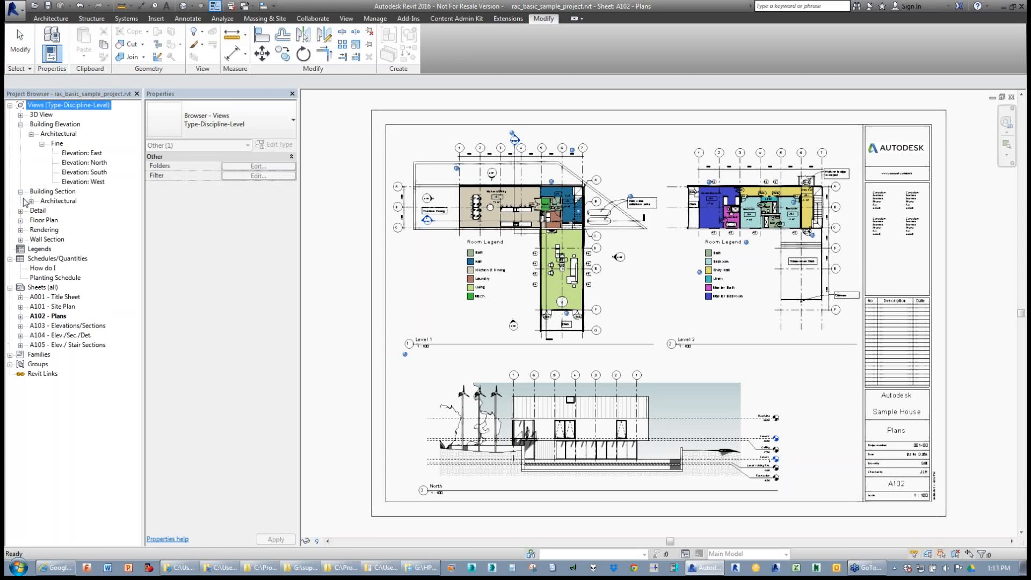
click(31, 201)
click(42, 211)
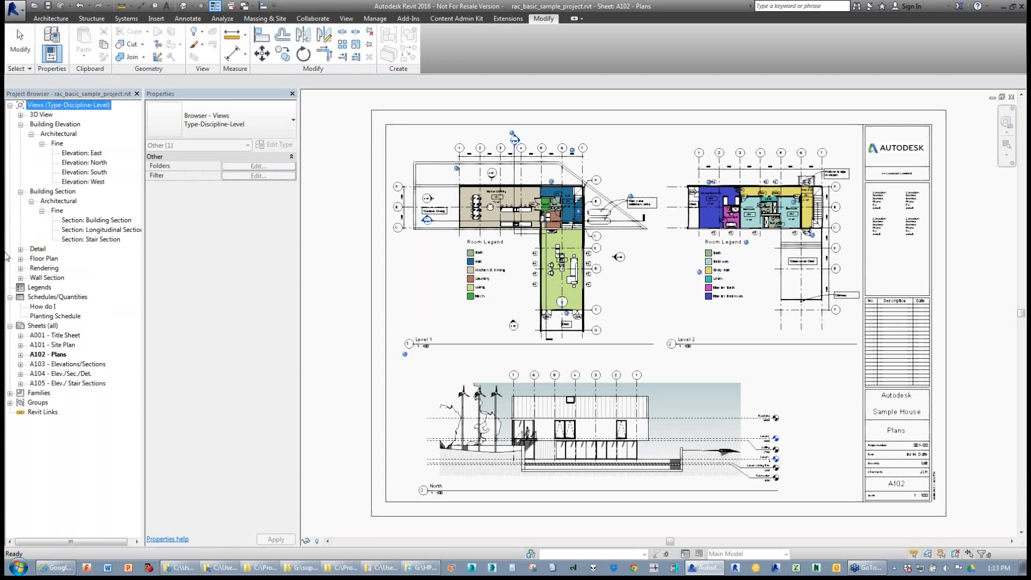
click(21, 249)
click(35, 269)
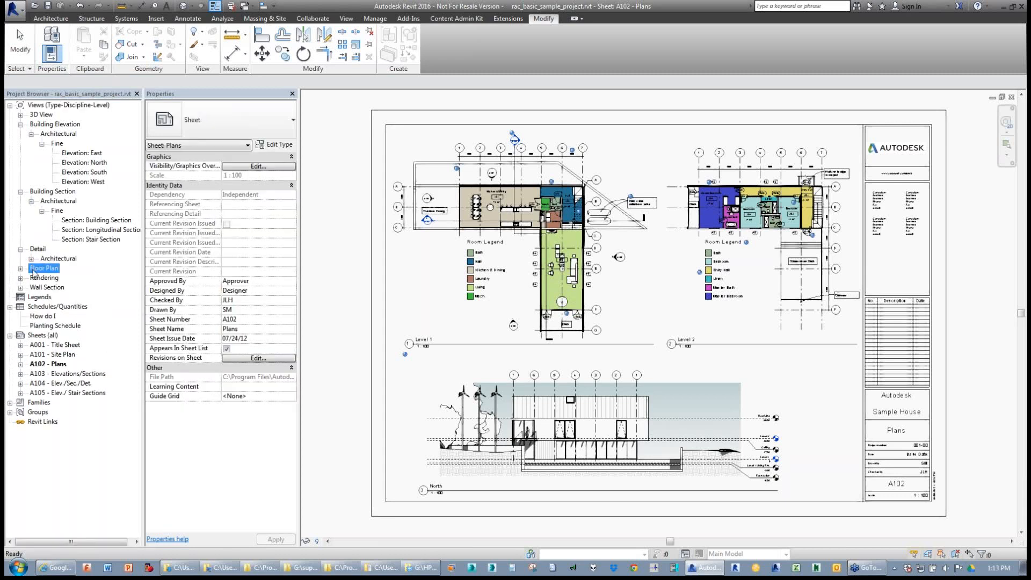
click(31, 259)
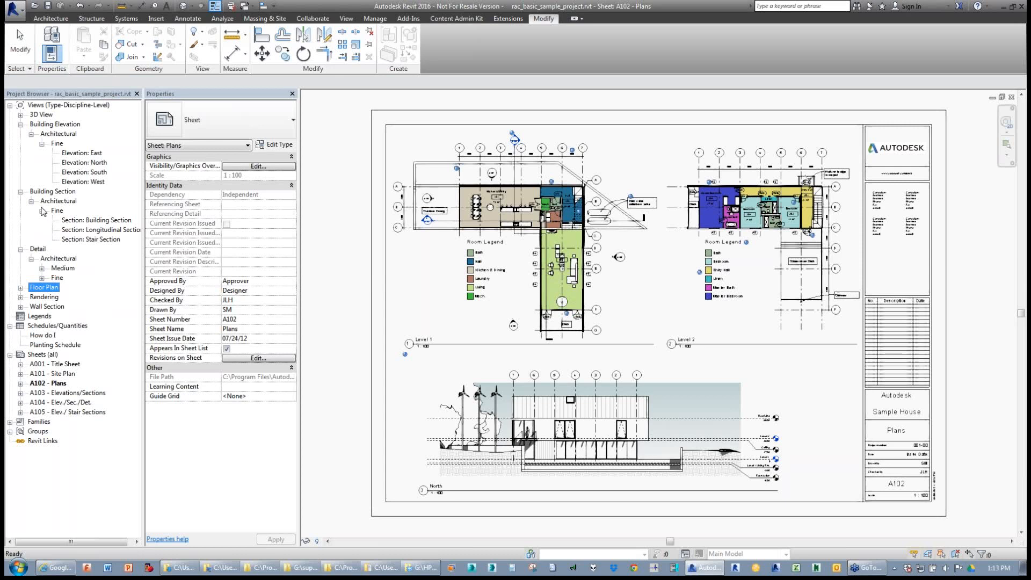
- Inspect the Architectural building elevations grouped under Fine, including the West elevation's properties
click(46, 127)
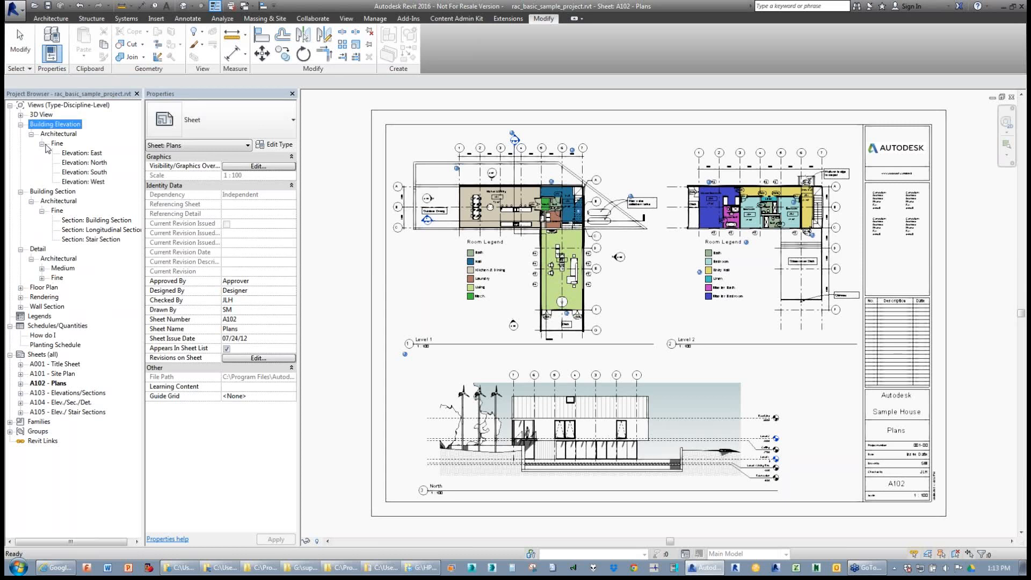
click(54, 137)
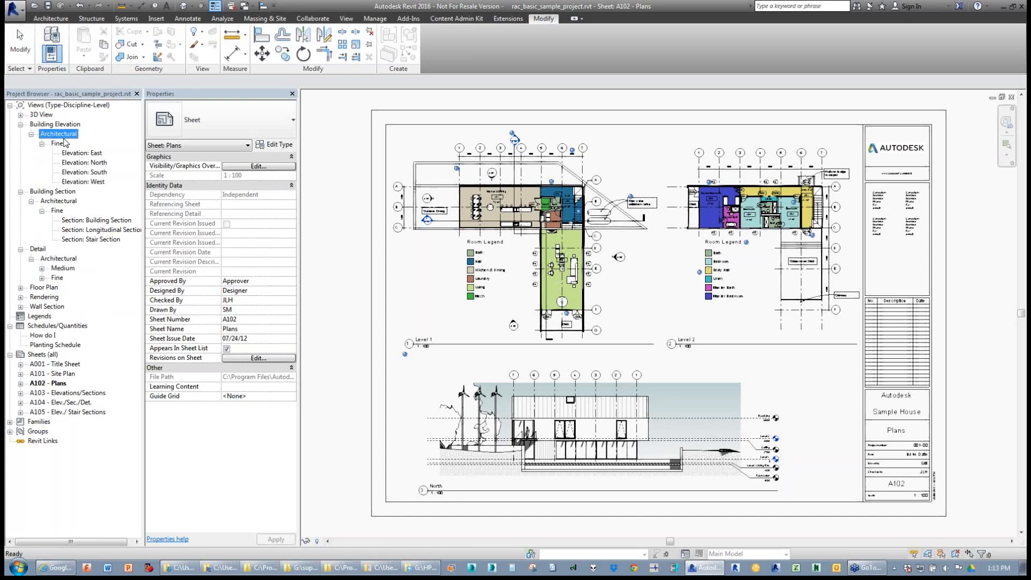
click(76, 162)
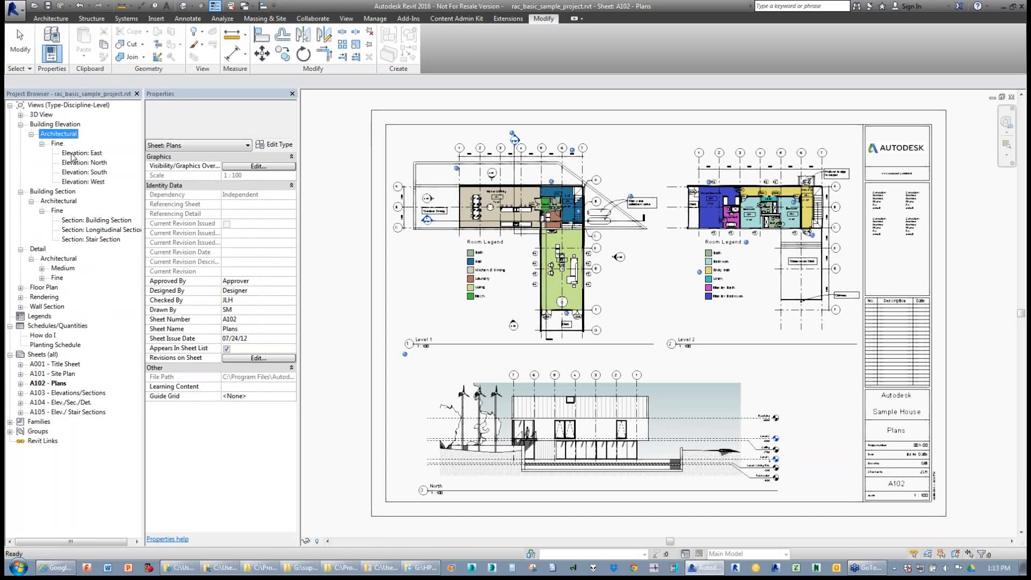
click(77, 181)
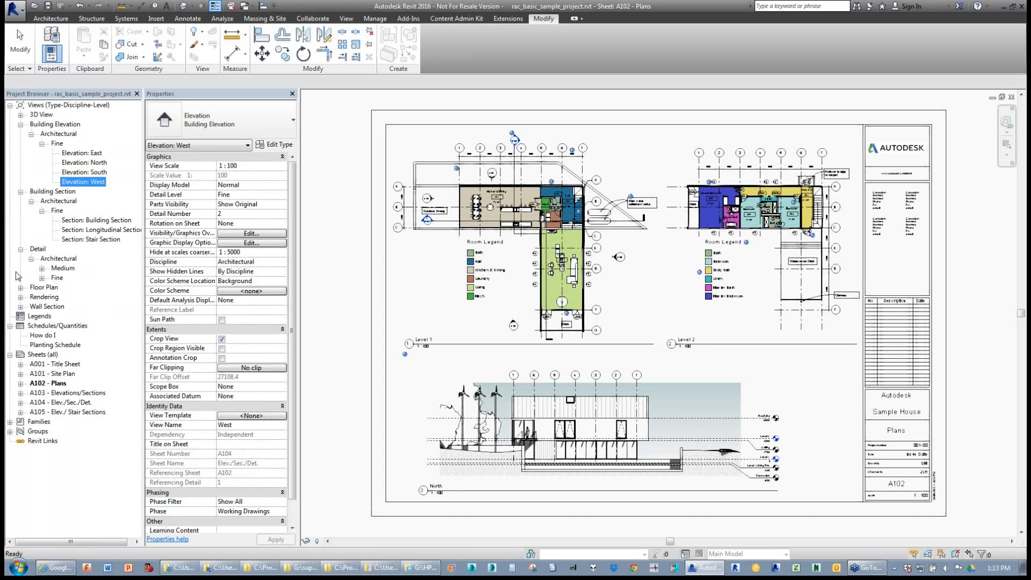
- Switch the browser organization of the views to "all"
click(65, 106)
right_click(64, 109)
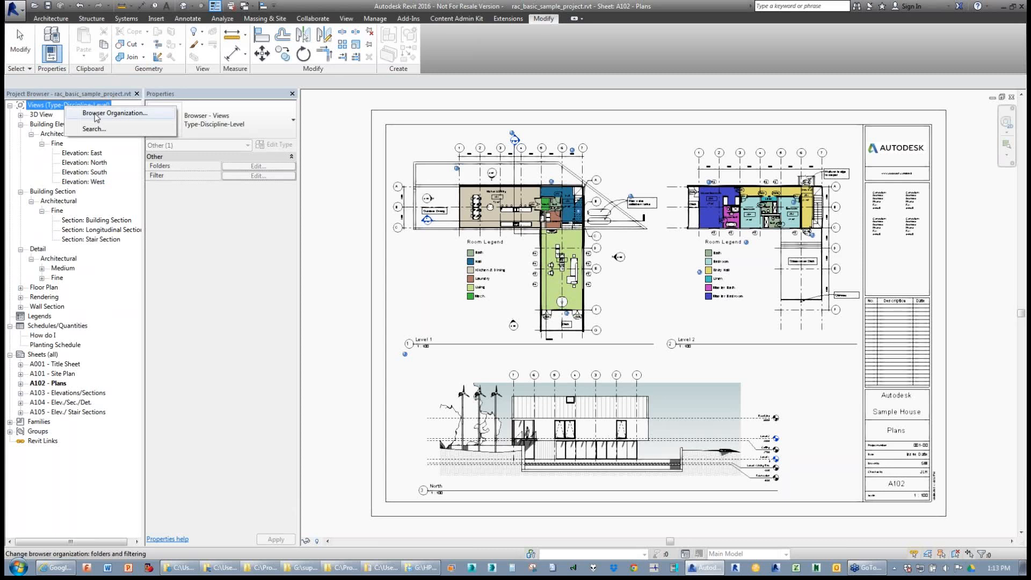
click(97, 113)
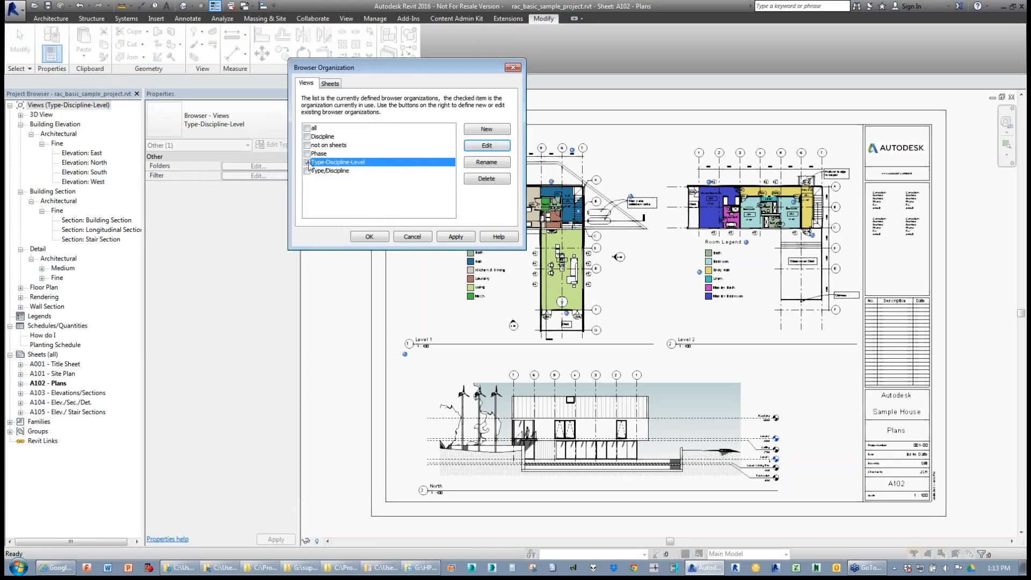
click(307, 128)
click(370, 236)
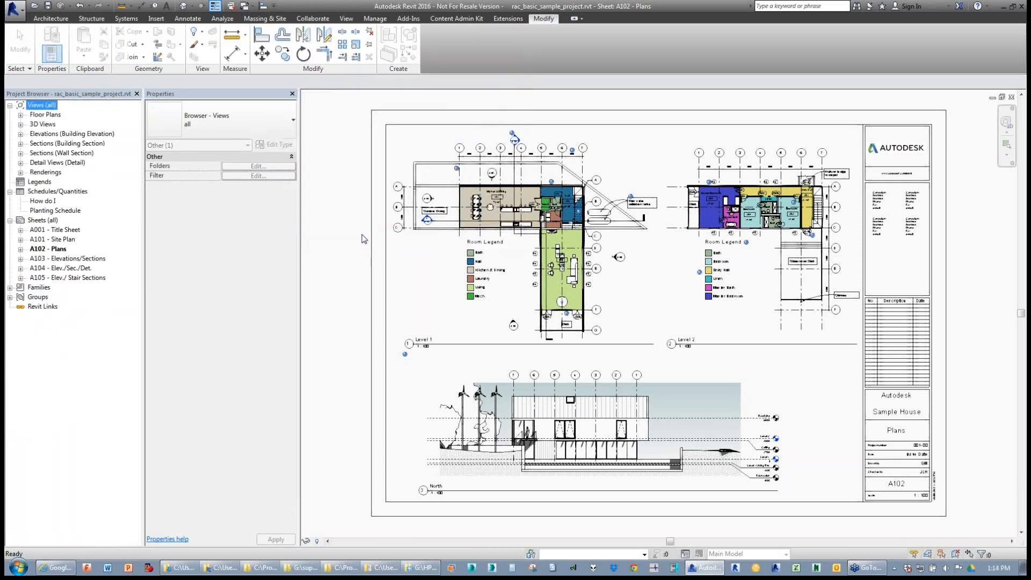
- Review the browser organizations defined for the project's views
right_click(38, 107)
click(65, 115)
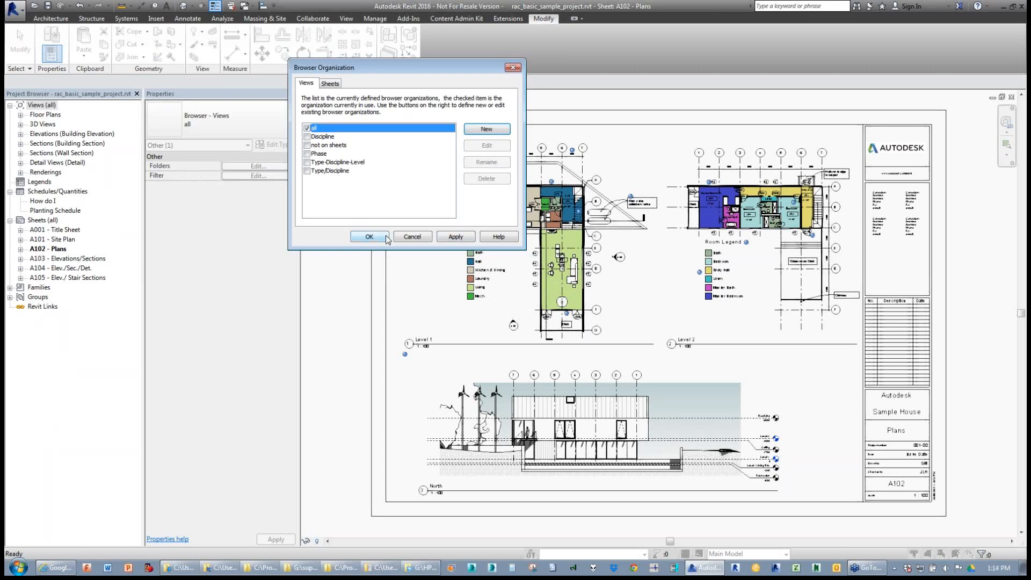
click(369, 237)
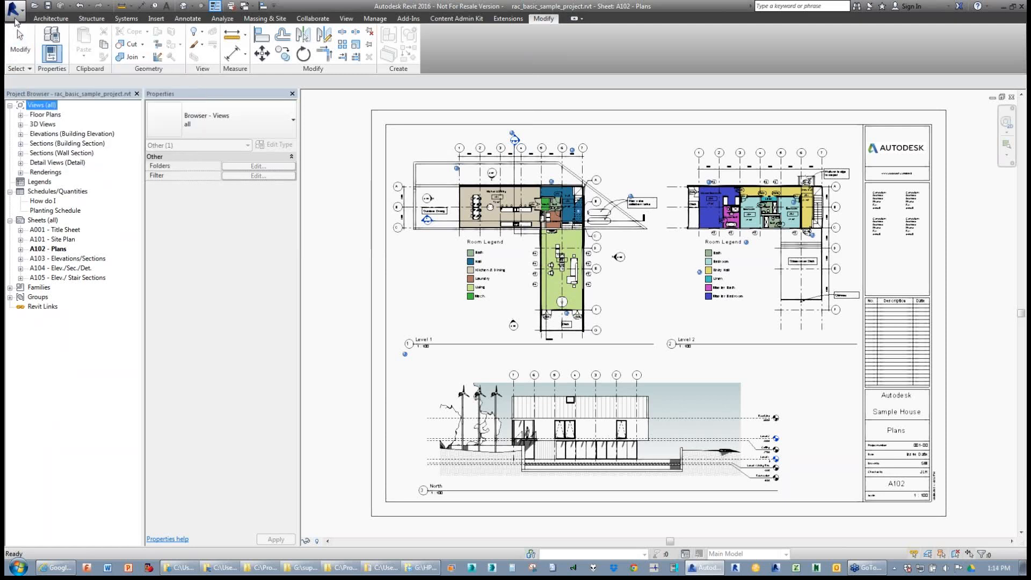
- In the print range's view/sheet set, list only sheets and include A101 - Site Plan and A001 - Title Sheet along with A102 - Plans
click(16, 12)
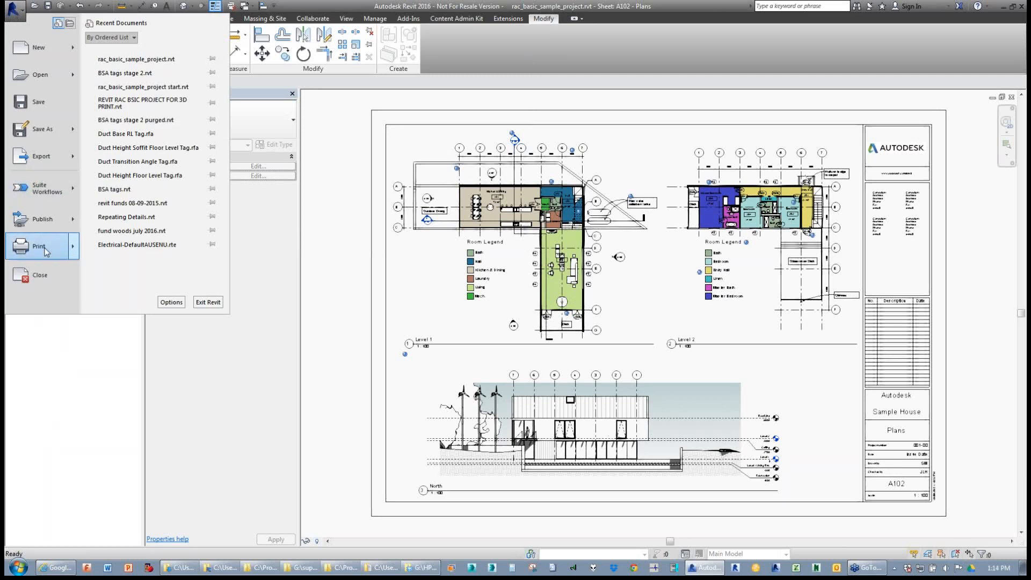
mouse_move(48, 249)
click(146, 75)
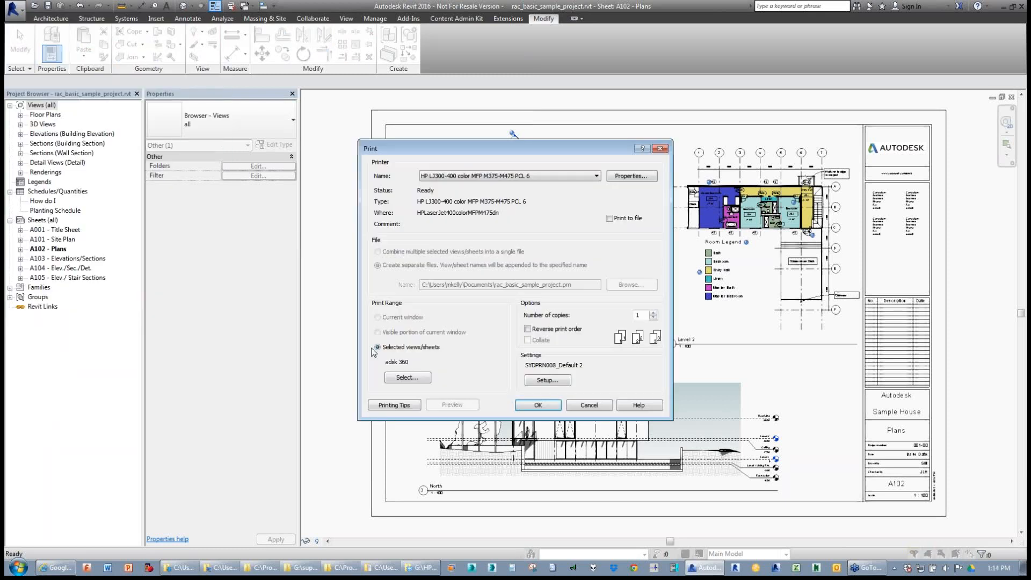
click(413, 378)
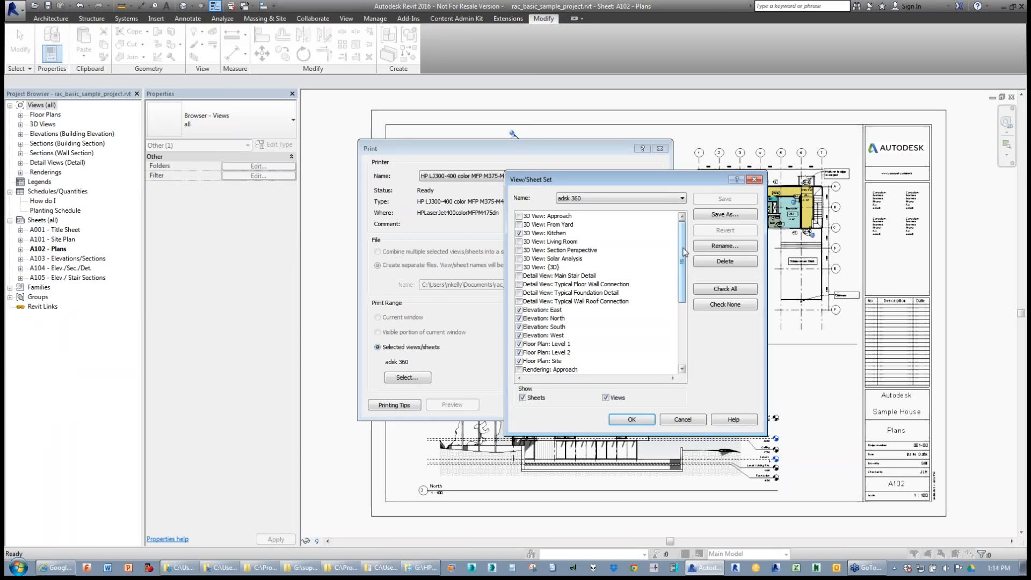
click(606, 398)
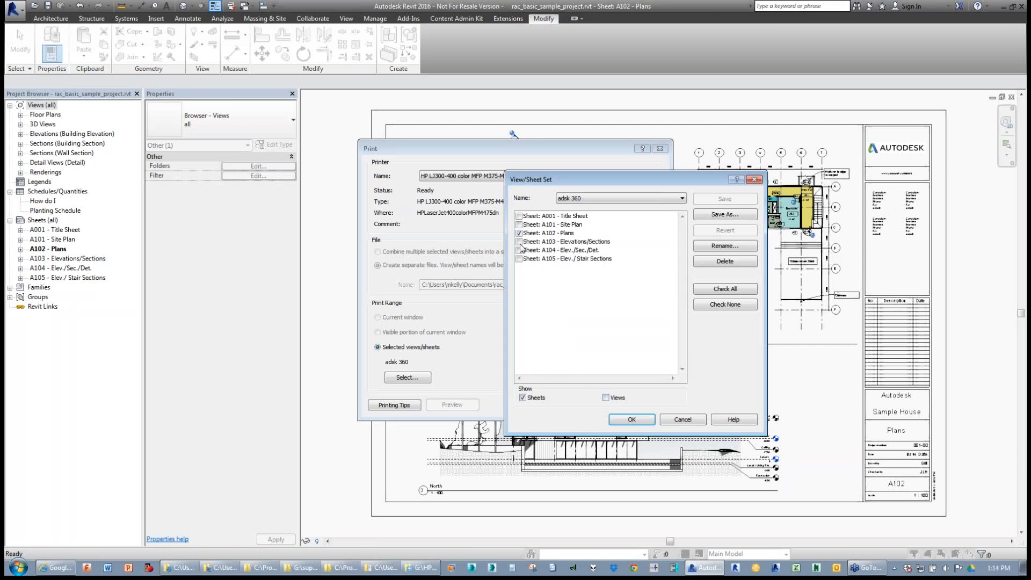
click(519, 224)
click(519, 216)
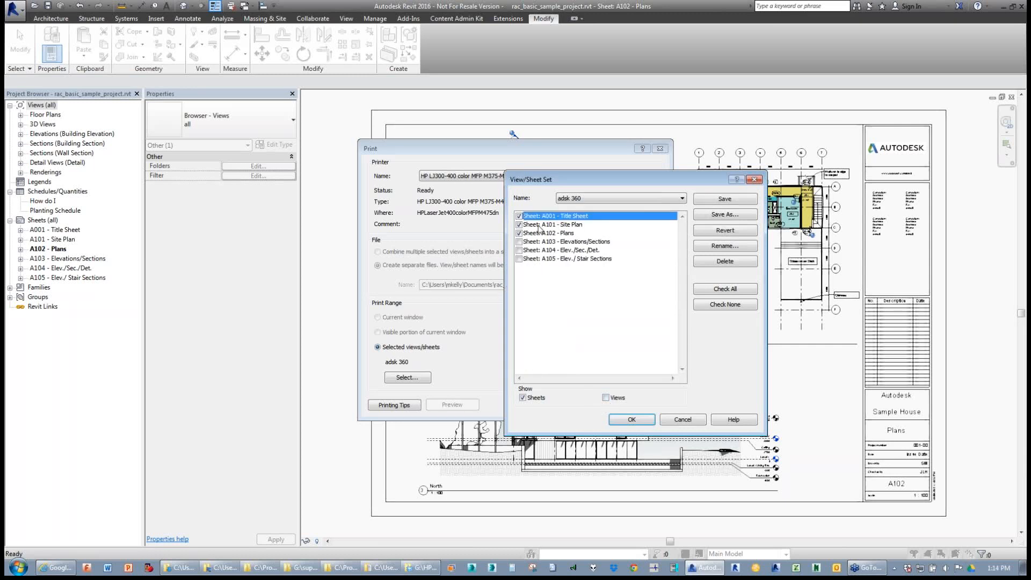
- Save the sheet selection as a new view/sheet set named Preliminary and close the print settings without printing
click(734, 216)
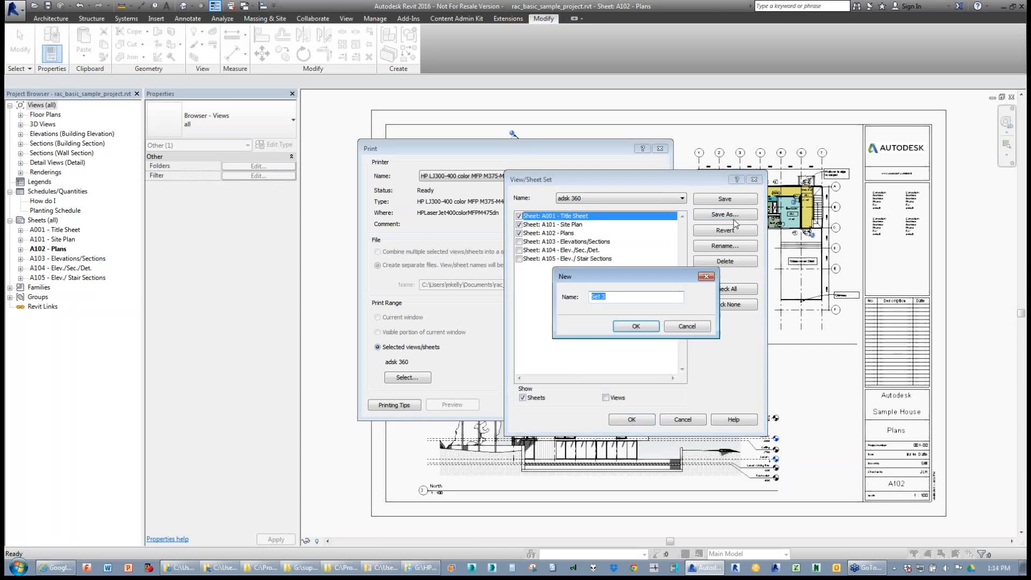
text(Preliminary)
click(635, 327)
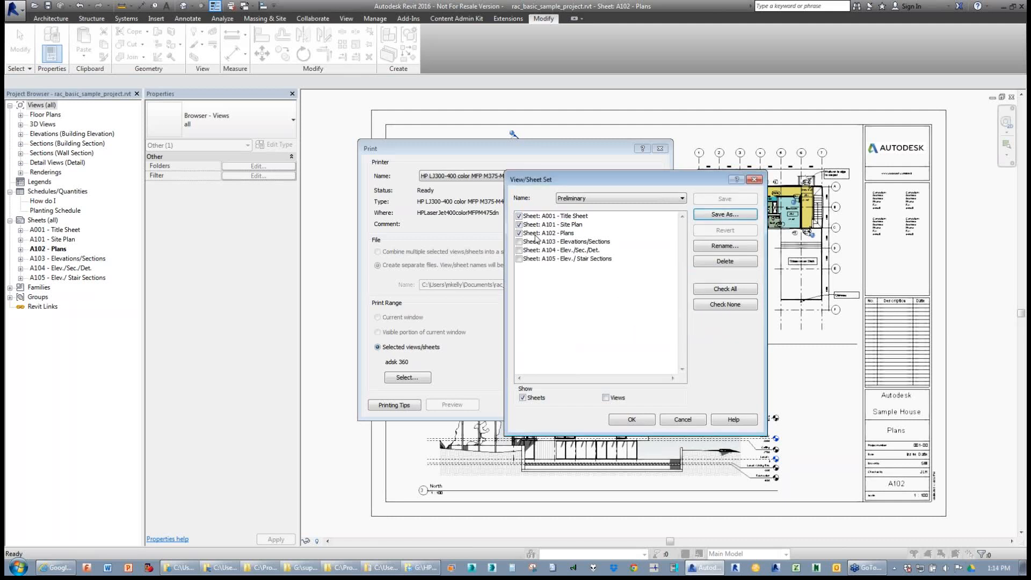
mouse_move(537, 234)
mouse_down()
mouse_move(539, 218)
mouse_move(541, 233)
mouse_up()
click(632, 420)
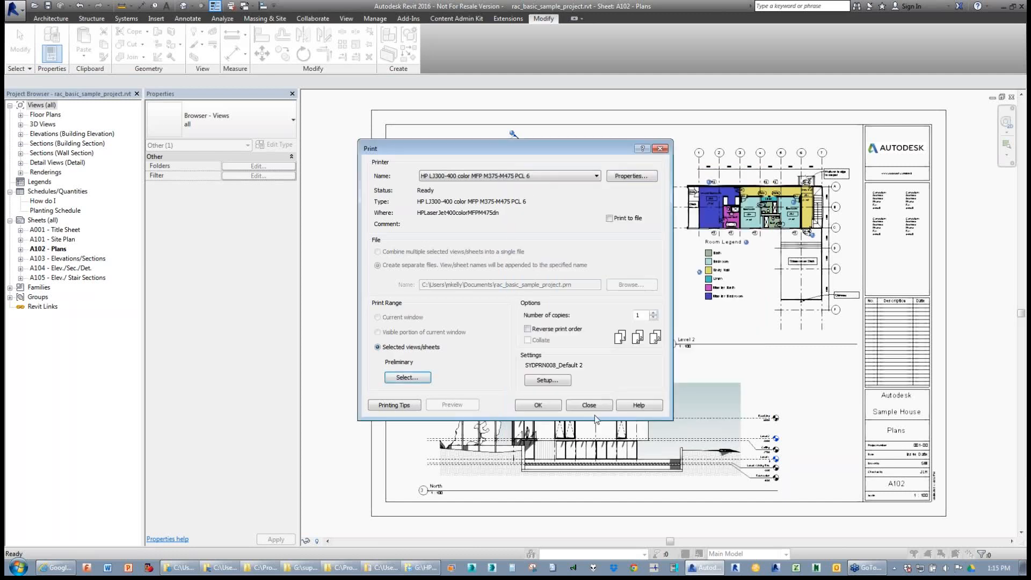
click(590, 407)
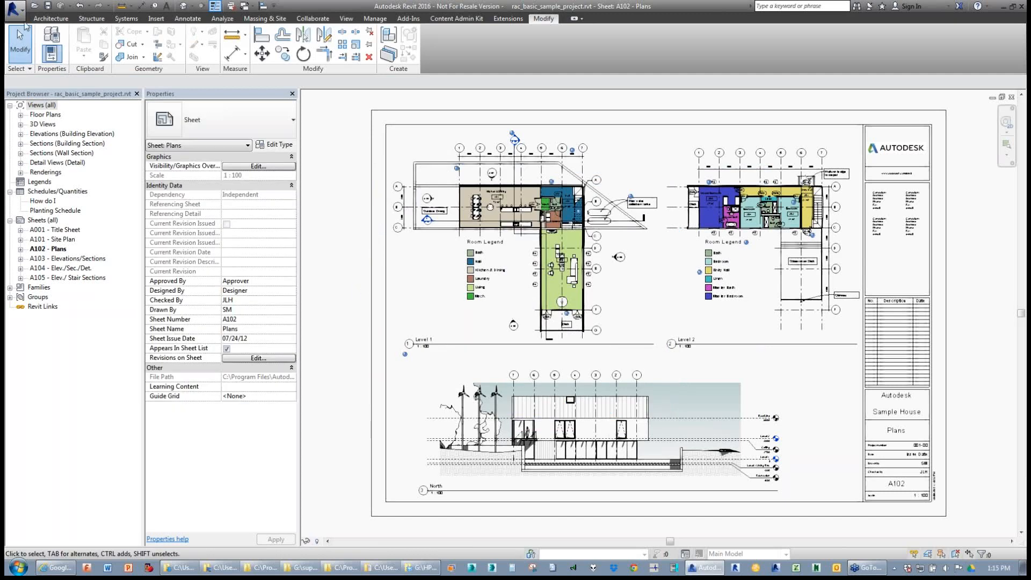
- Examine the views and sheets that the Preliminary set includes in the DWG export settings, and cancel the export
click(10, 6)
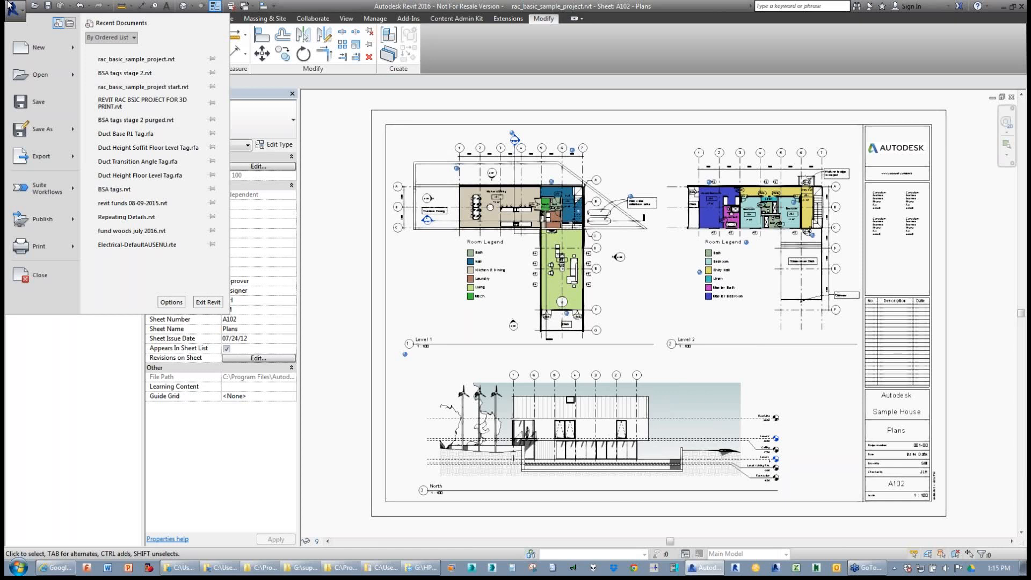
click(10, 6)
click(12, 9)
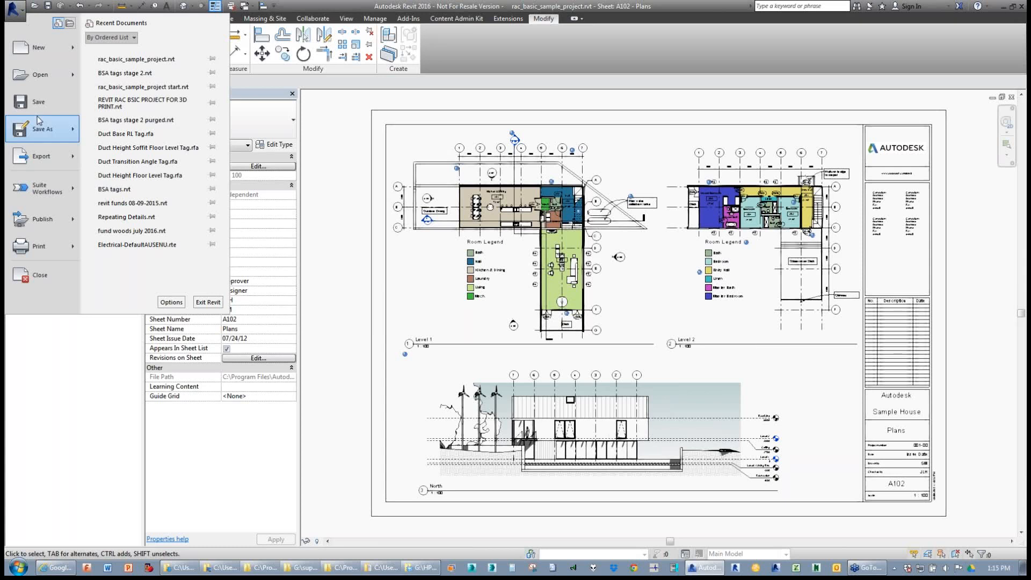
mouse_move(37, 154)
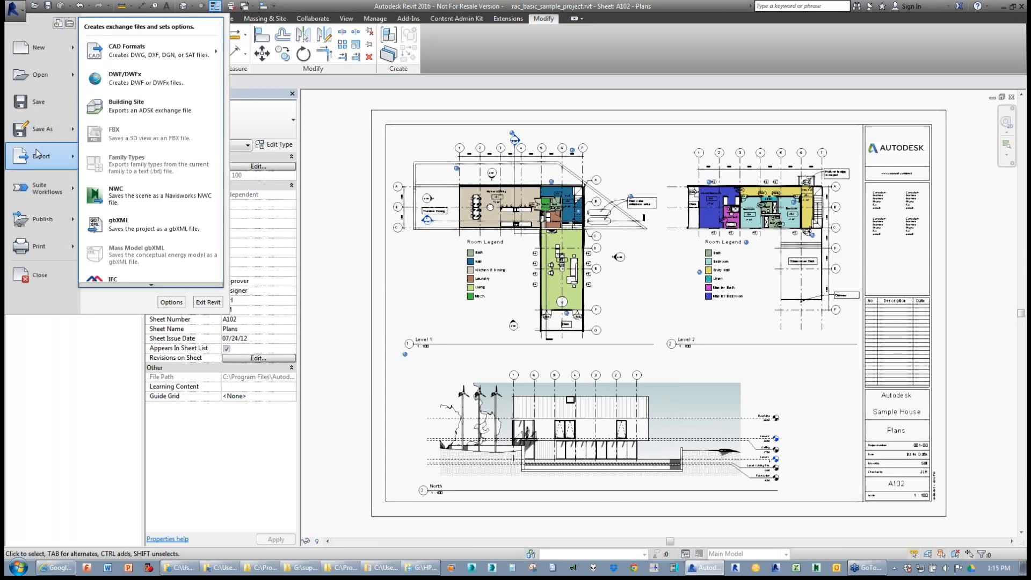
mouse_move(130, 47)
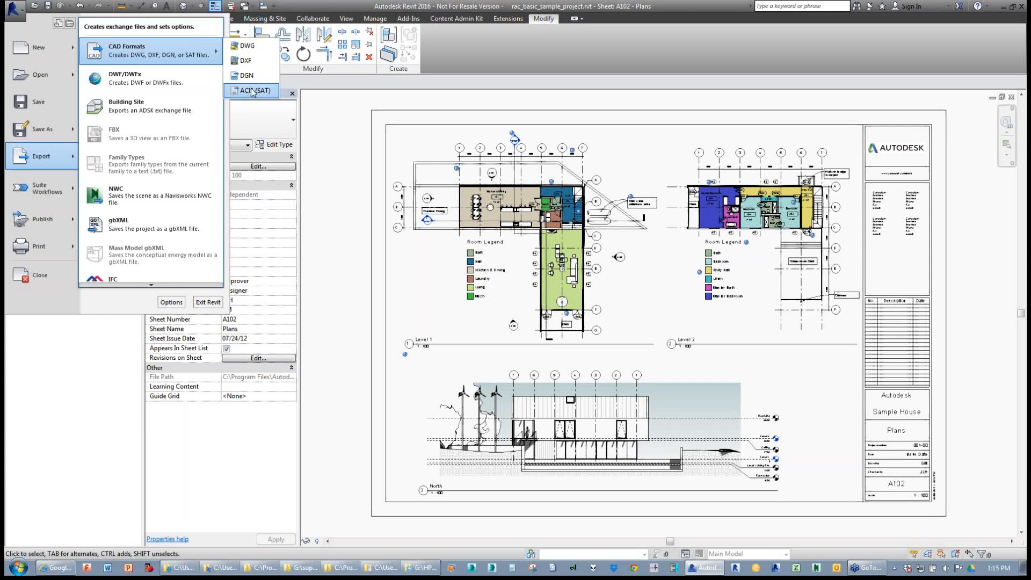
click(246, 48)
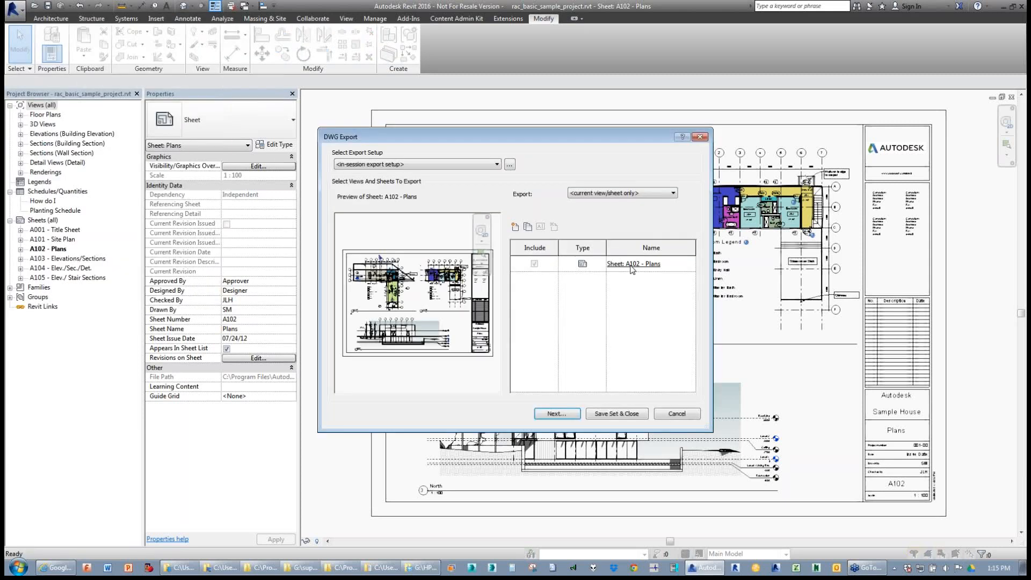
click(626, 199)
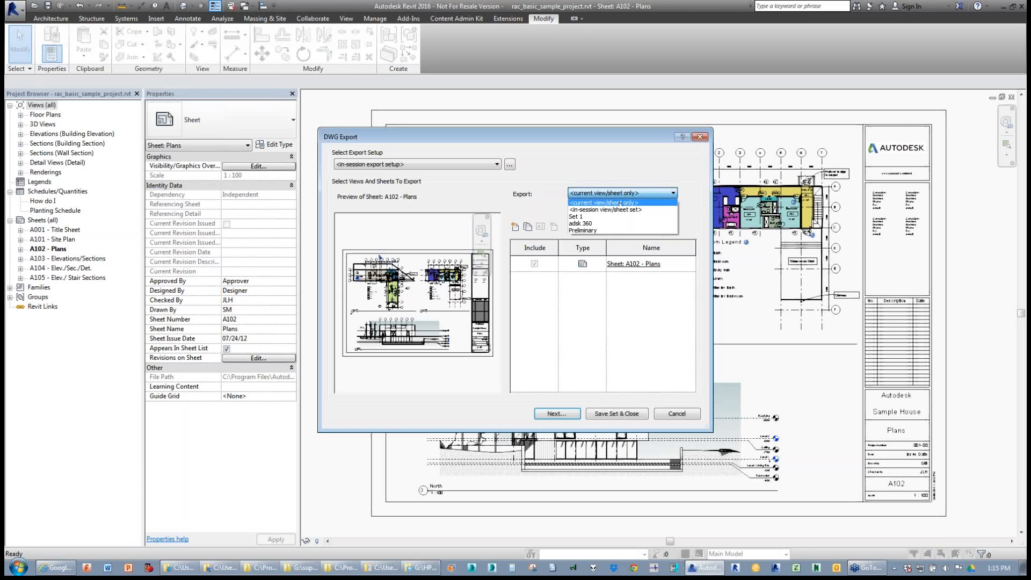
click(594, 235)
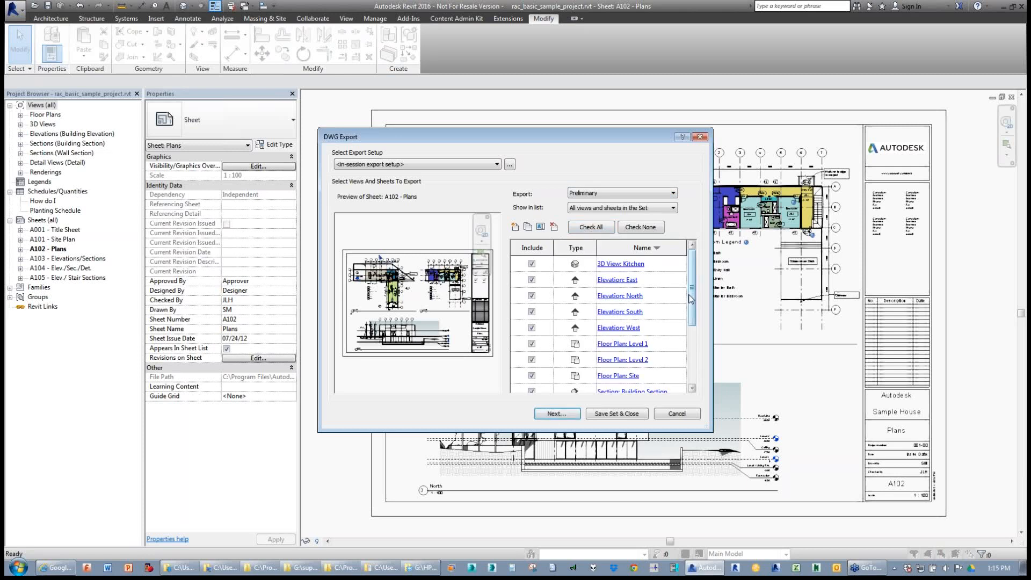
drag(692, 290, 693, 353)
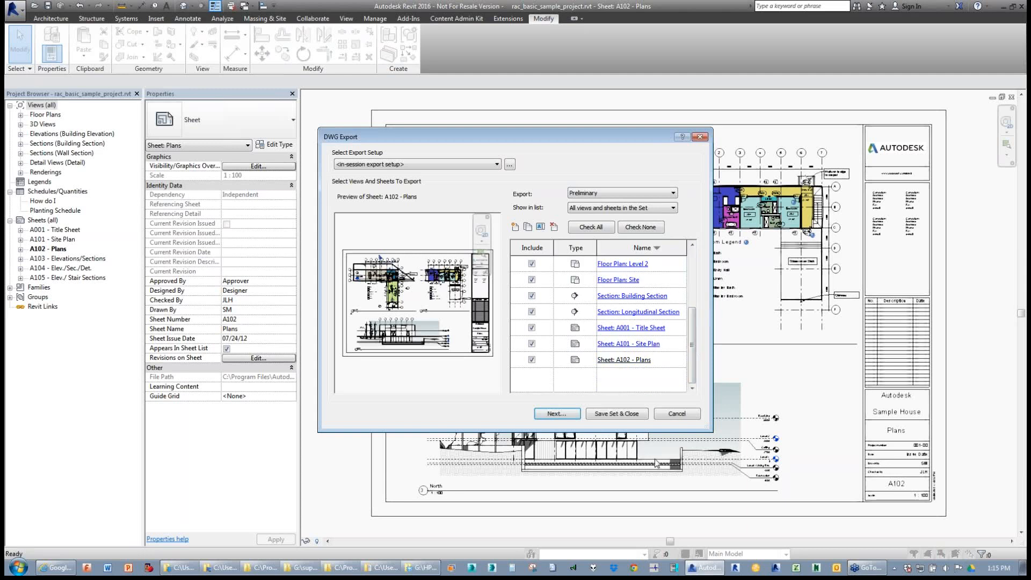
click(663, 414)
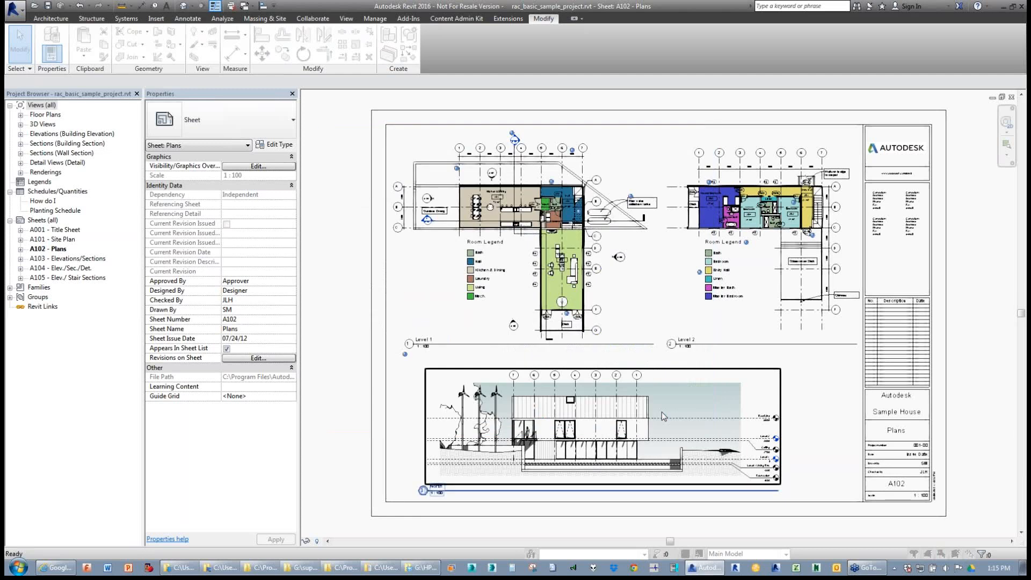
- Create a new browser organization for sheets named Preliminary
right_click(35, 106)
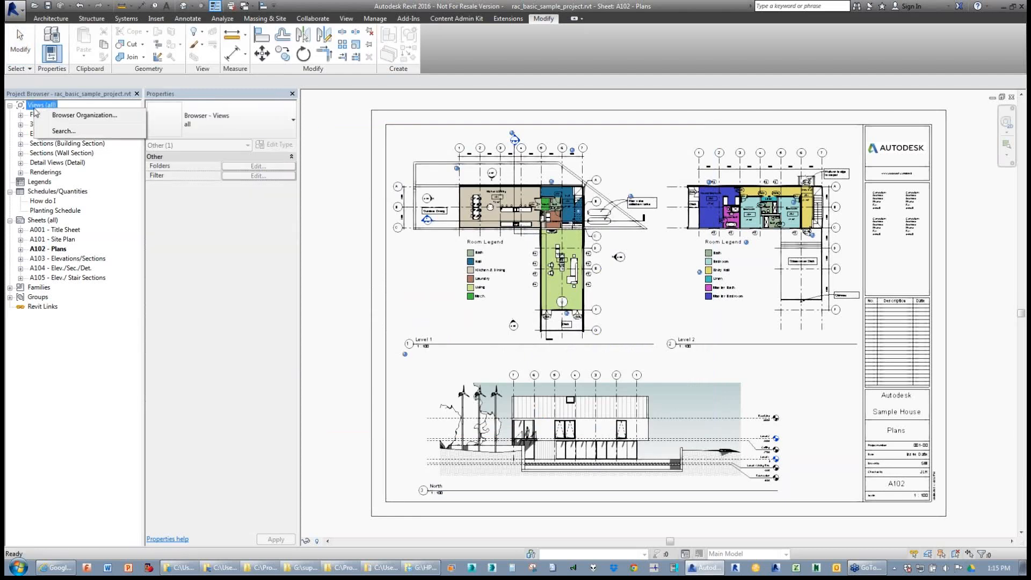
click(75, 115)
click(330, 84)
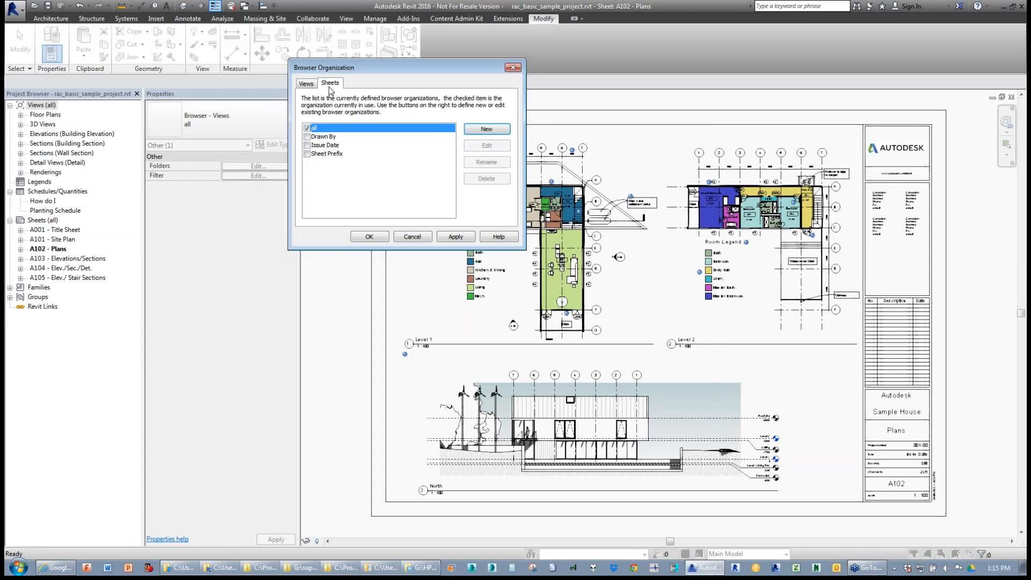
click(320, 144)
click(322, 154)
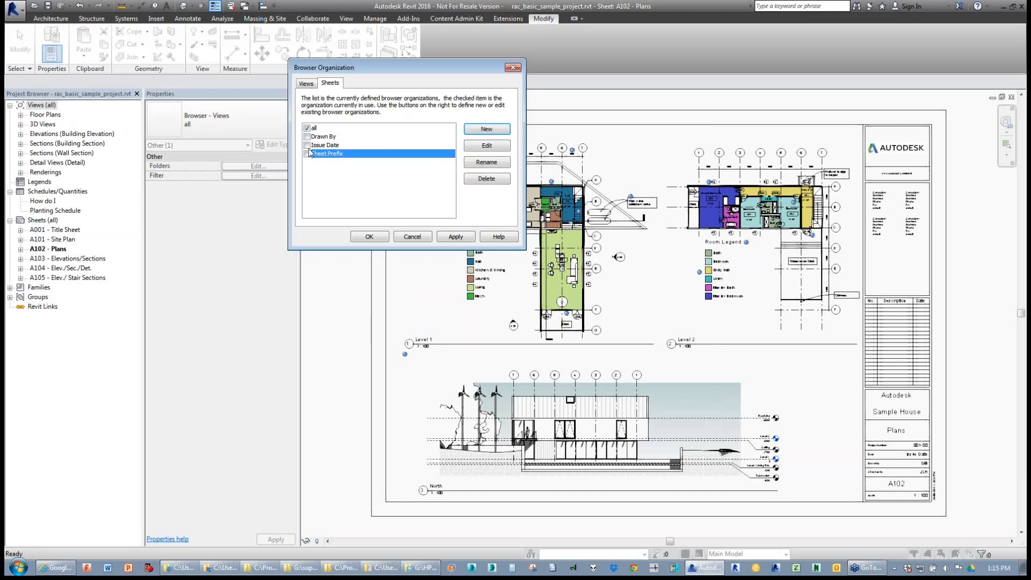
click(486, 130)
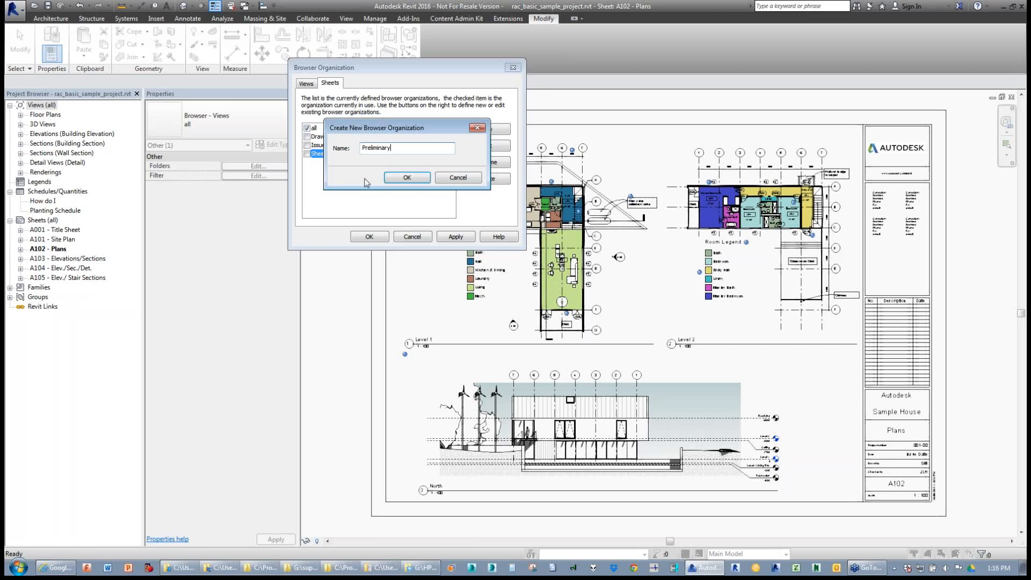
click(411, 180)
- Filter the Preliminary sheet organization by Print Set equal to Preliminary and accept the settings
click(584, 134)
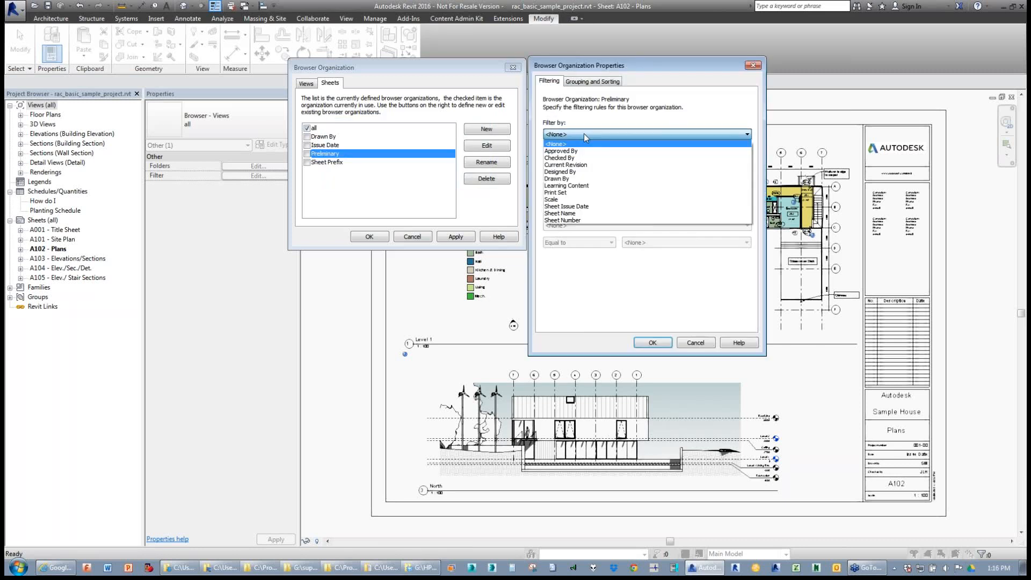
click(581, 193)
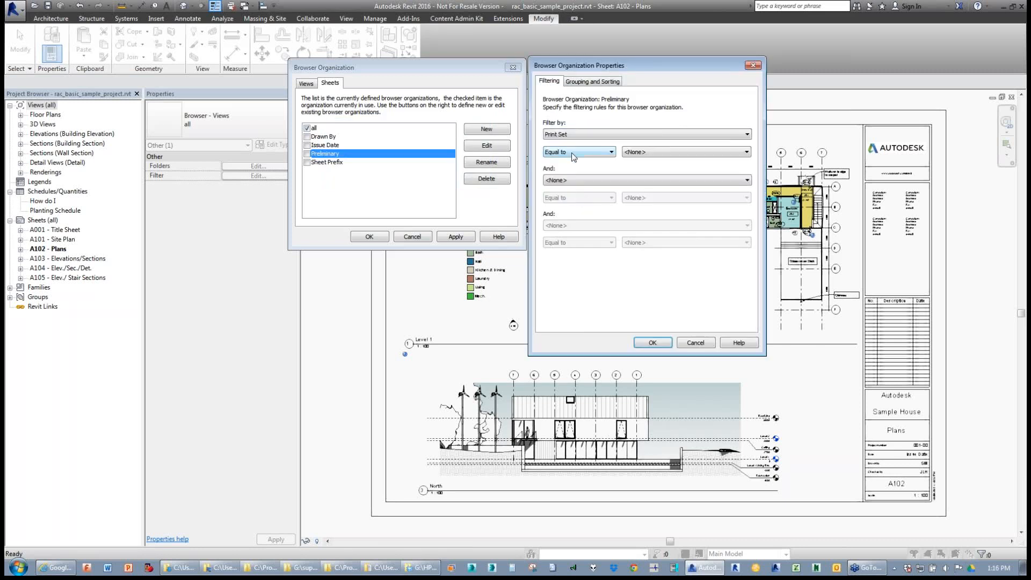
click(649, 152)
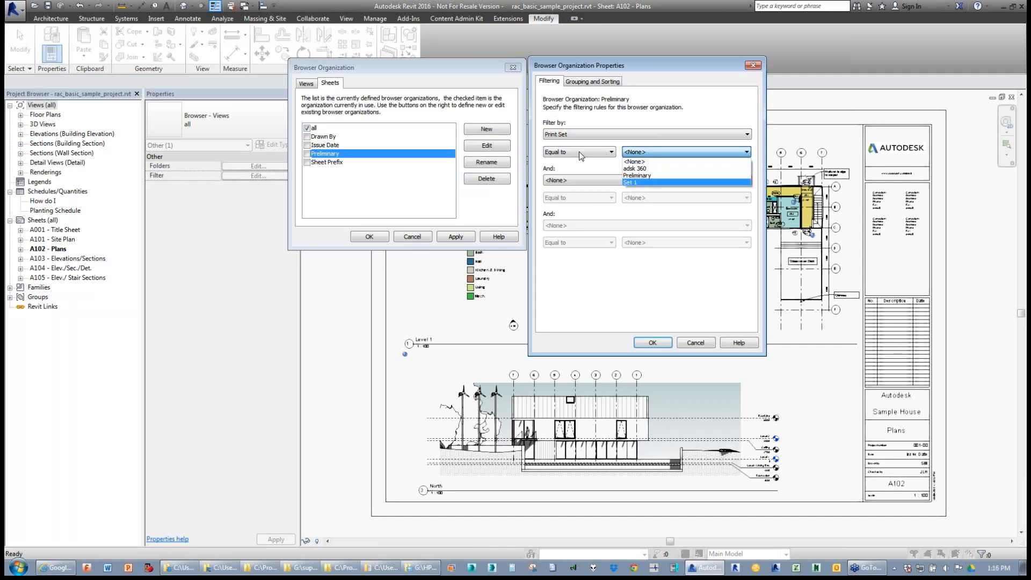
click(637, 175)
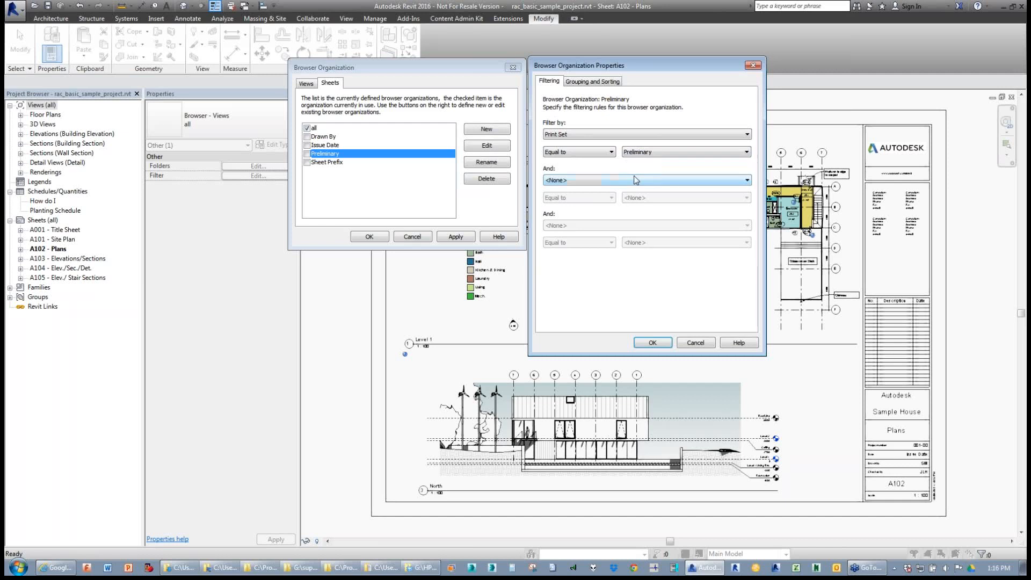
click(651, 344)
click(373, 237)
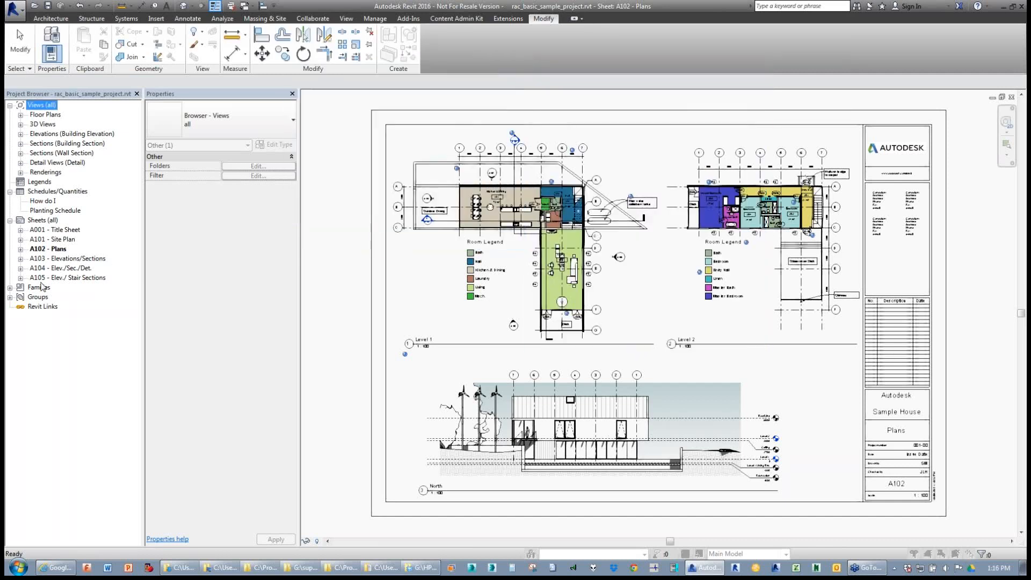
- Apply the Preliminary organization to the sheets in the Project Browser and select the Sheets heading
click(25, 223)
right_click(42, 104)
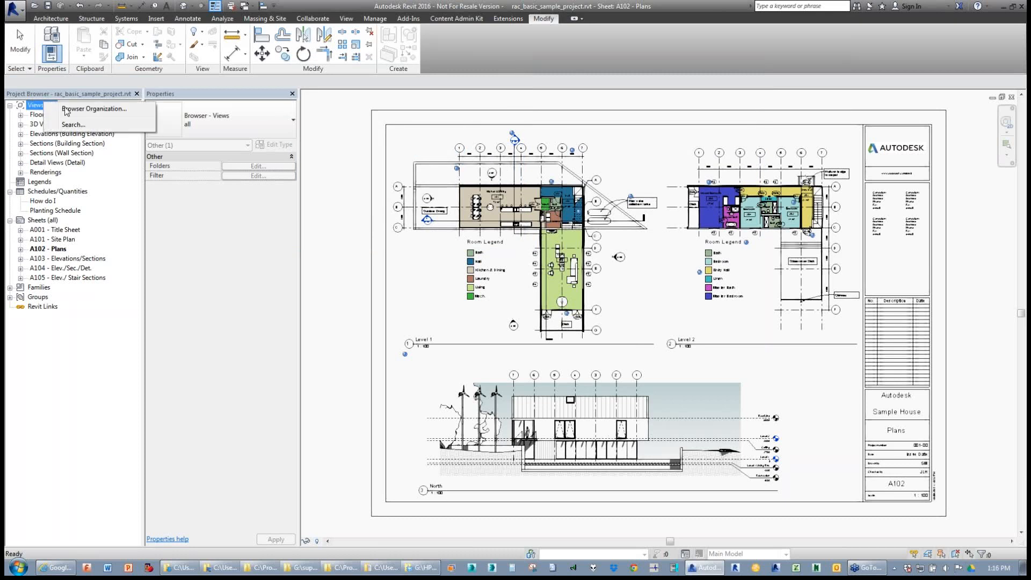
click(86, 109)
click(330, 84)
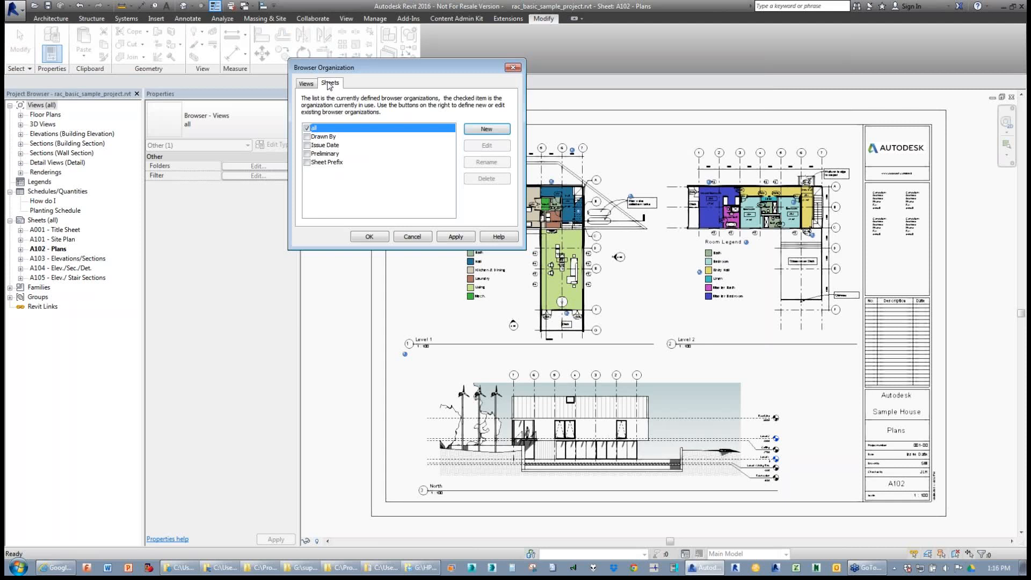
click(307, 154)
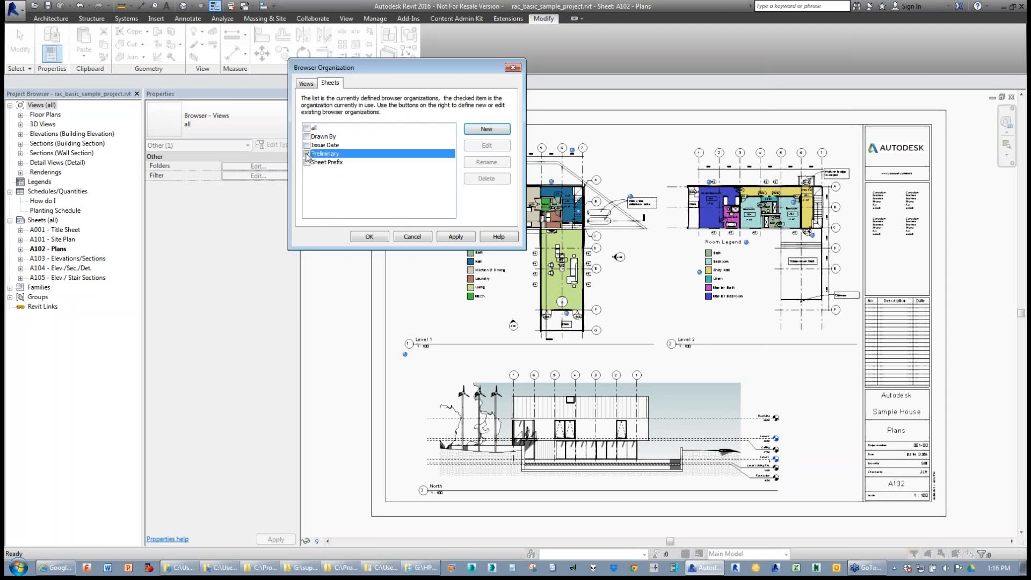
click(455, 237)
click(384, 235)
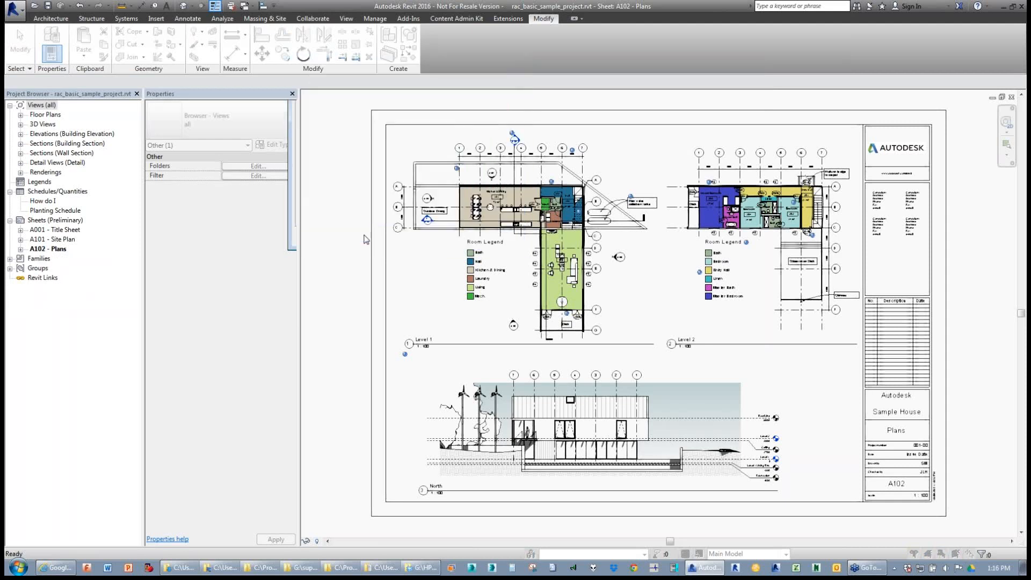
click(61, 221)
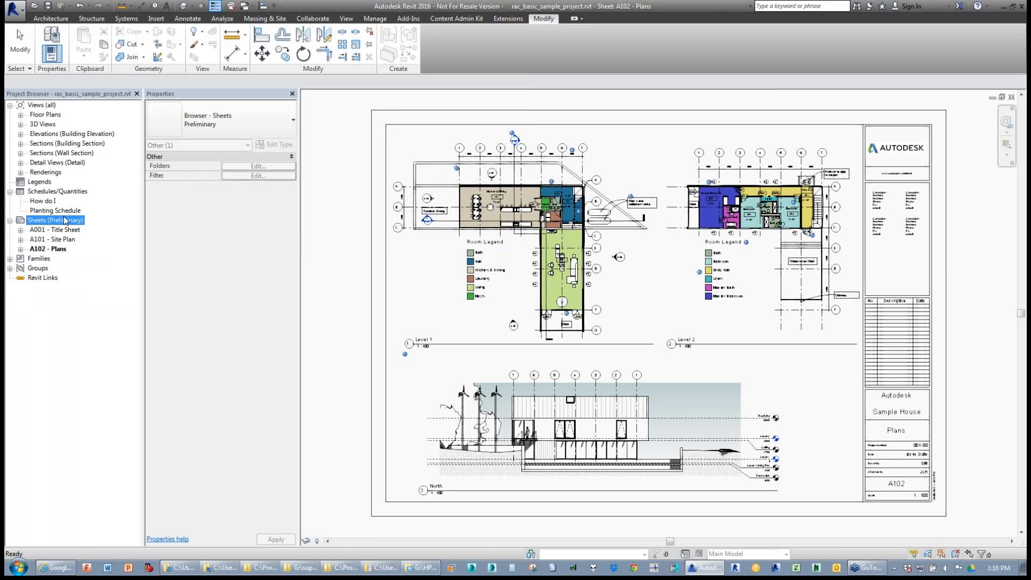
- Set the sheet browser organization to all and create a new sheet organization named test
right_click(45, 104)
click(65, 109)
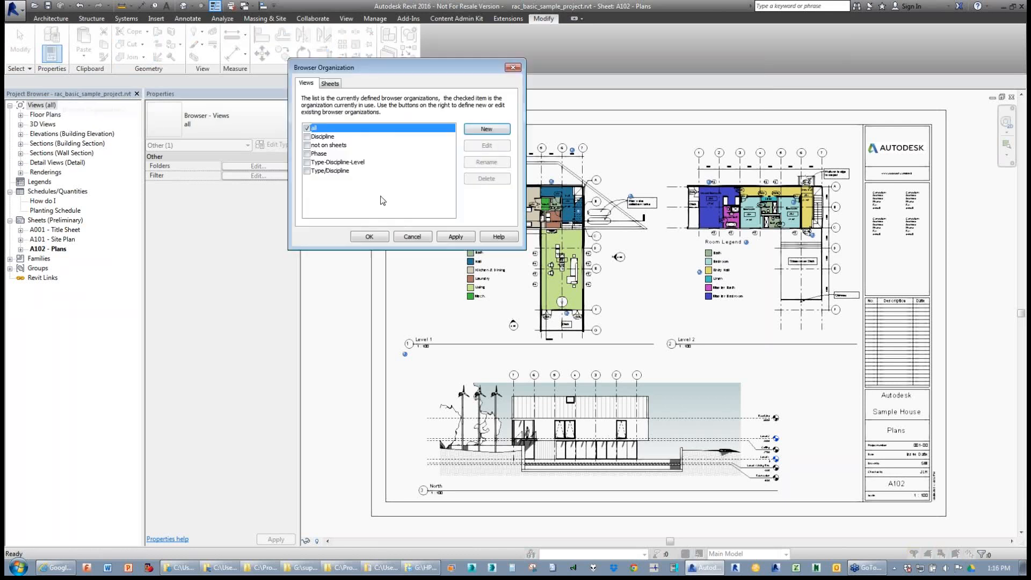
click(330, 83)
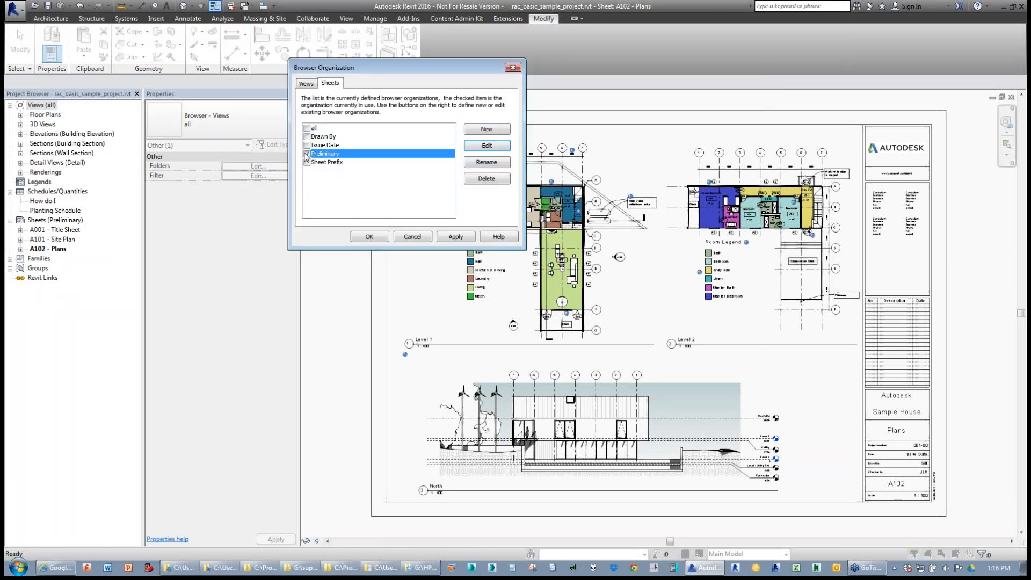
click(306, 128)
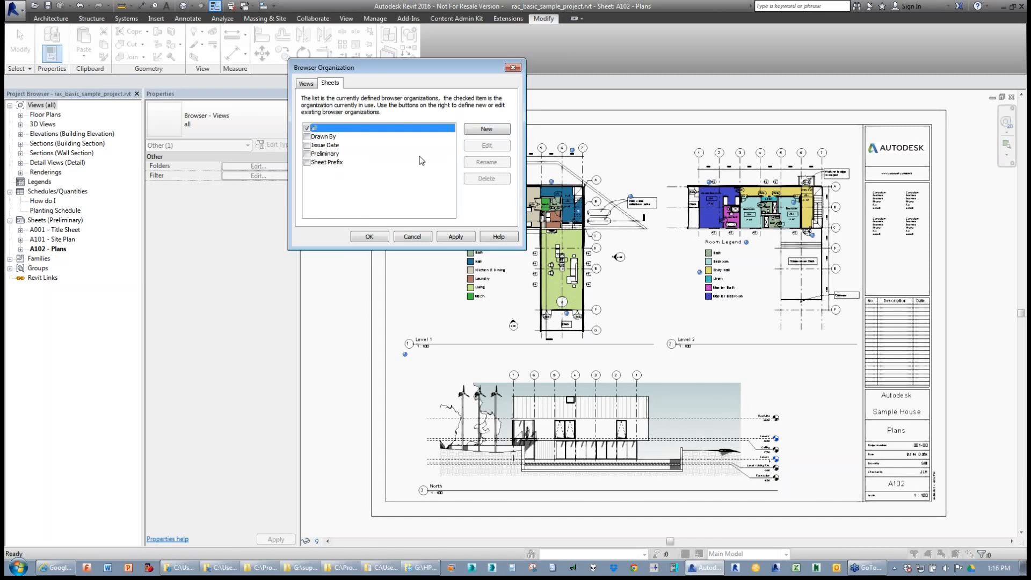
click(485, 130)
text(test)
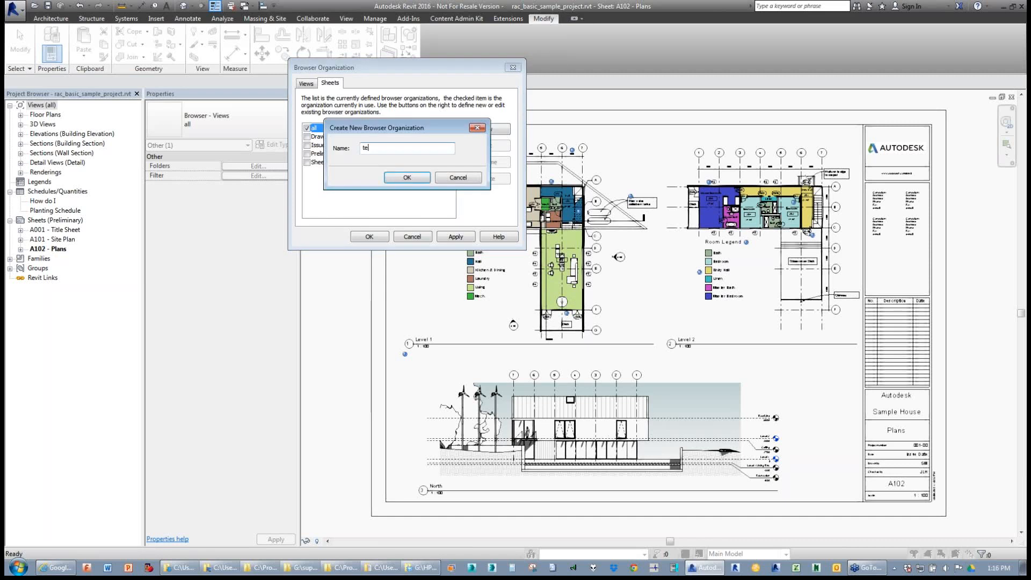
click(398, 178)
- Group the test organization by Sheet Name, Sheet Number and Sheet Issue Date, and apply it to the sheets
click(591, 81)
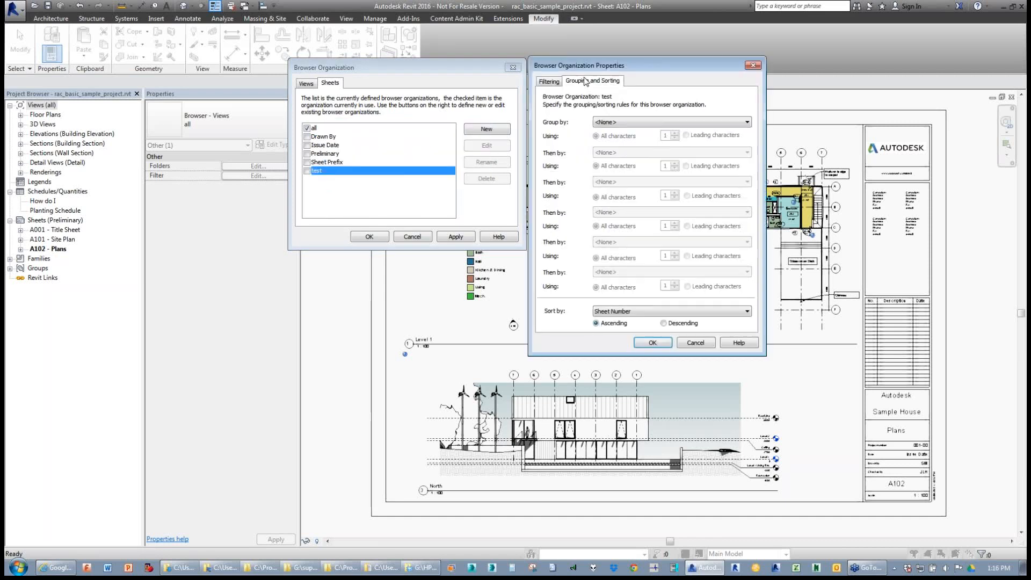
click(606, 123)
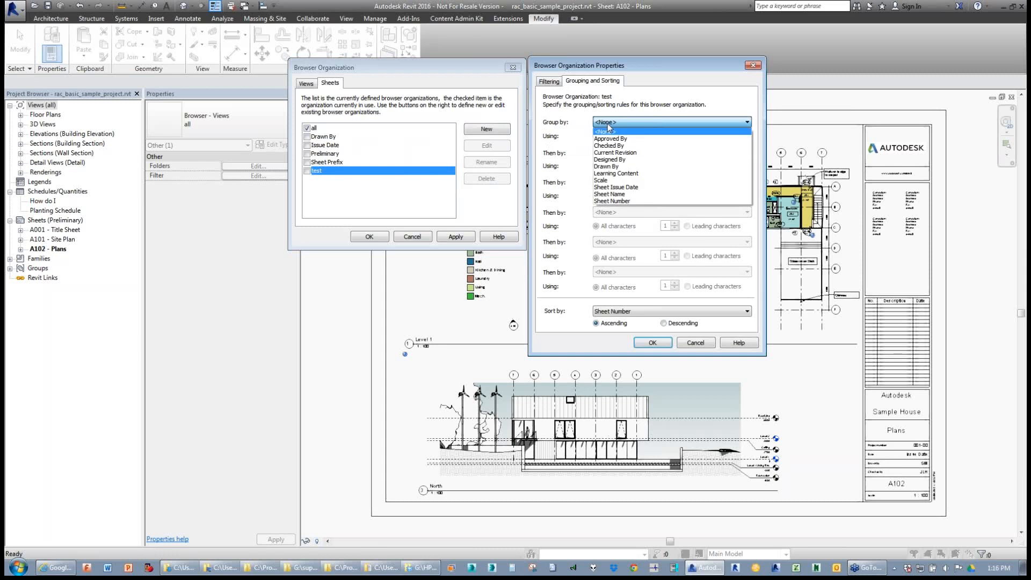
click(616, 194)
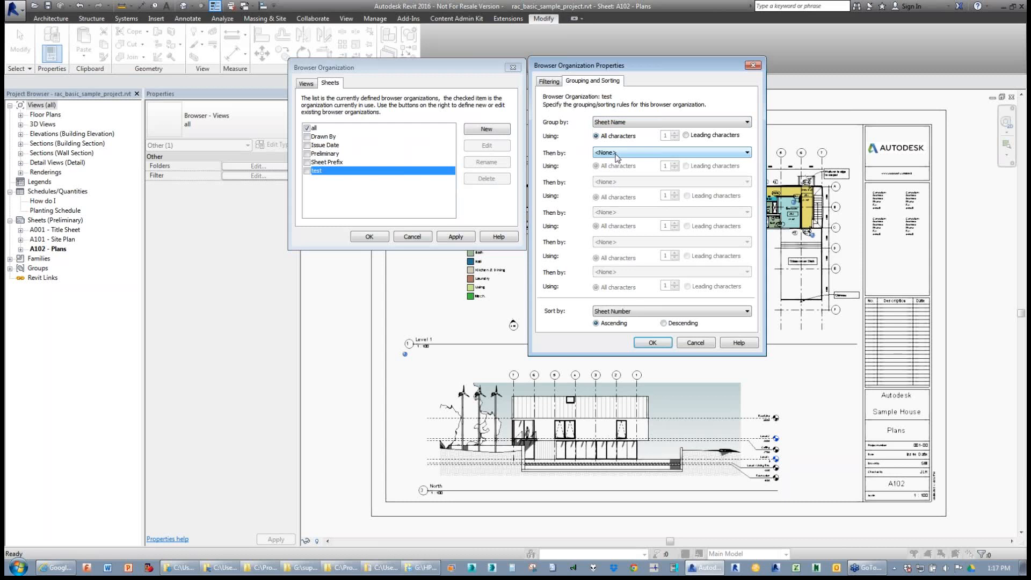
click(615, 152)
click(615, 231)
click(618, 182)
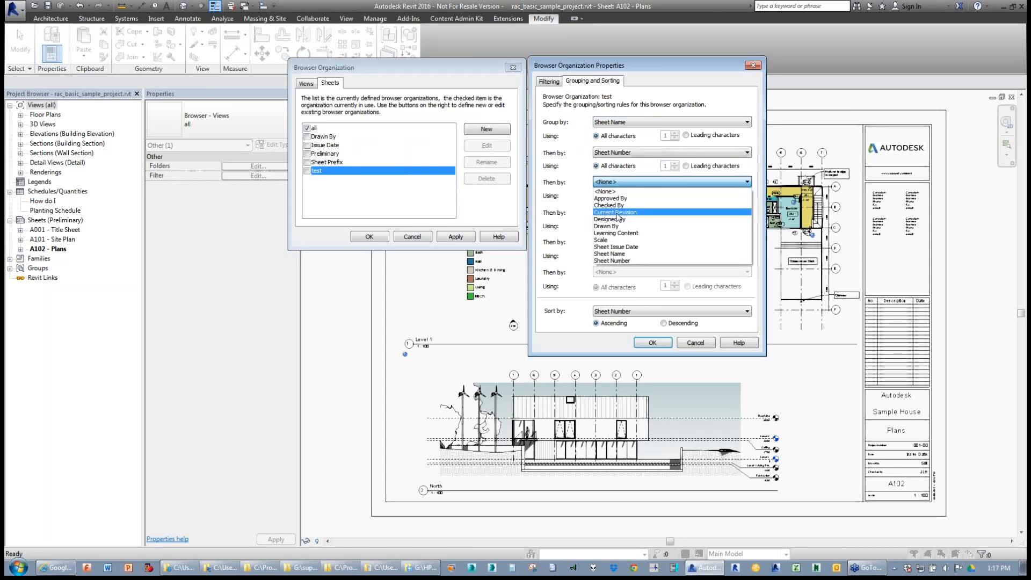
click(618, 247)
click(646, 343)
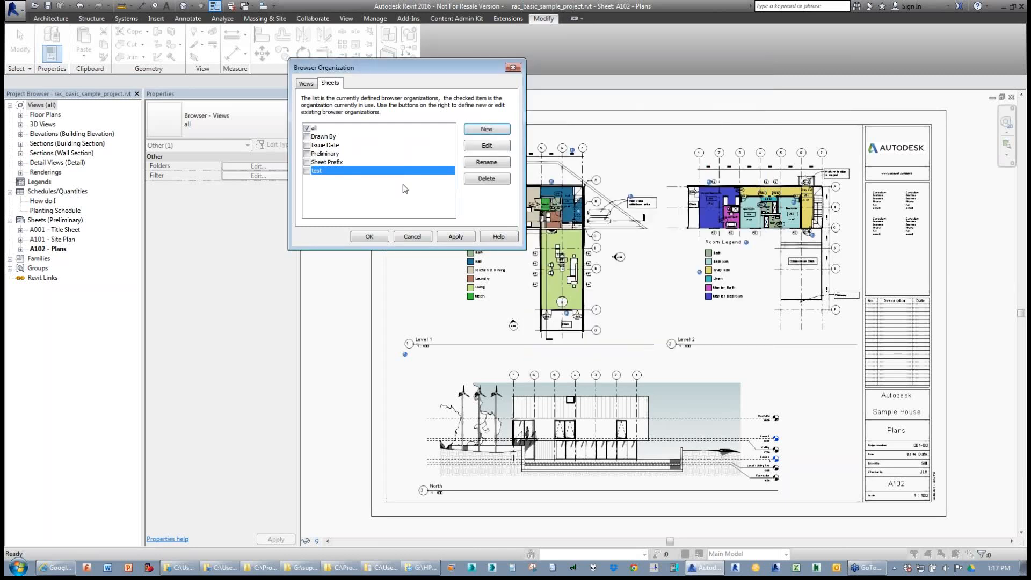
click(307, 171)
click(369, 236)
- Examine the sheet folders nested by name, number and issue date for the site plan, title sheet, plans and elevations/sections
click(20, 268)
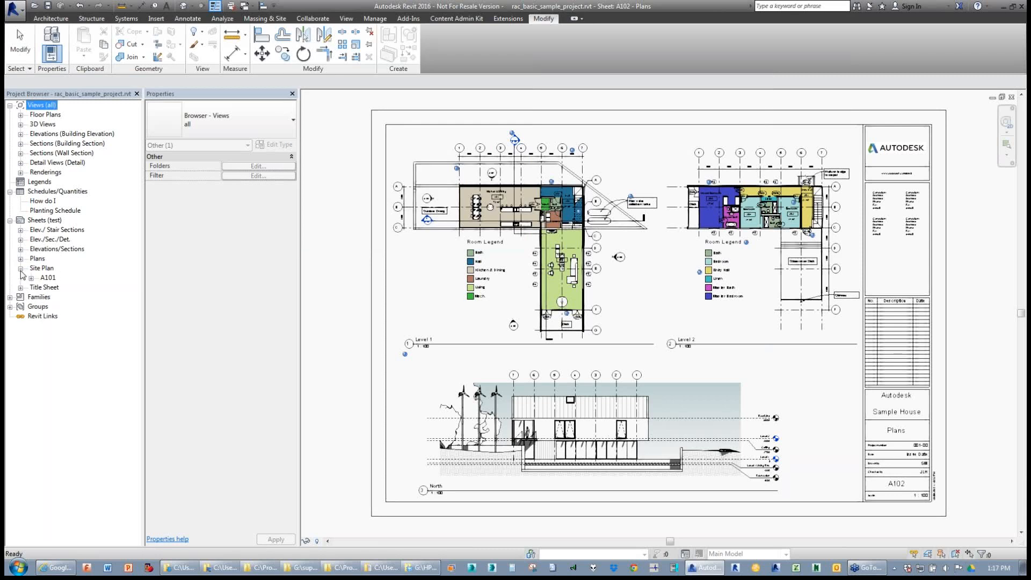
click(31, 277)
click(21, 296)
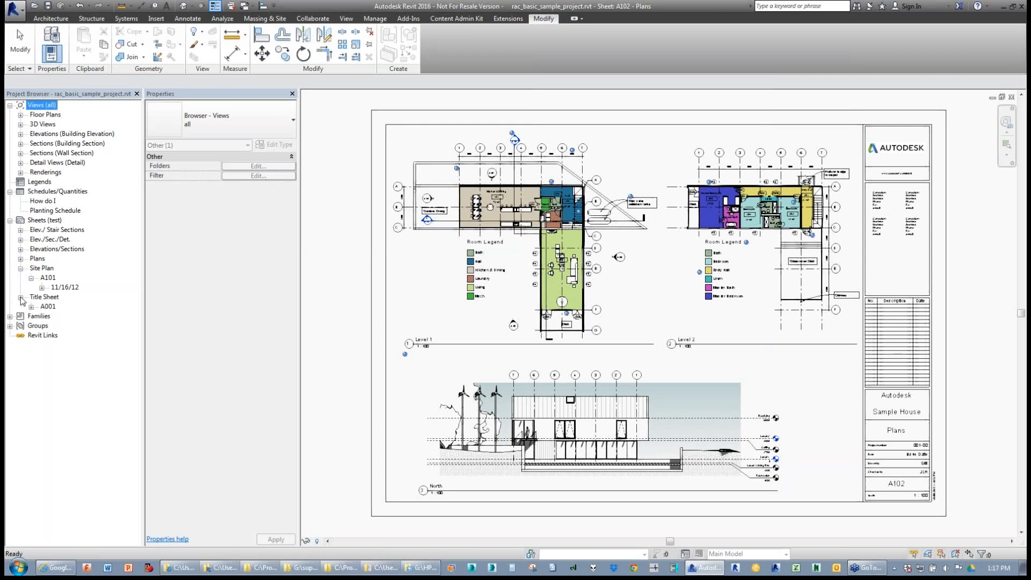
click(31, 306)
click(42, 316)
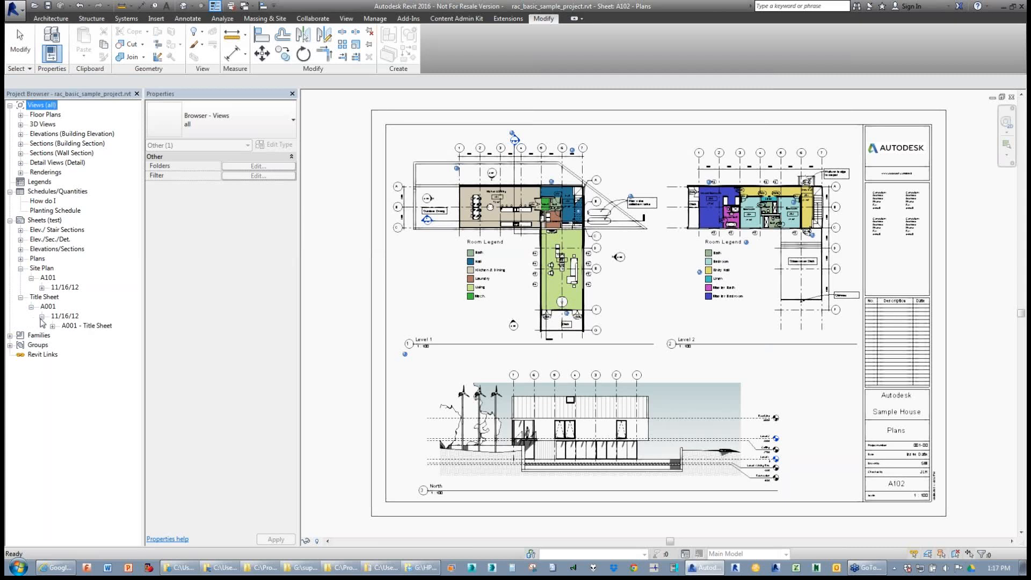
click(52, 326)
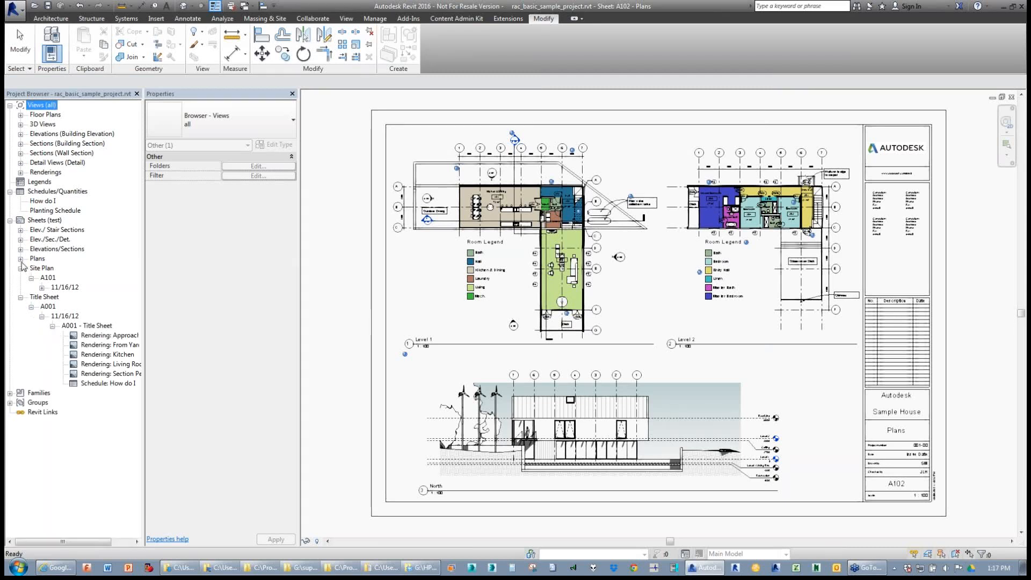
click(21, 259)
click(31, 268)
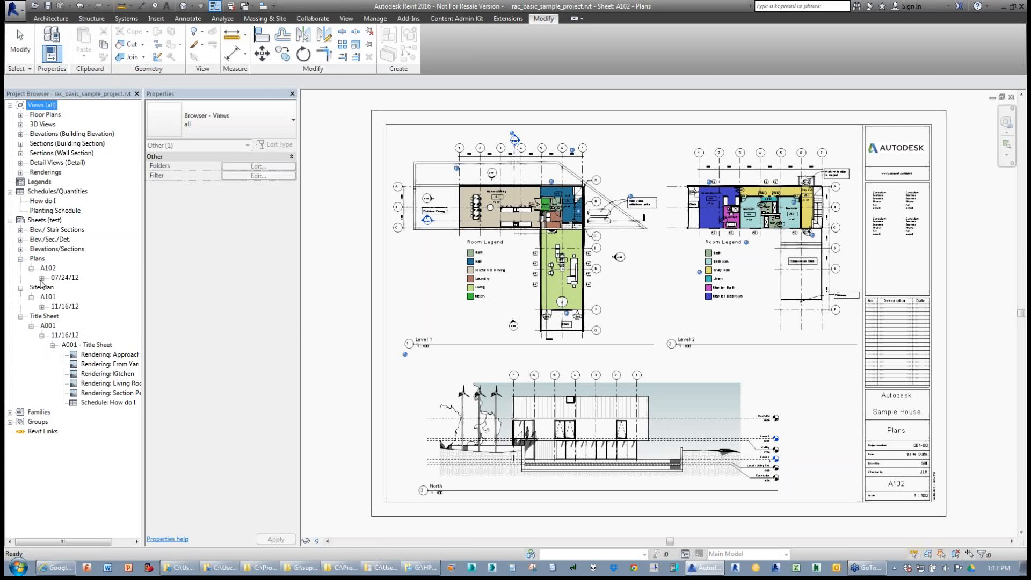
click(42, 278)
click(20, 249)
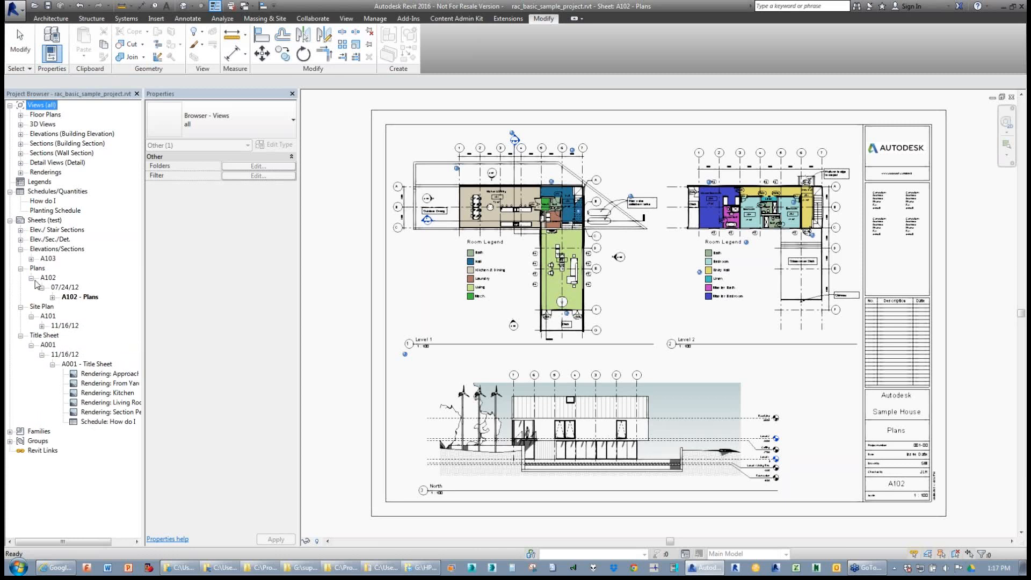
- Apply the all organization to the sheets and collapse the A001 - Title Sheet entry
right_click(47, 106)
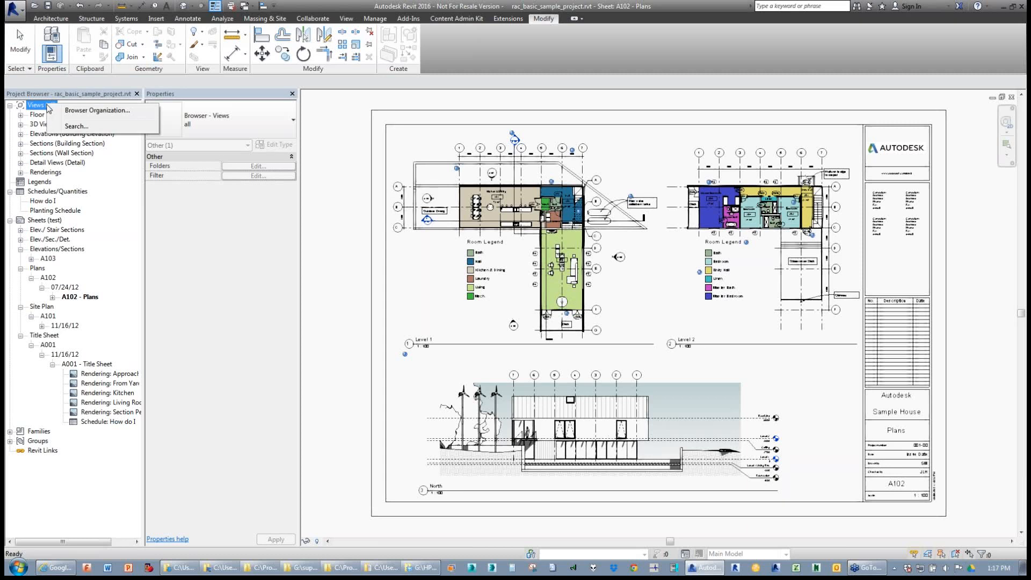
click(73, 110)
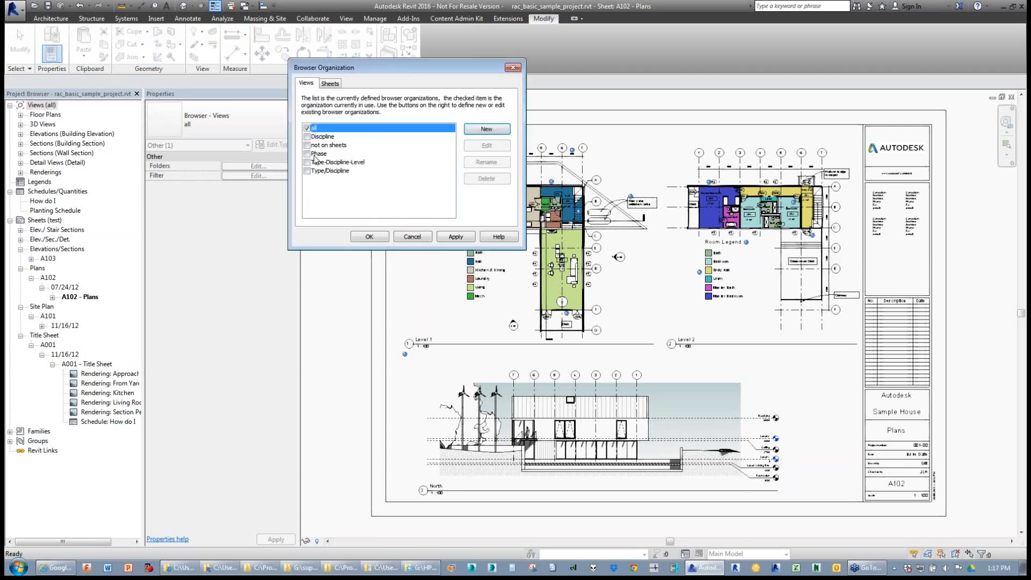
click(329, 84)
click(306, 128)
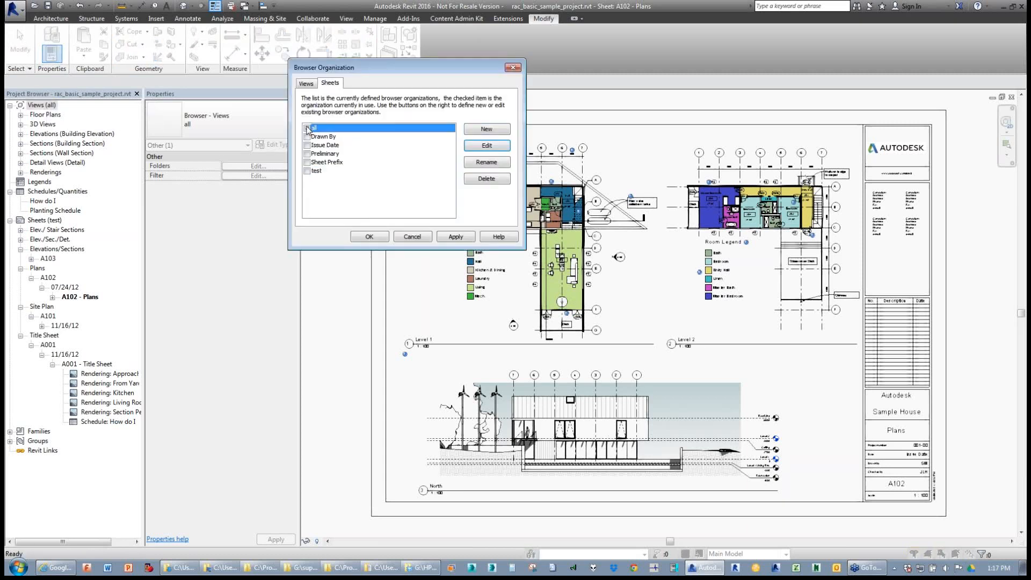
click(366, 237)
click(335, 235)
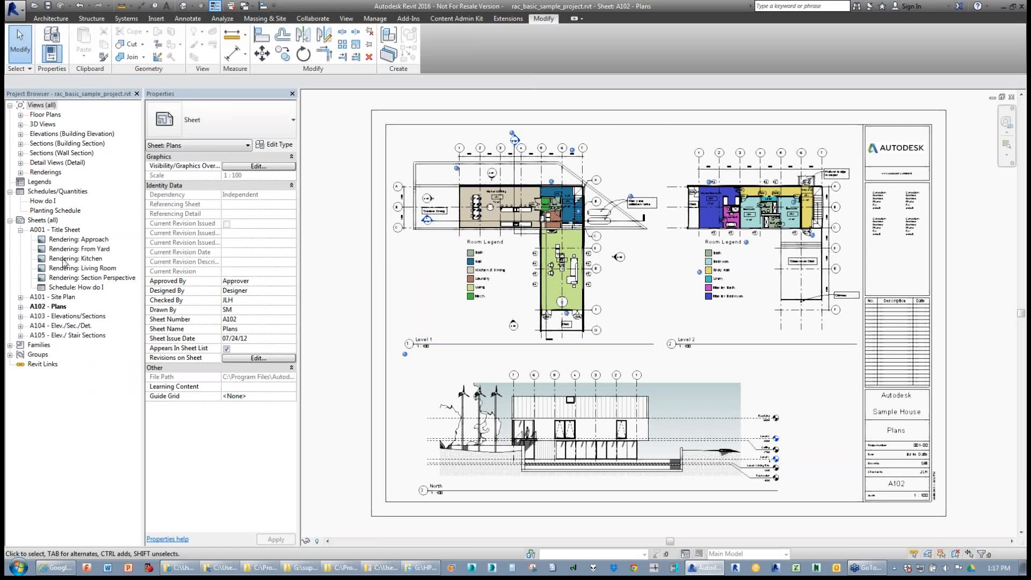
click(21, 230)
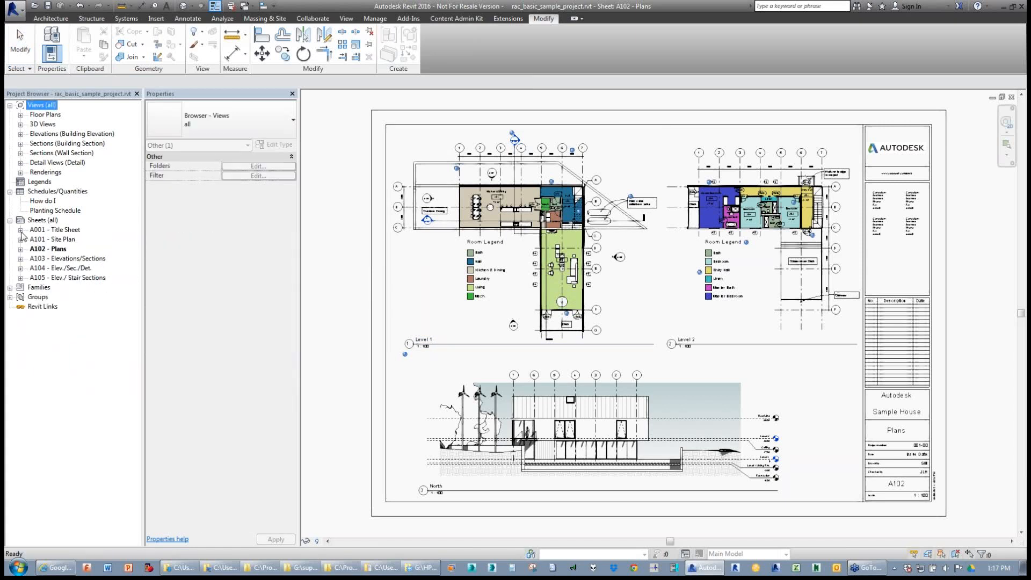
- Expand the building elevations and floor plans in the Project Browser and open the Level 1 floor plan
double_click(52, 135)
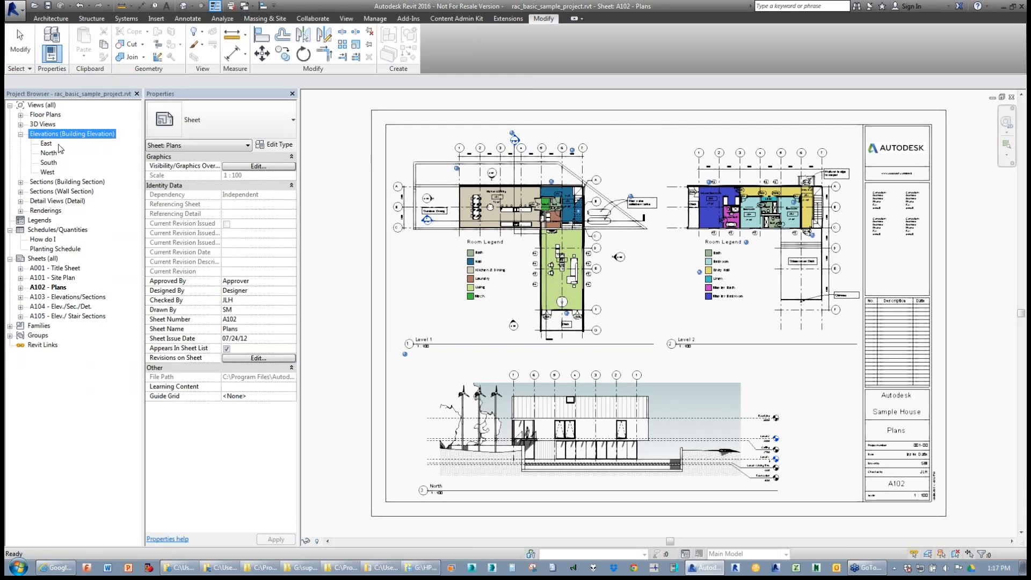
click(20, 115)
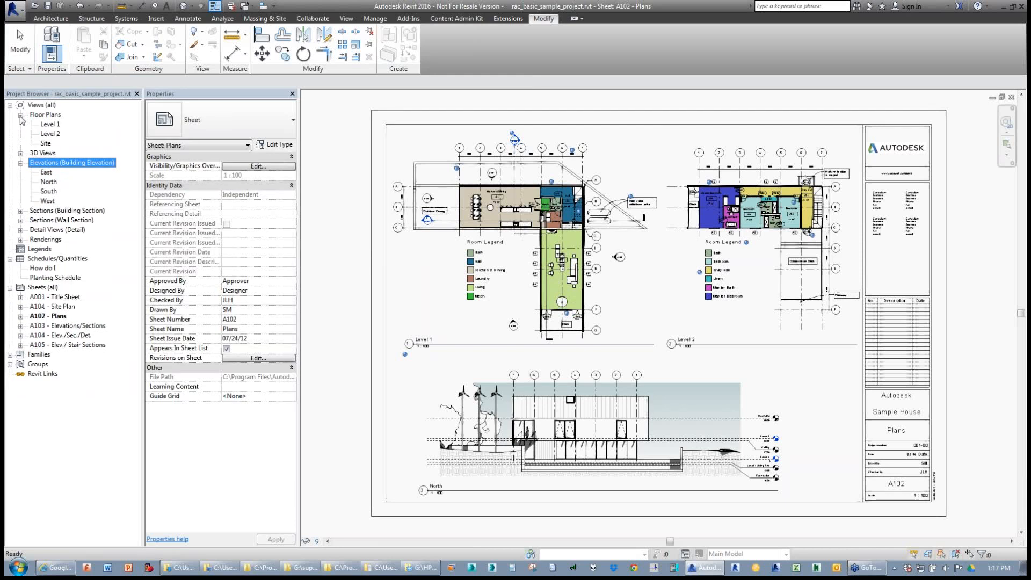
double_click(47, 124)
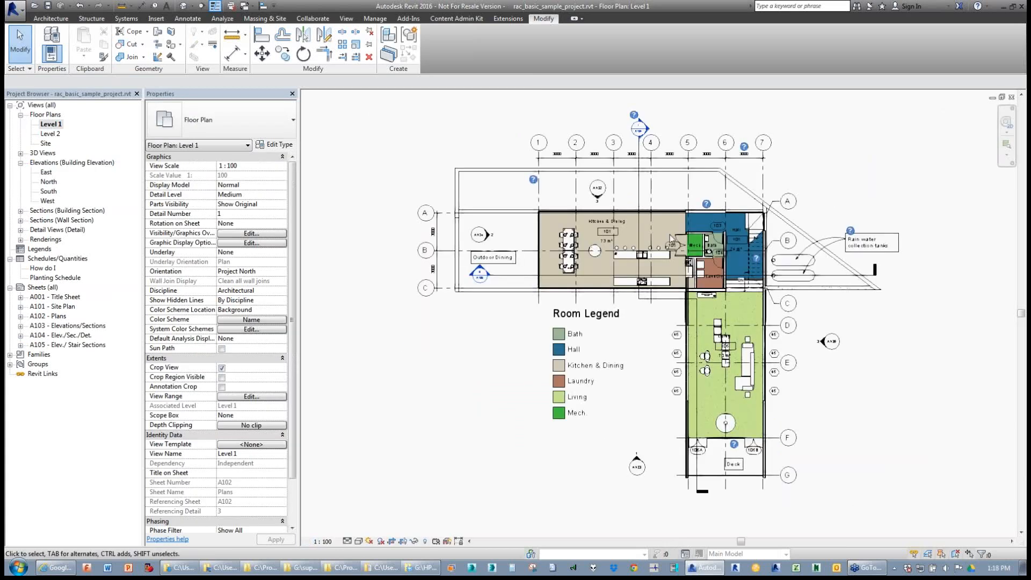
- Duplicate the Level 1 view's floor plan type as Joinery Floor Plan and assign it to the view
click(45, 115)
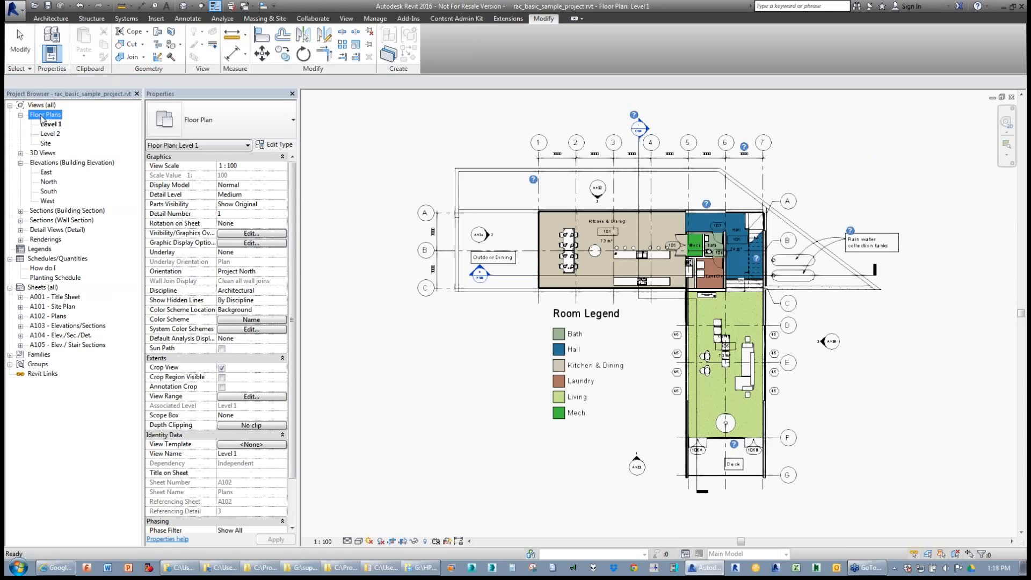
click(276, 146)
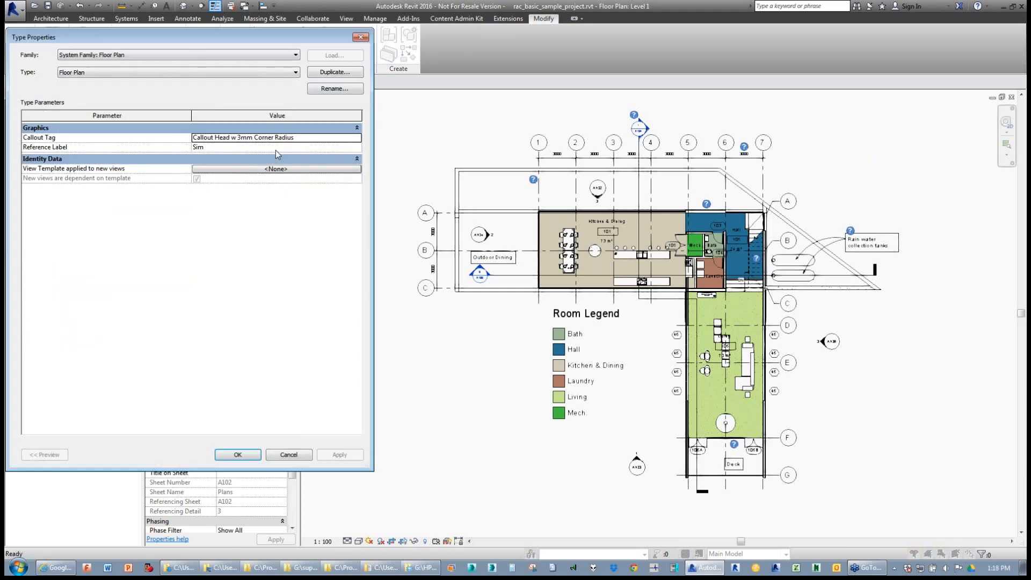
click(324, 73)
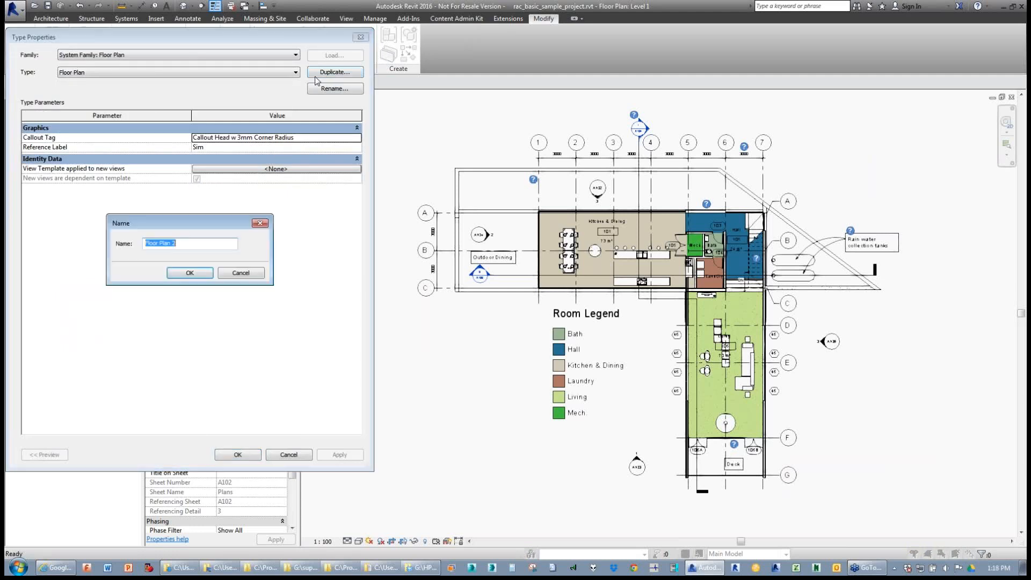
click(168, 244)
text(Joinery)
click(190, 273)
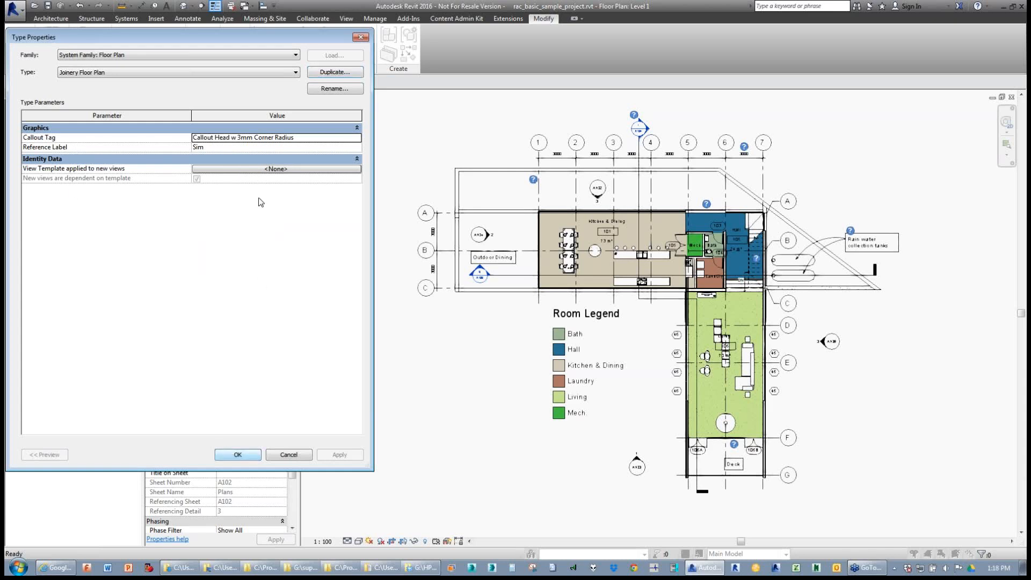
click(221, 456)
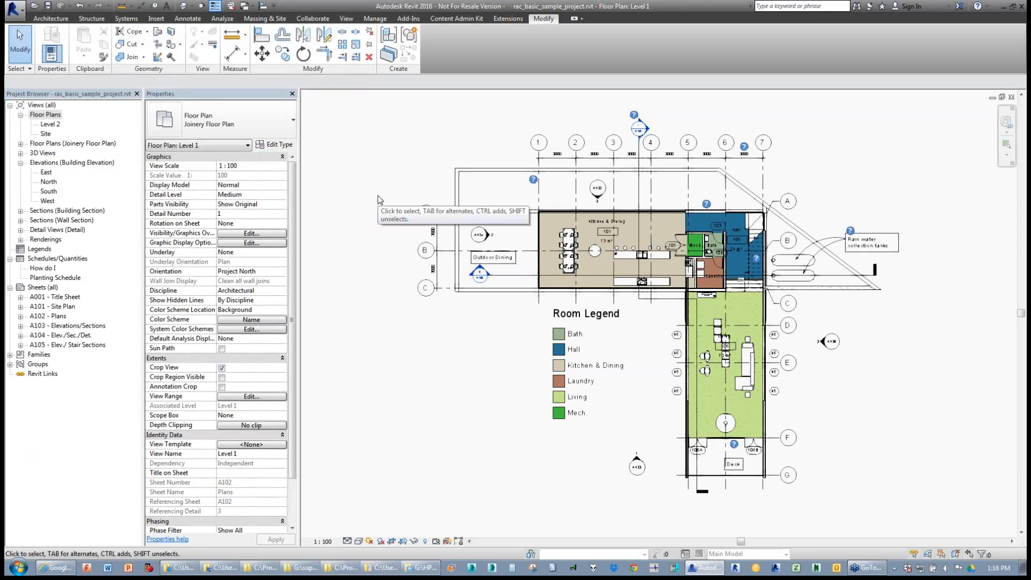
- Rename the Level 1 view under Joinery Floor Plan to Joinery Plan Level 1, without renaming the corresponding level and views
click(20, 144)
click(53, 153)
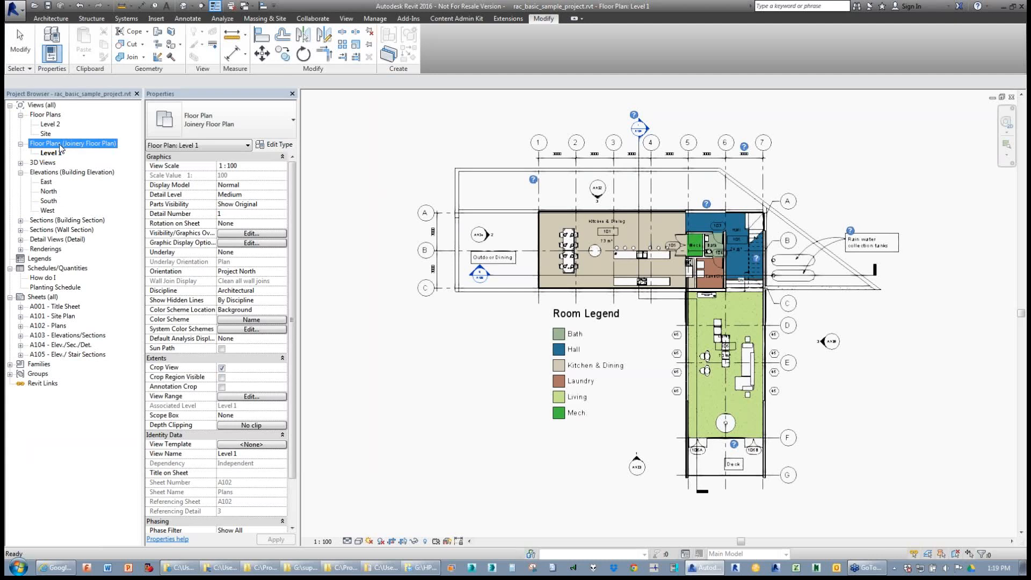
click(65, 145)
click(60, 155)
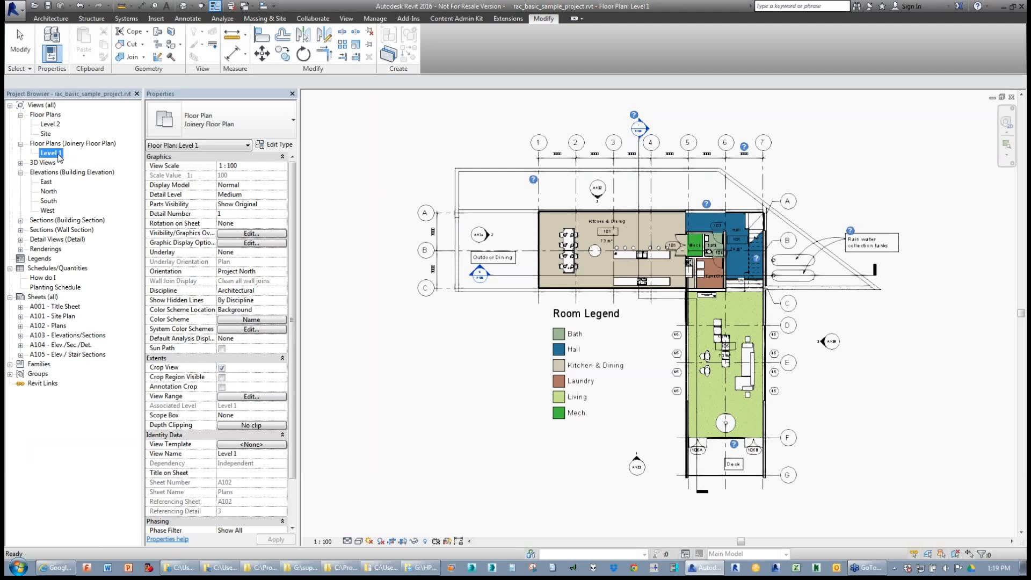
right_click(59, 156)
click(100, 311)
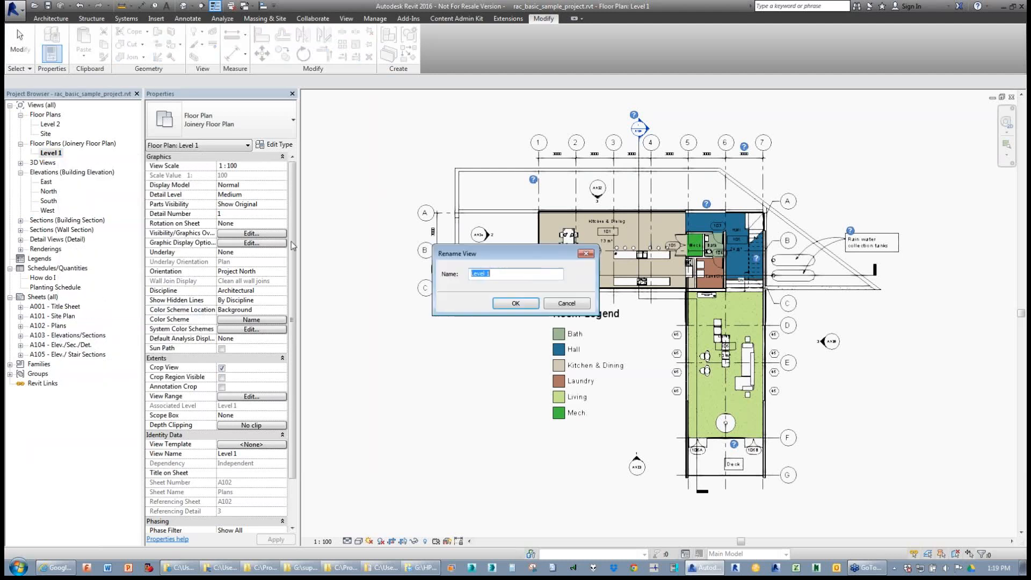
click(479, 274)
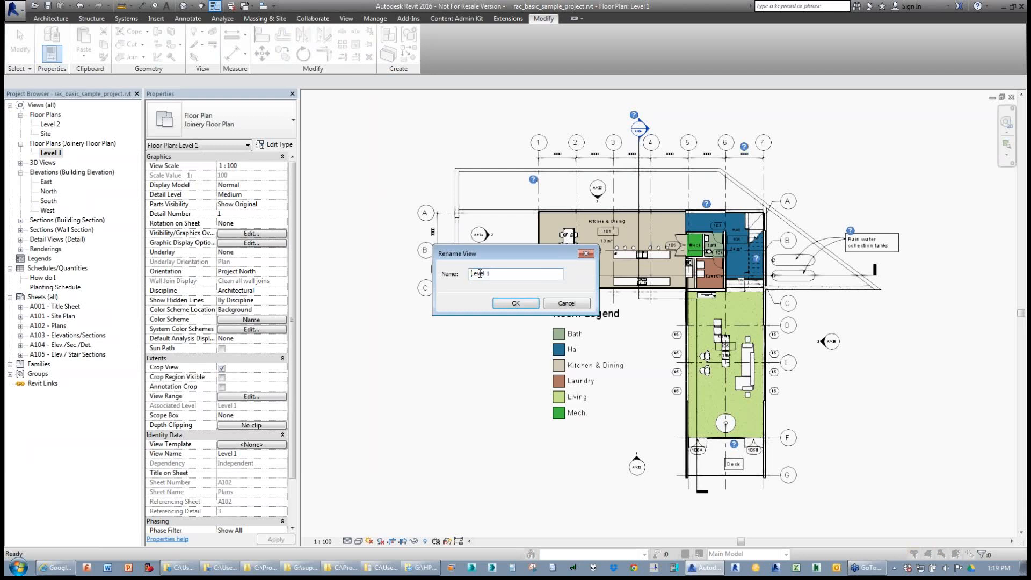
text(Joinery Plan)
click(515, 303)
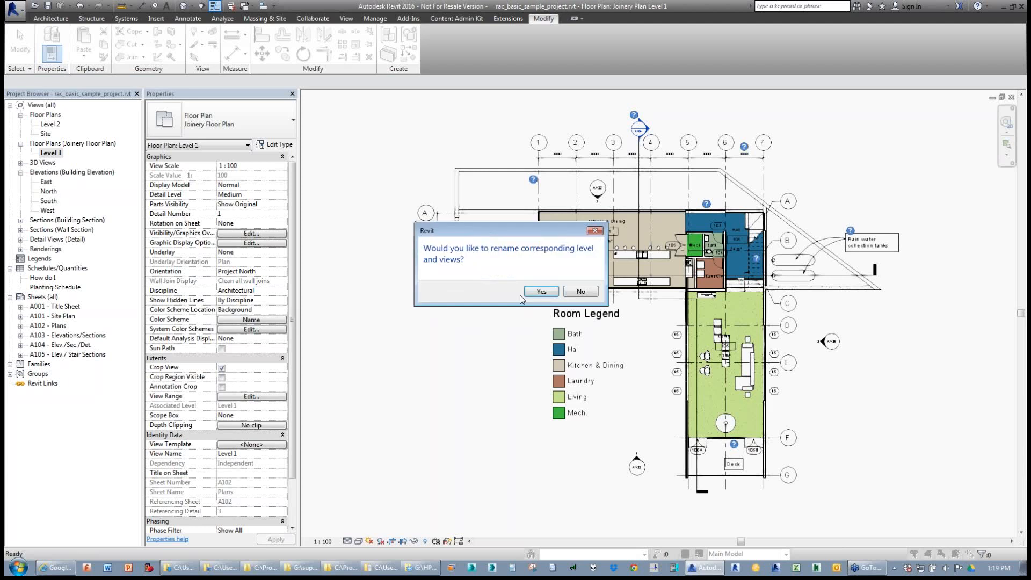
click(583, 295)
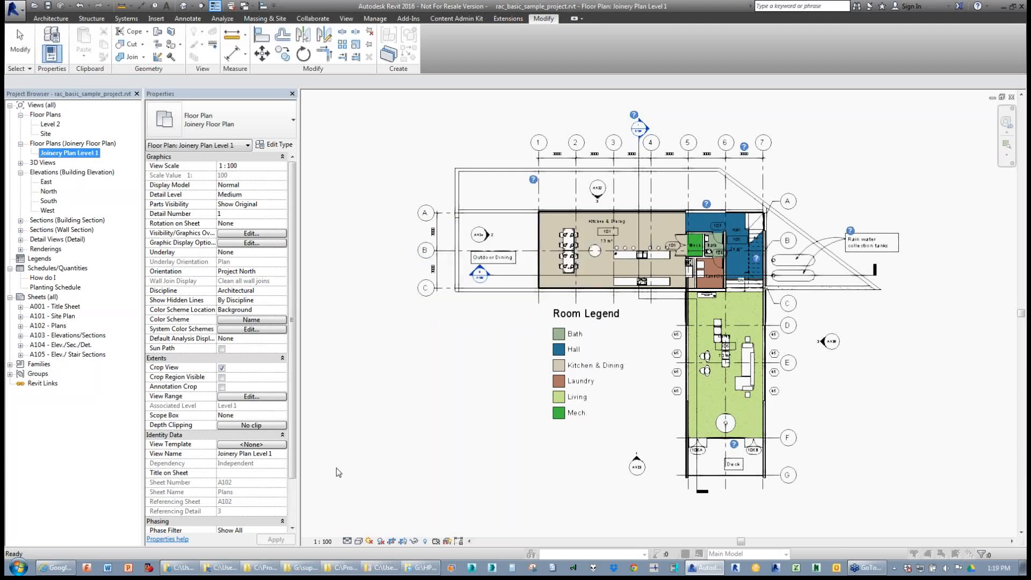
- Set the scale of the Joinery Plan Level 1 view to 1 : 50
click(324, 543)
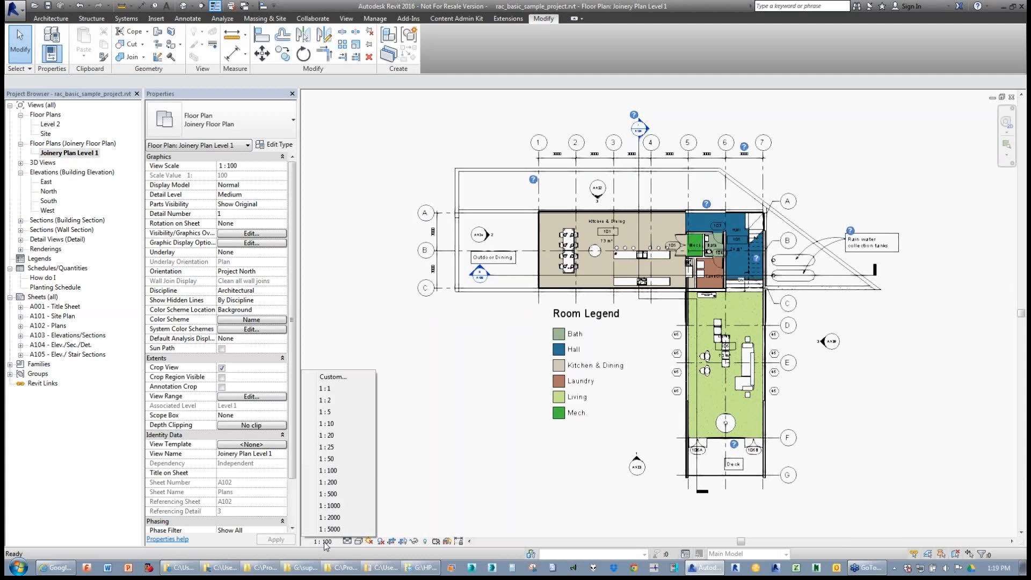
click(326, 460)
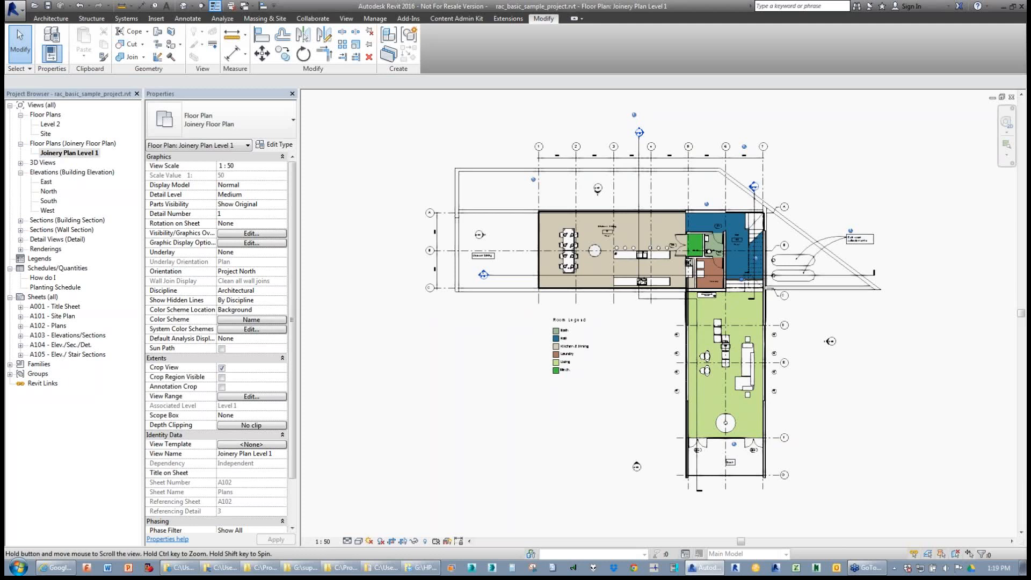
middle_drag(418, 210, 596, 209)
scroll(536, 207, down, 1)
- Turn off the model categories from Duct Accessories through Entourage, plus Fabrication Parts and Flex Ducts, in the Joinery Plan Level 1 visibility overrides
key(v)
key(v)
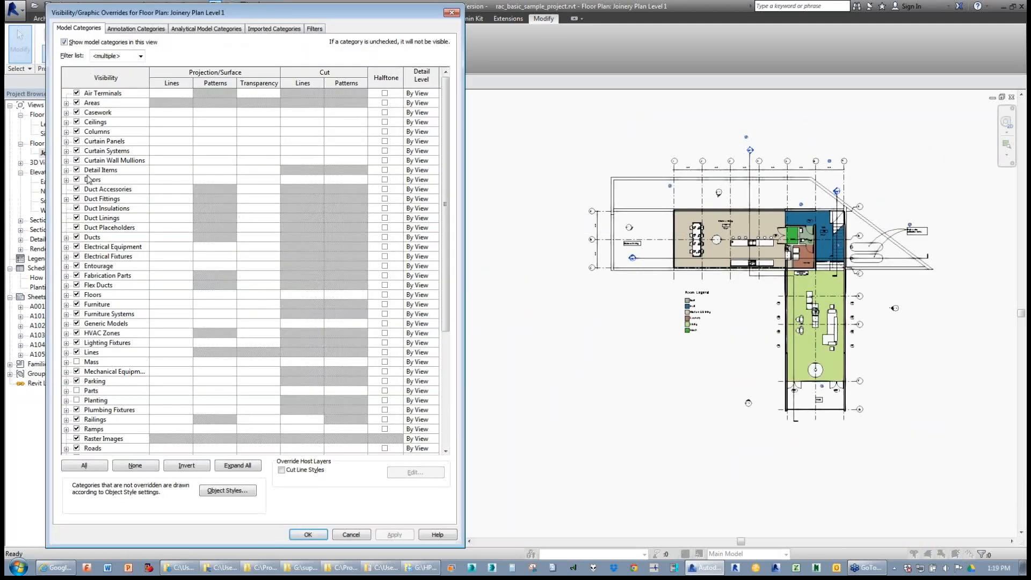
click(98, 191)
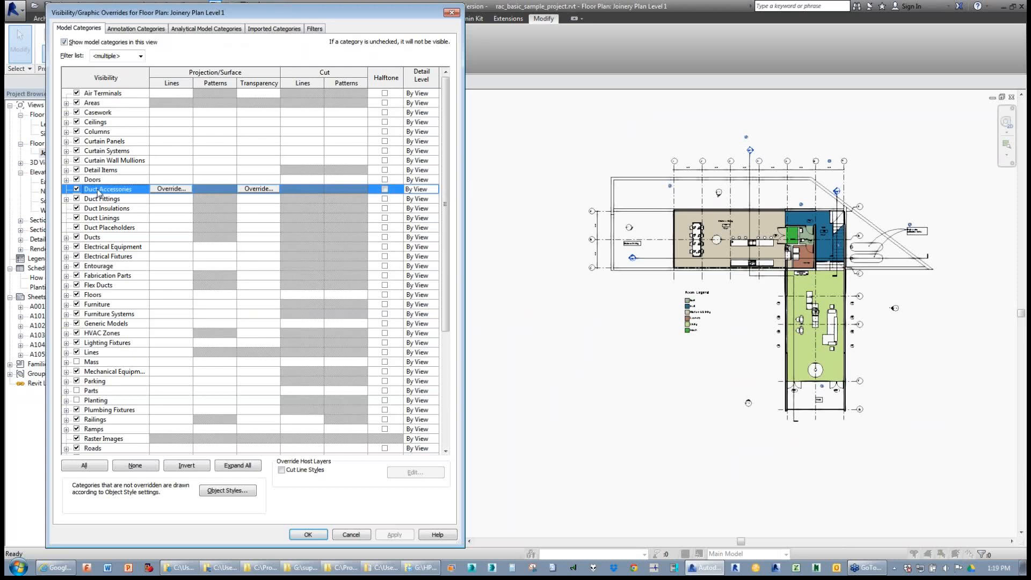
shift+click(99, 266)
click(76, 266)
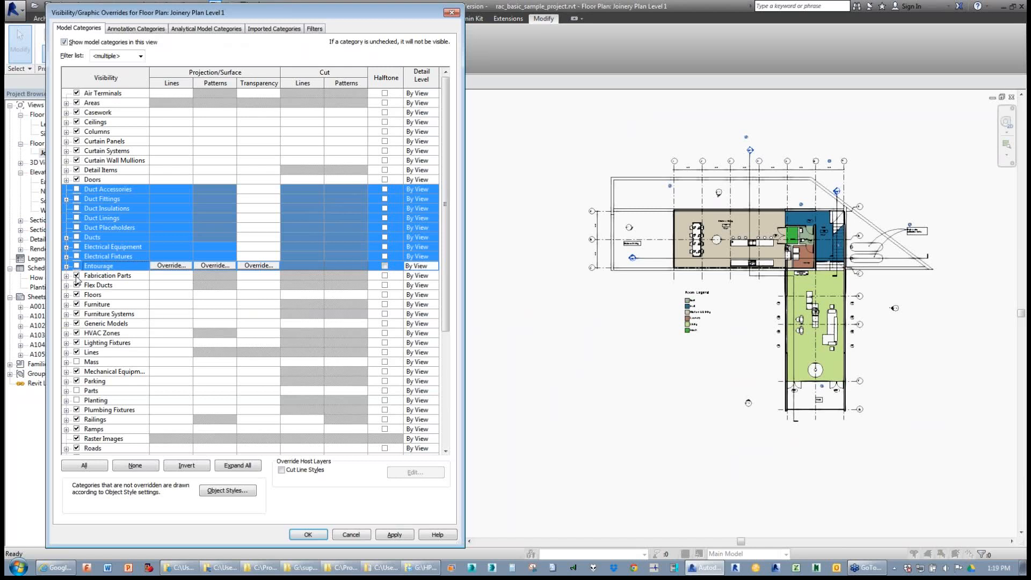
click(76, 275)
click(77, 285)
- Turn off the categories from Structural Beam Systems through Structural Stiffeners, plus Plumbing Fixtures and Rooms, and apply the visibility overrides
scroll(93, 324, down, 6)
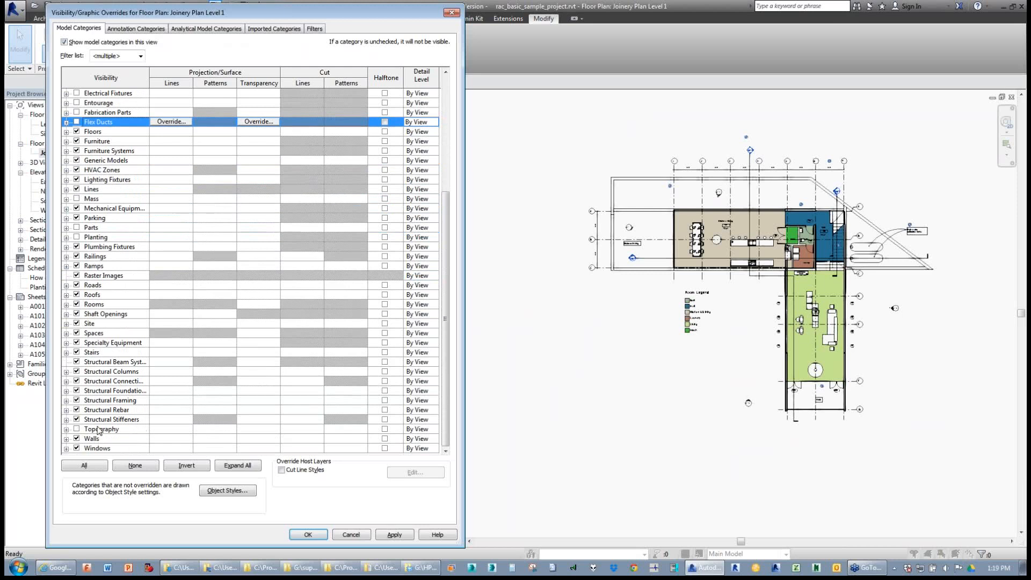
click(101, 419)
shift+click(82, 363)
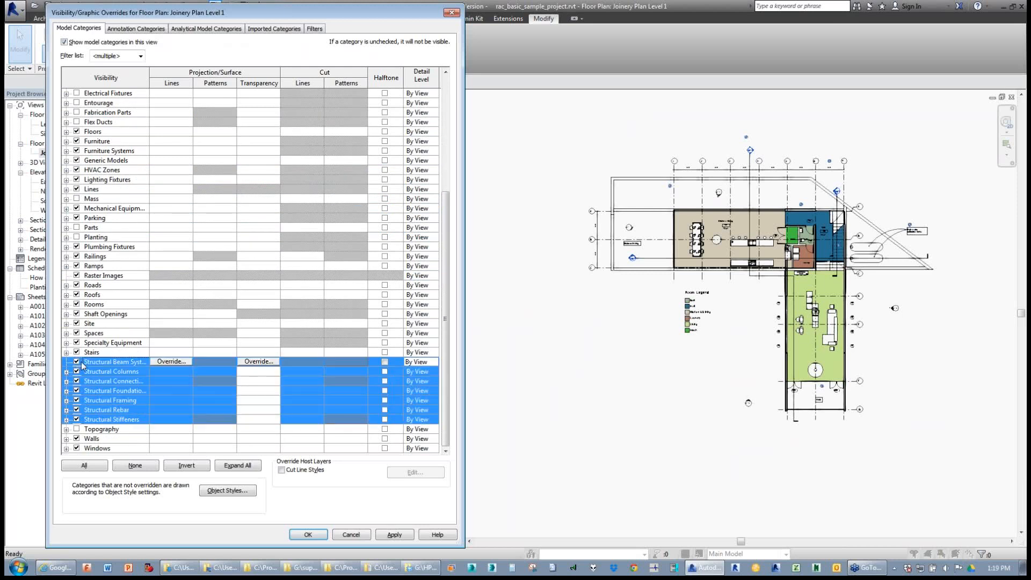
click(76, 363)
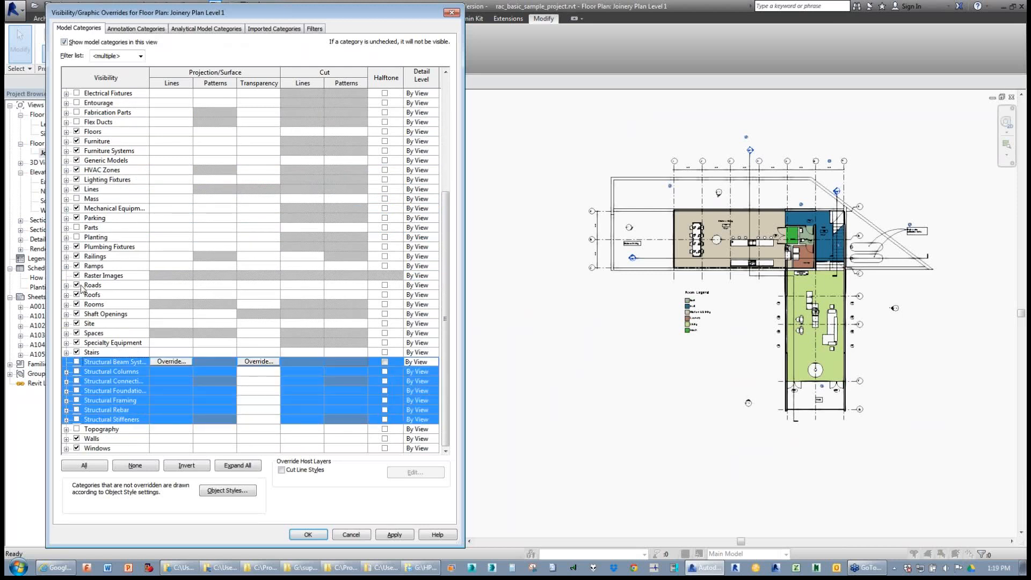
click(90, 248)
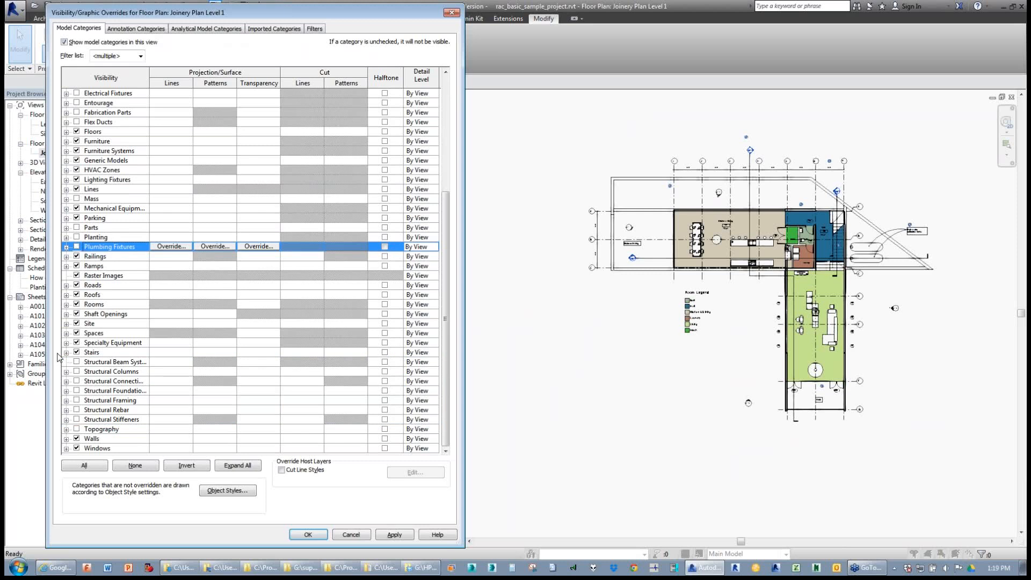
click(76, 305)
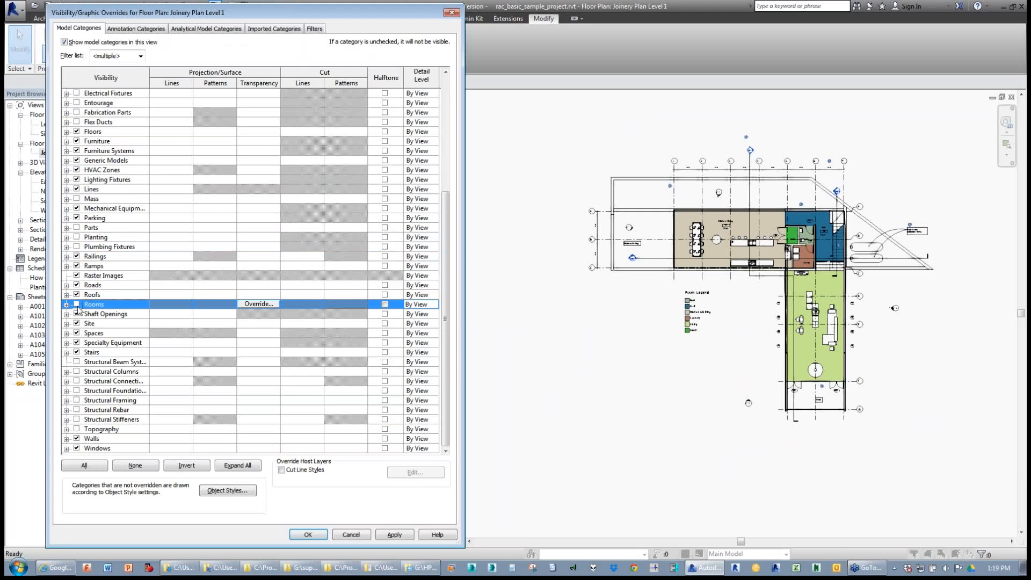
click(308, 534)
- Hide the whole category of the Room Legend below the plan in the Joinery Plan Level 1 view
middle_drag(628, 327, 330, 355)
scroll(343, 325, up, 5)
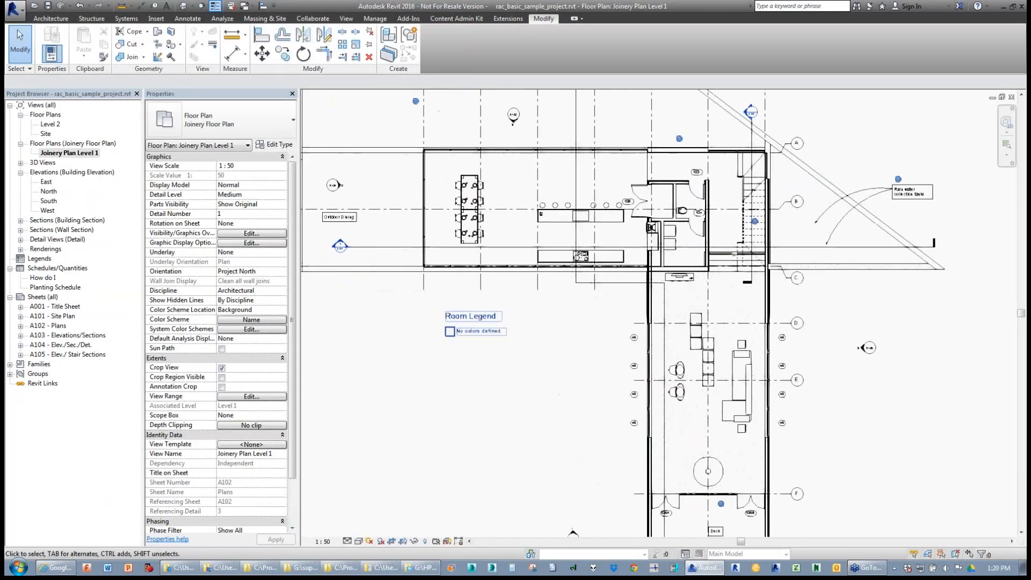
scroll(462, 334, down, 2)
middle_drag(462, 334, 539, 315)
scroll(426, 285, down, 2)
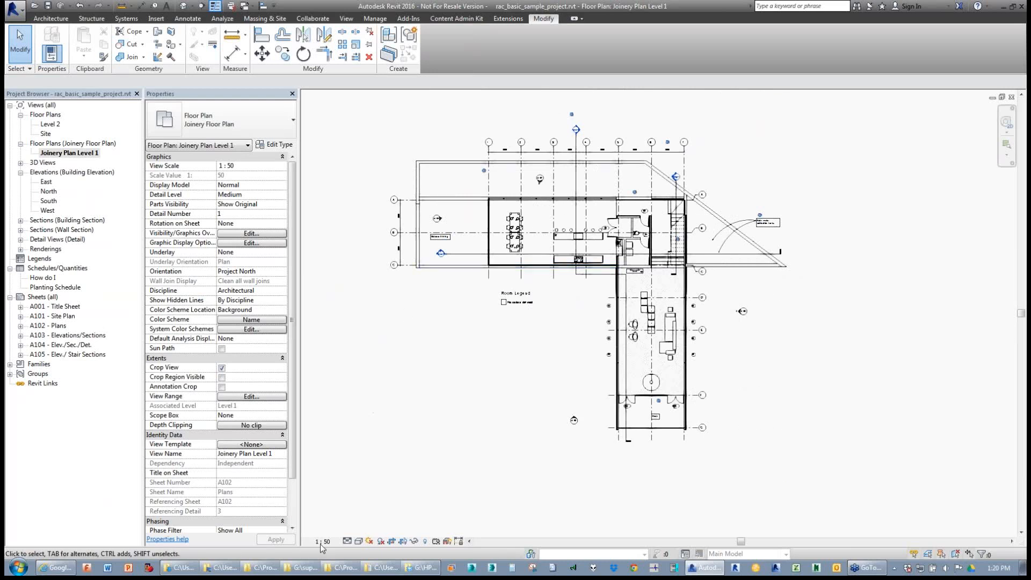
scroll(524, 228, up, 8)
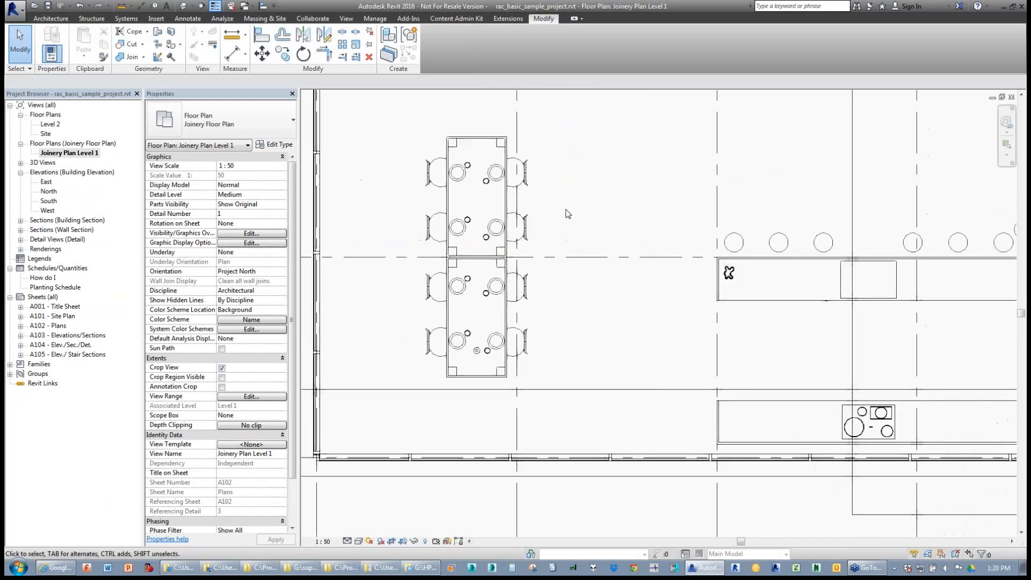
scroll(542, 253, down, 5)
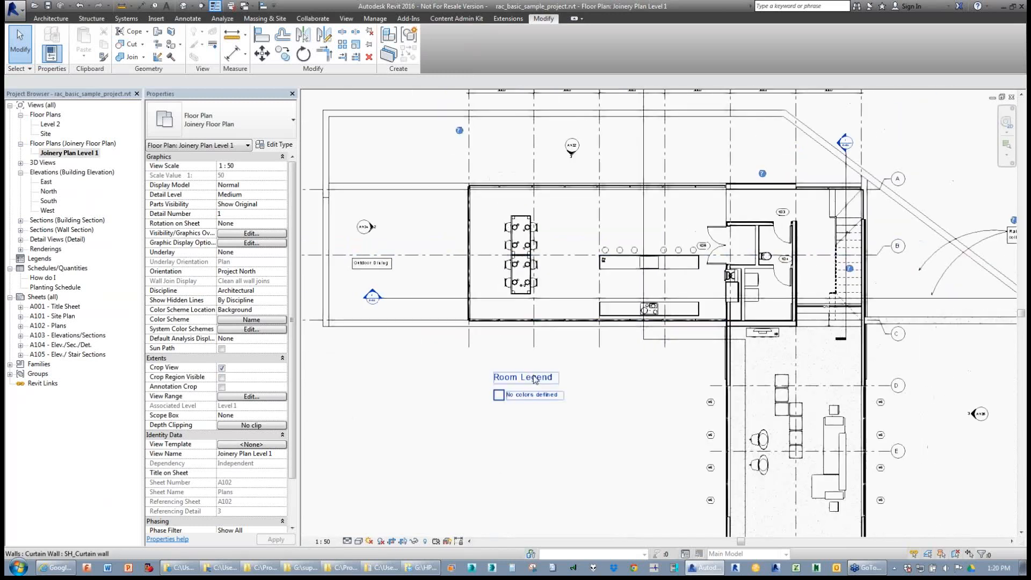
click(531, 384)
scroll(591, 322, down, 2)
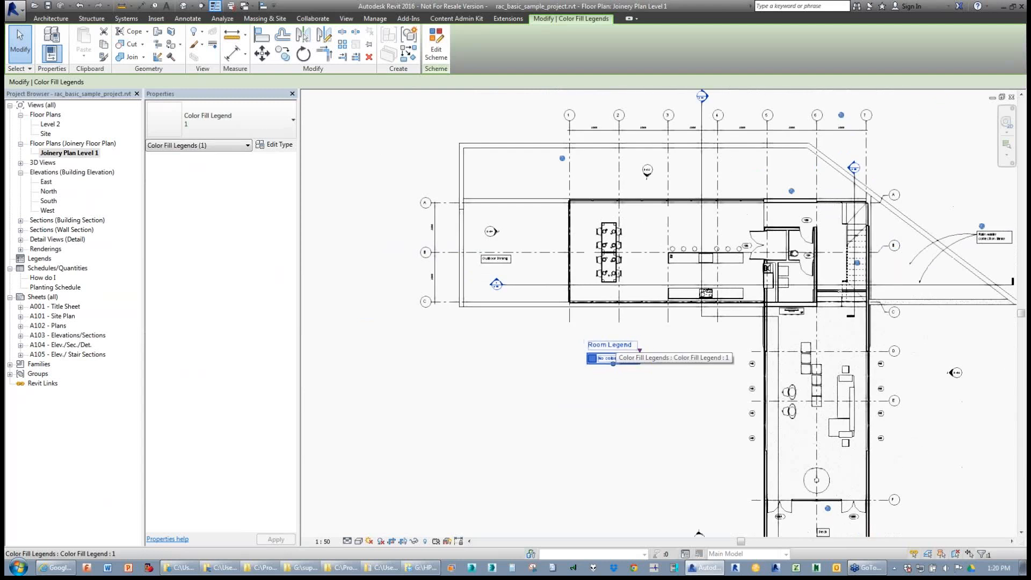
right_click(632, 364)
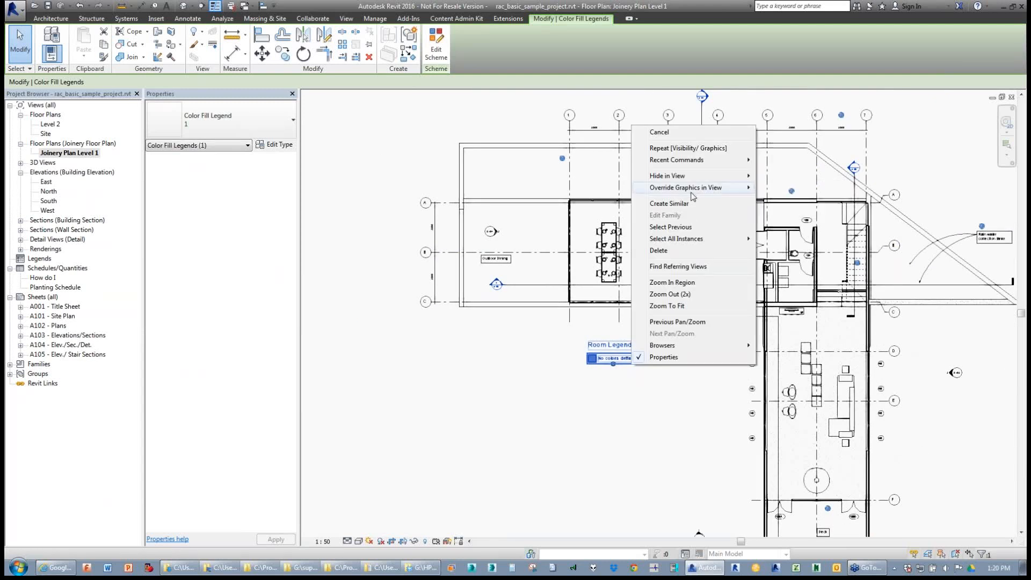
mouse_move(692, 176)
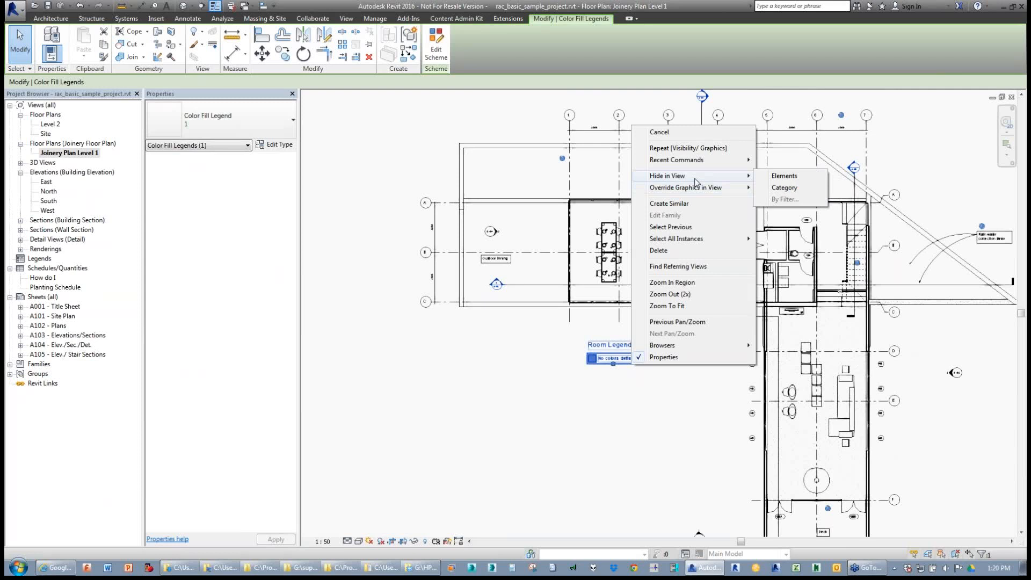
click(782, 188)
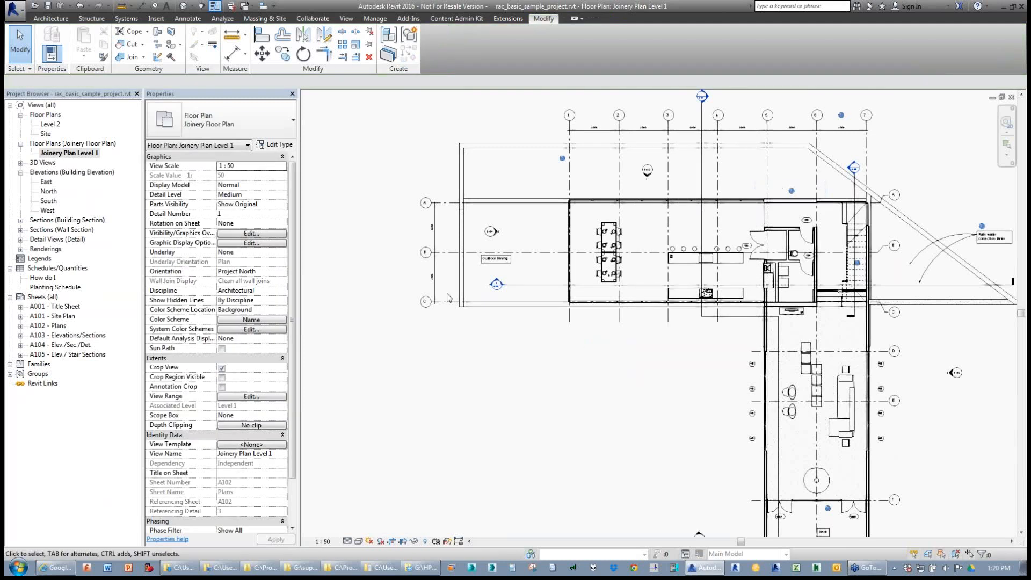
click(493, 268)
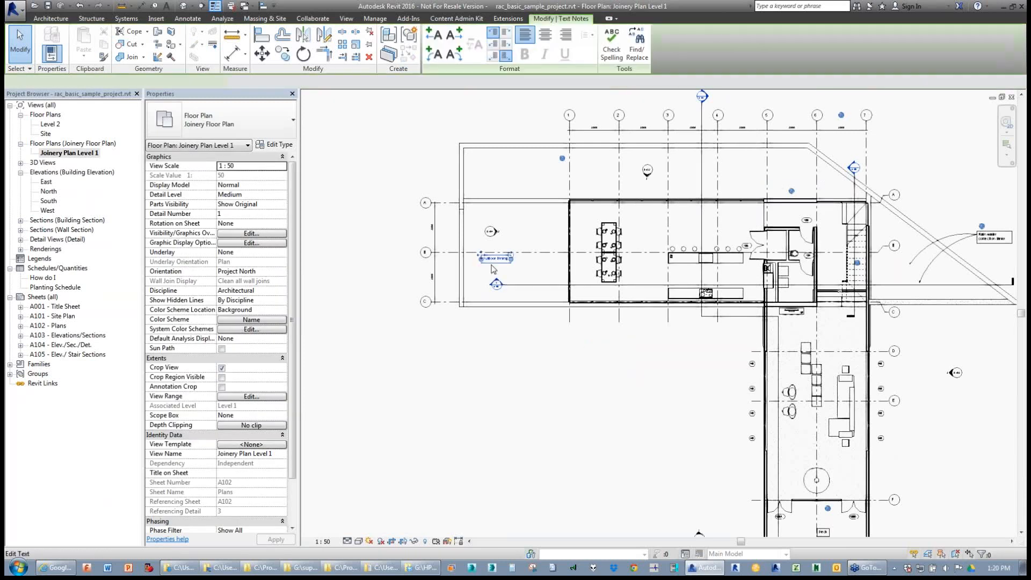
right_click(491, 265)
click(467, 351)
click(433, 414)
scroll(432, 413, down, 2)
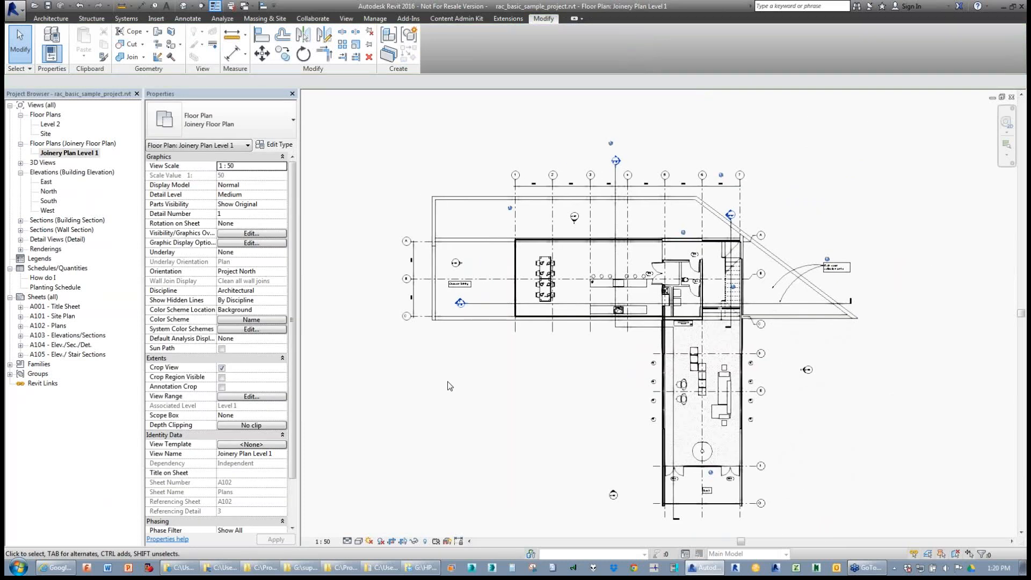
- Create a view template named Typical 1_50 Joinery Plan from the Joinery Plan Level 1 view
right_click(45, 154)
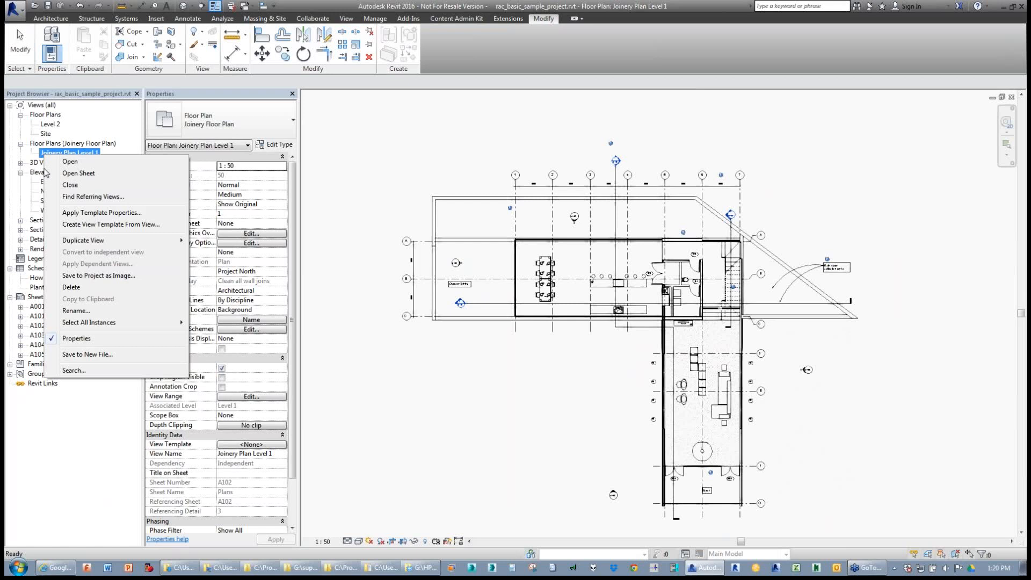
click(102, 224)
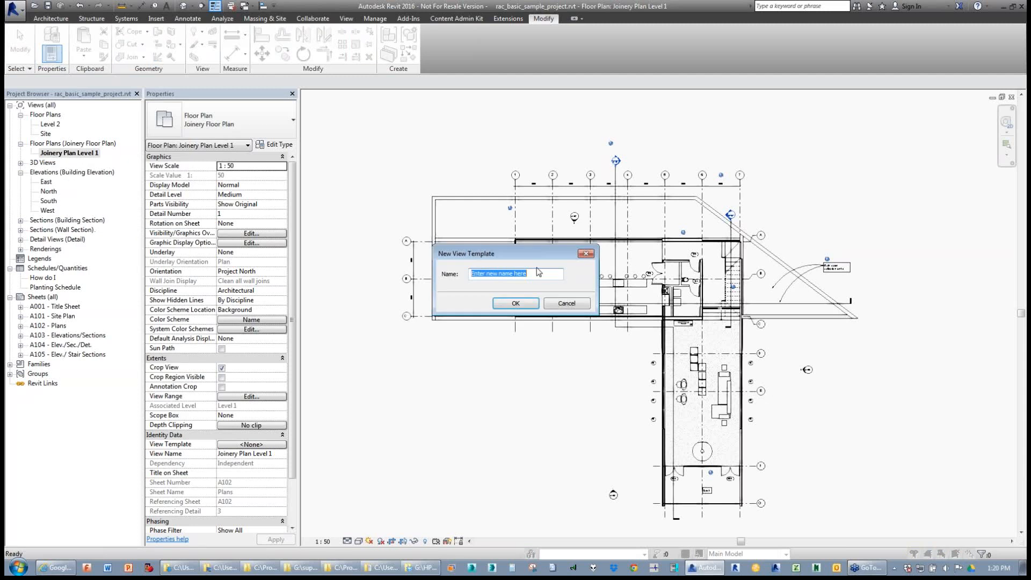
text(Typical 1_50 Joinery Plan)
click(516, 302)
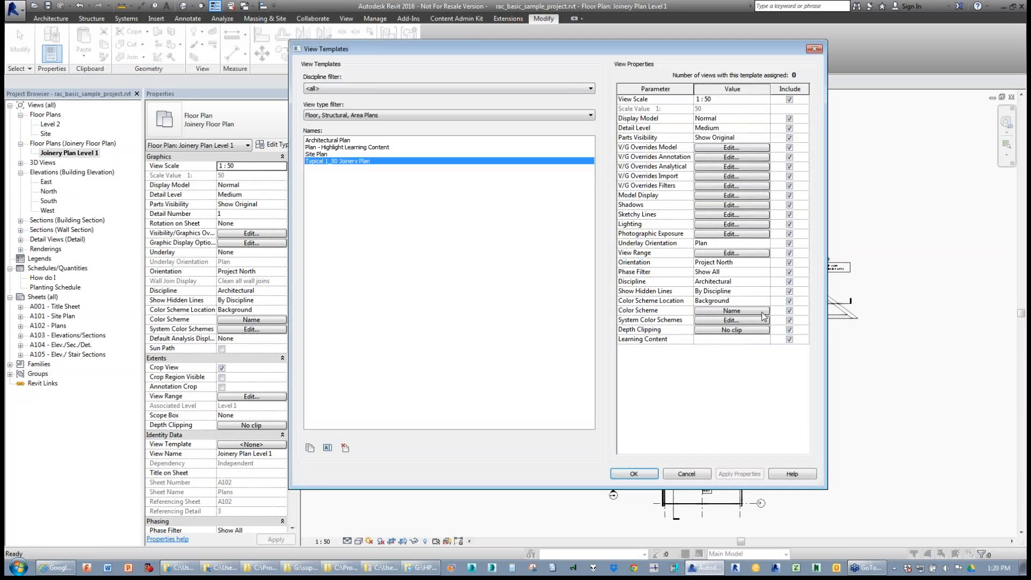
- Exclude Model Display, Shadows, Sketchy Lines, Lighting, Color Scheme Location, System Color Schemes, Depth Clipping and Learning Content from the template
click(789, 330)
click(789, 339)
click(790, 320)
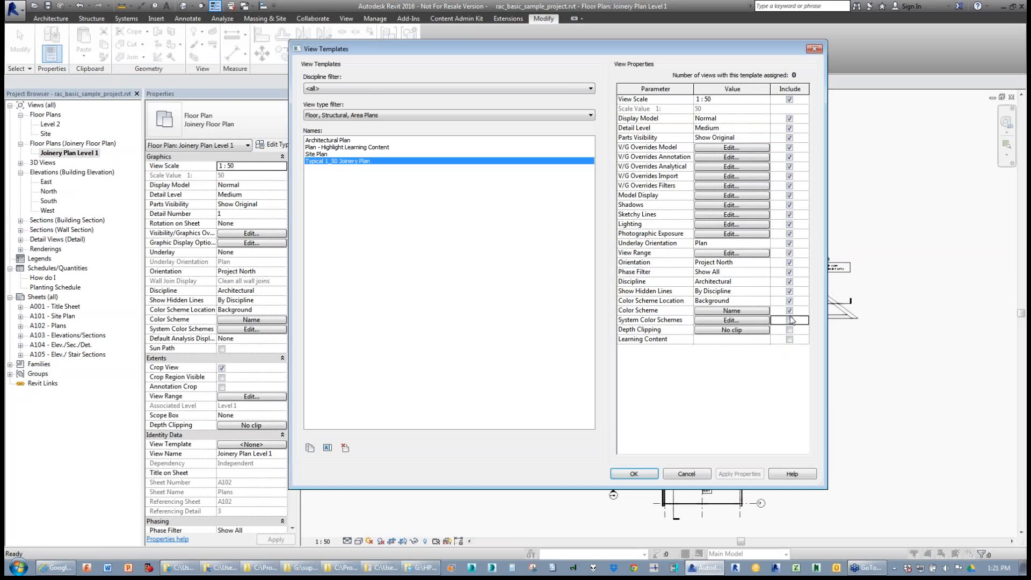
click(789, 311)
click(789, 301)
click(789, 214)
click(789, 224)
click(788, 206)
click(789, 199)
click(789, 197)
click(634, 474)
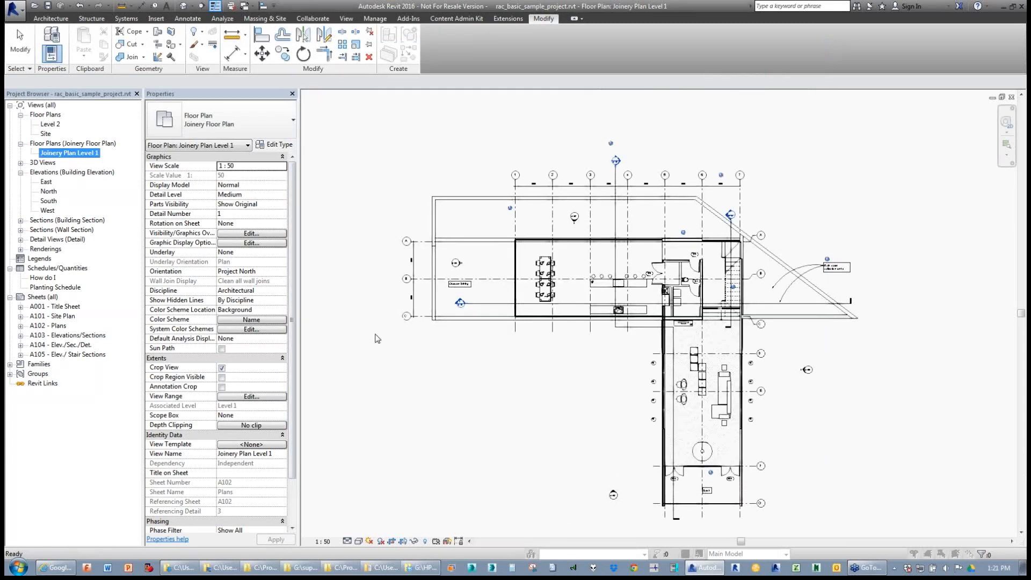
- Assign Typical 1_50 Joinery Plan as the view template applied to new views of the Joinery Floor Plan type
click(58, 145)
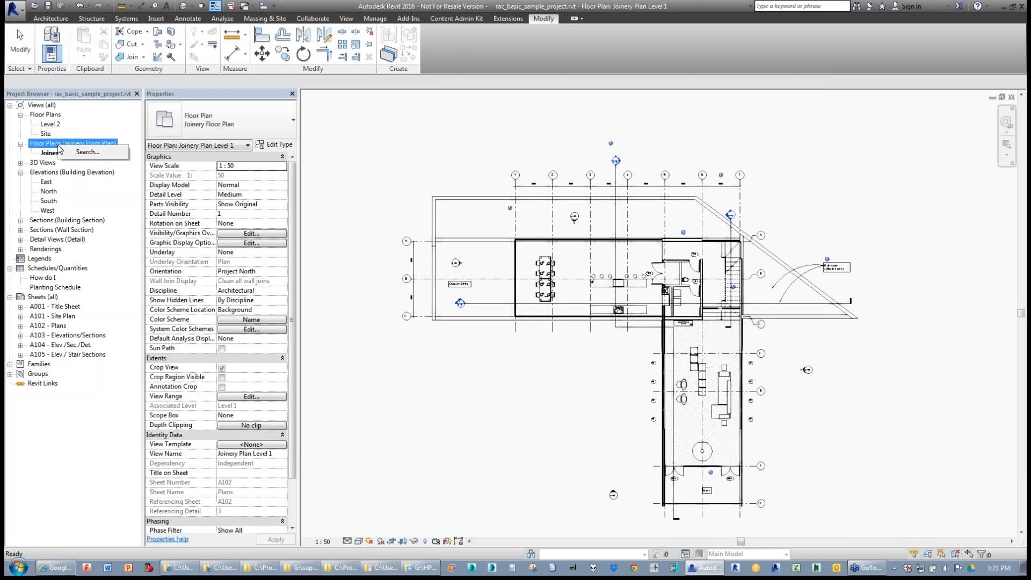
click(273, 144)
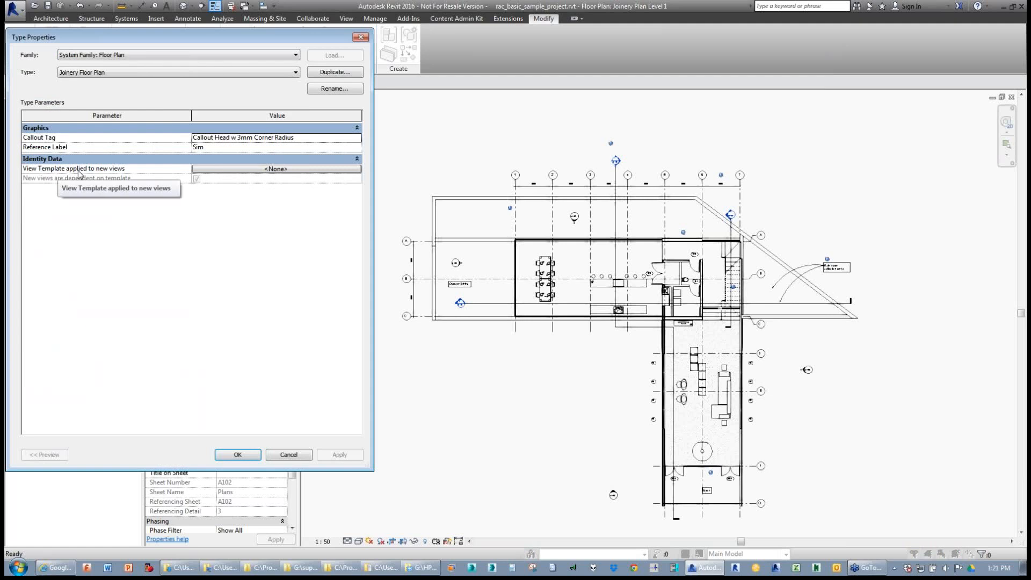
click(255, 170)
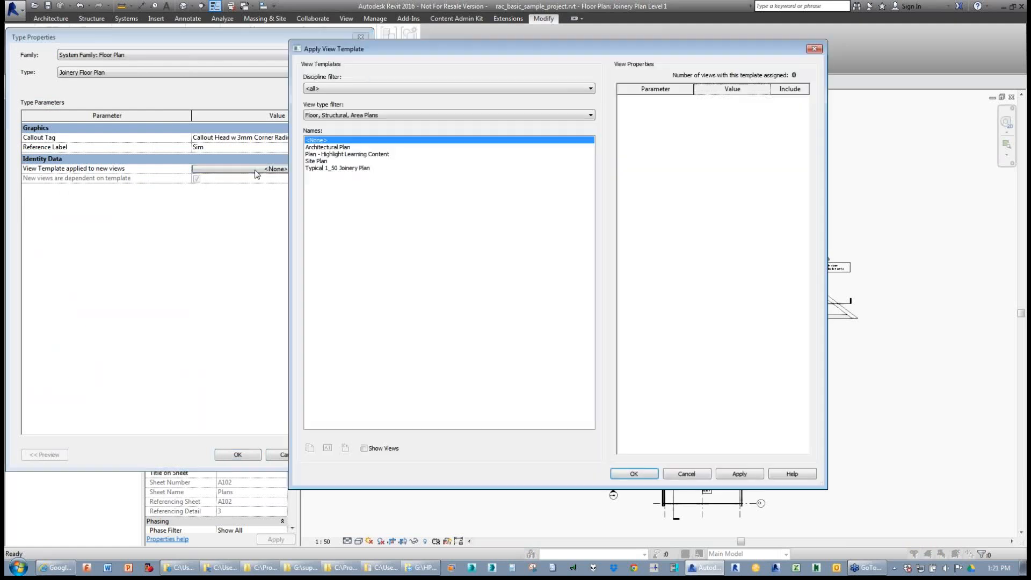
click(322, 168)
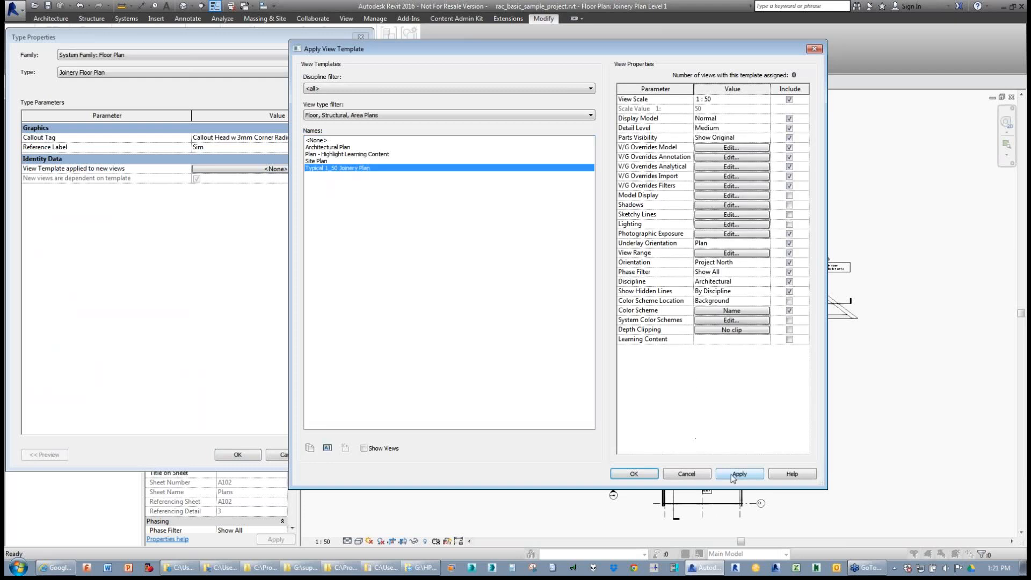
click(634, 474)
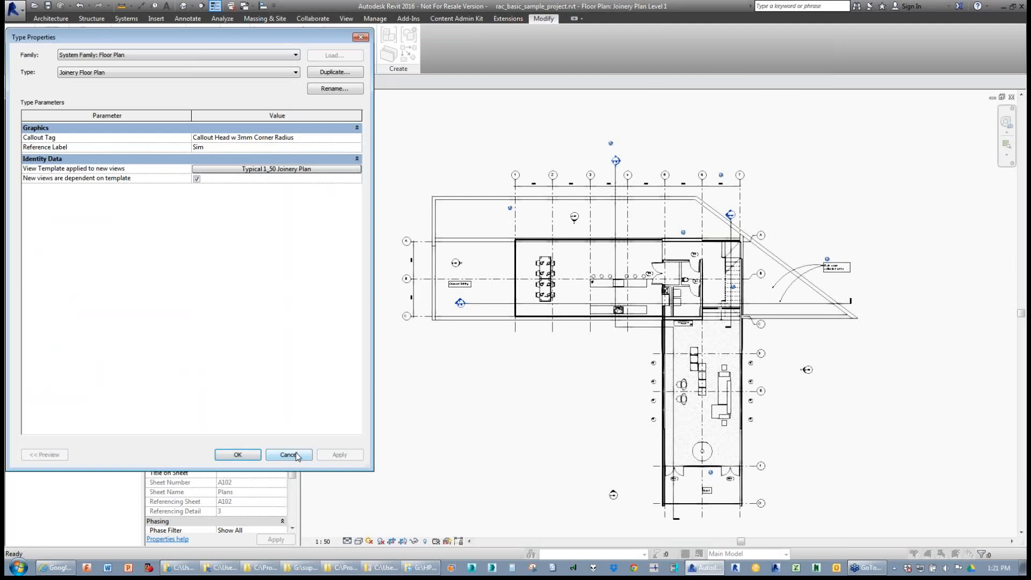
click(237, 454)
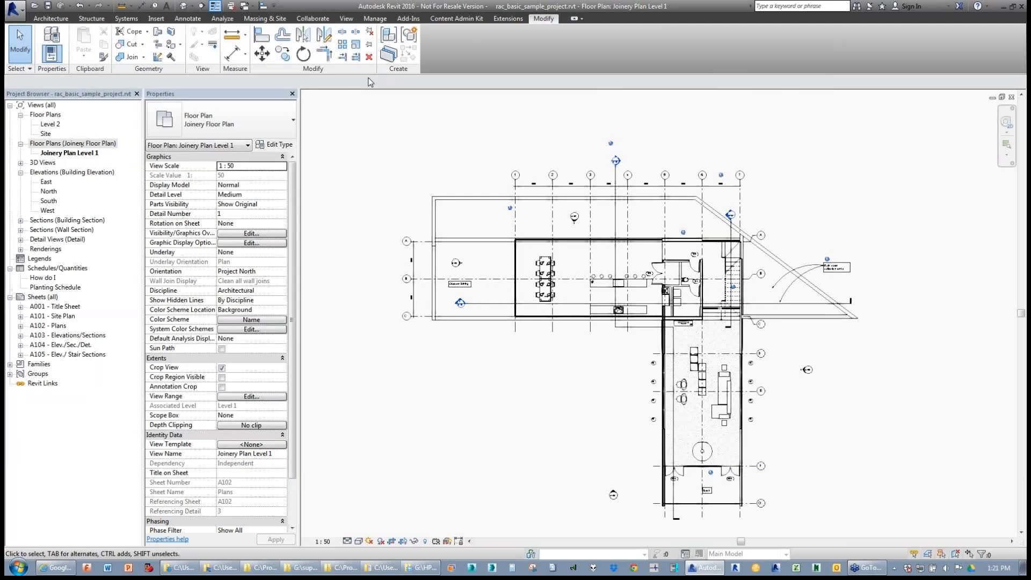
- Create a Level 2 floor plan view of the Joinery Floor Plan type, checking the type's assigned view template
middle_drag(426, 191, 441, 170)
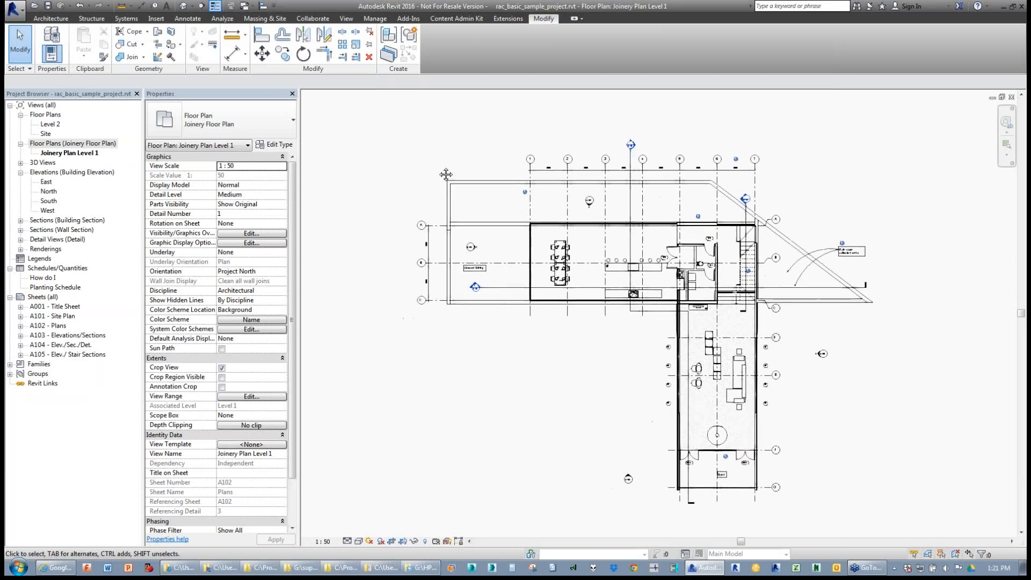
middle_drag(380, 208, 427, 216)
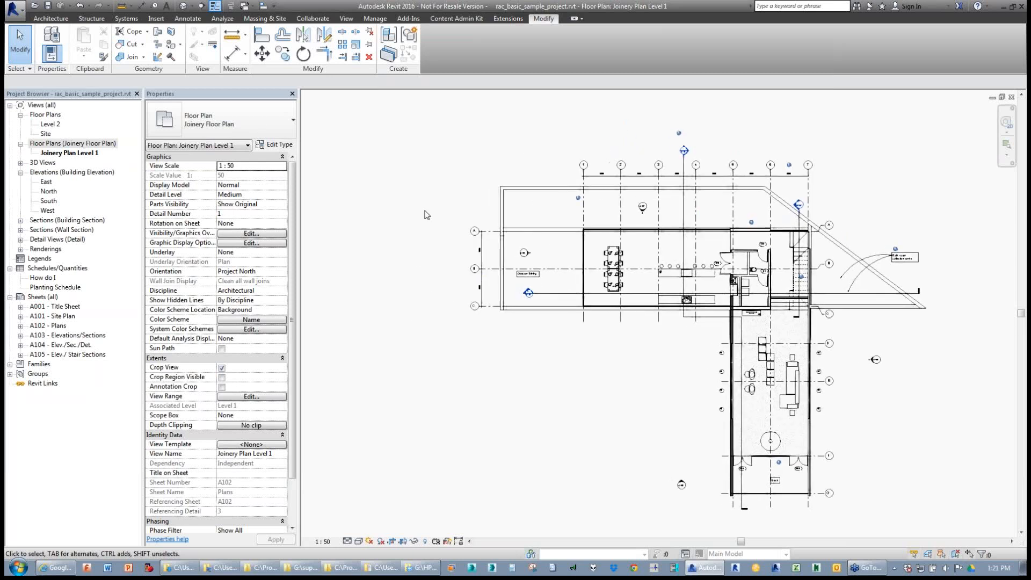
click(346, 18)
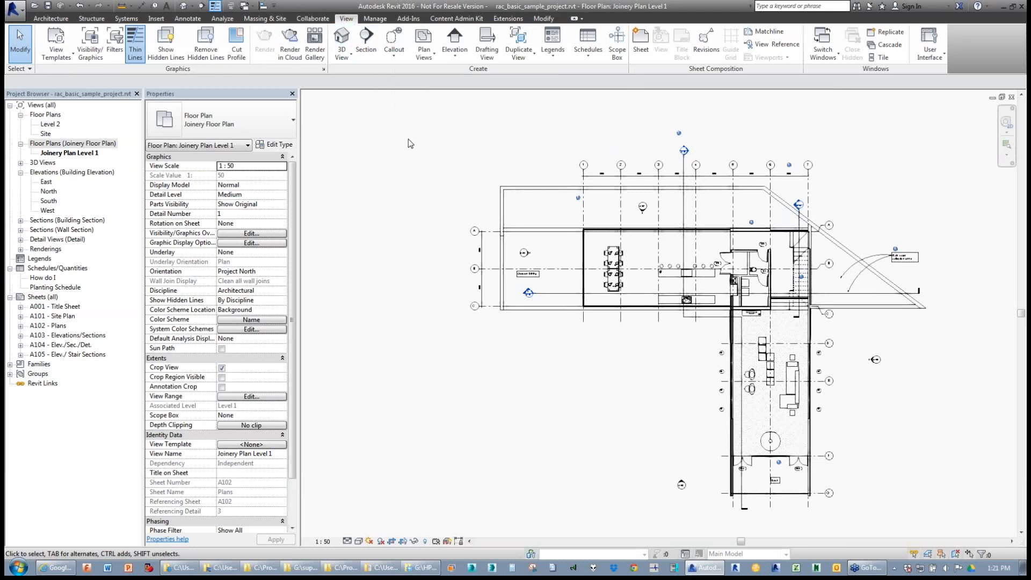
click(424, 47)
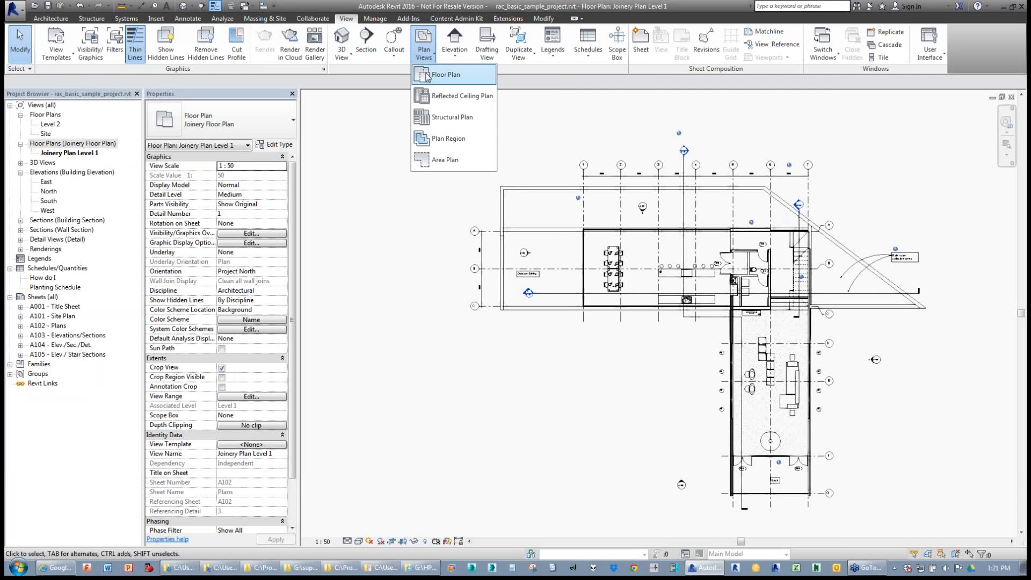
click(426, 75)
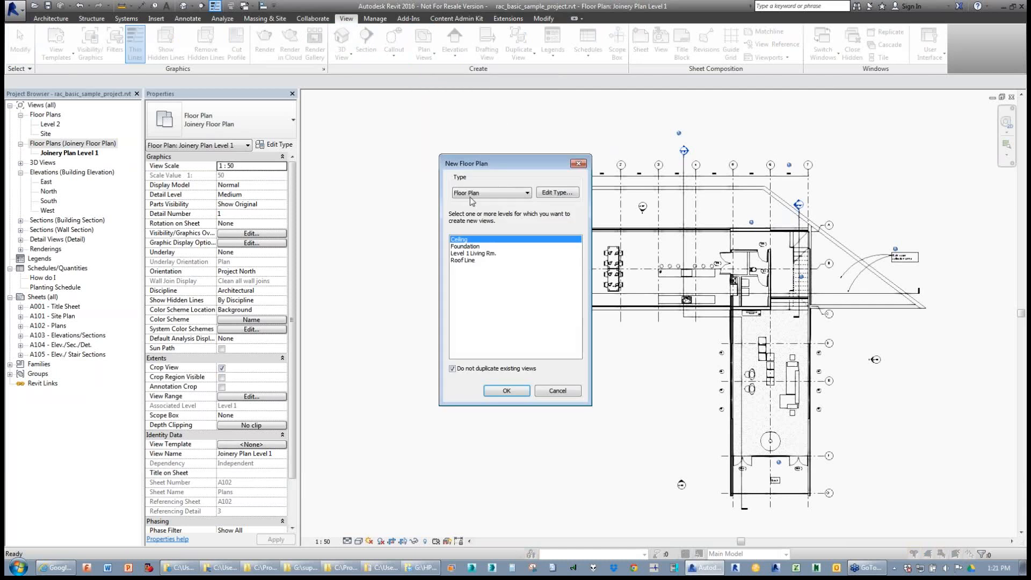
click(472, 194)
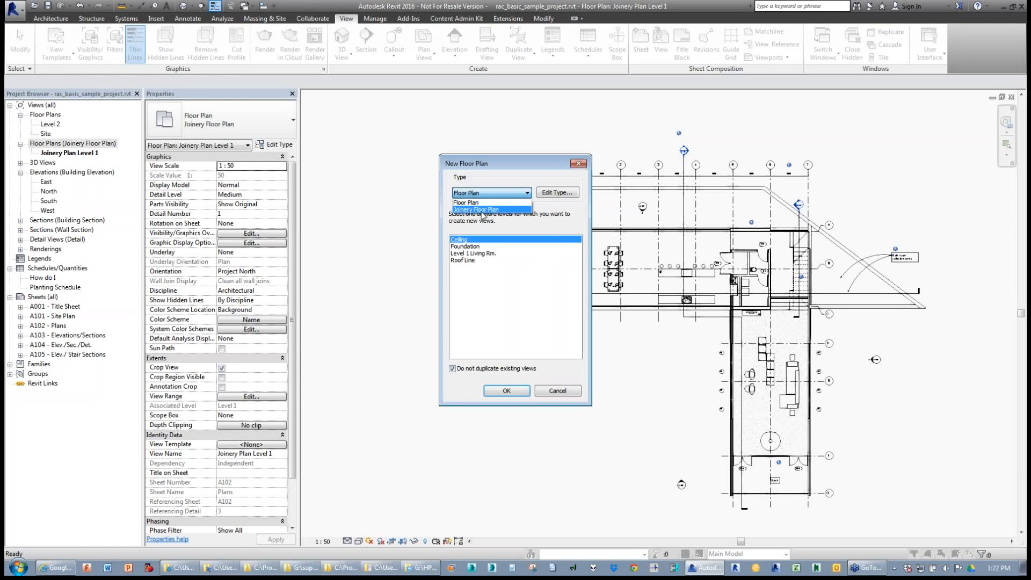
click(484, 210)
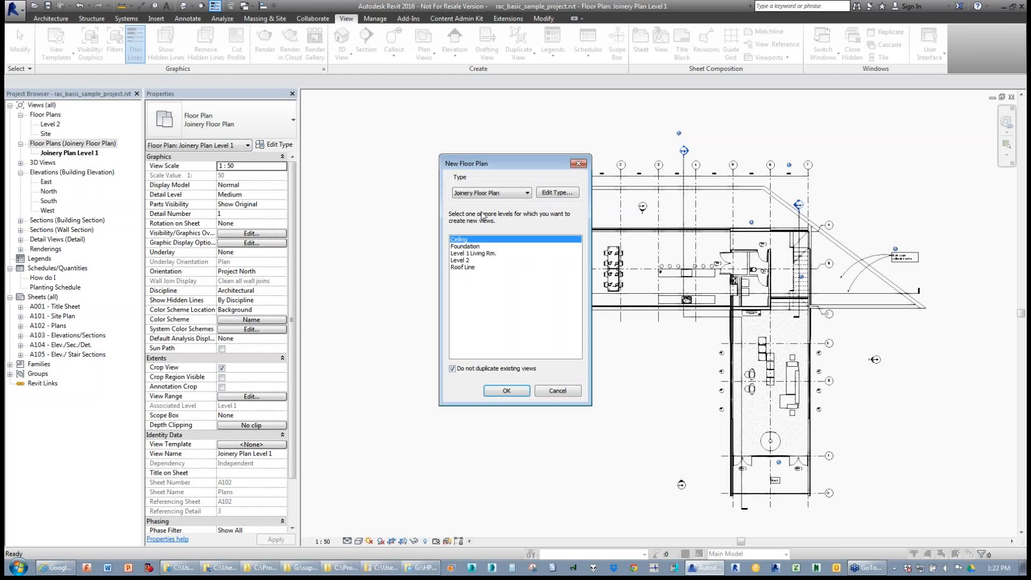
click(545, 193)
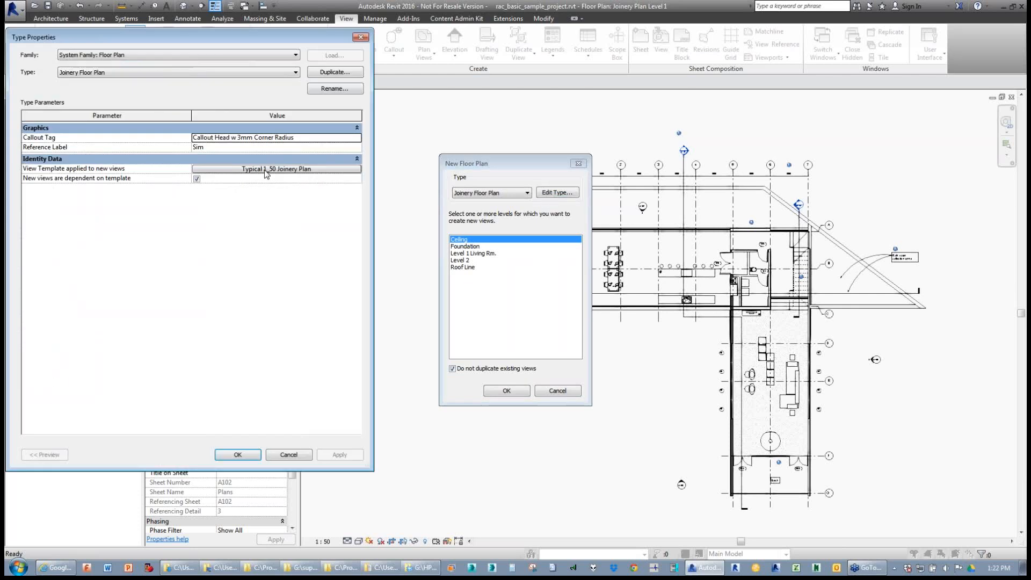
click(275, 455)
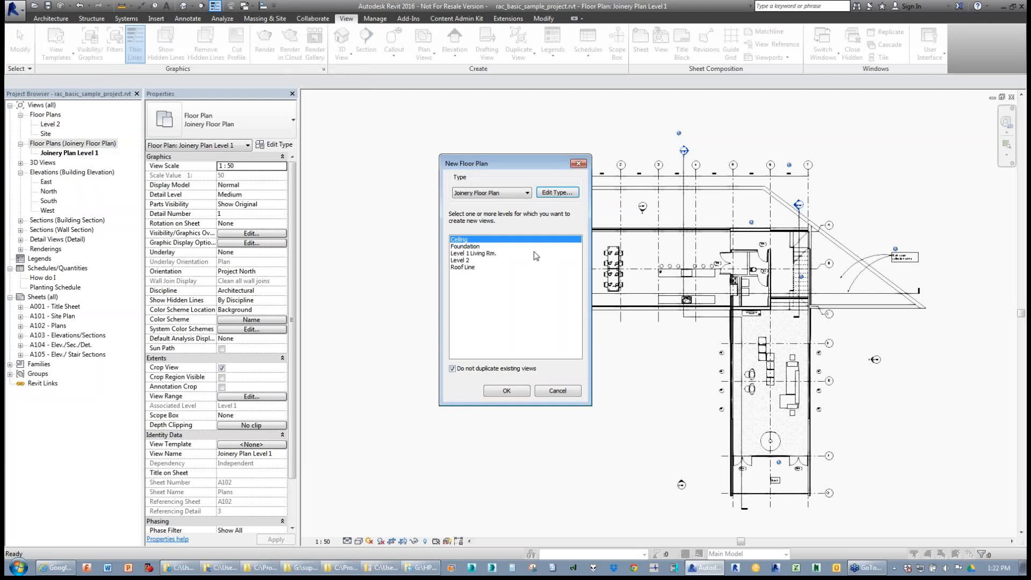
click(460, 260)
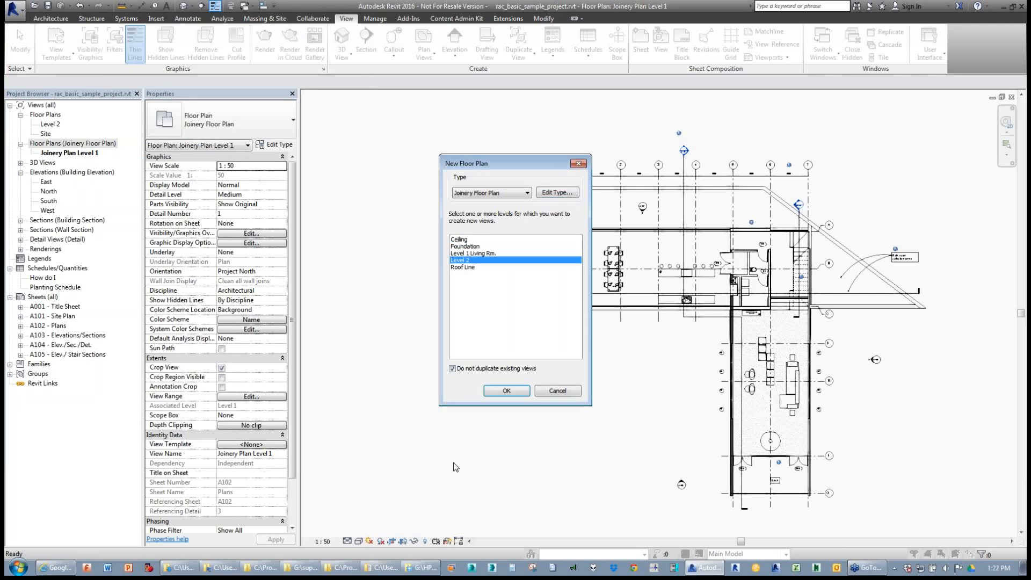
click(506, 391)
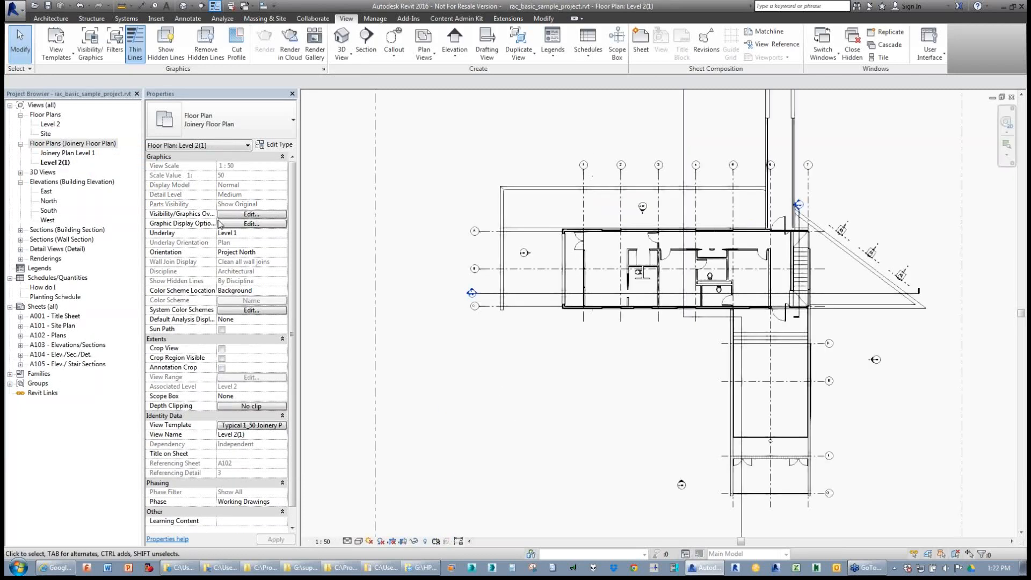
- Rename the new Level 2 joinery view to Joinery Plan Level 2
click(62, 164)
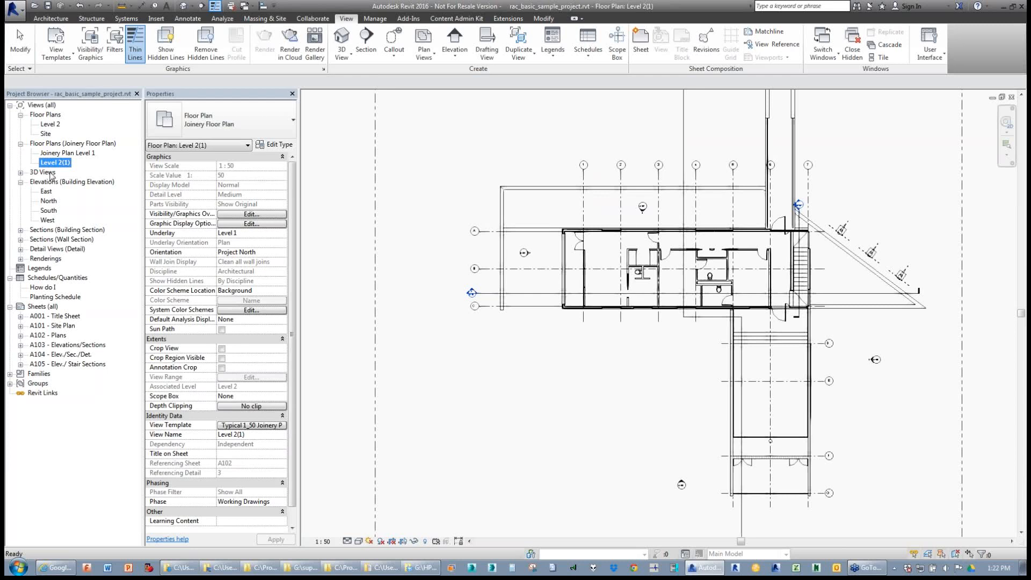
right_click(50, 164)
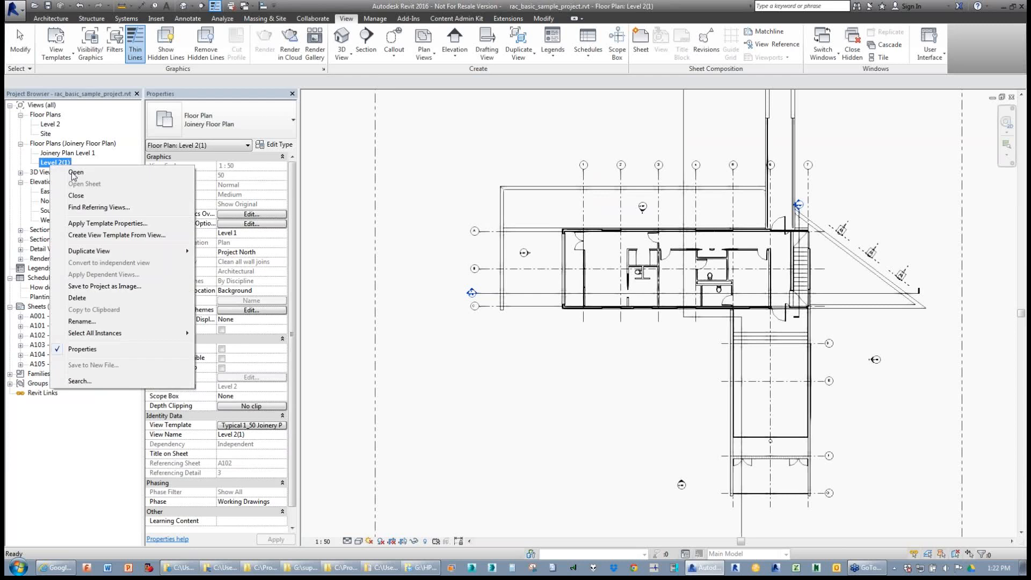
click(84, 323)
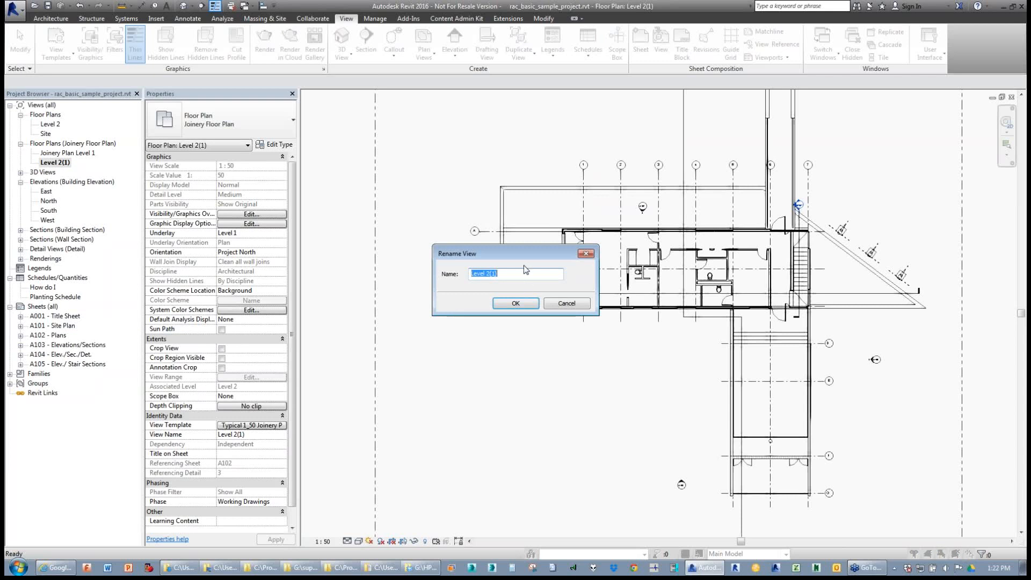
click(525, 270)
text(Joinery)
key(BackSpace)
key(BackSpace)
text(ry Plan)
click(515, 303)
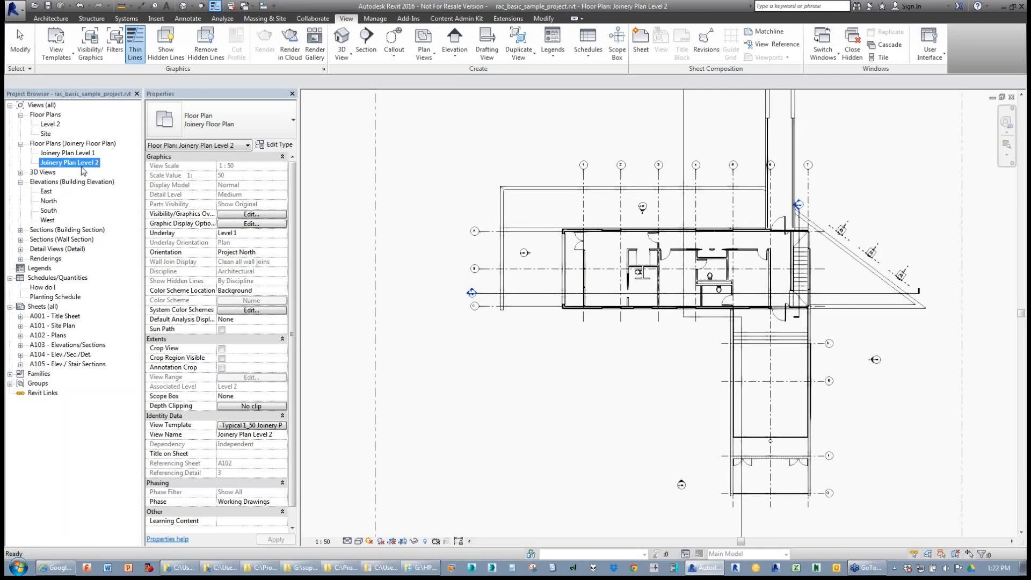
click(394, 462)
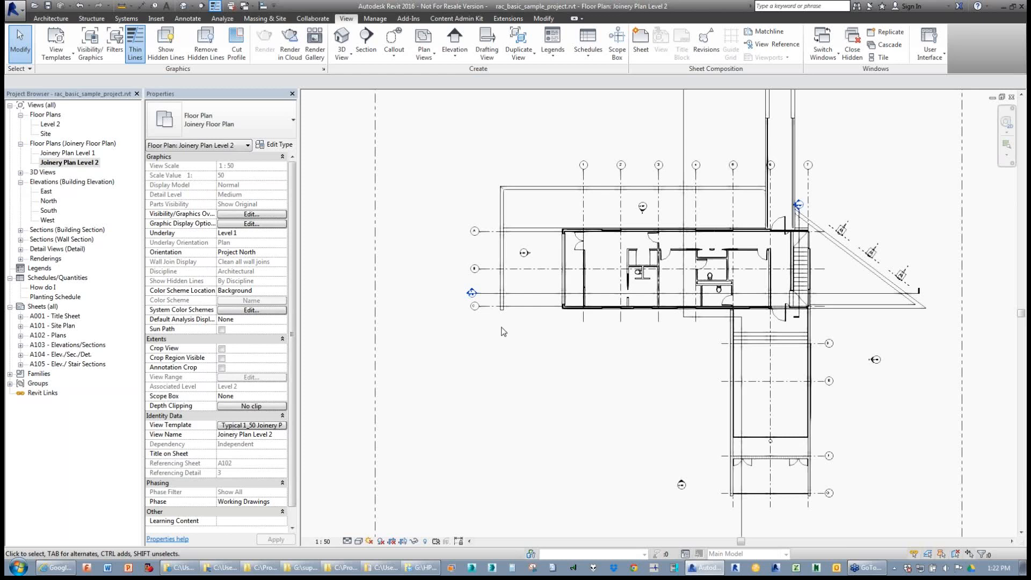
- Examine the whole Joinery Plan Level 2 view and check whether its detail level and scale can be changed under the template
scroll(500, 350, down, 2)
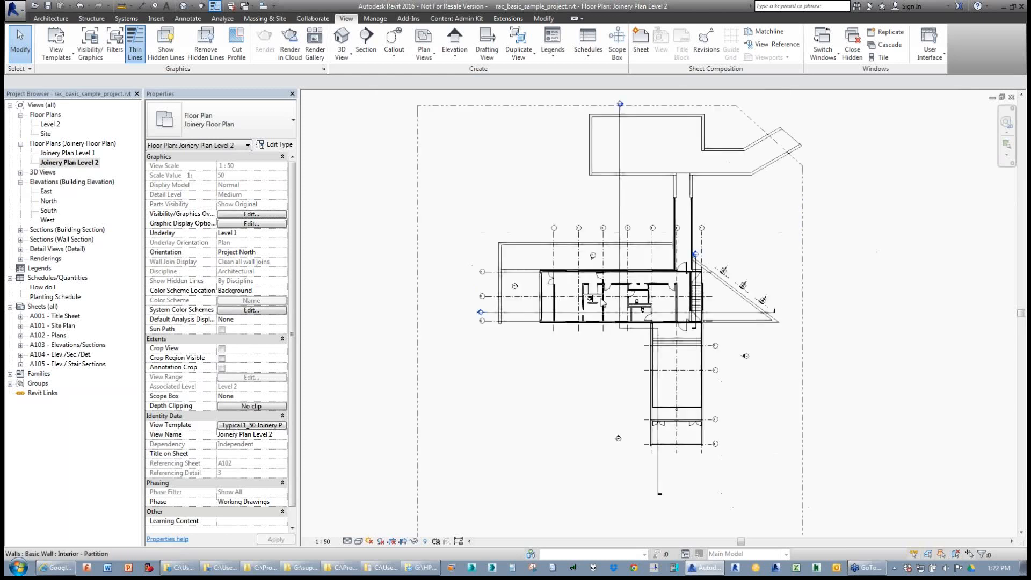
click(620, 194)
click(465, 193)
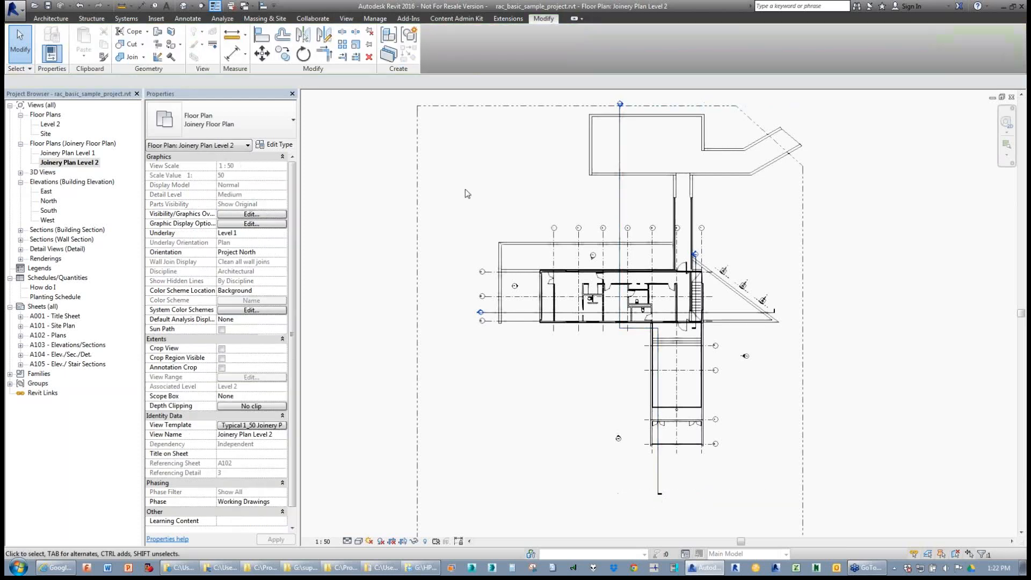
scroll(440, 265, down, 3)
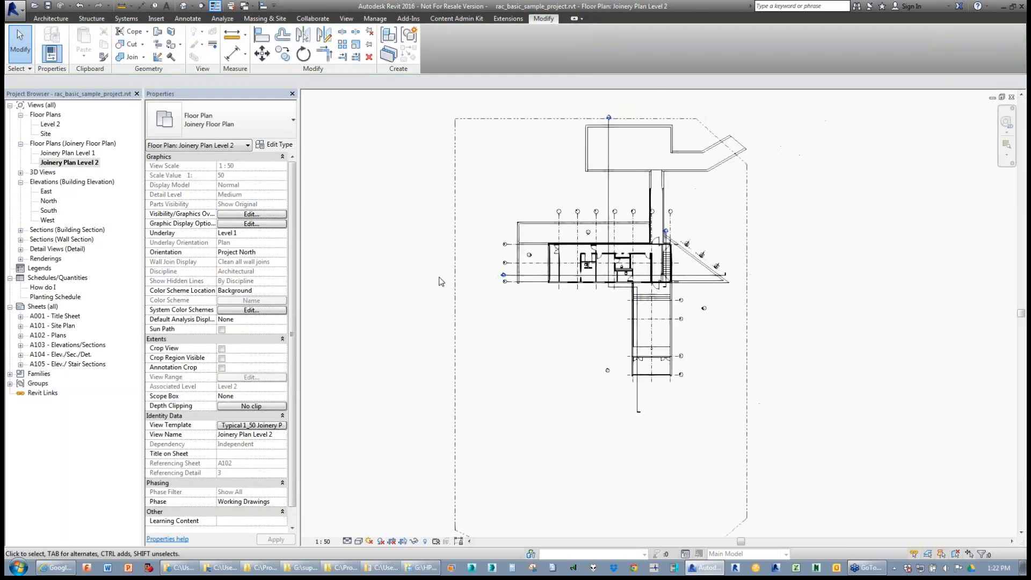
click(347, 541)
click(329, 503)
click(322, 542)
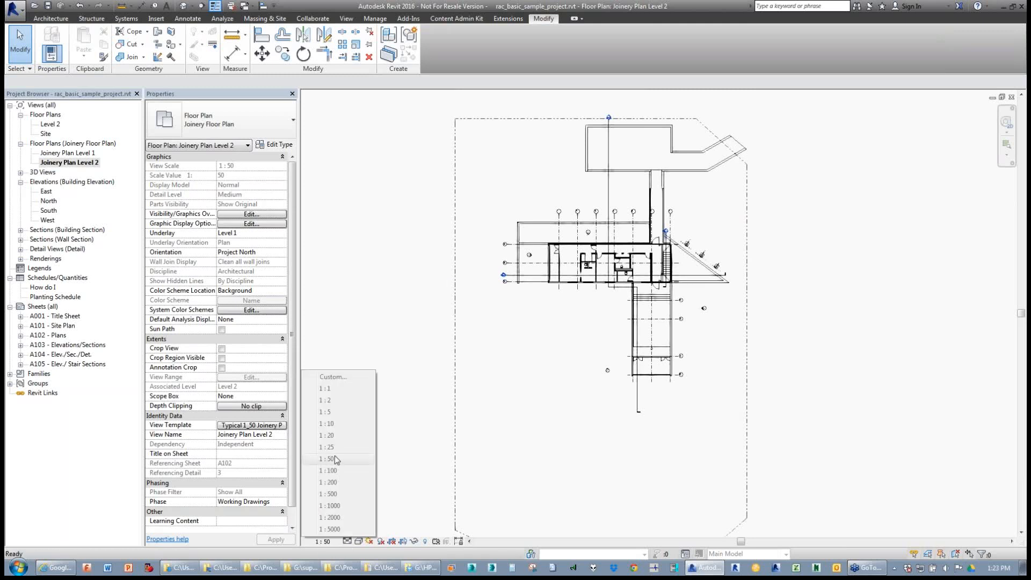
click(249, 359)
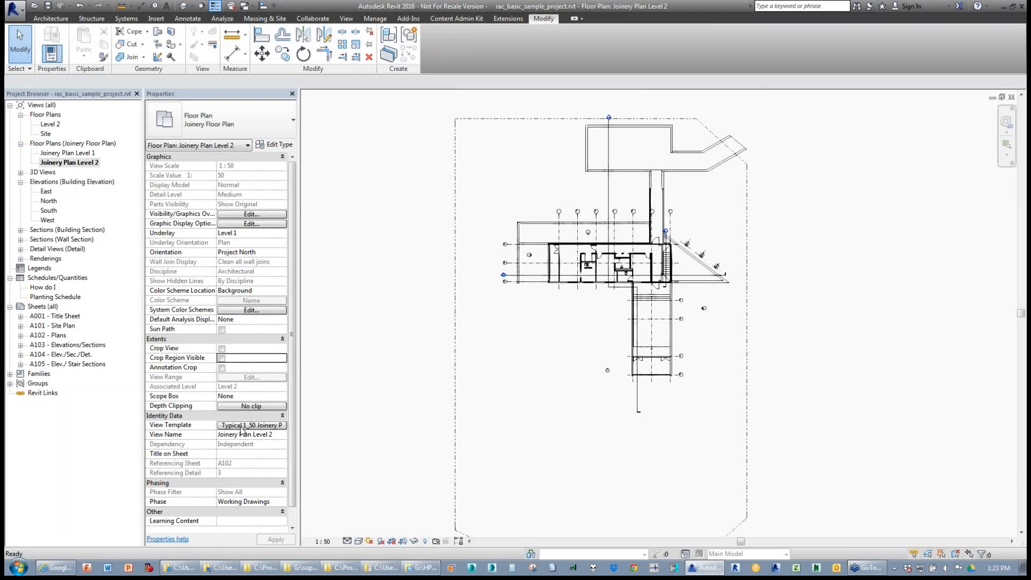
- Set the view template of Joinery Plan Level 2 to <None> and check its detail level and scale options
click(242, 425)
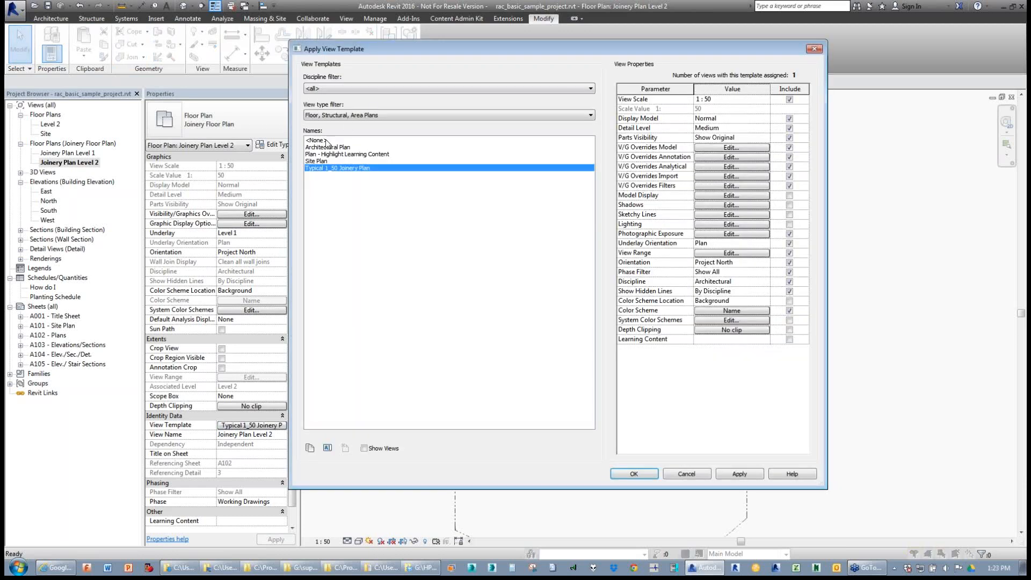
click(325, 140)
click(634, 473)
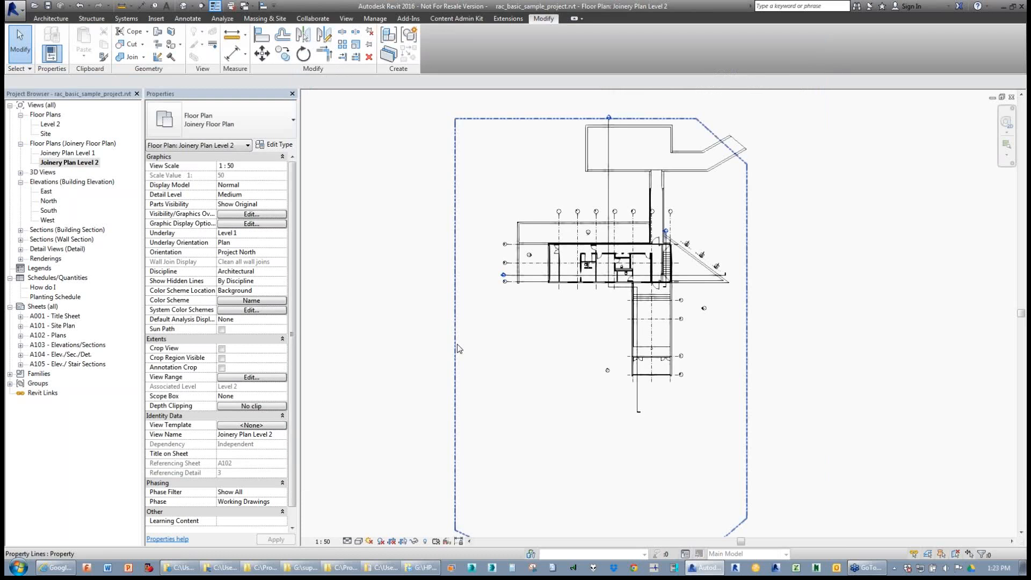
click(346, 541)
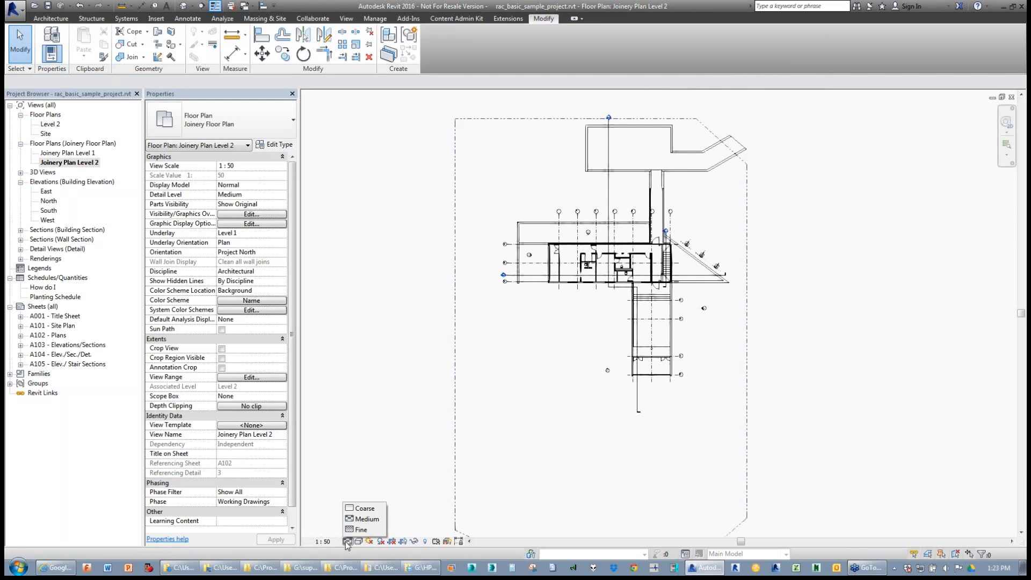
click(324, 541)
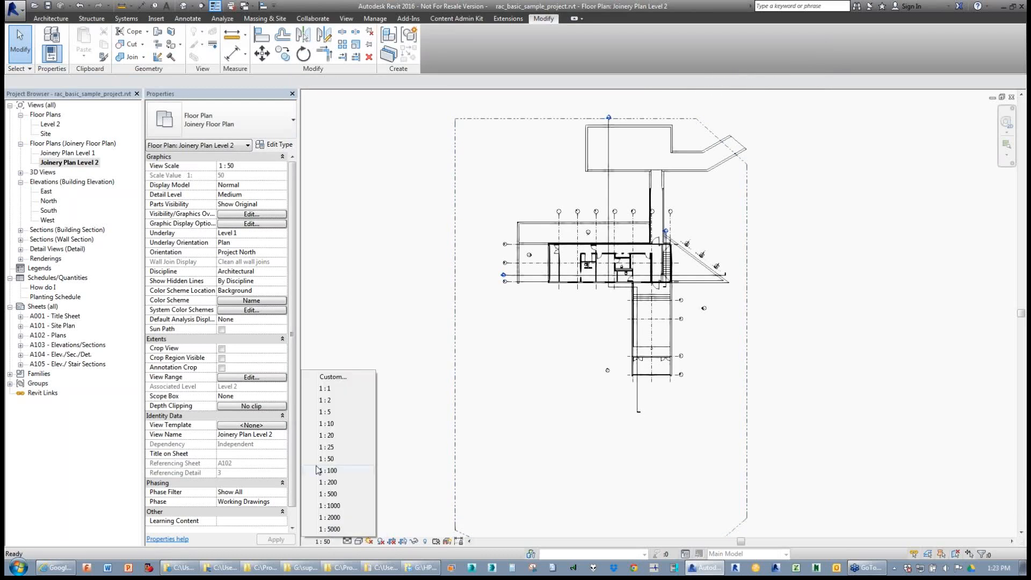
scroll(543, 110, up, 2)
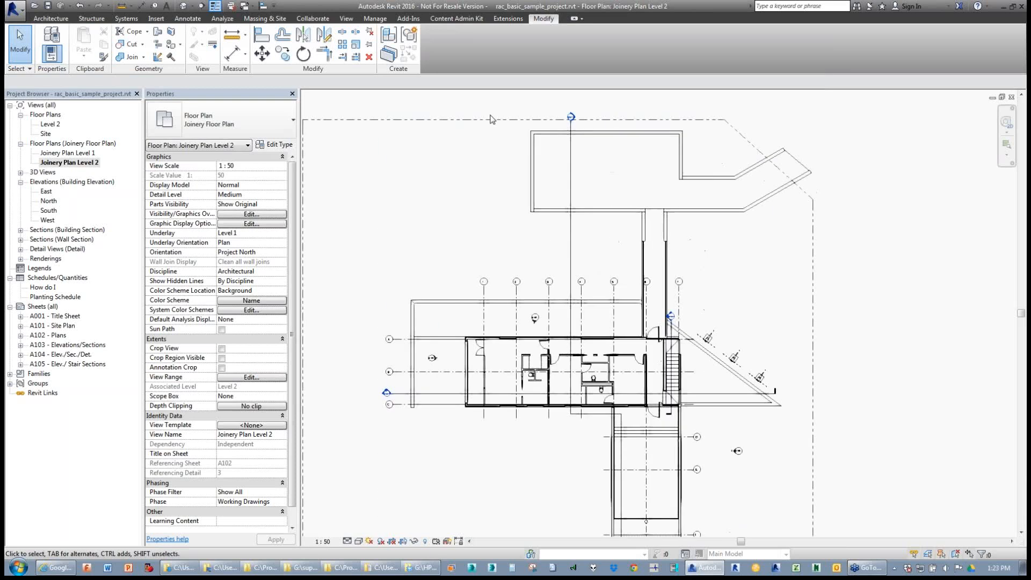
click(491, 129)
scroll(625, 136, down, 2)
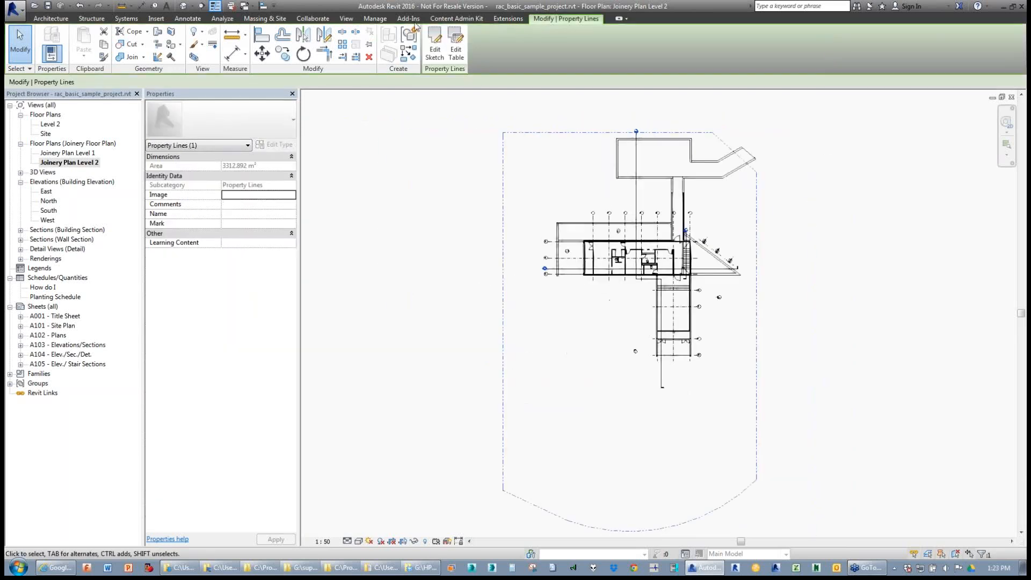
click(374, 19)
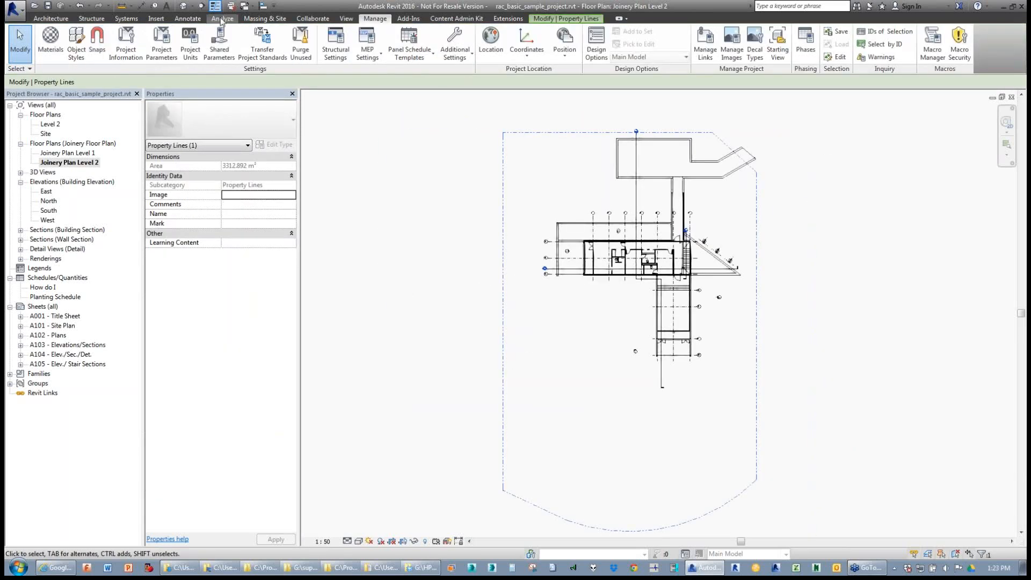
click(345, 19)
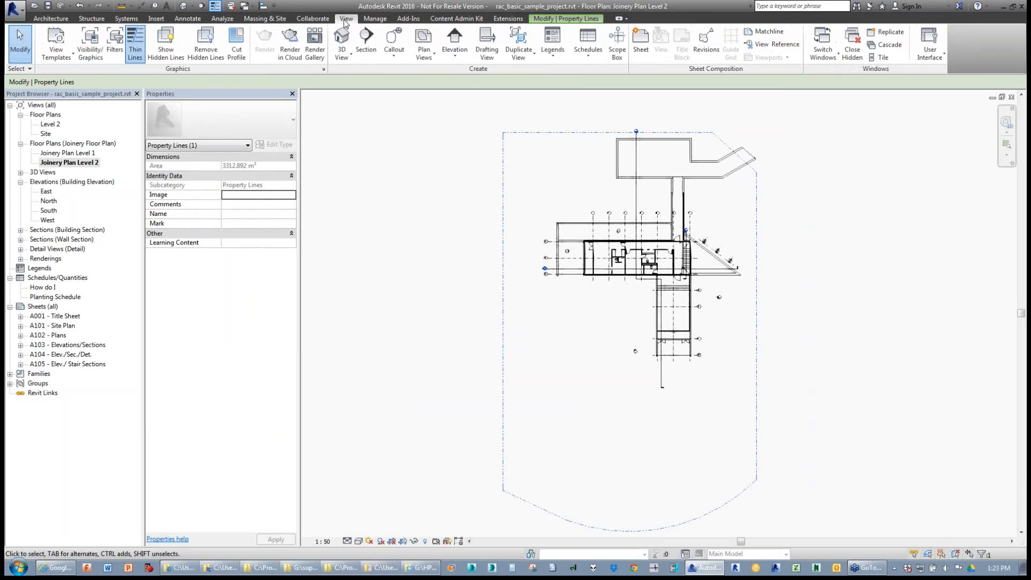
click(56, 53)
click(438, 379)
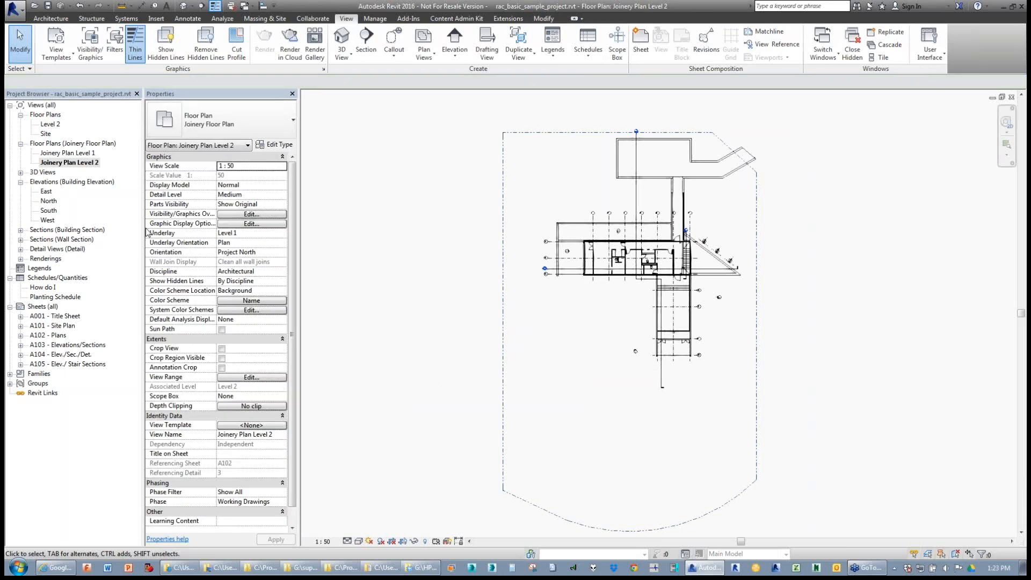
- Open the Joinery Plan Level 1 view at the kitchen counters and check the building section line crossing them
double_click(76, 153)
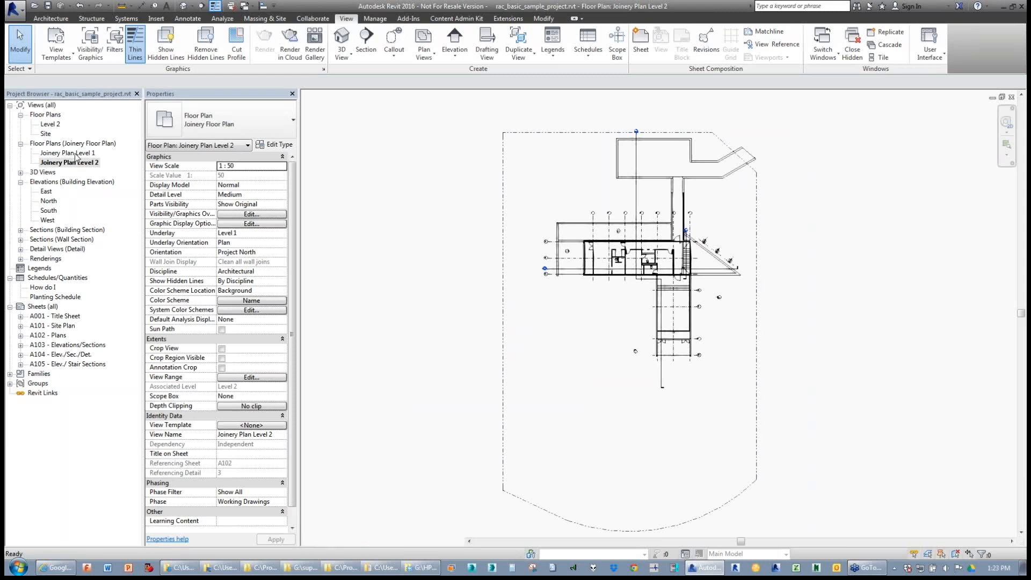
scroll(526, 264, up, 8)
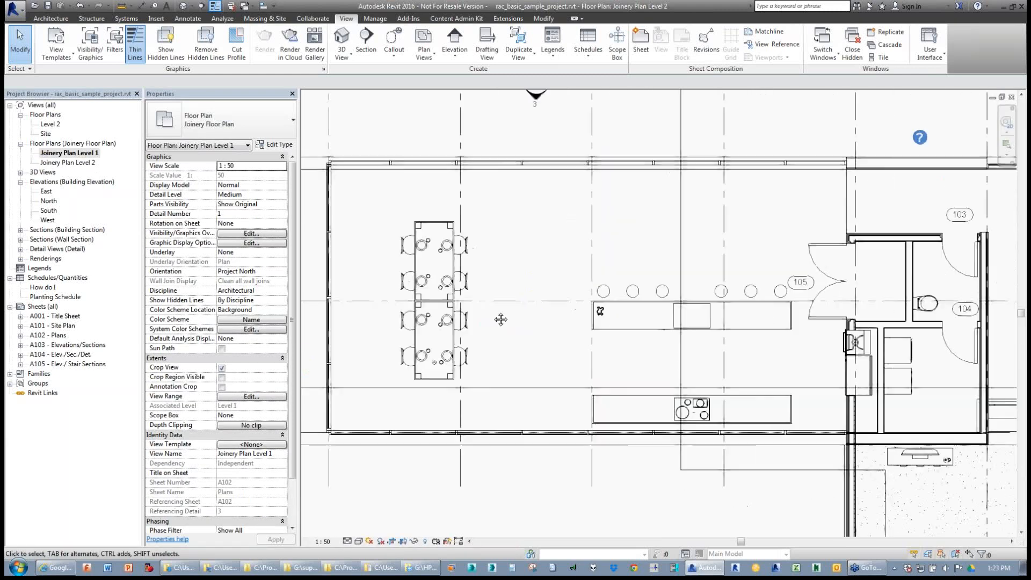
scroll(653, 391, down, 2)
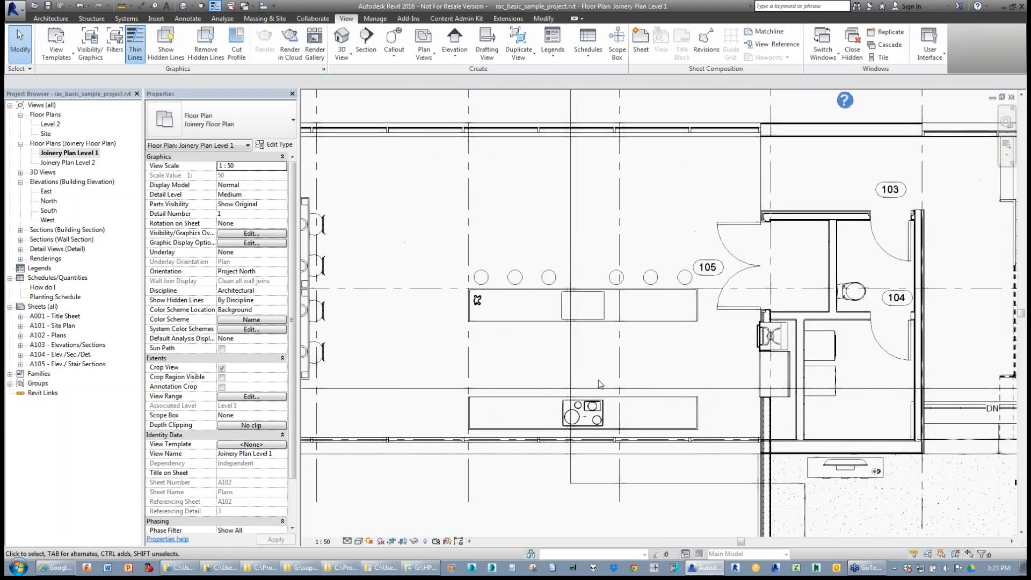
click(571, 372)
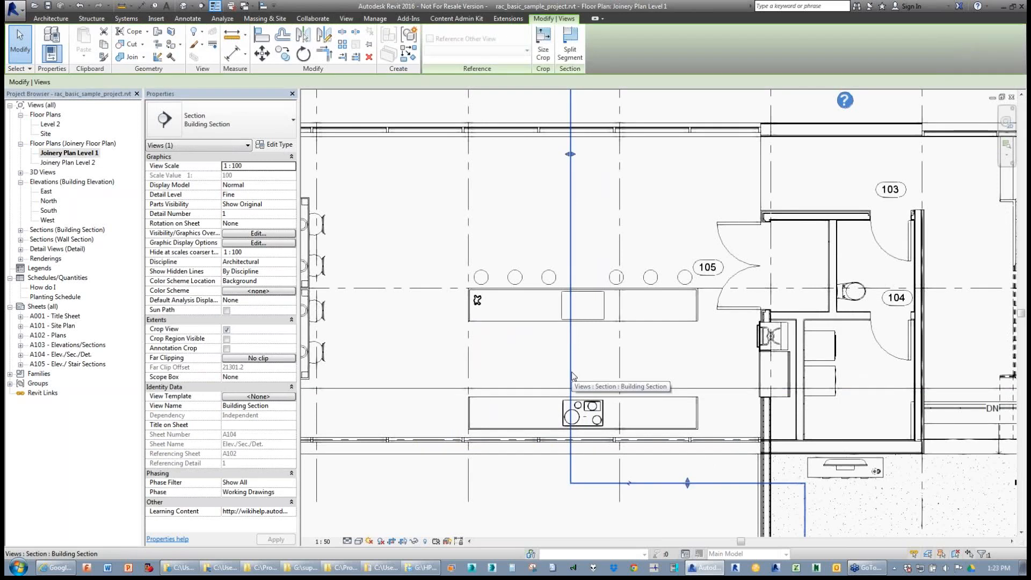
key(Escape)
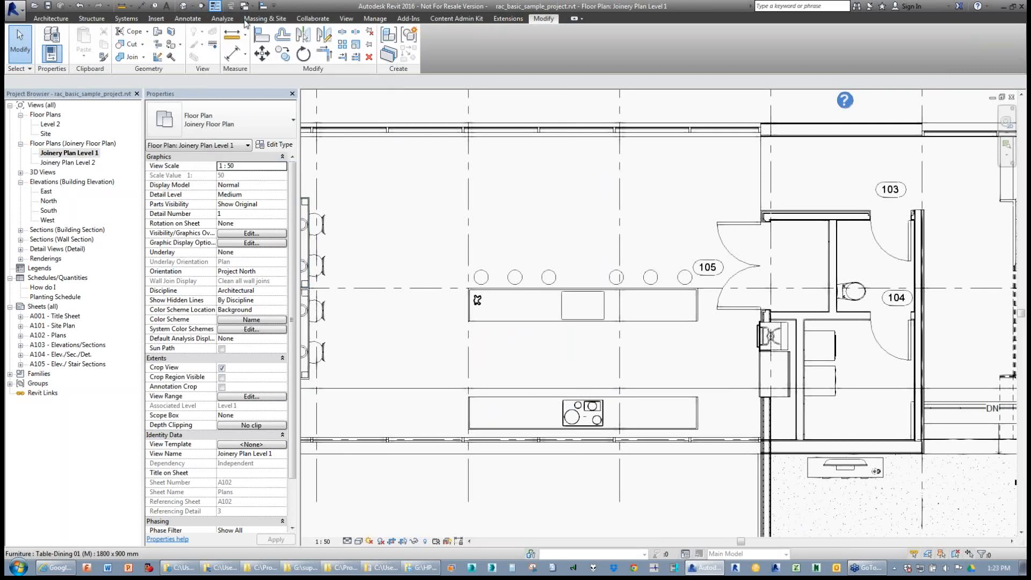
- Create a rectangular callout around both kitchen counters in Joinery Plan Level 1 and move its head beyond the callout's upper-left corner
click(347, 19)
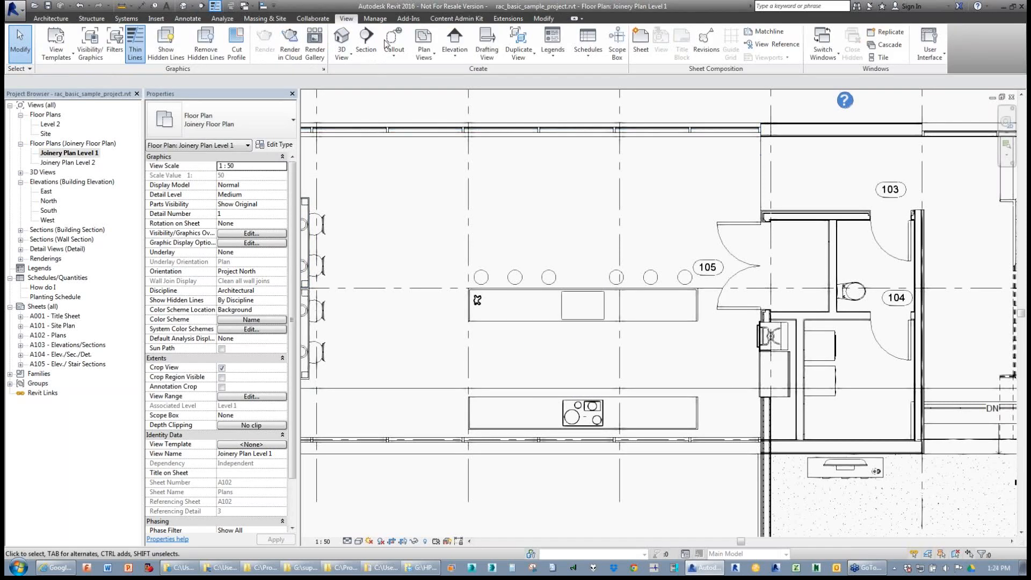
click(391, 56)
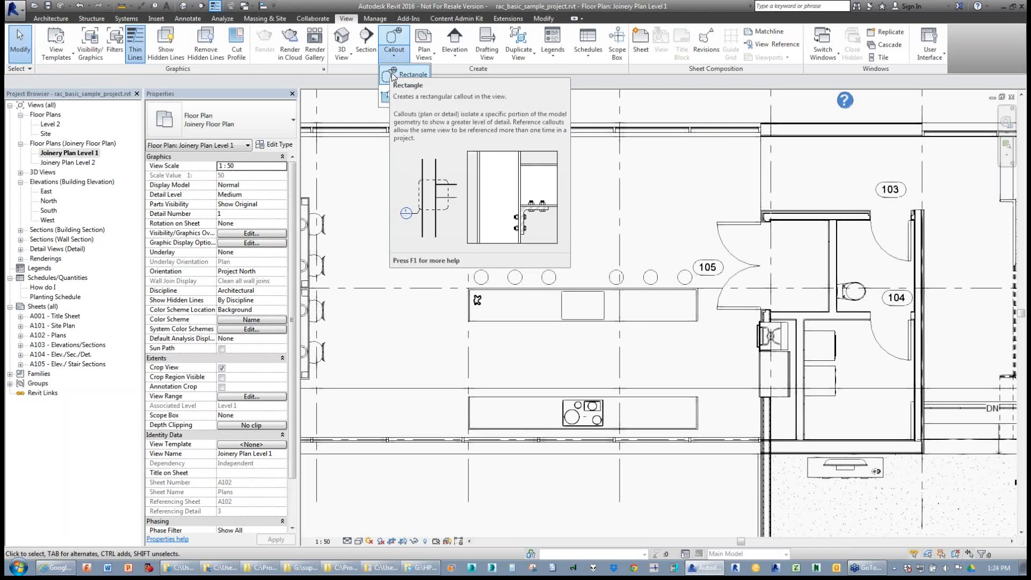
click(397, 74)
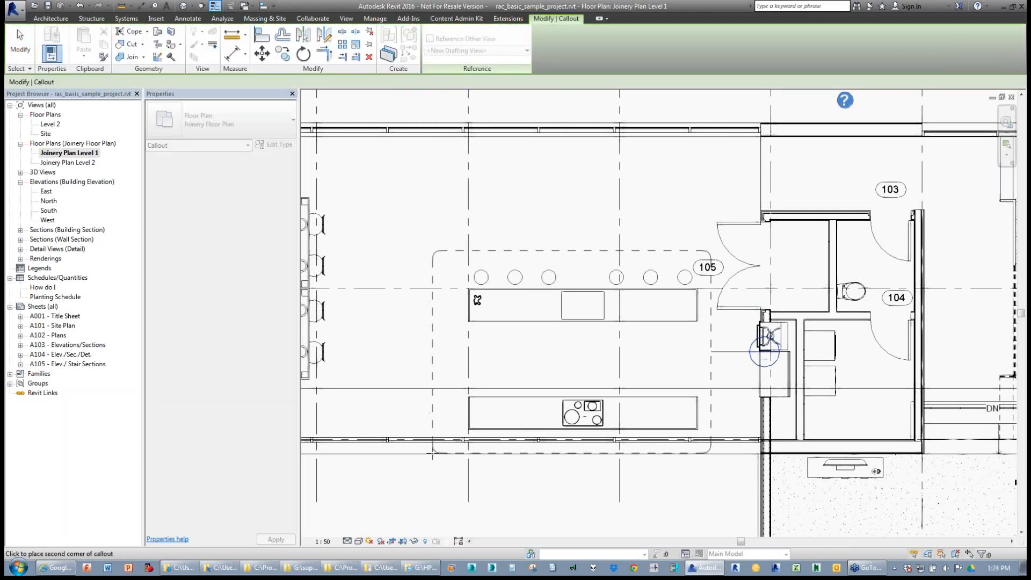
click(444, 452)
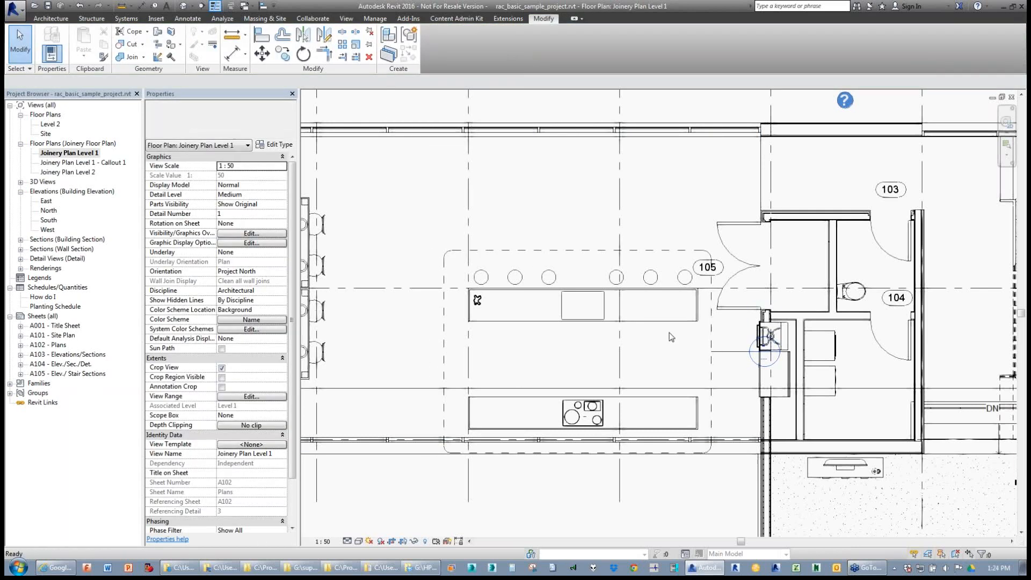
click(757, 352)
drag(753, 355, 405, 217)
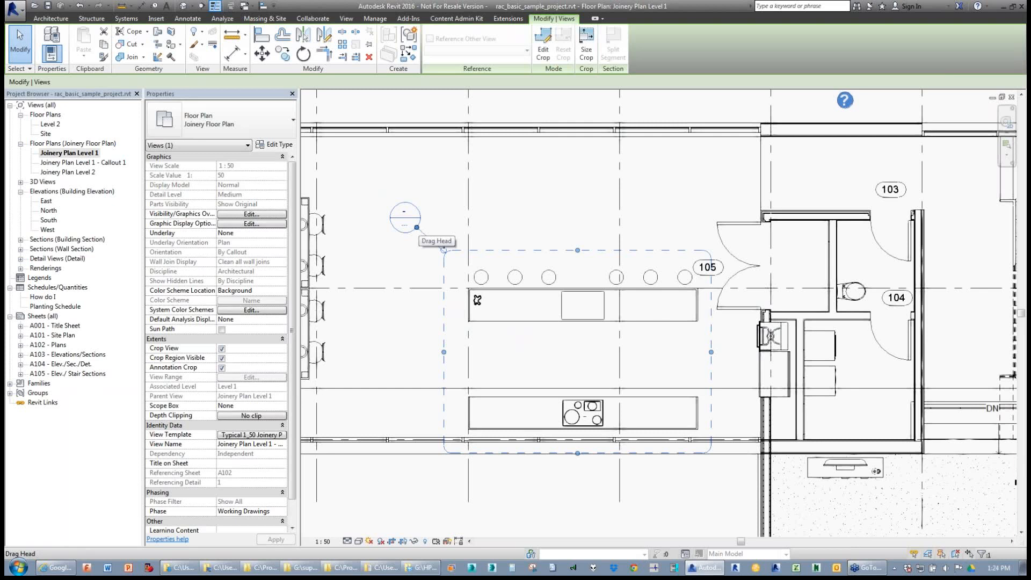
- Open the new callout view and duplicate its view type as Joinery Floor Detail Plan
click(95, 164)
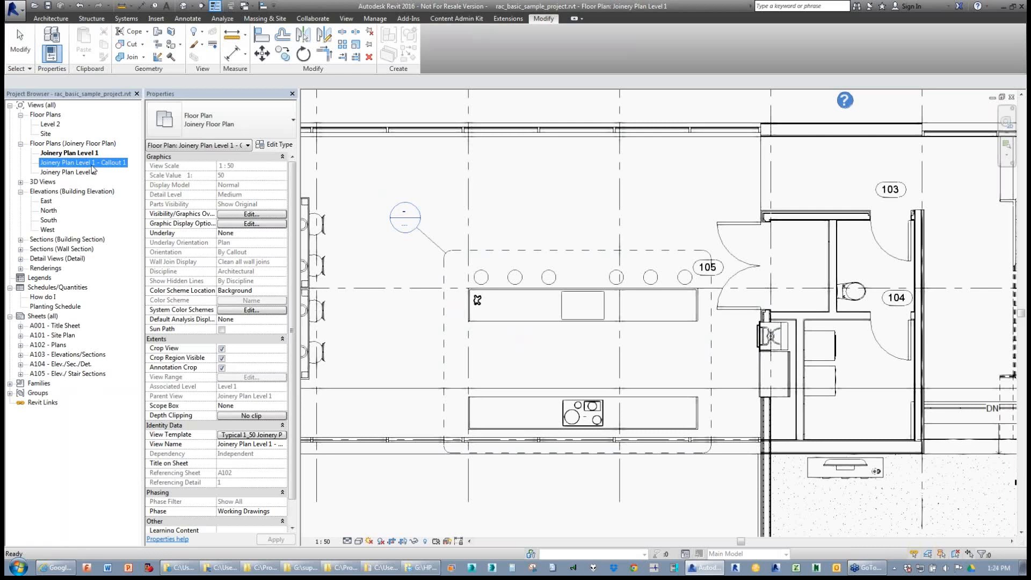
double_click(87, 165)
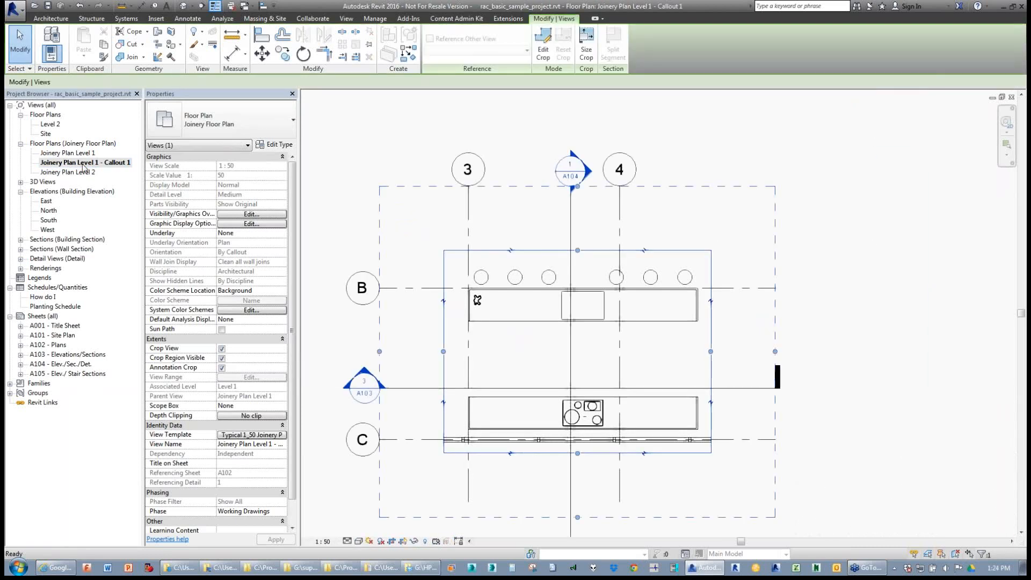
click(273, 145)
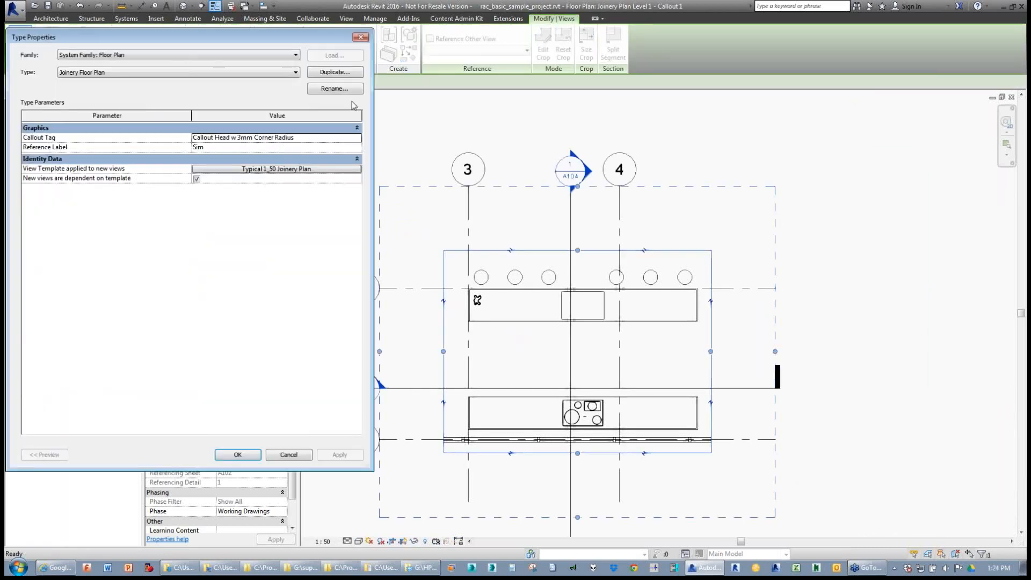
click(340, 72)
click(198, 243)
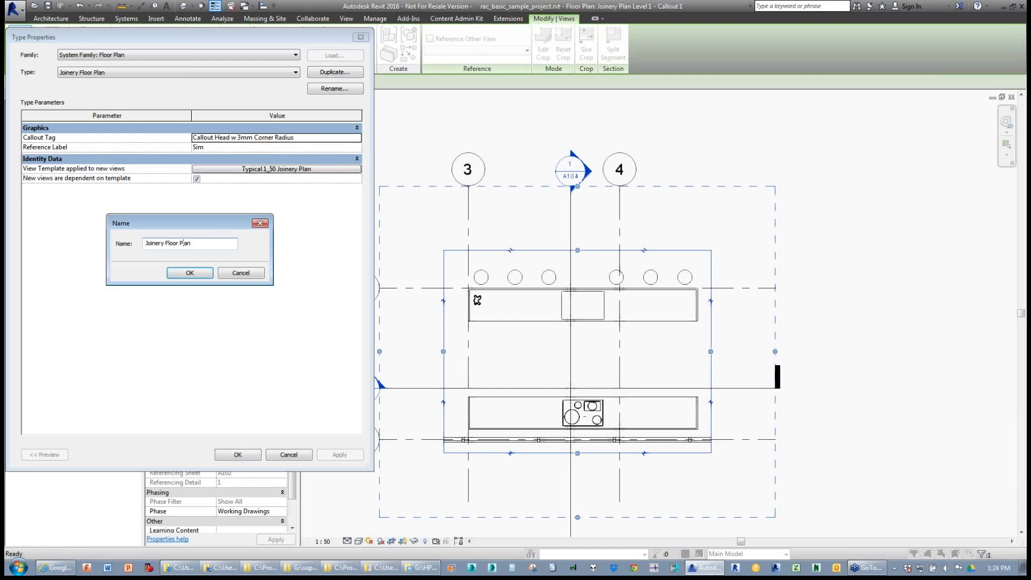
text(Detail)
click(188, 273)
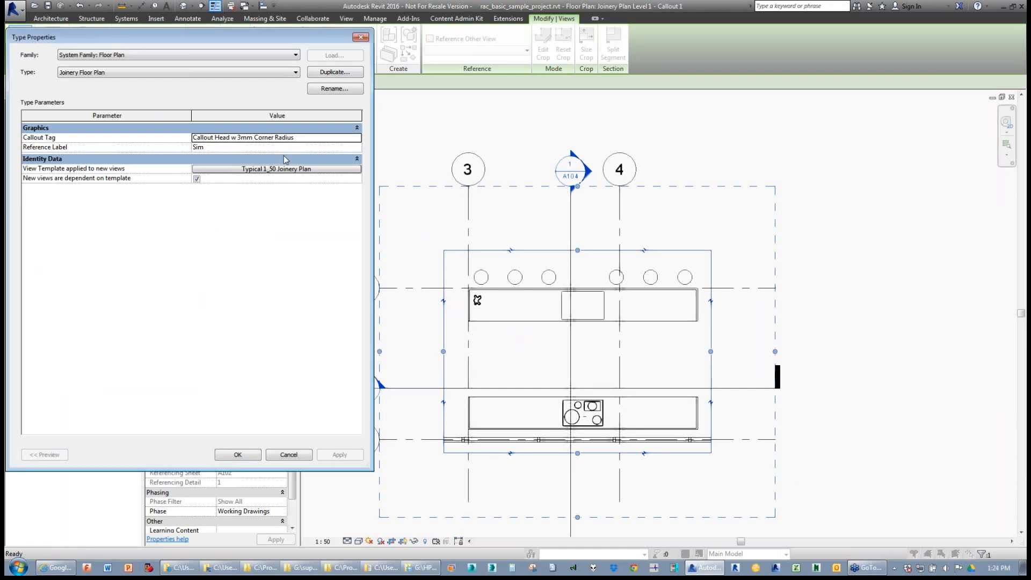
- Set the view template applied to new Joinery Floor Detail Plan views to <None> and apply the type to the callout view
click(283, 171)
click(316, 140)
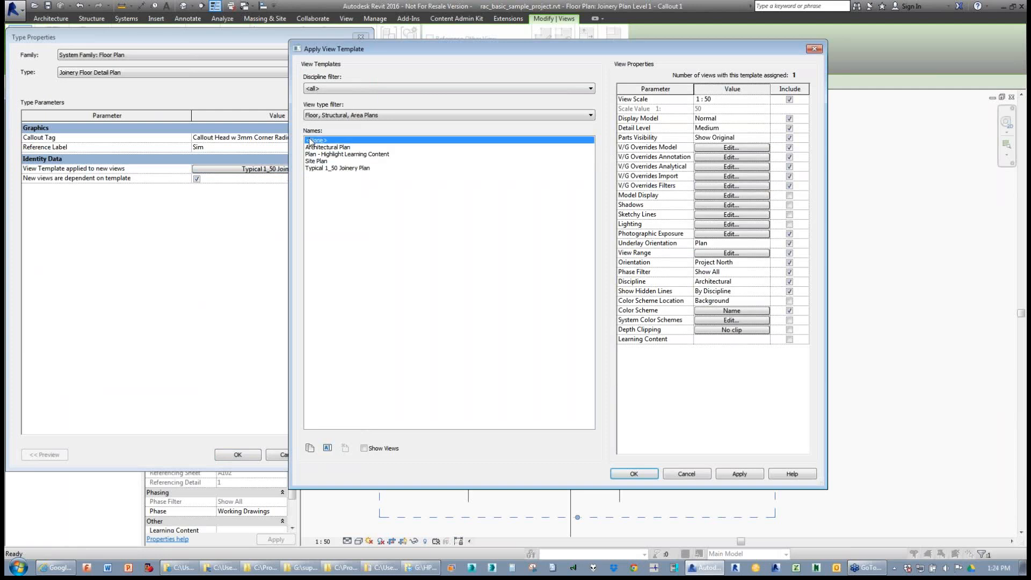
click(629, 473)
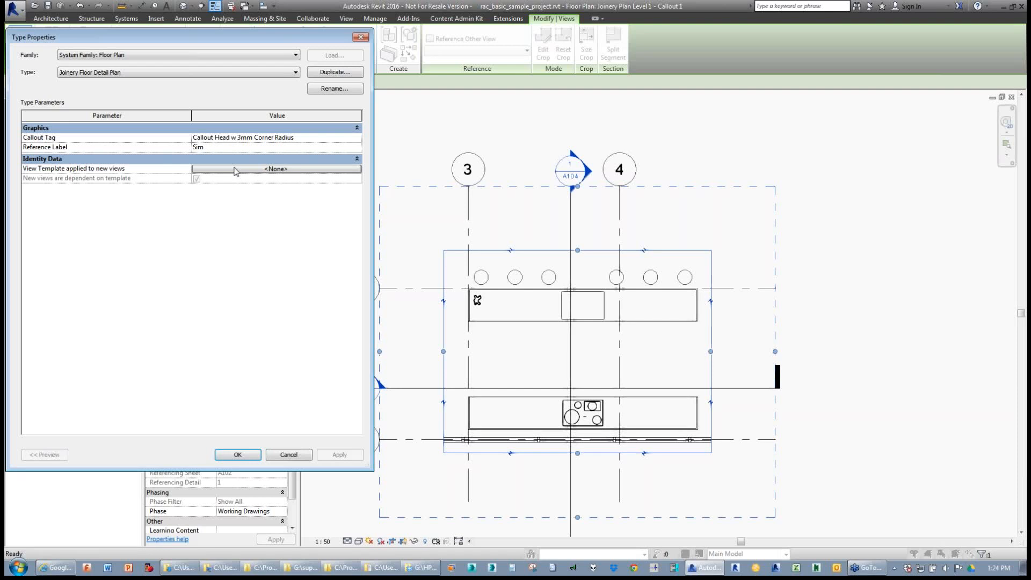
click(238, 456)
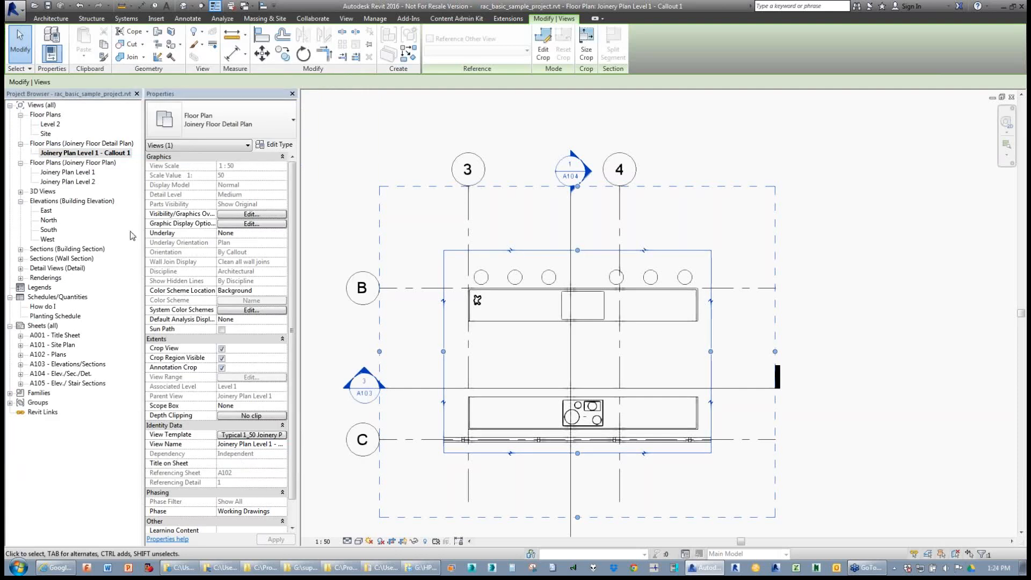
- Rename the callout view under Joinery Floor Detail Plan as J-01 Plan
click(71, 145)
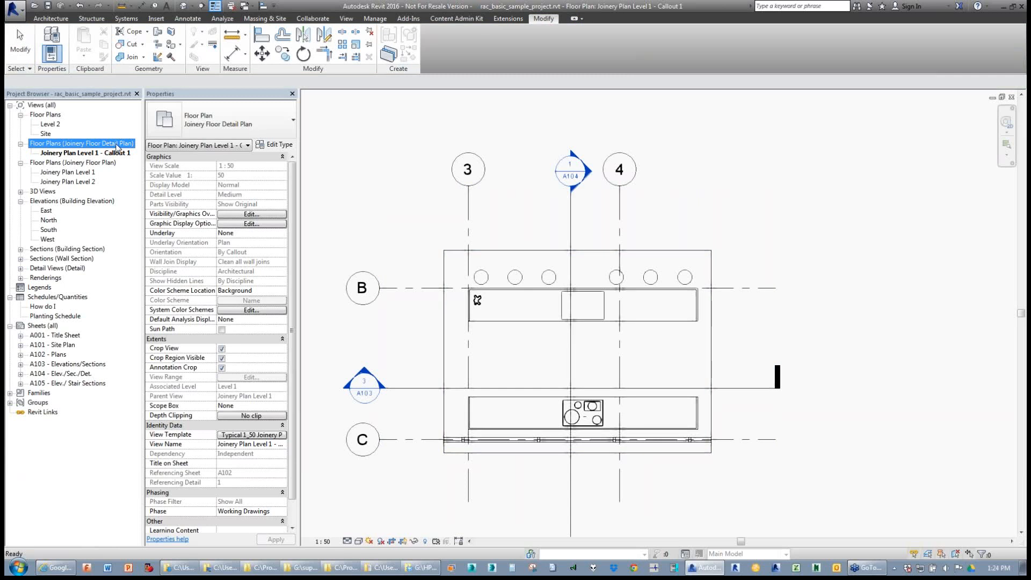
right_click(110, 154)
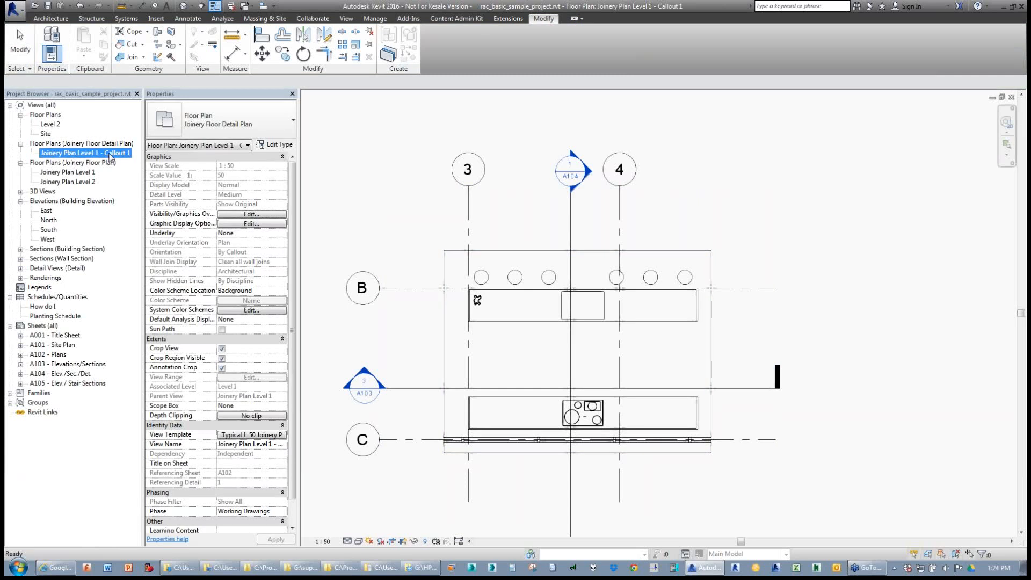
click(150, 311)
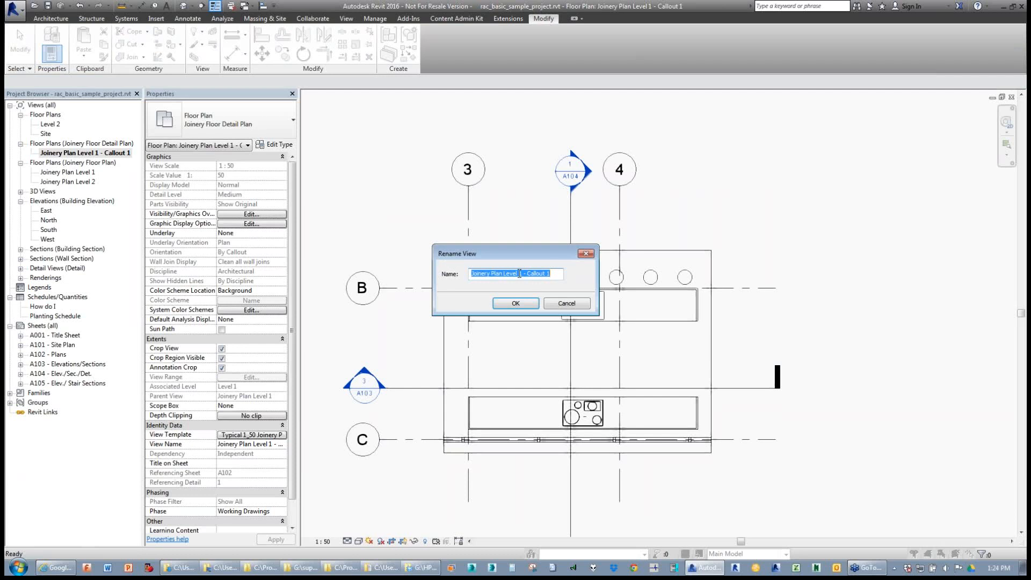
text(J)
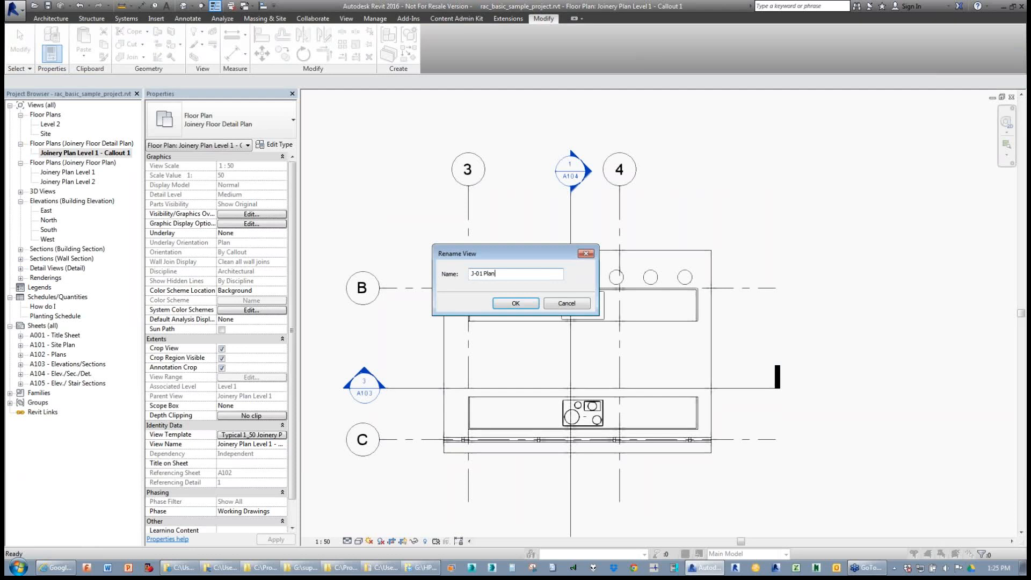
text(-01 Plan)
click(515, 304)
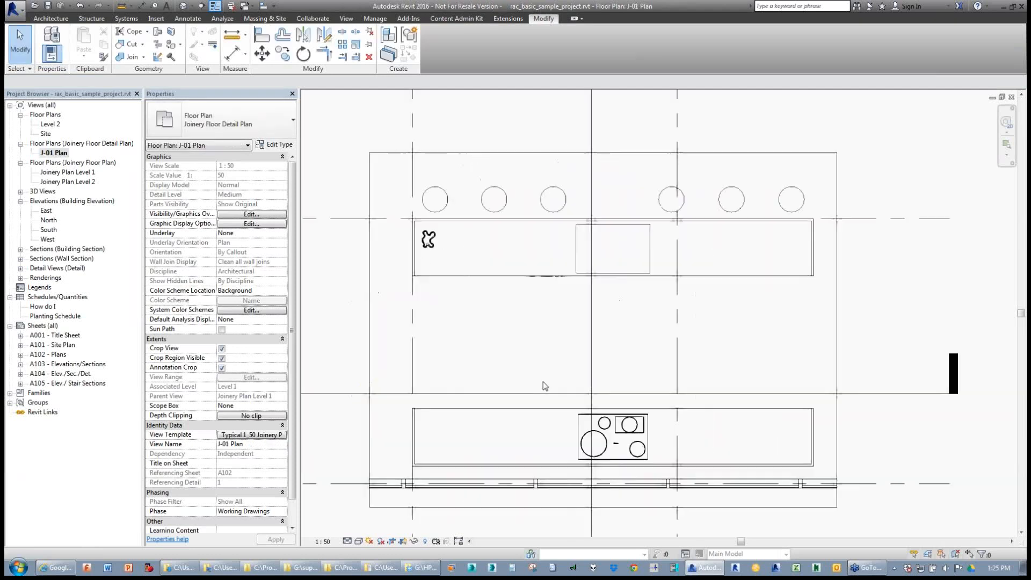
- Draw a vertical section line through the island counter in J-01 Plan, left of the sink and looking right
scroll(424, 257, up, 3)
scroll(408, 335, down, 2)
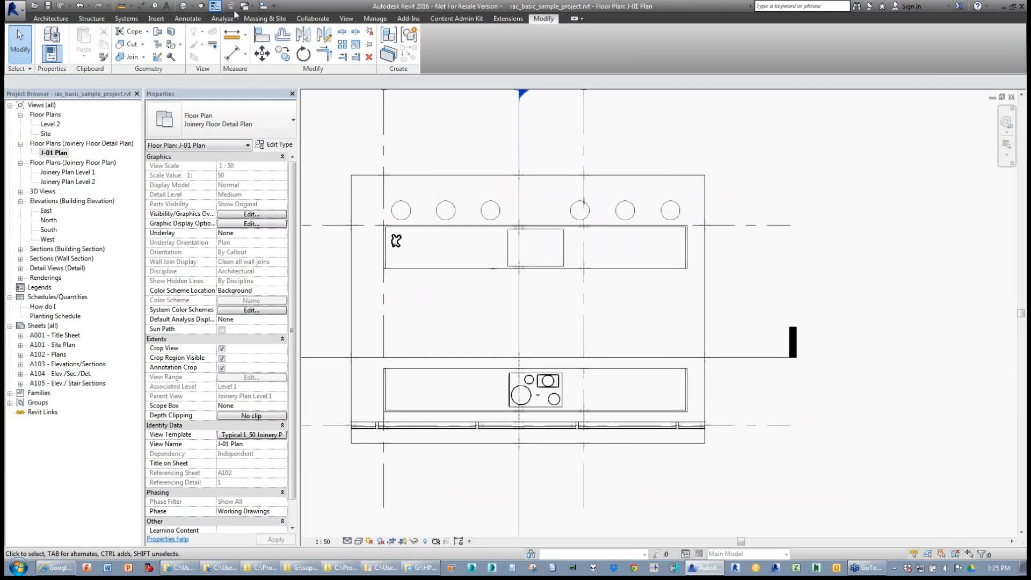
click(347, 19)
click(366, 43)
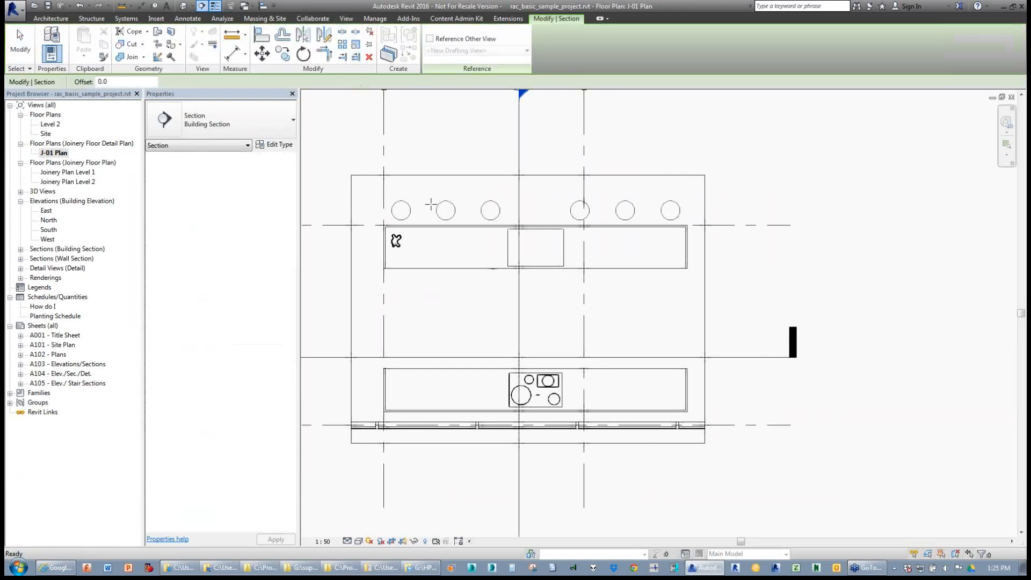
click(427, 304)
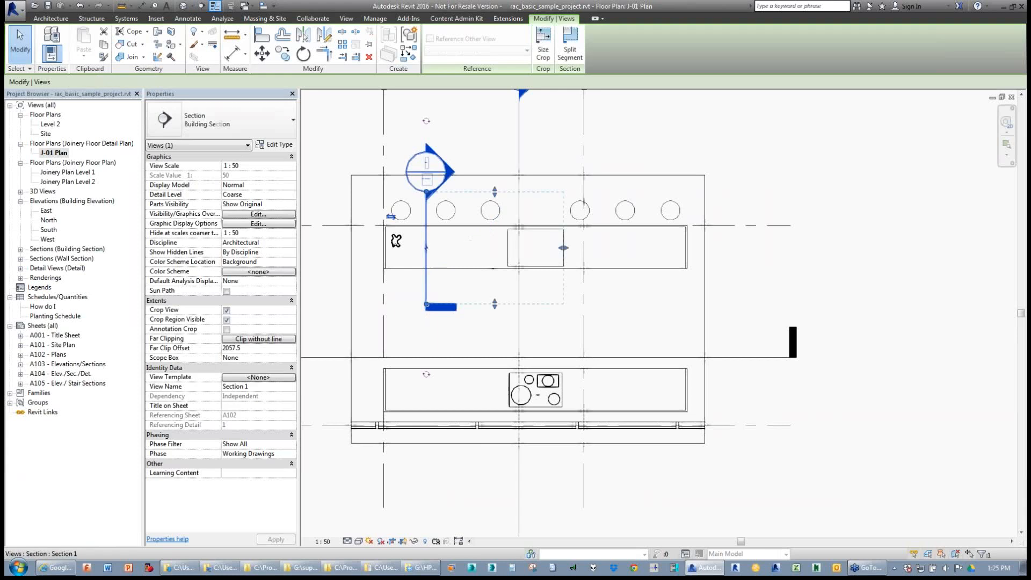
- Duplicate the new section's Building Section type as Joinery Section
click(270, 145)
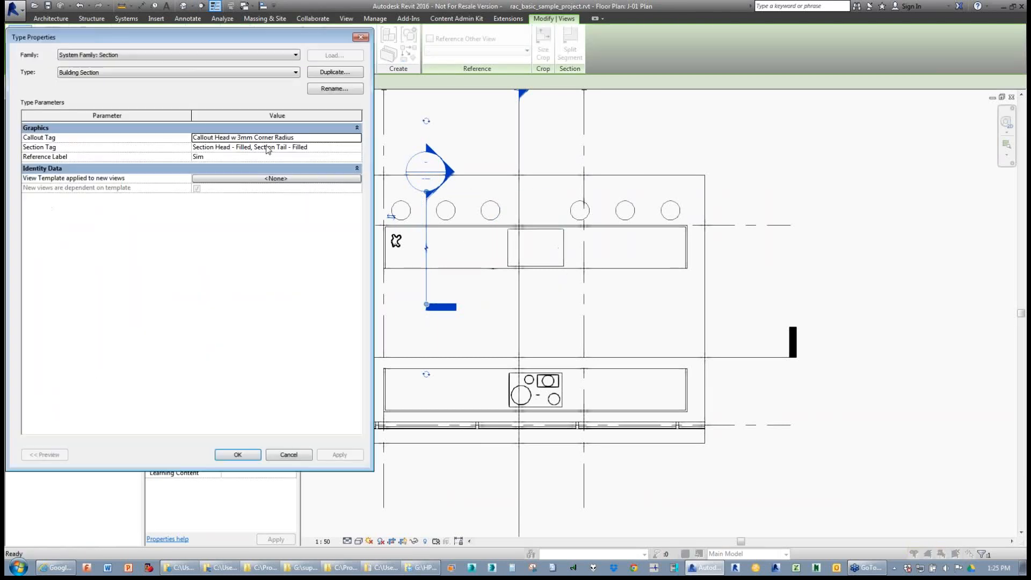
click(335, 71)
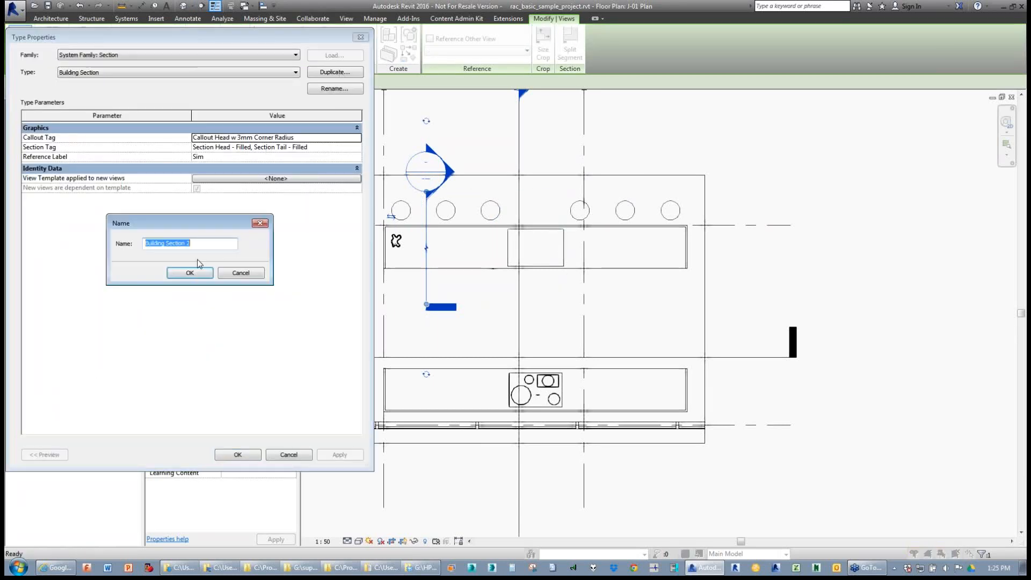
key(End)
double_click(167, 245)
text(Joinery)
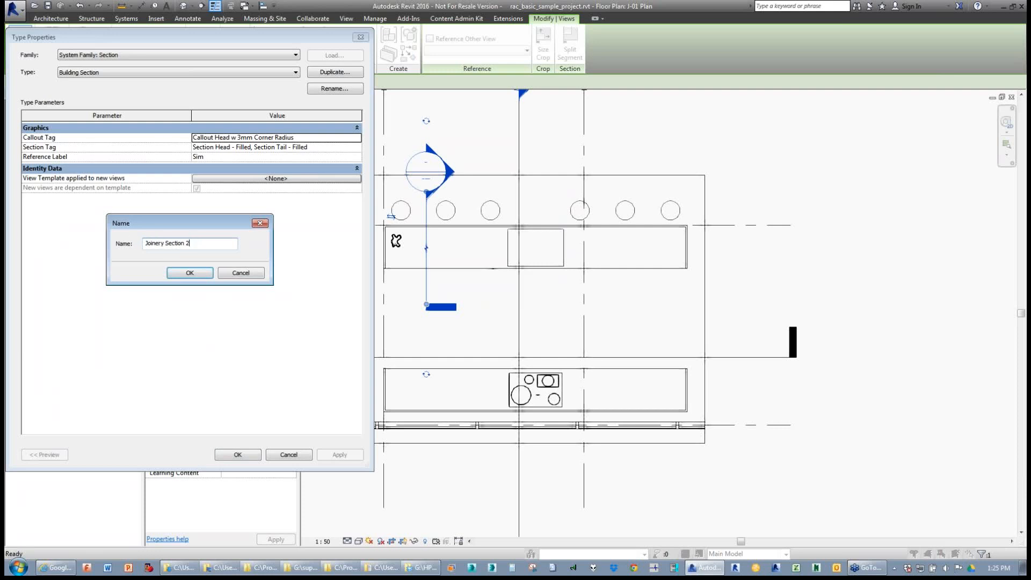
click(199, 272)
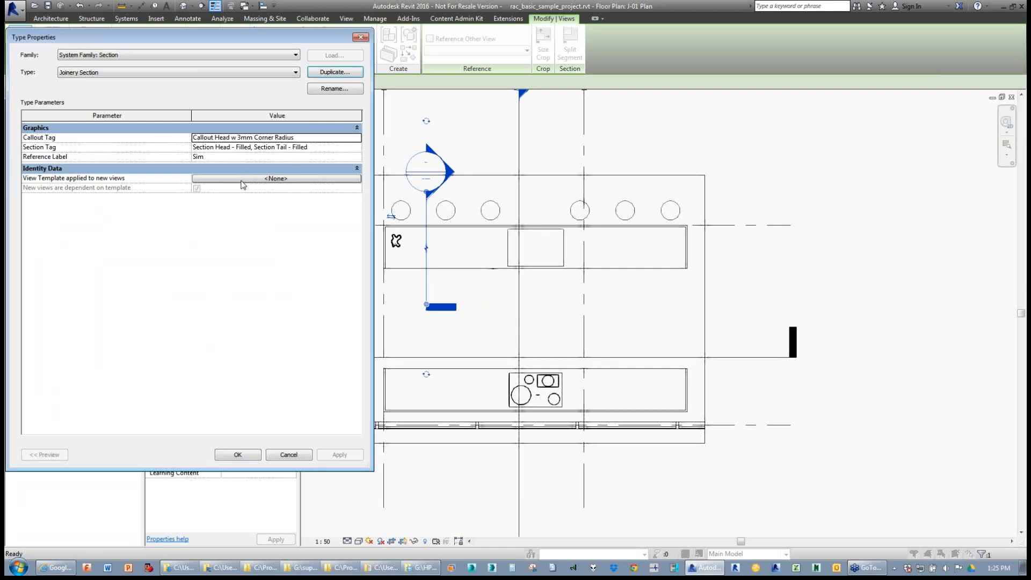
- List templates of all view types and assign Typical 1_50 Joinery Plan to new Joinery Section views
click(243, 183)
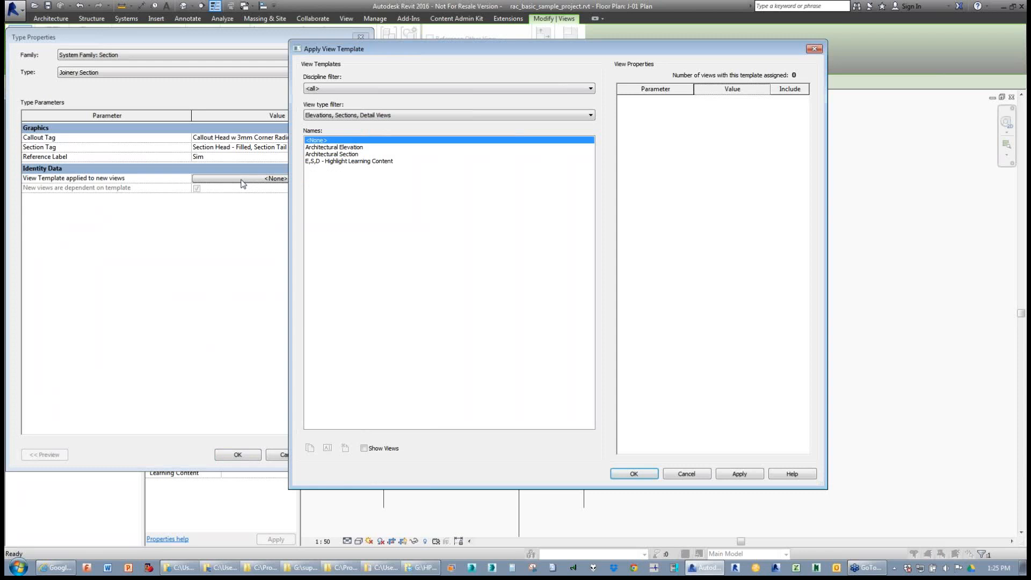
click(328, 116)
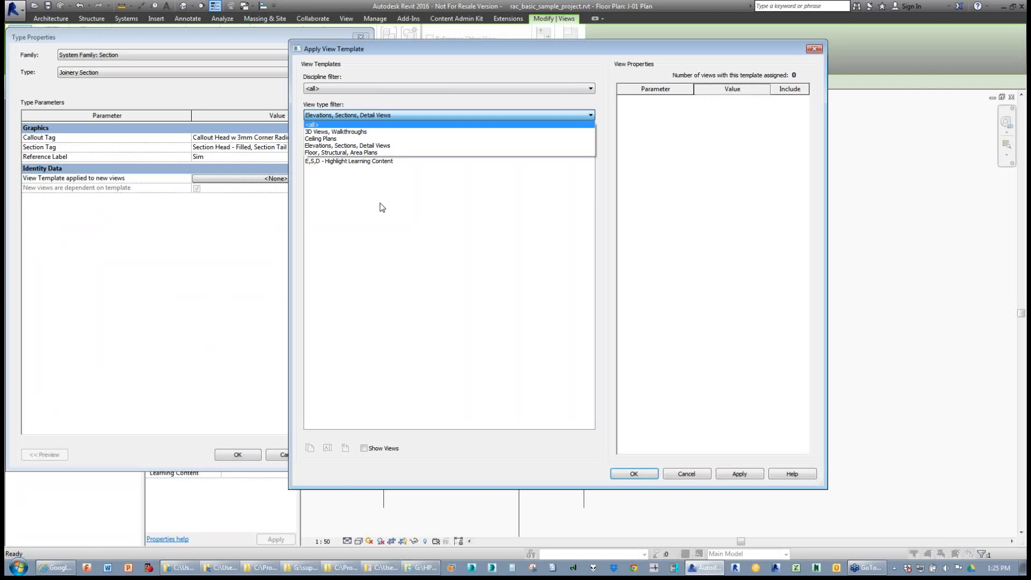
click(379, 209)
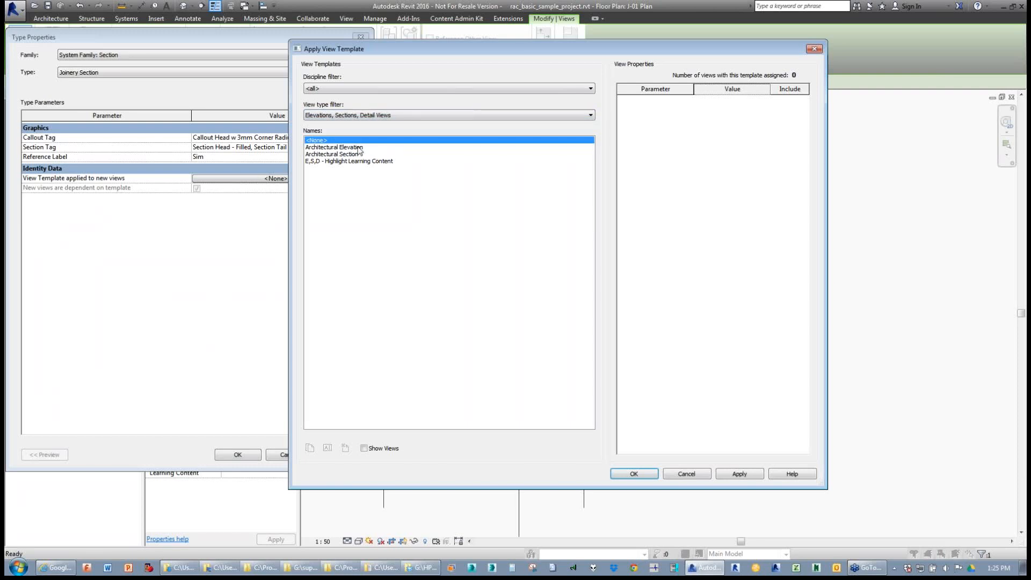
click(333, 117)
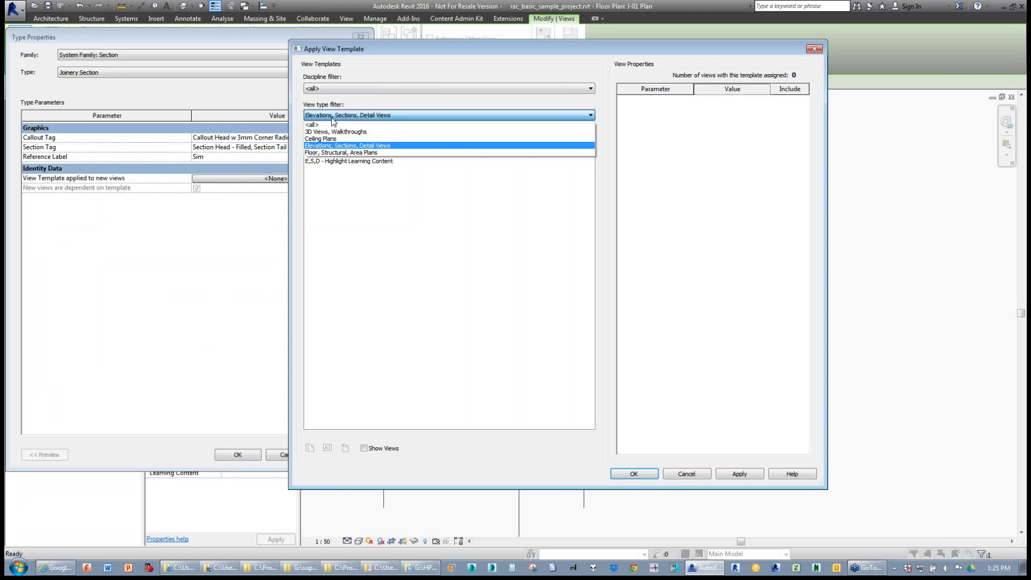
click(318, 125)
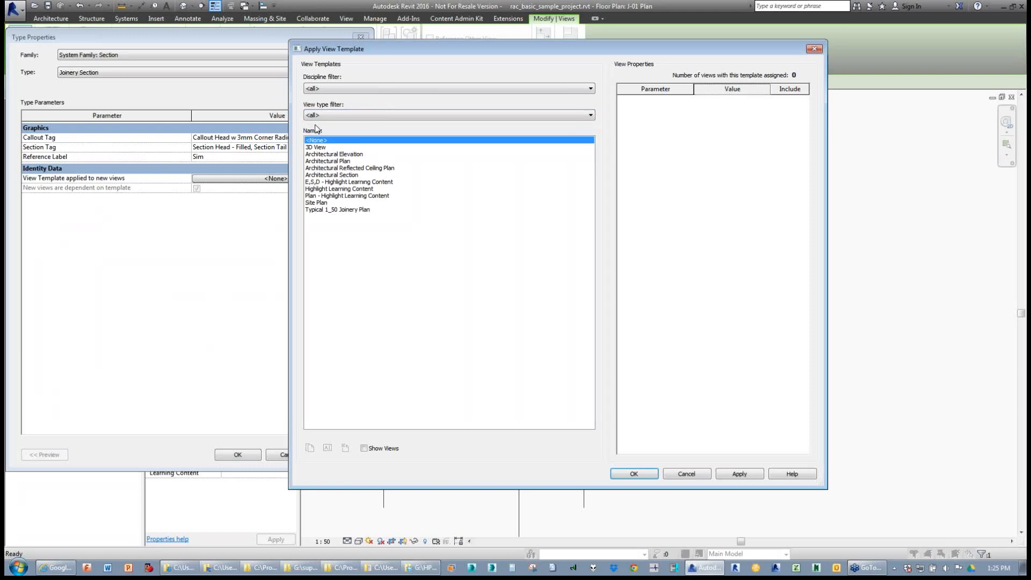
click(319, 210)
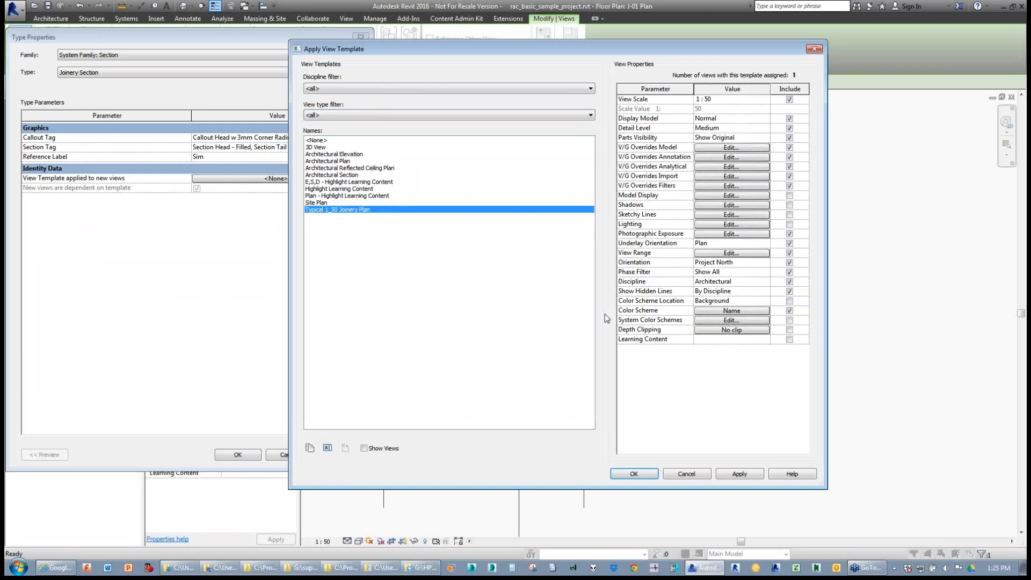
click(646, 473)
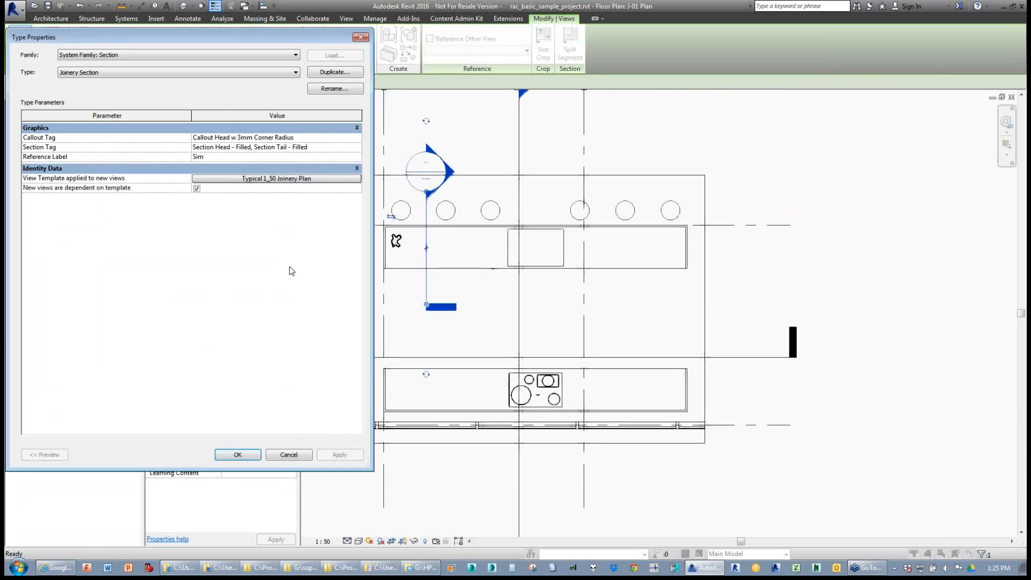
- Set the view template for new Joinery Section views to <None> and apply the type to the section
click(259, 179)
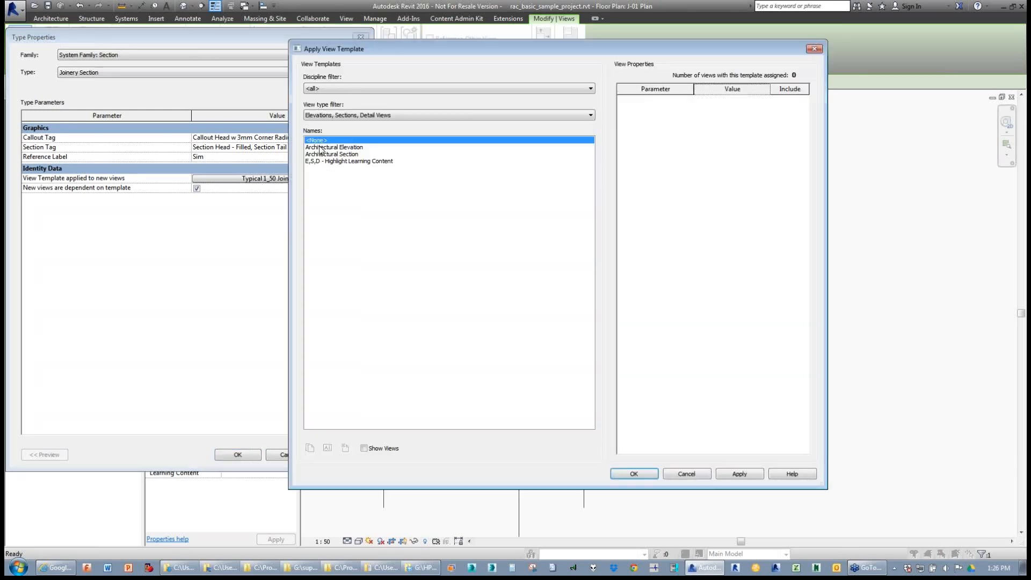
click(634, 473)
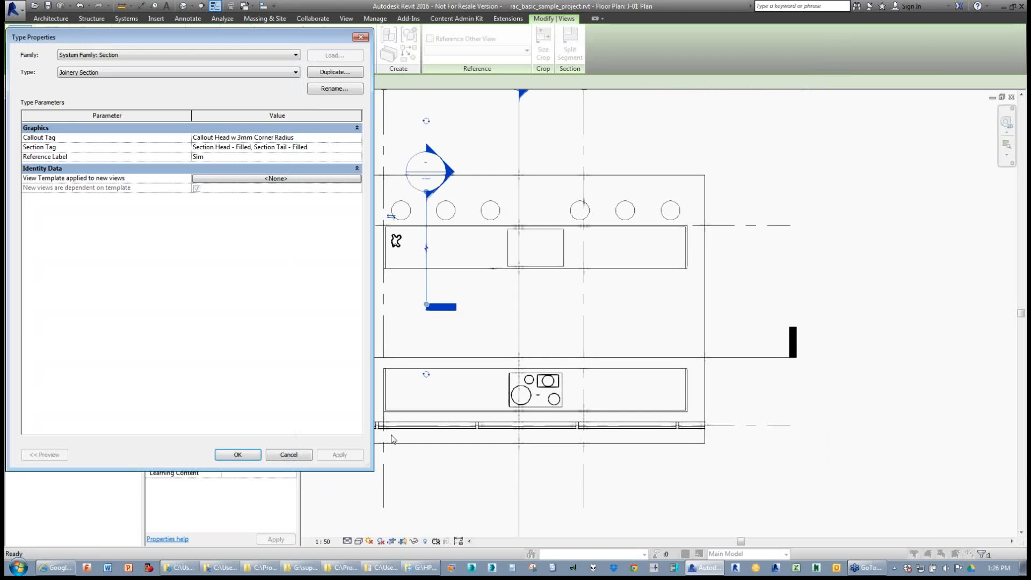
click(238, 455)
middle_drag(455, 260, 526, 268)
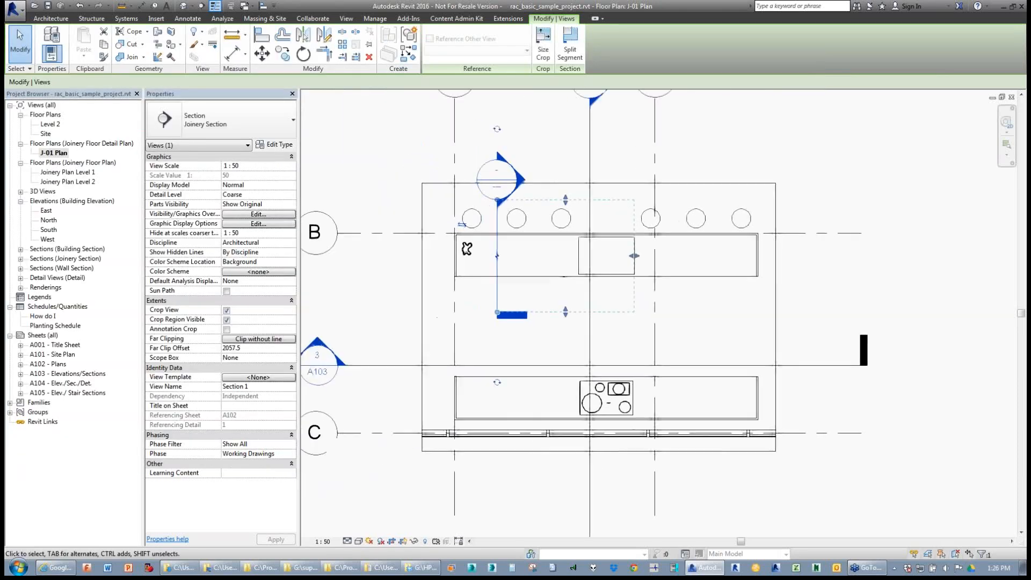
- Deselect the section and open the Joinery Plan Level 1 floor plan
click(373, 315)
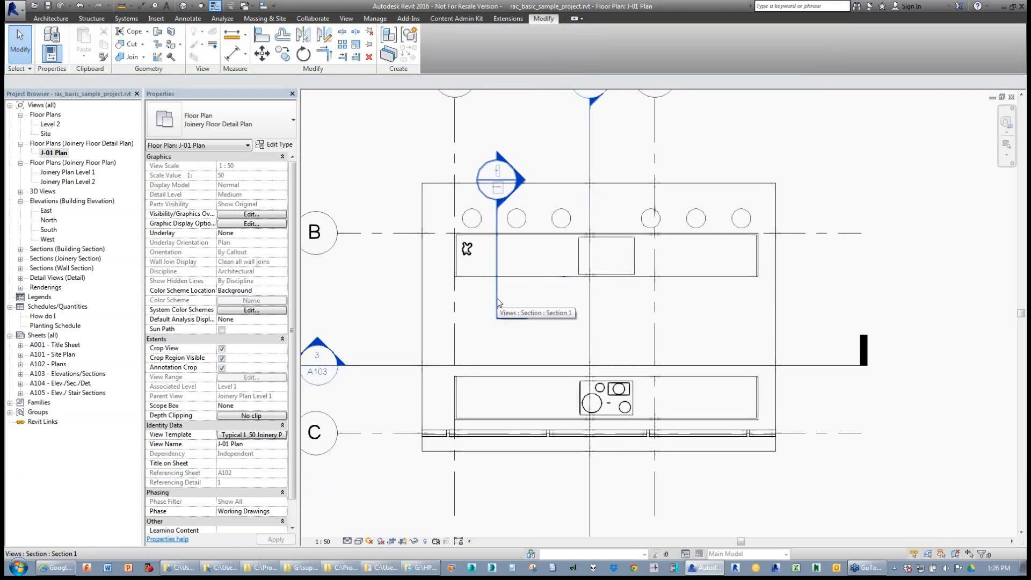
click(244, 7)
click(242, 6)
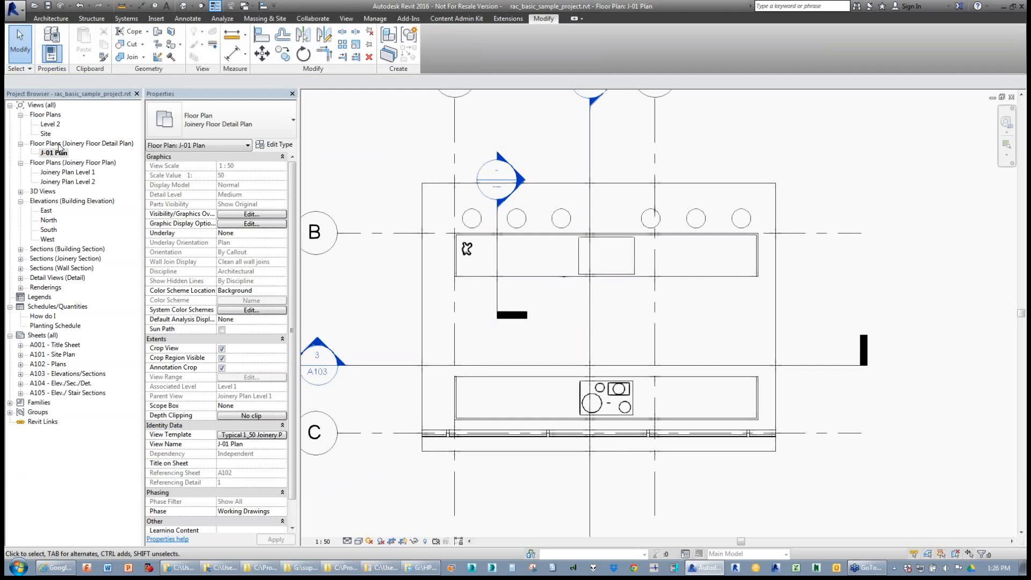
double_click(56, 172)
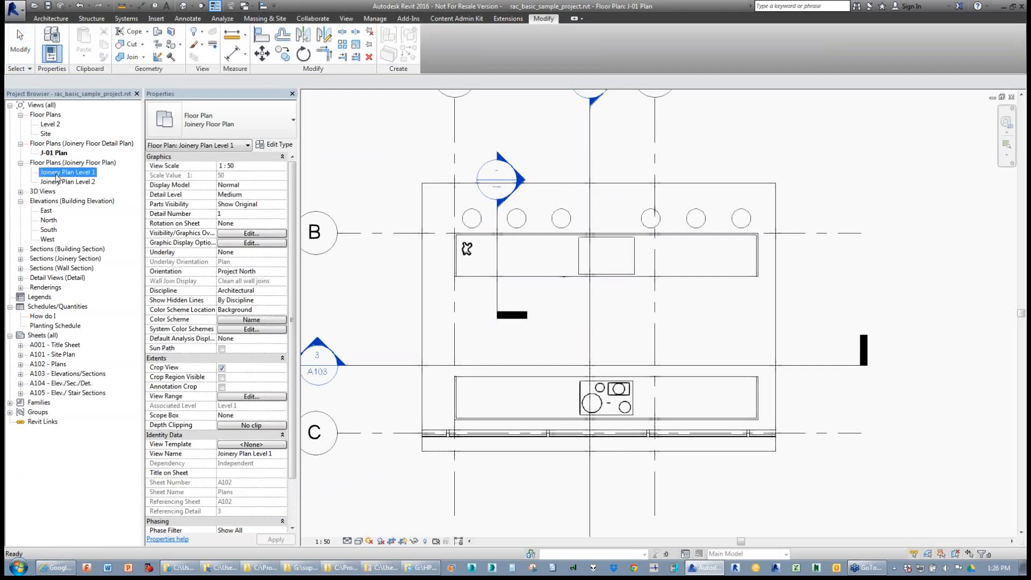
scroll(500, 318, down, 3)
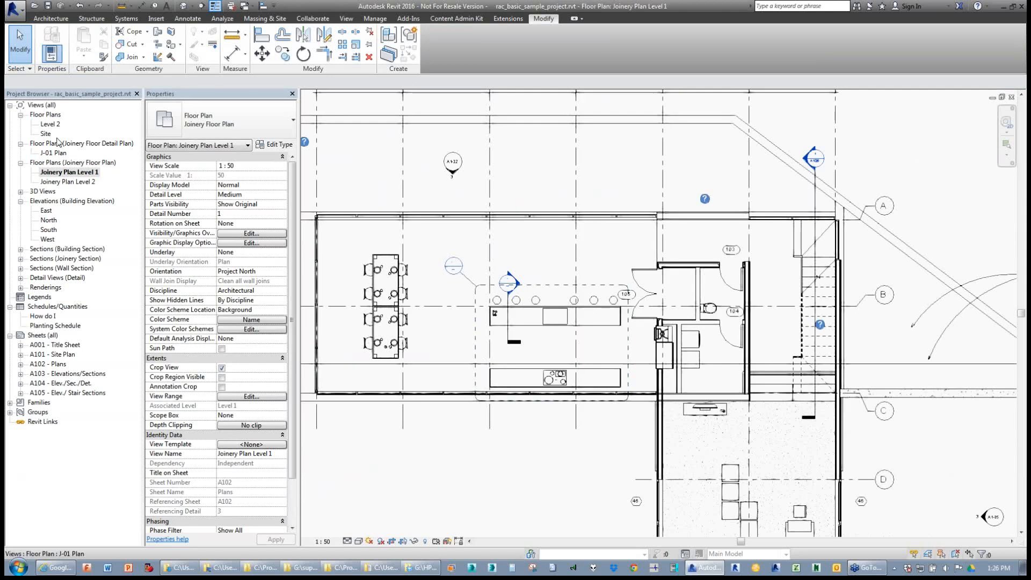
- Create a new Joinery Floor Plan view for the Level 1 Living Rm. level, skipping the project save reminder
click(49, 115)
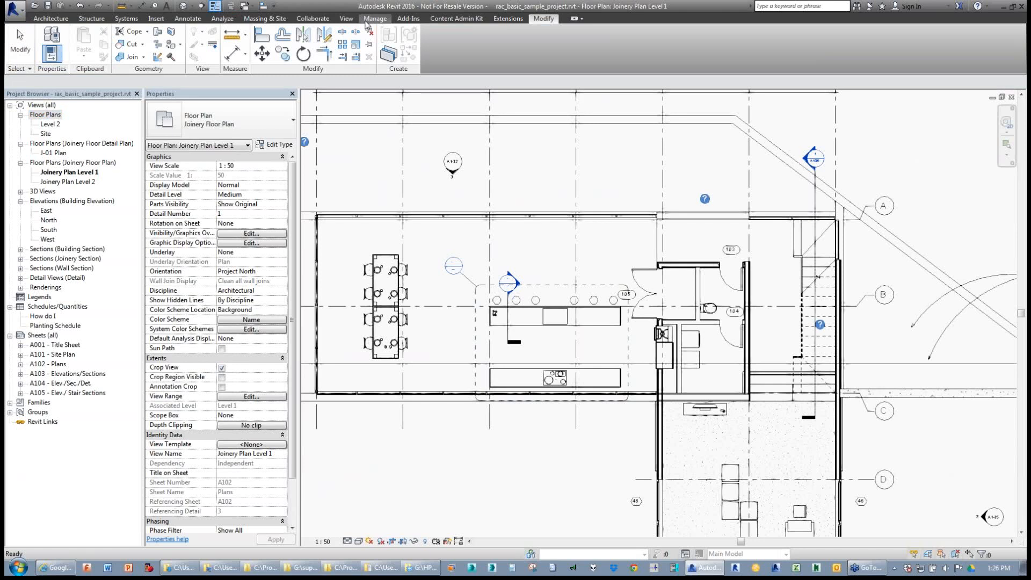
click(346, 19)
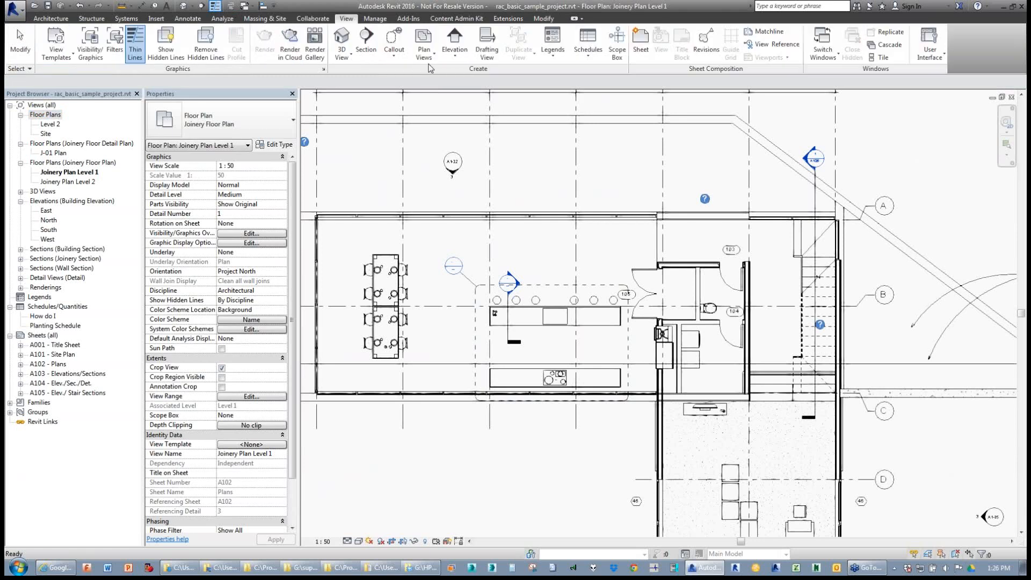
click(423, 46)
click(430, 75)
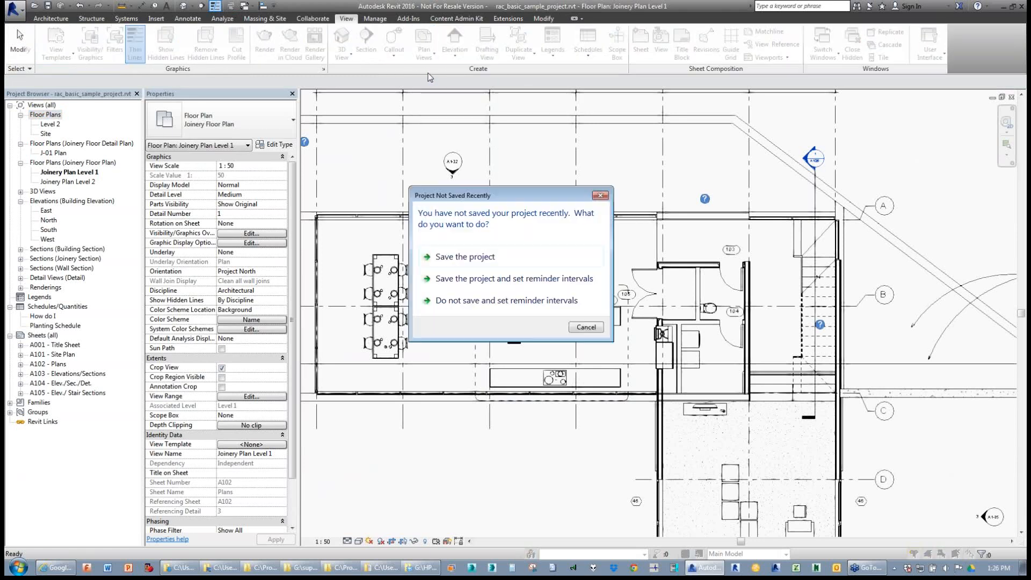
click(585, 329)
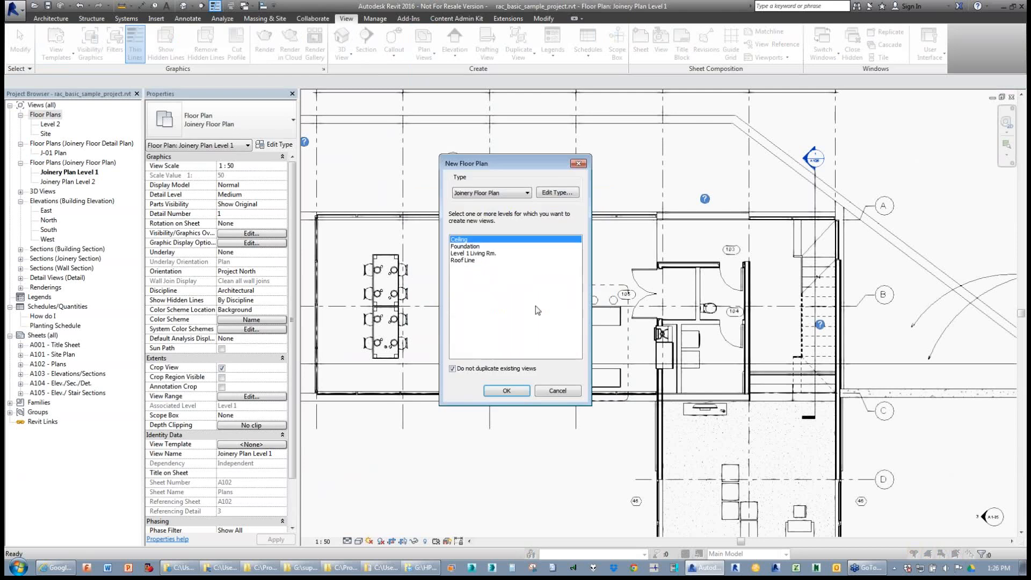
click(471, 253)
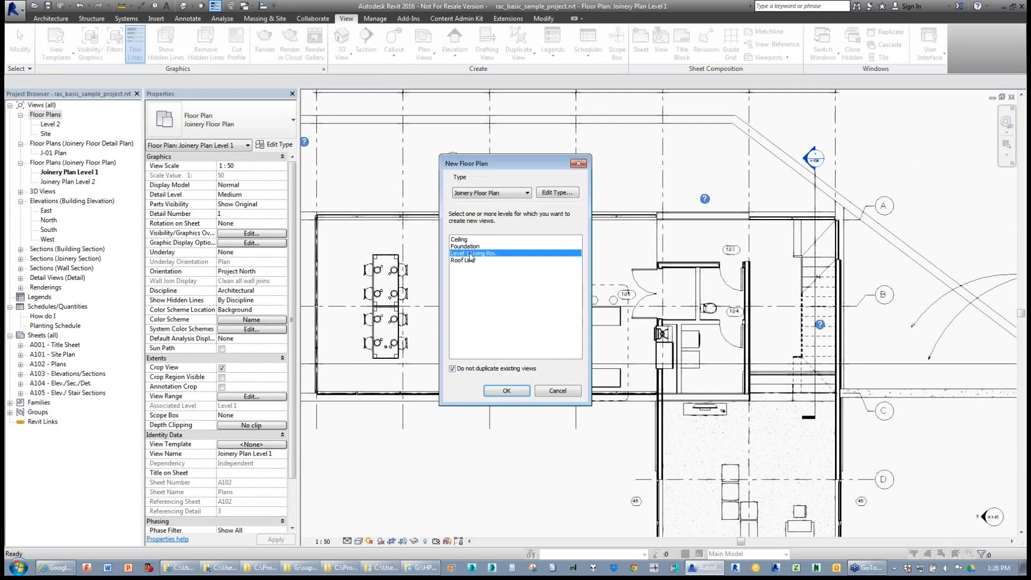
click(505, 390)
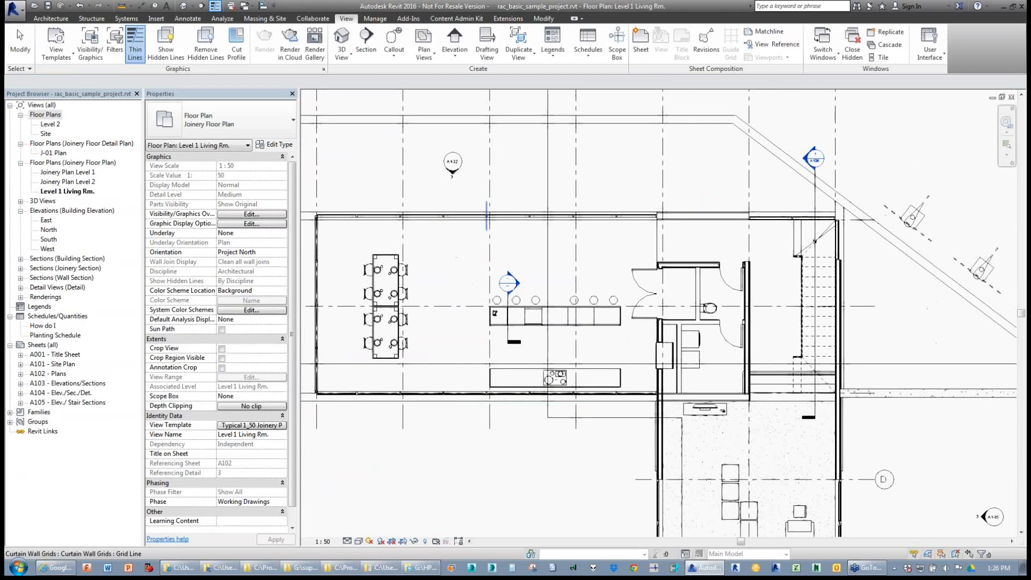
- Check the joinery section's coarser-scale hiding limit against the available view scales in the Level 1 Living Rm. plan
scroll(494, 330, up, 2)
scroll(491, 294, up, 2)
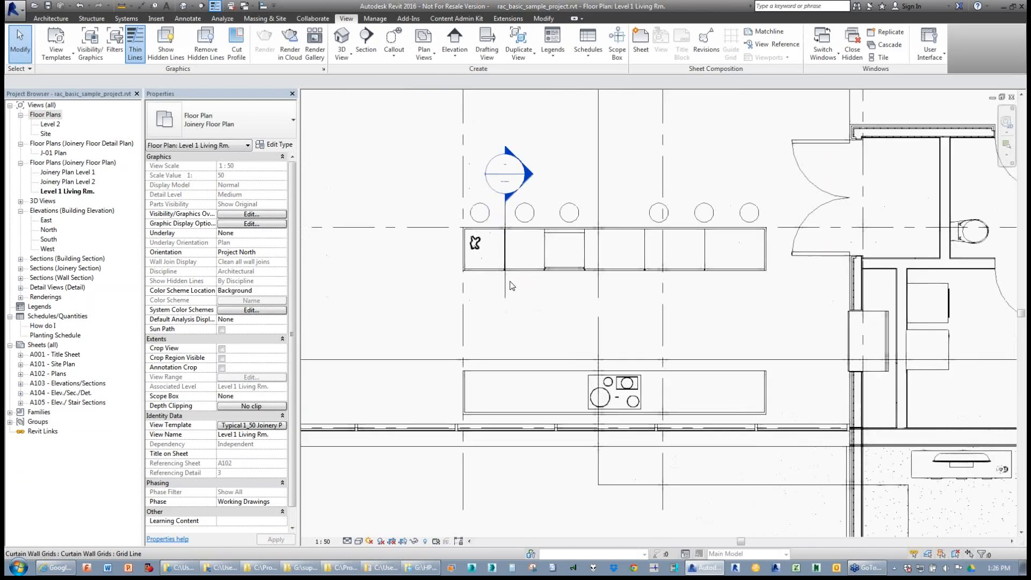
click(509, 291)
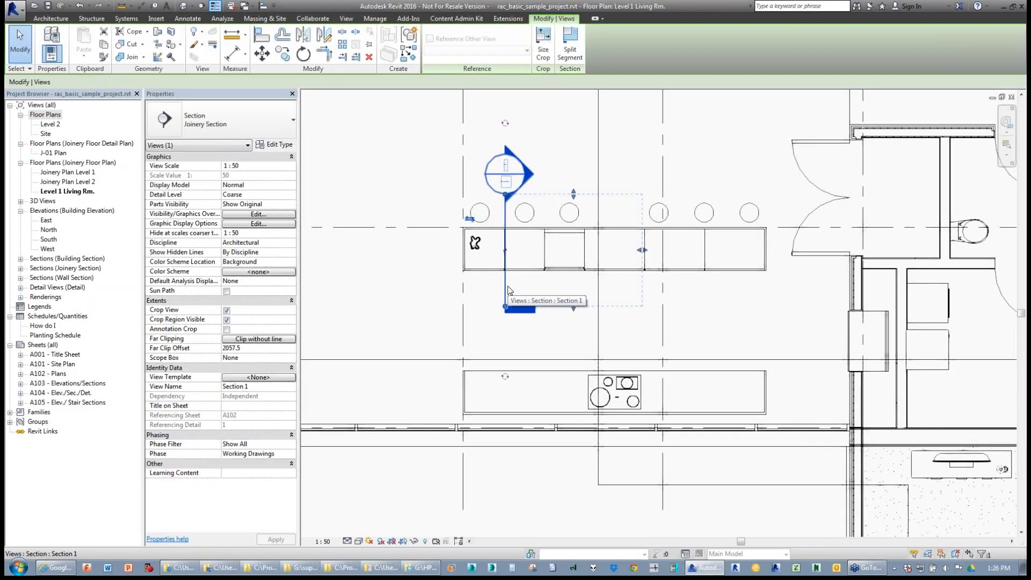
scroll(510, 291, down, 2)
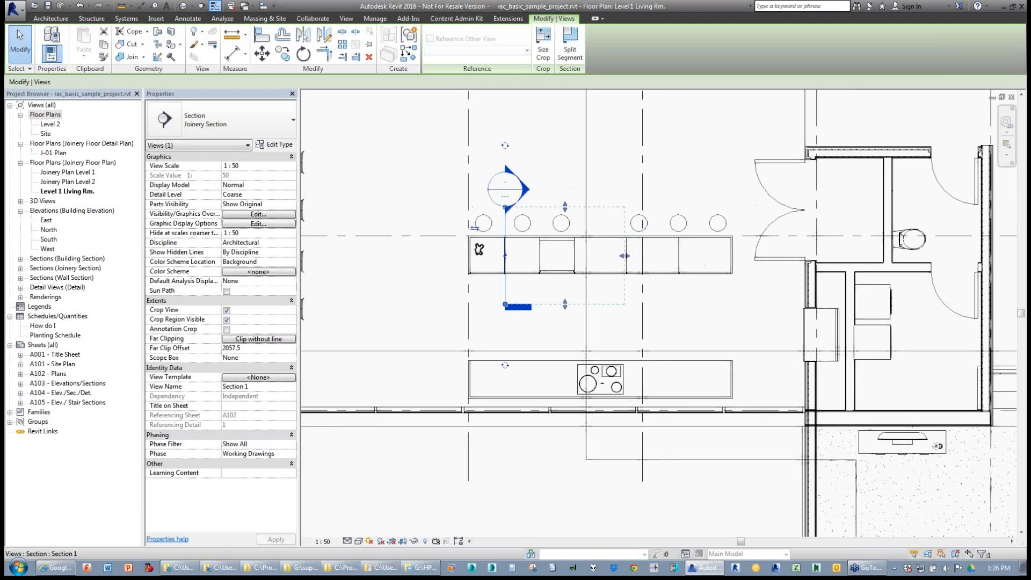
click(462, 307)
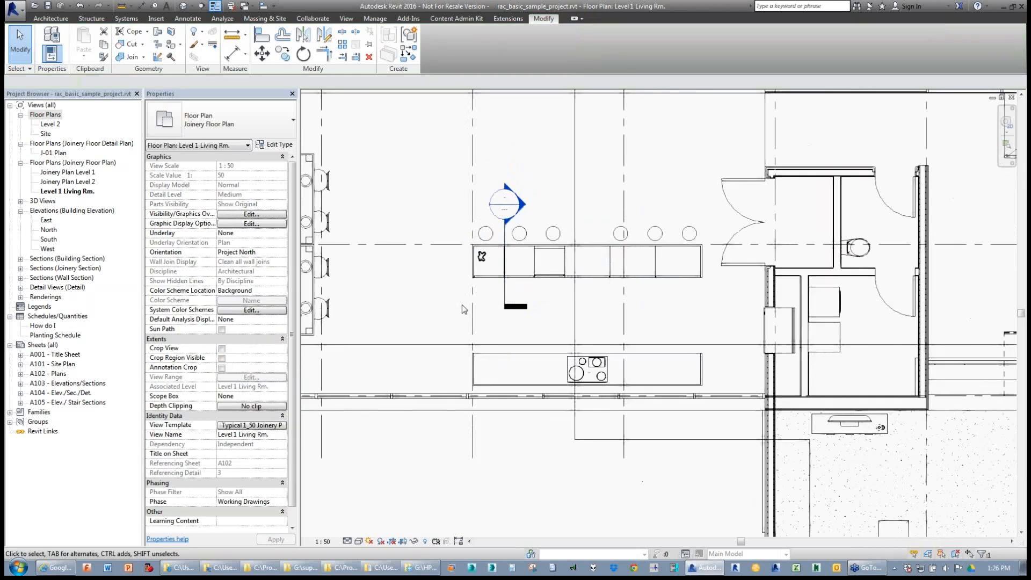
click(505, 298)
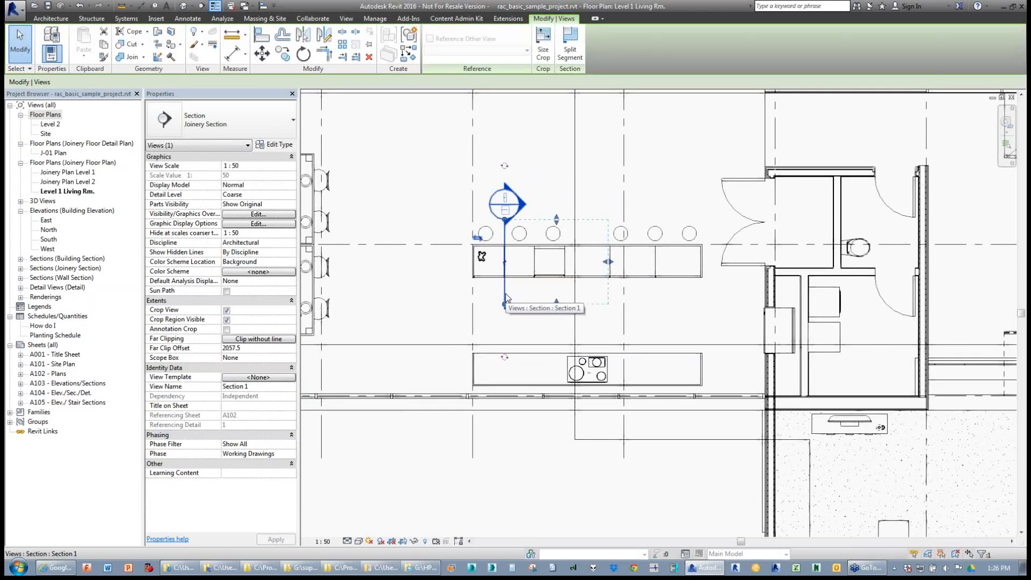
scroll(506, 298, up, 2)
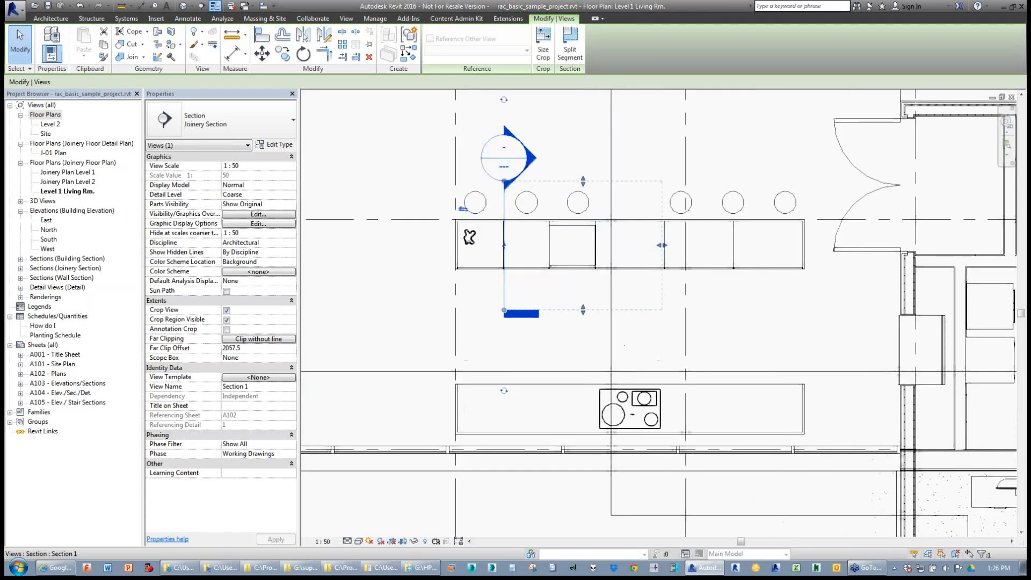
click(254, 235)
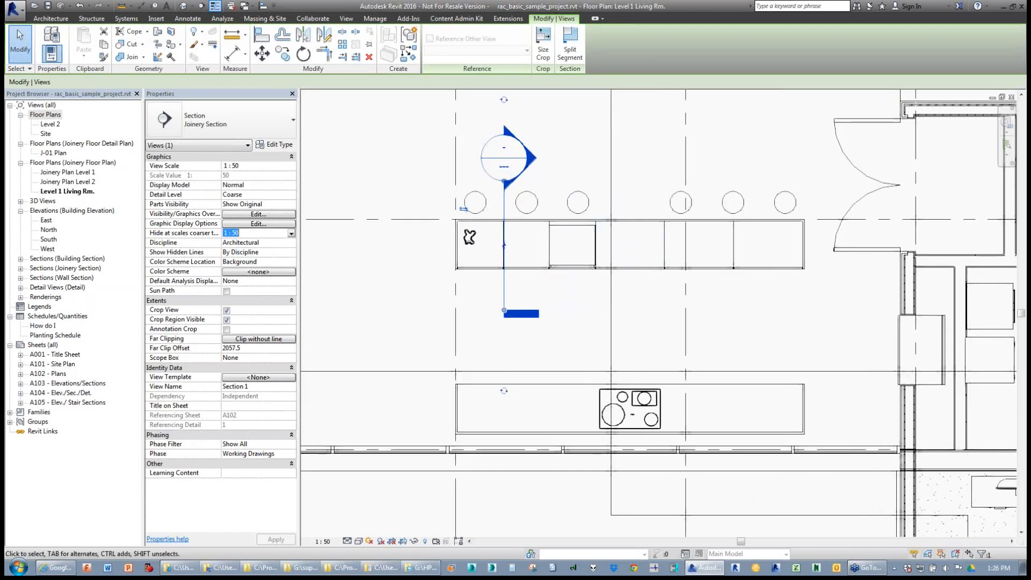
click(322, 541)
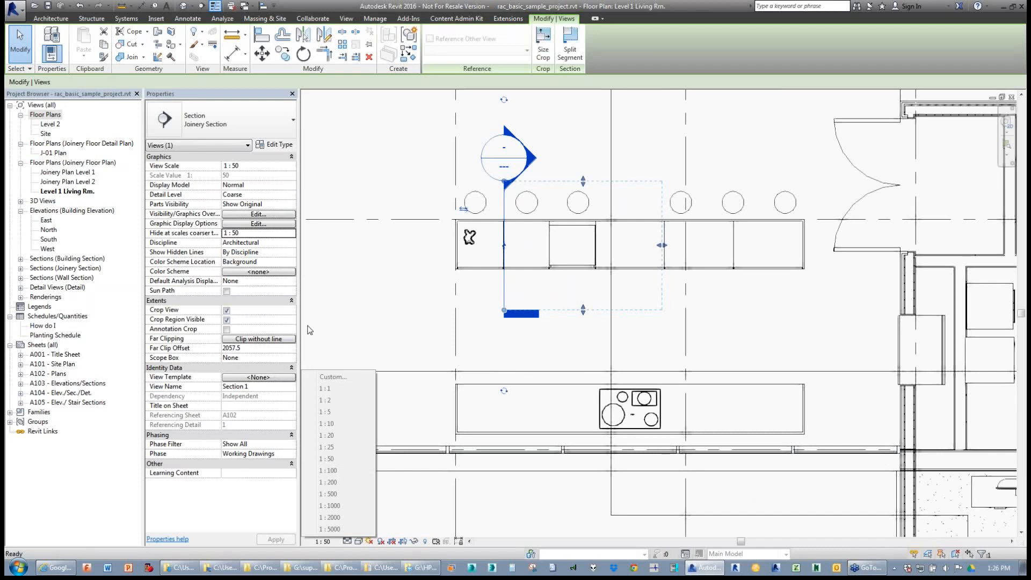
click(340, 330)
- Set the Level 1 Living Rm. plan's view template to <None> and its scale to 1:100, and close the view
click(275, 427)
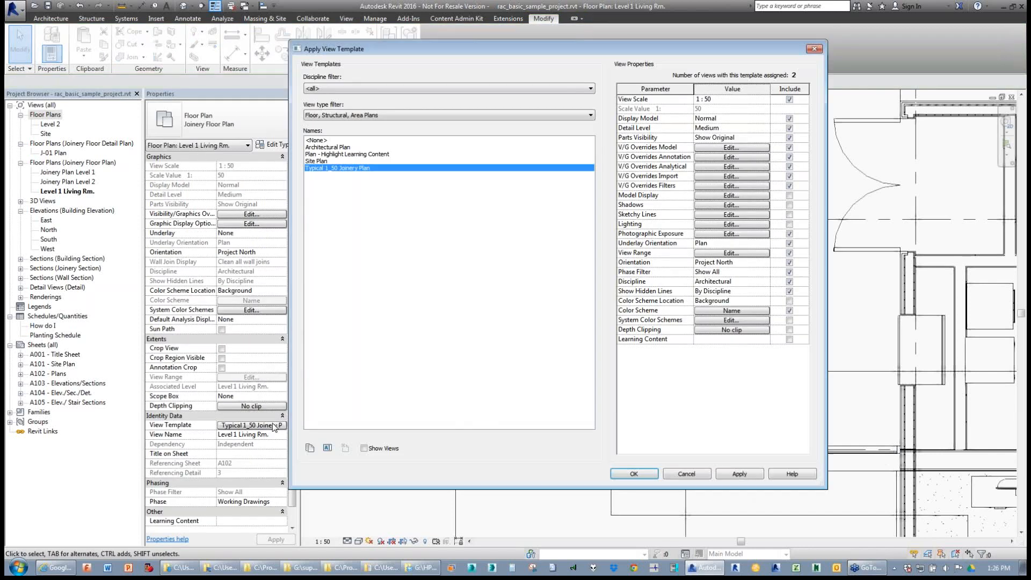
click(322, 140)
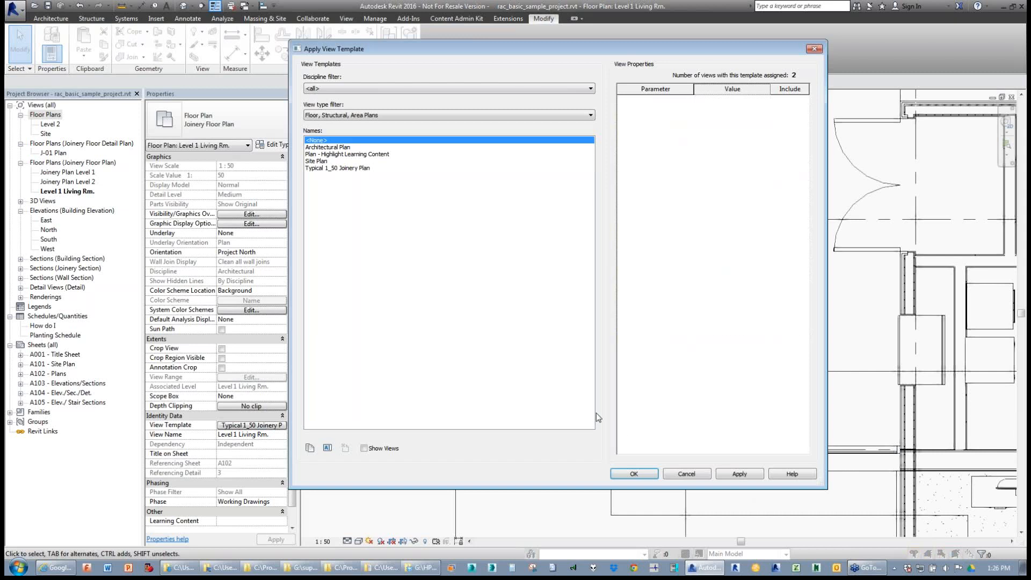
click(633, 473)
click(322, 542)
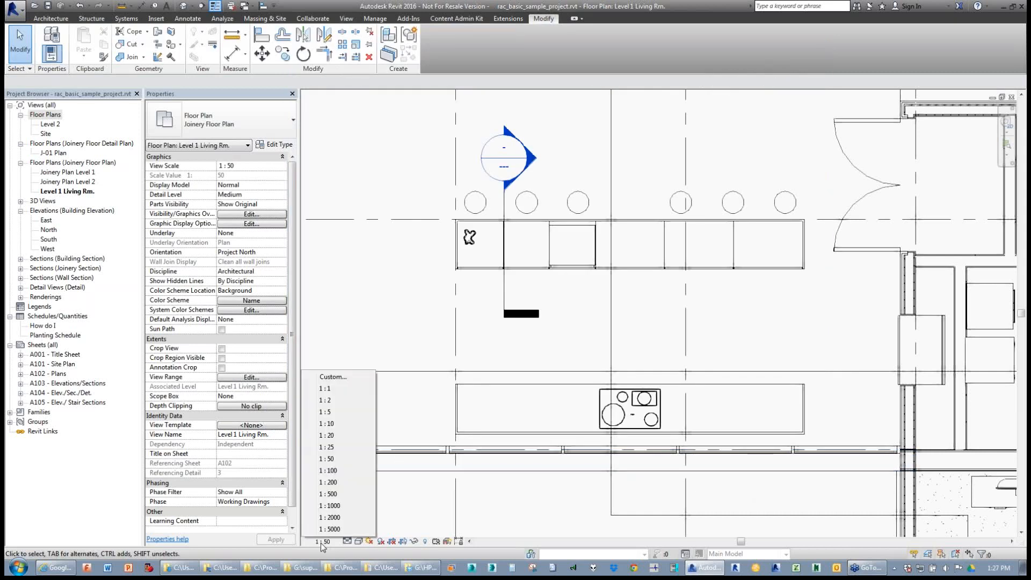
click(333, 470)
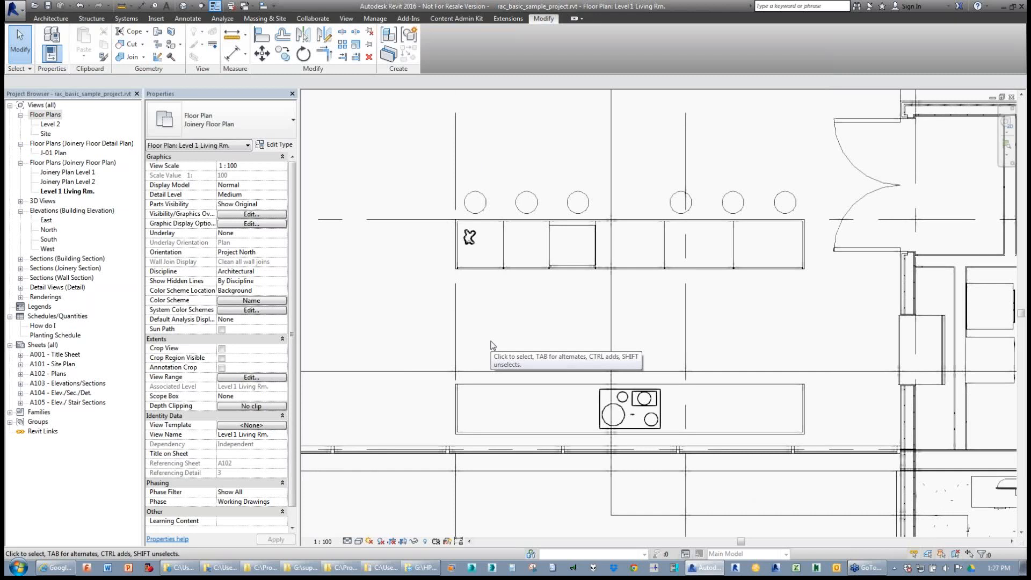
click(1012, 96)
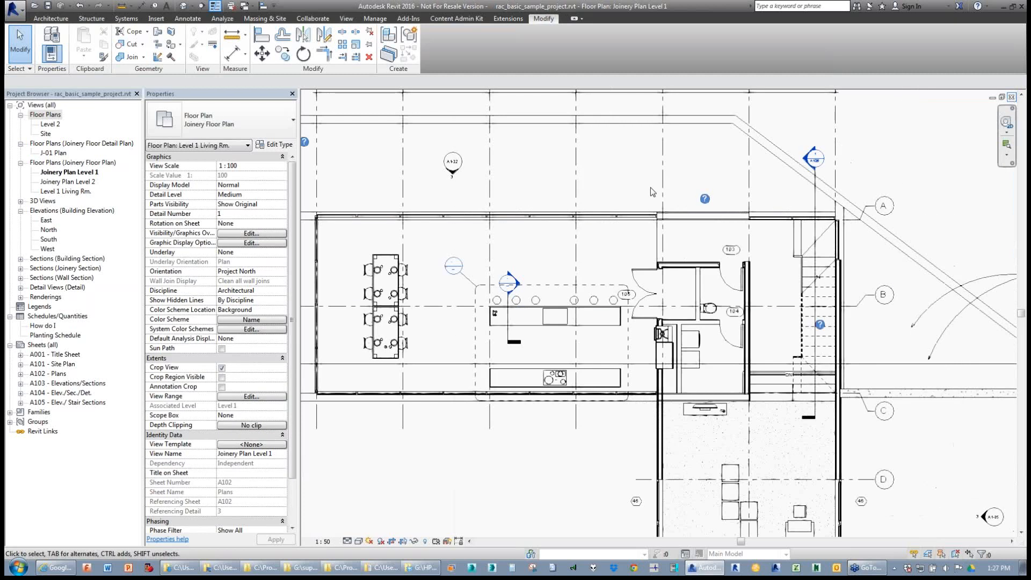
- Review the joinery section's coarser-scale hiding limit in Joinery Plan Level 1 and break its section line across the island counter
scroll(513, 327, up, 5)
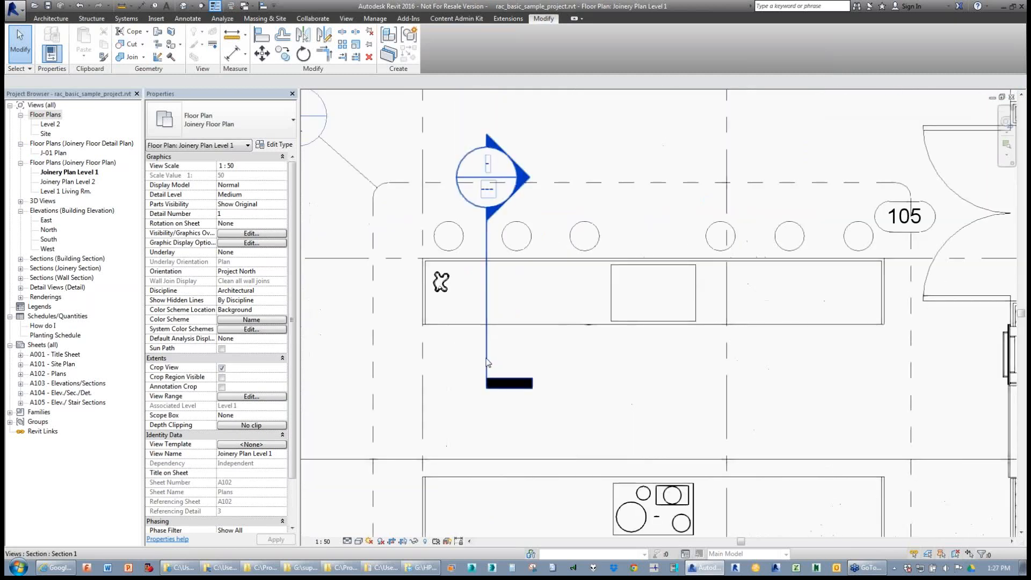
click(487, 363)
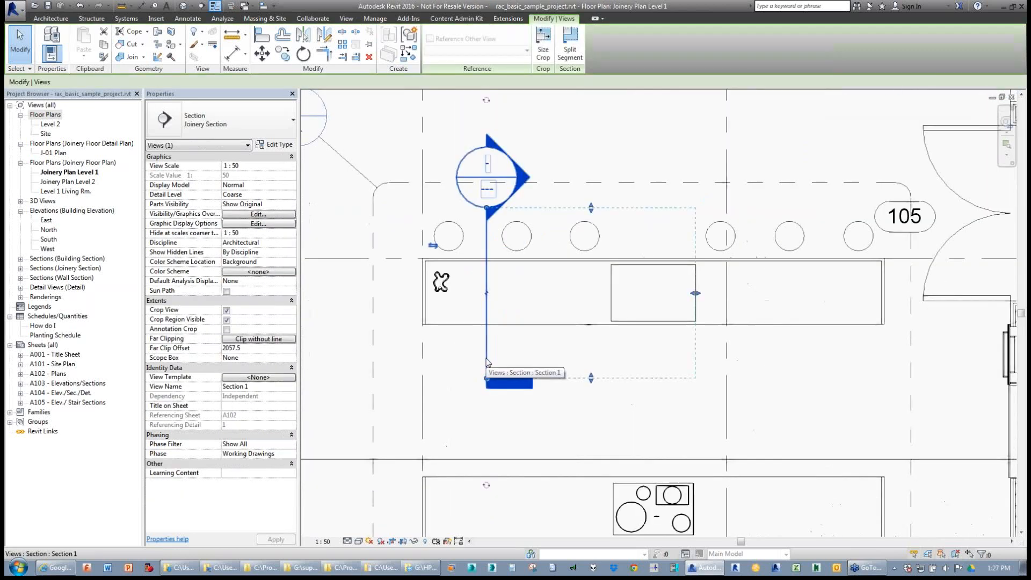
click(248, 233)
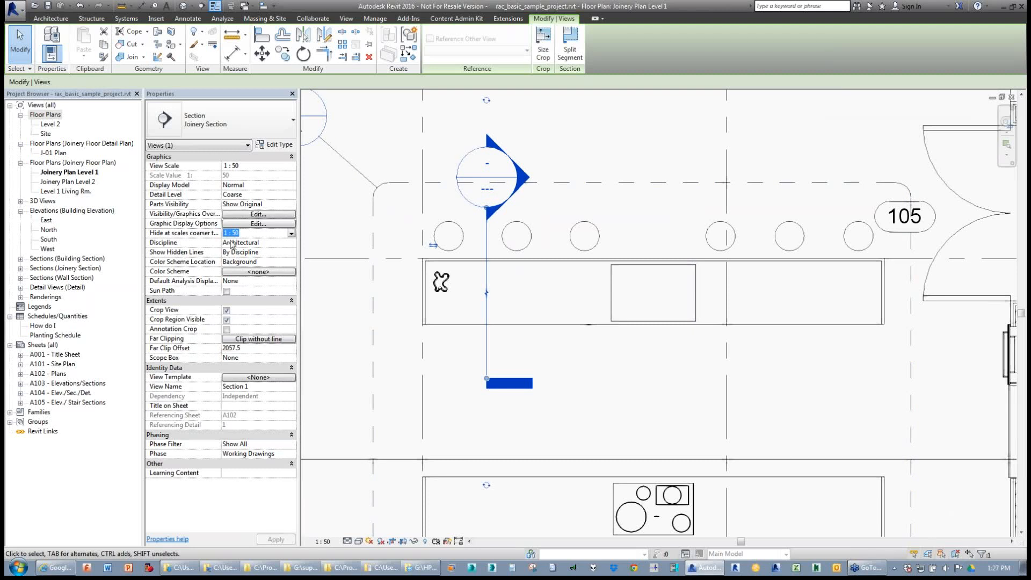
mouse_move(246, 235)
mouse_down()
mouse_move(201, 235)
mouse_move(243, 235)
mouse_move(228, 234)
mouse_up()
click(248, 235)
click(237, 234)
click(253, 244)
click(210, 236)
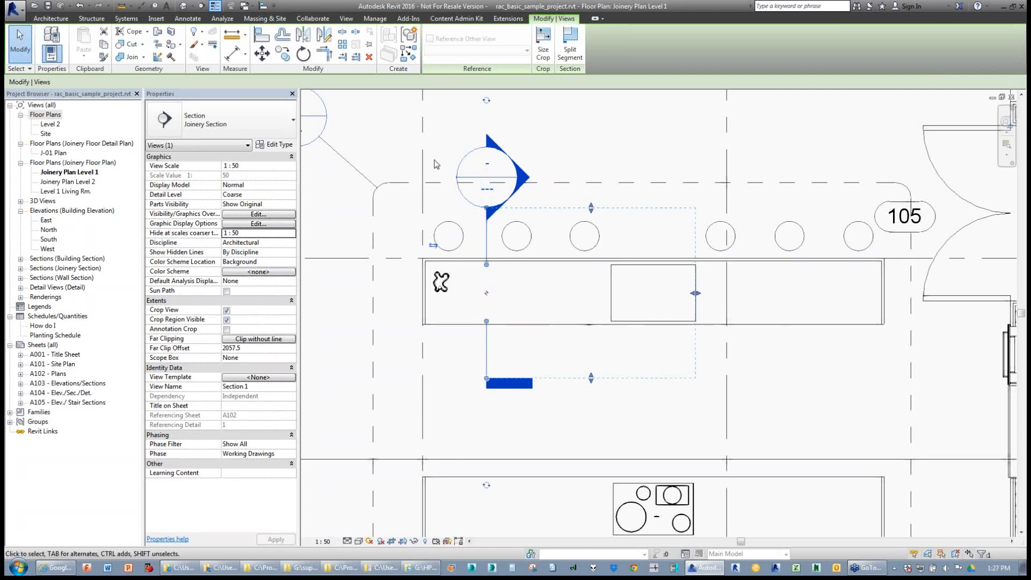
key(Escape)
- Start a new elevation and duplicate its Building Elevation type as Joinery Elevation
click(346, 19)
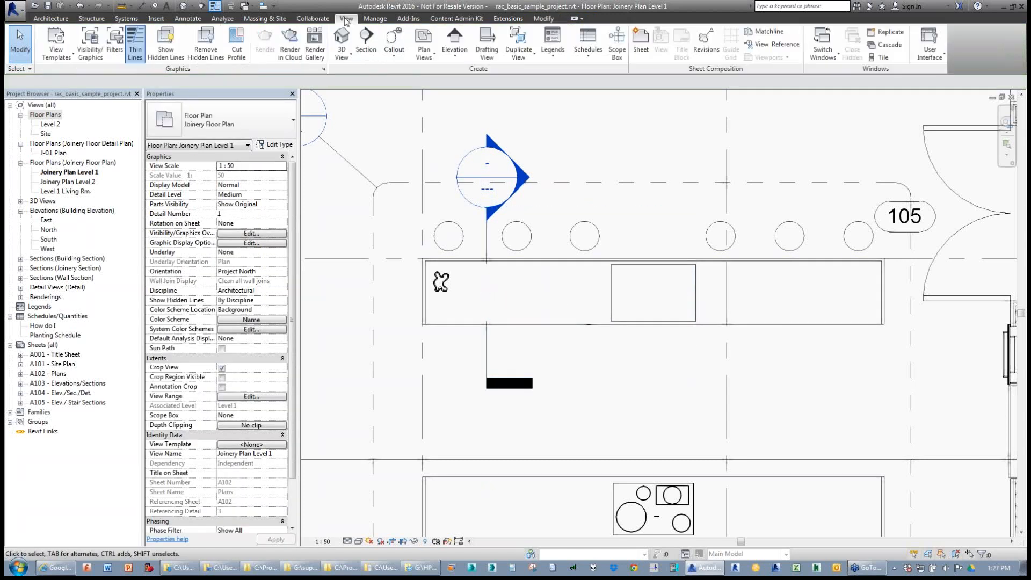
click(454, 56)
click(454, 72)
click(279, 146)
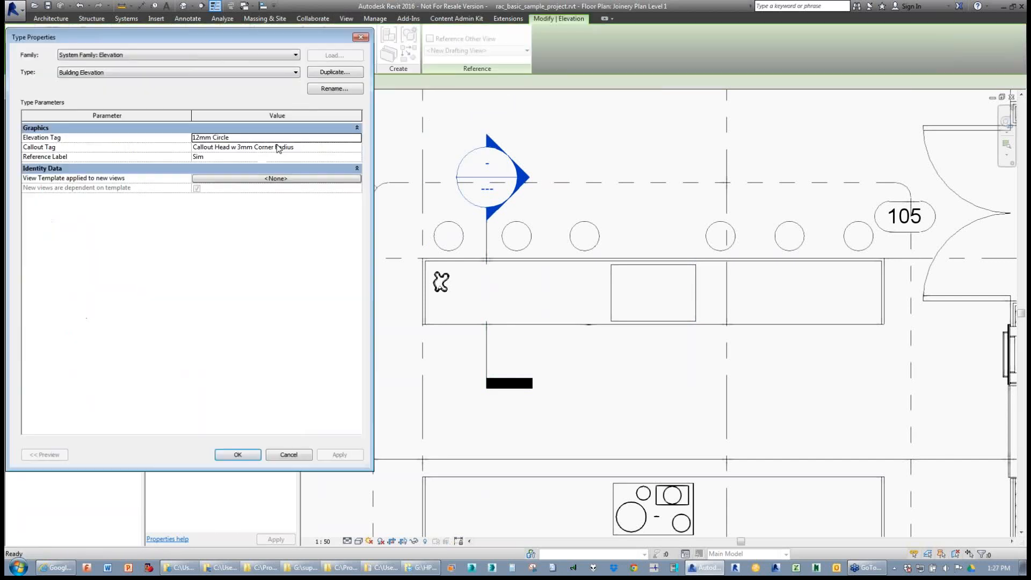
click(321, 73)
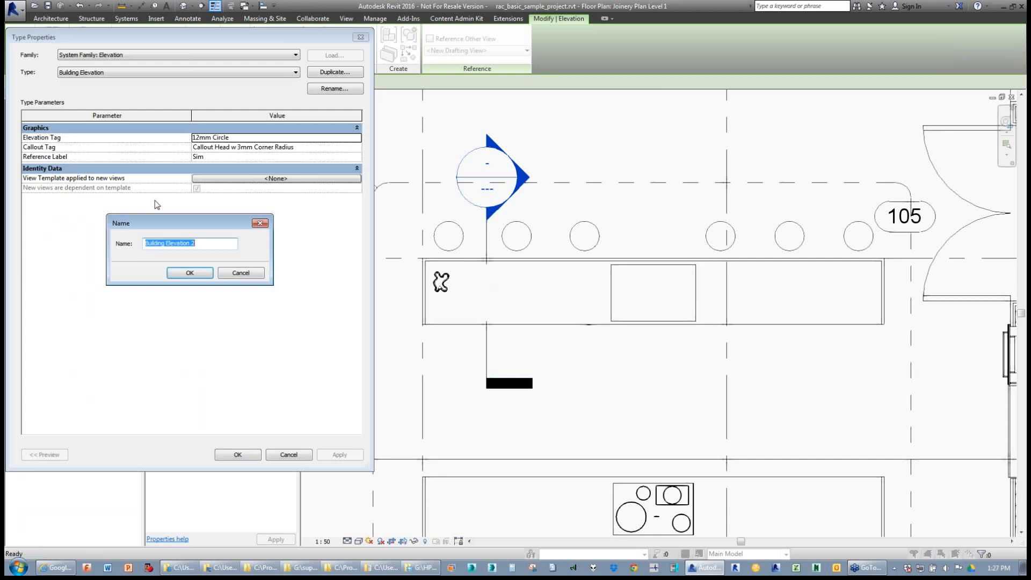
double_click(155, 243)
text(Joinery)
click(194, 272)
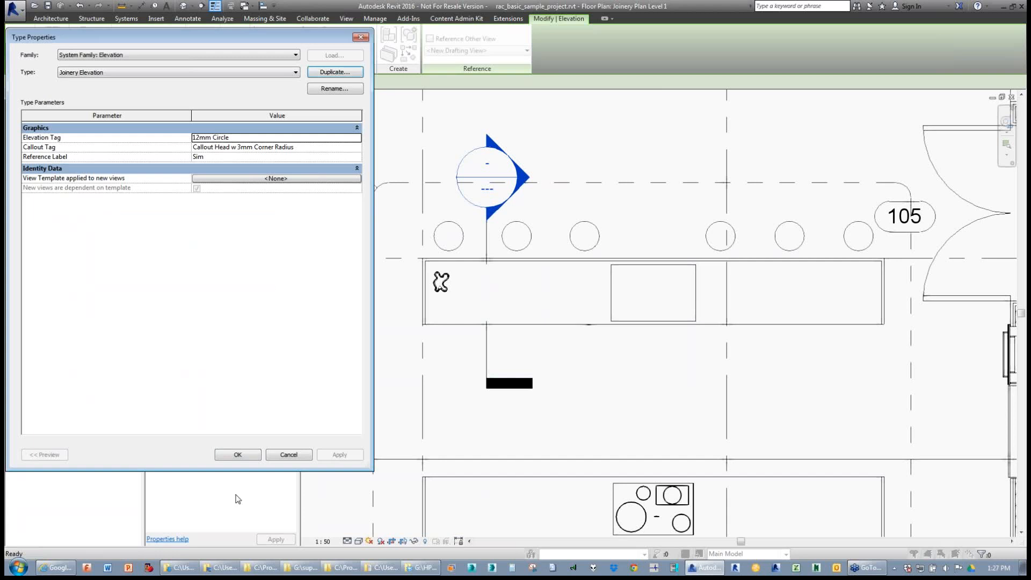
click(237, 455)
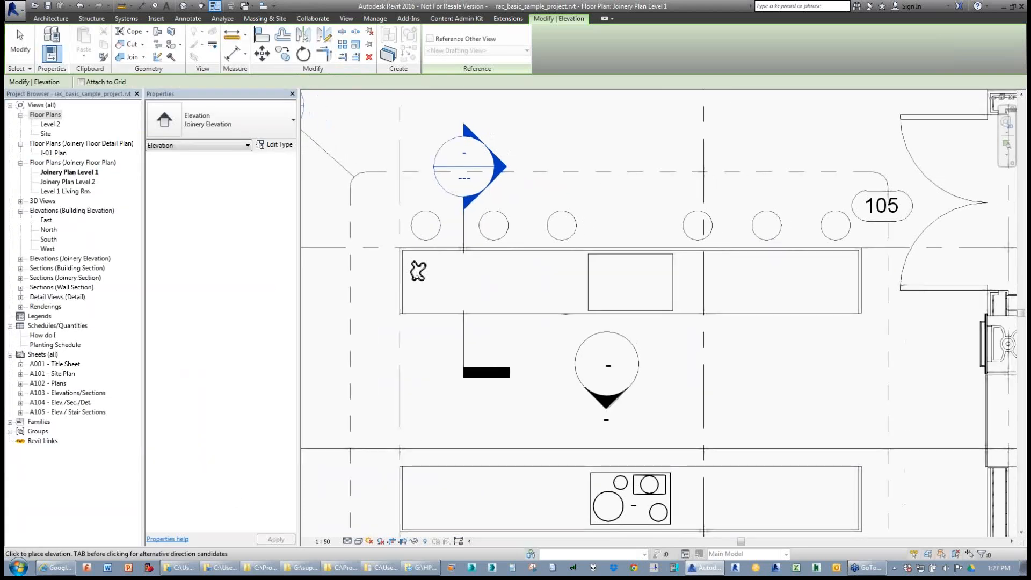
- Place a Joinery Elevation marker between the two kitchen counters, add a second view facing the island, and select that view's arrow
key(Escape)
click(582, 355)
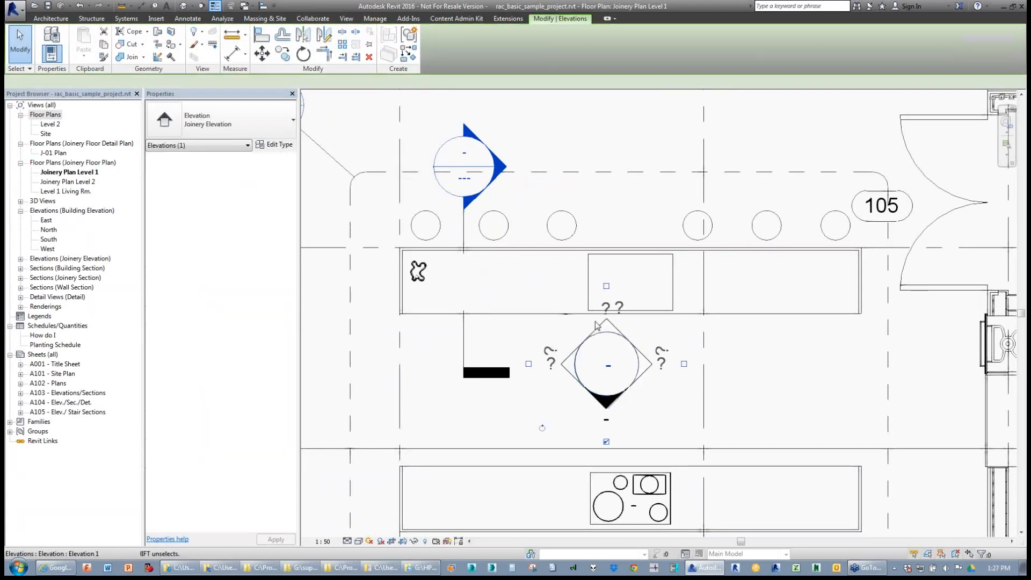
key(Escape)
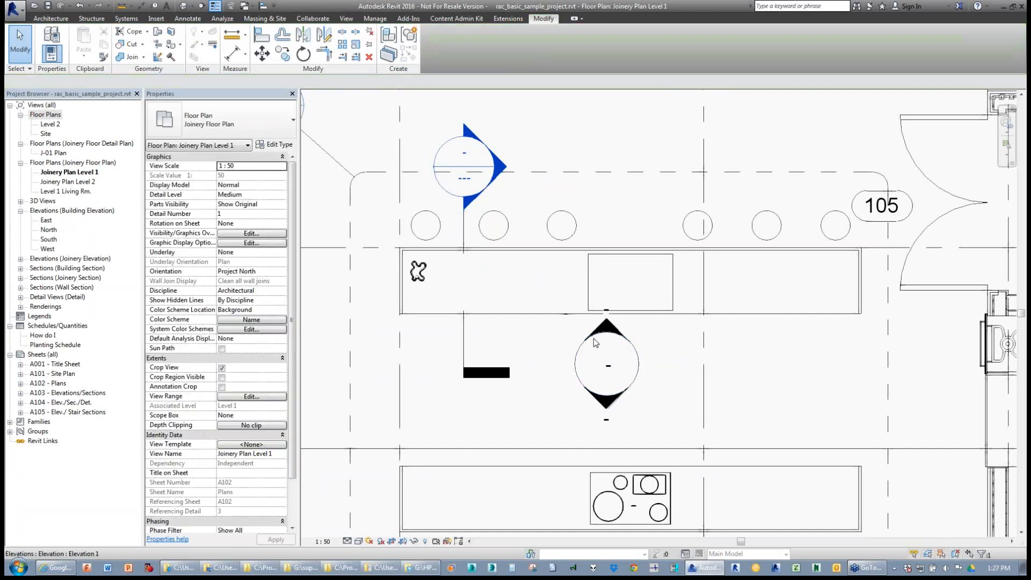
click(595, 342)
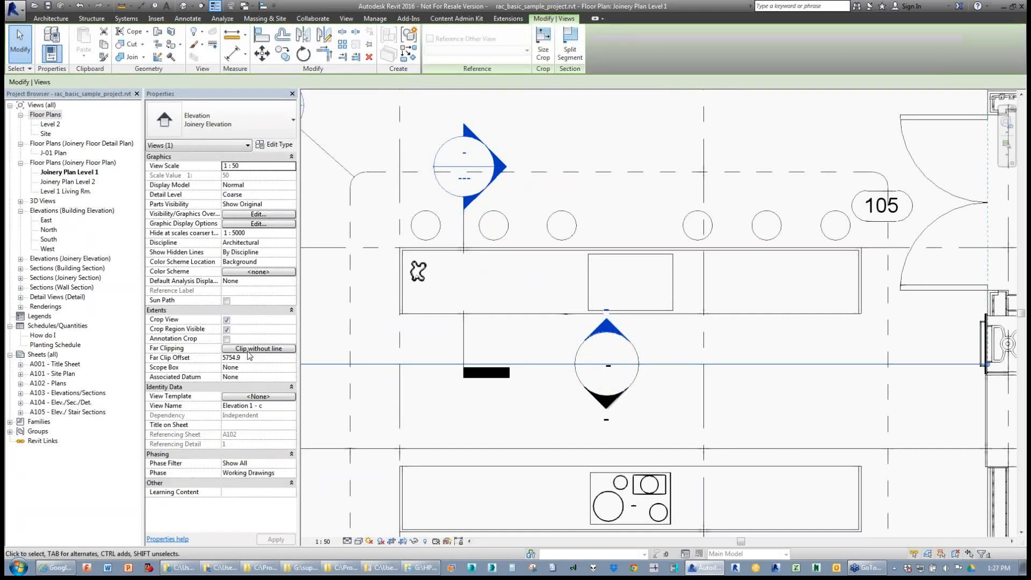
- Set the island-facing joinery elevation to hide at scales coarser than 1:50
click(254, 233)
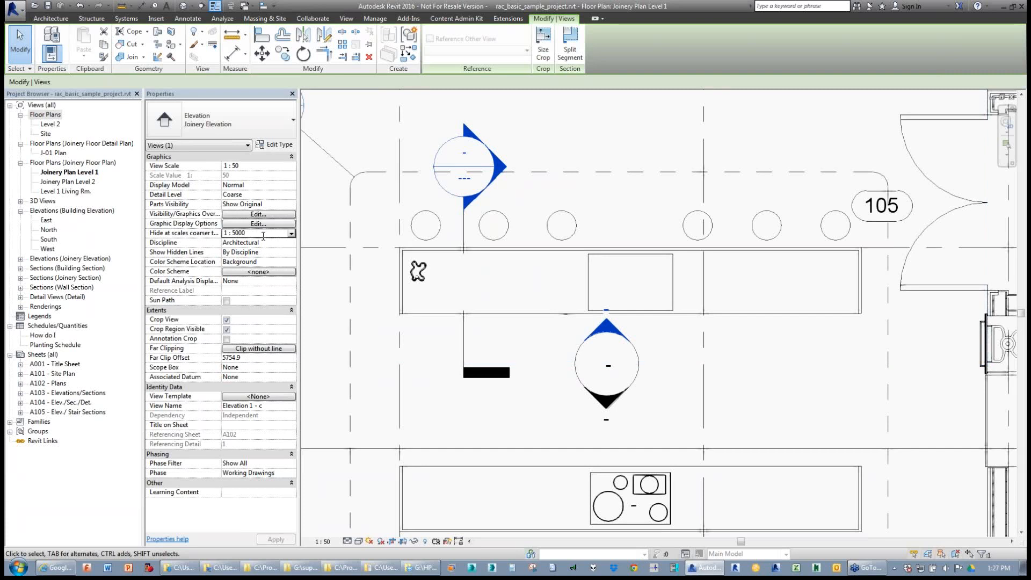
click(292, 234)
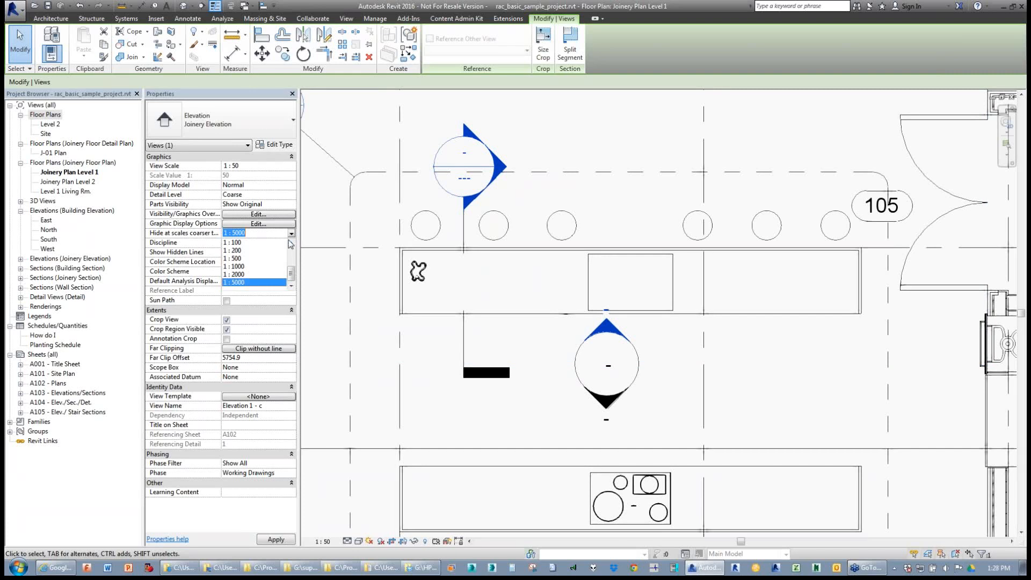
click(291, 243)
click(291, 244)
click(291, 244)
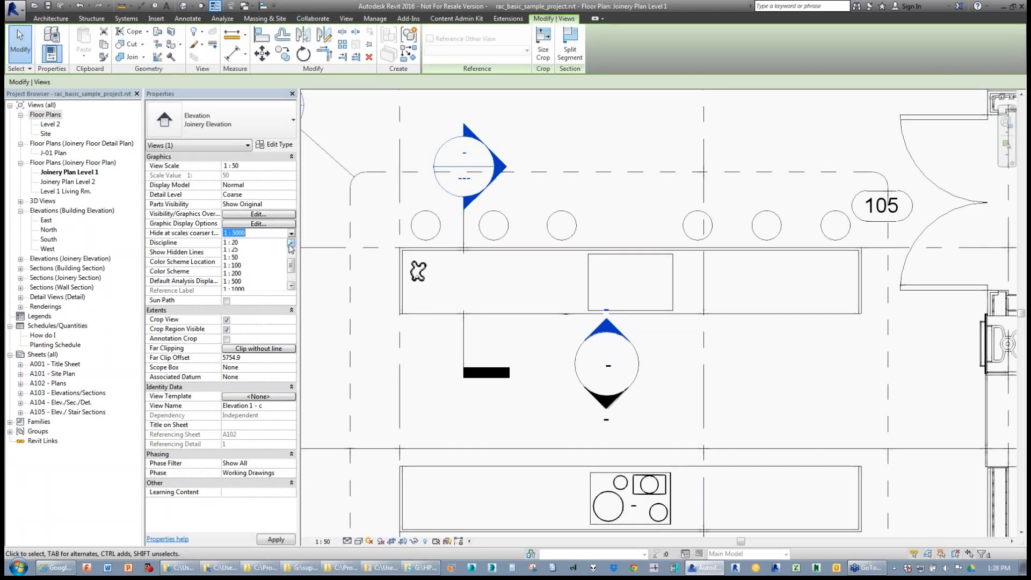
click(241, 259)
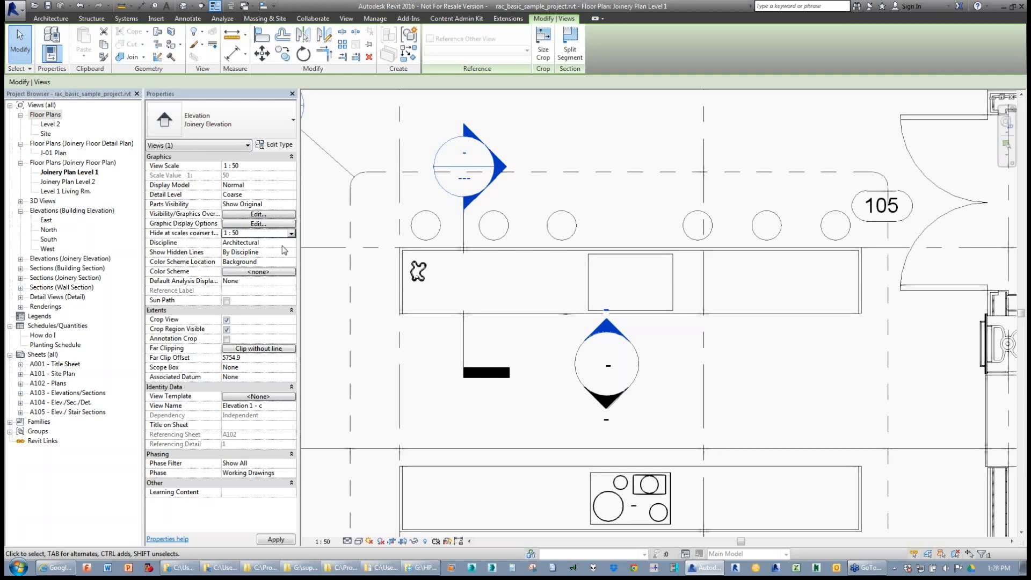
- Set the opposite joinery elevation, facing the cooktop counter, to hide at scales coarser than 1:50 as well
click(595, 398)
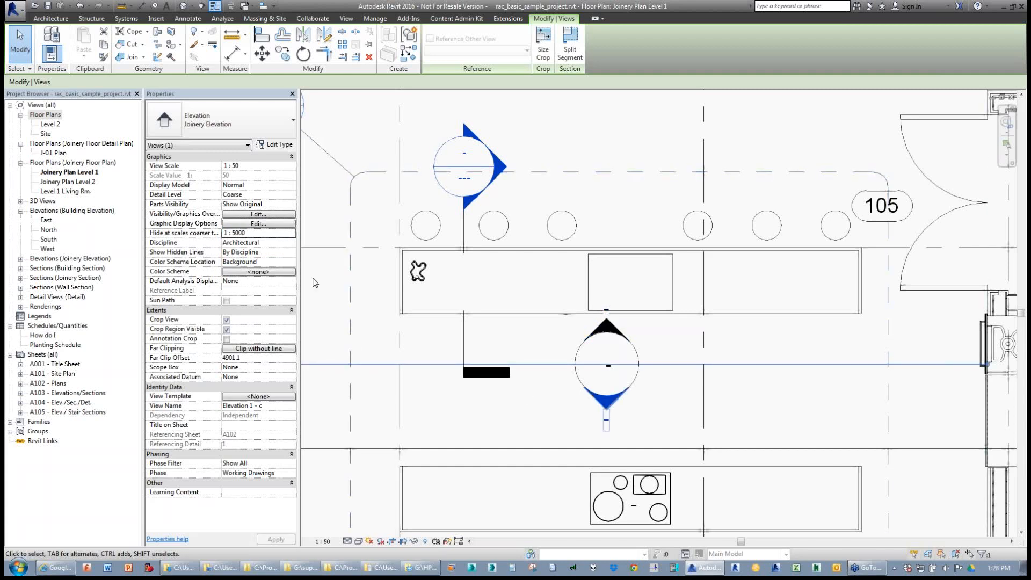
click(291, 233)
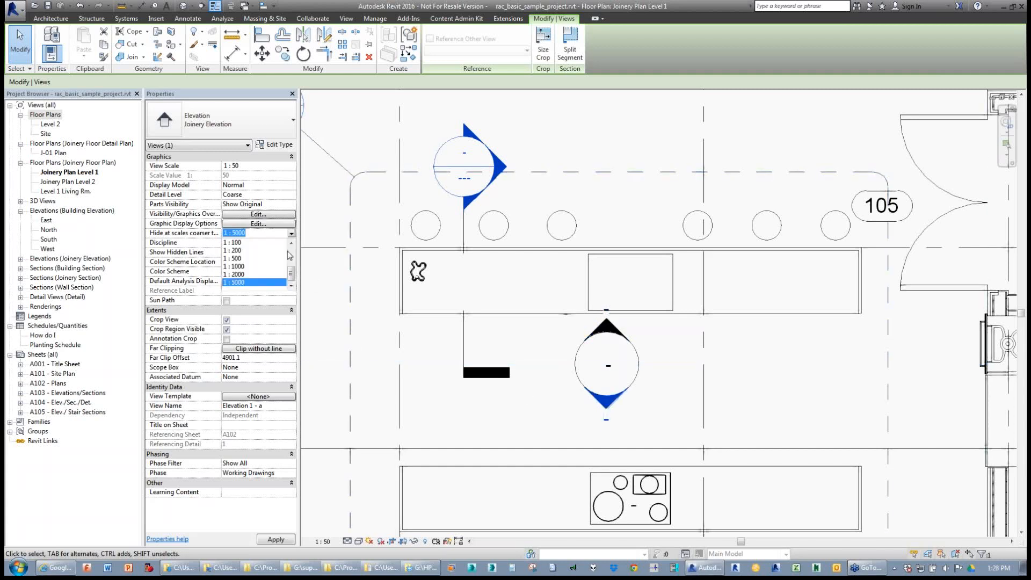
click(291, 243)
click(237, 259)
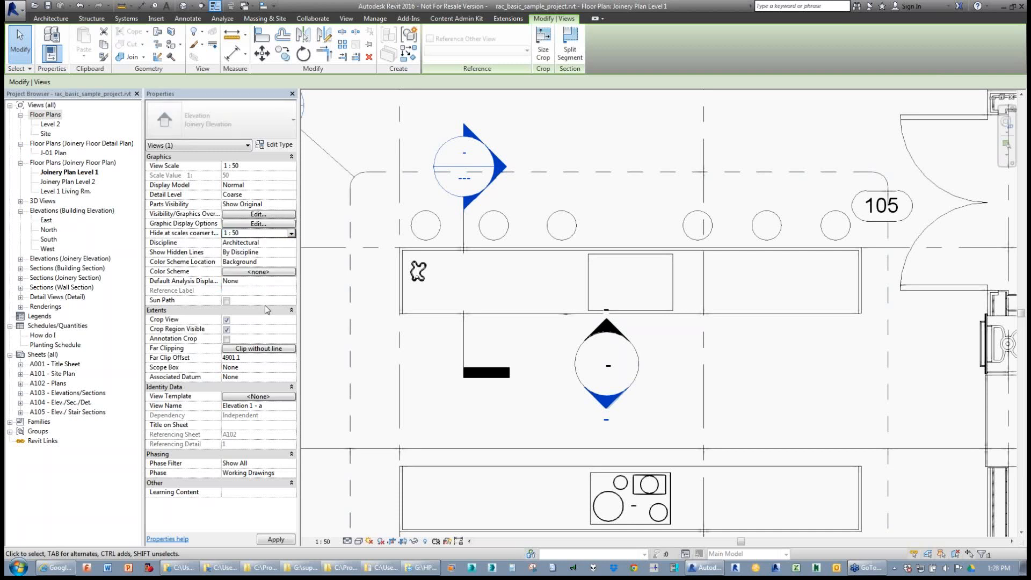
click(498, 400)
- Shorten the island-facing elevation's view line to just past the island's east end and pull its far clip in to the island
scroll(561, 358, down, 3)
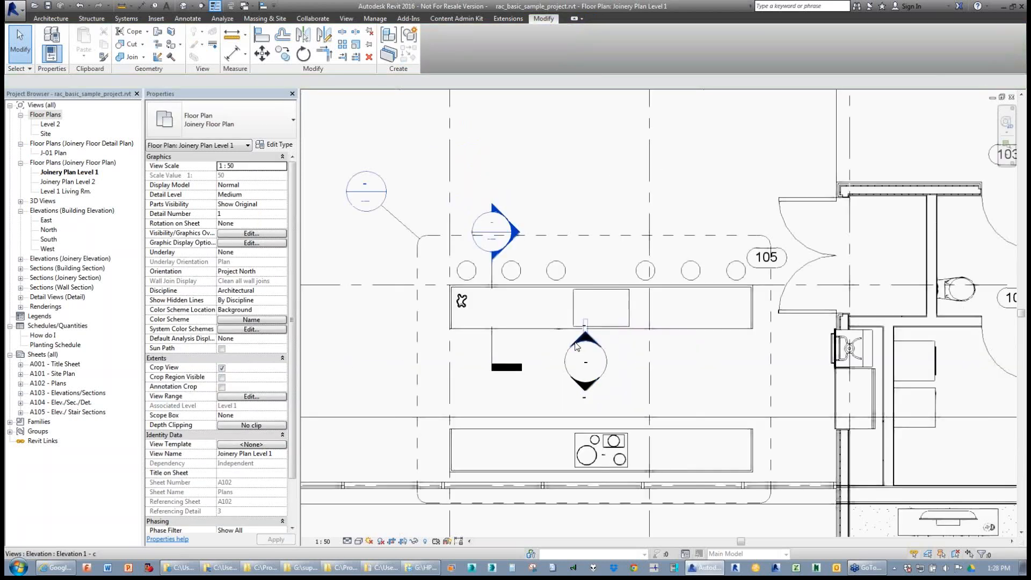
click(577, 344)
scroll(576, 347, up, 1)
scroll(576, 348, down, 2)
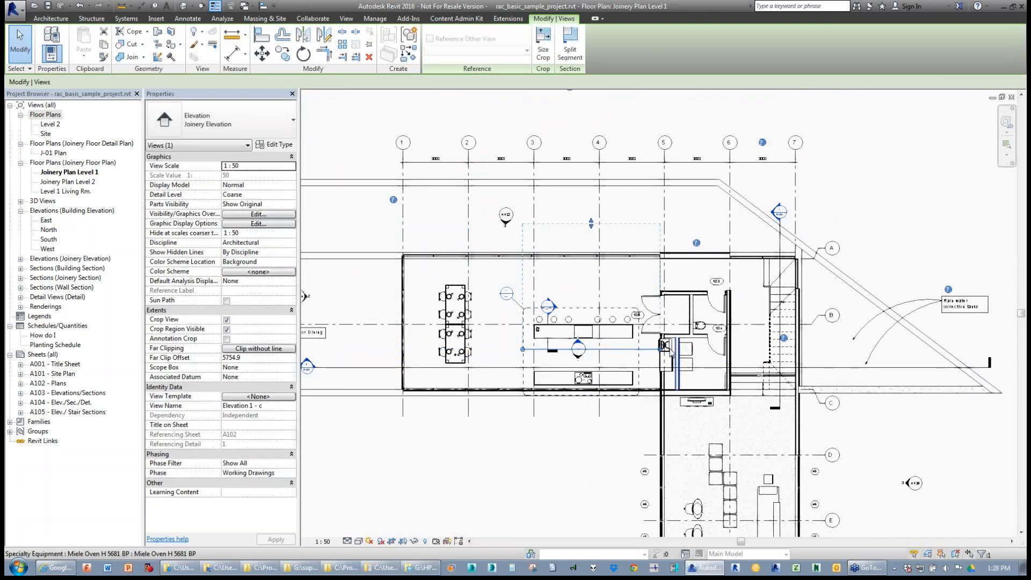
drag(661, 349, 639, 349)
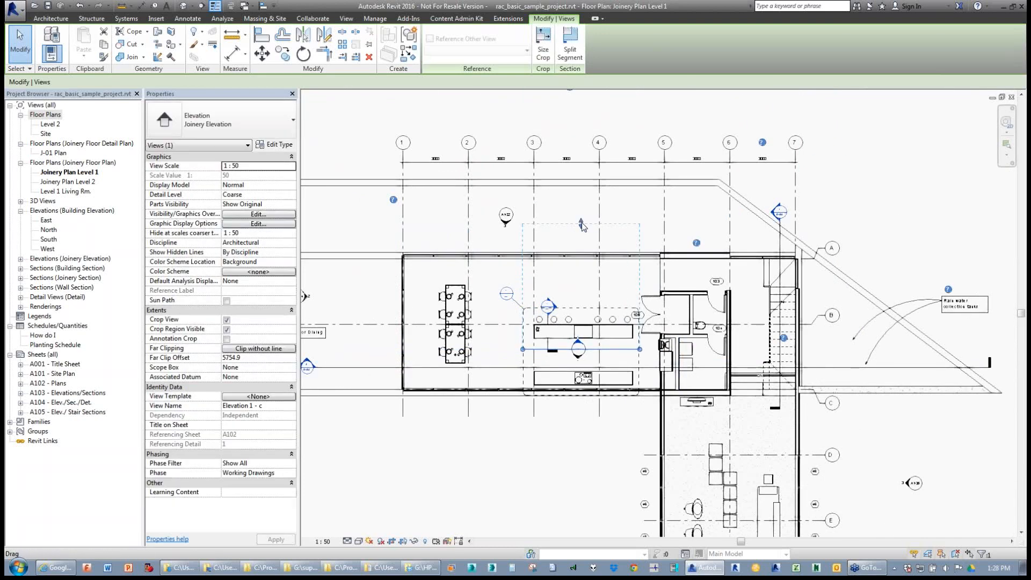
drag(581, 223, 588, 322)
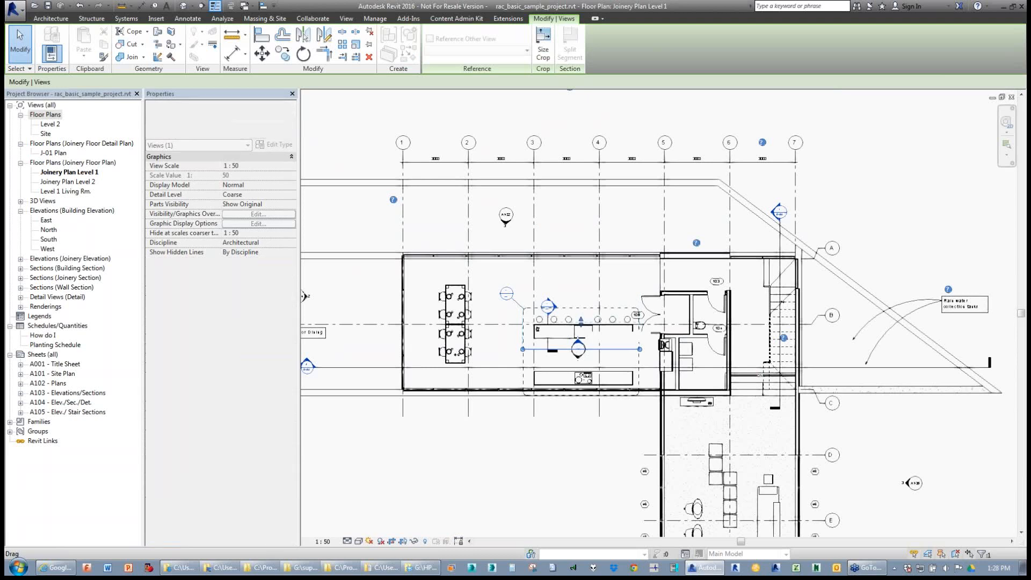
scroll(570, 362, up, 2)
click(551, 326)
scroll(621, 330, up, 2)
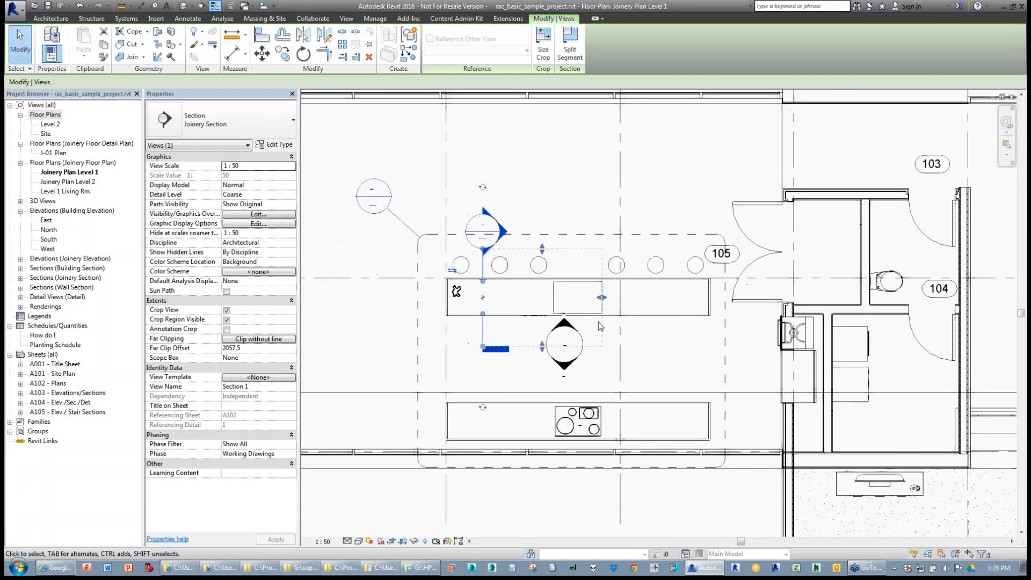
drag(490, 300, 490, 300)
click(529, 335)
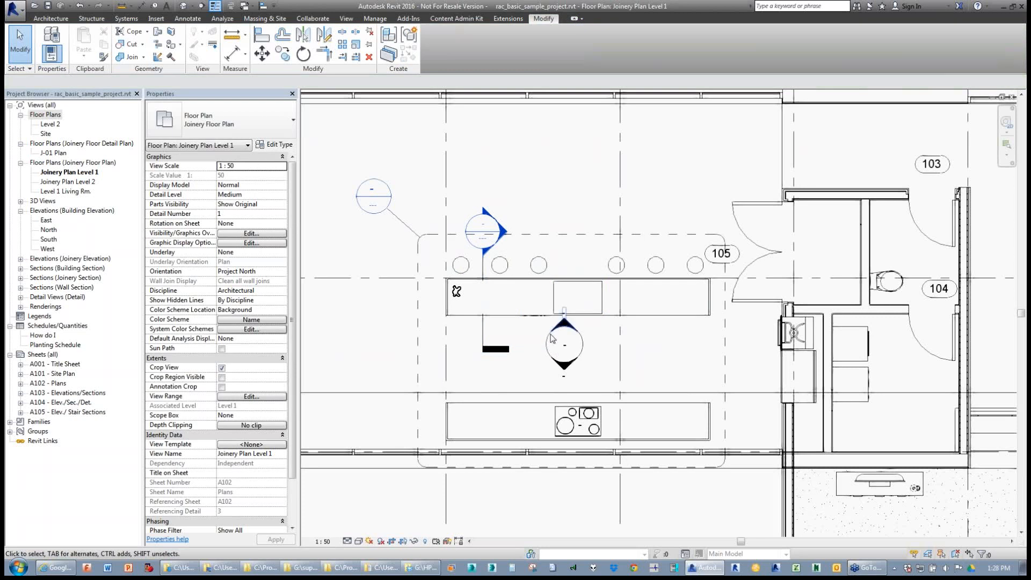
- Open the Level 2 floor plan view
click(563, 326)
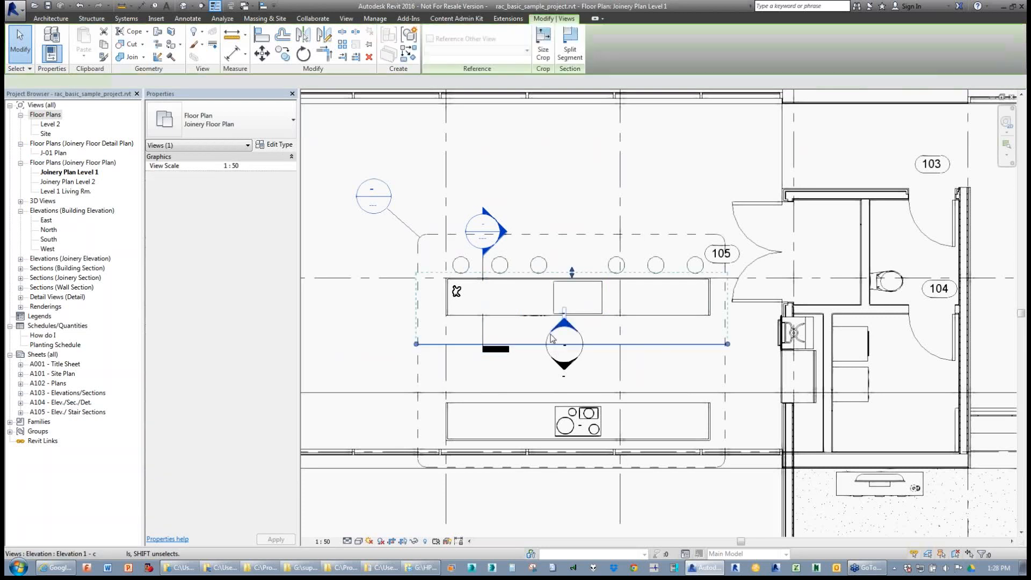
click(669, 365)
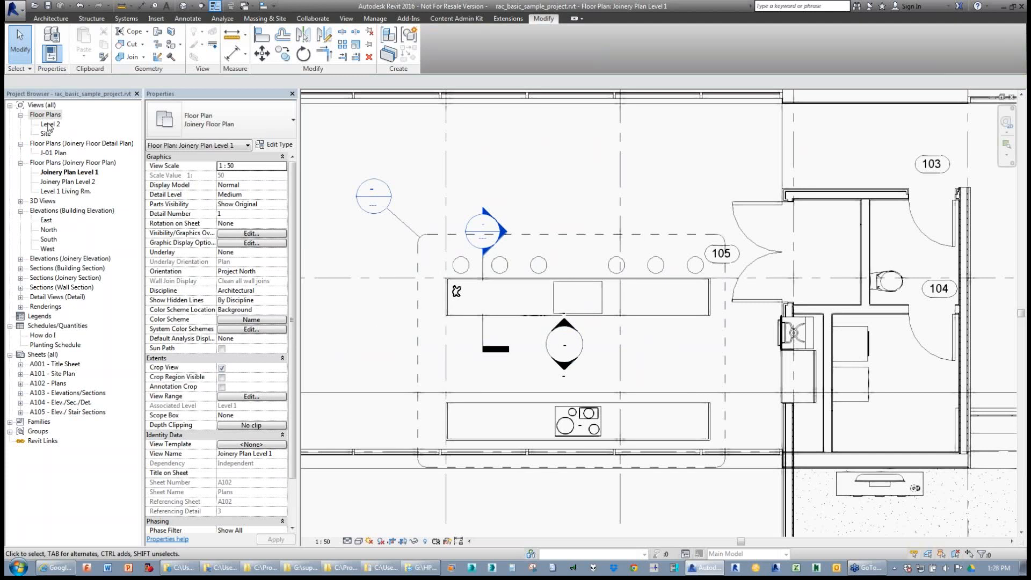
double_click(50, 124)
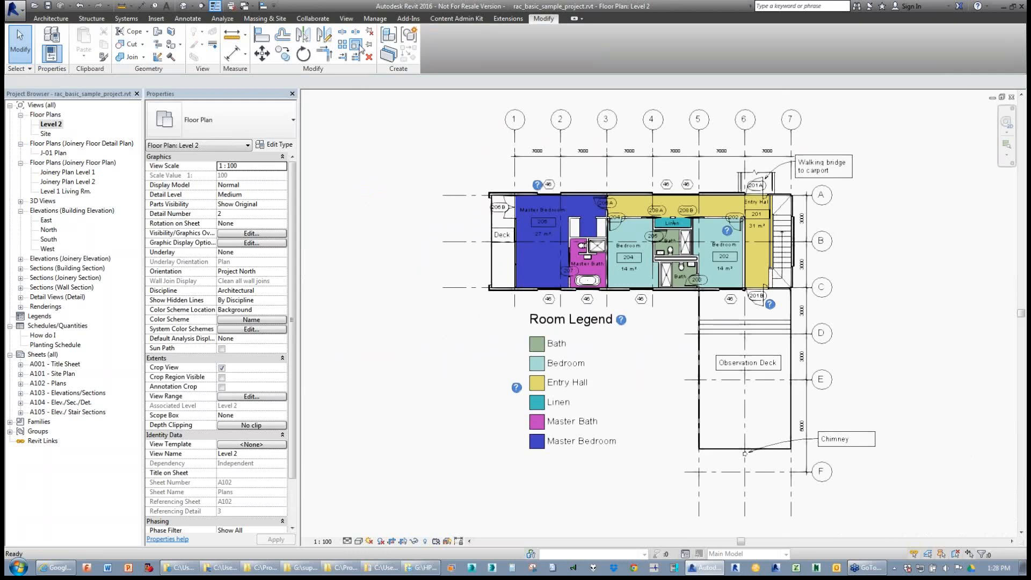
- Create a new plan view of type Floor Plan for the Level 1 Living Rm. level
click(346, 18)
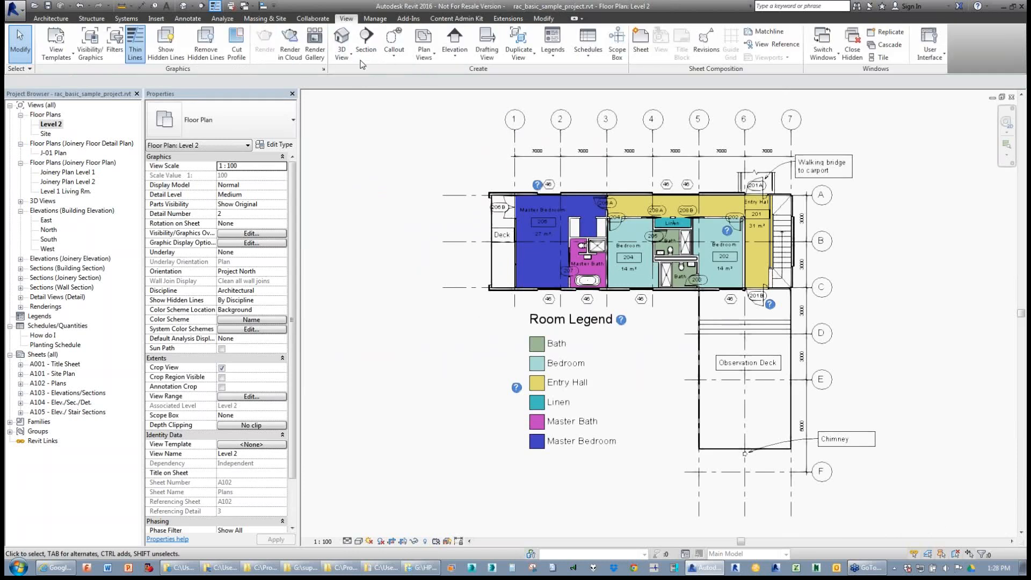
click(423, 57)
click(424, 76)
click(472, 193)
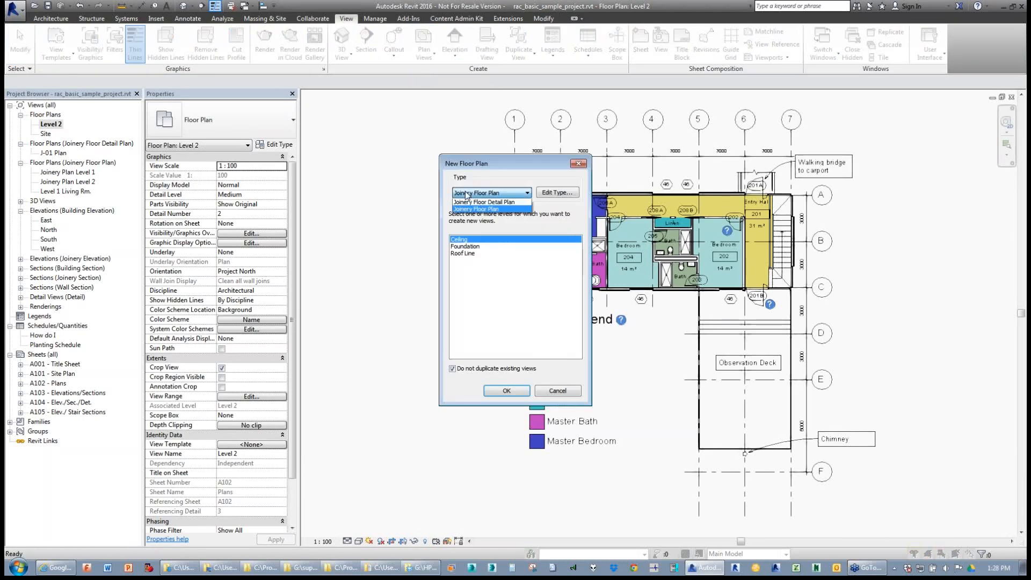
click(463, 204)
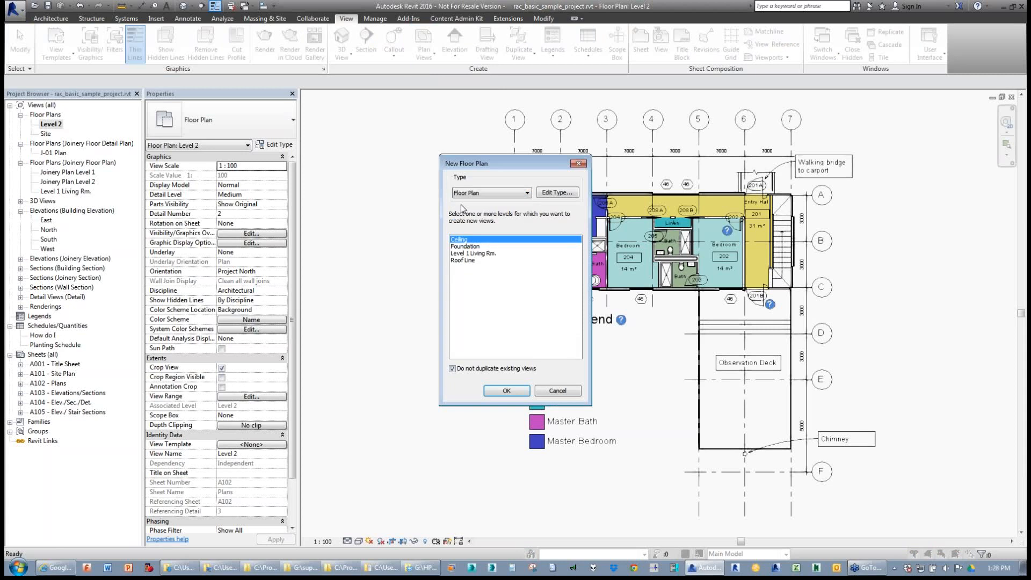
click(457, 261)
click(461, 252)
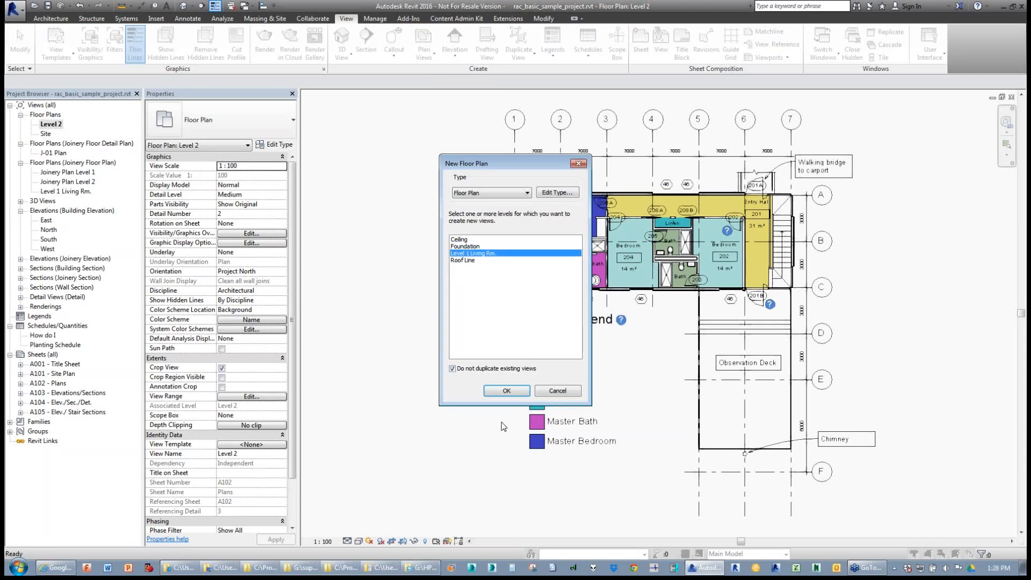
click(506, 391)
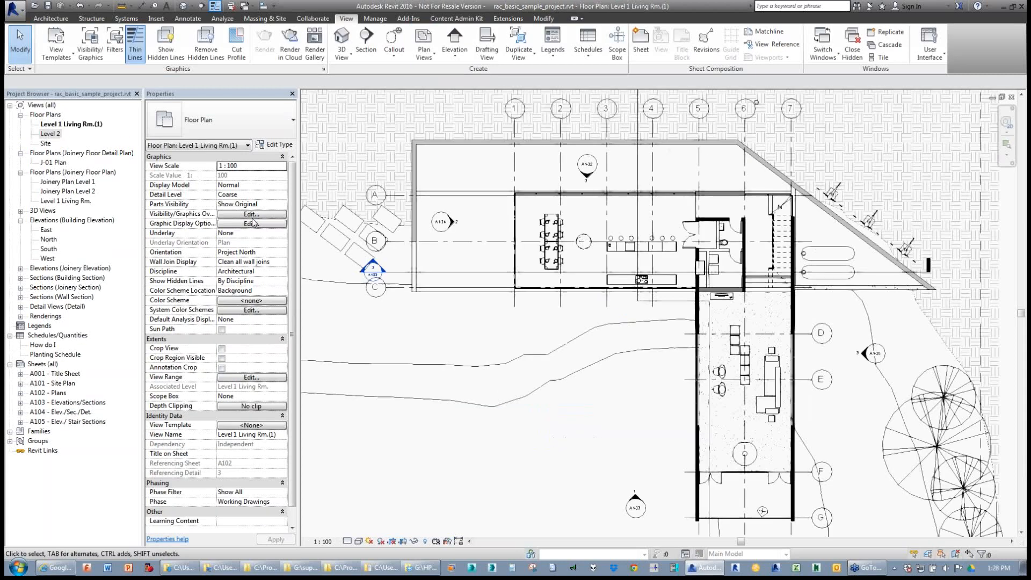
- Inspect the kitchen area in the new Level 1 Living Rm. plan, and close it together with the Level 2 plan
click(80, 125)
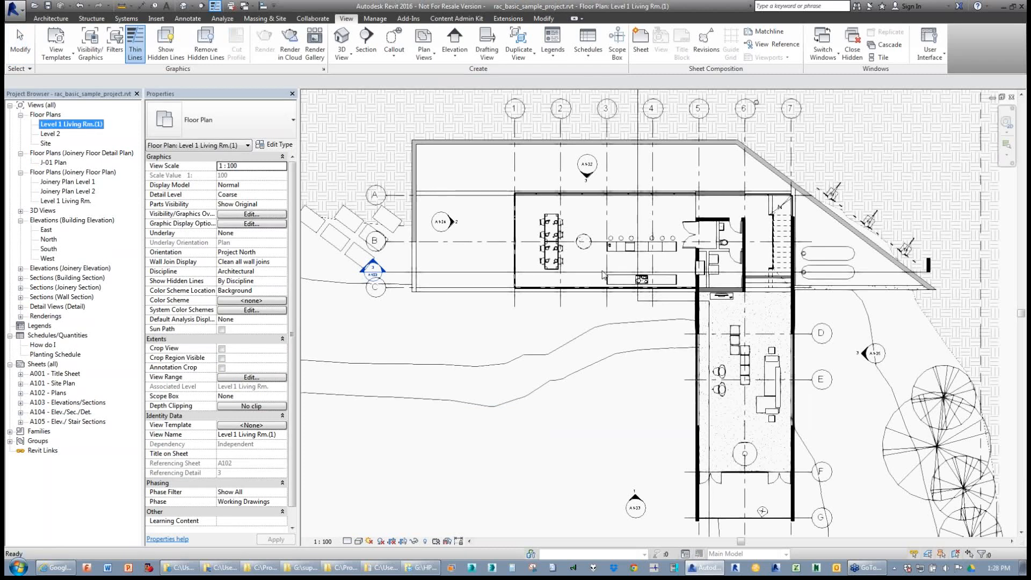
scroll(631, 255, up, 5)
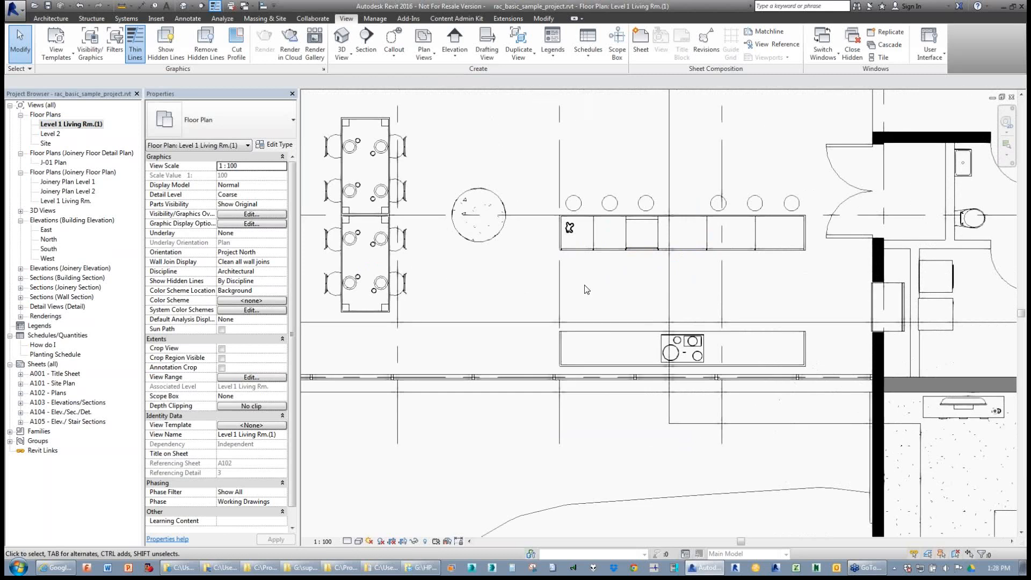
scroll(588, 290, down, 6)
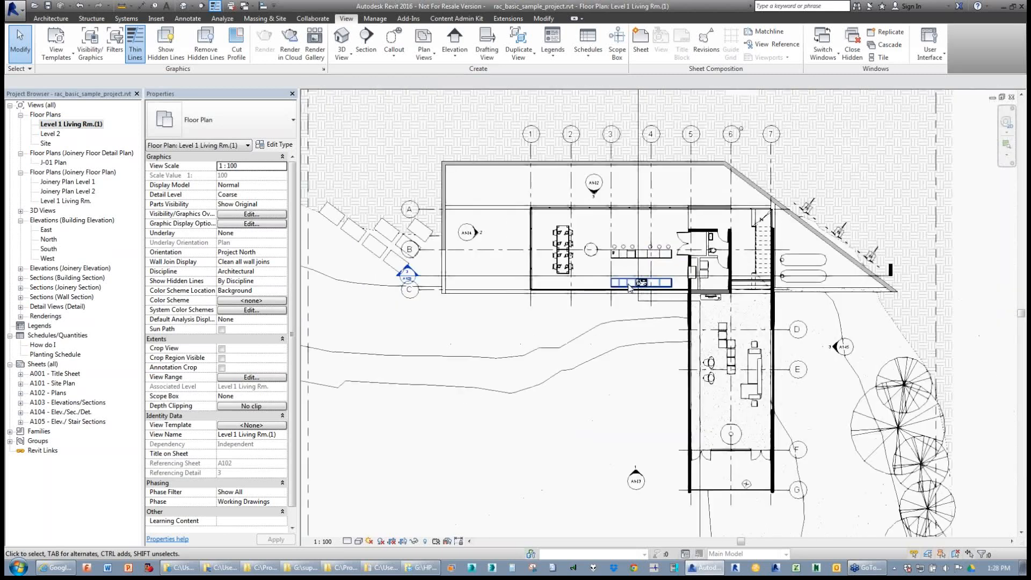
click(1011, 97)
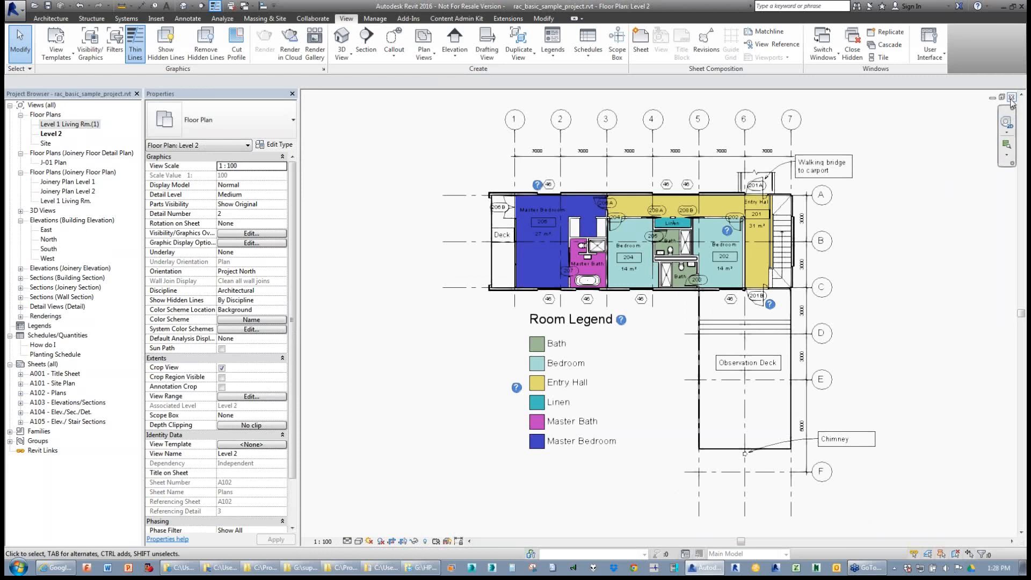
click(1011, 97)
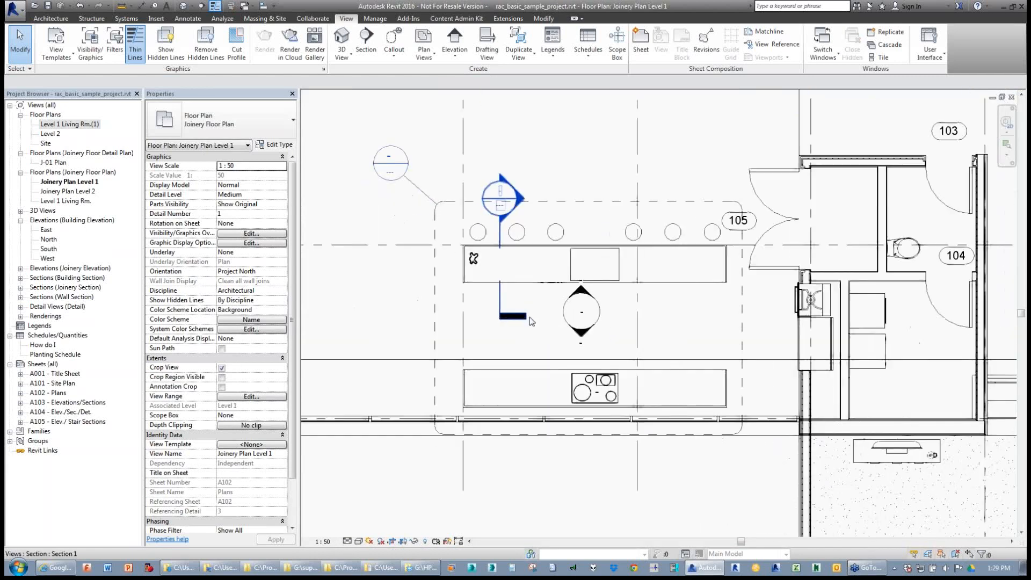
- Delete the kitchen island casework beside the row of stools in the Joinery Plan Level 1 view
scroll(530, 316, up, 3)
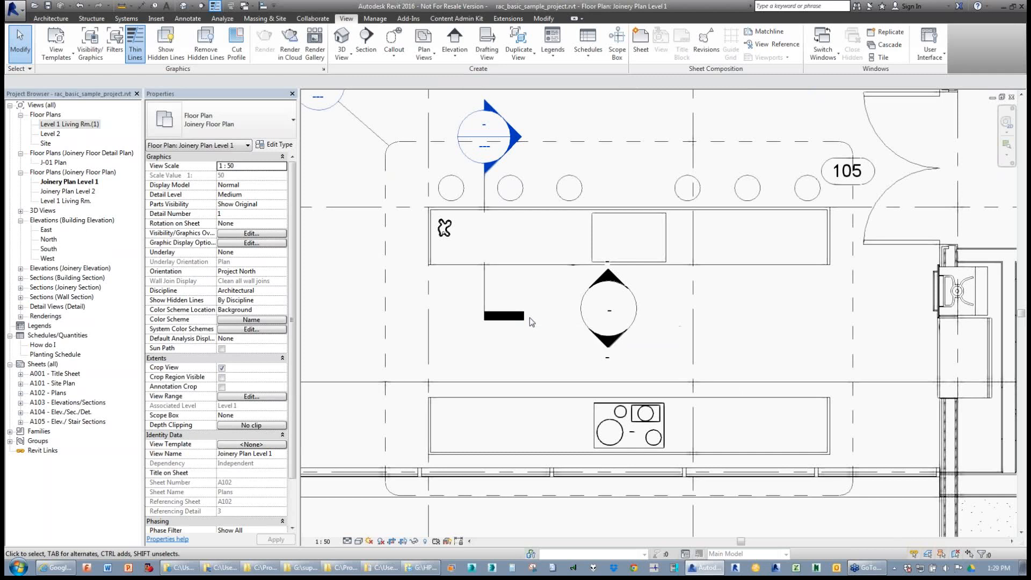
click(465, 272)
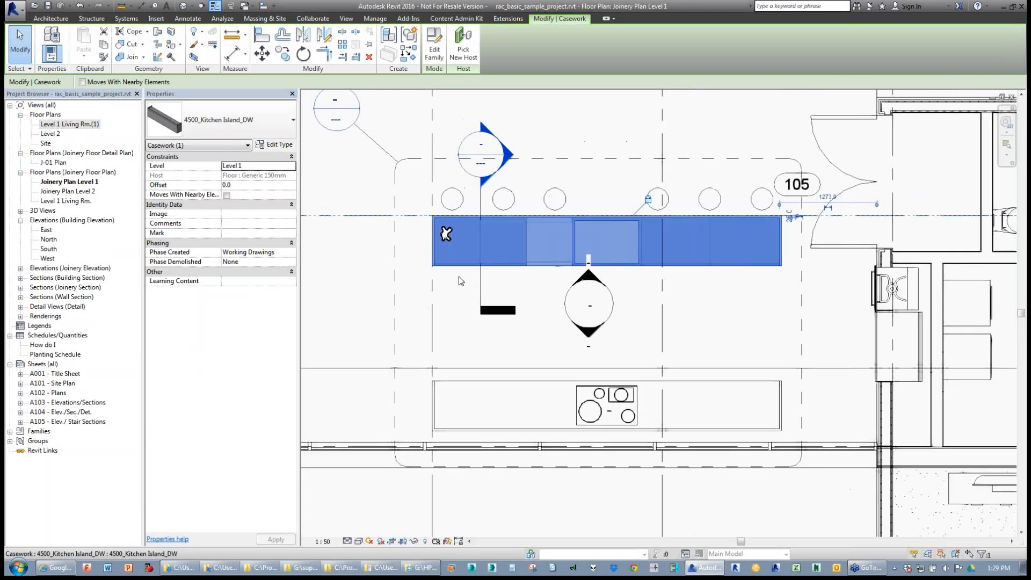
key(Escape)
scroll(461, 277, down, 2)
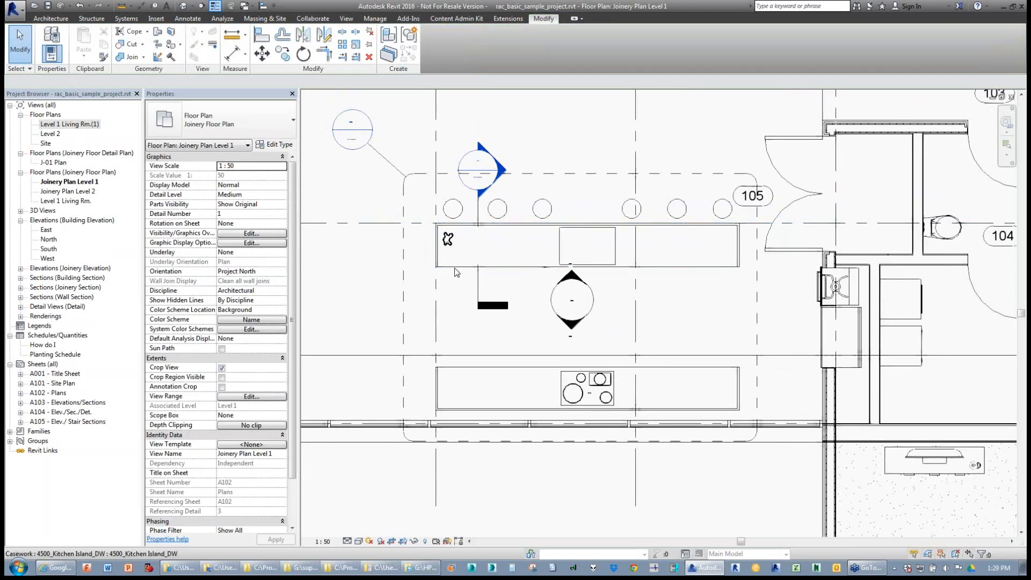
click(455, 272)
key(Delete)
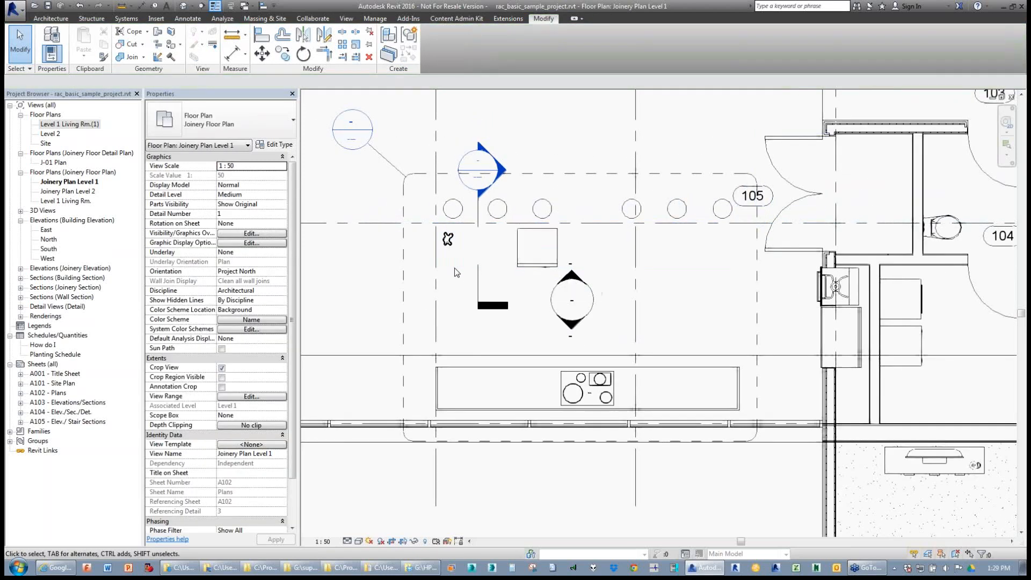
- Move the room 105 tag slightly right so it clears the dashed callout boundary
click(447, 239)
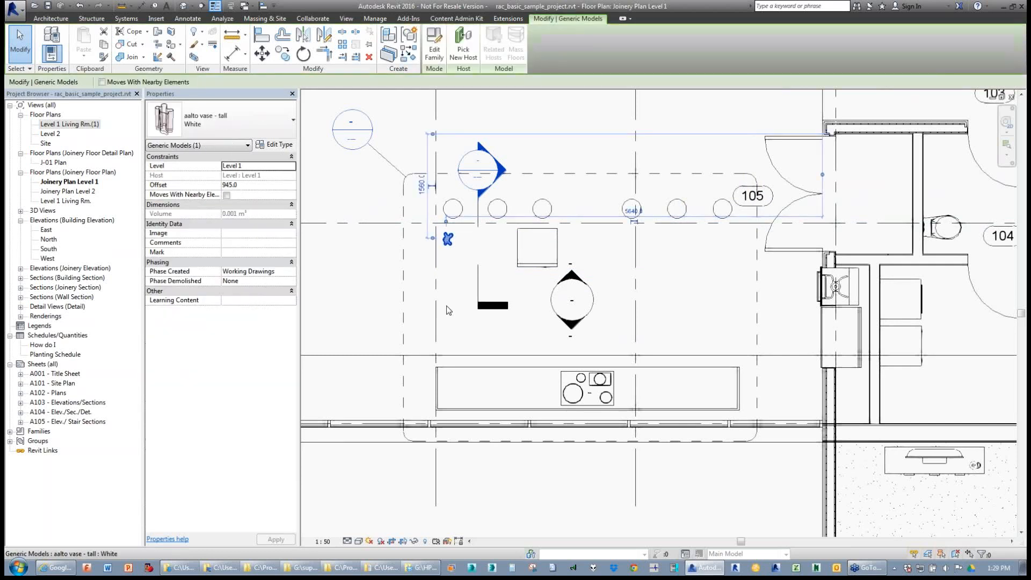
click(448, 315)
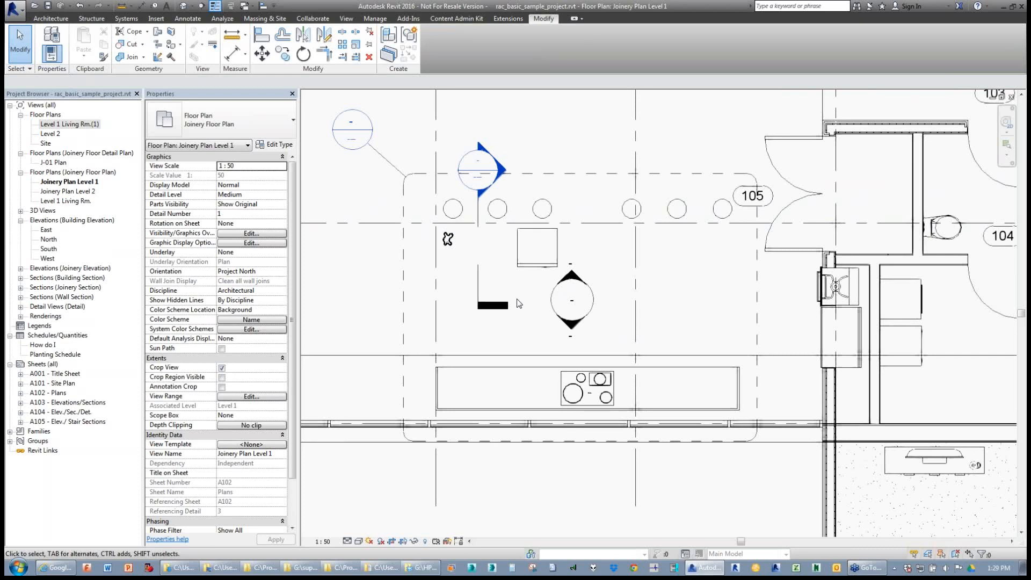
click(768, 209)
drag(768, 209, 779, 205)
click(715, 485)
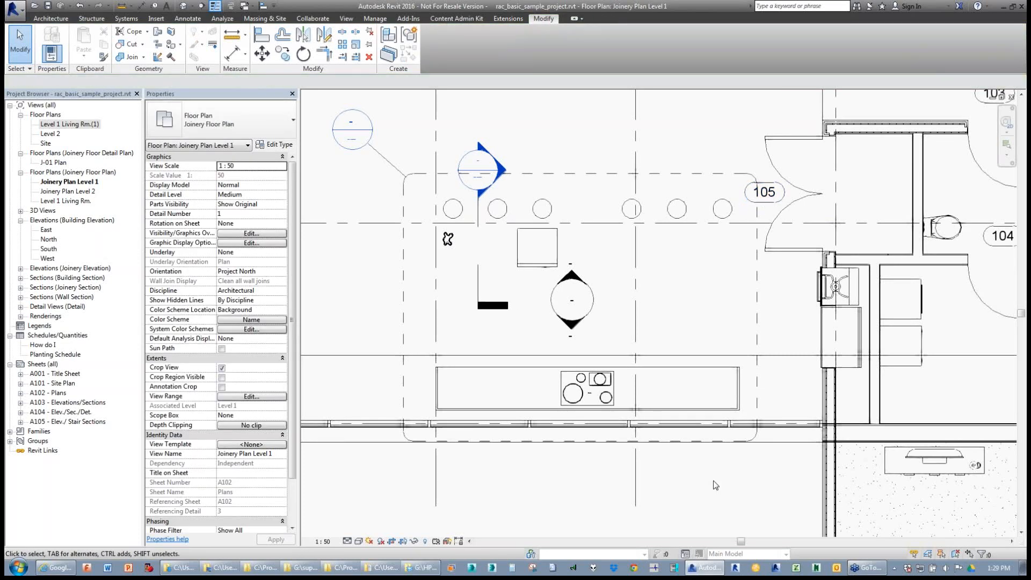
- Inspect the type and properties of the dishwasher standing where the kitchen island was
scroll(627, 375, up, 4)
middle_drag(623, 375, 651, 415)
scroll(653, 414, down, 3)
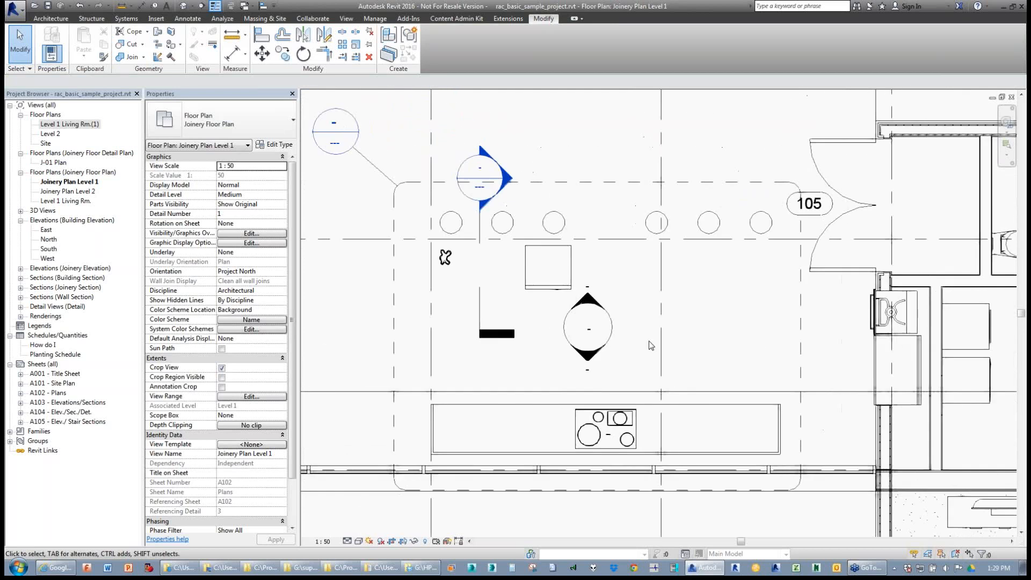
click(541, 286)
click(540, 198)
click(529, 285)
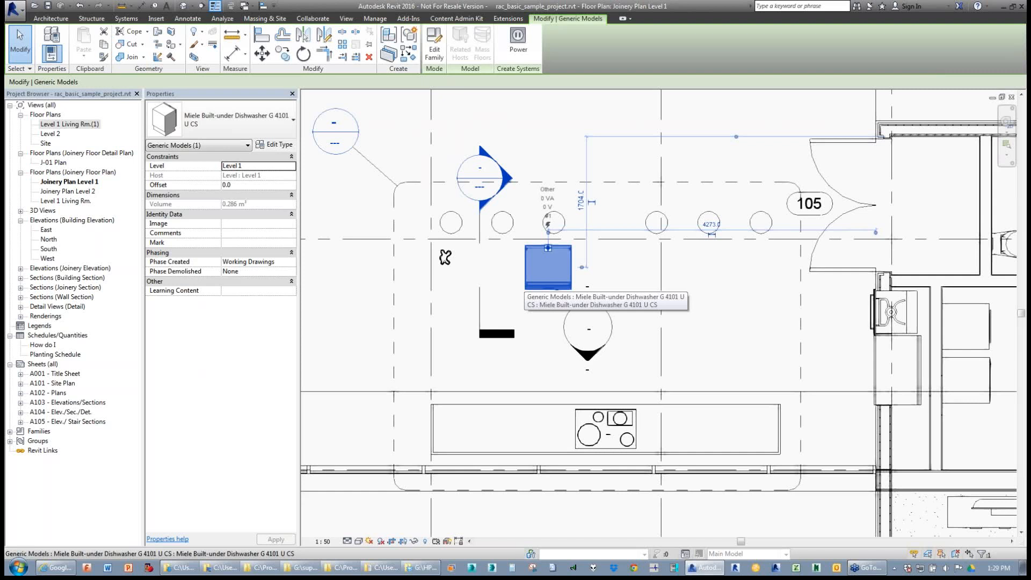
key(Escape)
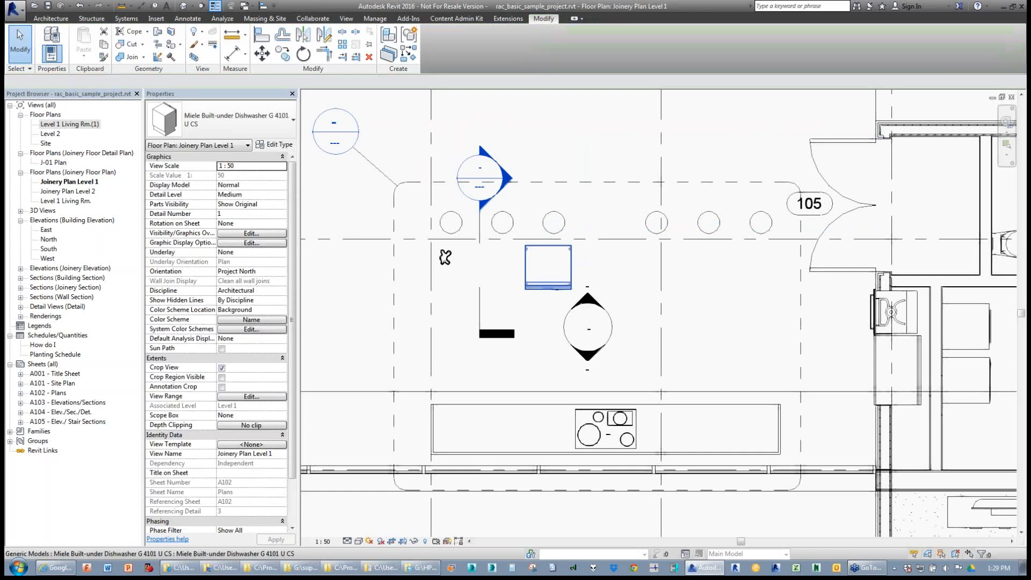
click(527, 283)
key(Escape)
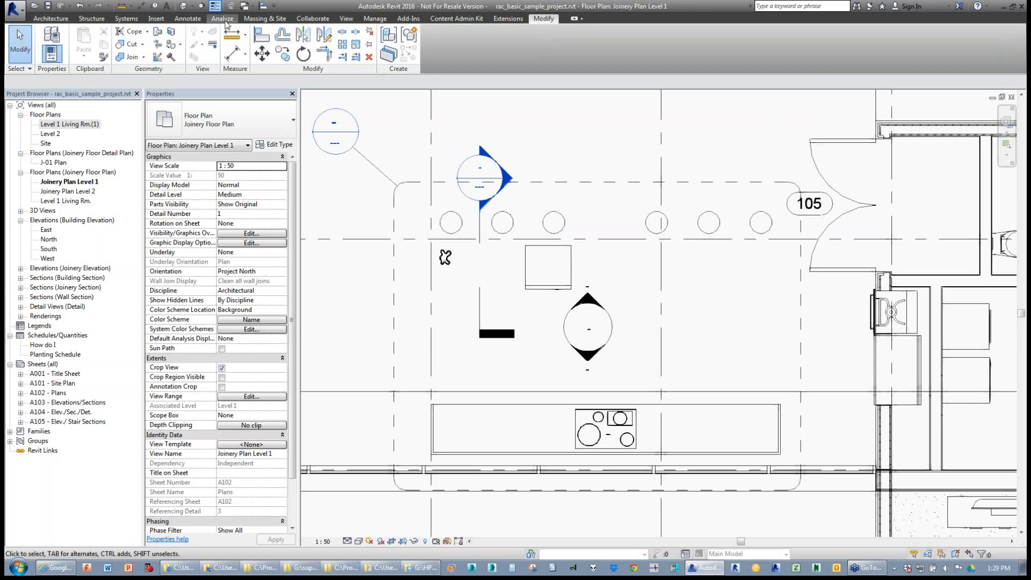
- Draw a vertical reference plane just right of the cooktop bench, about 1173 mm from the double-door wall, spanning from beside the room 105 tag to below the bench
click(51, 18)
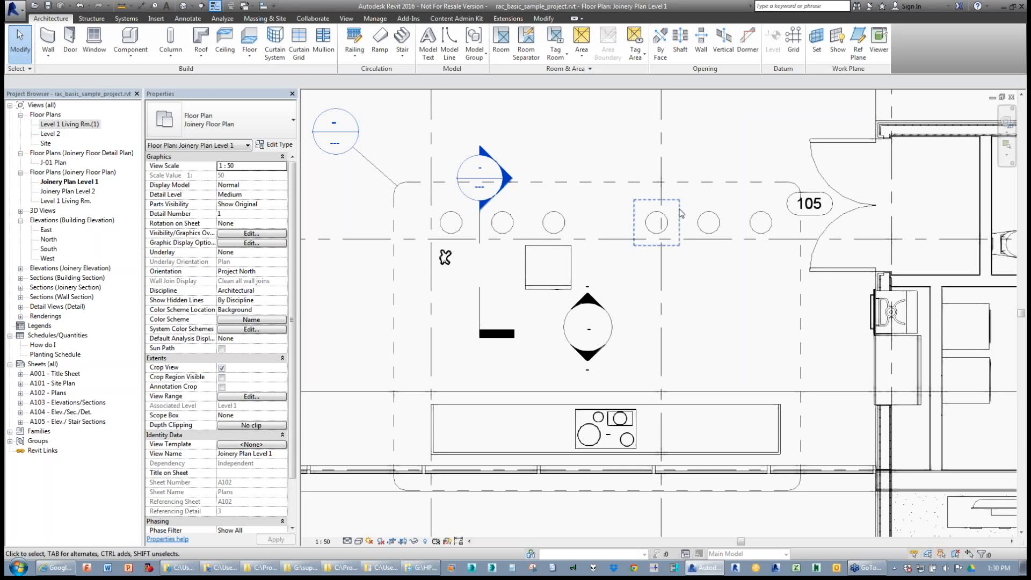
click(857, 56)
click(785, 190)
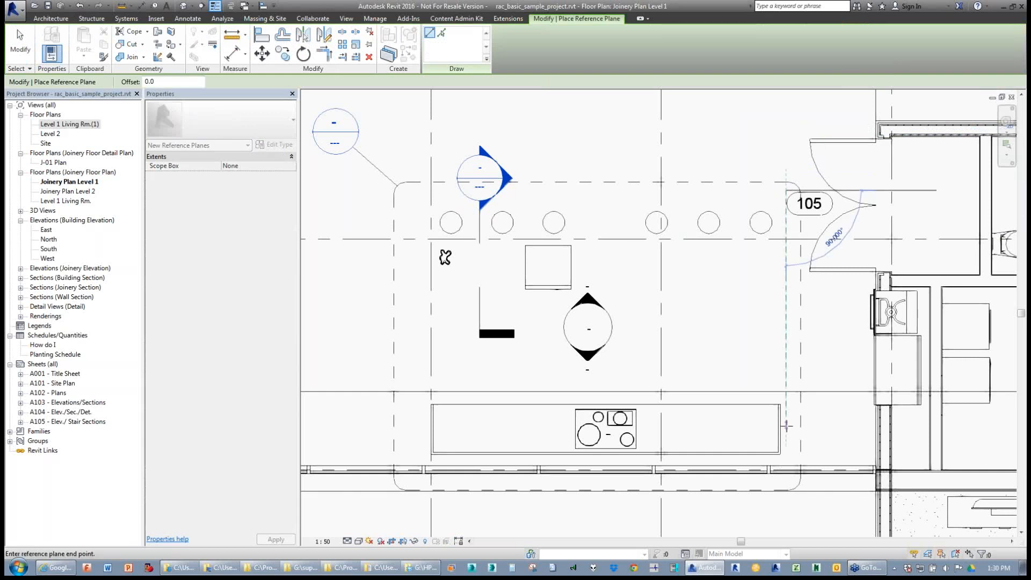
click(785, 513)
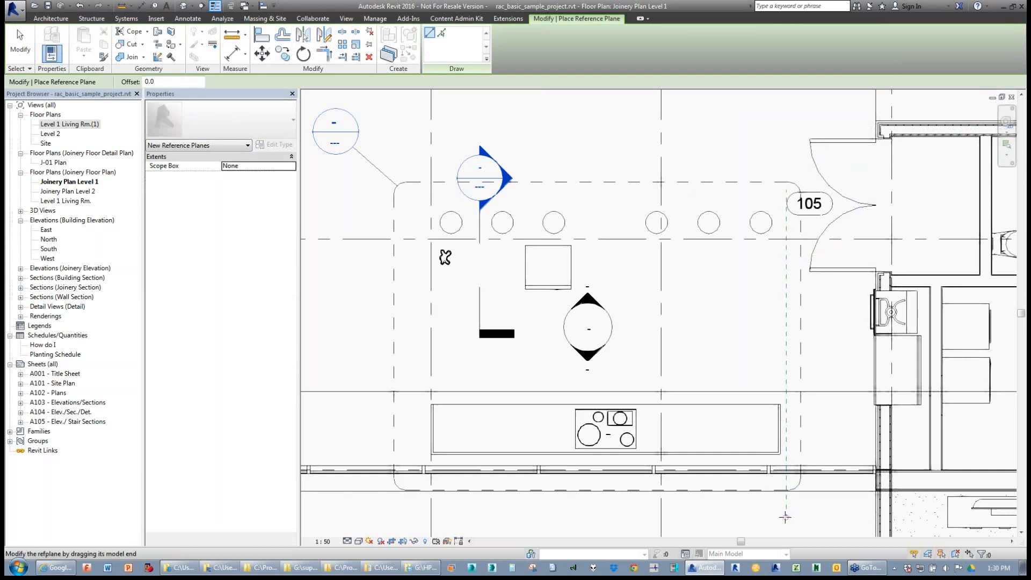
key(Escape)
key(Escape)
- Name the new vertical reference plane J-01
click(786, 367)
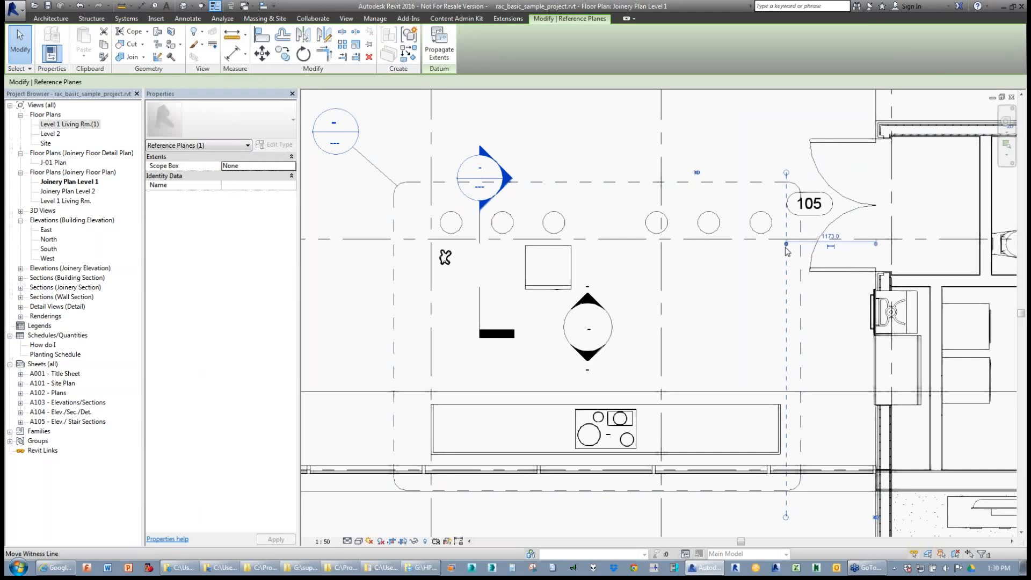
click(242, 185)
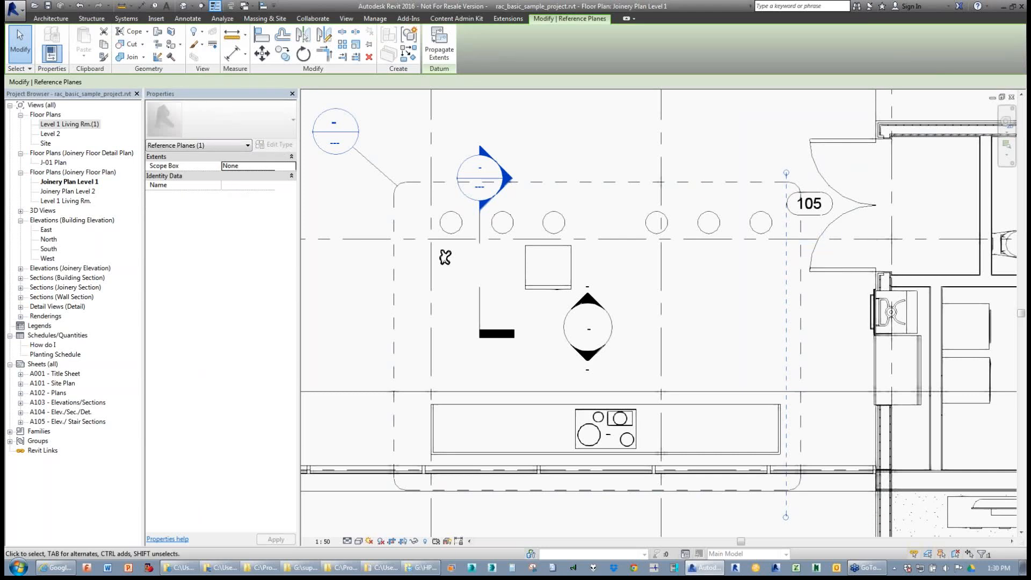
text(J-01)
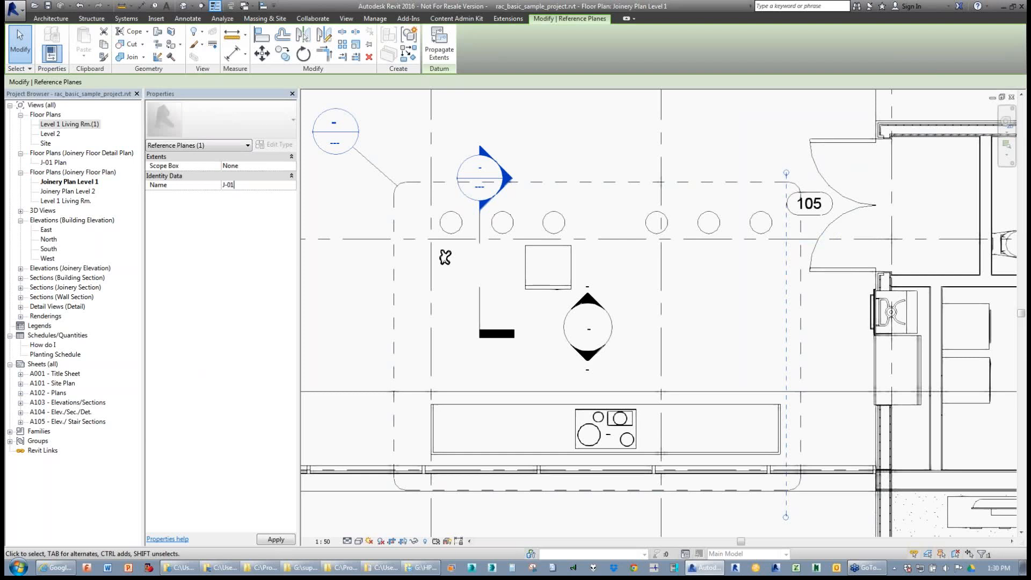
click(556, 130)
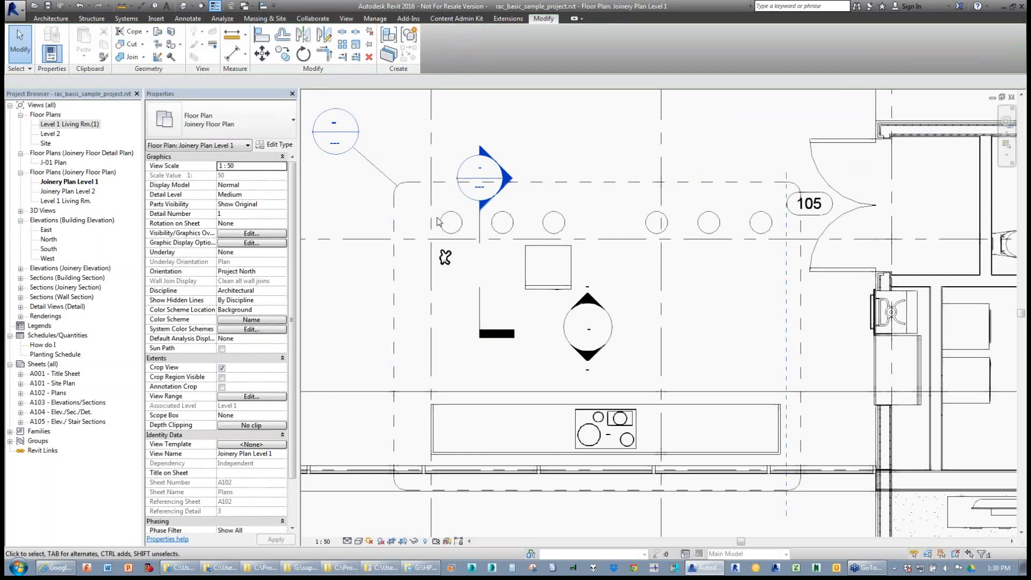
- Extend the joinery section's upper extent, and move the section up and slightly left so it spans the stools and dishwasher
click(480, 301)
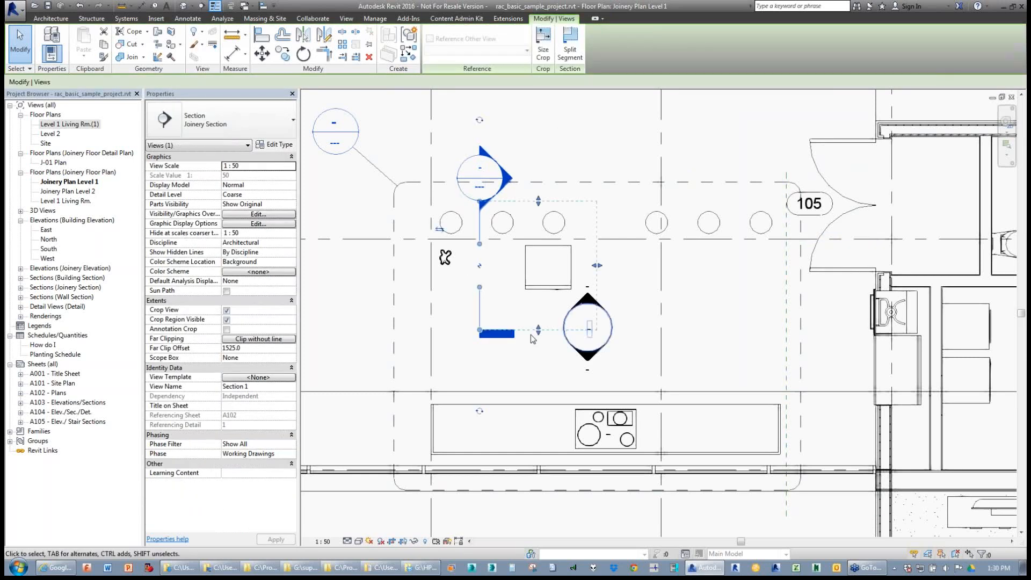
drag(538, 201, 538, 167)
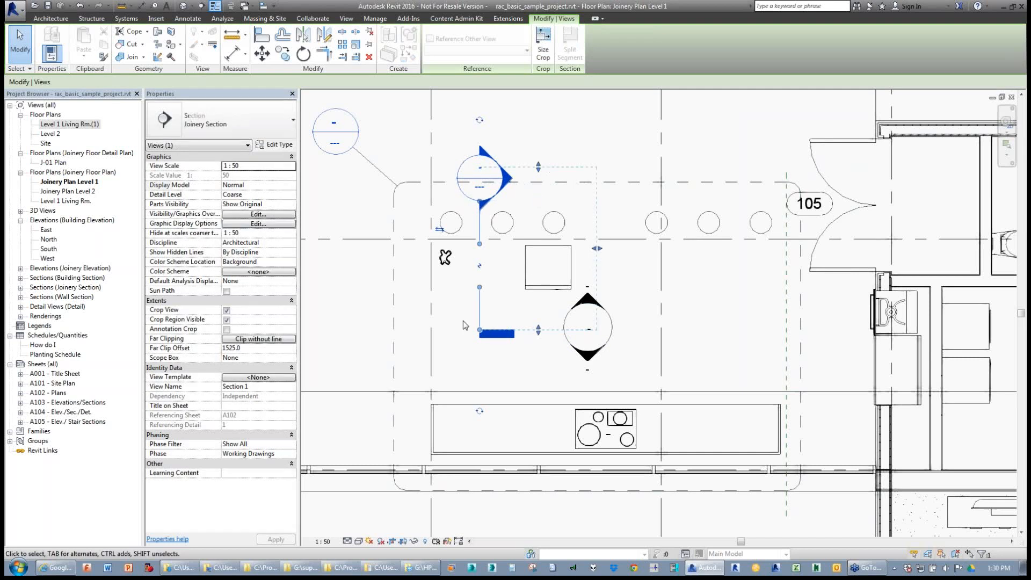
drag(485, 310, 478, 284)
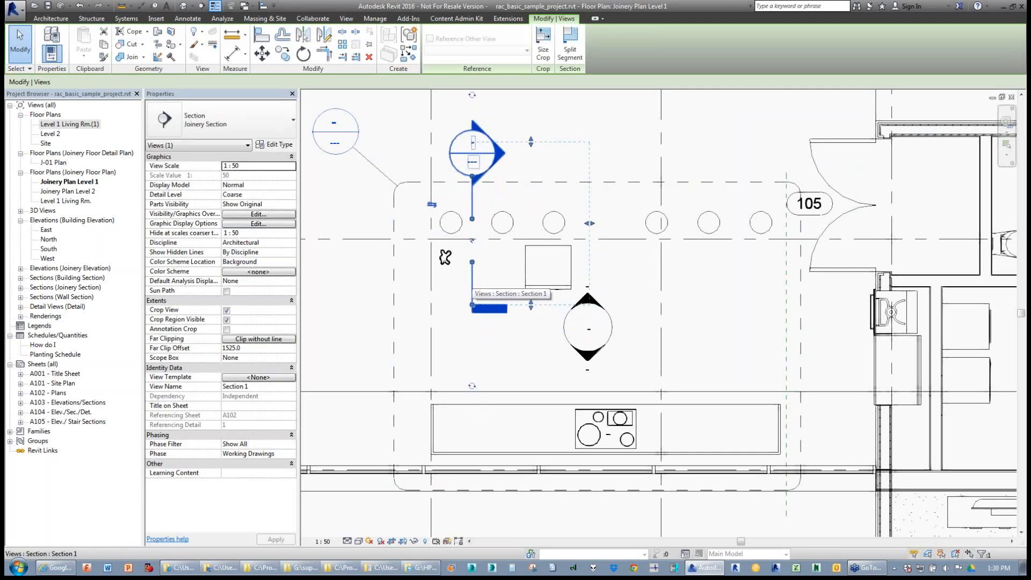
- Open the joinery section's view and reduce its crop region to the stool and dishwasher, ending just below the Level 1 floor
right_click(472, 286)
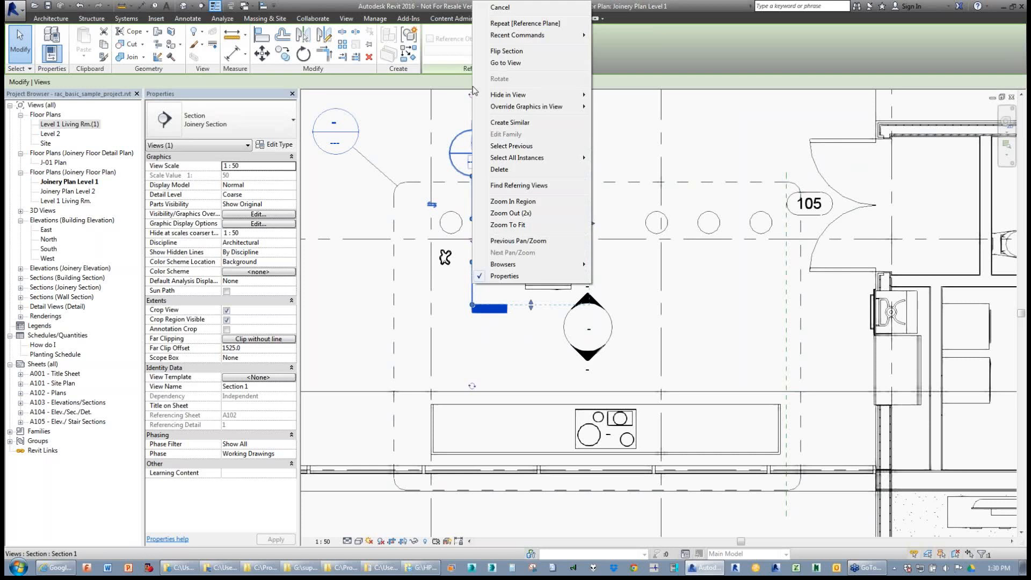
click(498, 63)
click(652, 162)
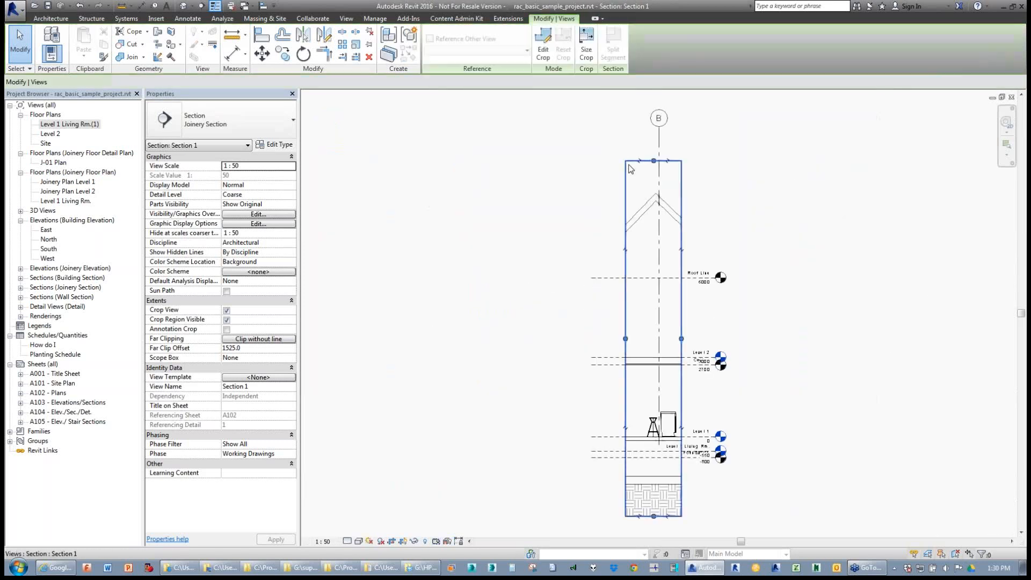
drag(653, 164, 654, 385)
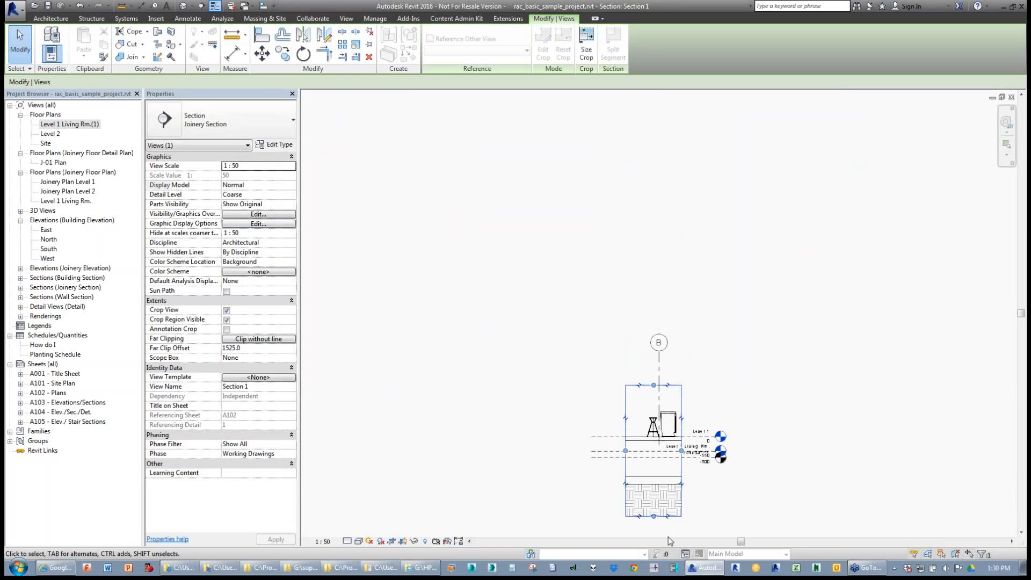
drag(655, 518, 659, 440)
scroll(661, 432, up, 5)
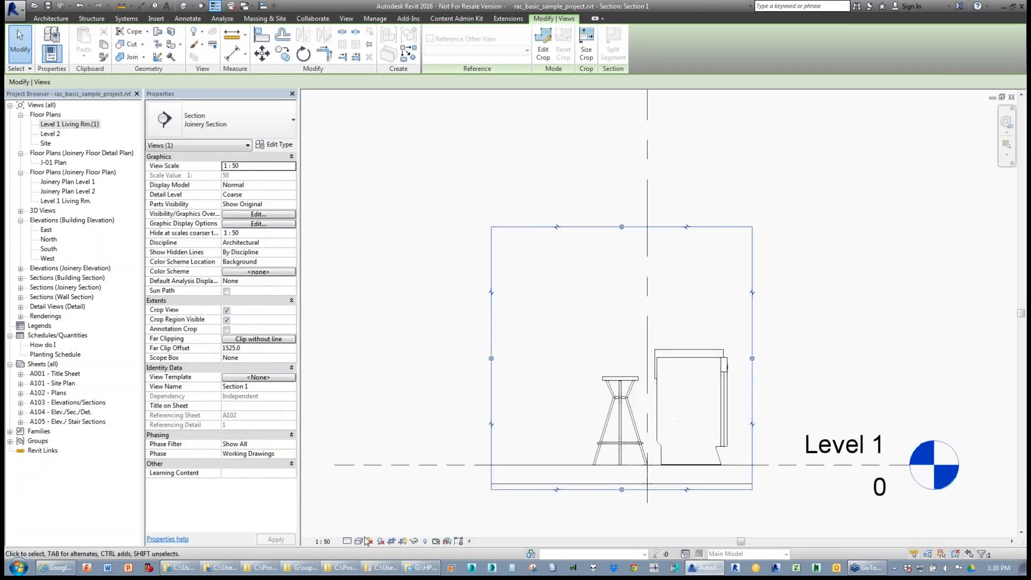
- Set the section view's scale to 1:20
click(324, 542)
click(326, 435)
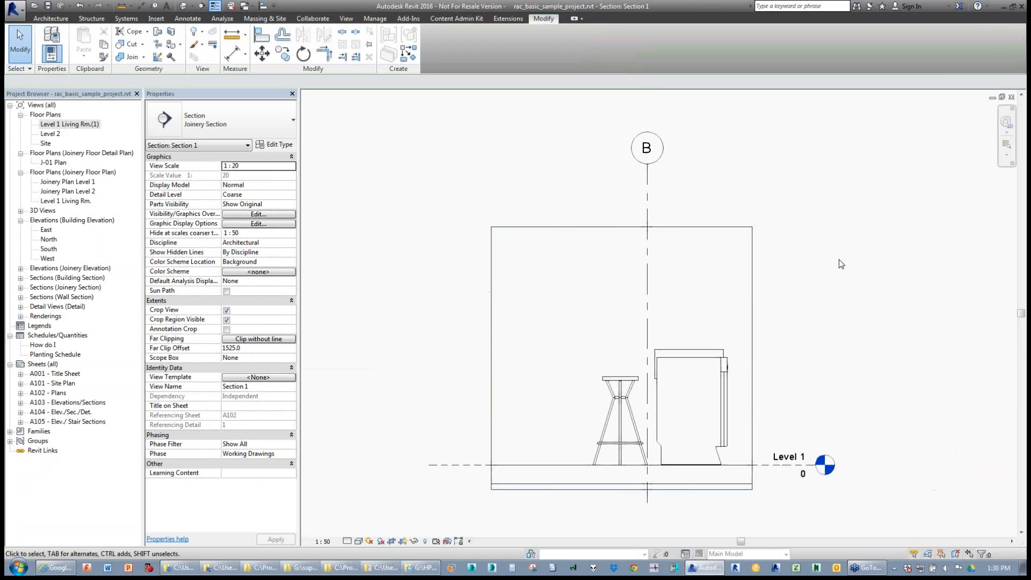
scroll(513, 323, up, 5)
scroll(513, 323, down, 2)
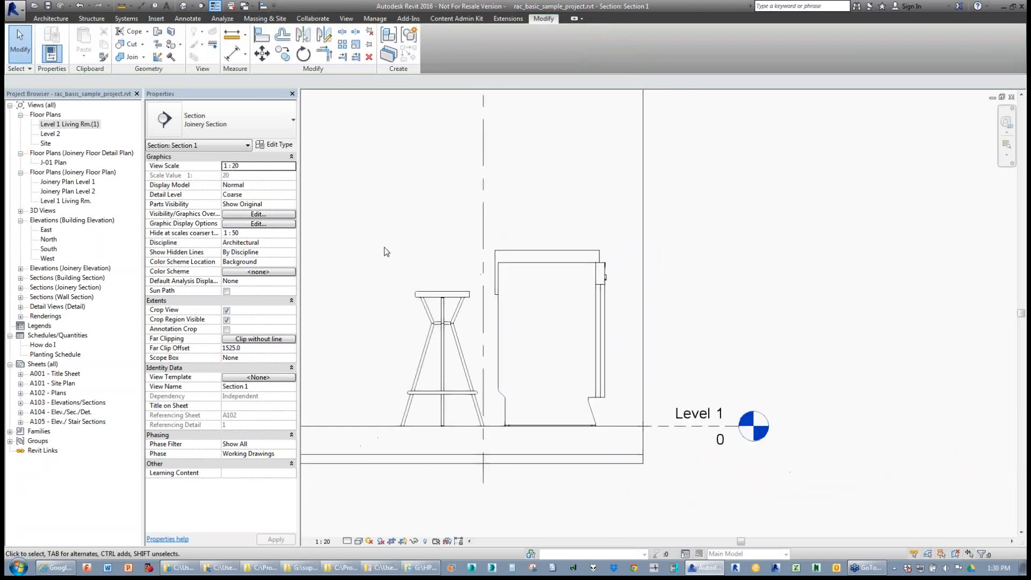
- Start a model in-place component in the Casework category and name it J-01
click(43, 19)
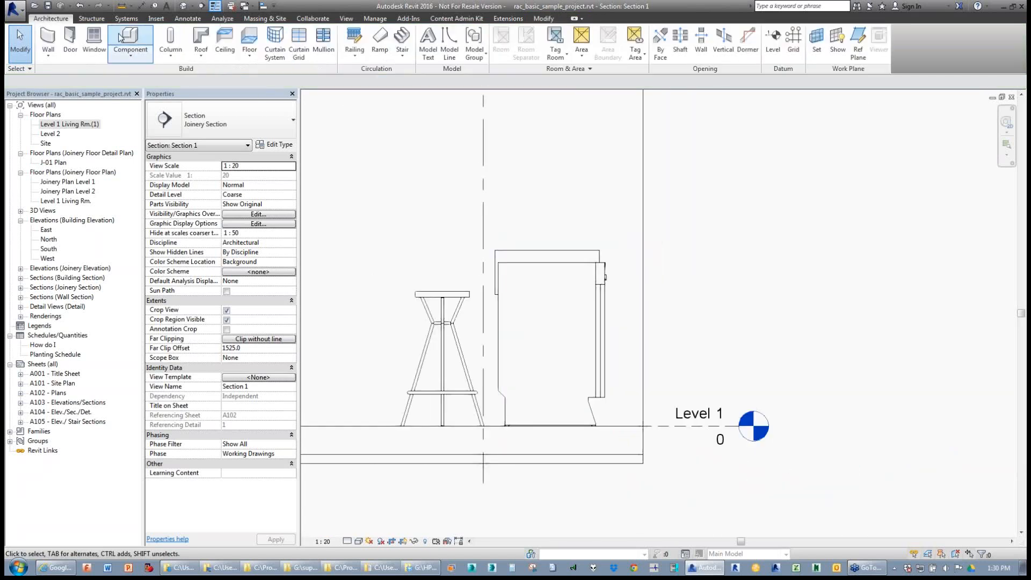
click(130, 57)
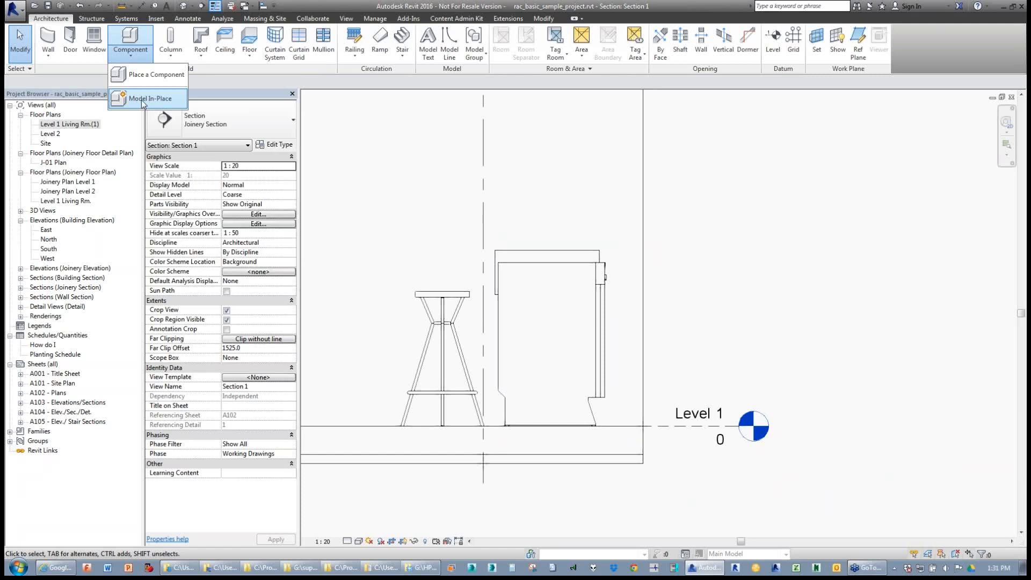
click(142, 100)
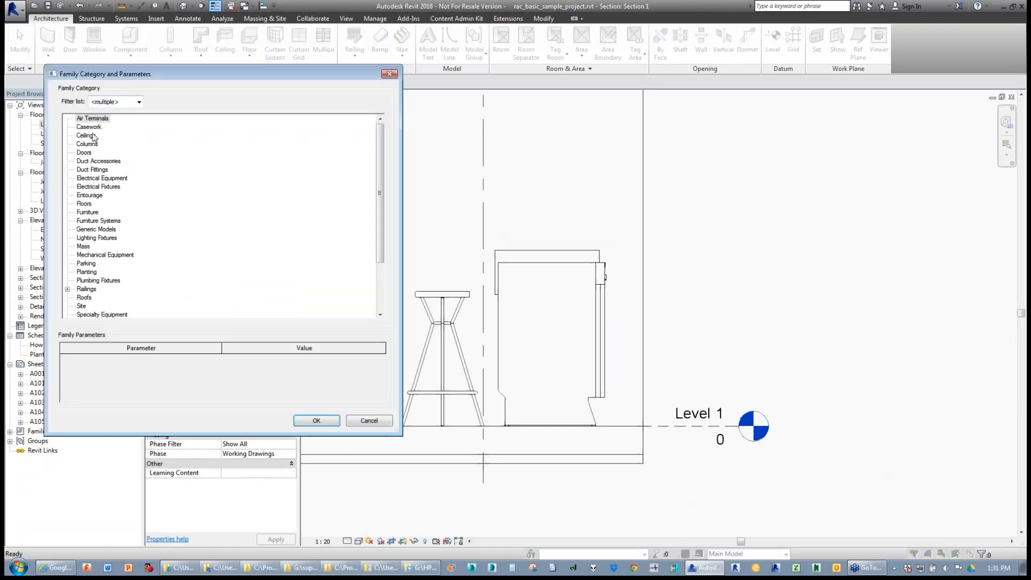
click(91, 129)
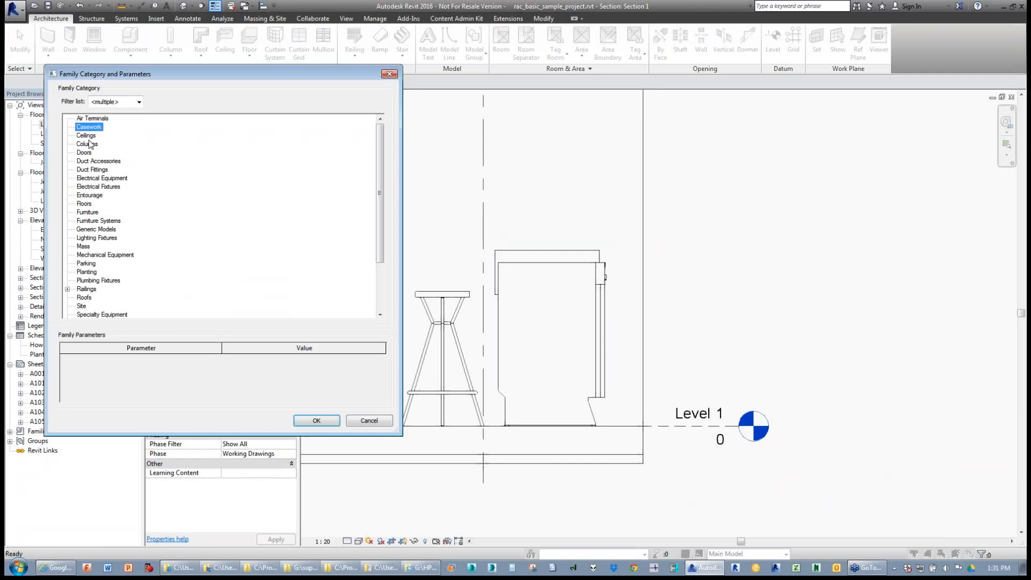
click(306, 424)
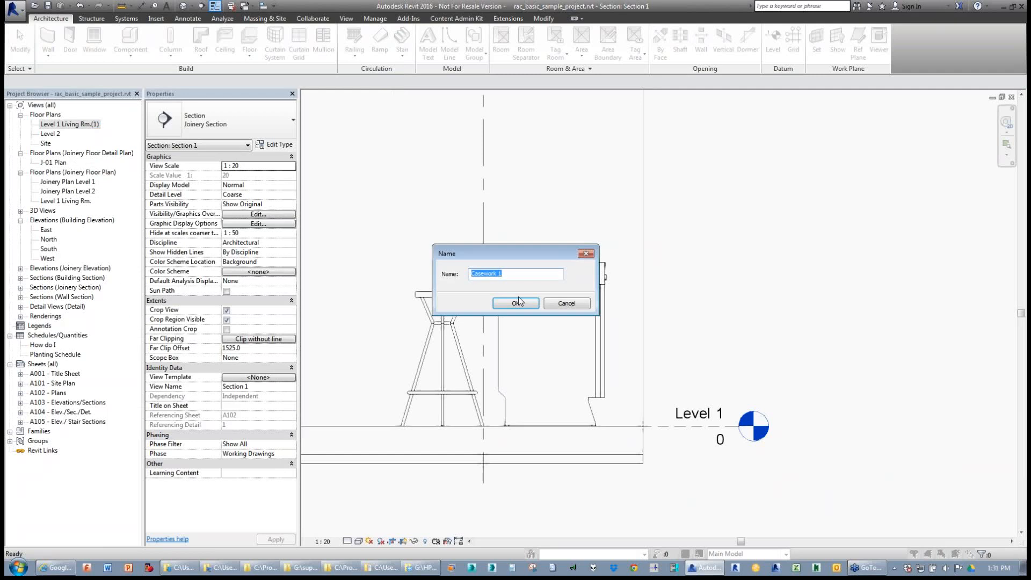
text(J-01)
click(515, 303)
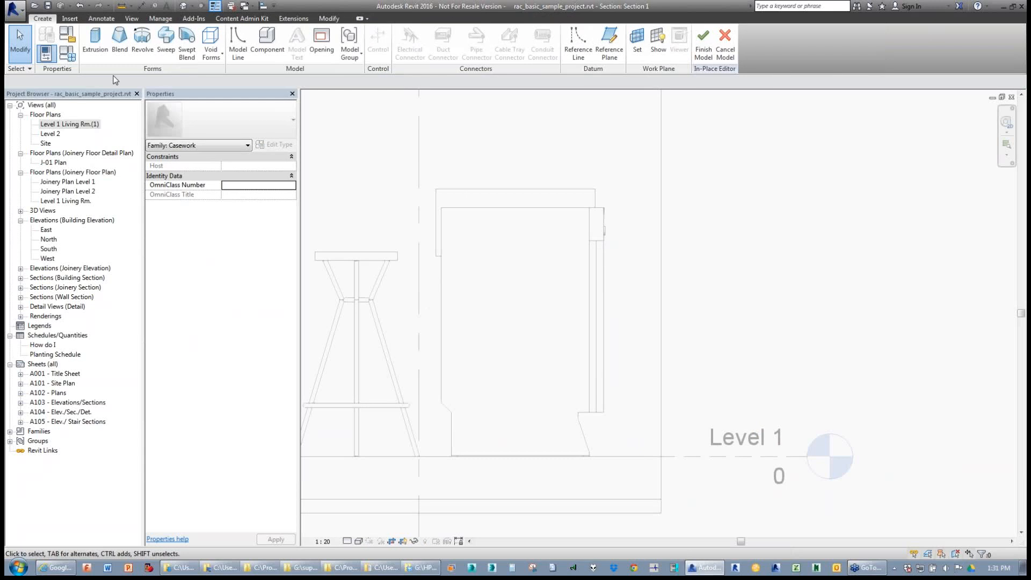
- Start a solid extrusion for the casework with Reference Plane : J-01 as its work plane
click(95, 44)
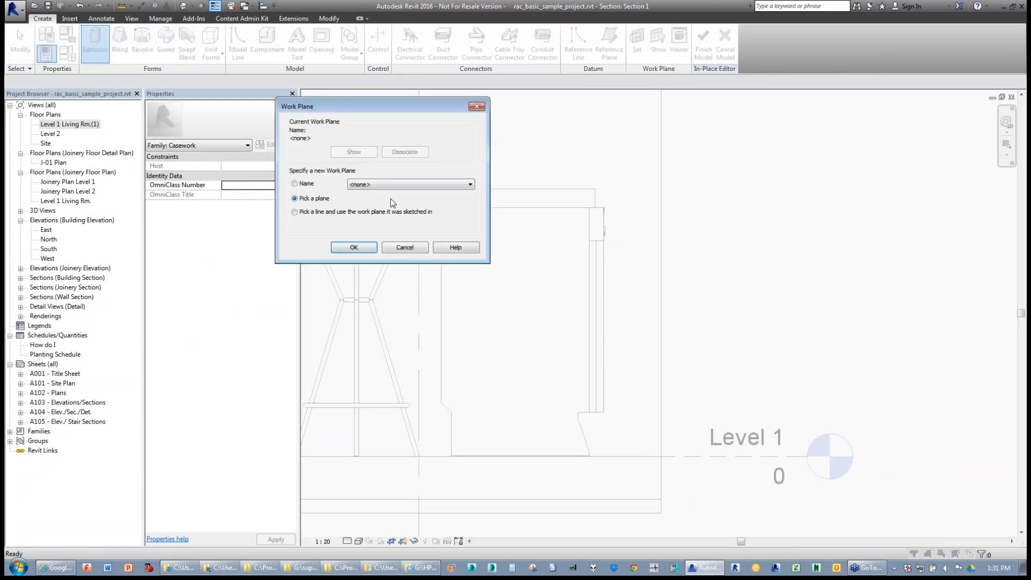
click(379, 185)
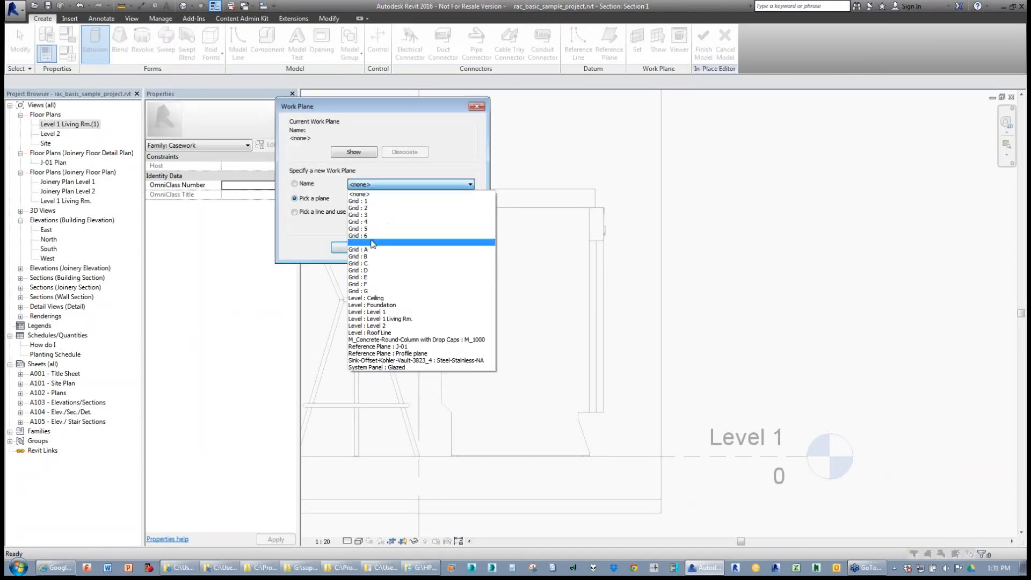
click(365, 348)
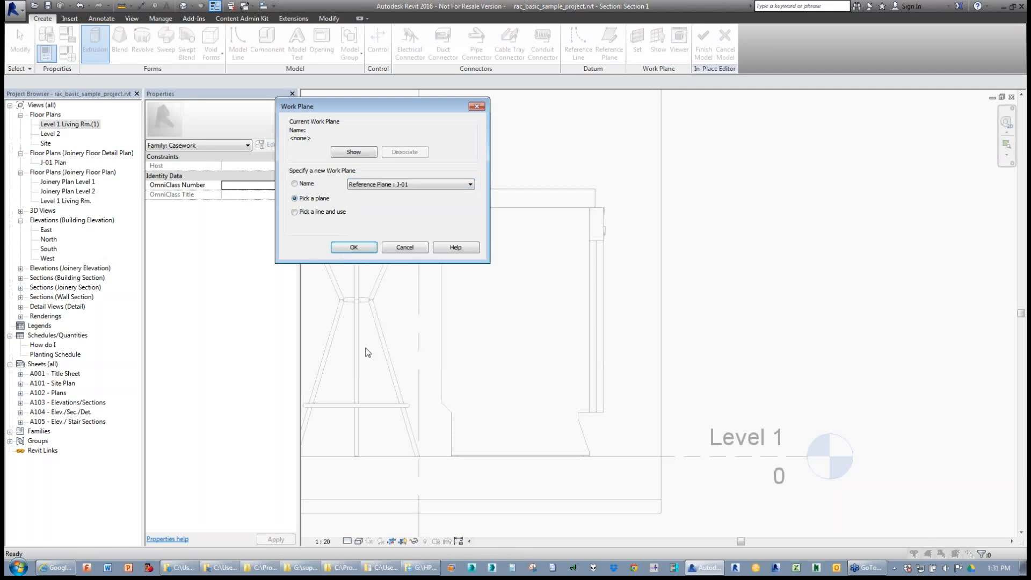
click(359, 252)
scroll(432, 338, down, 5)
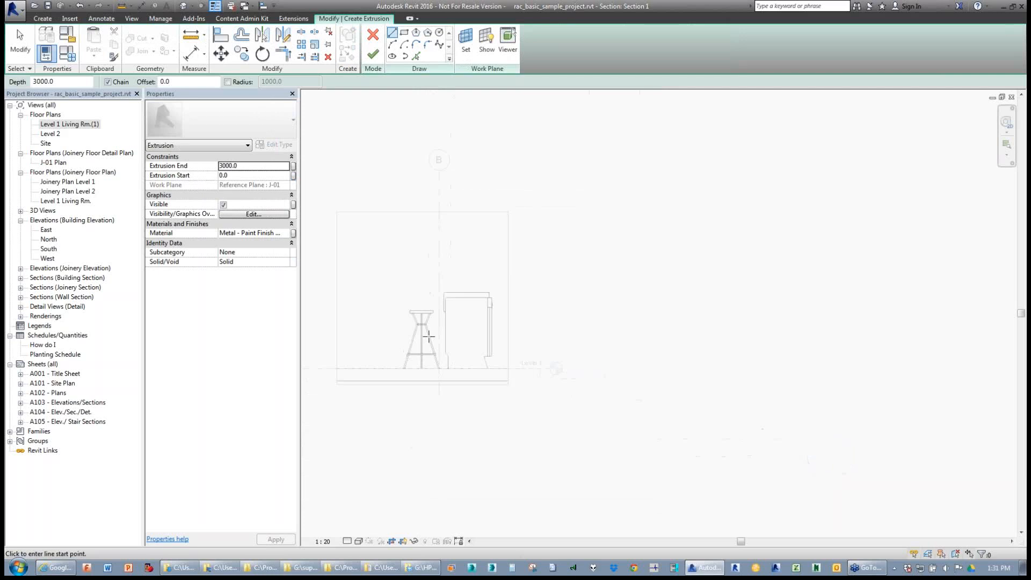
scroll(428, 336, up, 3)
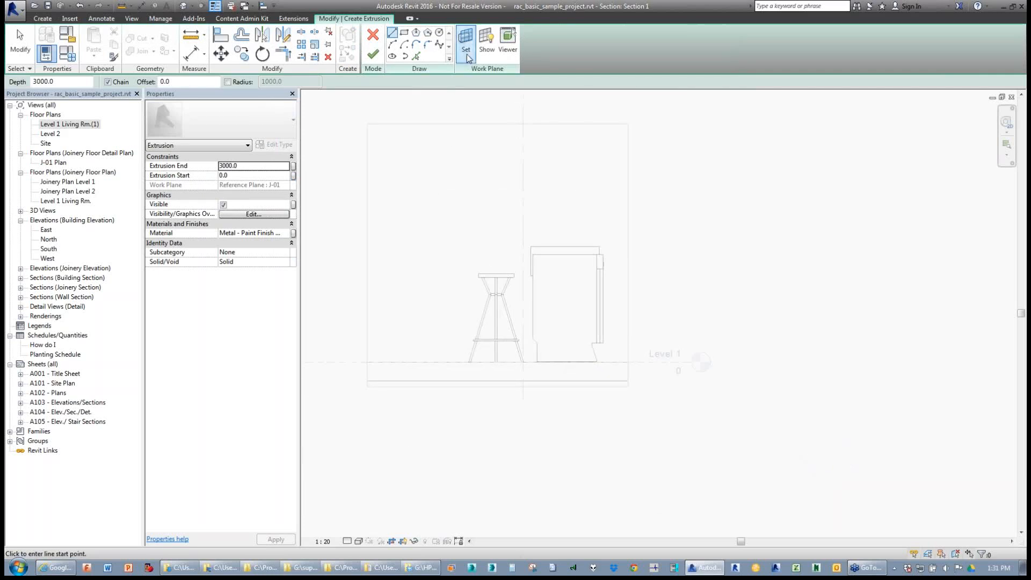
- Turn on the display of the work plane and reapply Reference Plane : J-01 for the extrusion sketch
click(484, 53)
click(482, 52)
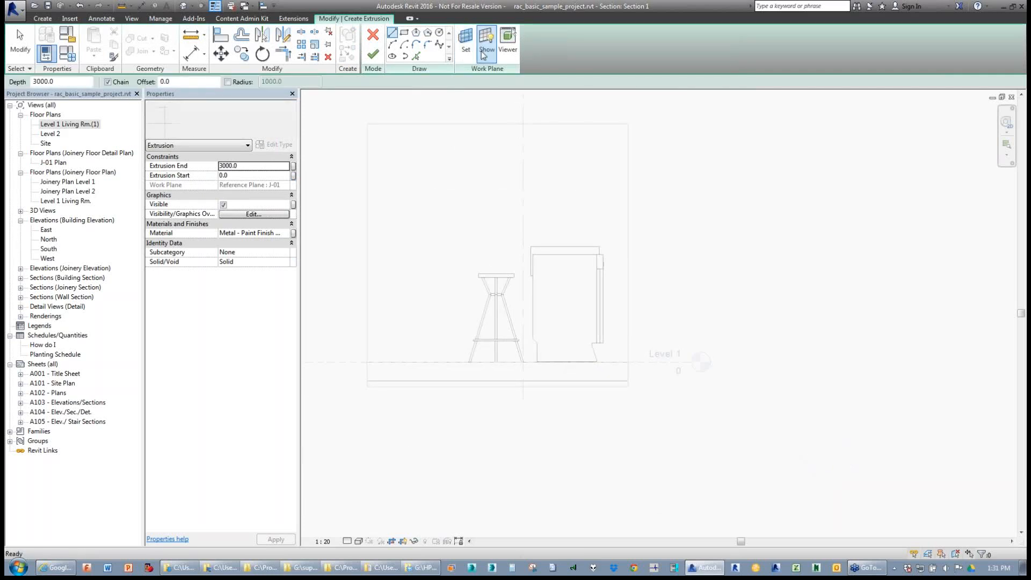
click(488, 47)
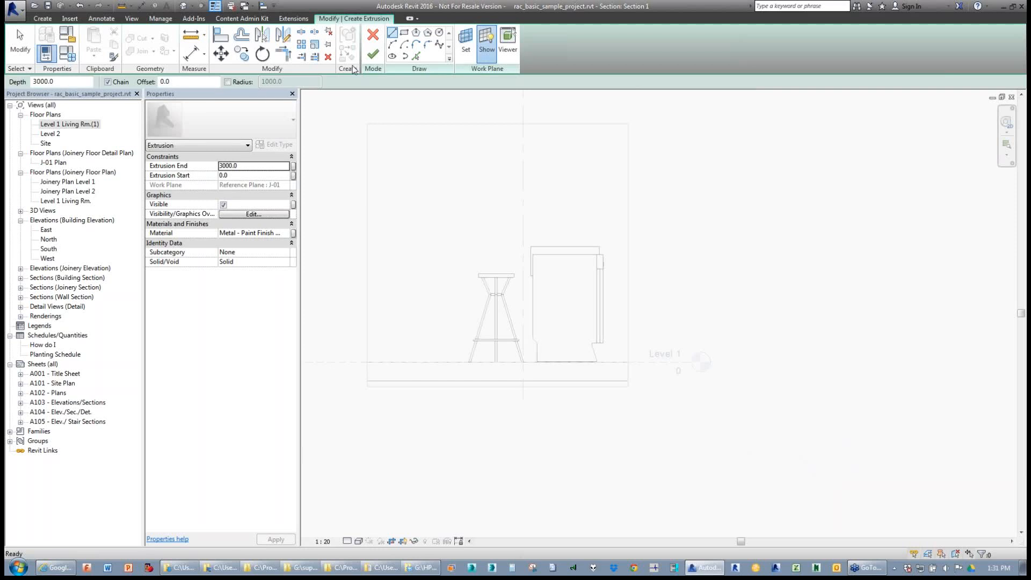
click(475, 44)
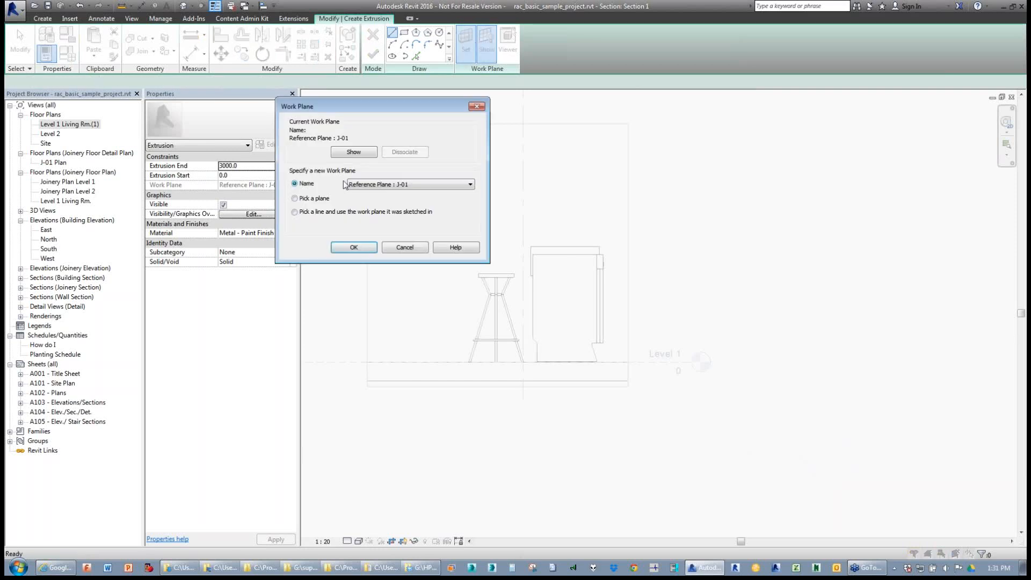
click(365, 184)
click(365, 315)
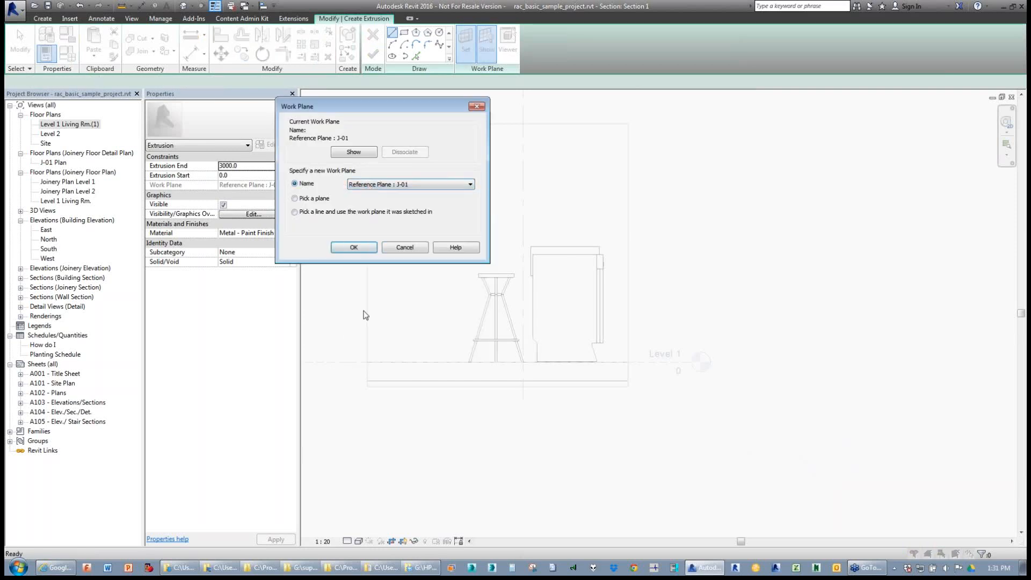
click(356, 250)
scroll(408, 322, up, 5)
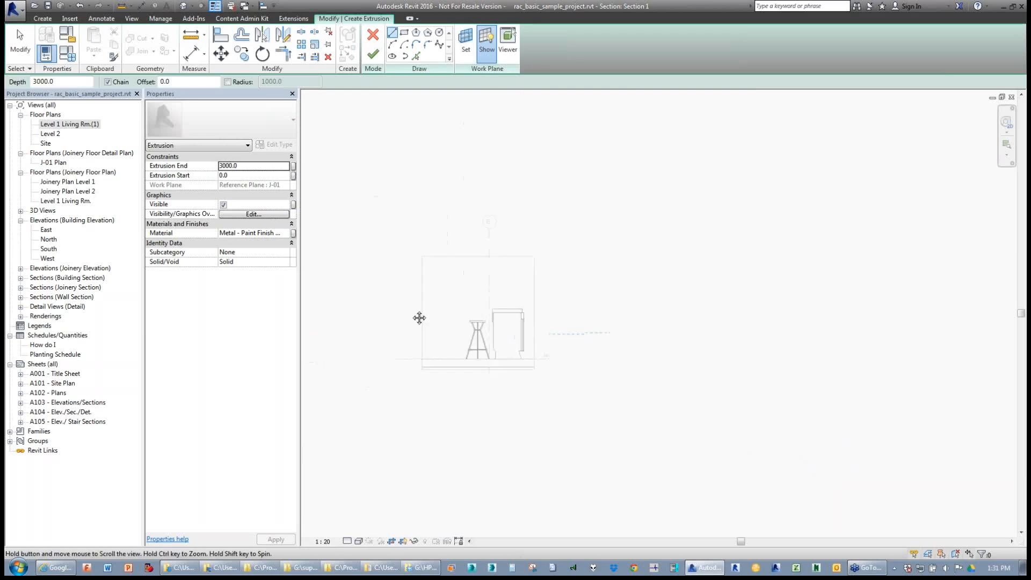
click(487, 51)
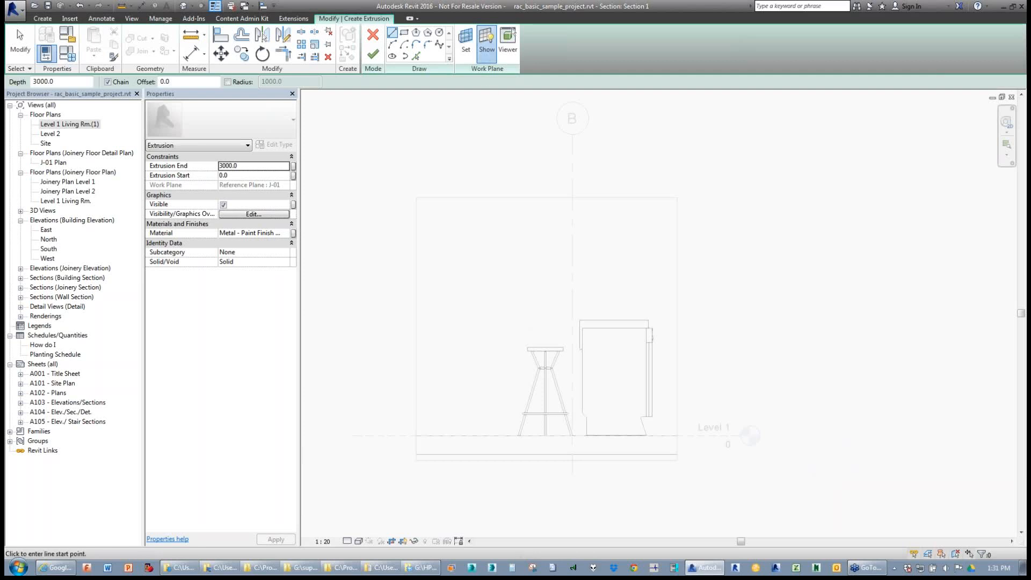
- Sketch the benchtop profile from the existing top's stool-side corner: 700 mm across, down, about 55 mm back, then a 10 mm step
scroll(501, 392, up, 3)
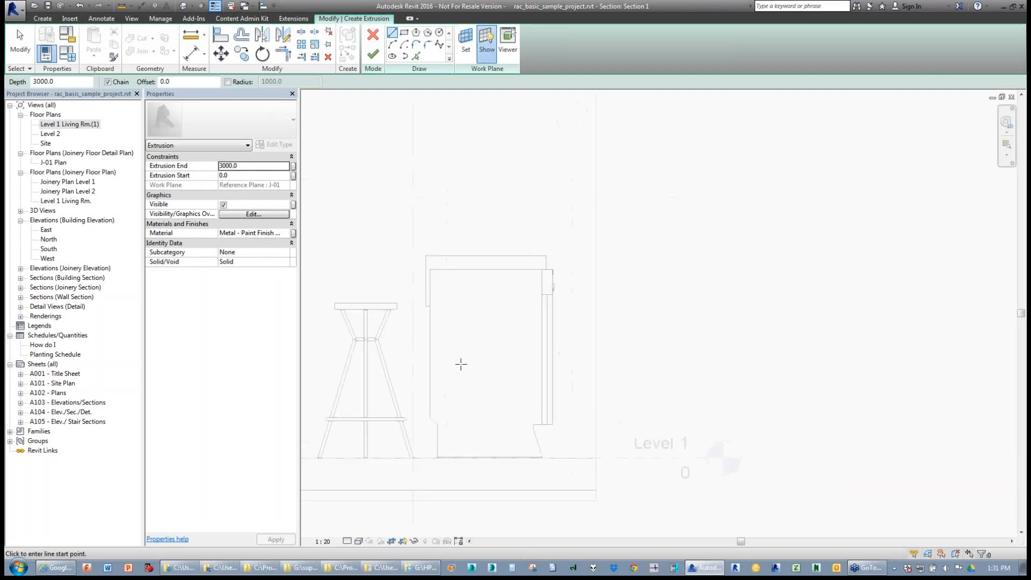
scroll(460, 364, up, 2)
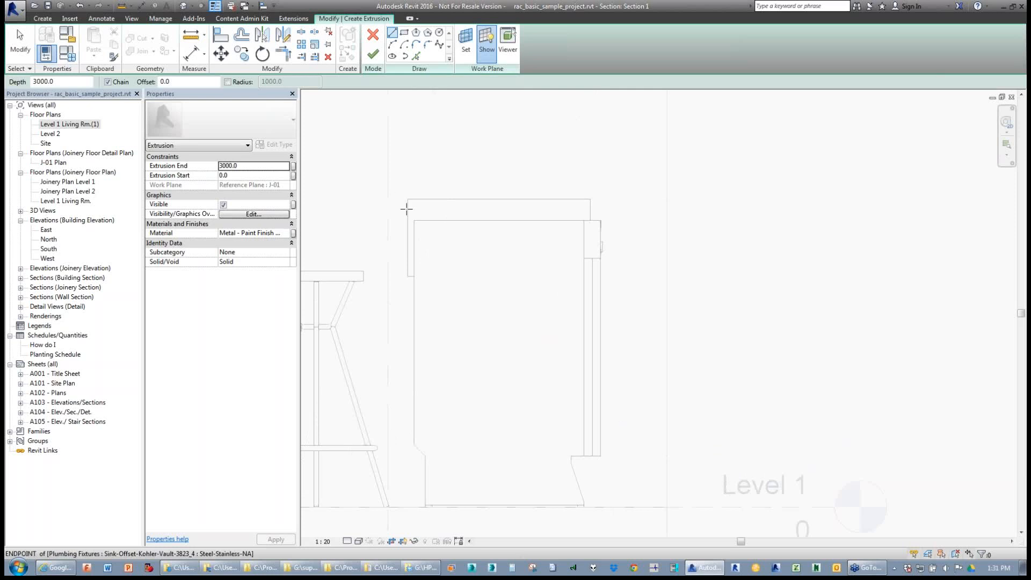
click(408, 200)
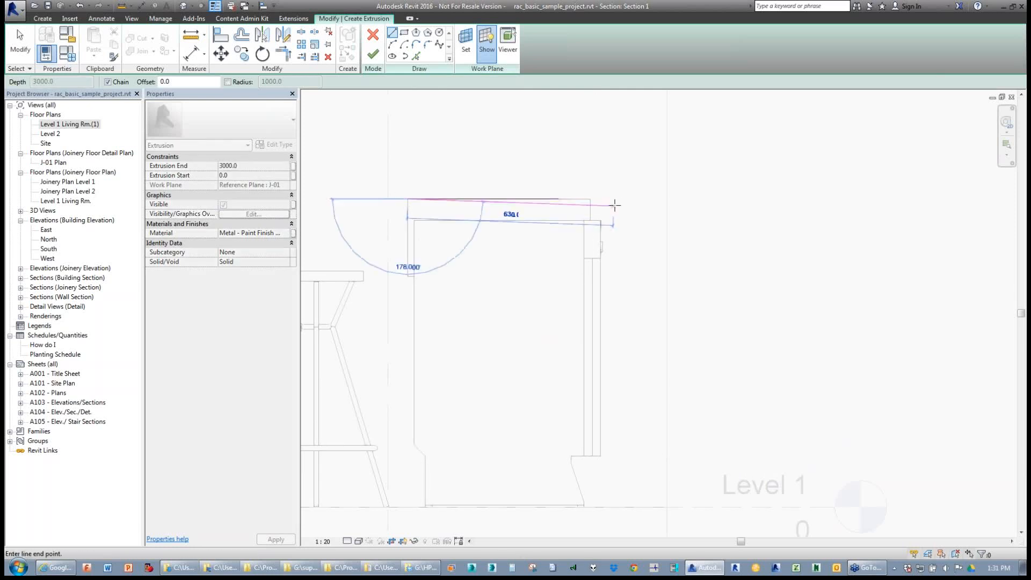
text(7)
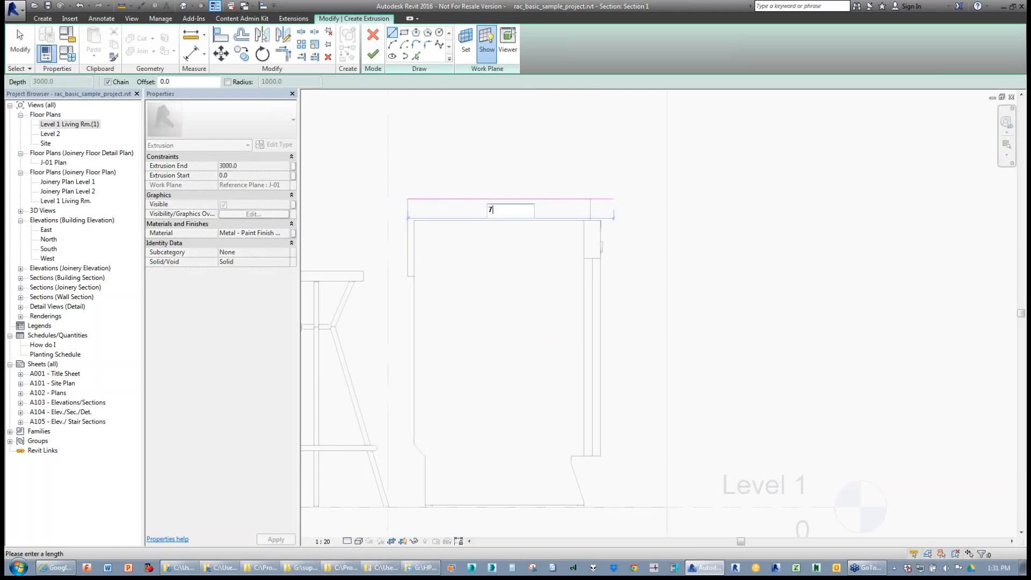
text(00)
key(Return)
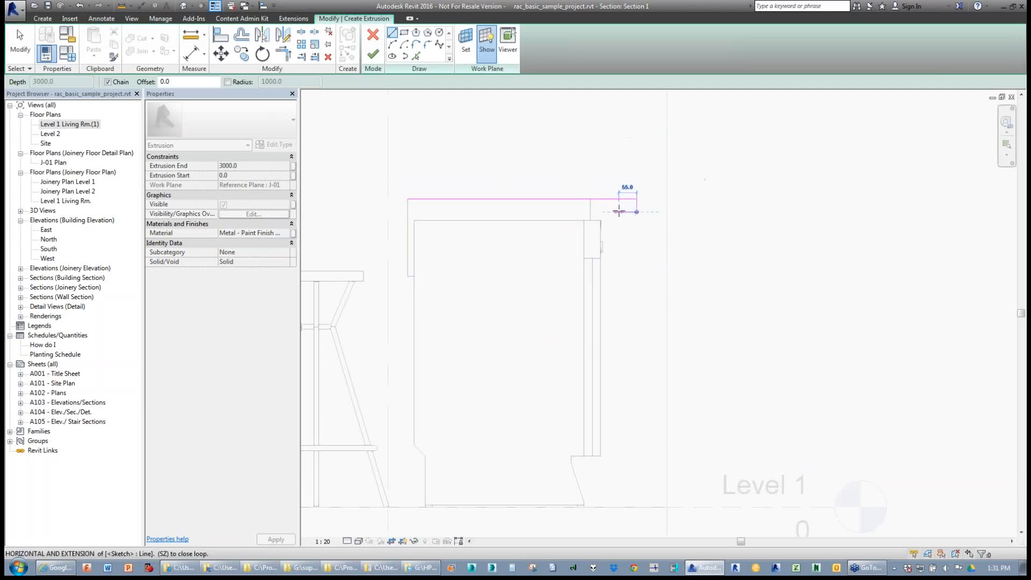
click(636, 201)
scroll(604, 217, up, 3)
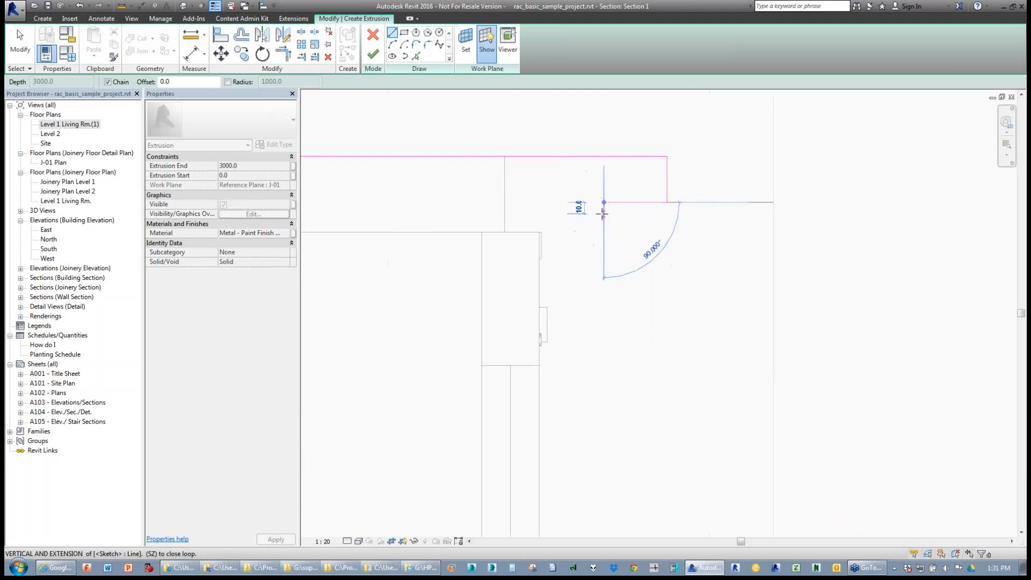
scroll(612, 231, down, 2)
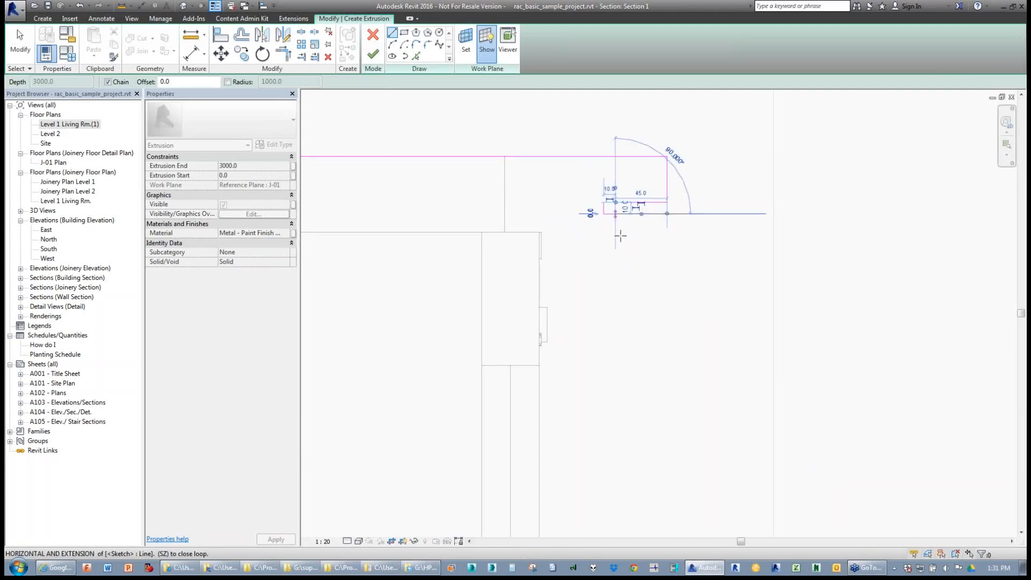
- Continue the profile down the bench front to the kick, recess it about 105 mm, and carry it down to Level 1
middle_drag(619, 243, 615, 94)
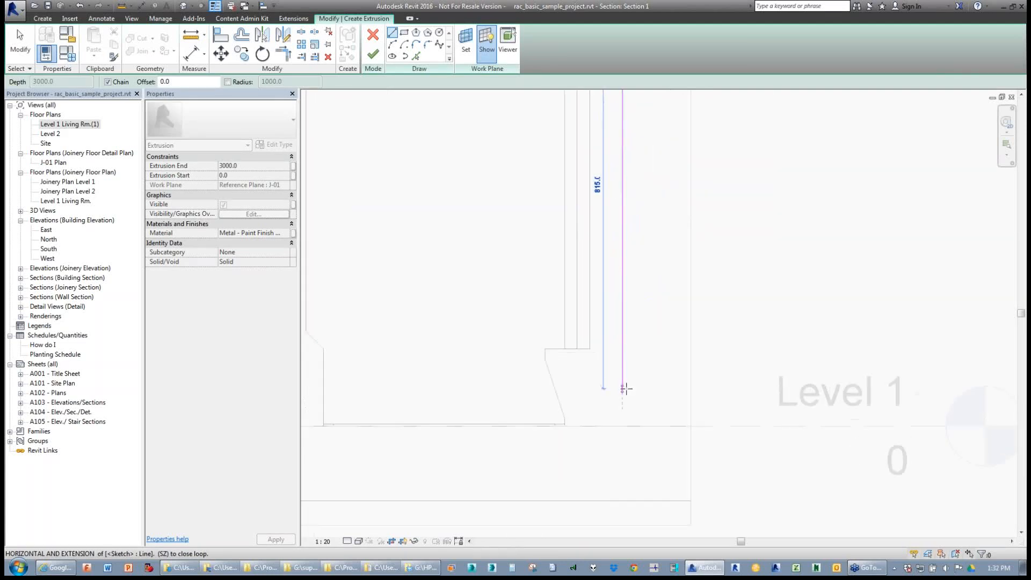
click(623, 376)
click(570, 376)
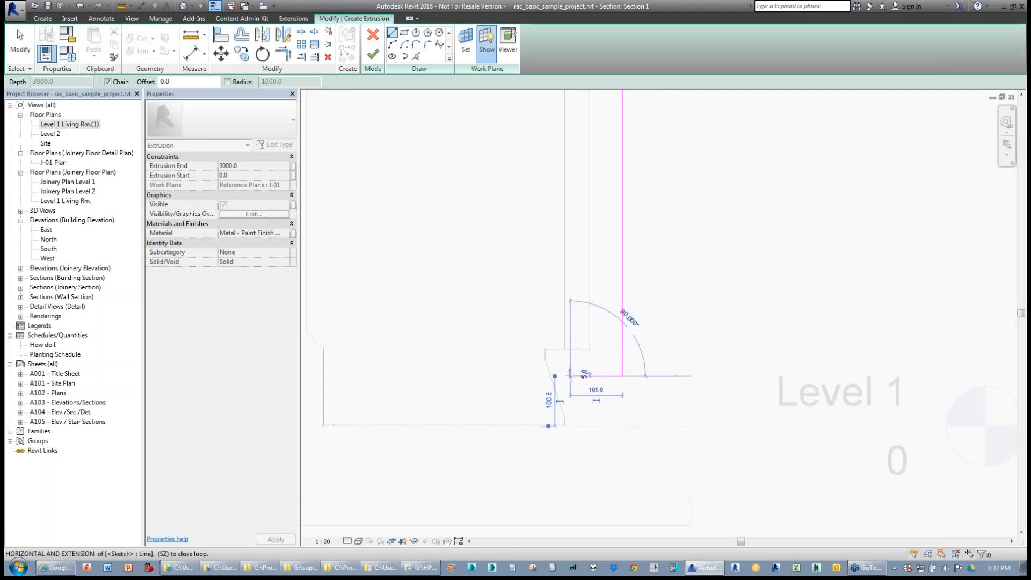
click(570, 425)
key(Escape)
key(Escape)
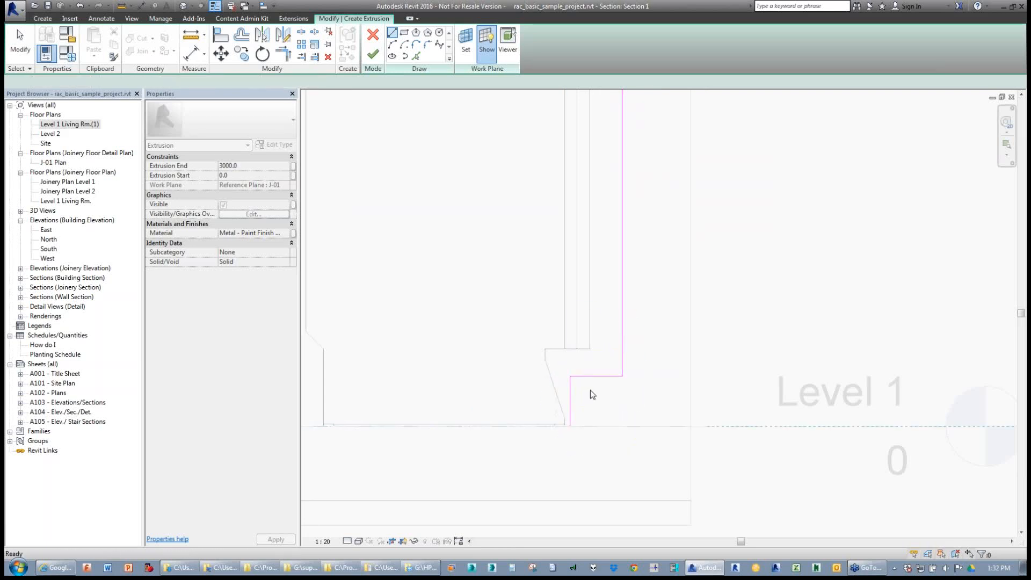
- Set both the height and the depth of the kick recess in the sketch to 100 mm
click(591, 377)
click(549, 402)
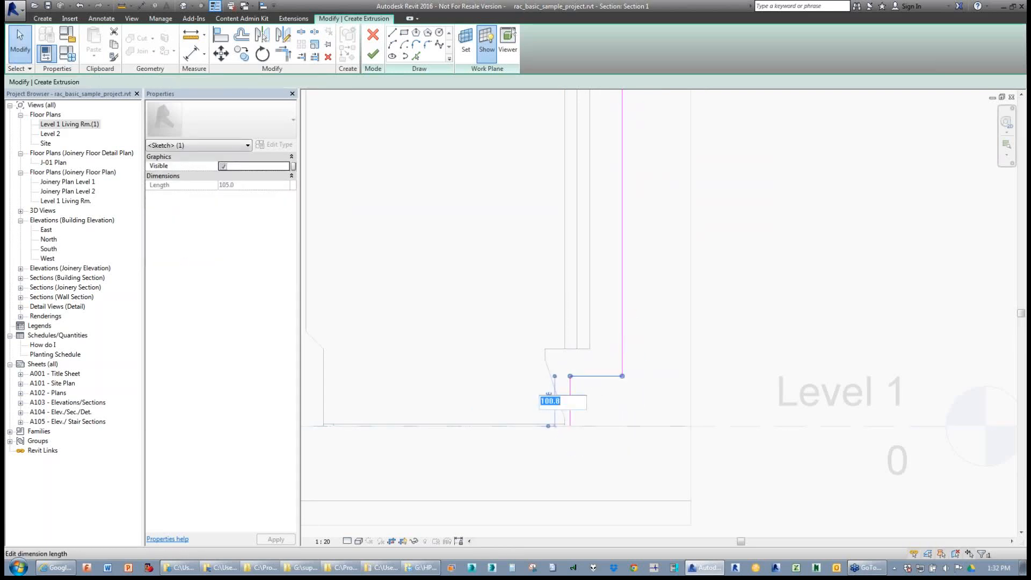
text(100)
key(Return)
click(570, 407)
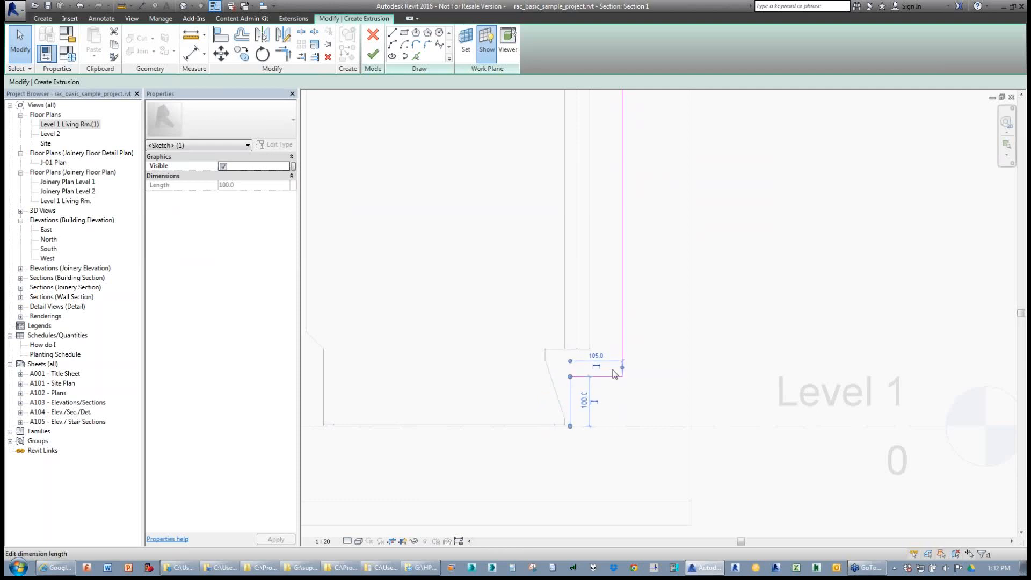
click(596, 355)
text(100)
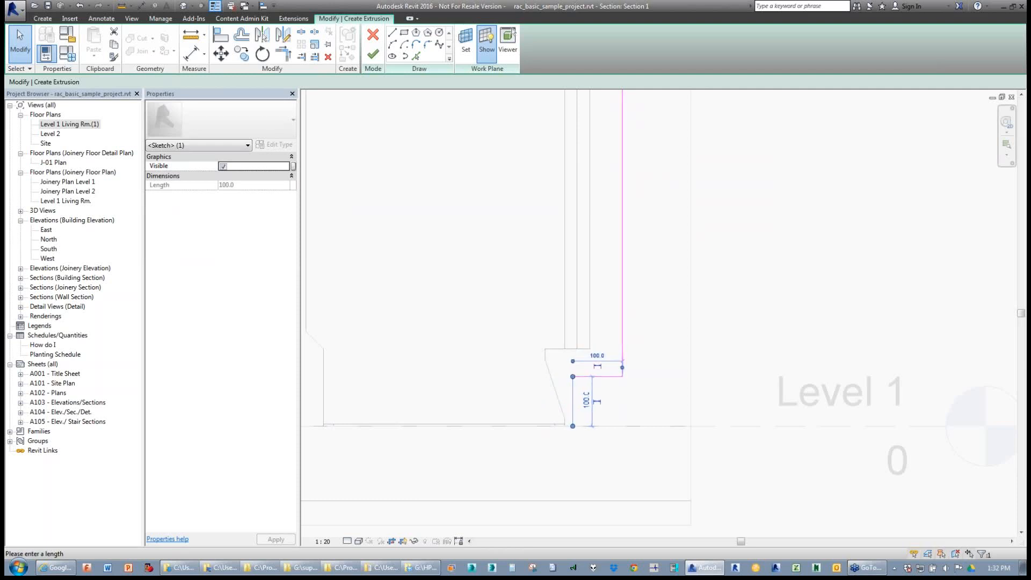
key(Return)
- Close the profile along Level 1 to the existing base corner, up to the benchtop underside, and around a stool-side edge about 34 mm deep
click(392, 33)
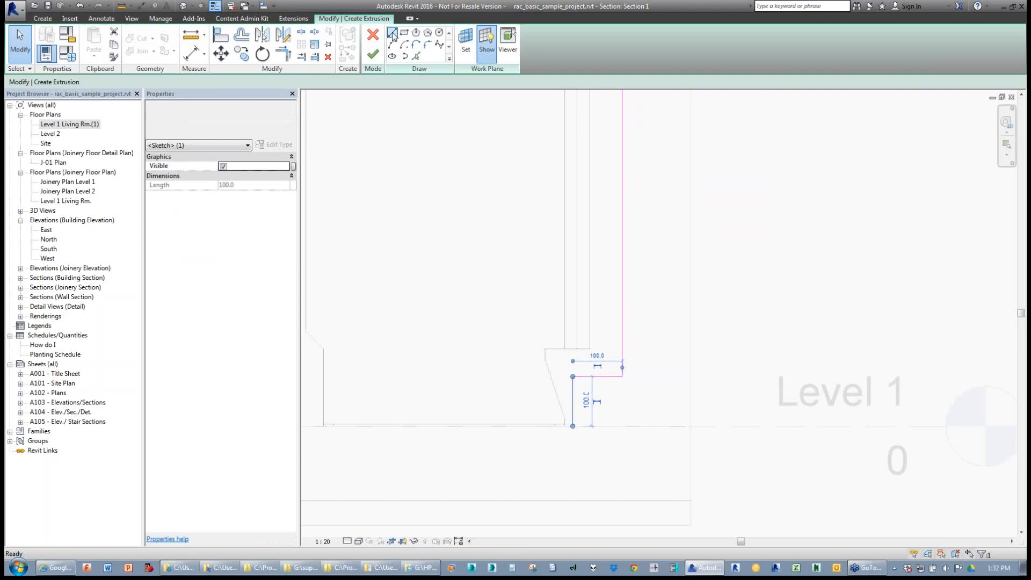
click(572, 426)
scroll(615, 426, down, 2)
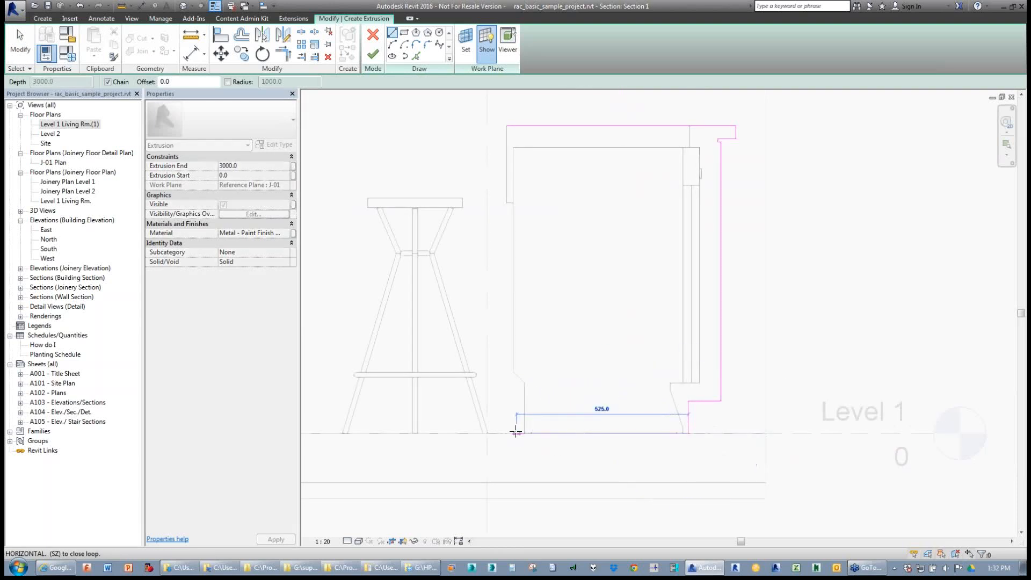
click(523, 433)
scroll(525, 208, up, 2)
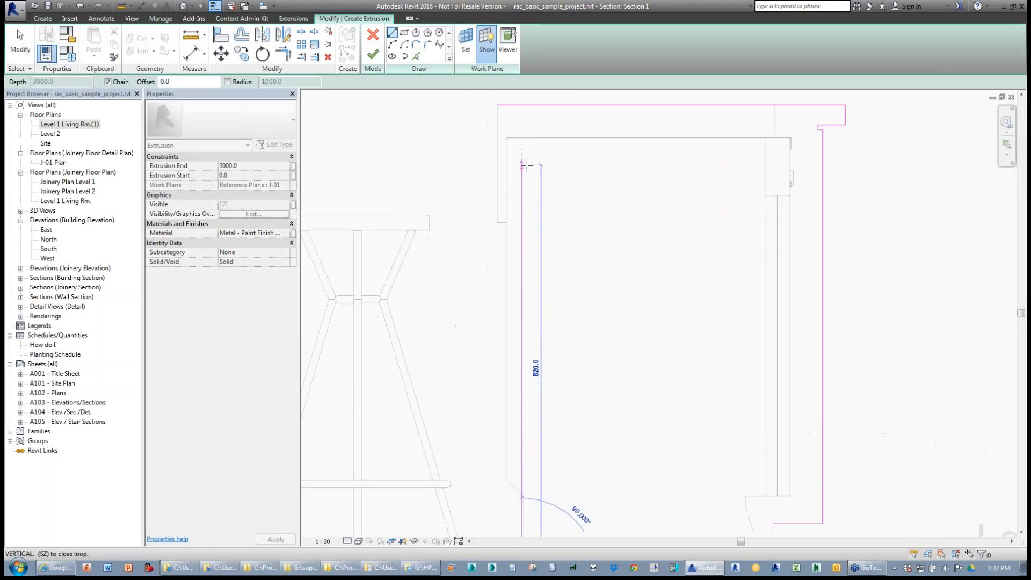
middle_drag(526, 108, 527, 215)
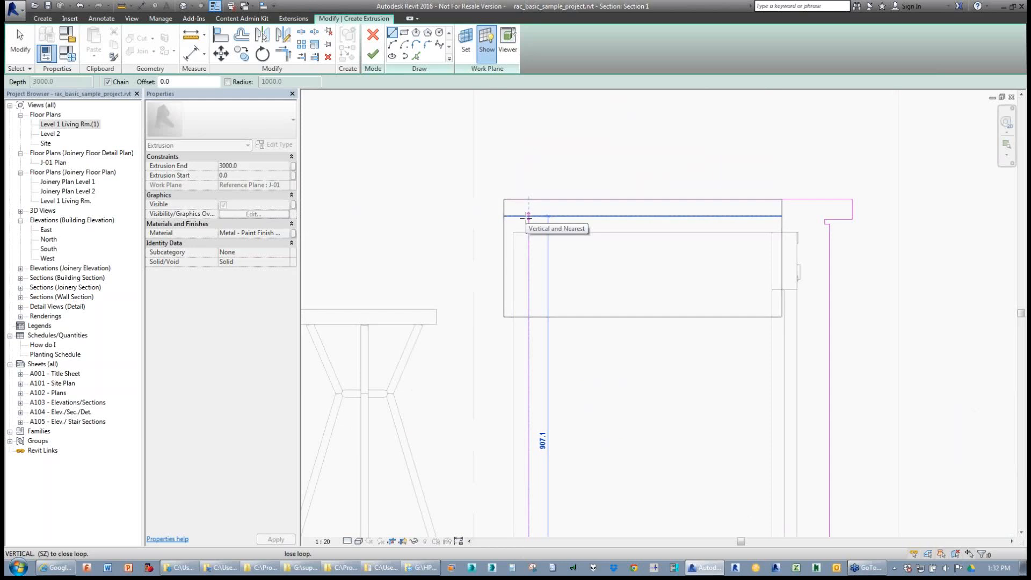
click(526, 215)
click(504, 216)
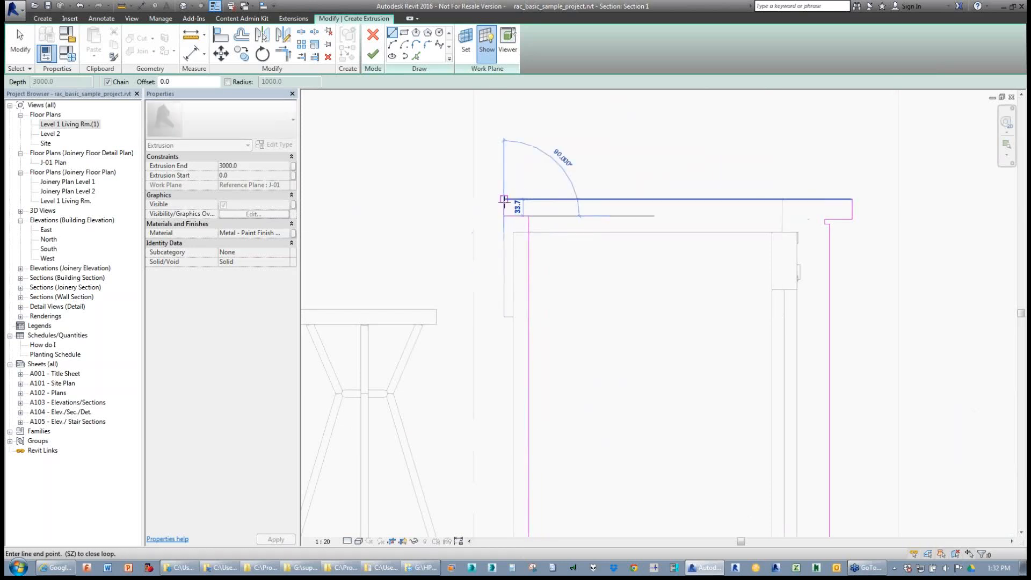
click(504, 199)
- Finish the extrusion sketch and complete the J-01 in-place model
scroll(444, 160, down, 3)
click(372, 54)
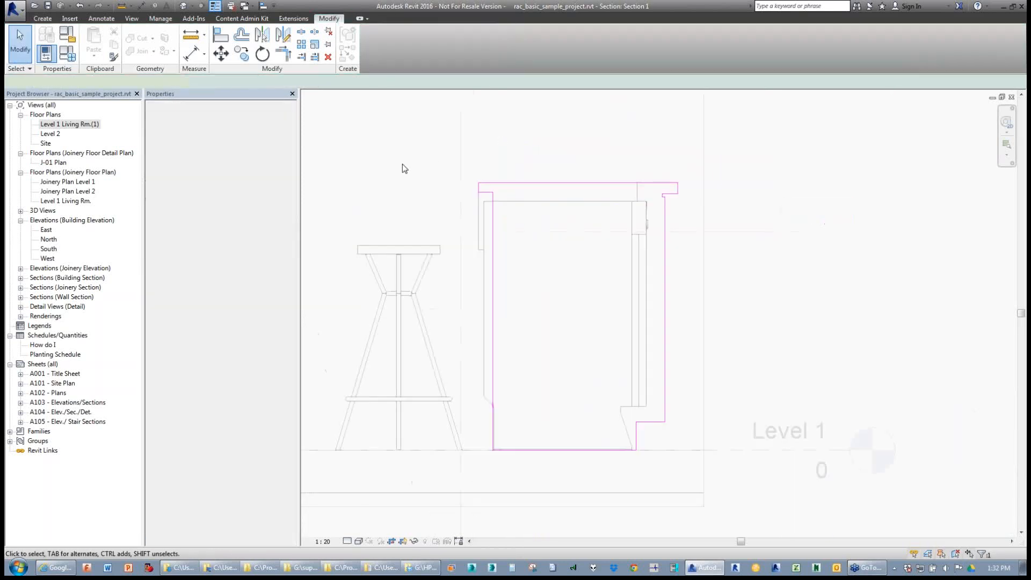
click(545, 43)
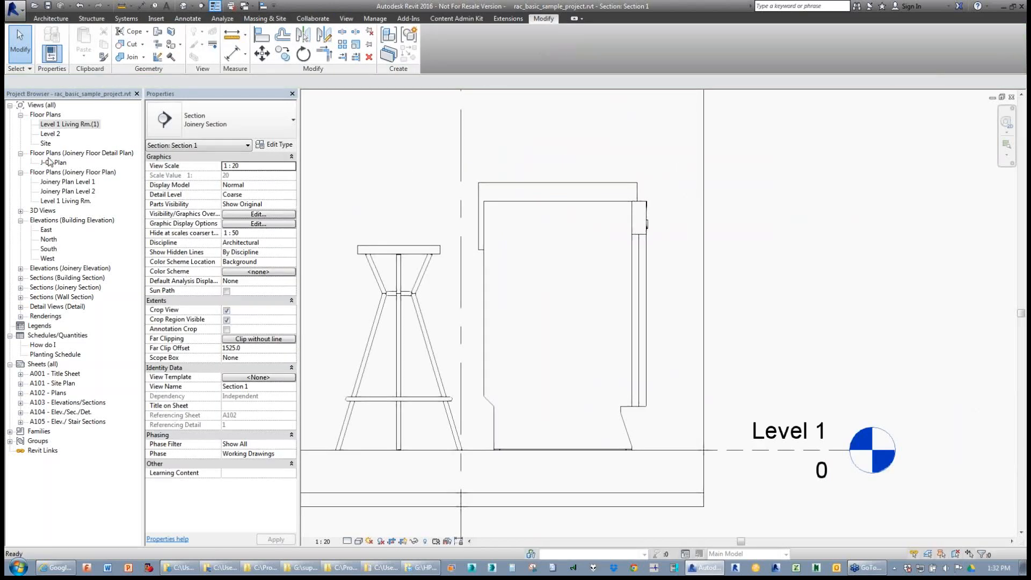
- In Joinery Plan Level 1, stretch the J-01 casework's far end back across the reference plane to the opposite end of the island bench
double_click(55, 182)
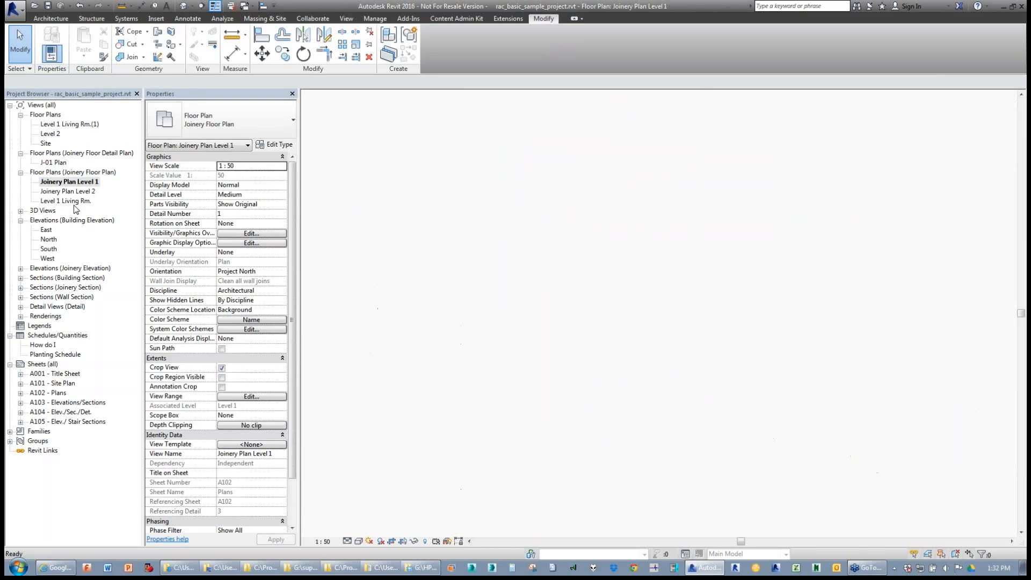
scroll(398, 283, down, 2)
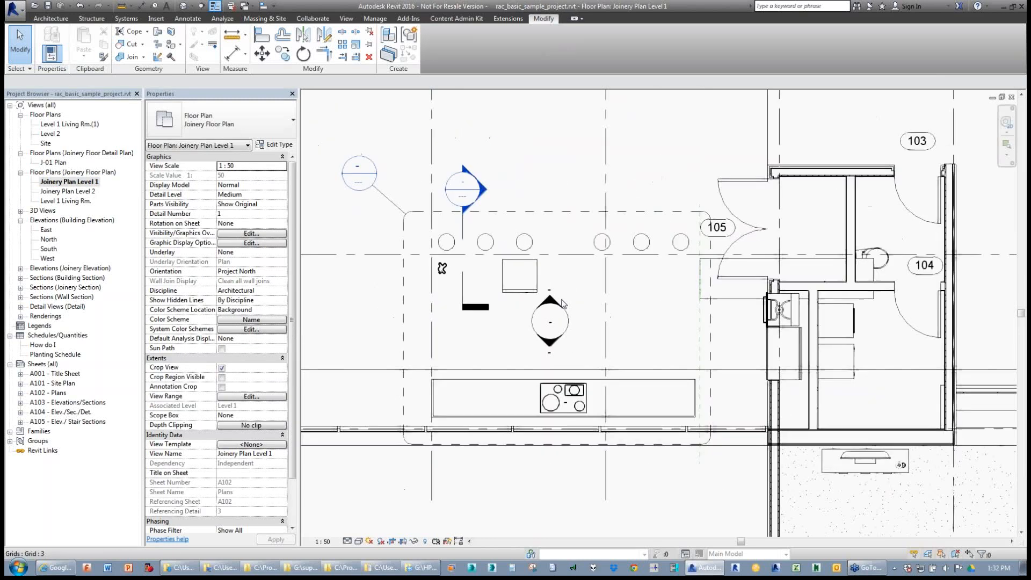
click(724, 301)
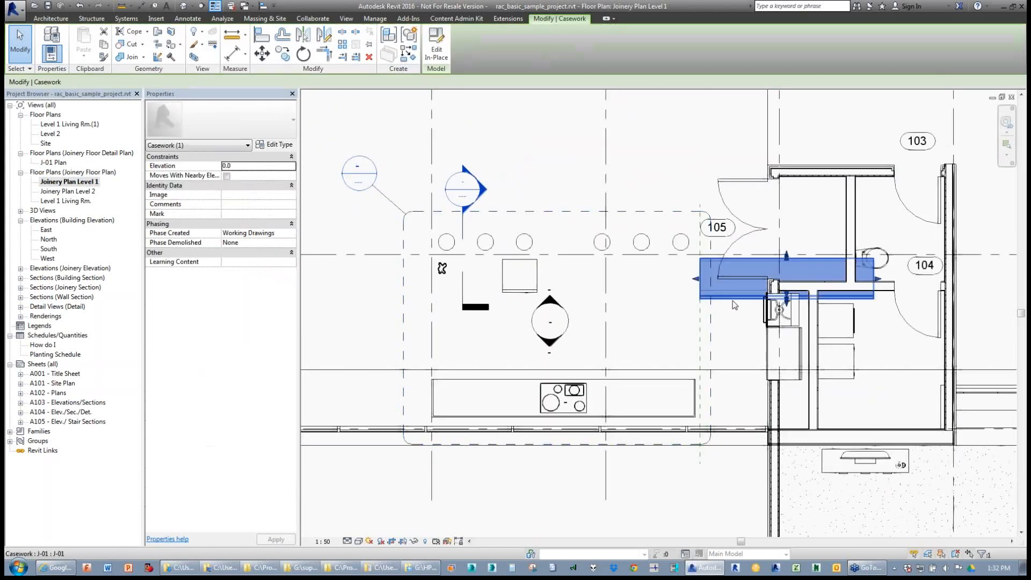
drag(875, 283, 424, 285)
scroll(674, 267, up, 3)
click(662, 373)
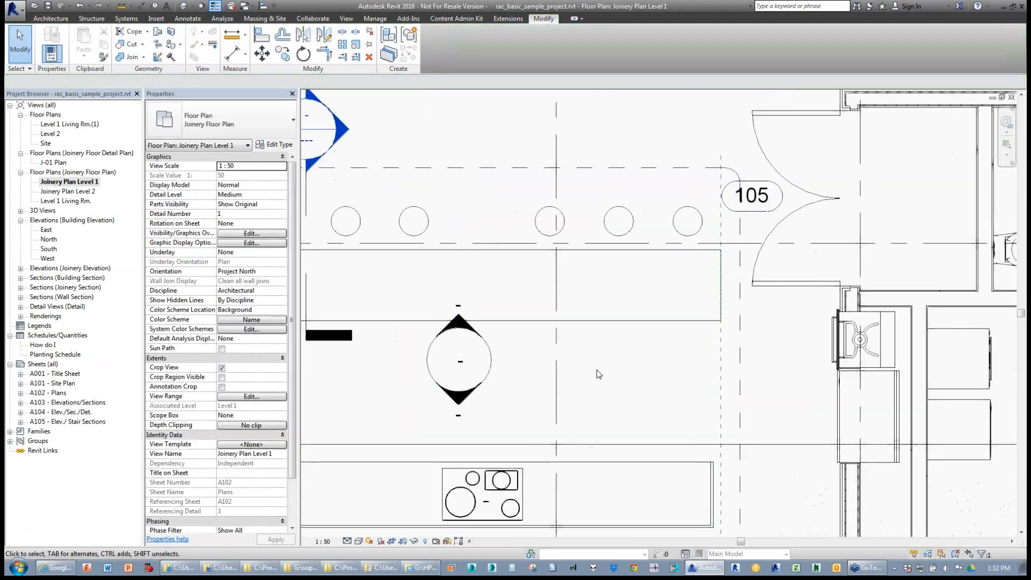
- Move the kitchen elevation marker slightly away from the J-01 bench so its arrow clears the bench's front edge
scroll(497, 370, down, 3)
click(412, 328)
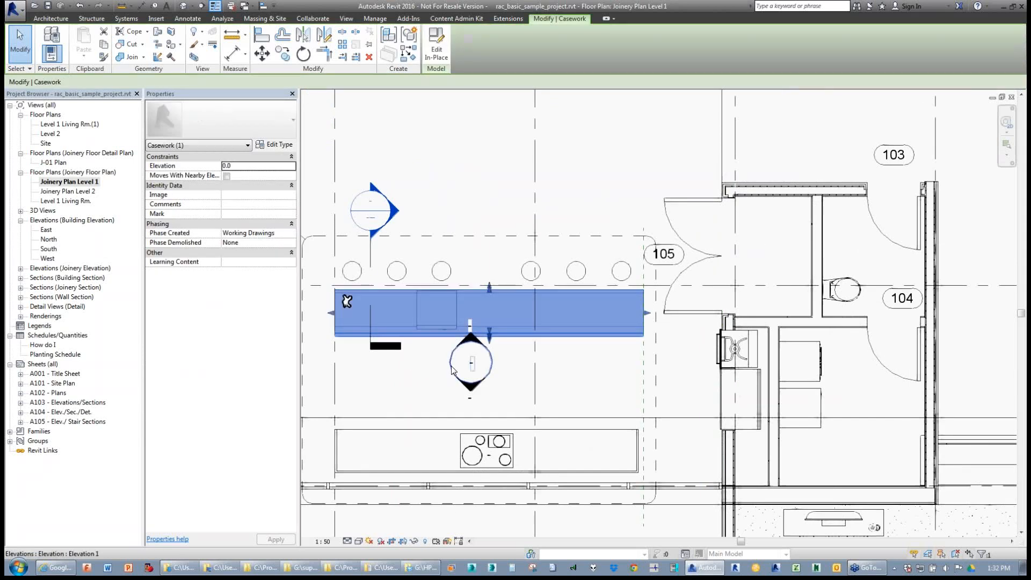
drag(451, 367, 451, 378)
key(Escape)
scroll(364, 361, up, 2)
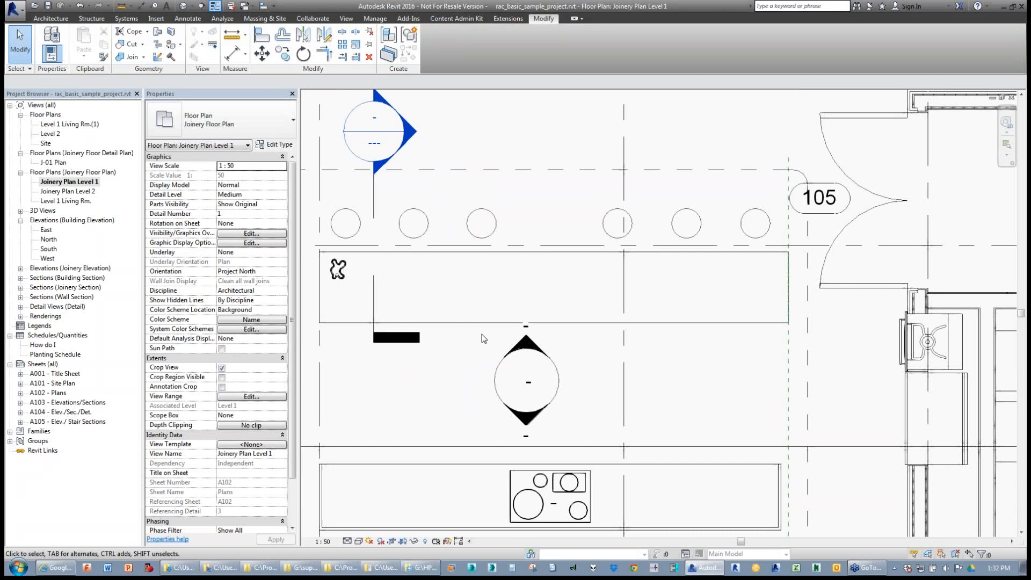
- Open the elevation view of the island bench, Elevation 1 - c, from the marker's bench-facing arrow
click(520, 347)
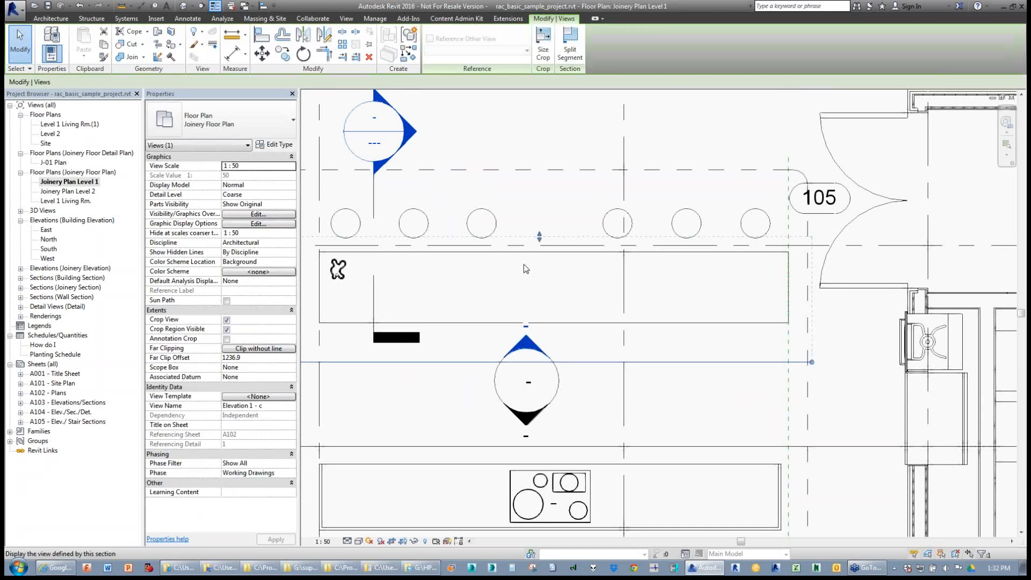
key(Escape)
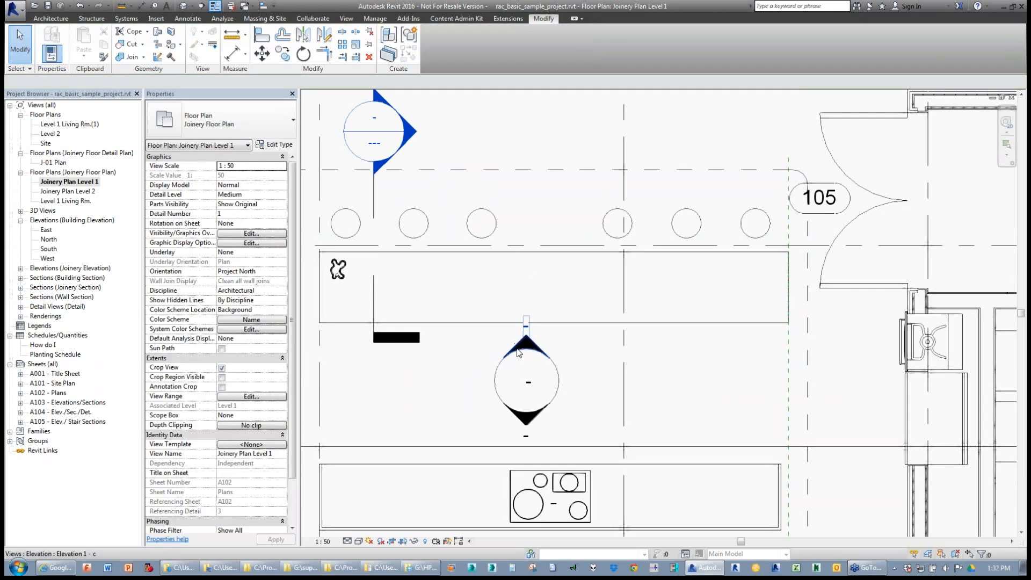
click(515, 349)
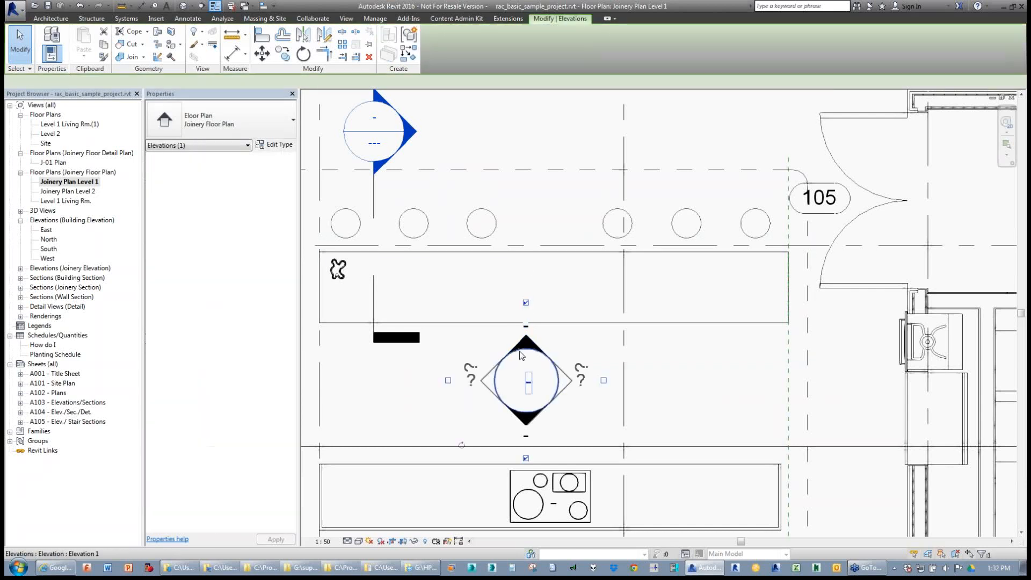
right_click(521, 348)
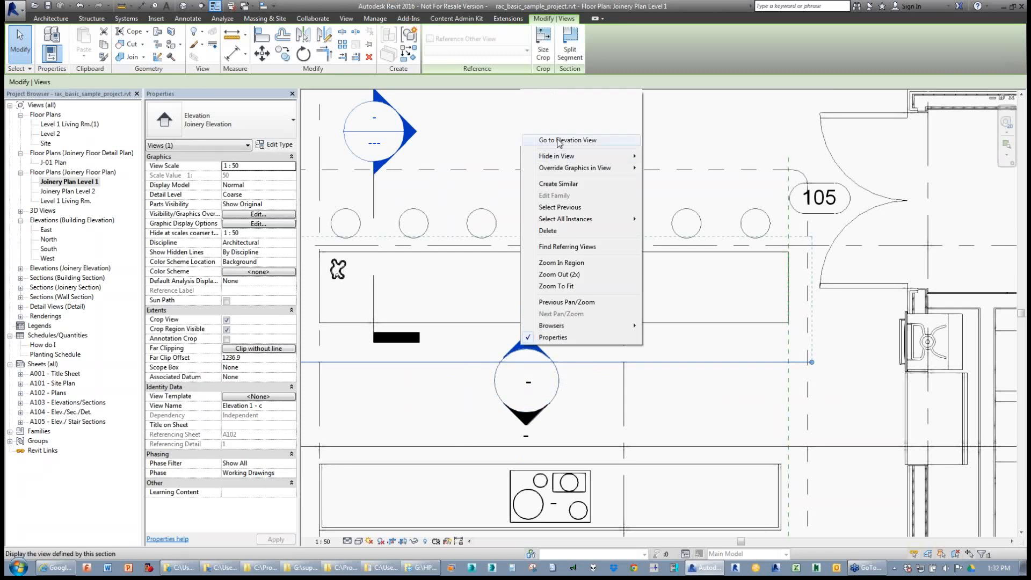
click(567, 139)
scroll(742, 349, up, 3)
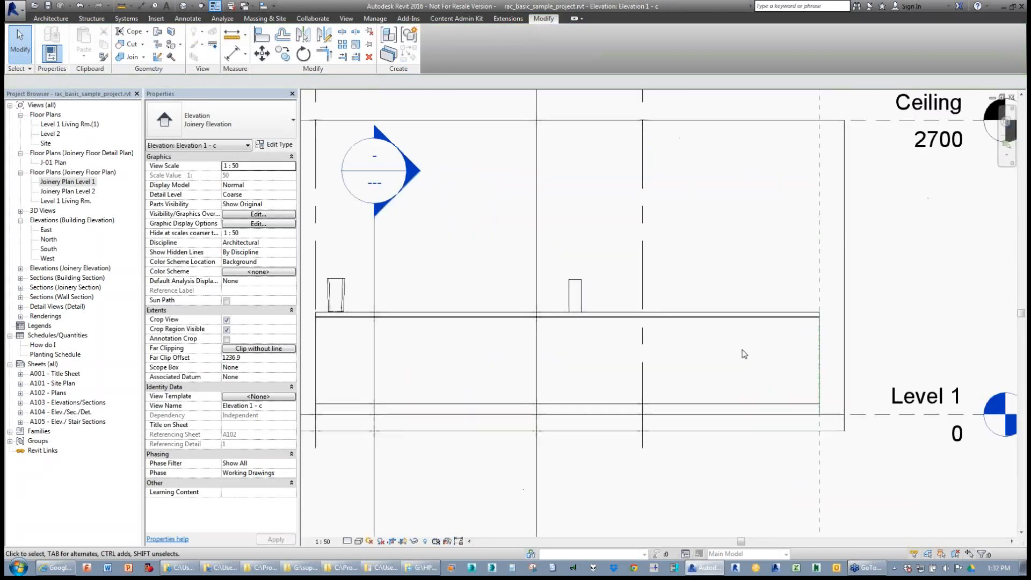
- Remove the tall vase and the other object standing on the benchtop from the elevation, and check the J-01 casework's extents
click(576, 299)
middle_drag(576, 299, 691, 261)
scroll(389, 250, up, 2)
ctrl+click(492, 239)
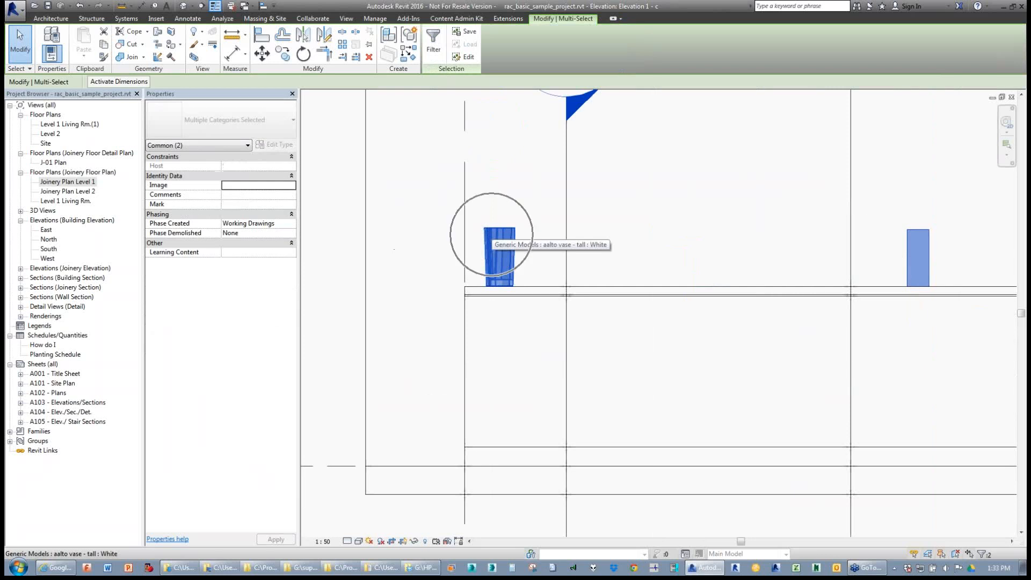
scroll(420, 276, down, 3)
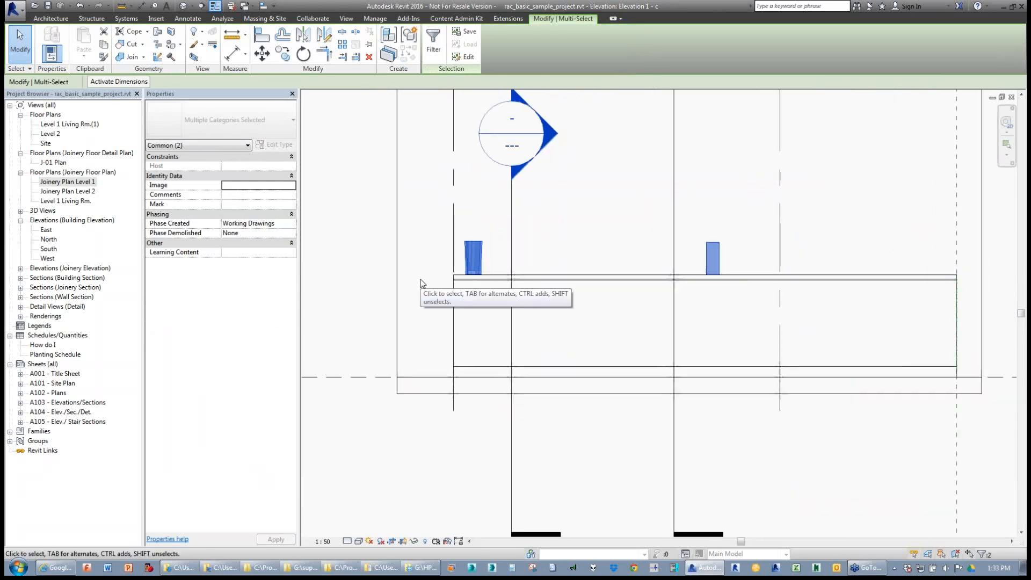
key(Escape)
click(468, 284)
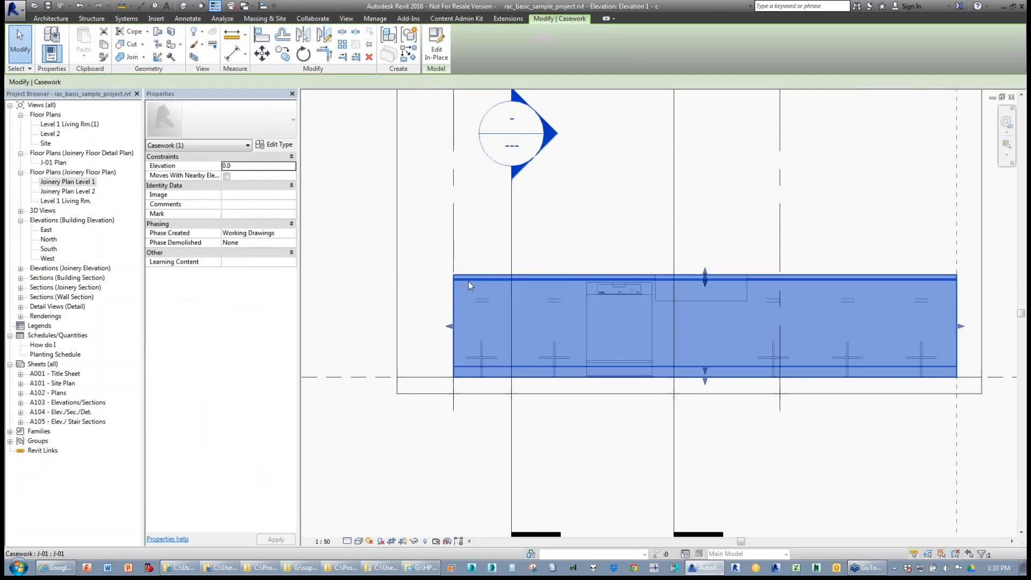
click(582, 253)
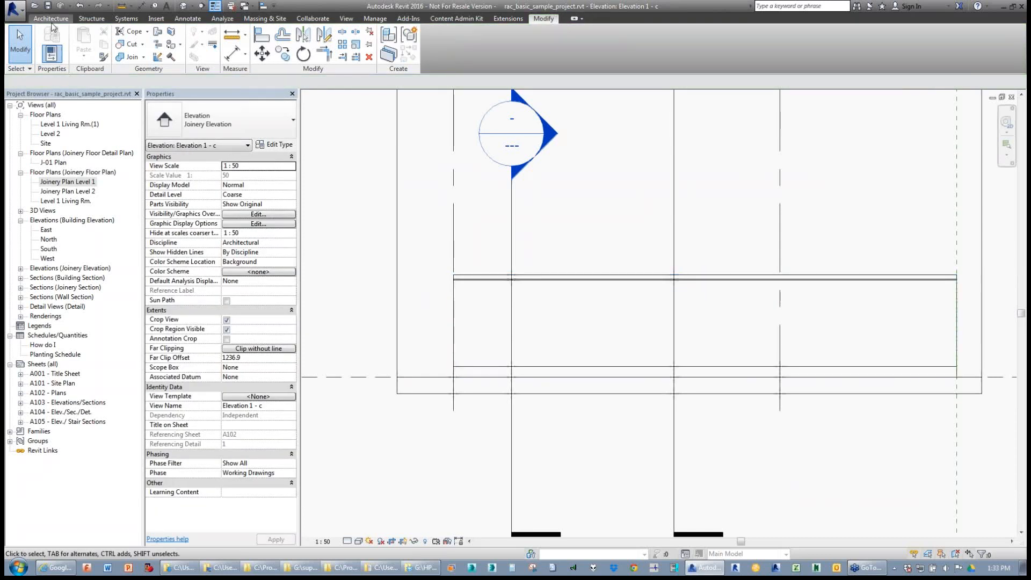
- Add a detail line in the <Hidden> style by picking the bench's left end and offsetting it 32 mm inward
click(188, 19)
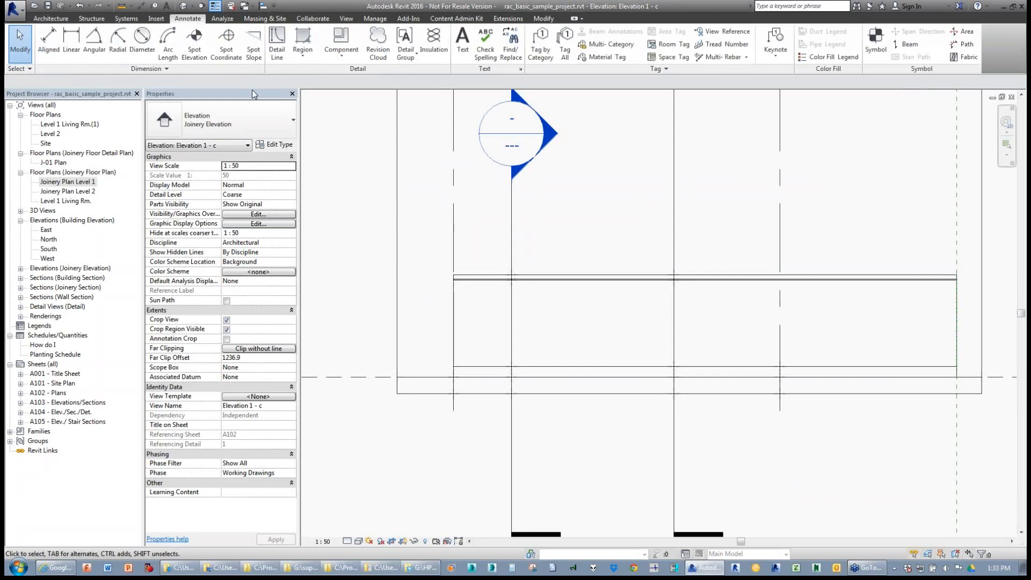
click(282, 58)
scroll(443, 337, up, 2)
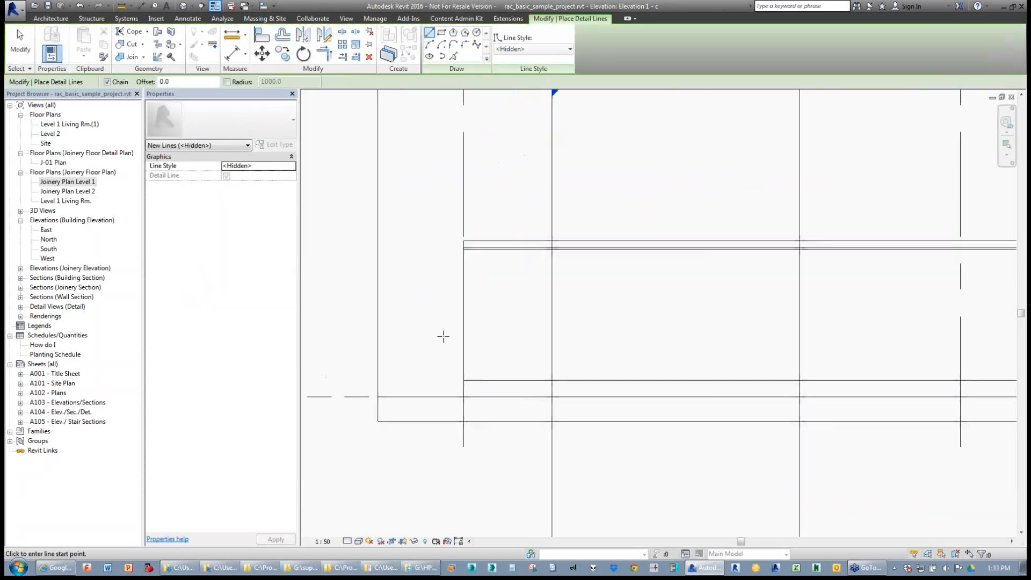
click(529, 49)
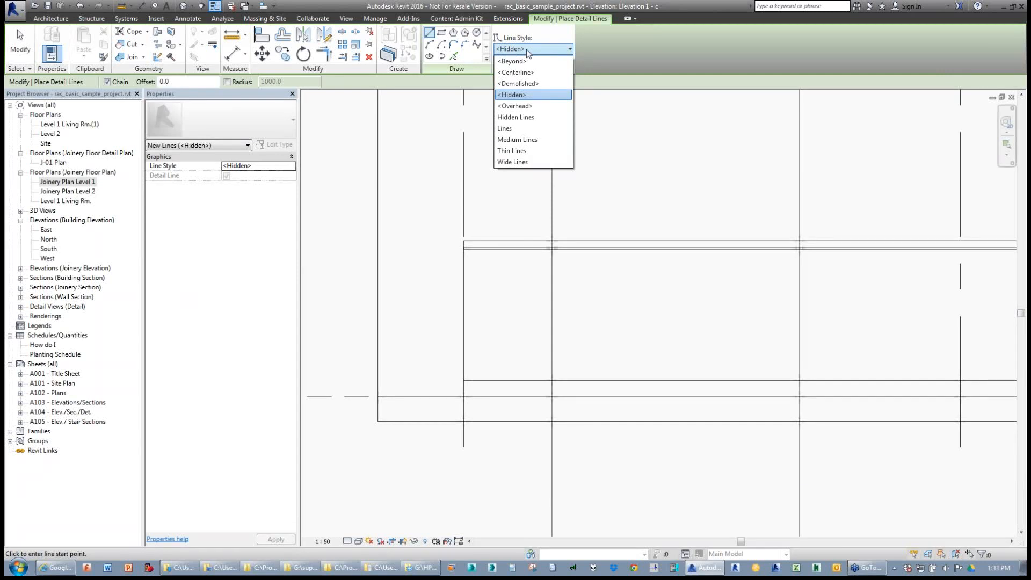
click(555, 94)
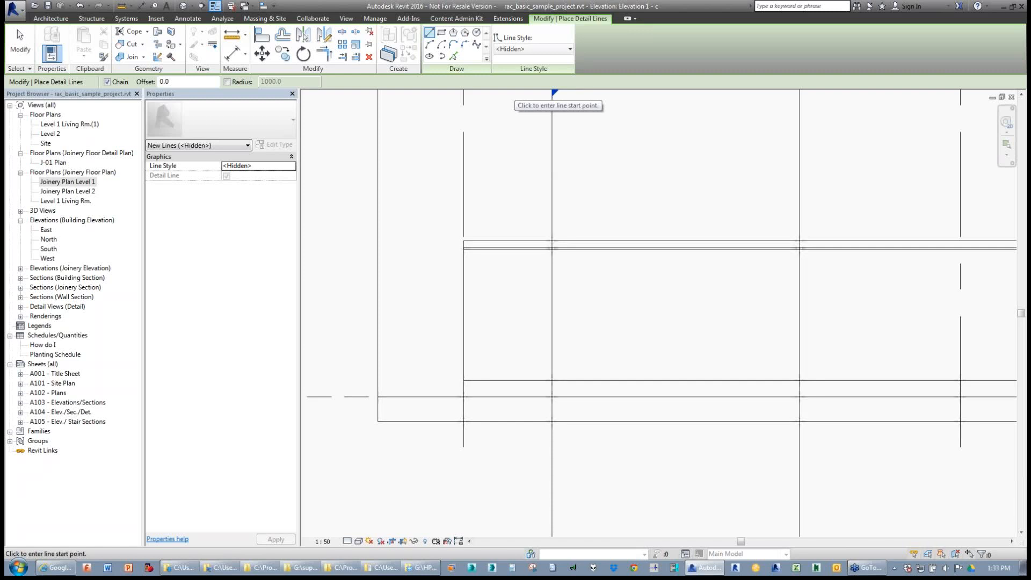
click(453, 56)
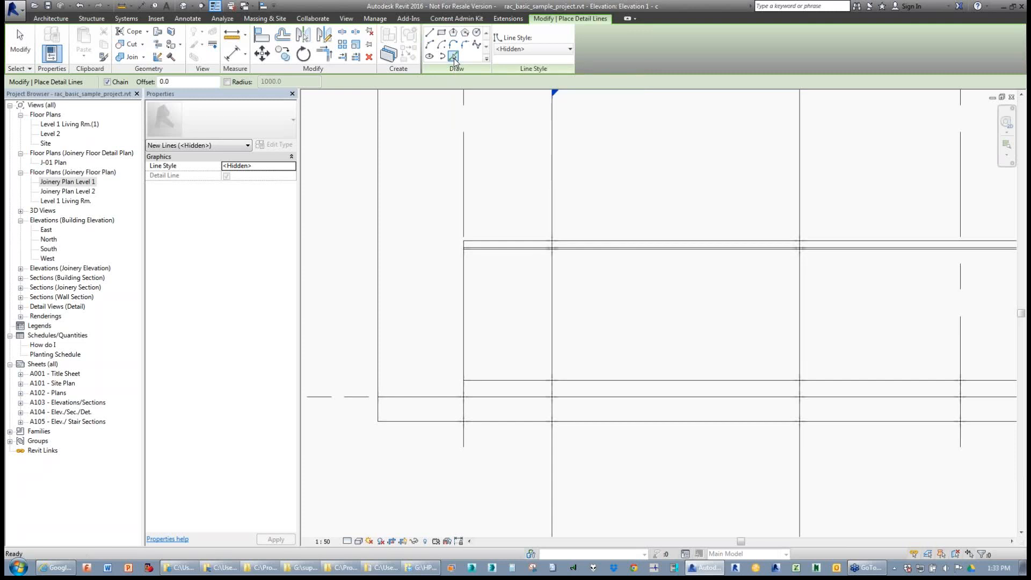
drag(146, 82, 86, 79)
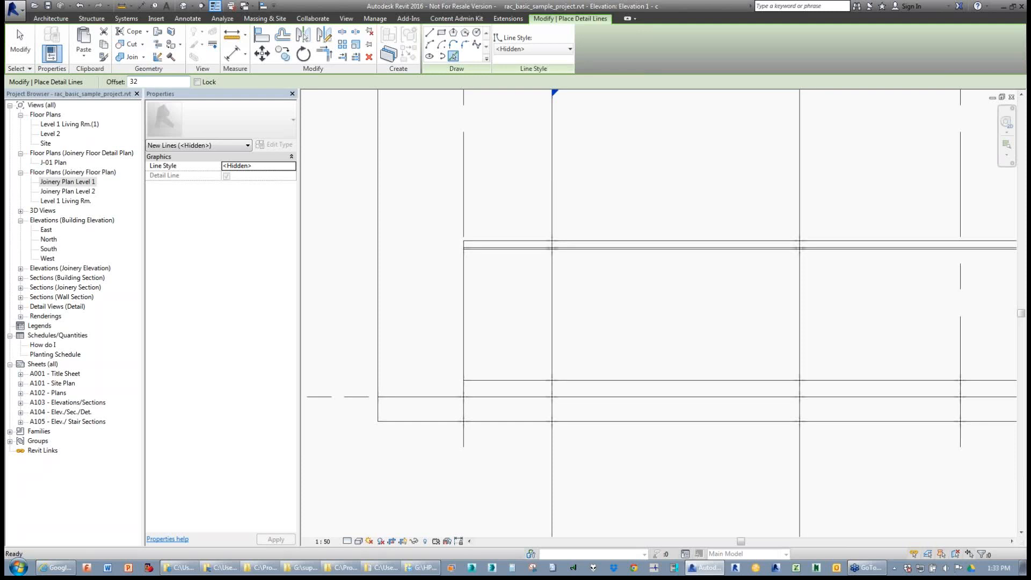
click(466, 302)
key(Escape)
key(Escape)
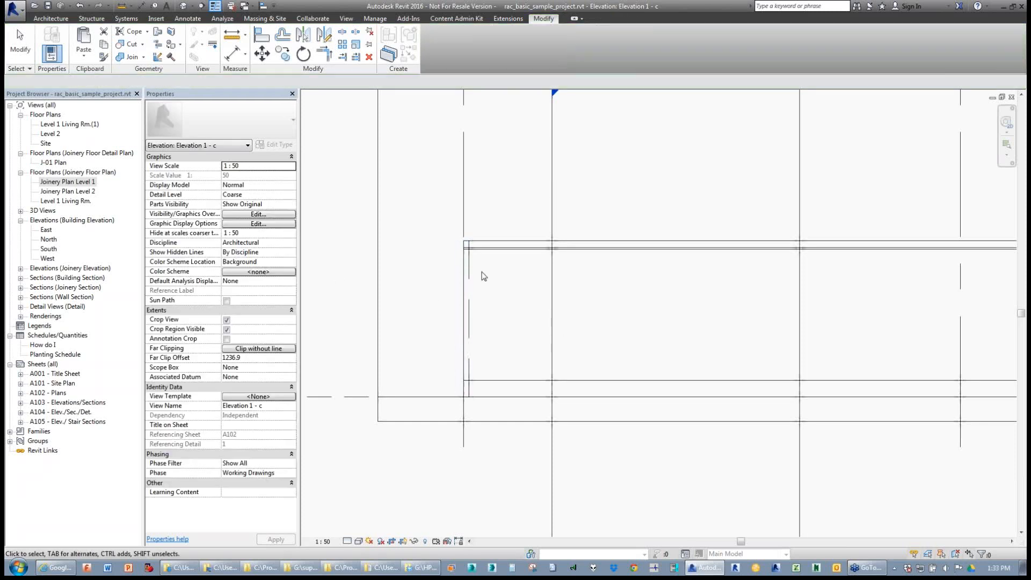
- Shorten the hidden detail line at the bench's left end so it starts at the underside of the benchtop
click(470, 275)
scroll(463, 246, up, 3)
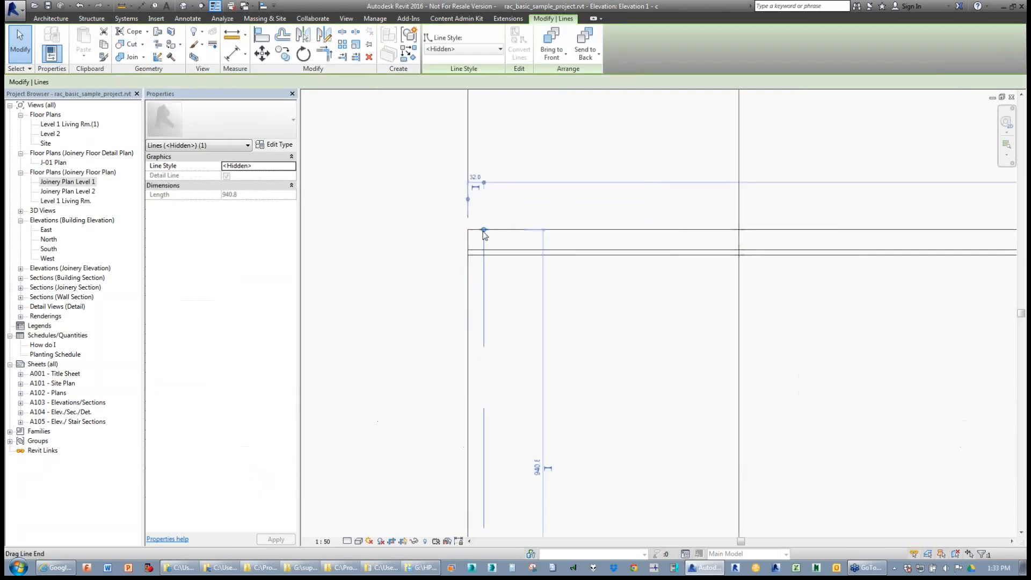
drag(484, 229, 484, 255)
click(415, 235)
scroll(414, 233, down, 4)
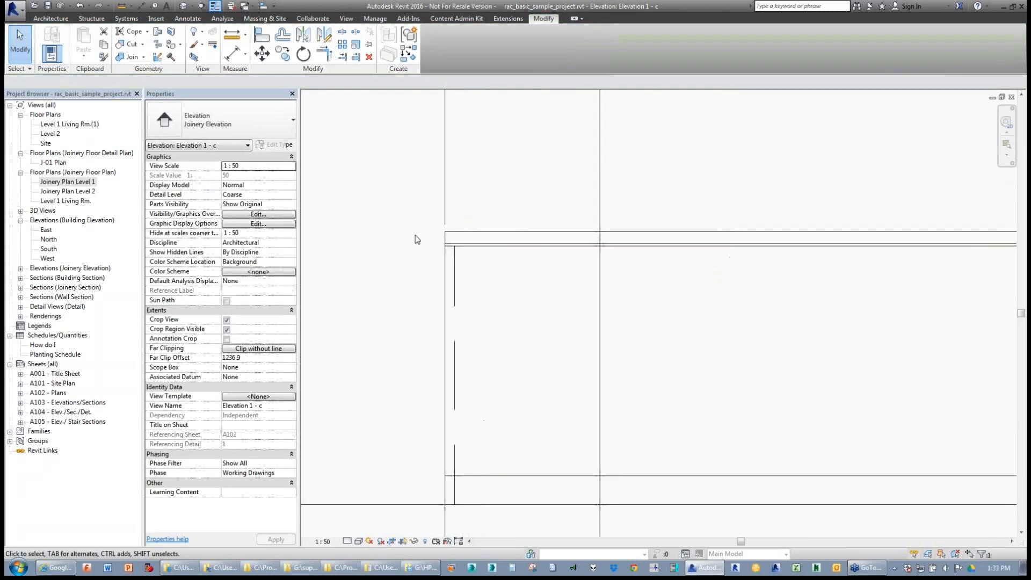
- Set the elevation's view scale to 1:20 and hide the A104 section marker crossing the middle of the bench
click(473, 232)
scroll(474, 240, down, 3)
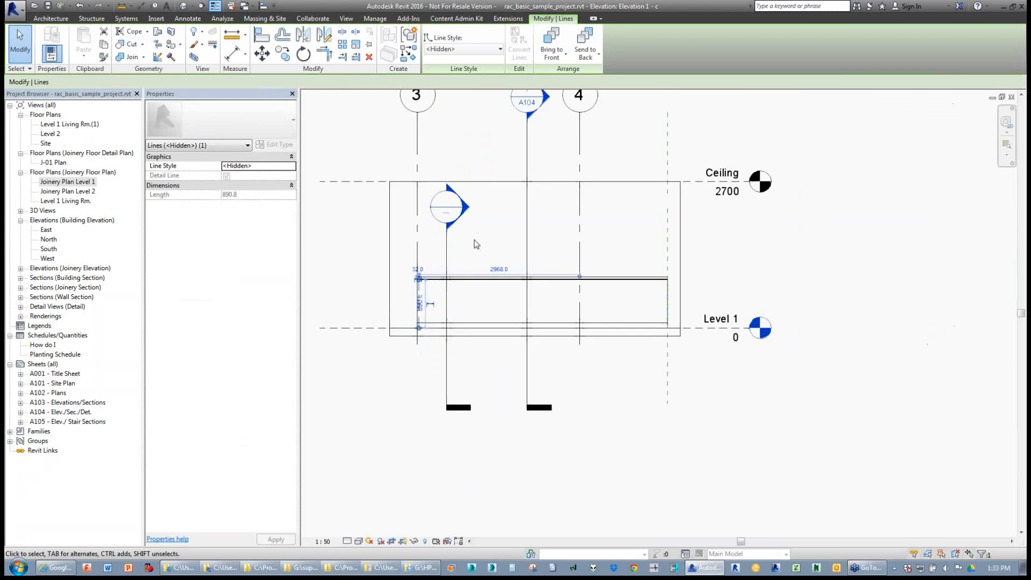
click(323, 541)
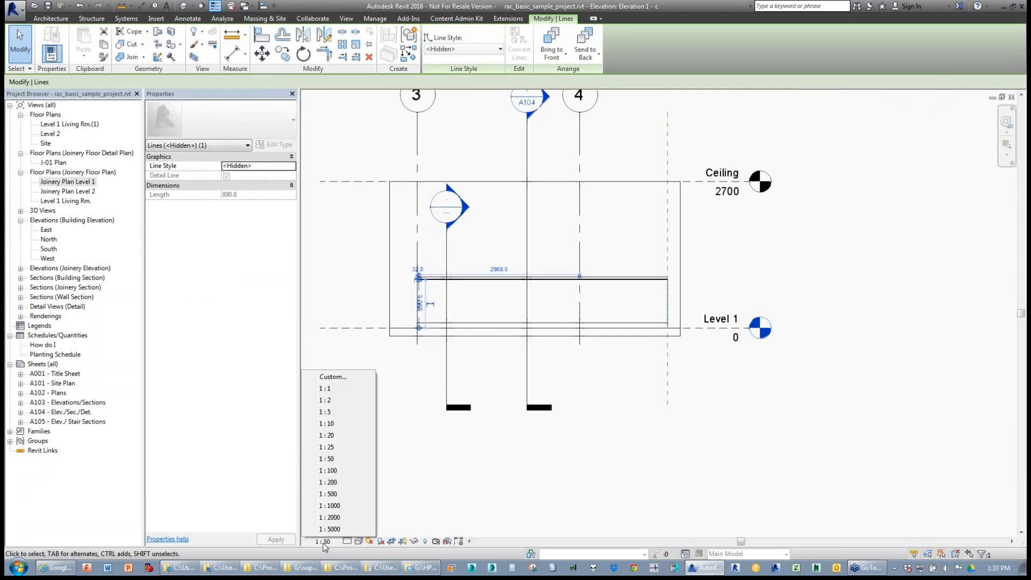
click(324, 436)
scroll(448, 249, up, 3)
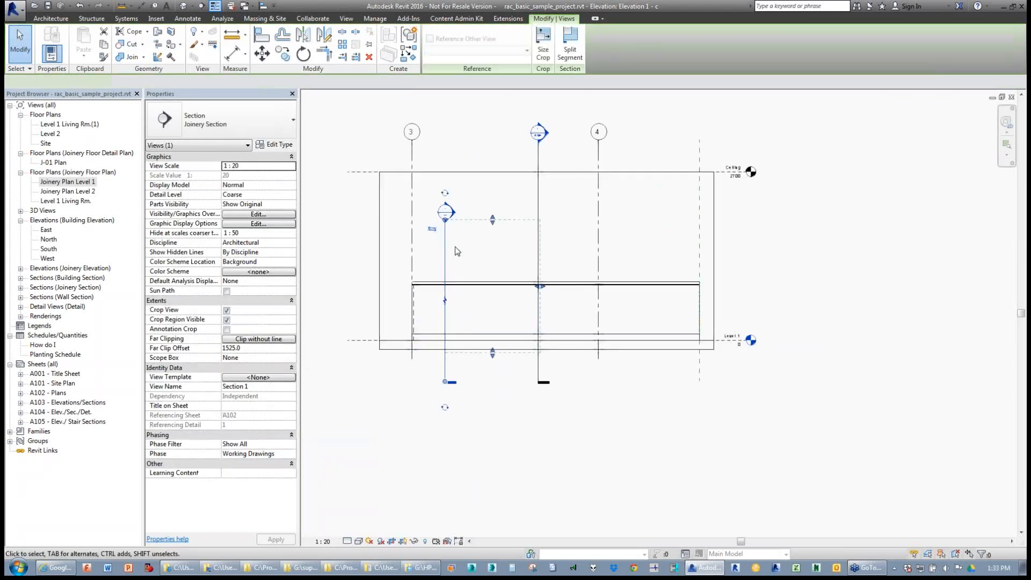
click(582, 162)
key(Escape)
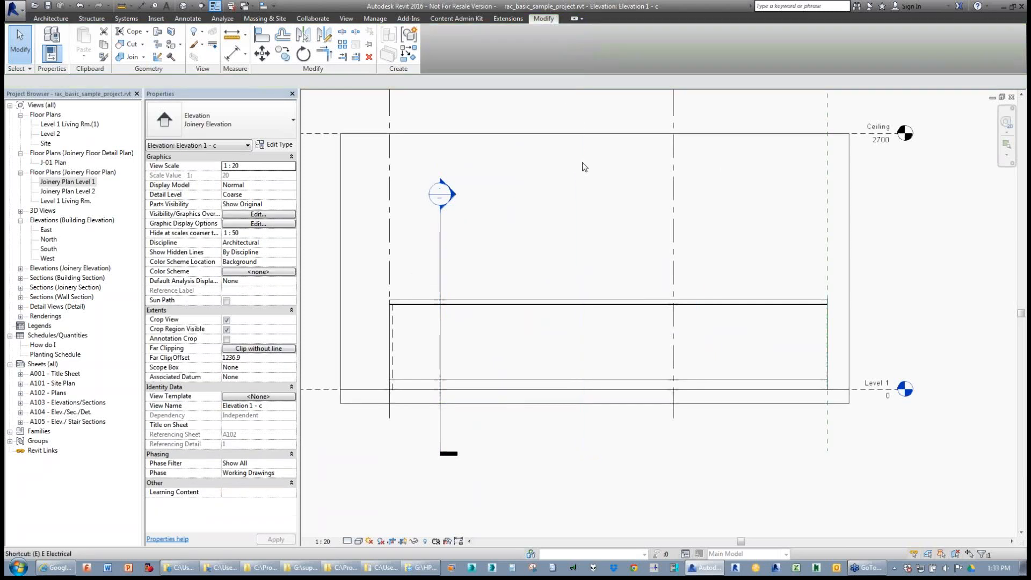
- Lower the upper edge of the elevation's crop region to just above the benchtop
scroll(728, 235, down, 2)
click(645, 163)
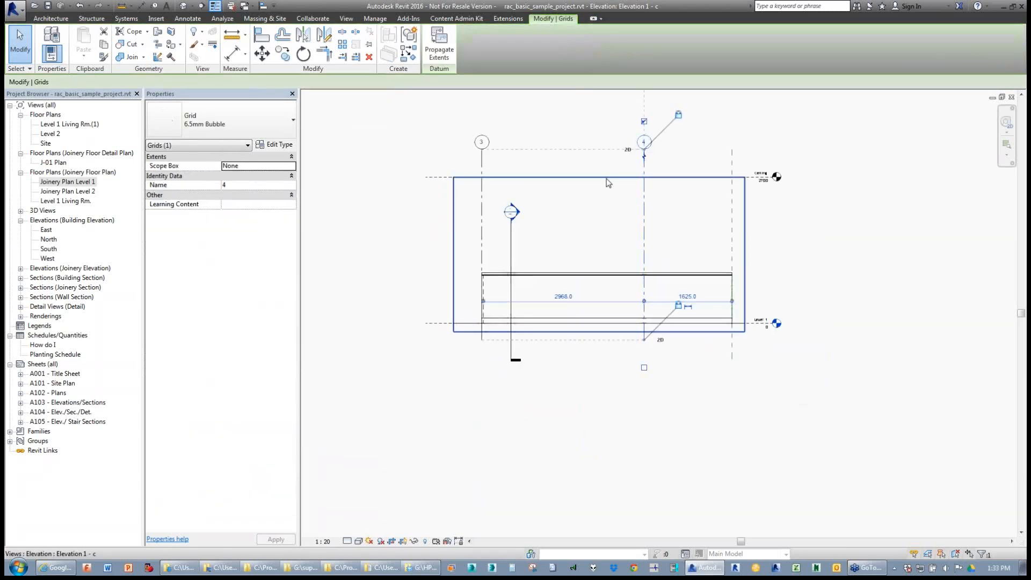
click(599, 178)
drag(599, 177, 598, 245)
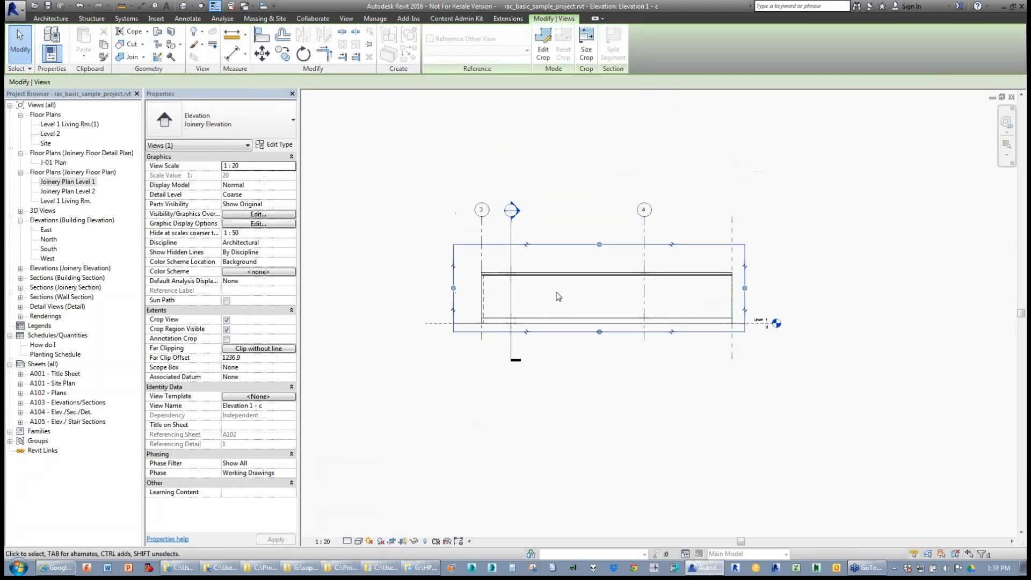
- Shorten the remaining joinery section line so its head sits lower, on the crop region's upper edge
scroll(561, 243, up, 3)
click(489, 232)
click(485, 232)
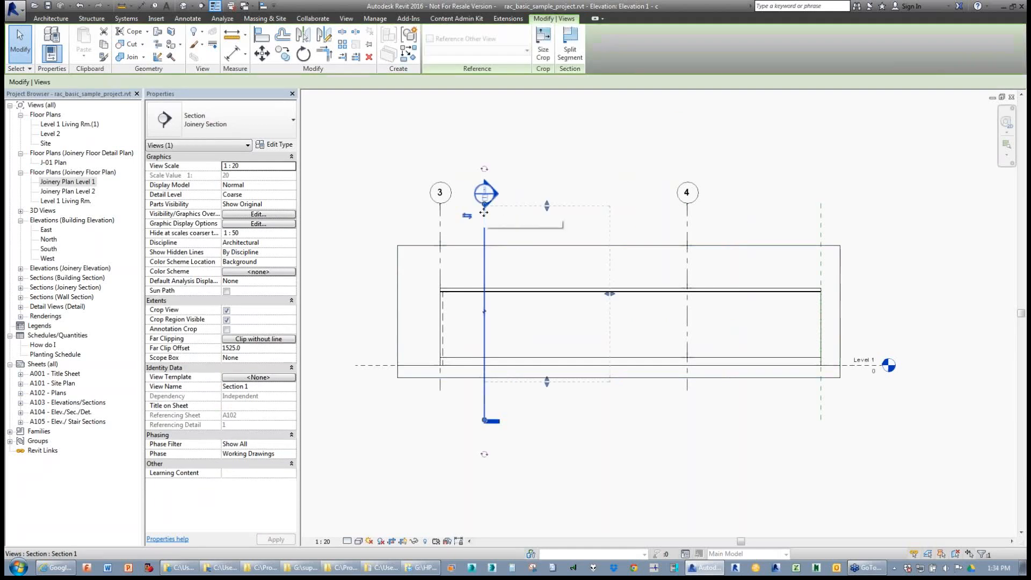
key(Escape)
- Mirror a copy of the hidden detail line to the bench's right end about a vertical axis through the bench's midpoint
scroll(474, 241, up, 5)
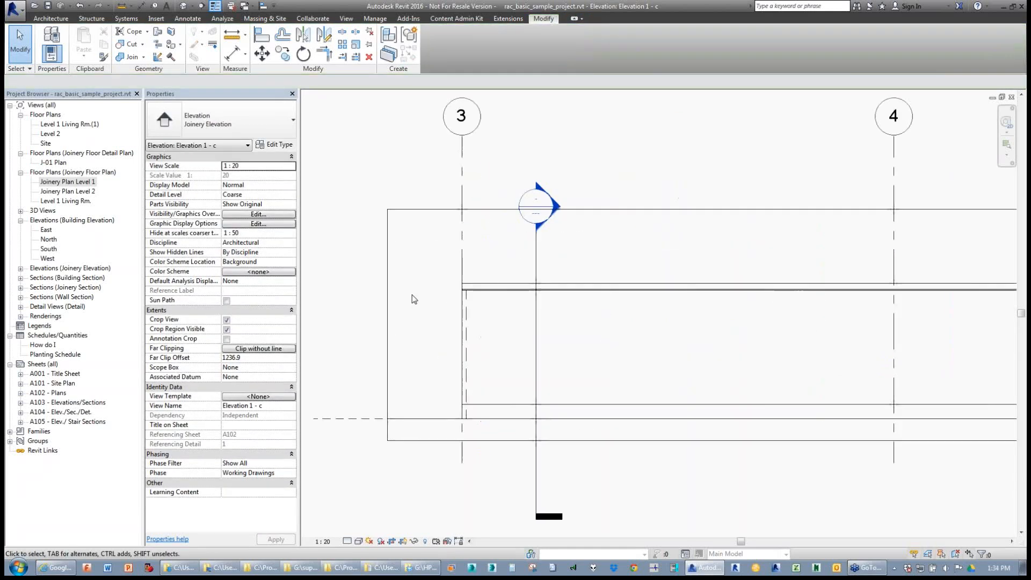
scroll(316, 271, down, 5)
click(343, 293)
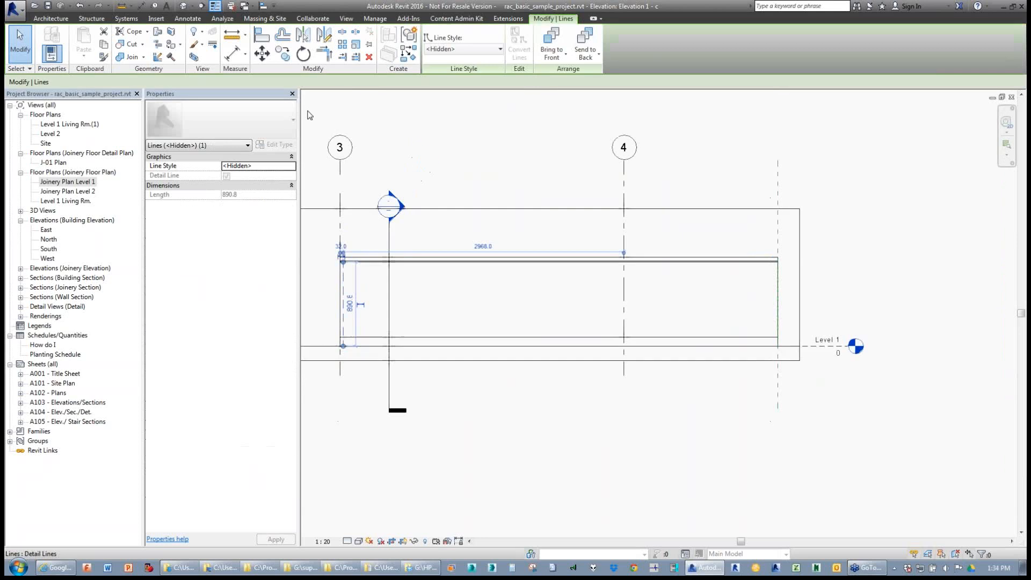
click(324, 34)
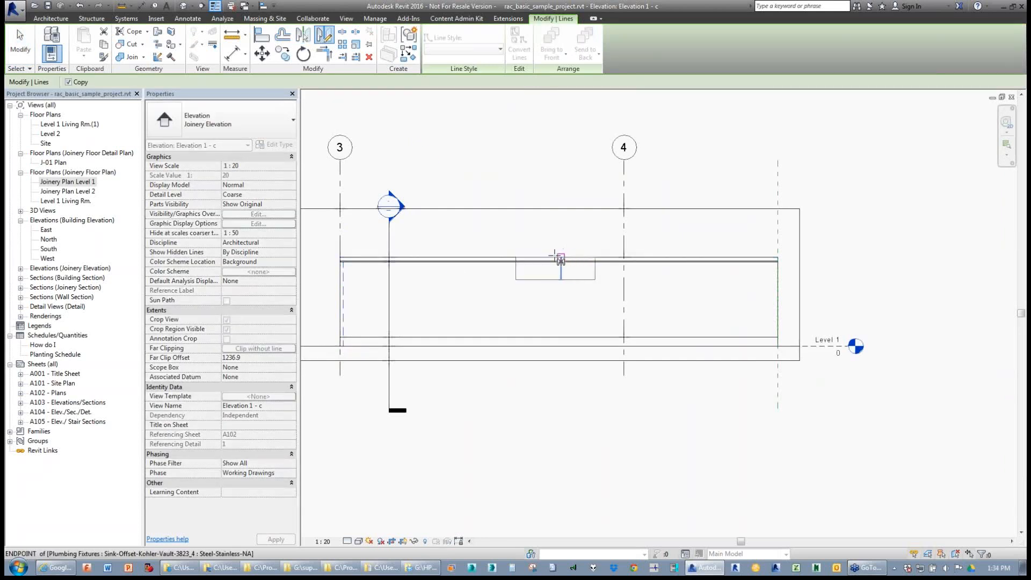
click(559, 337)
click(559, 303)
click(521, 233)
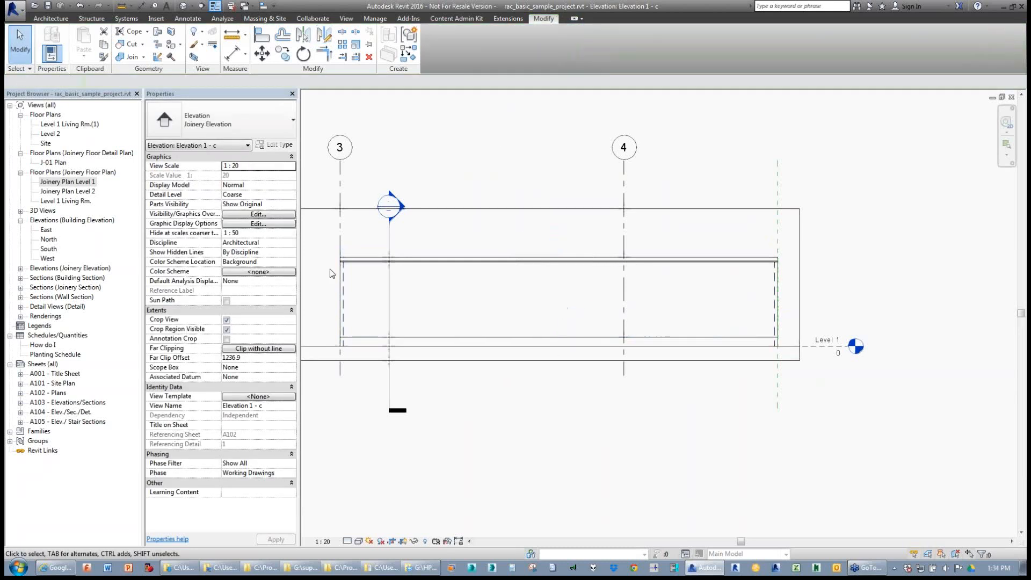
- Draw a vertical detail line about 791 mm long from the benchtop underside to the kickboard line, and set its style to Thin Lines
scroll(338, 281, up, 2)
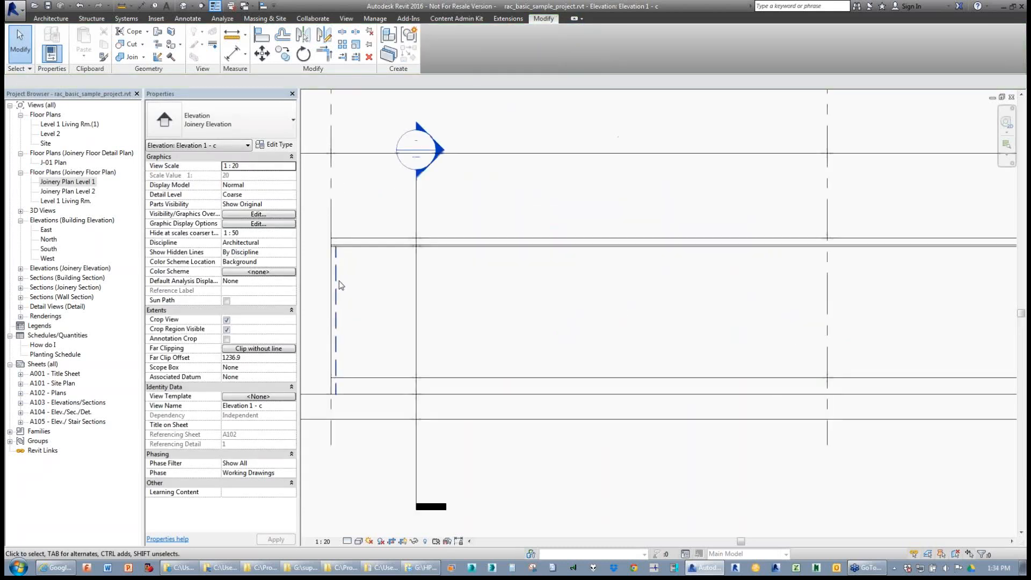
click(47, 20)
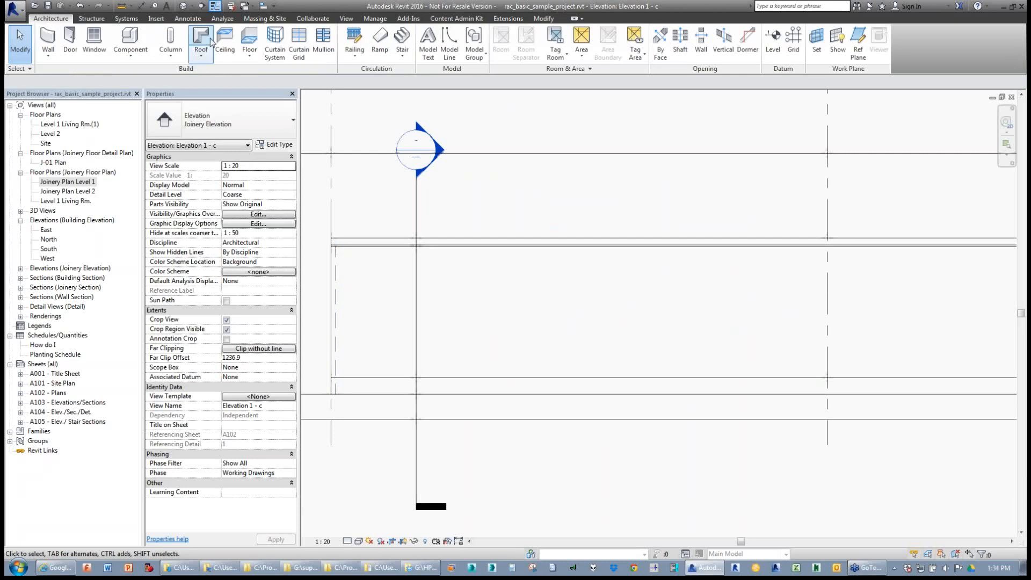
click(187, 18)
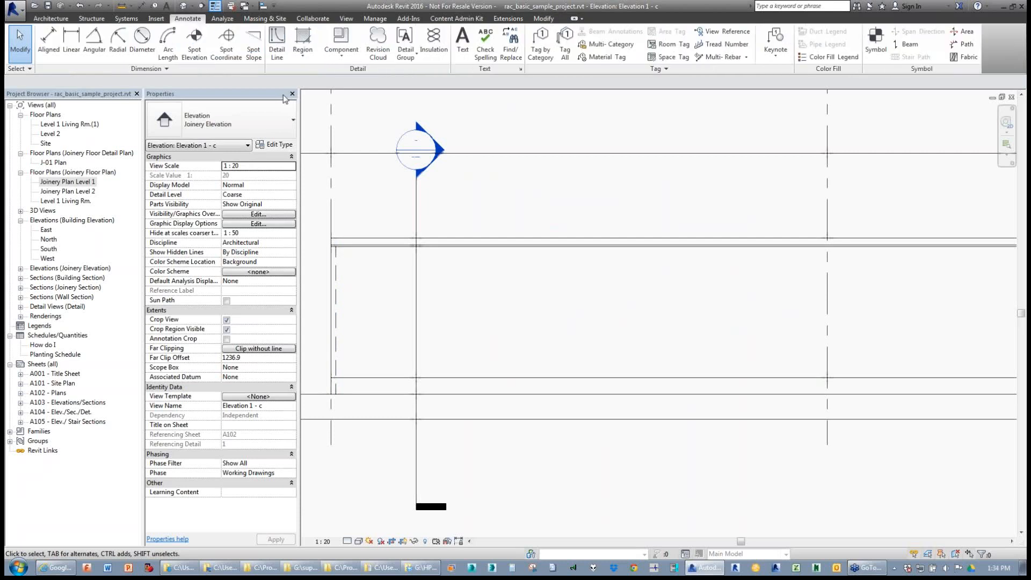
click(276, 48)
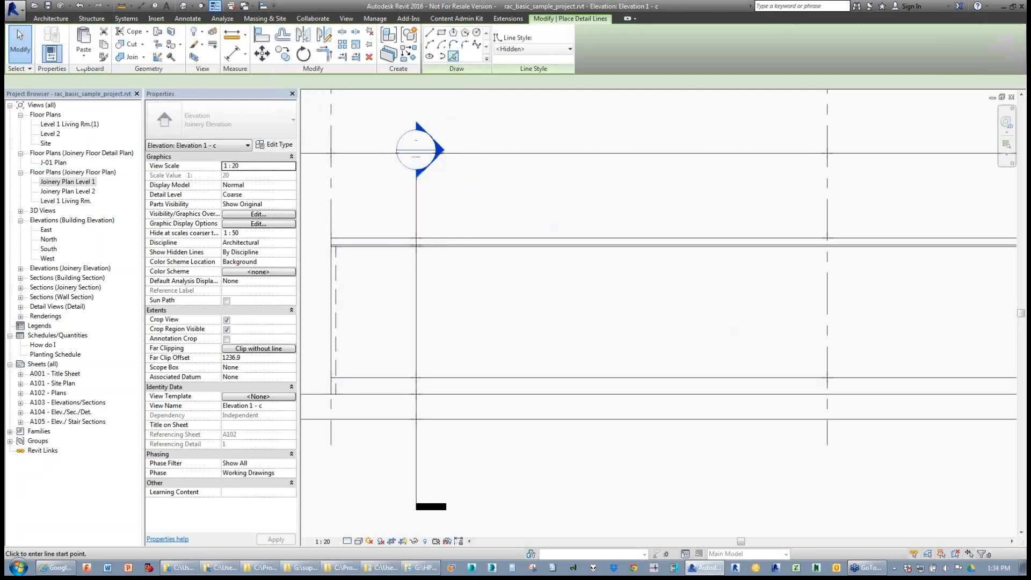
scroll(465, 247, up, 5)
click(465, 246)
scroll(679, 257, down, 3)
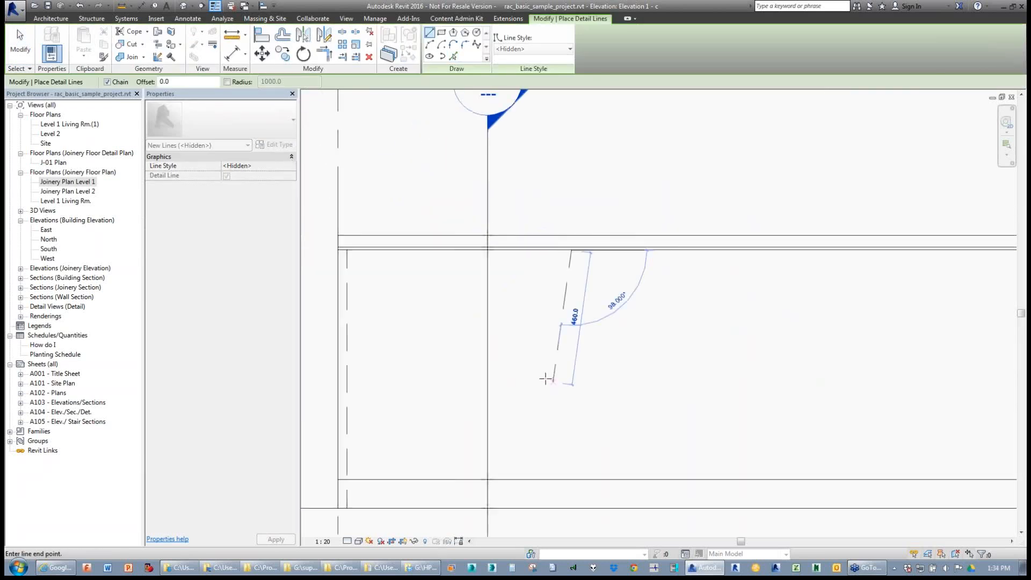
click(572, 478)
key(Escape)
key(Escape)
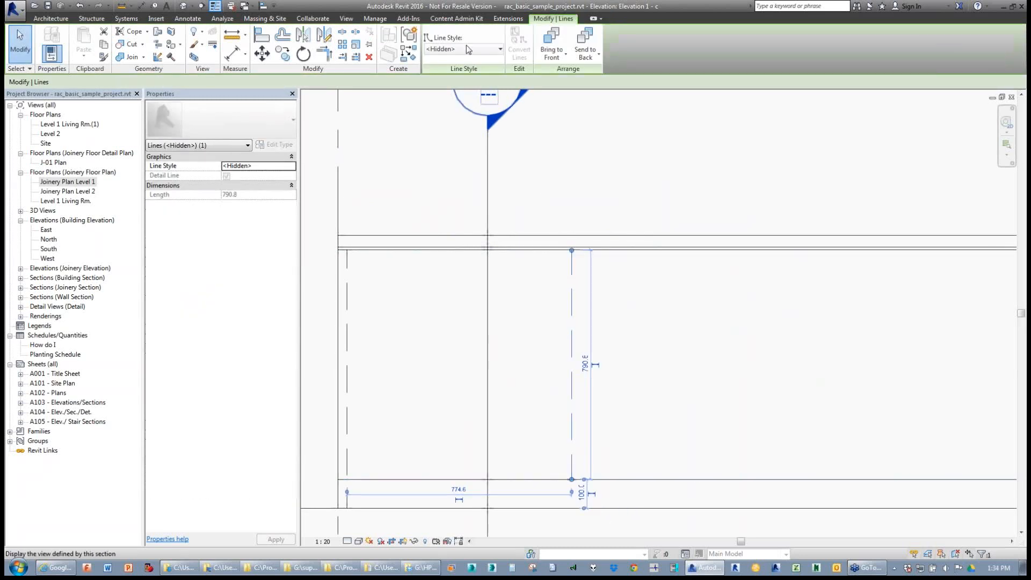
click(467, 50)
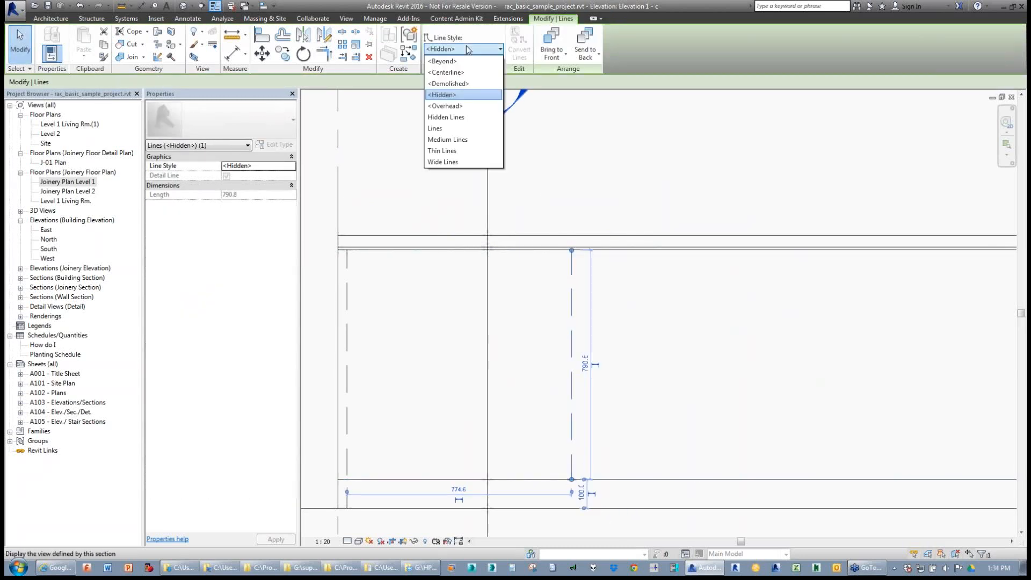
click(457, 151)
- Make four constrained copies of the vertical divider line toward the bench's right end, spaced about 860, 900, 920 and 700 mm apart
scroll(445, 241, down, 5)
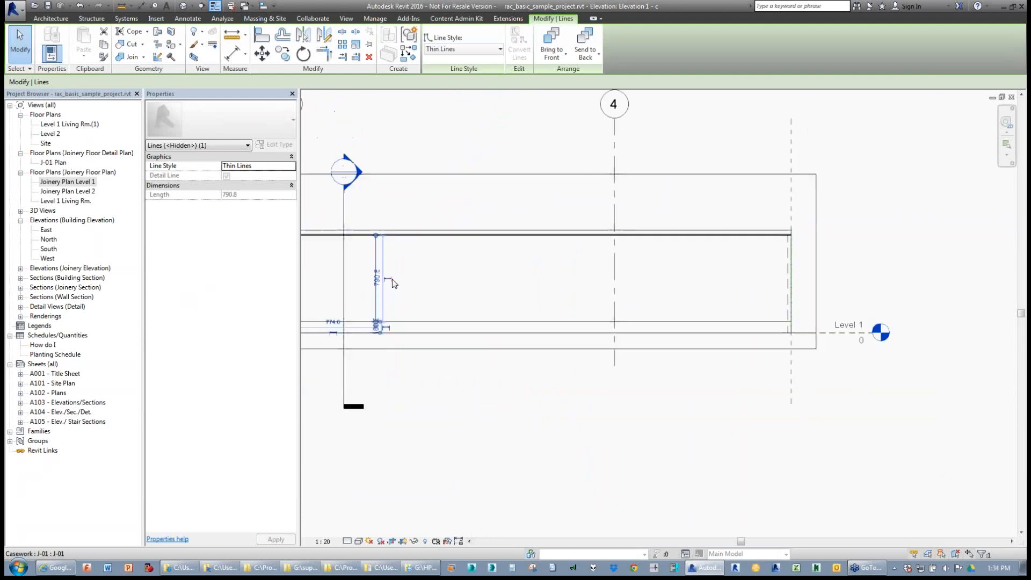
middle_drag(435, 276, 536, 240)
click(282, 54)
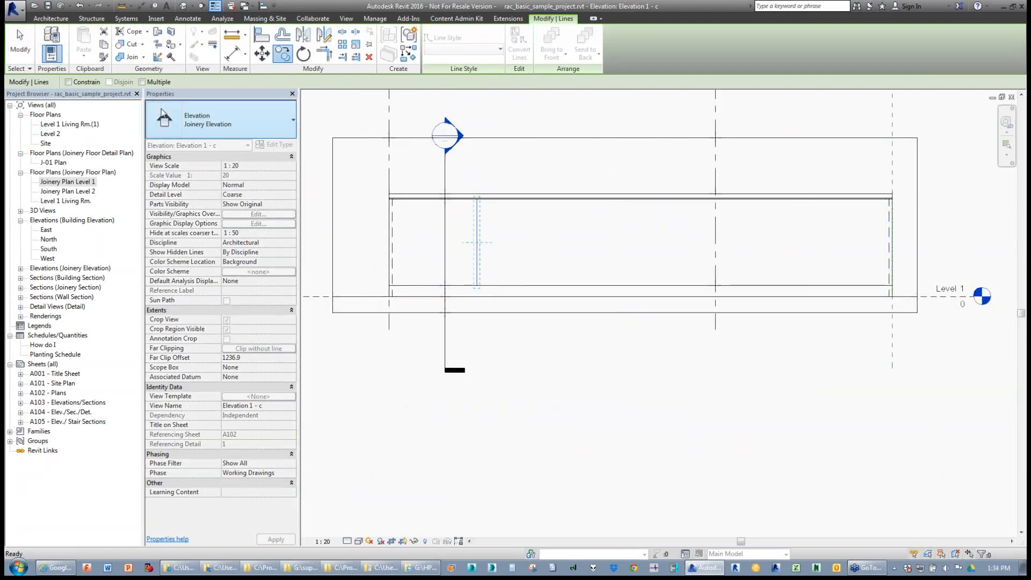
click(68, 83)
click(141, 82)
click(478, 260)
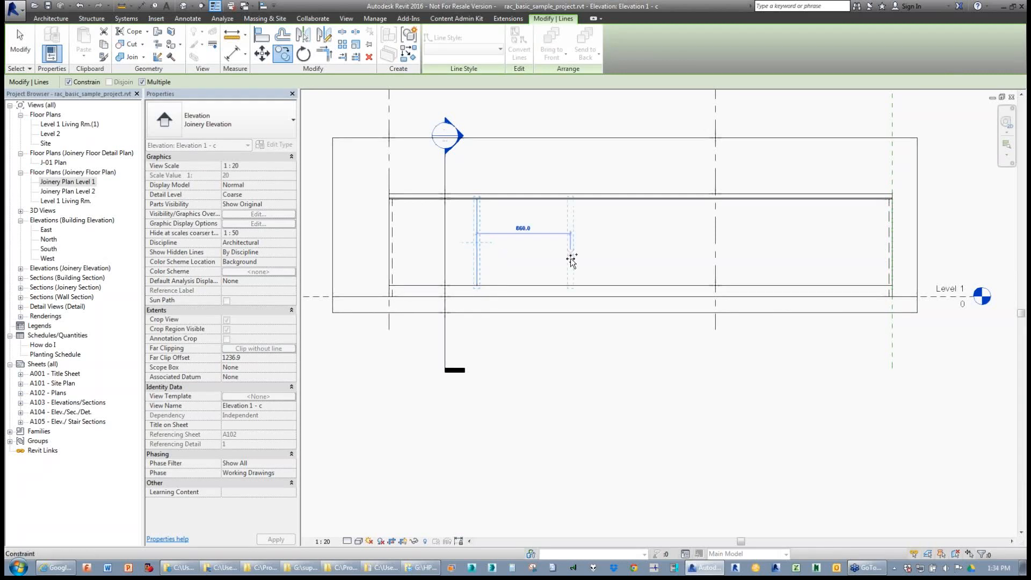
click(571, 261)
click(669, 260)
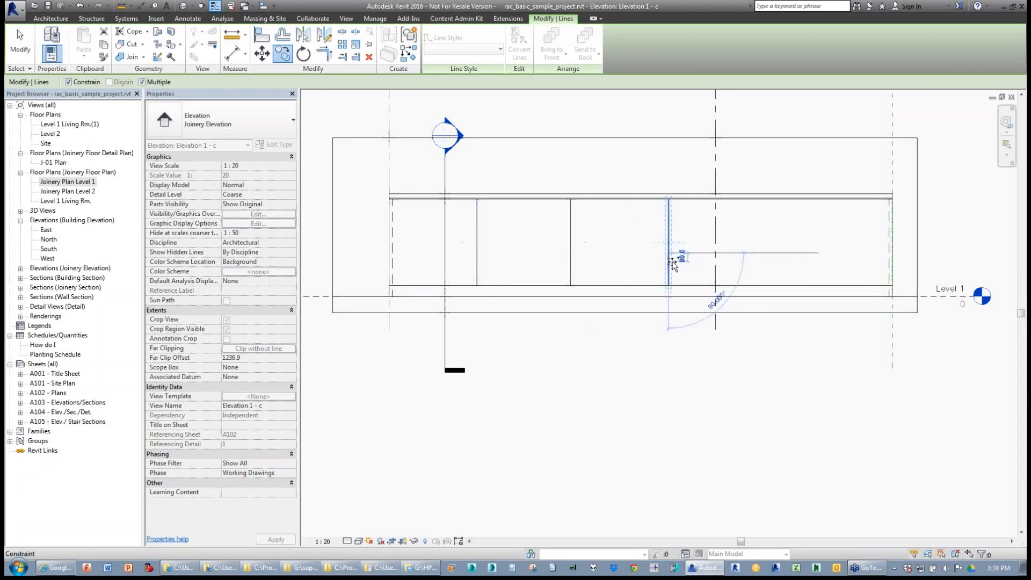
click(769, 261)
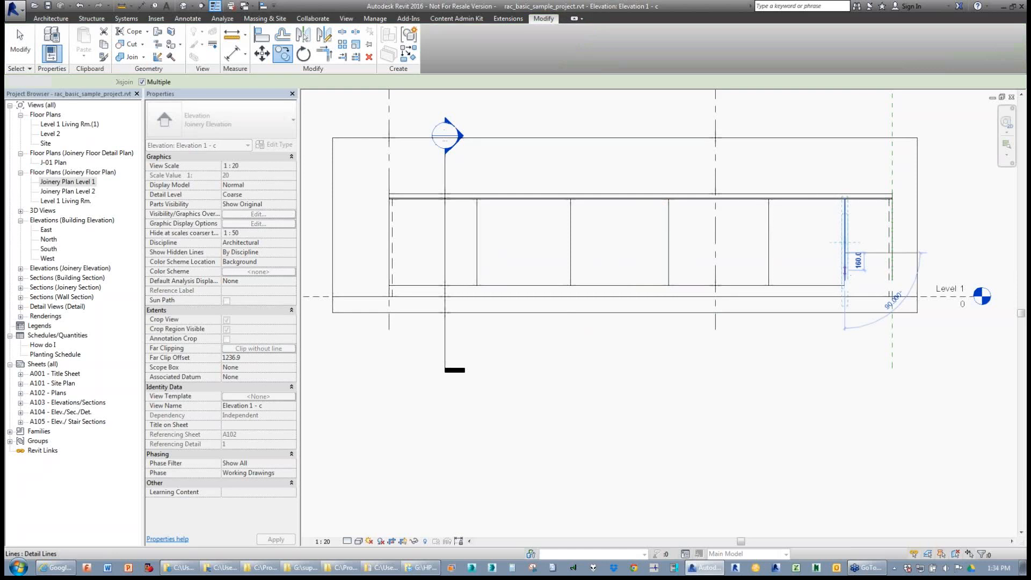
key(Escape)
- Place one aligned dimension string above the benchtop from the bench's right end through all five divider lines to its left end
key(i)
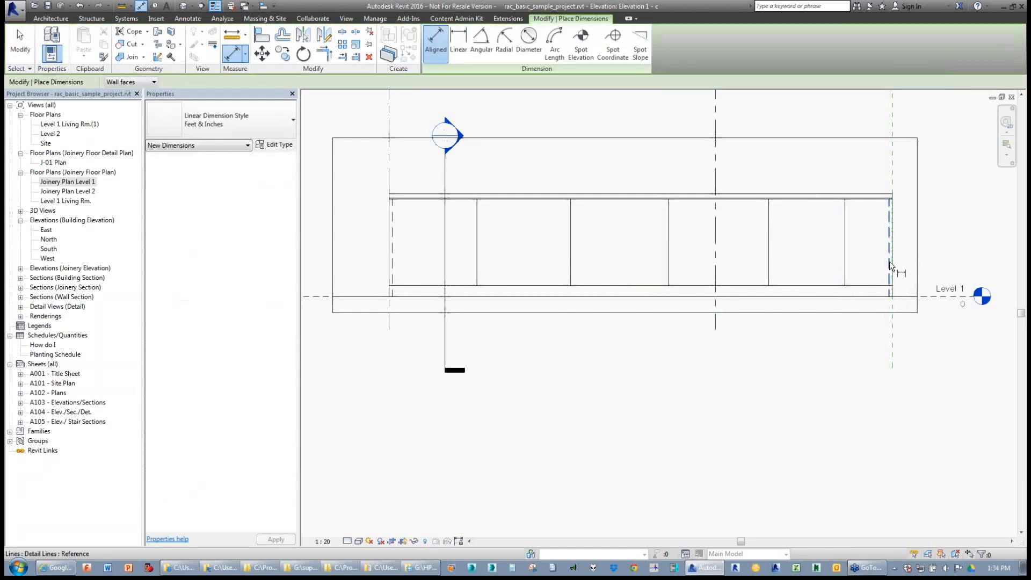
click(891, 260)
click(844, 253)
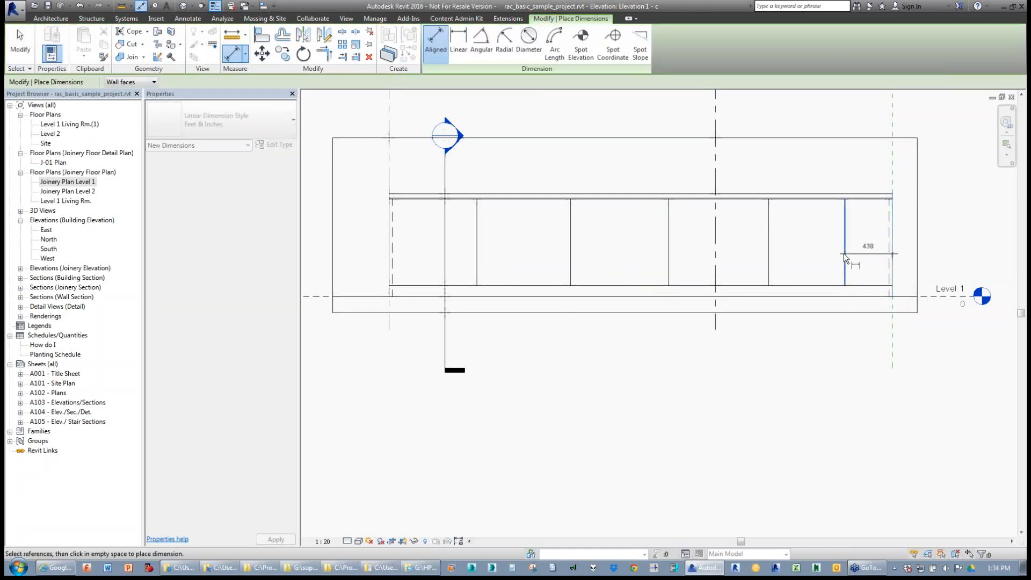
click(769, 251)
click(668, 253)
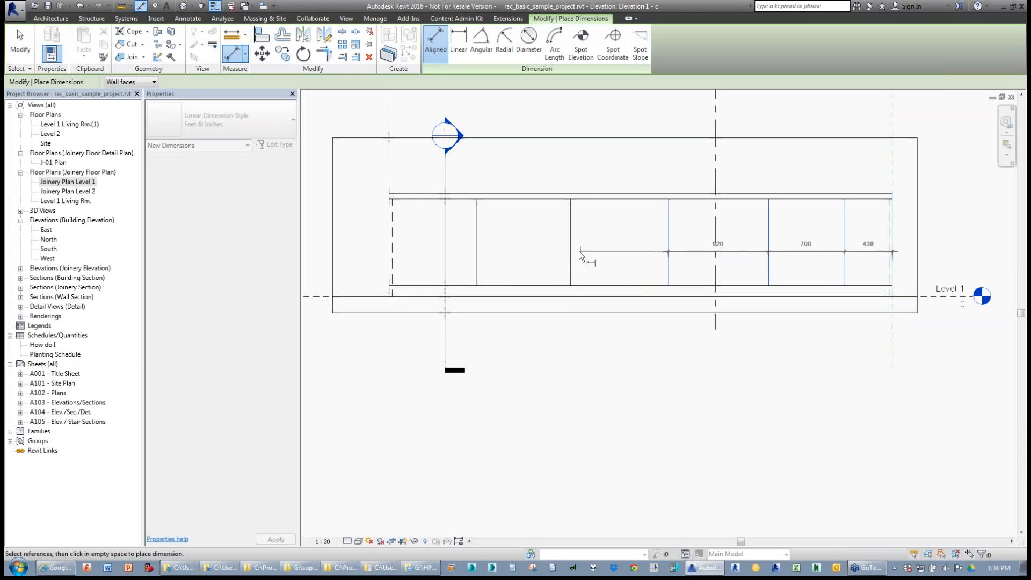
click(569, 250)
click(477, 252)
click(389, 240)
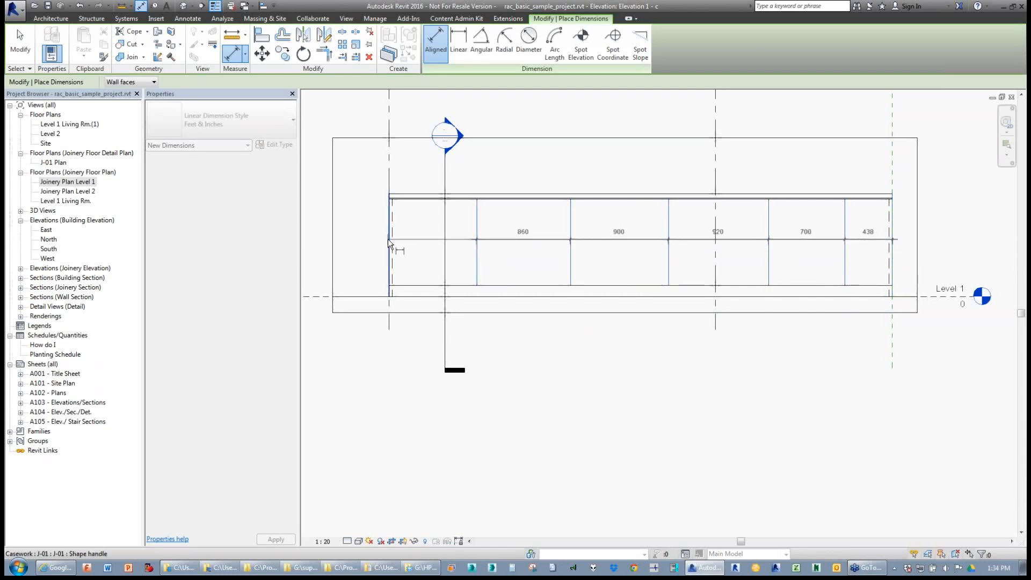
click(405, 171)
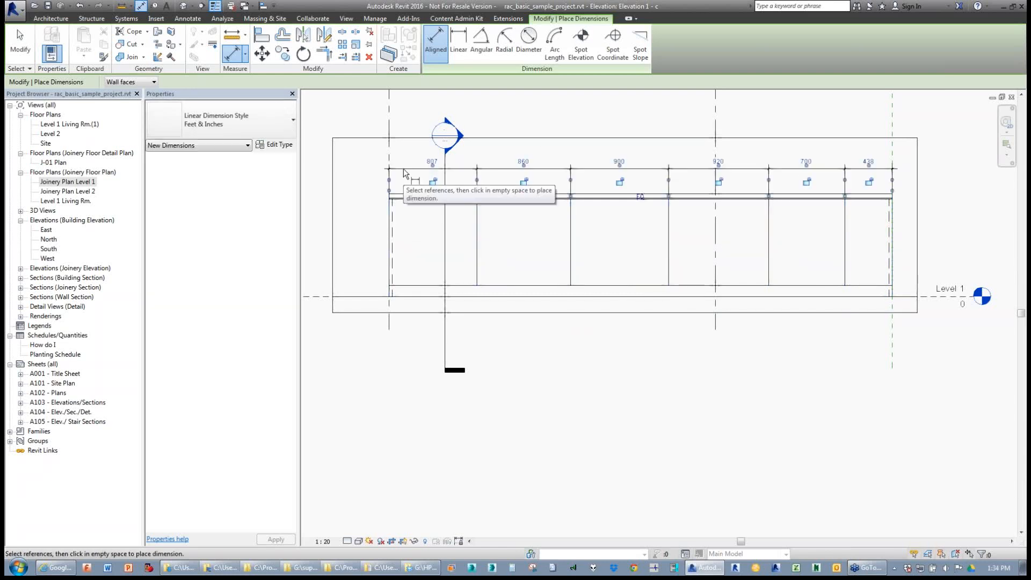
- Apply the equality constraint to the divider dimension string and move the string slightly higher above the bench
click(640, 197)
key(Escape)
key(Escape)
click(537, 168)
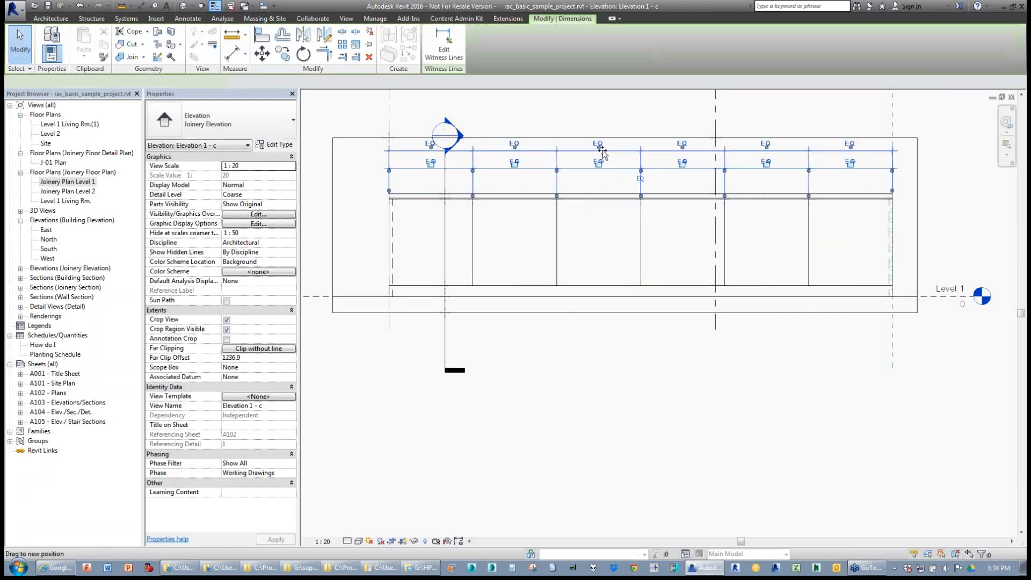
scroll(396, 194, up, 3)
click(345, 230)
- Copy all five vertical divider lines a short constrained distance toward the bench's left end
scroll(345, 230, up, 1)
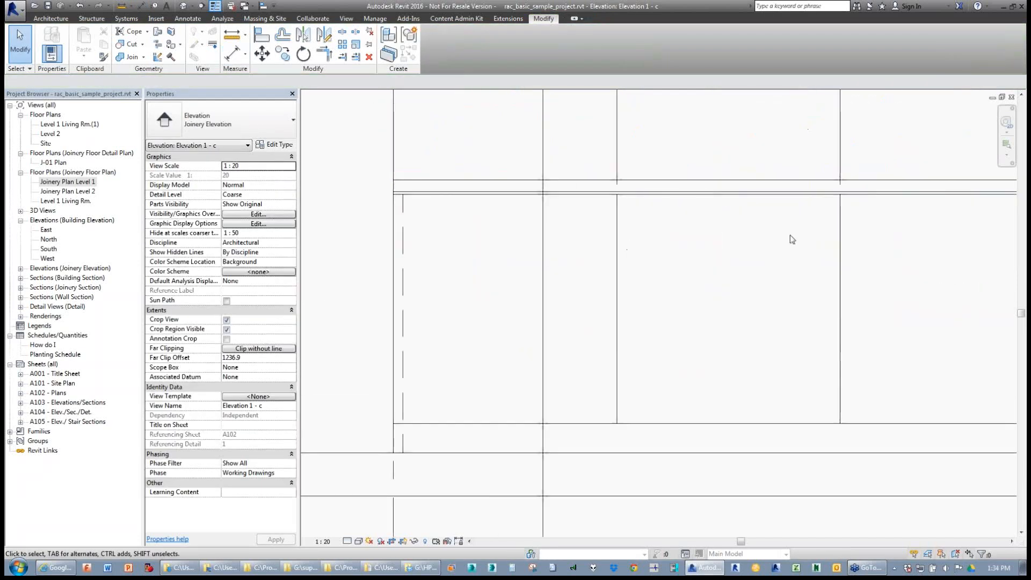
click(617, 243)
scroll(569, 242, down, 4)
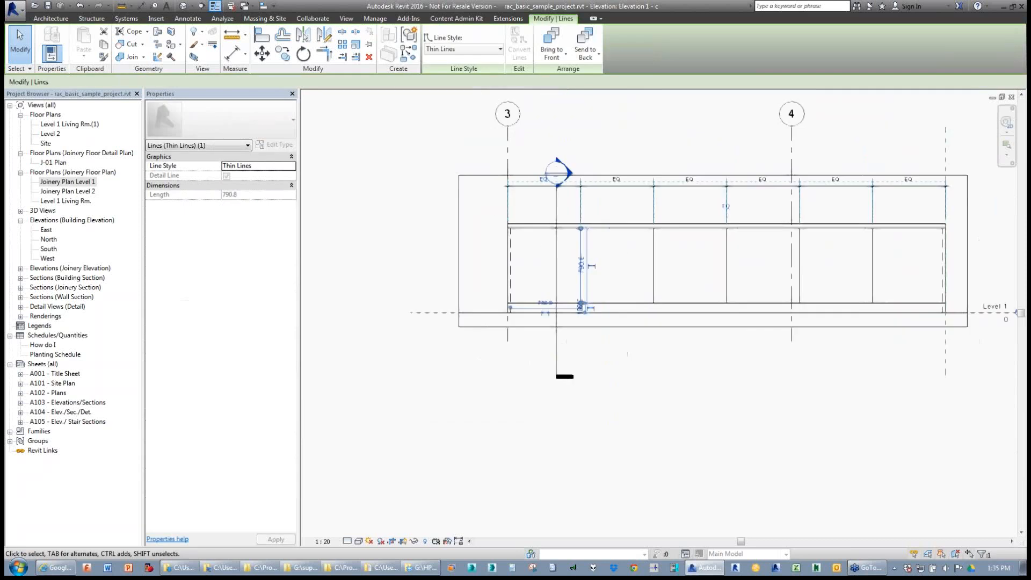
ctrl+click(653, 272)
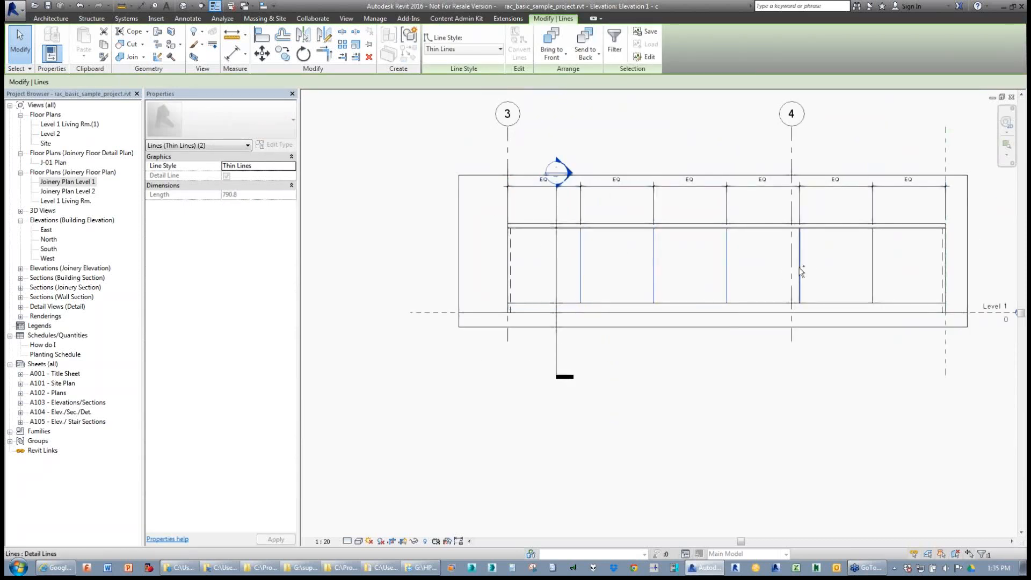
ctrl+click(872, 266)
scroll(872, 263, up, 2)
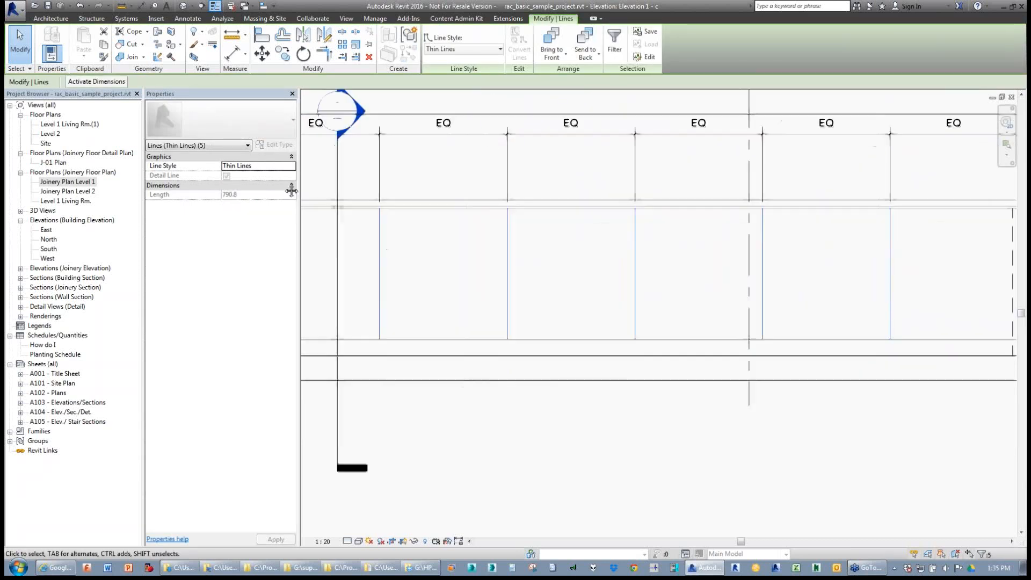
scroll(235, 79, down, 1)
click(282, 60)
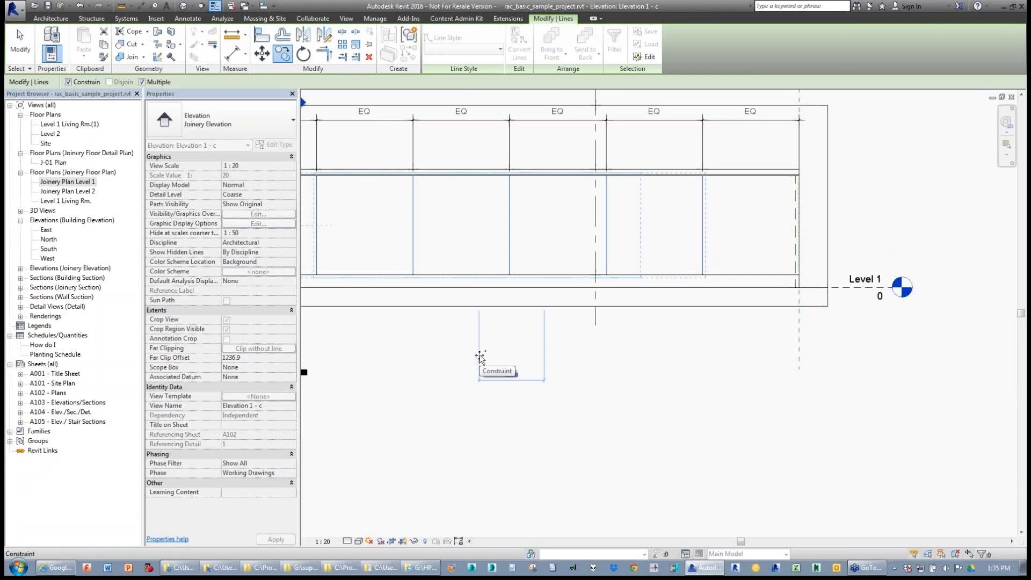
click(478, 359)
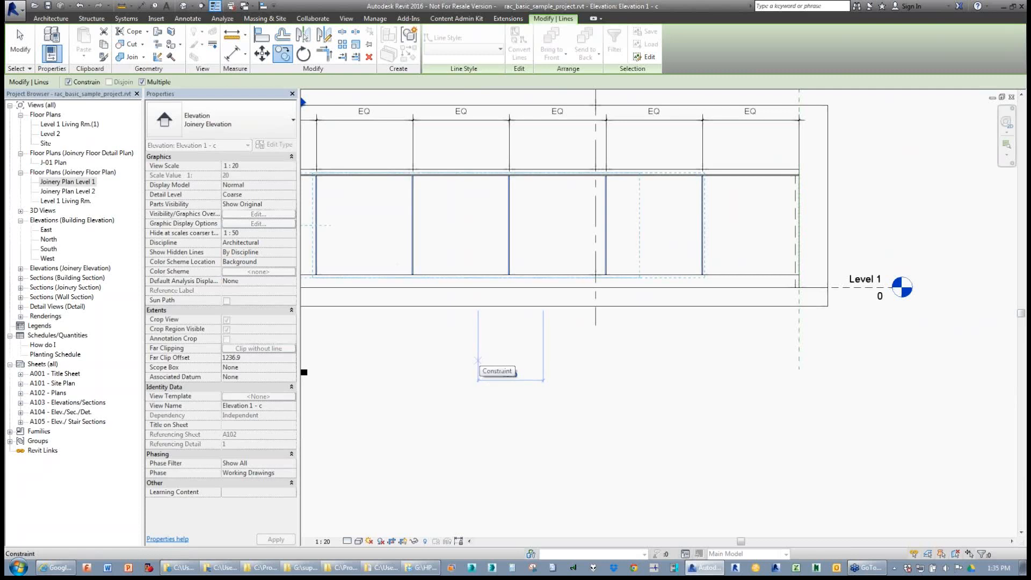
key(Escape)
- Set the line style of the five copied divider lines to <Hidden>
scroll(410, 248, up, 5)
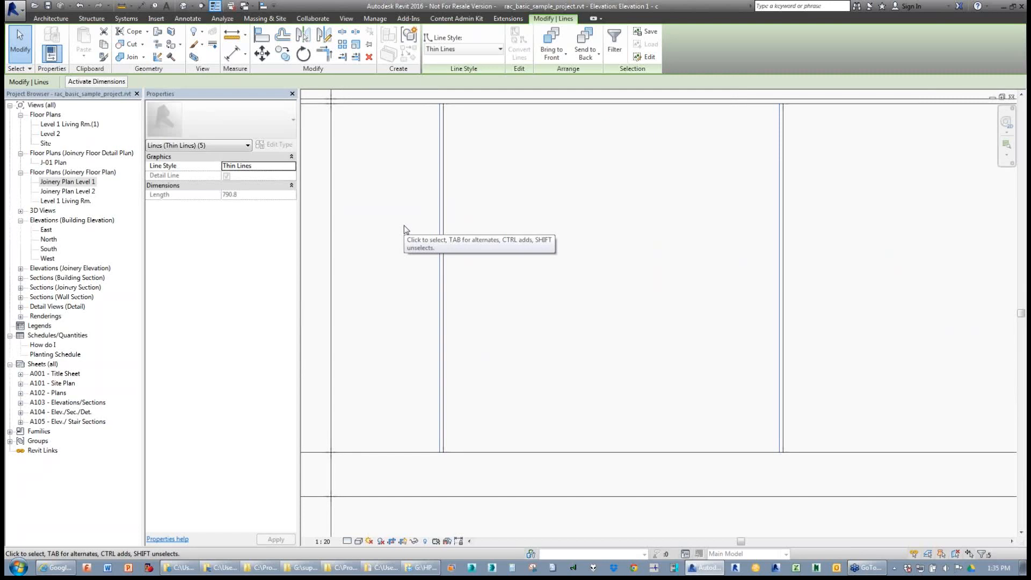
click(458, 49)
click(456, 98)
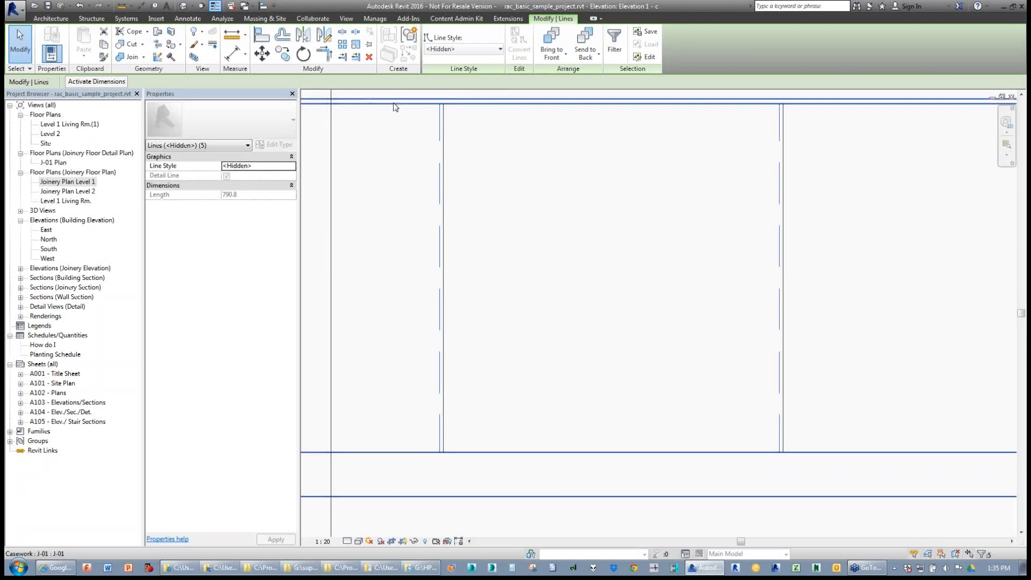
- Copy the five hidden divider lines 16 mm toward the bench's right end to show the panel thickness
click(282, 53)
click(404, 185)
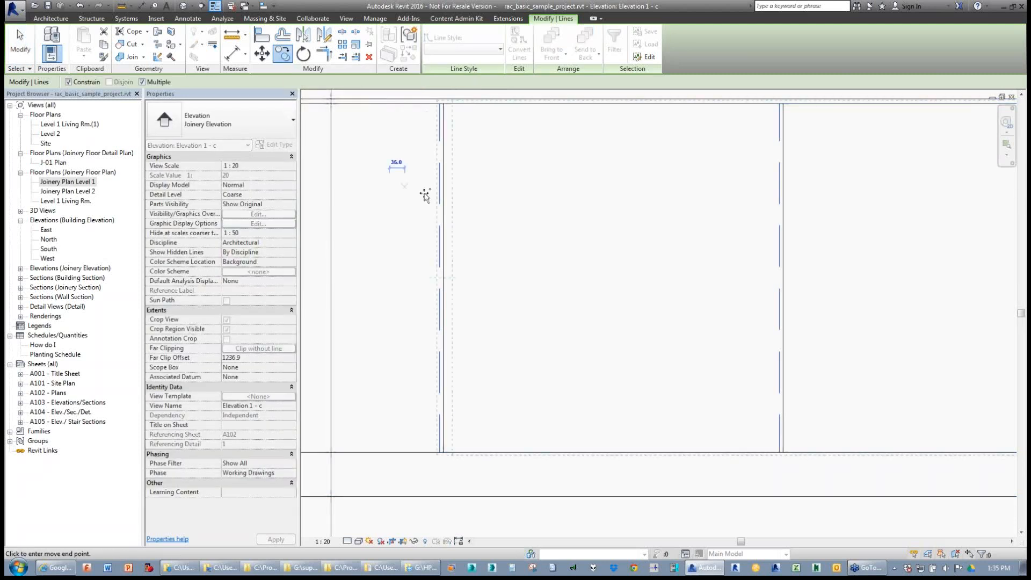
text(1)
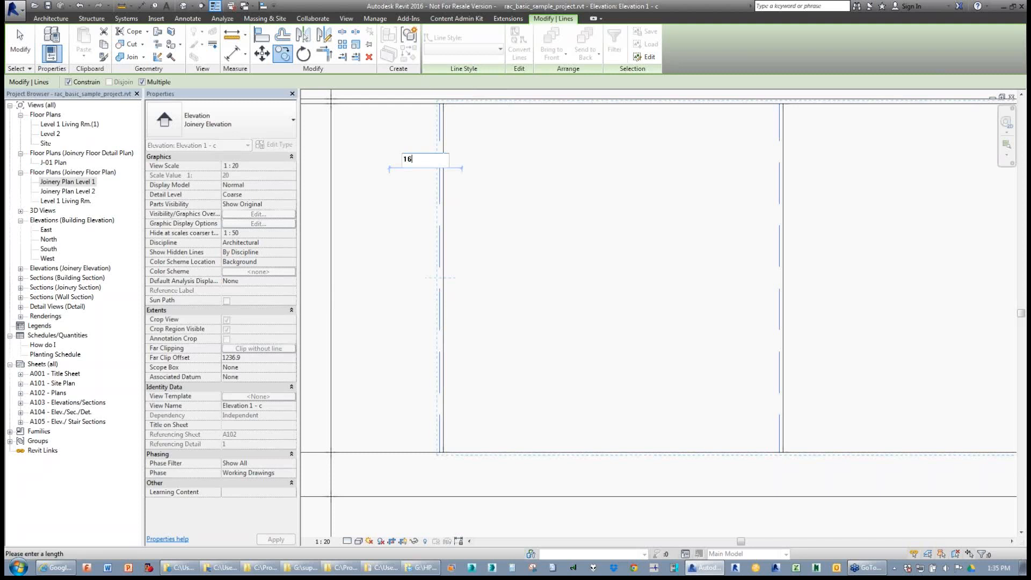
text(6)
key(Return)
key(Escape)
key(Escape)
scroll(599, 378, down, 5)
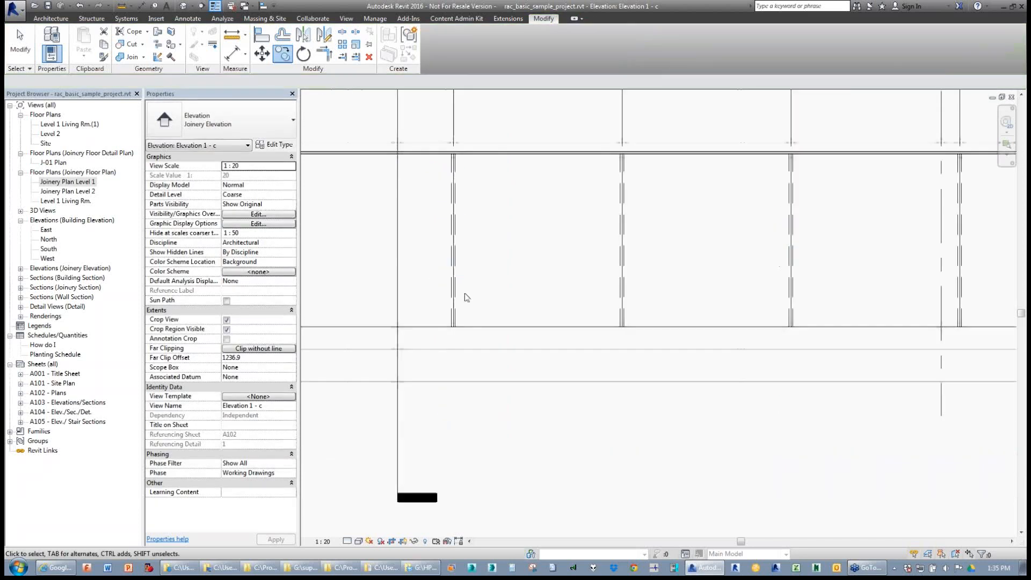
- Create <Hidden> detail lines offset 16 mm above the kickboard line and 16 mm below the benchtop edge by picking those edges
scroll(476, 297, up, 4)
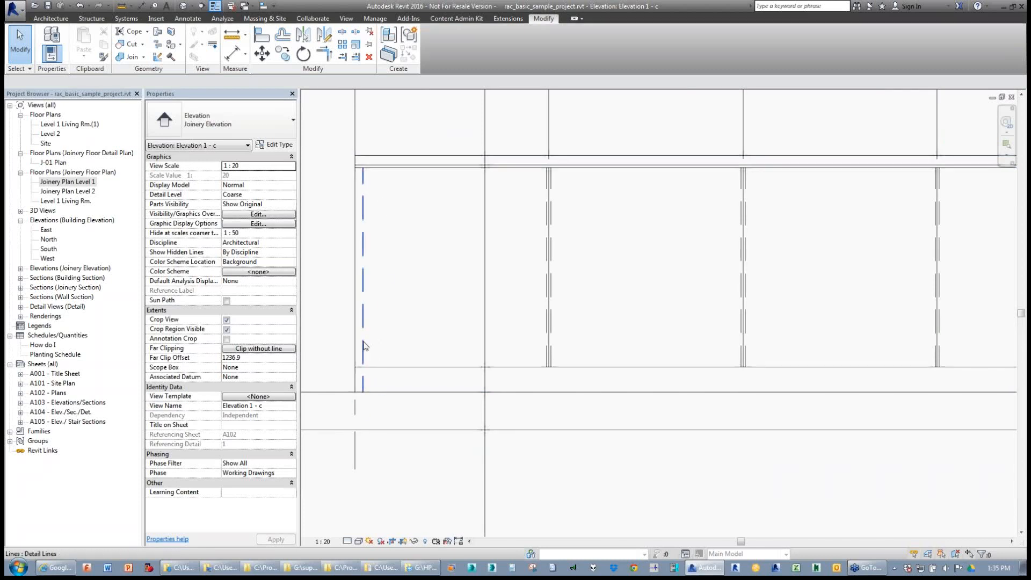
click(364, 345)
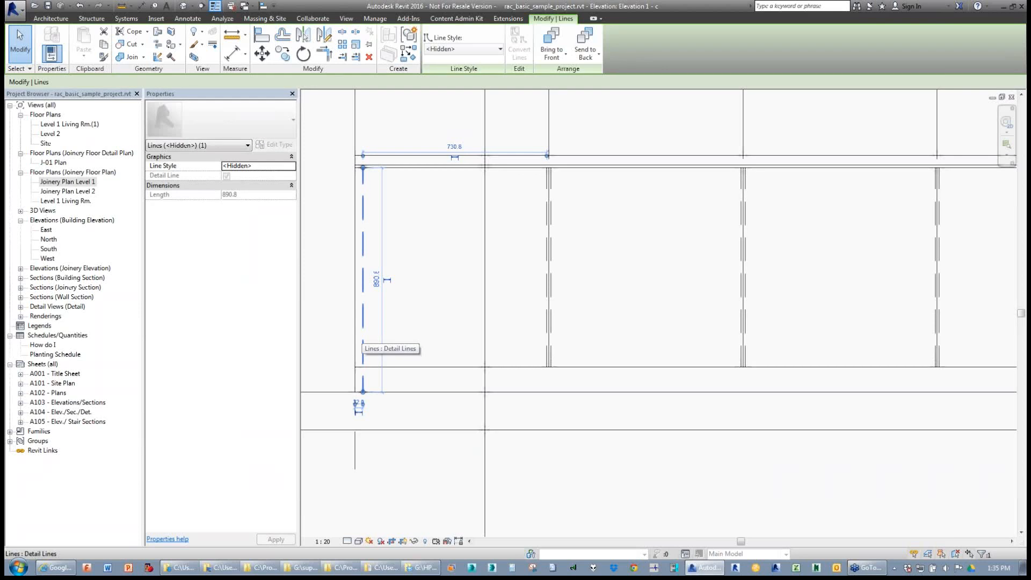
click(409, 52)
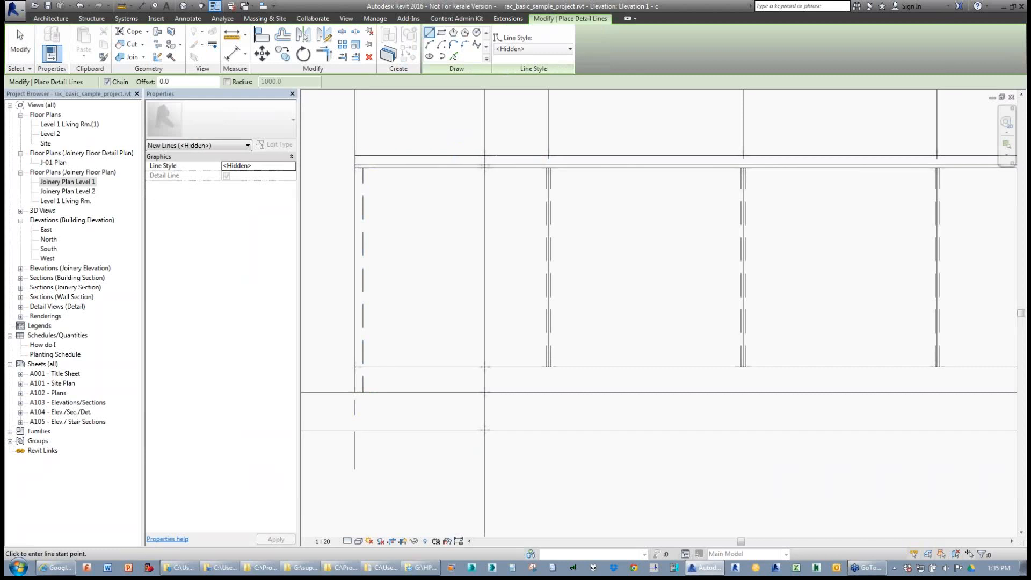
click(453, 55)
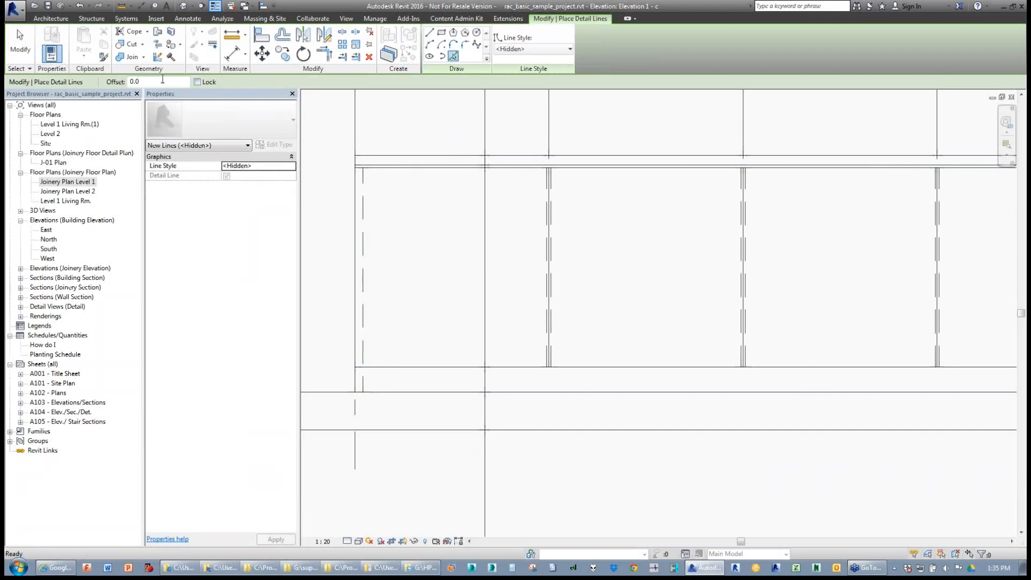
click(163, 79)
text(16)
click(384, 365)
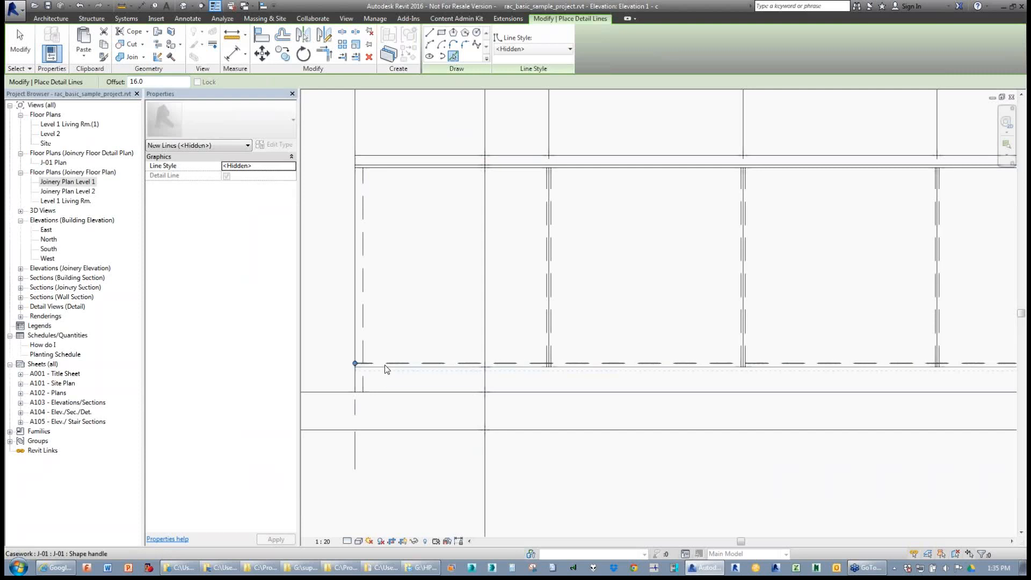
click(379, 173)
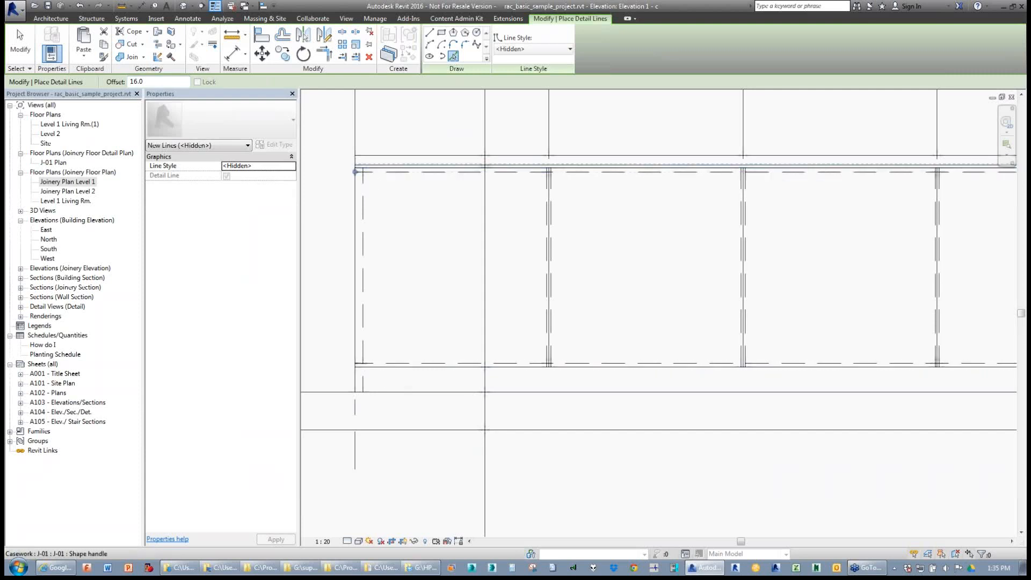
key(Escape)
key(Escape)
scroll(376, 204, down, 5)
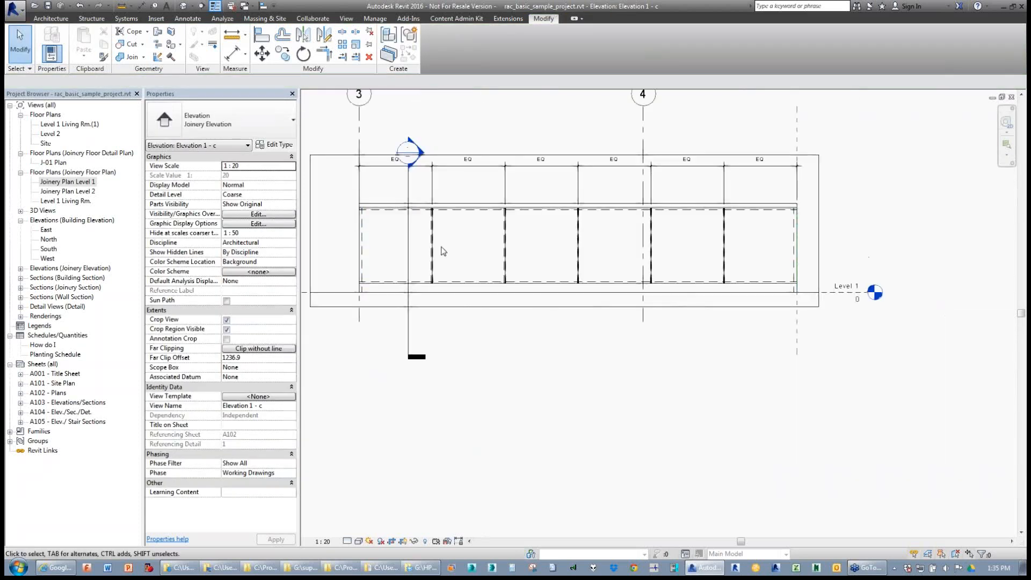
- Draw a <Demolished> detail line diagonally from the bench front's upper left corner to the foot of the second divider
scroll(374, 219, up, 2)
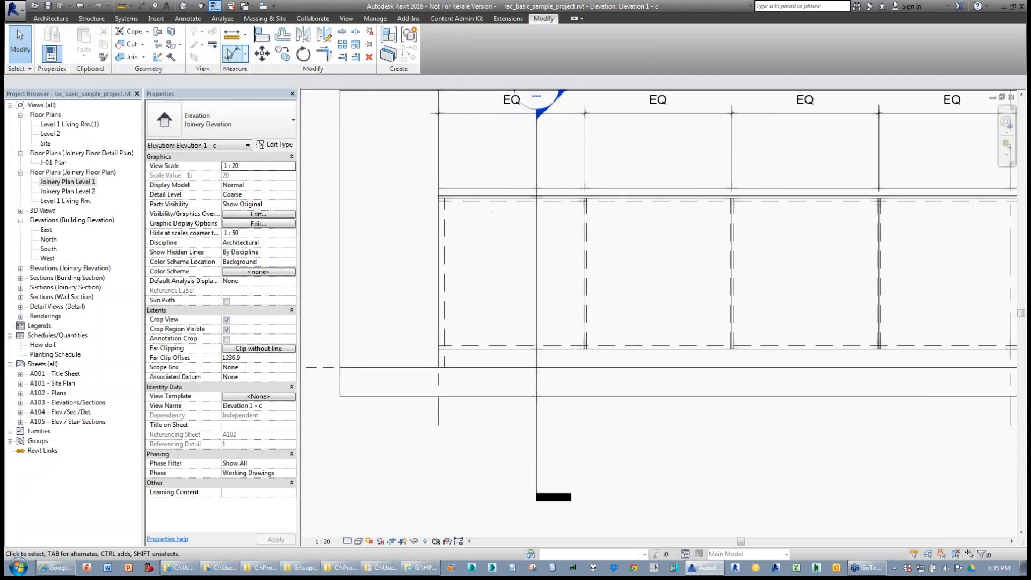
click(189, 18)
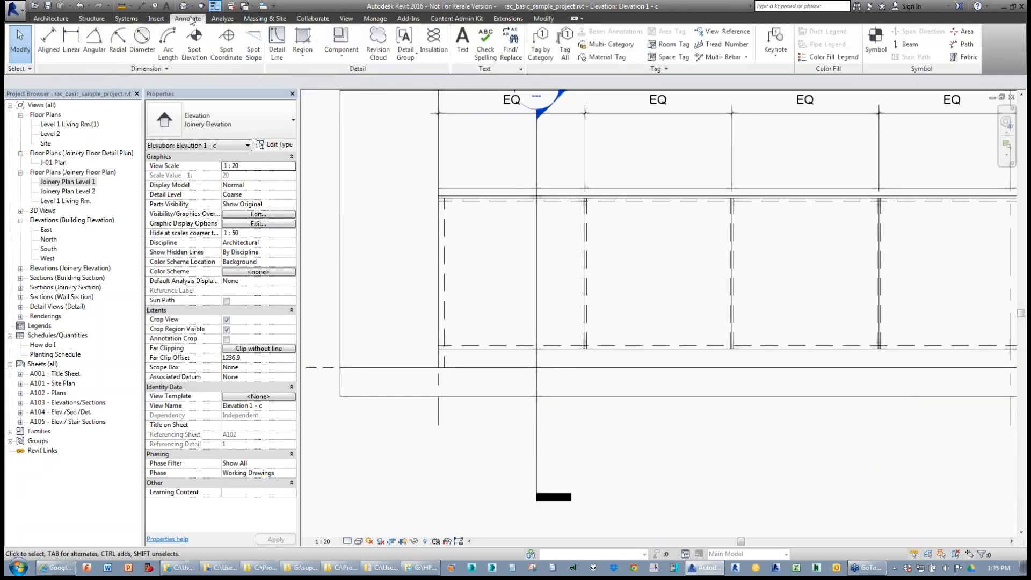
click(277, 43)
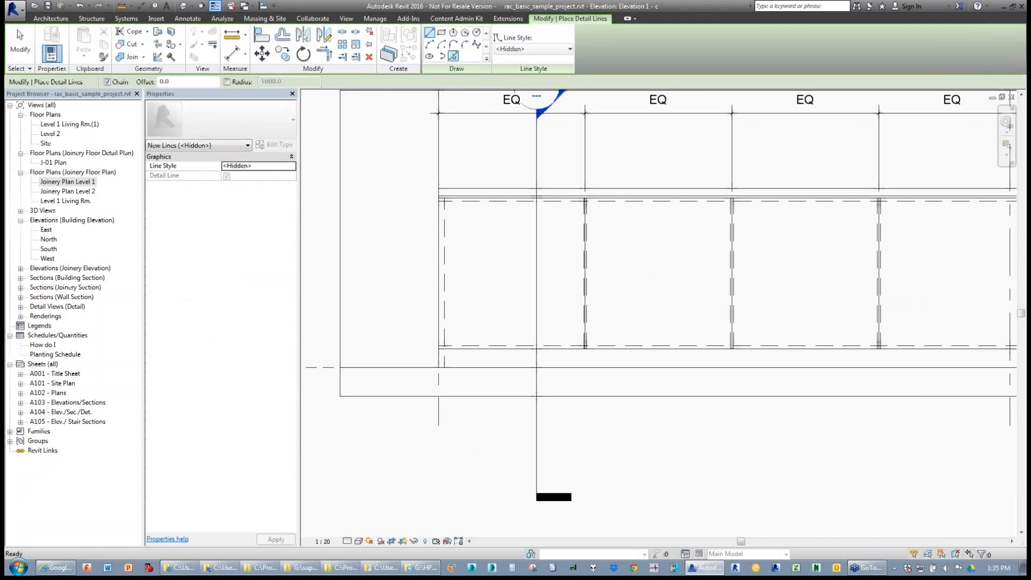
click(511, 53)
click(515, 84)
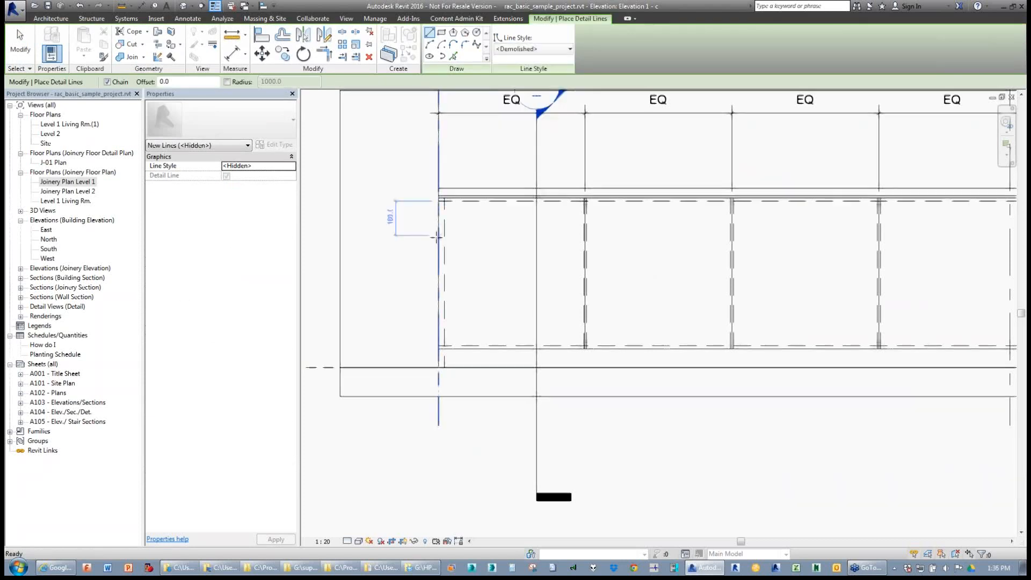
scroll(429, 200, up, 2)
click(444, 179)
scroll(629, 363, up, 3)
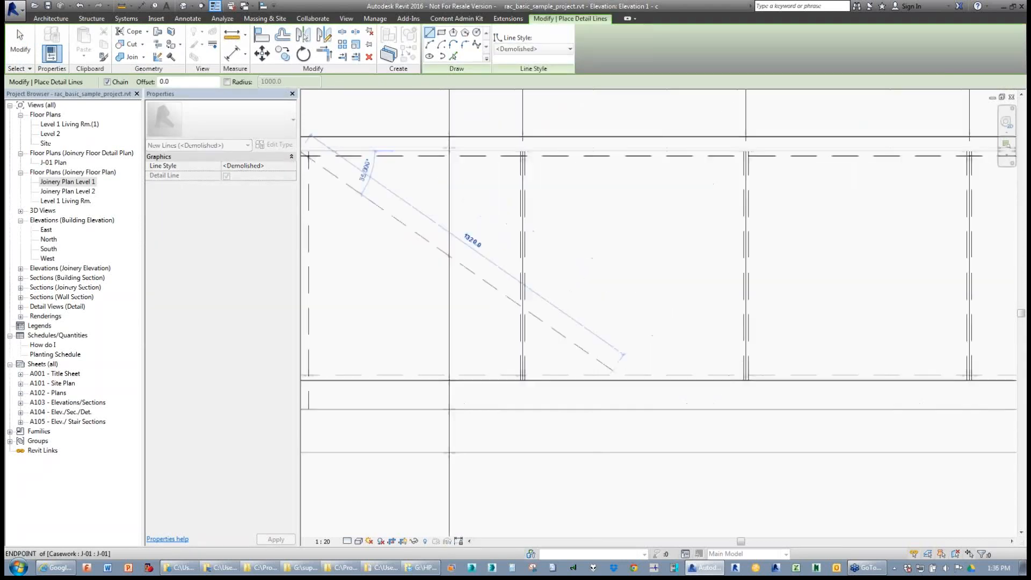
scroll(776, 398, up, 3)
click(704, 352)
scroll(704, 353, down, 8)
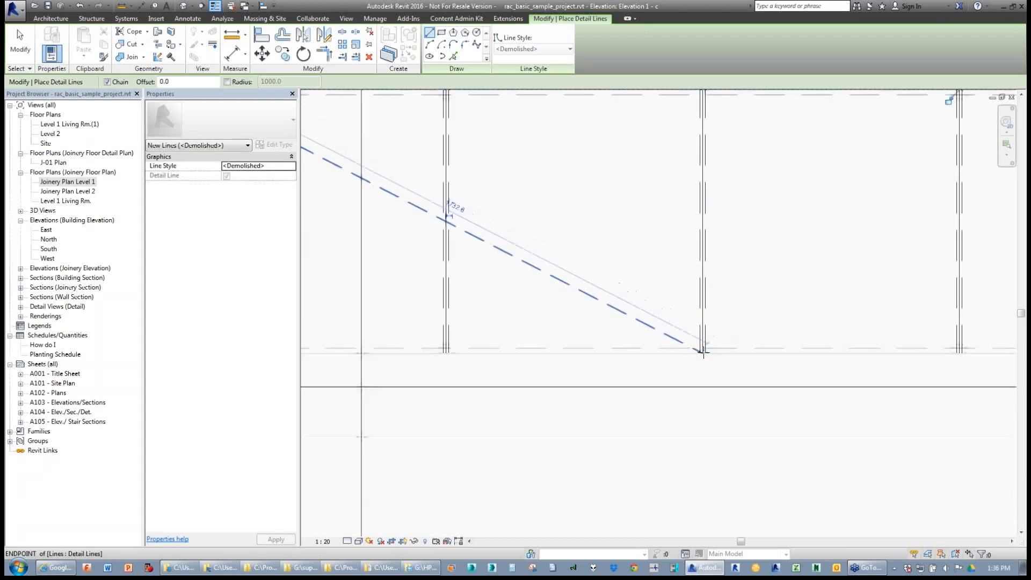
key(Escape)
key(Escape)
scroll(651, 348, down, 2)
scroll(546, 264, up, 2)
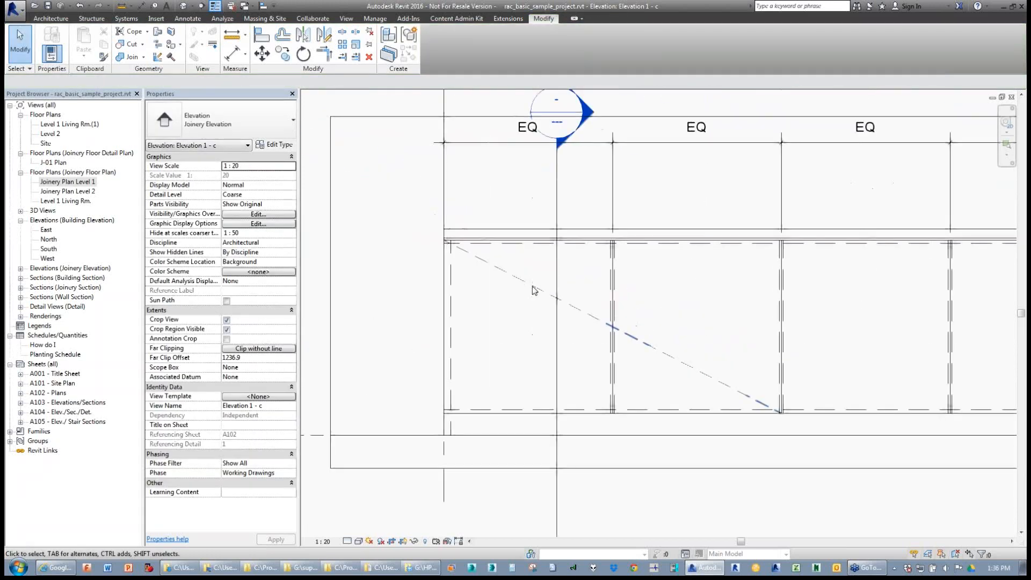
- Try to mirror the diagonal line about an axis drawn from its midpoint, and delete the mirrored copy
click(534, 288)
click(303, 35)
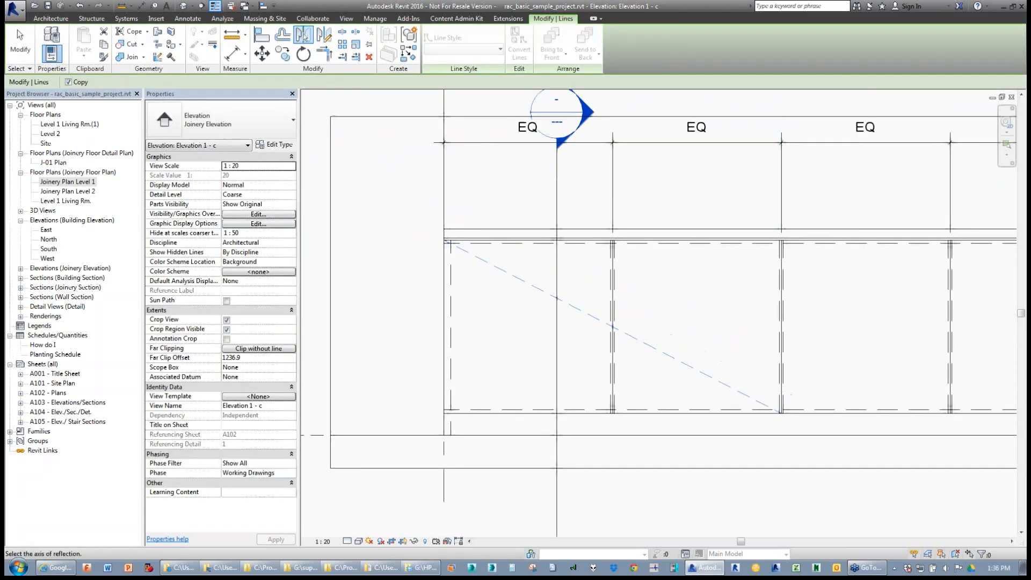
click(322, 35)
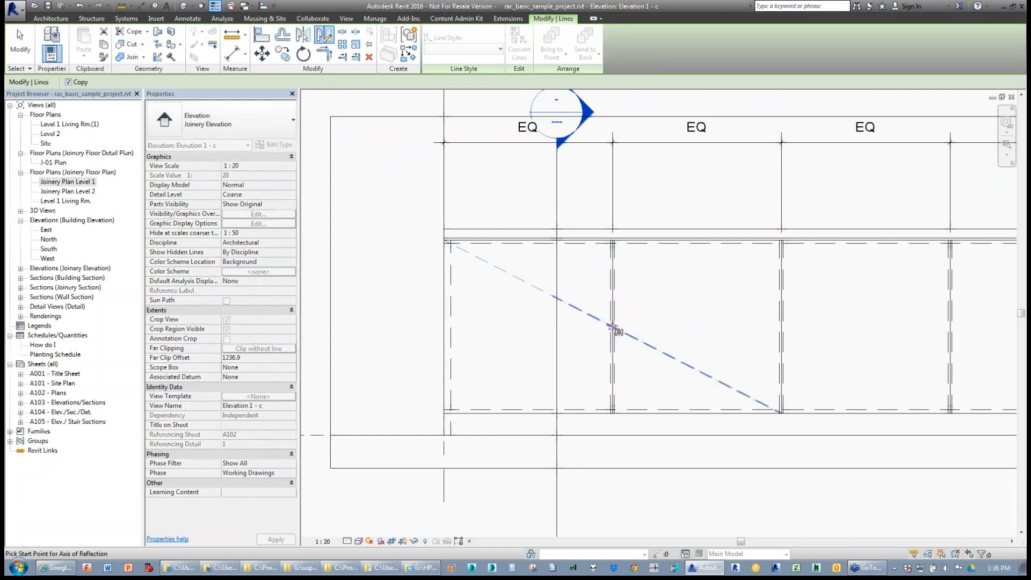
click(612, 327)
click(670, 330)
key(Escape)
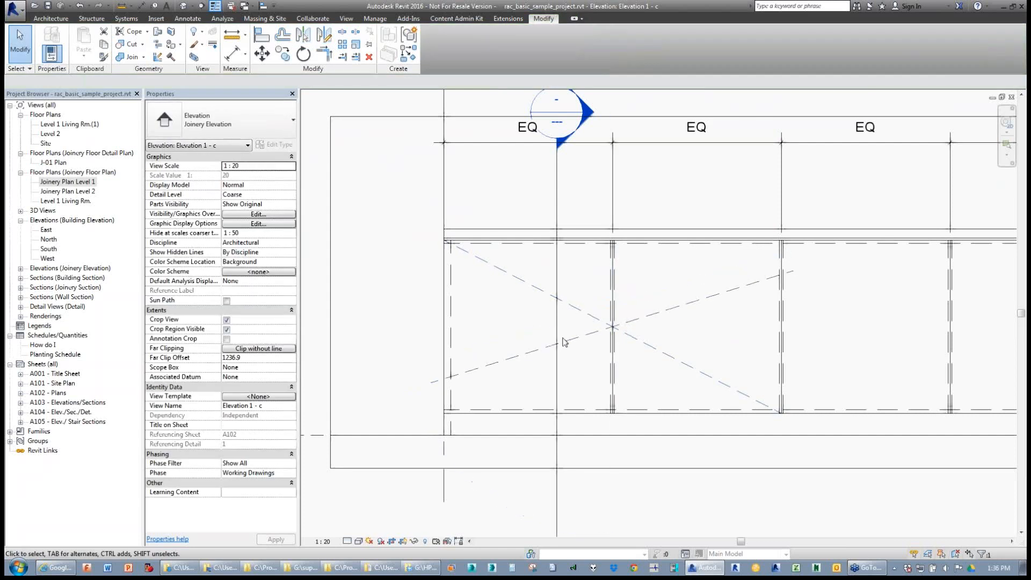
click(549, 348)
key(Delete)
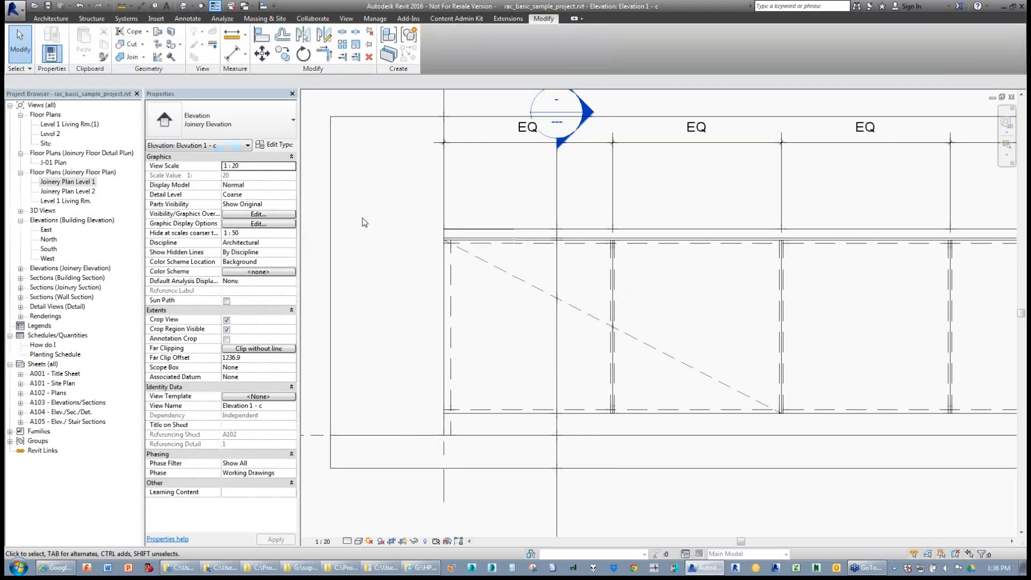
- Delete the EQ dimension string above the benchtop and remove its constraints from the dividers
scroll(365, 222, down, 2)
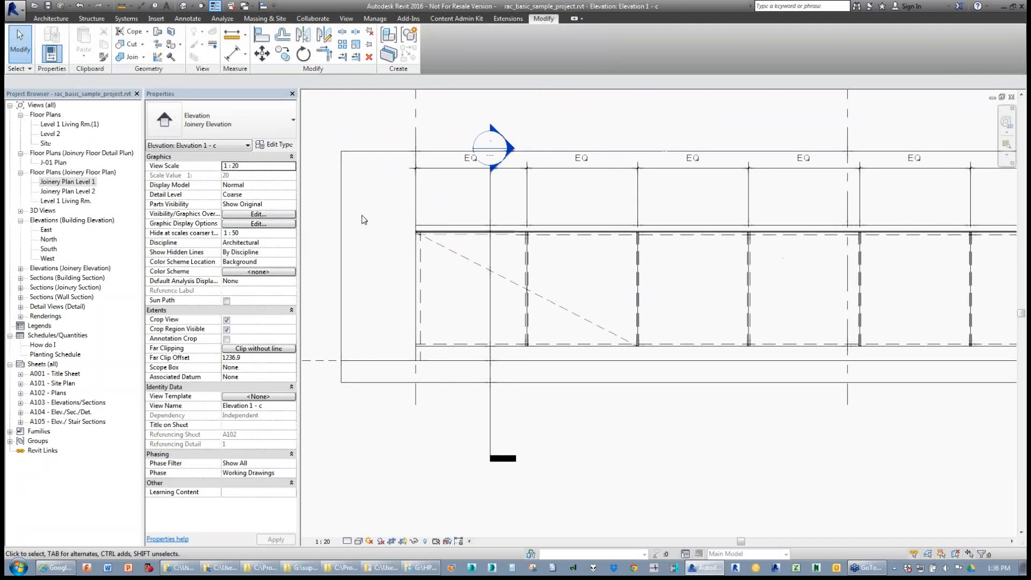
drag(636, 168, 635, 191)
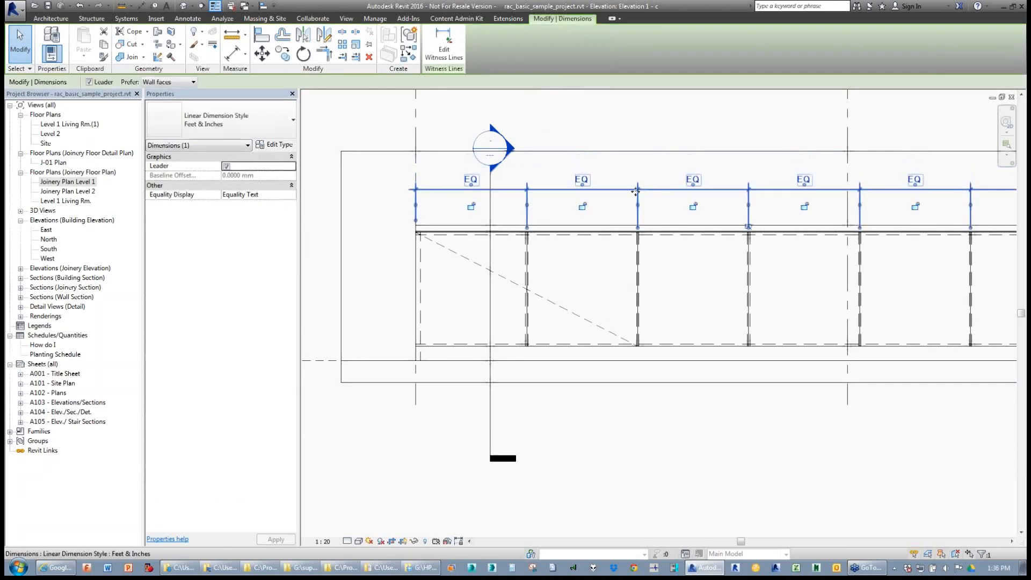
click(587, 195)
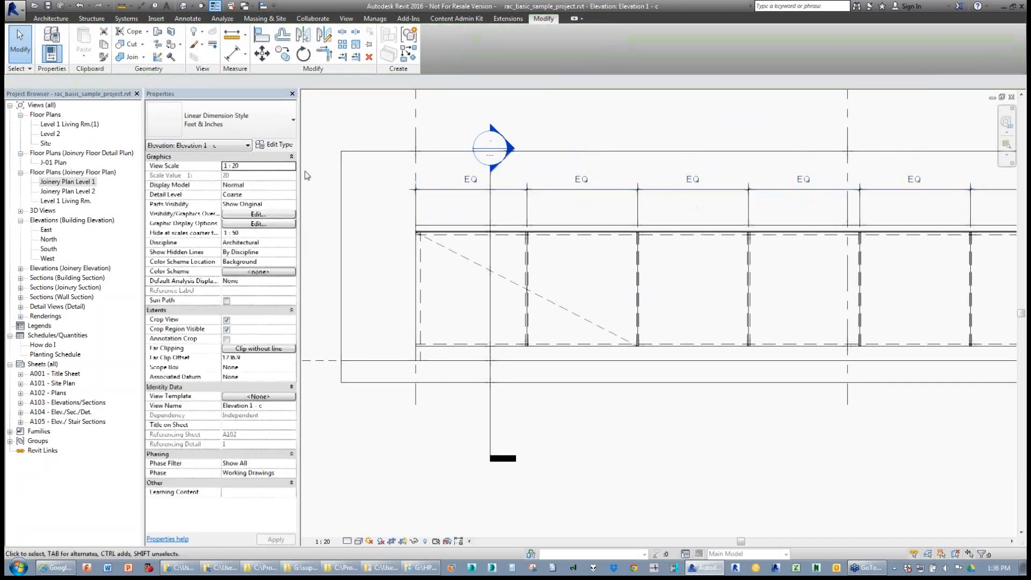
click(435, 196)
key(Delete)
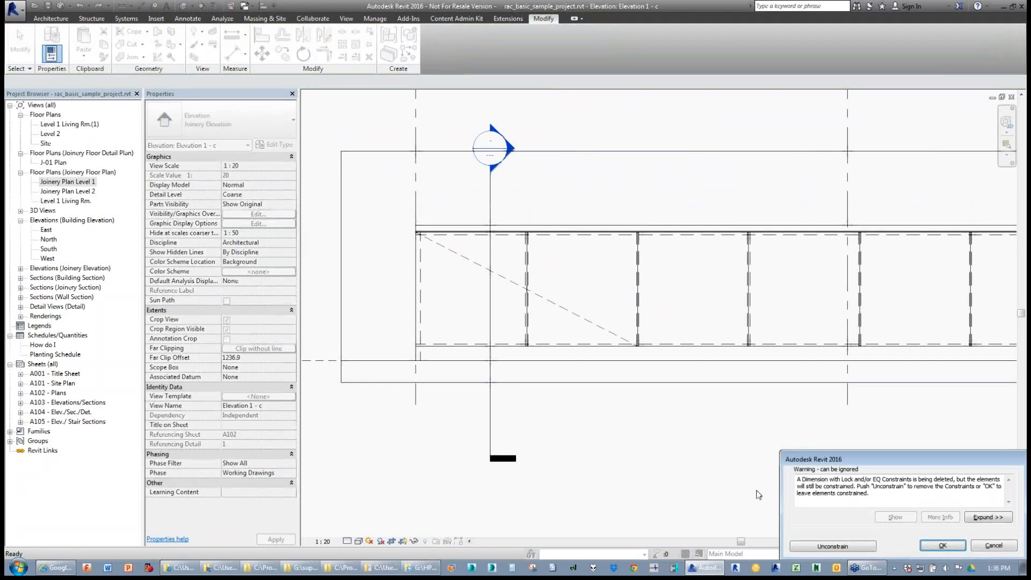
click(800, 546)
- Create a new family from the Metric Detail Item.rft template
click(13, 9)
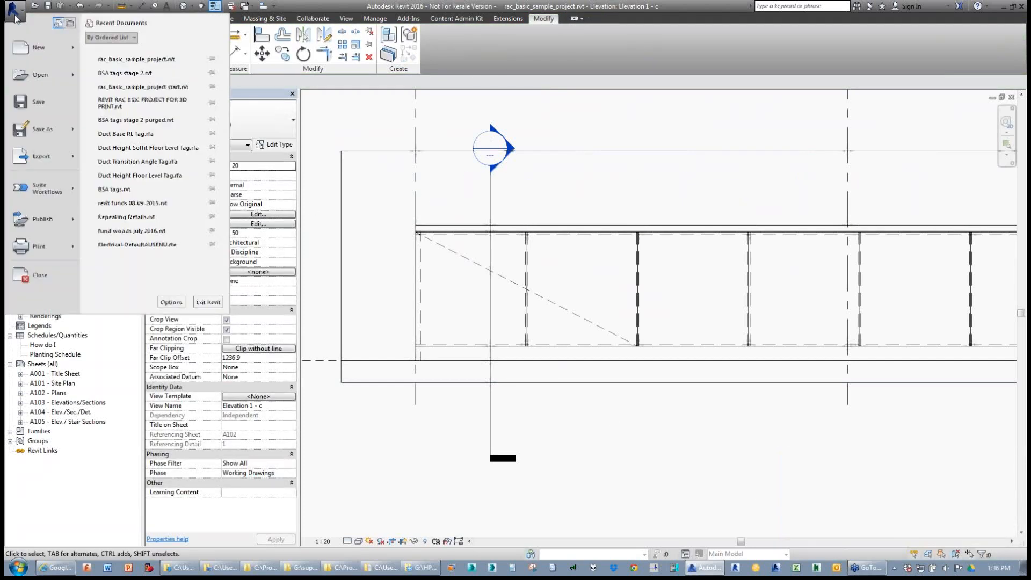
mouse_move(40, 47)
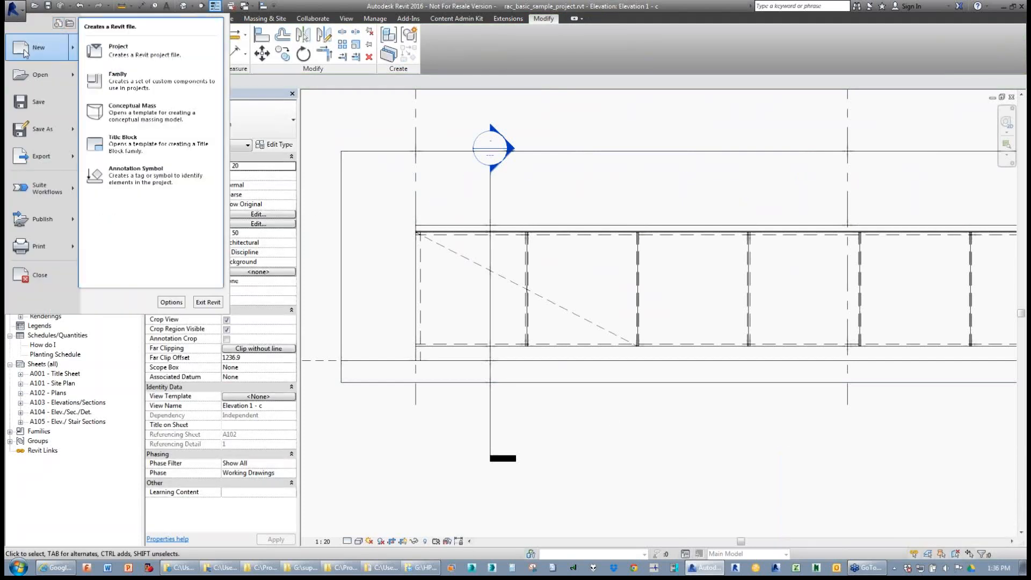
click(134, 77)
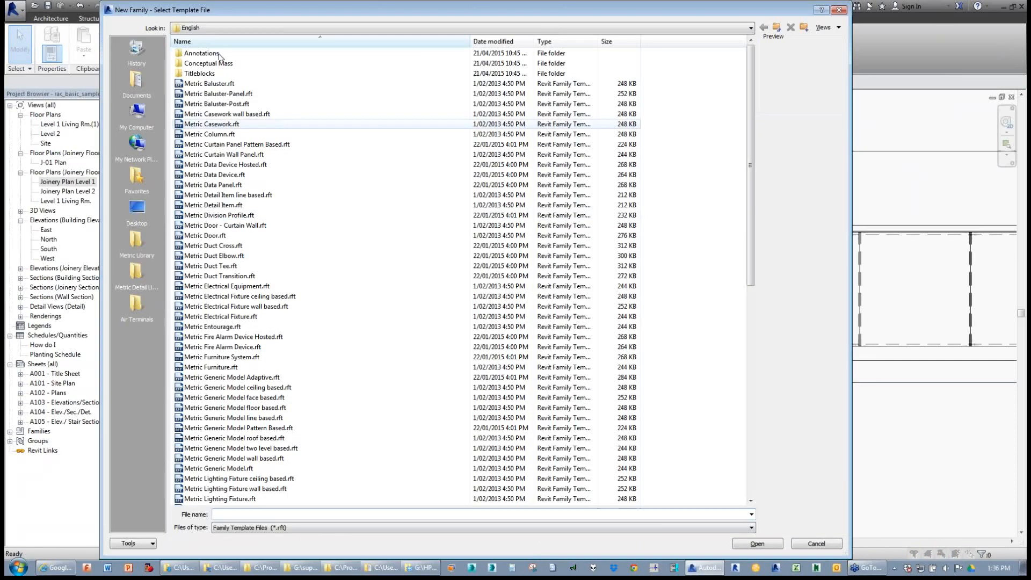
click(225, 206)
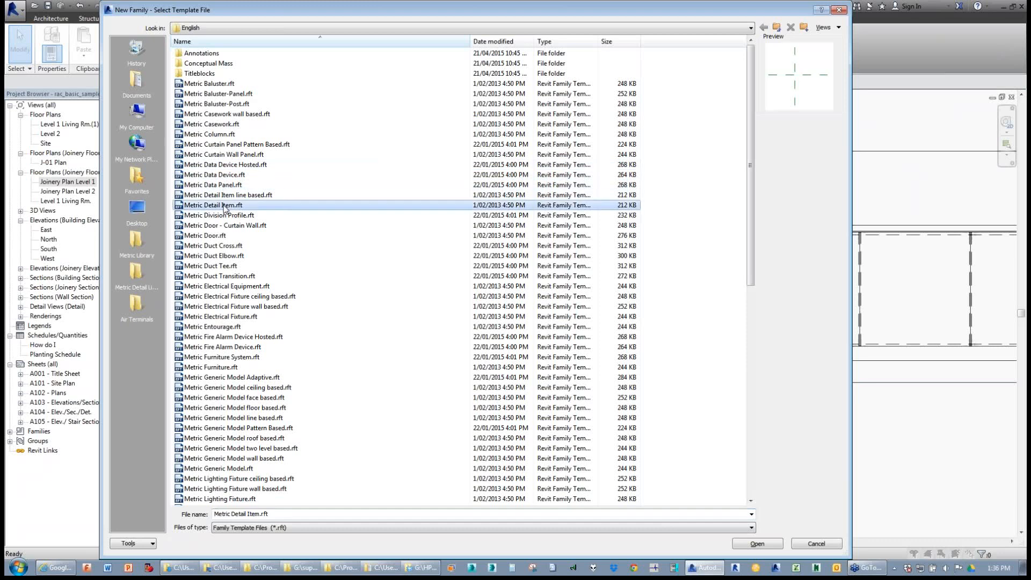
click(746, 548)
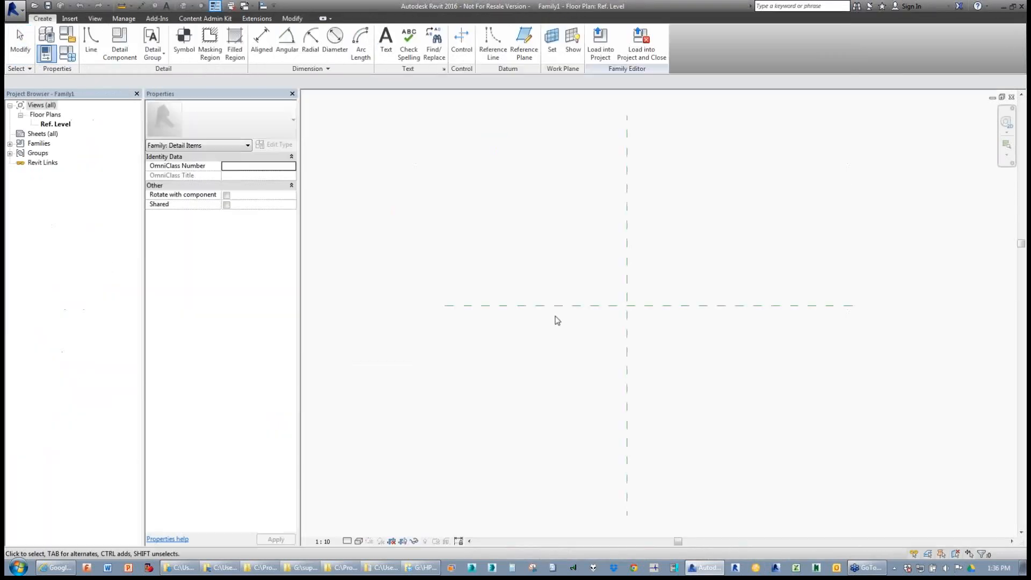
- Inspect the properties of the Center (Left/Right) and Center (Front/Back) reference planes and where they cross
scroll(627, 321, up, 3)
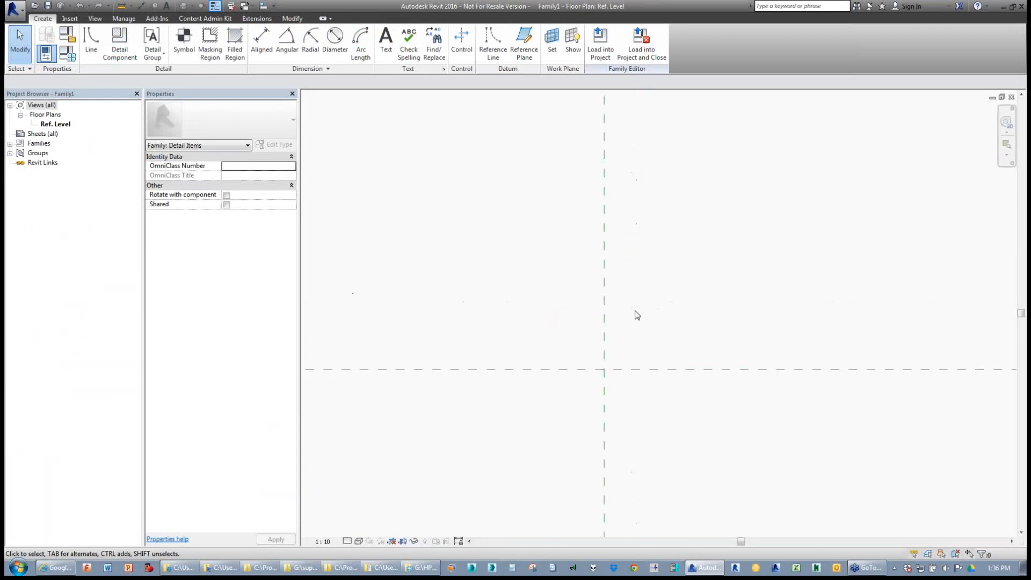
click(498, 320)
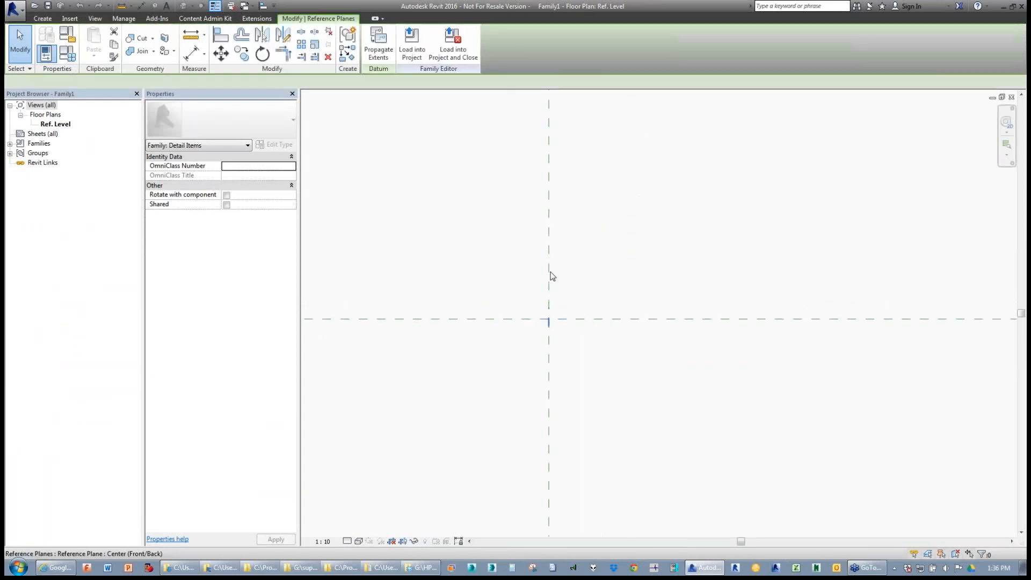
click(549, 272)
scroll(549, 272, up, 3)
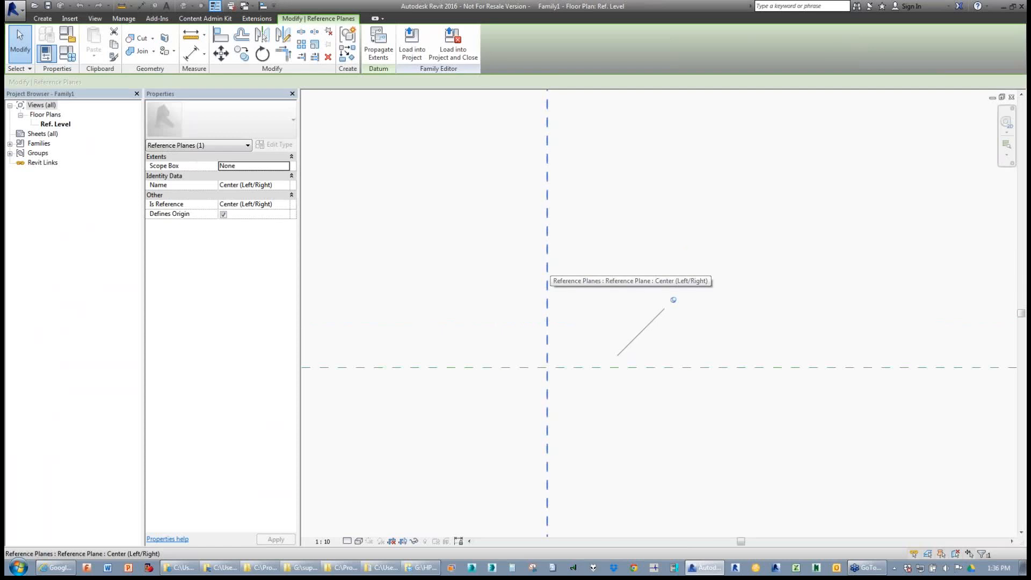
middle_drag(547, 268, 589, 275)
click(453, 233)
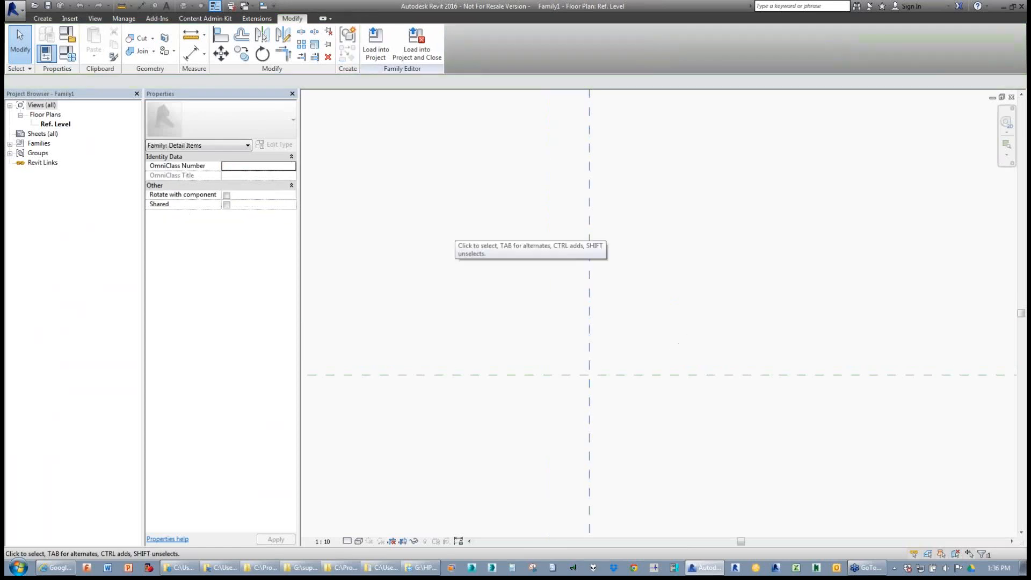
click(449, 375)
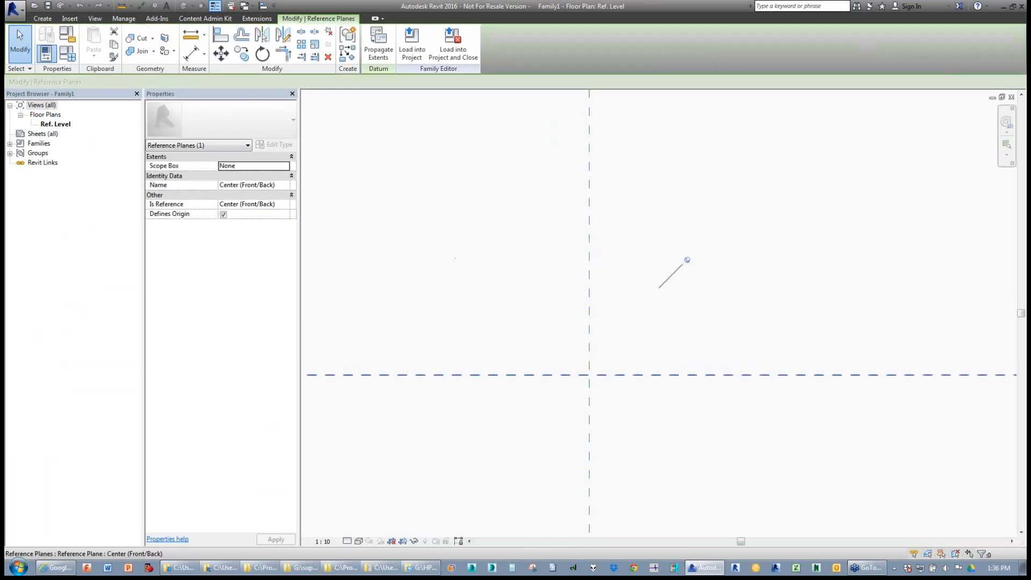
click(593, 297)
click(445, 289)
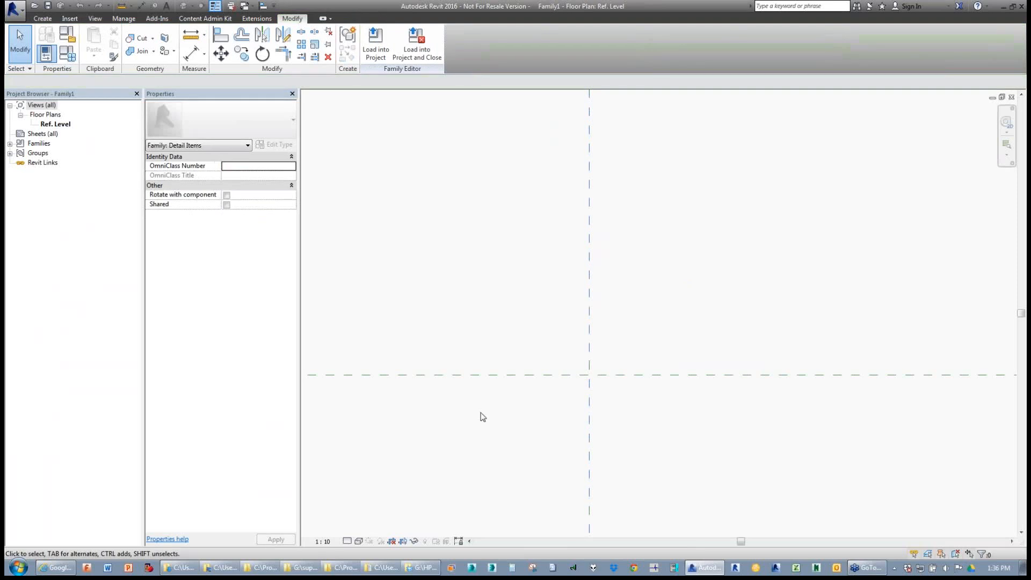
click(480, 376)
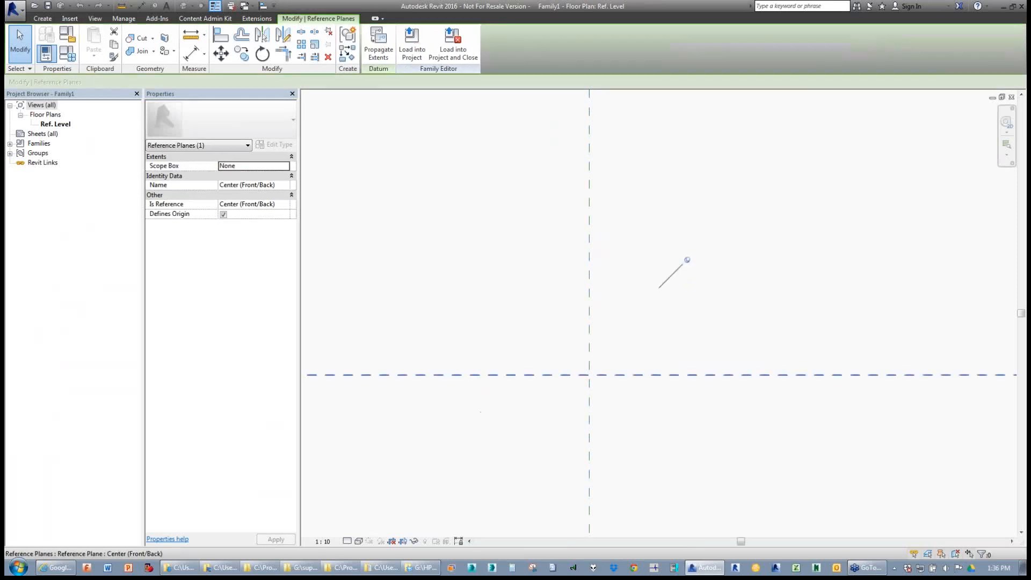
click(590, 346)
click(456, 293)
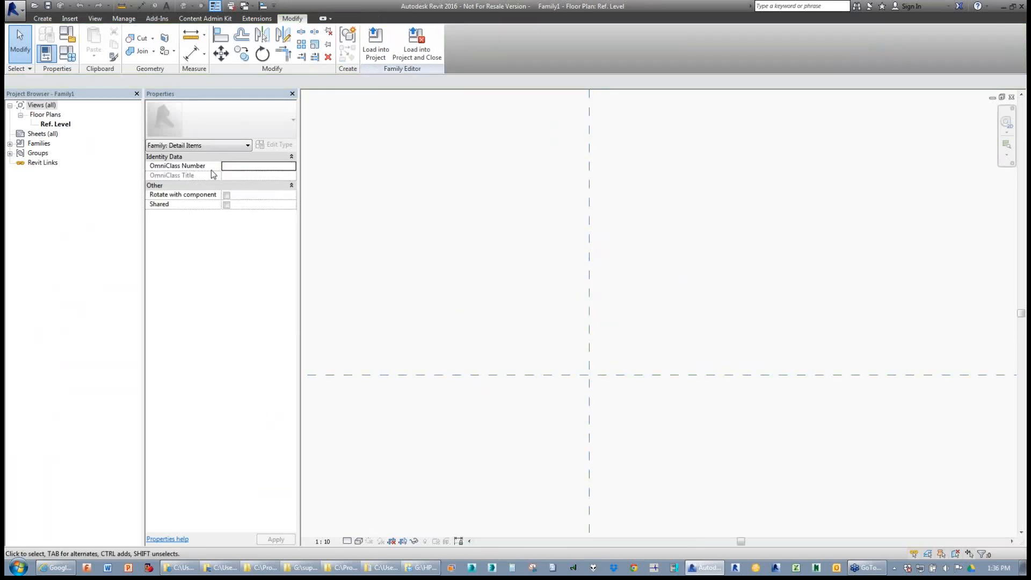
- Draw a Detail Items line 4 mm rightward from the reference planes' intersection and continue it 80 mm vertically upward
click(42, 19)
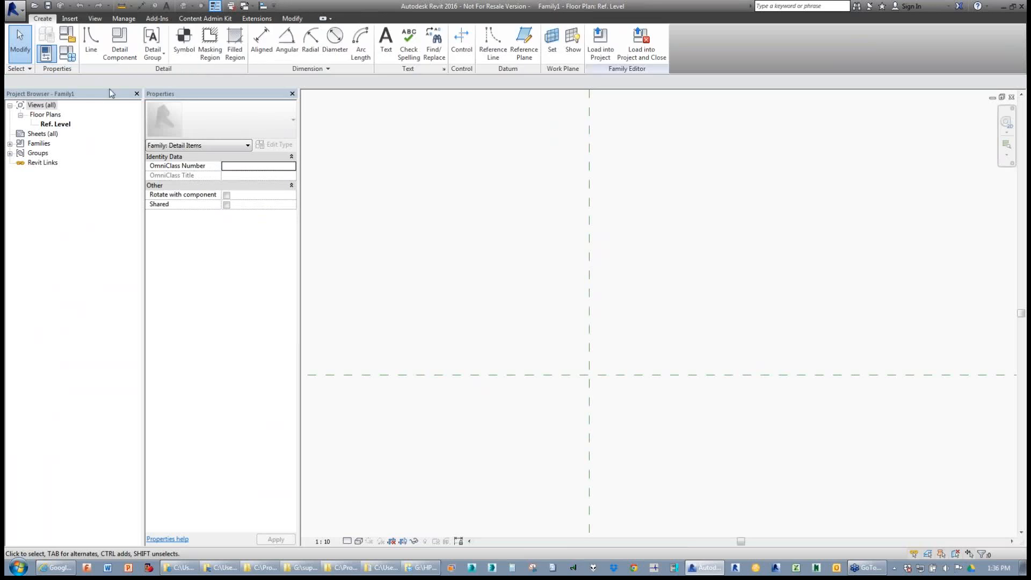
click(91, 54)
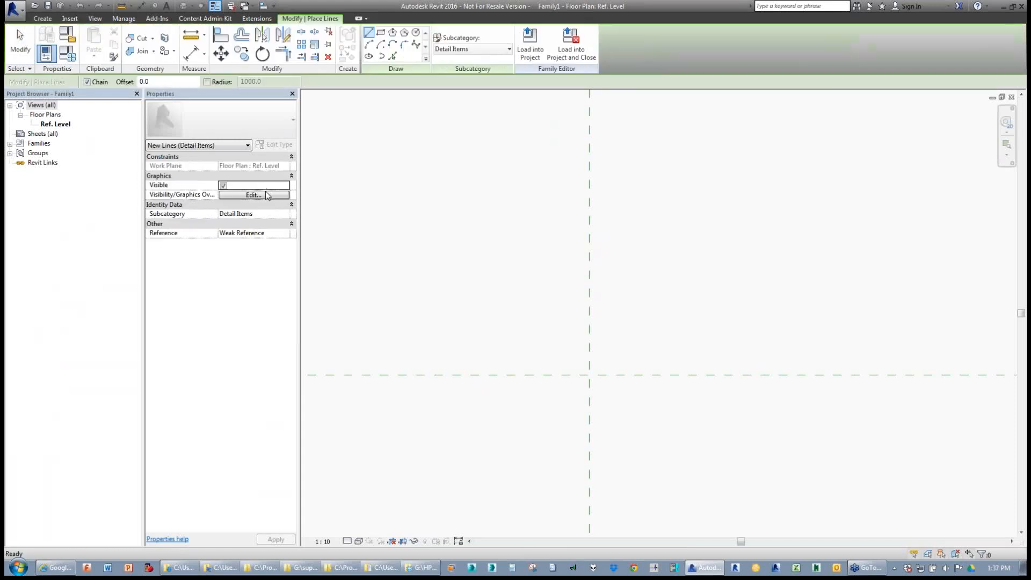
scroll(601, 368, up, 4)
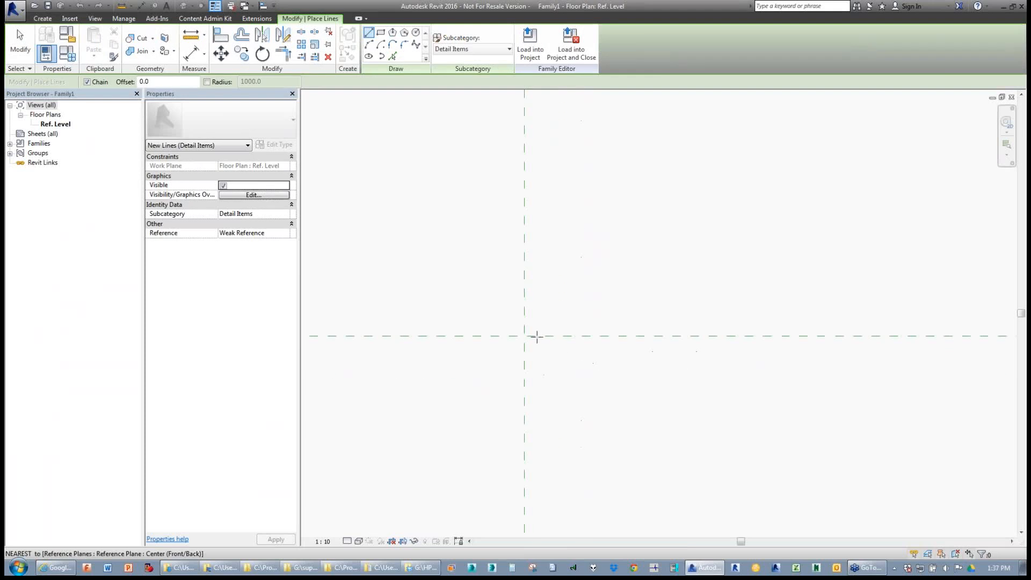
click(527, 336)
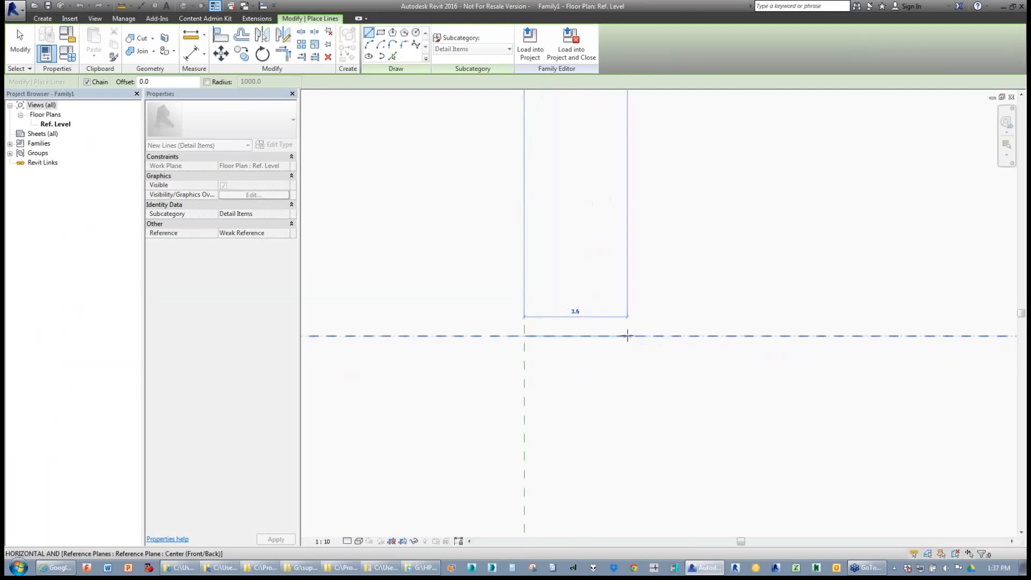
text(4)
key(Return)
scroll(604, 417, down, 3)
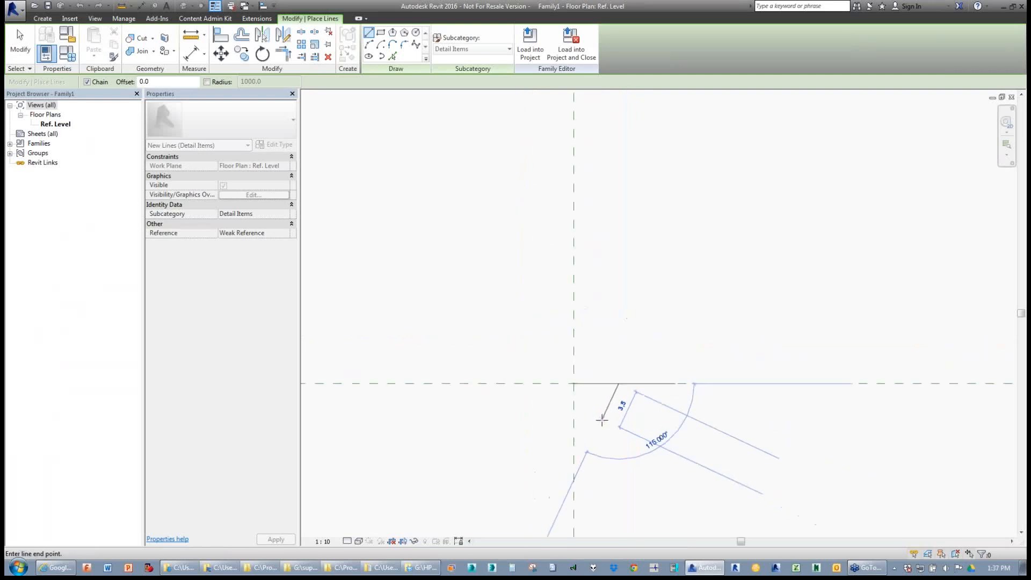
middle_drag(624, 198, 600, 298)
scroll(600, 298, down, 3)
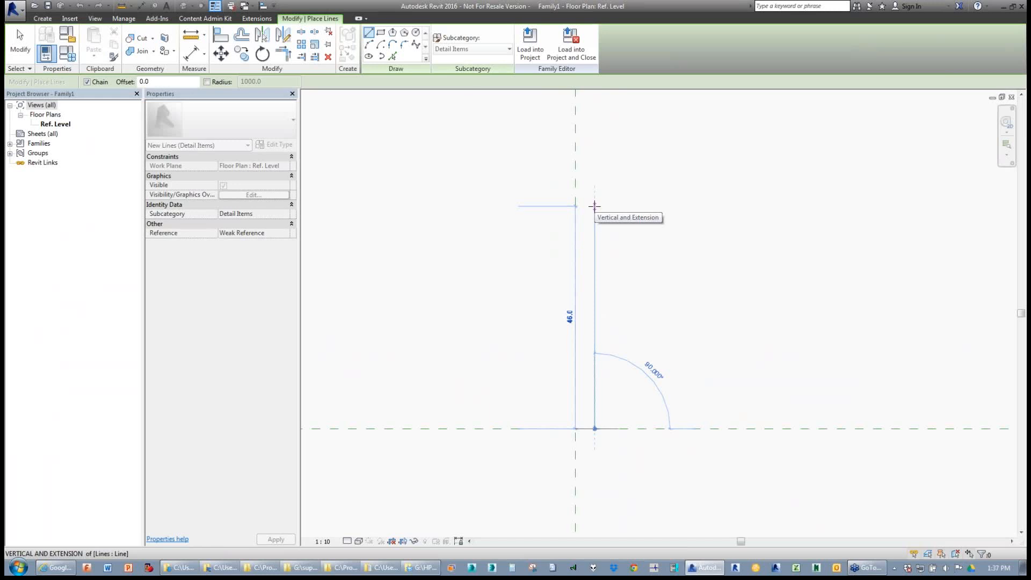
text(80)
key(Return)
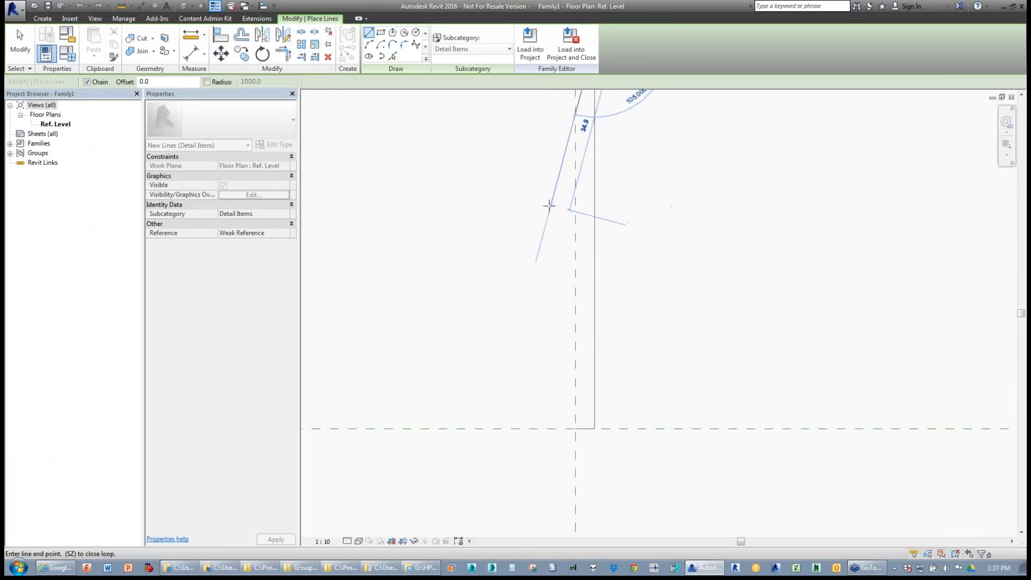
- Continue the line chain 8 mm leftward across the vertical reference plane and 80 mm down to the horizontal reference plane
scroll(549, 209, down, 2)
scroll(547, 381, down, 5)
scroll(544, 256, up, 4)
scroll(582, 203, up, 1)
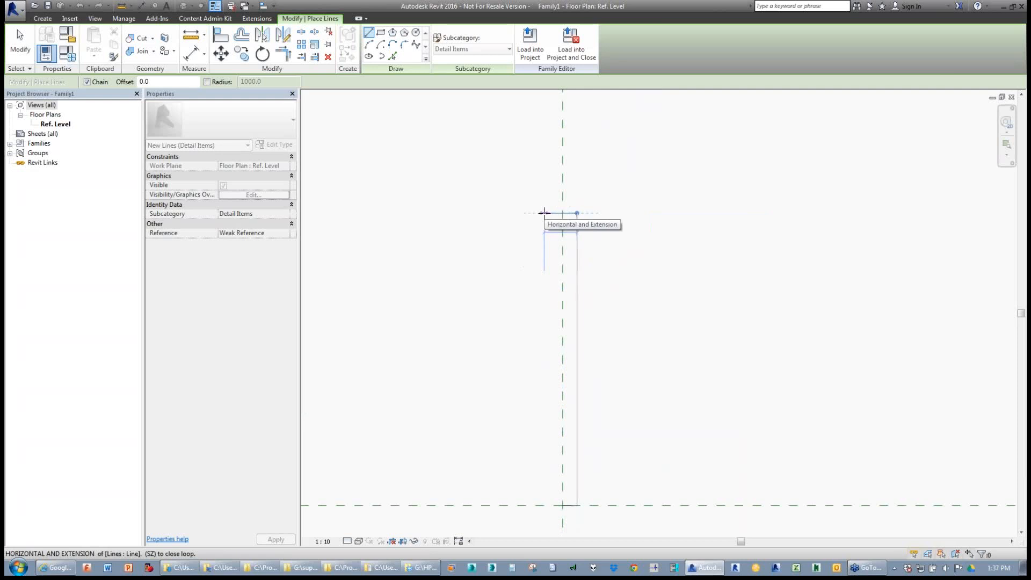
click(544, 213)
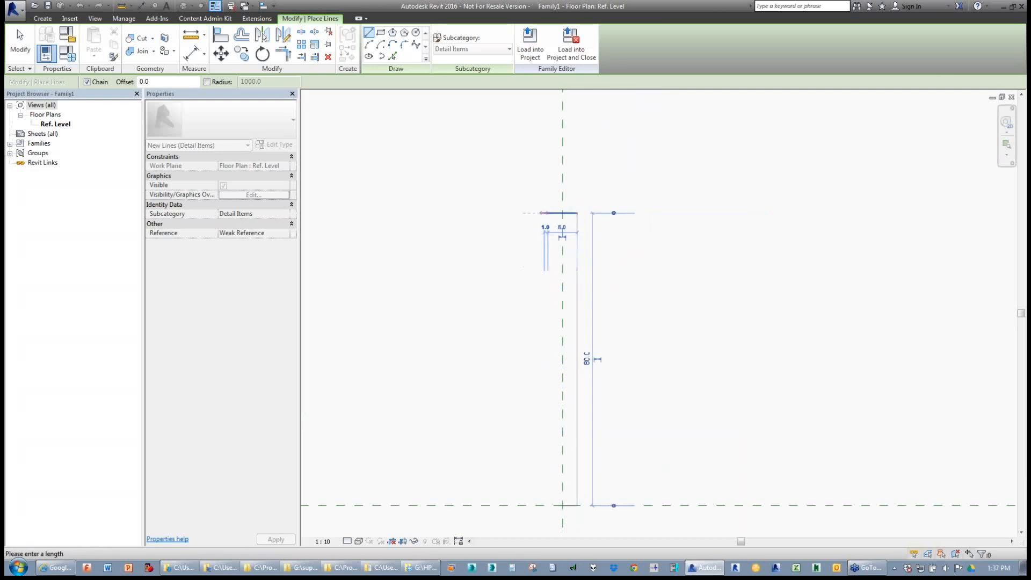
click(543, 505)
key(Escape)
key(Escape)
- Stretch the short base line leftward to the left side line's lower end, closing the 8 mm wide rectangle
click(553, 507)
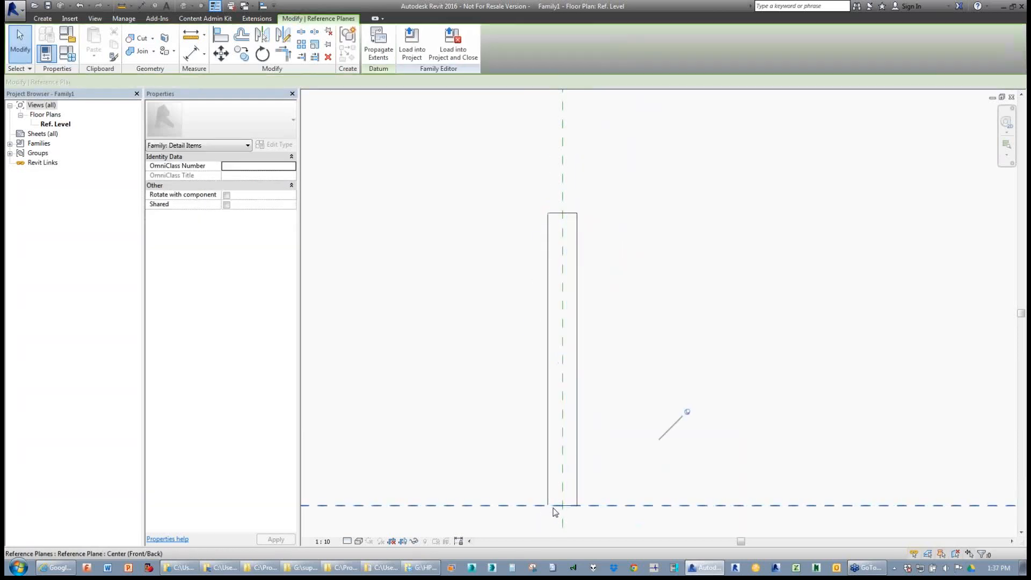
key(Escape)
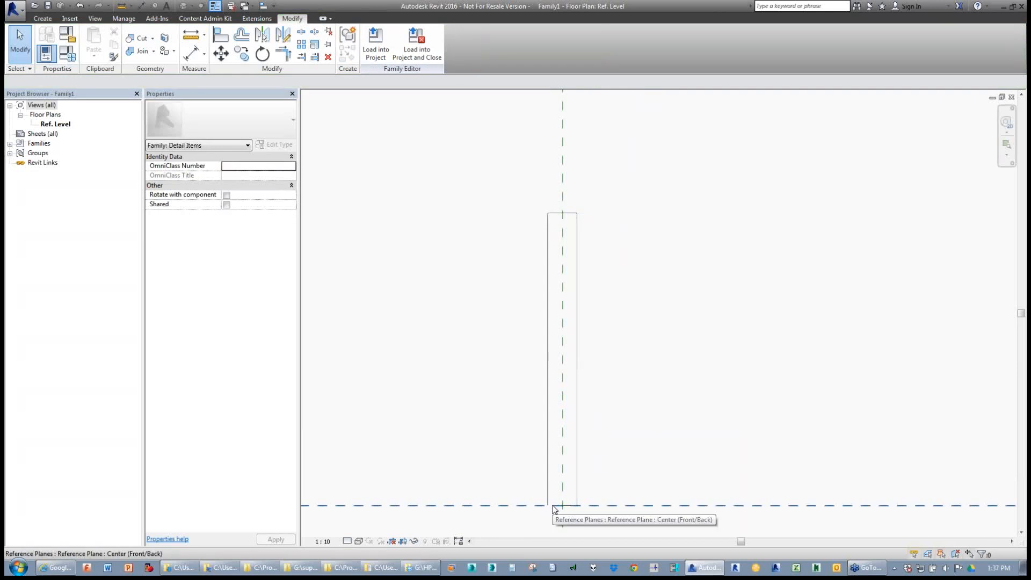
click(553, 507)
click(494, 471)
click(569, 507)
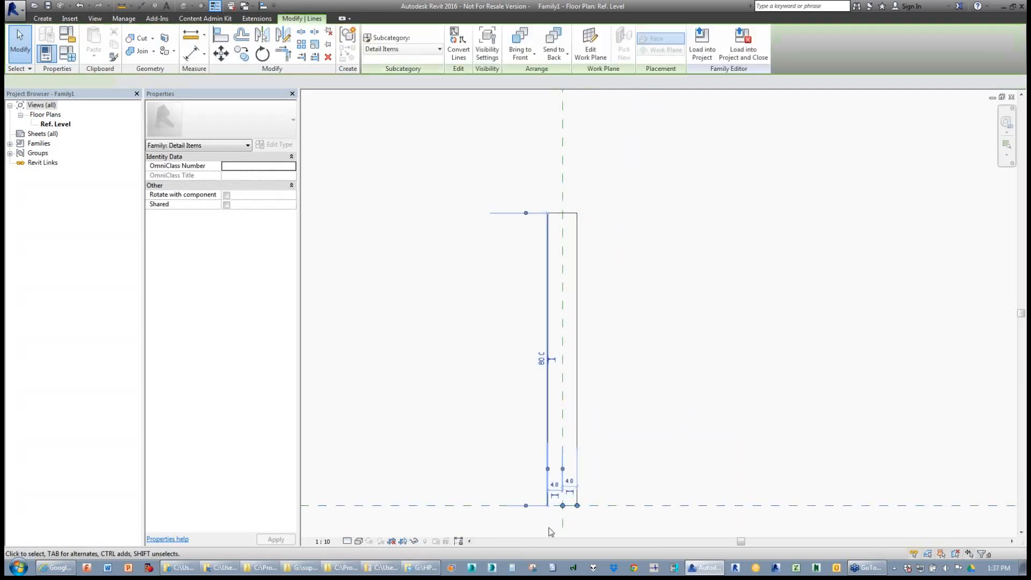
scroll(550, 527, up, 2)
drag(572, 490, 546, 490)
click(455, 446)
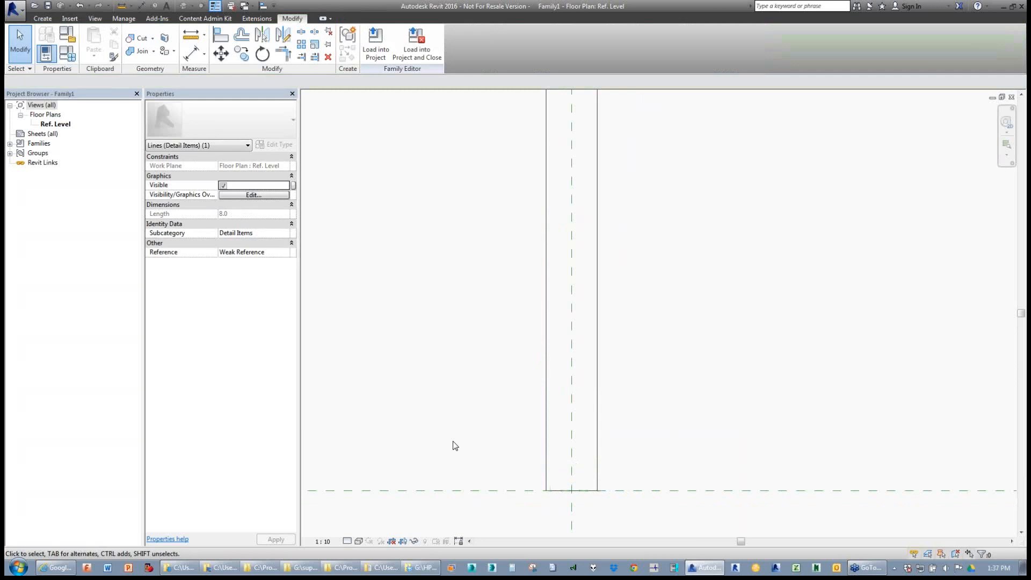
- Draw a horizontal reference plane along the rectangle's top edge, running leftward from its upper right corner
scroll(457, 454, down, 4)
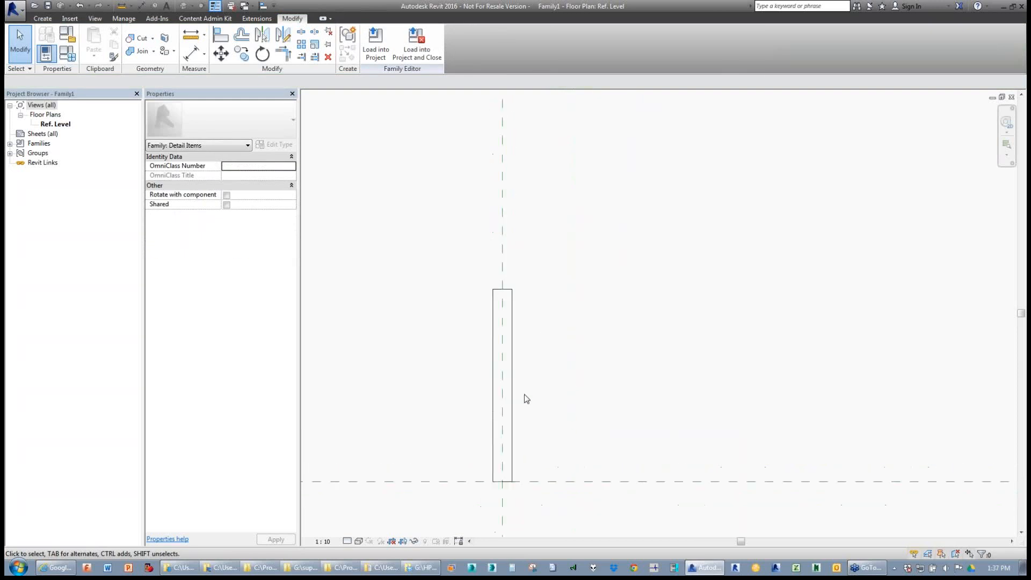
middle_drag(525, 394, 556, 309)
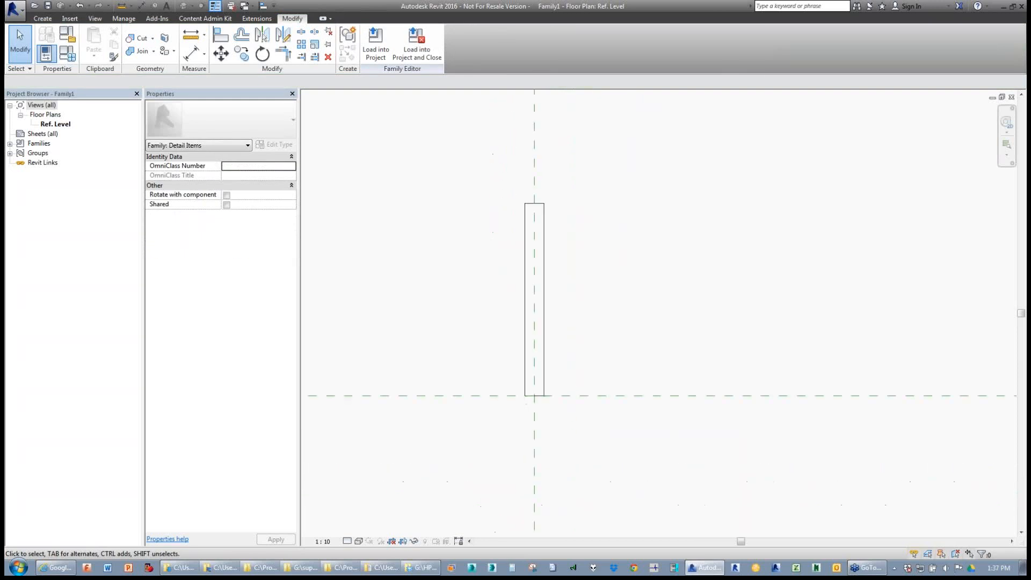
click(463, 395)
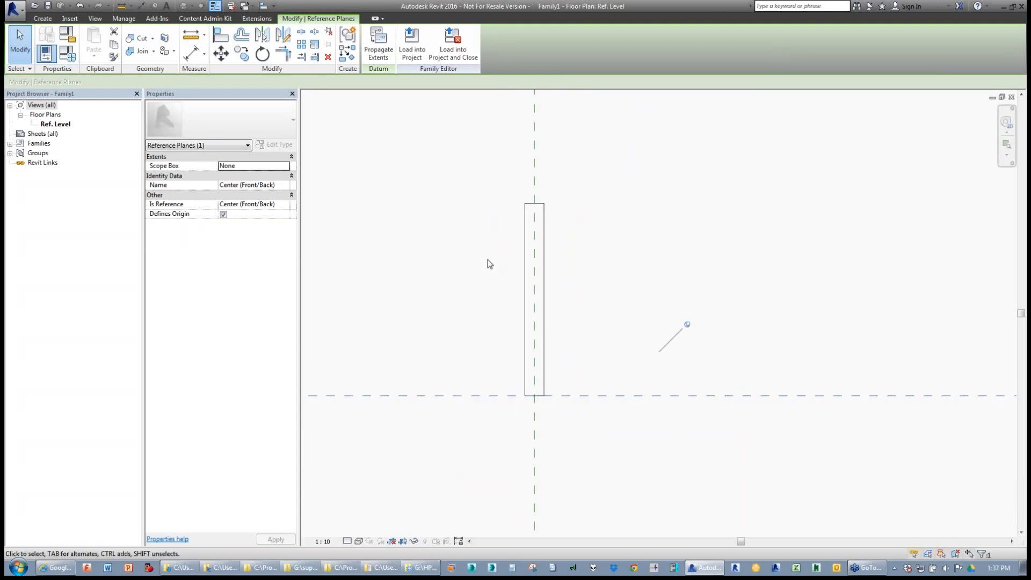
click(550, 194)
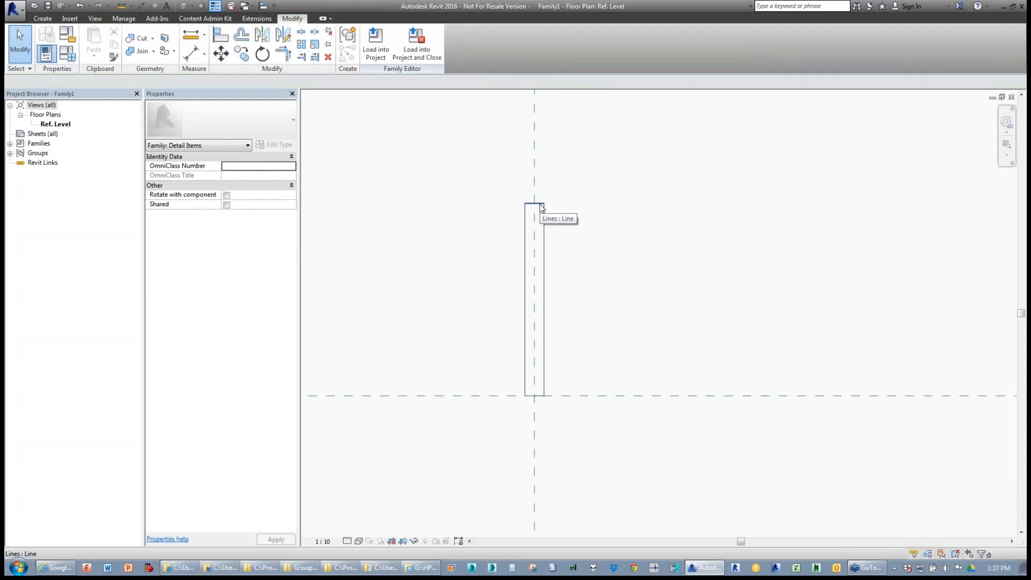
click(444, 396)
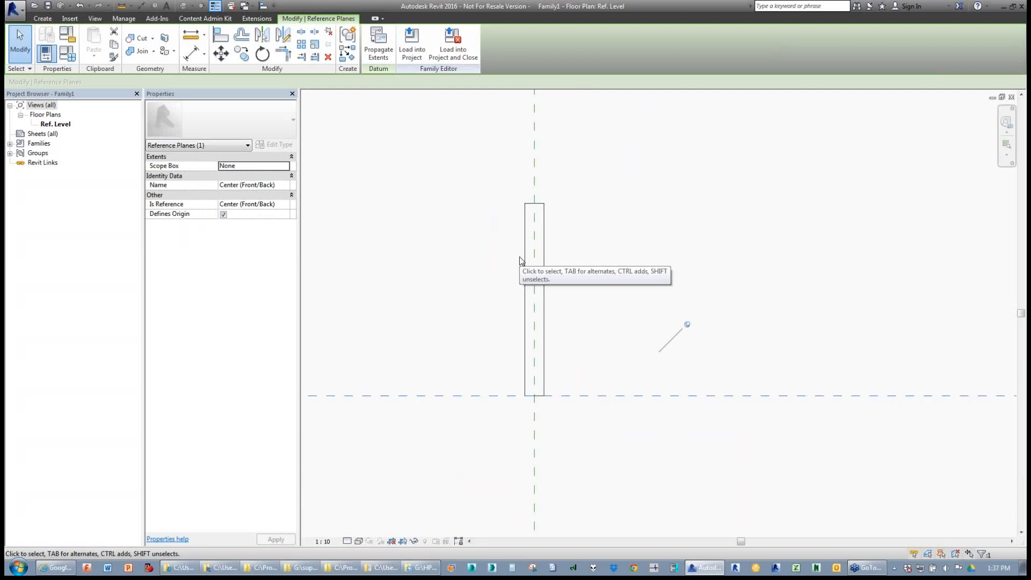
key(r)
key(p)
click(547, 203)
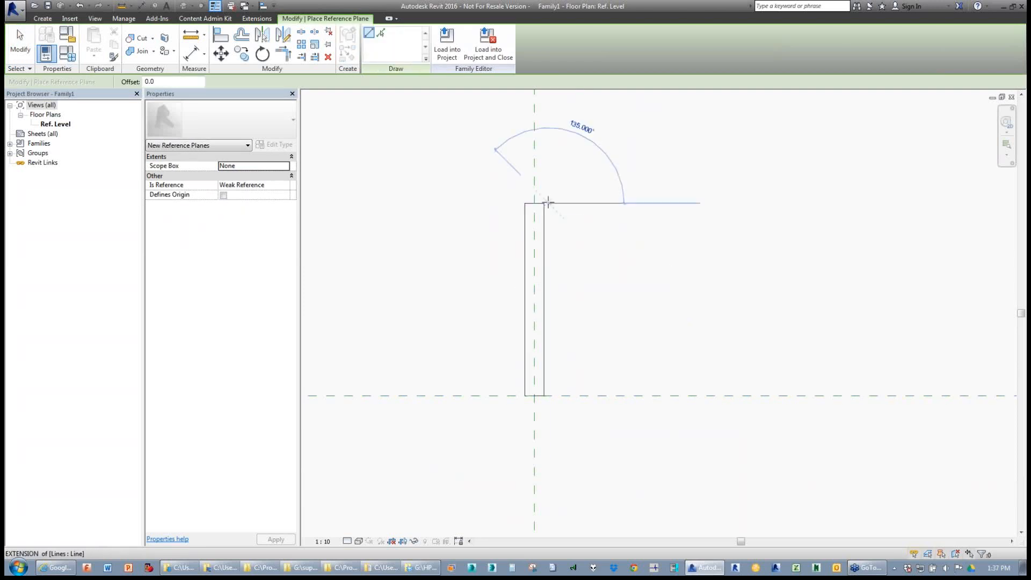
click(336, 204)
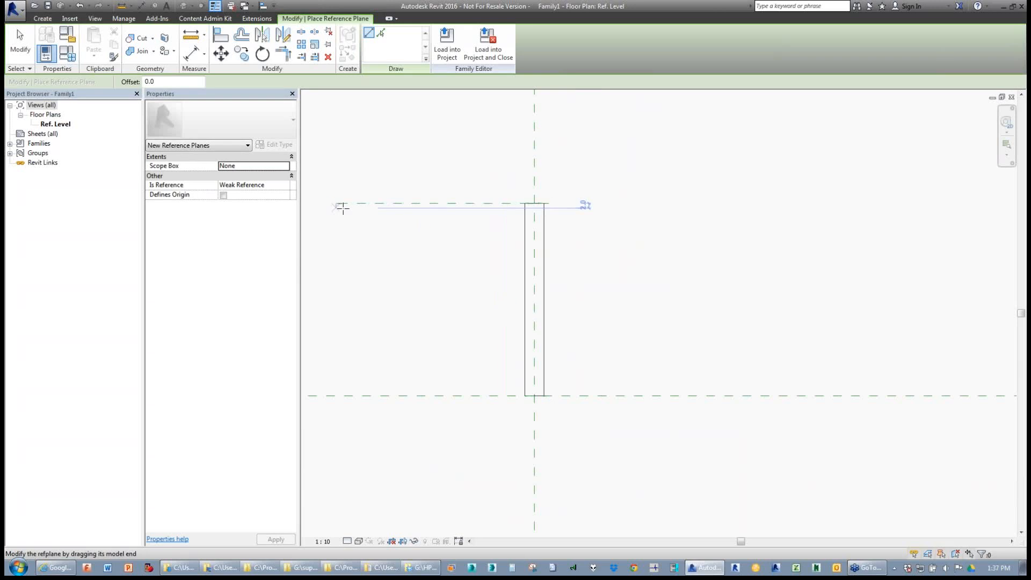
key(Escape)
key(Escape)
- Extend the new reference plane's right end well past the rectangle and select the rectangle's top line
click(539, 203)
drag(547, 203, 722, 203)
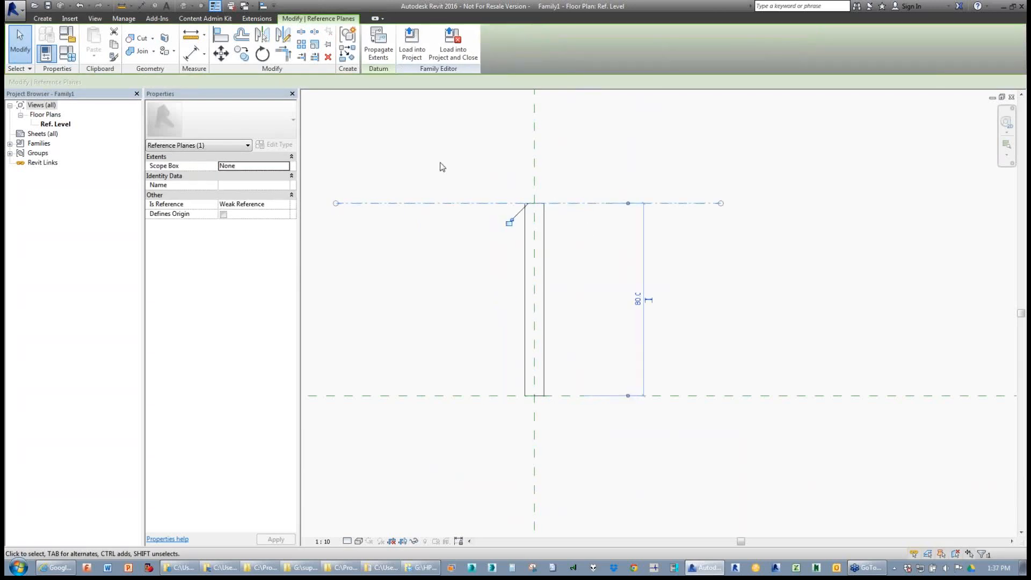
click(514, 223)
click(543, 204)
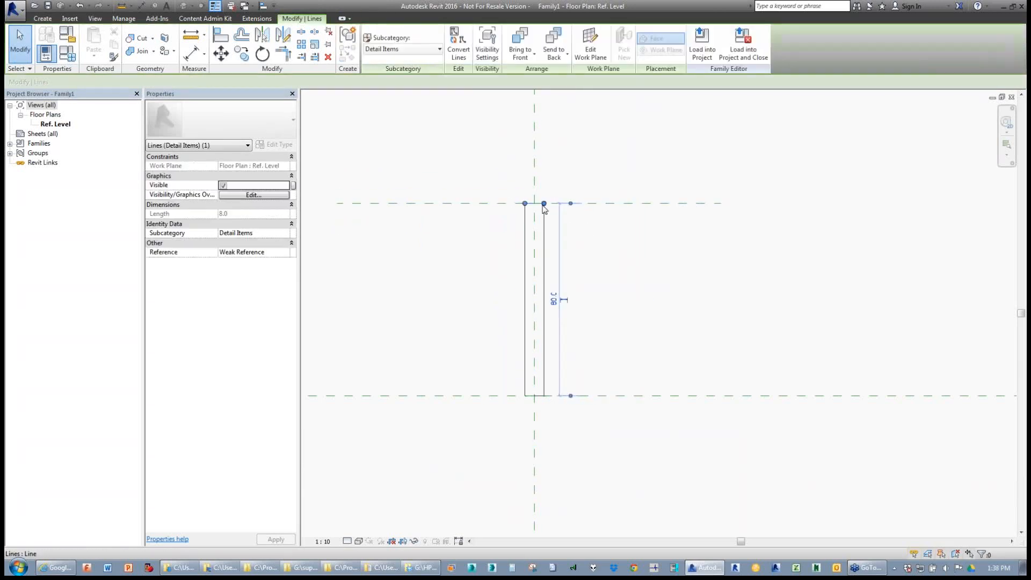
scroll(544, 209, up, 1)
click(441, 205)
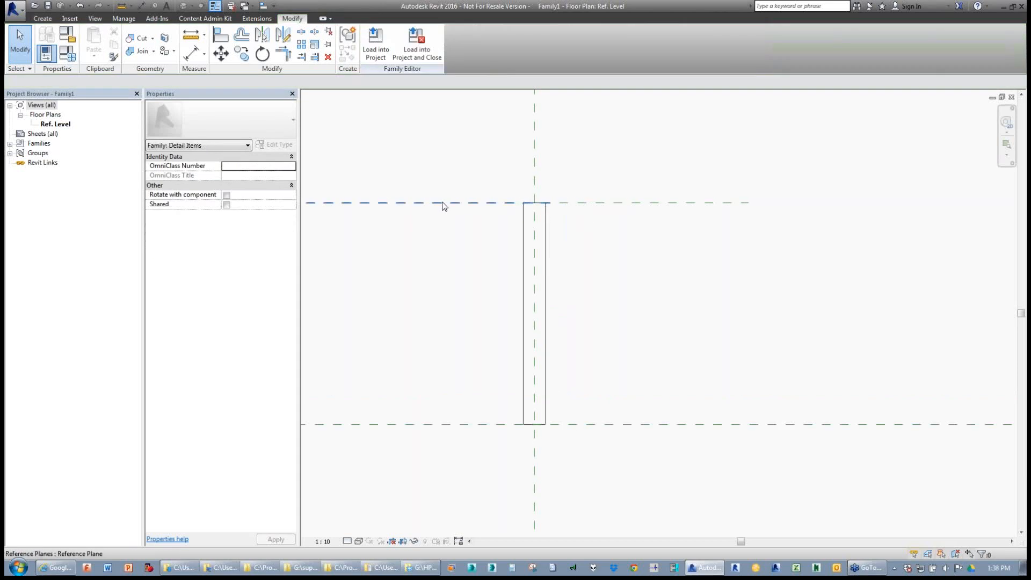
key(Escape)
click(488, 203)
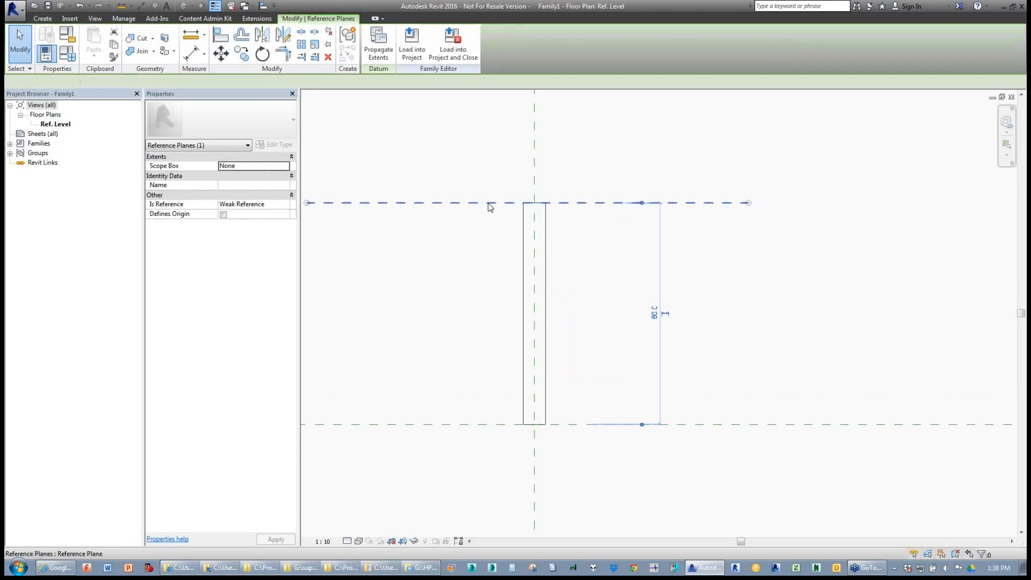
click(472, 225)
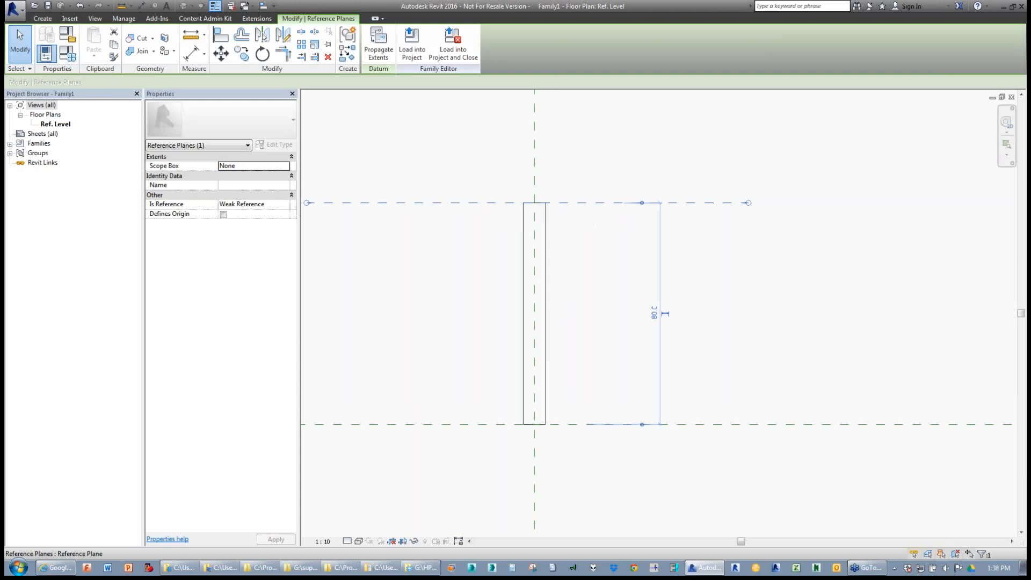
click(456, 204)
click(456, 228)
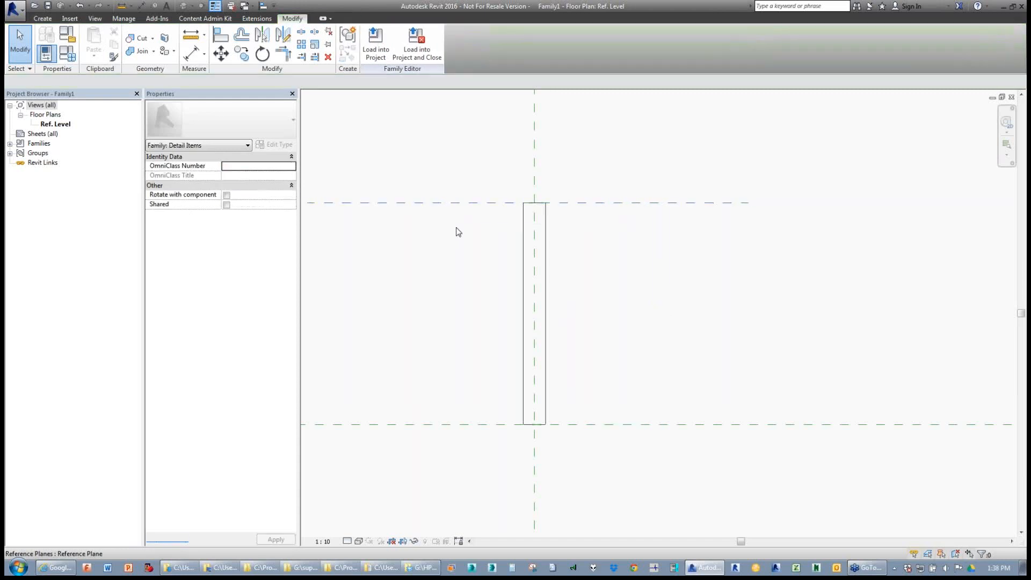
- Align the rectangle's top line with the upper reference plane and check how the base line relates to the lower plane
click(541, 204)
scroll(539, 204, up, 2)
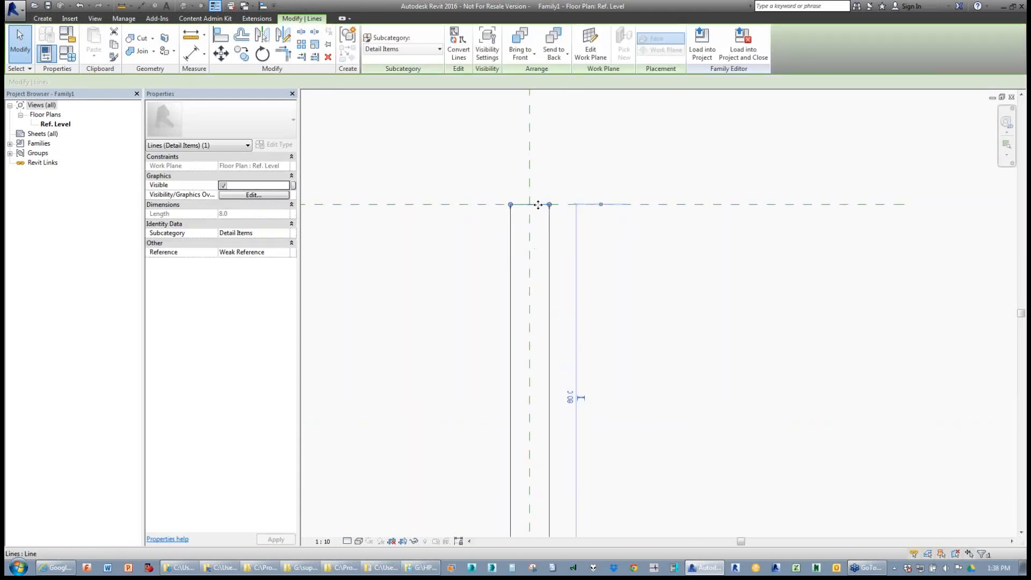
mouse_move(538, 205)
mouse_down()
mouse_move(534, 219)
mouse_move(536, 205)
mouse_up()
scroll(621, 186, down, 2)
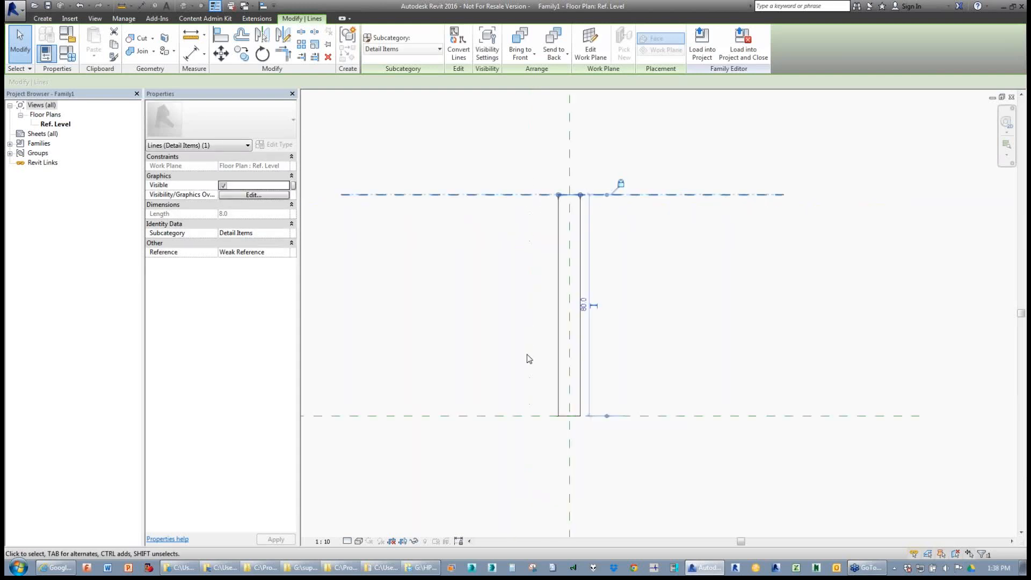
key(Escape)
click(565, 416)
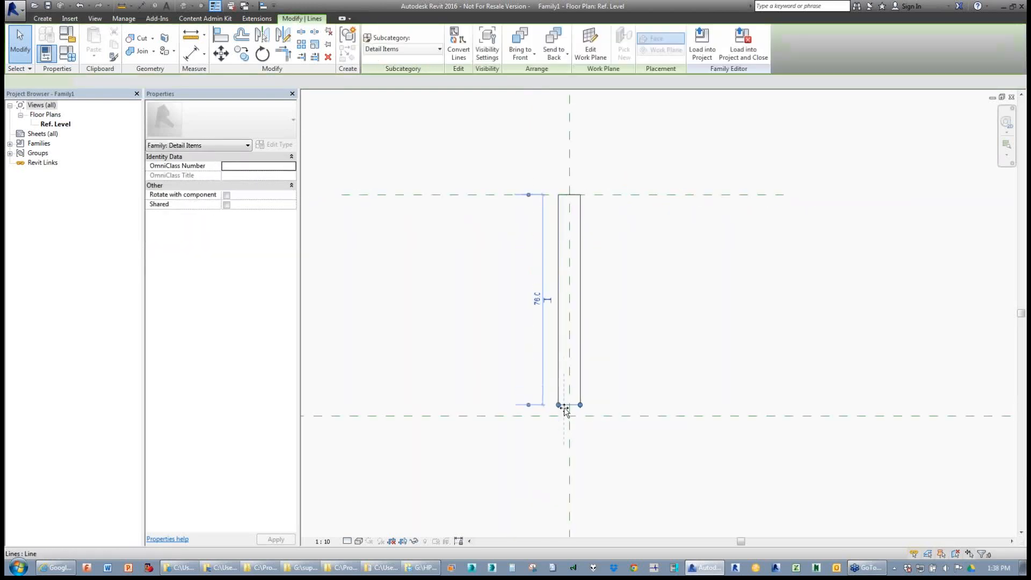
key(Escape)
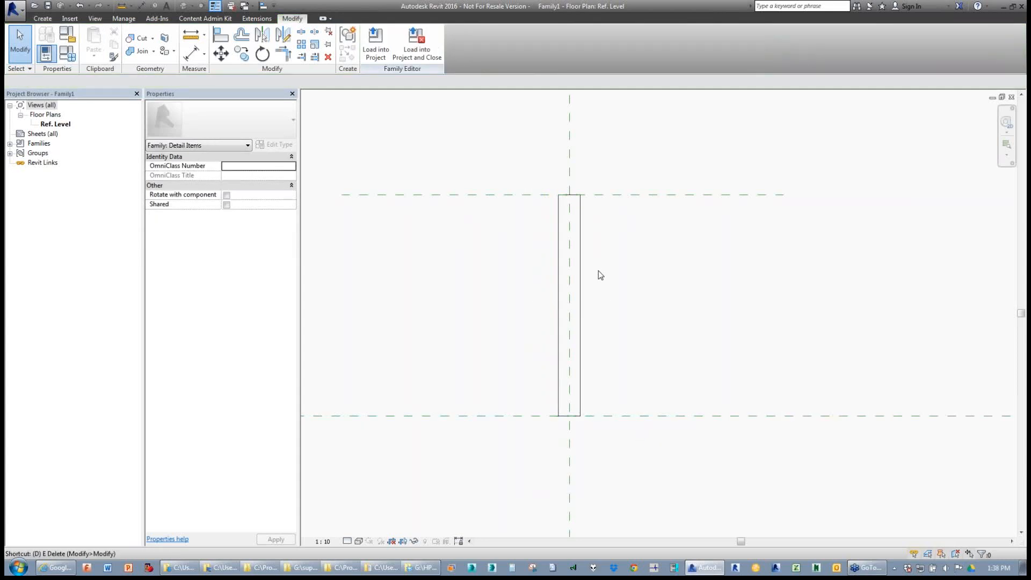
- Dimension the rectangle's width from the vertical reference plane to both side lines, placing the dimension above the rectangle
key(d)
key(i)
scroll(569, 177, up, 2)
click(568, 157)
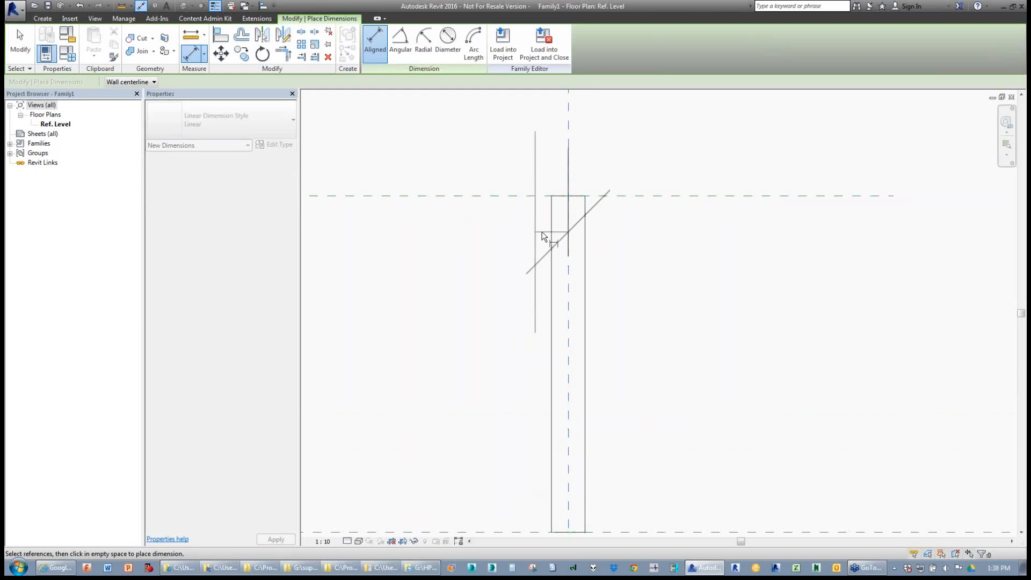
click(551, 235)
click(584, 244)
scroll(585, 243, down, 4)
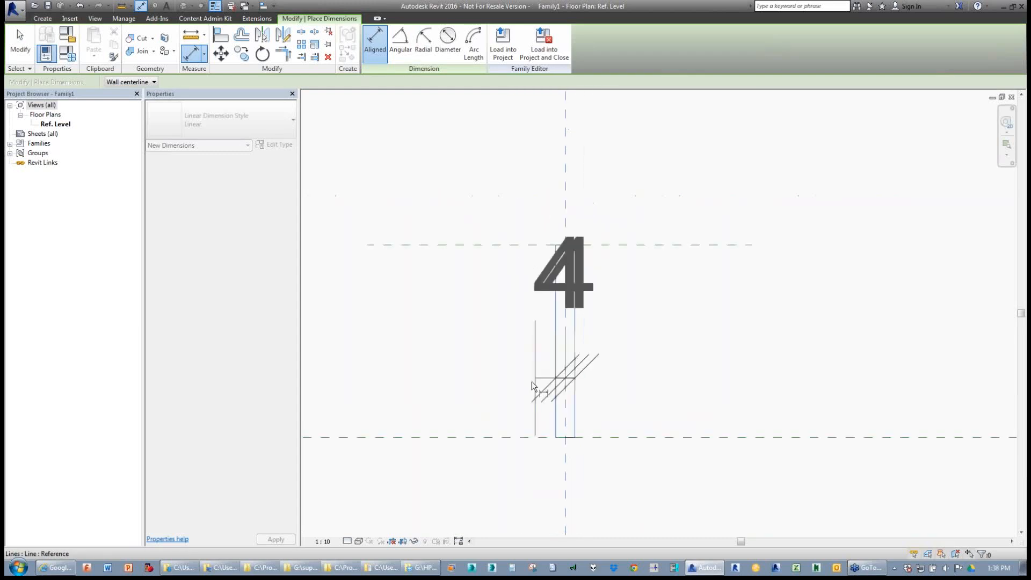
click(520, 246)
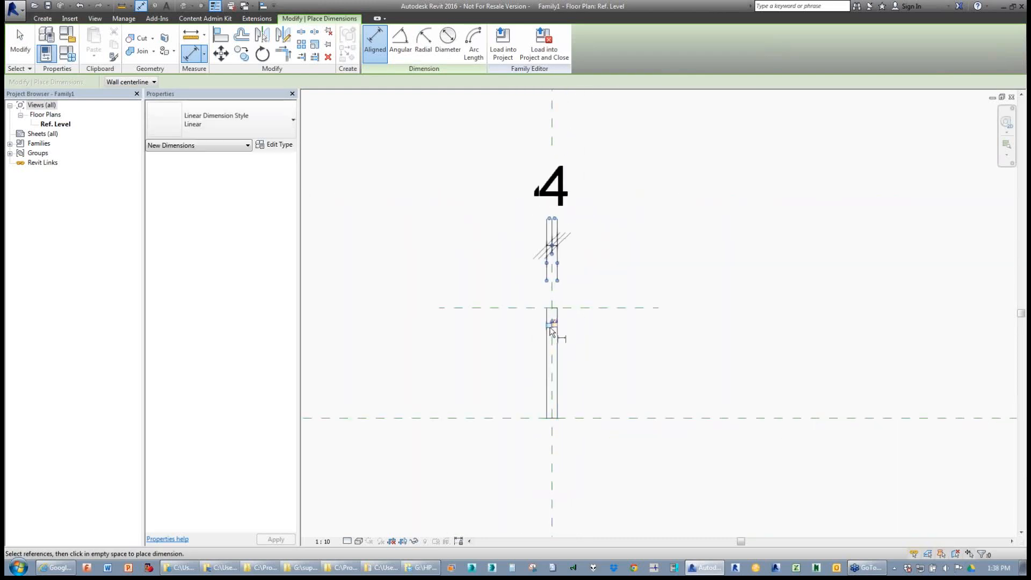
- Lock the width dimension about the vertical reference plane and finish dimensioning
scroll(554, 323, up, 2)
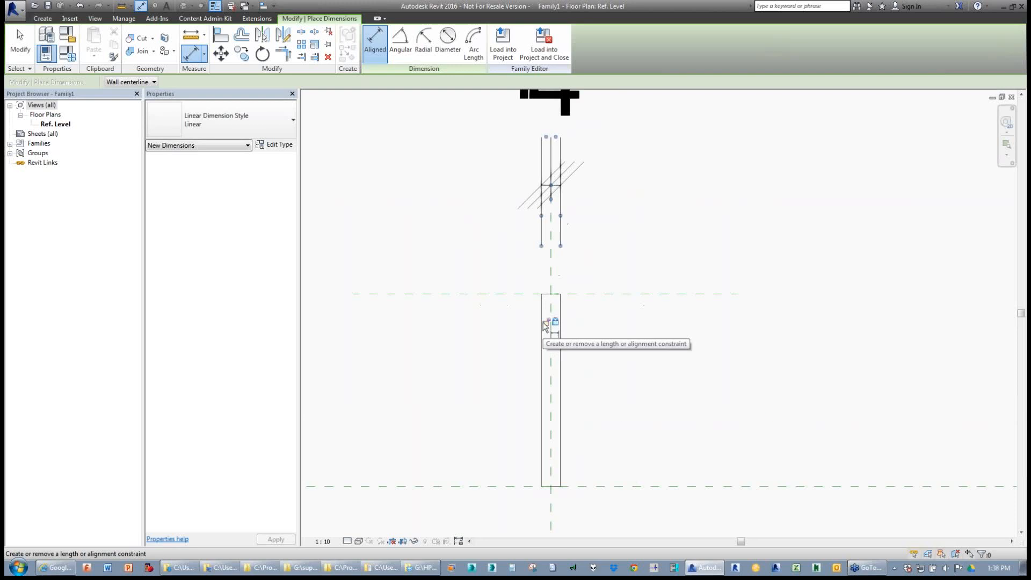
click(555, 322)
key(Escape)
key(Escape)
- Add an aligned dimension between the upper and lower horizontal reference planes, placed to the left of the rectangle
scroll(475, 343, down, 3)
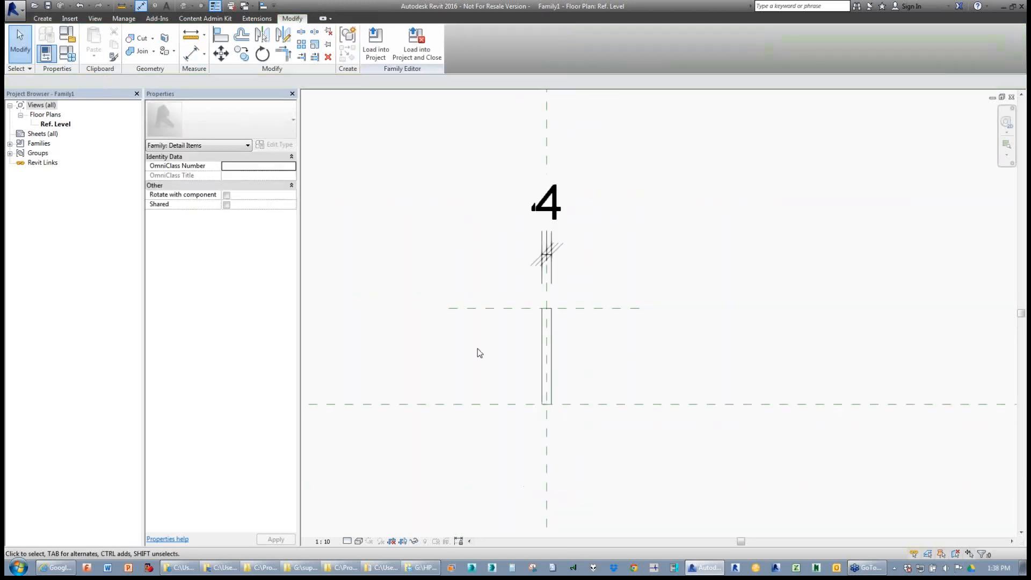
click(515, 306)
click(502, 341)
scroll(501, 342, up, 2)
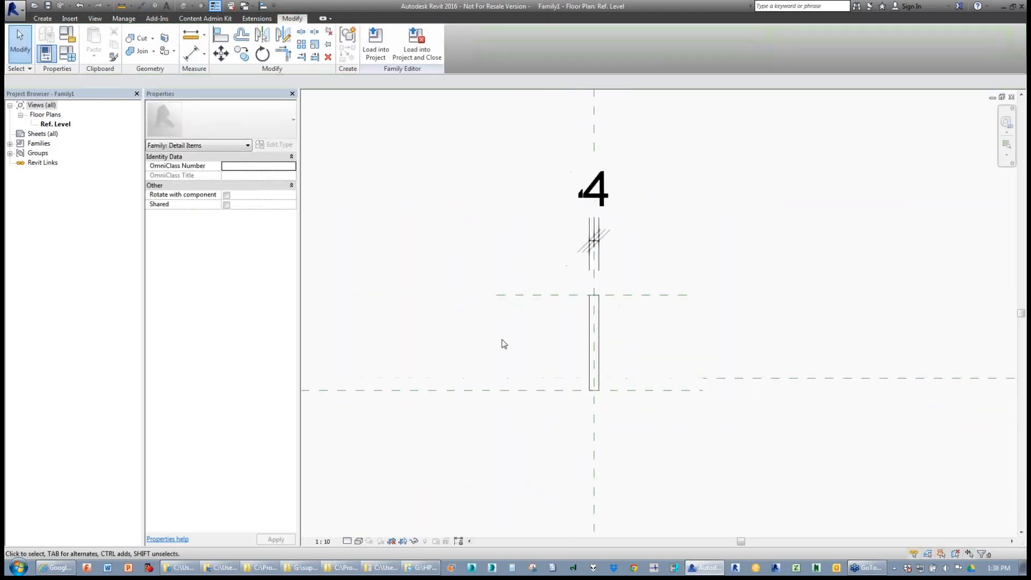
key(d)
key(i)
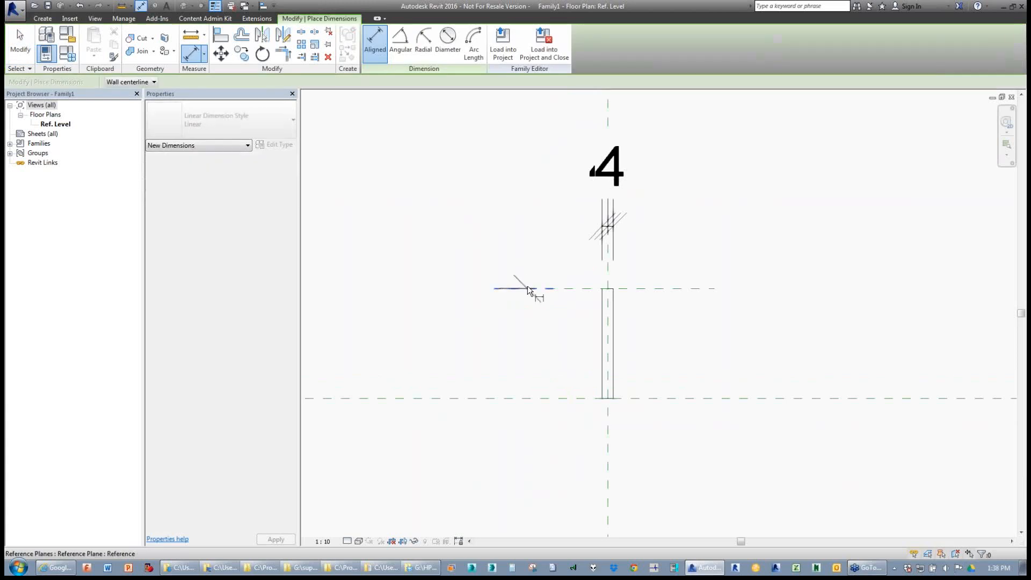
click(525, 289)
click(515, 397)
click(427, 321)
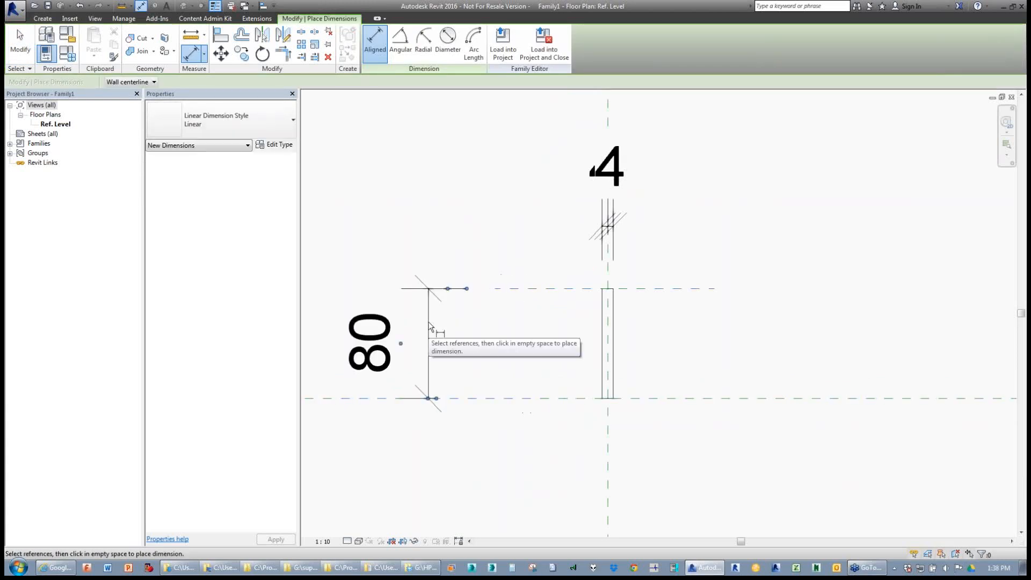
- Label the height dimension with a new family type parameter named Handle Height, grouped under Dimensions
key(Escape)
click(428, 333)
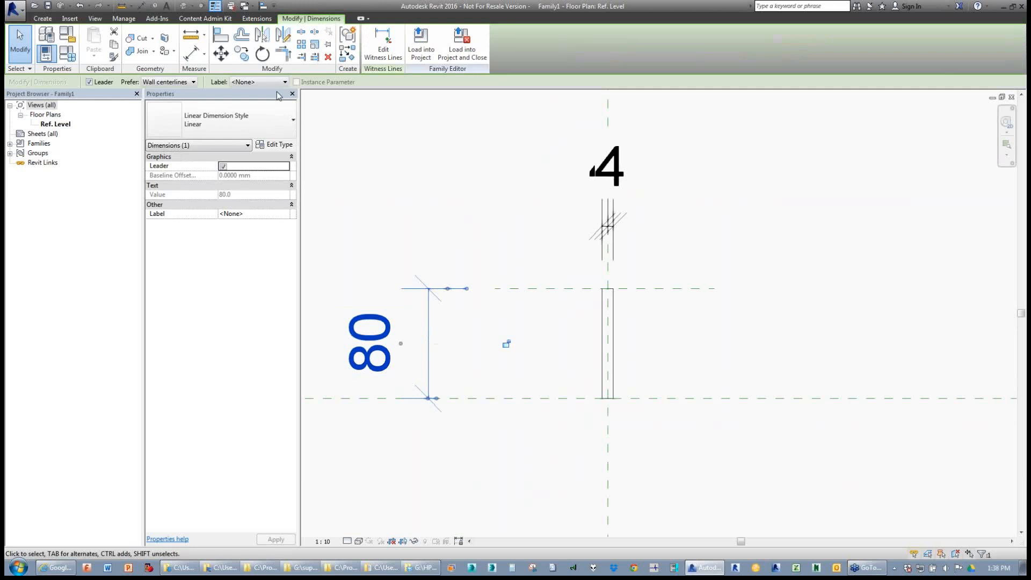
click(246, 84)
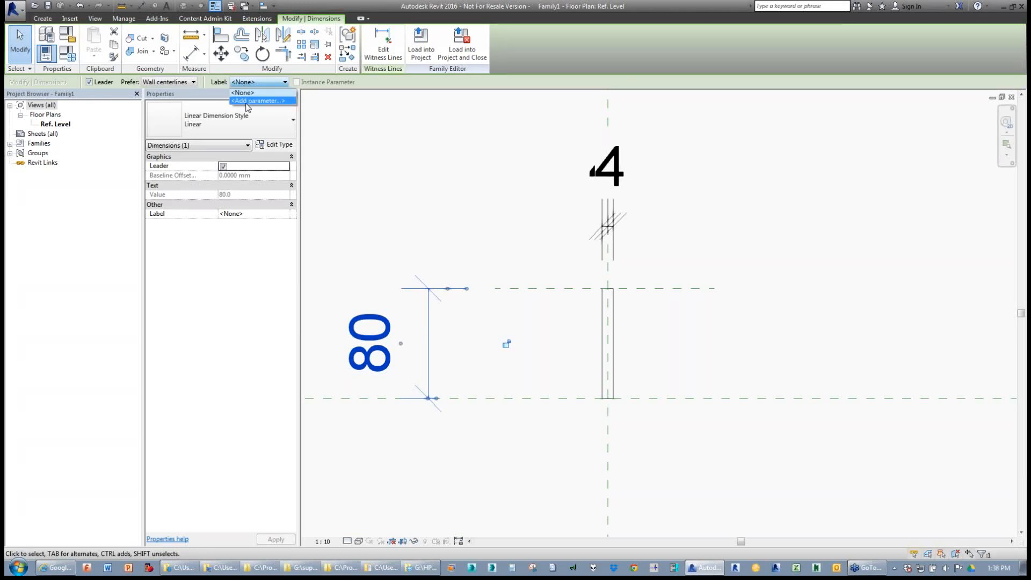
click(247, 101)
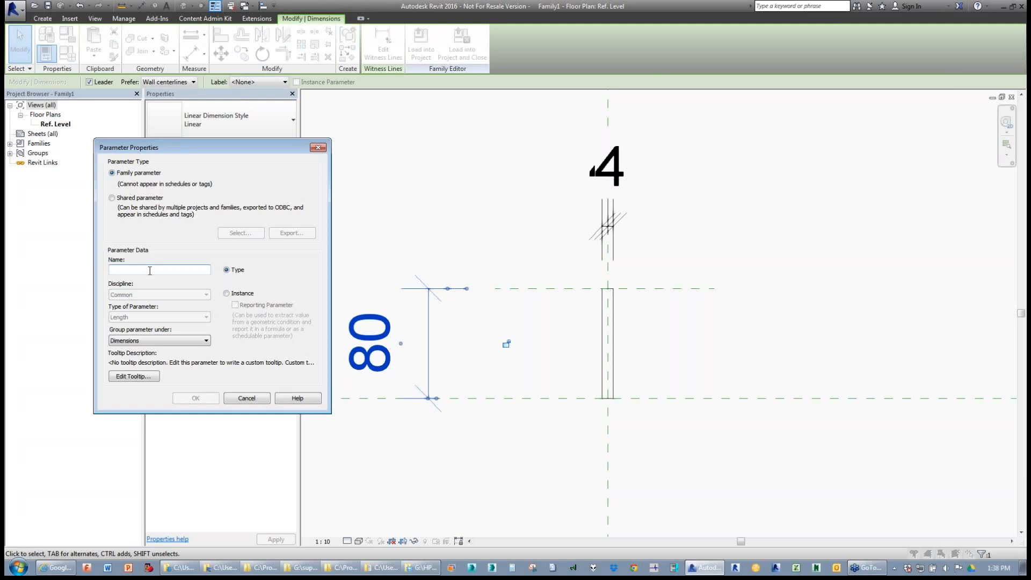
text(D)
key(BackSpace)
text(Handle Height)
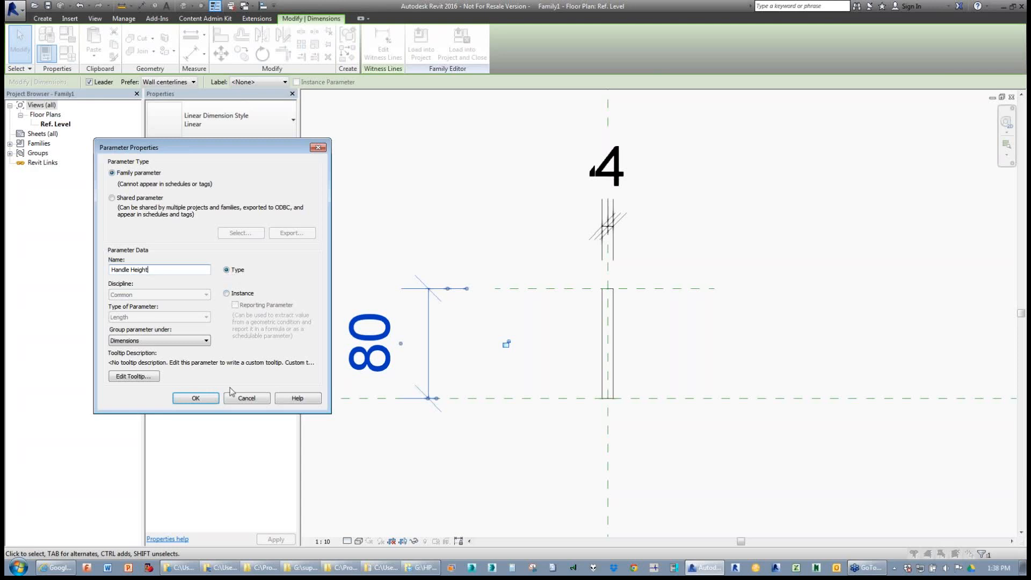
click(195, 398)
scroll(437, 307, down, 2)
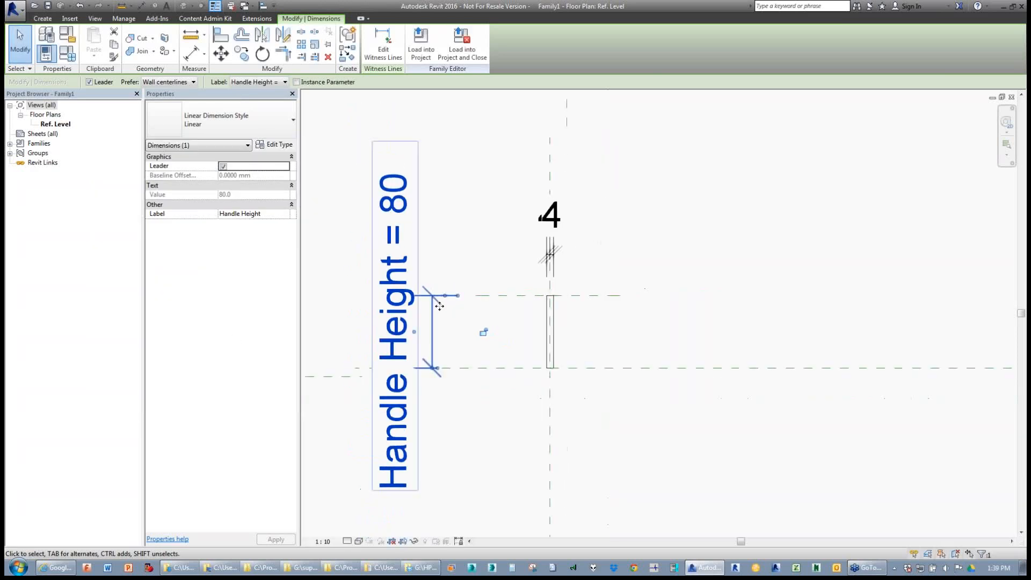
key(Escape)
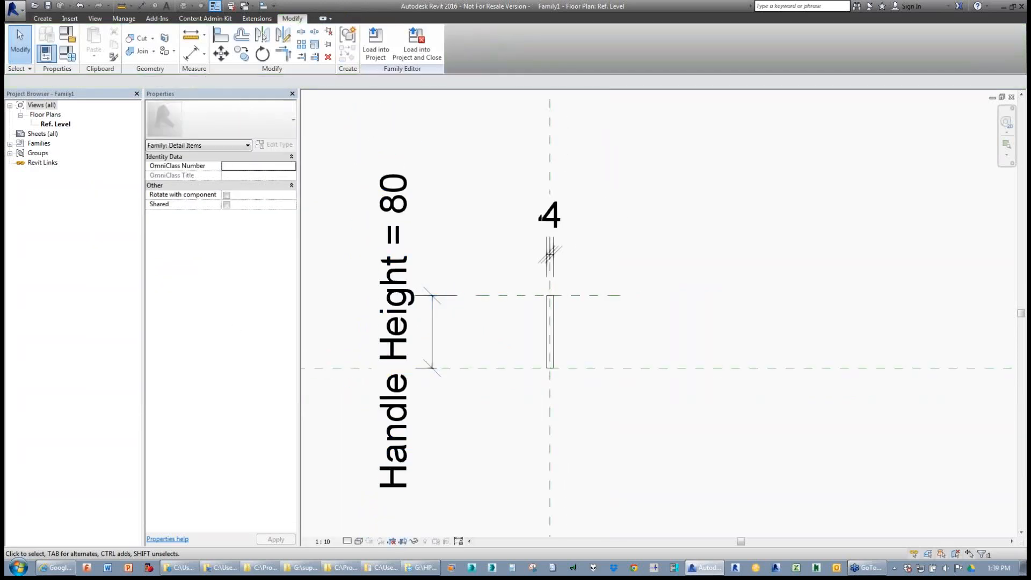
- Create a new family type named 80mm High in the Family Types dialog
middle_drag(443, 279, 574, 280)
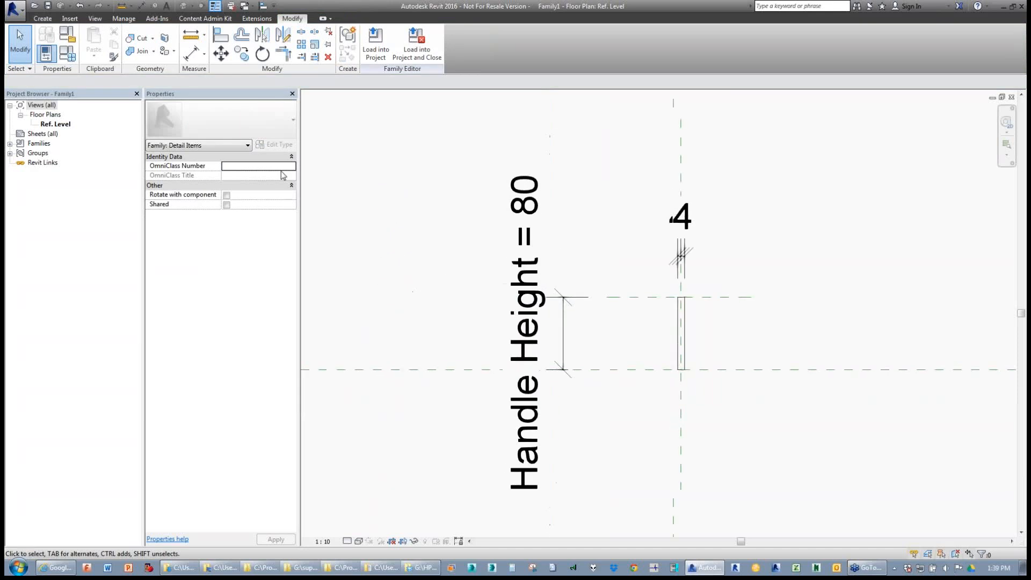
click(64, 55)
drag(153, 24, 109, 30)
click(100, 102)
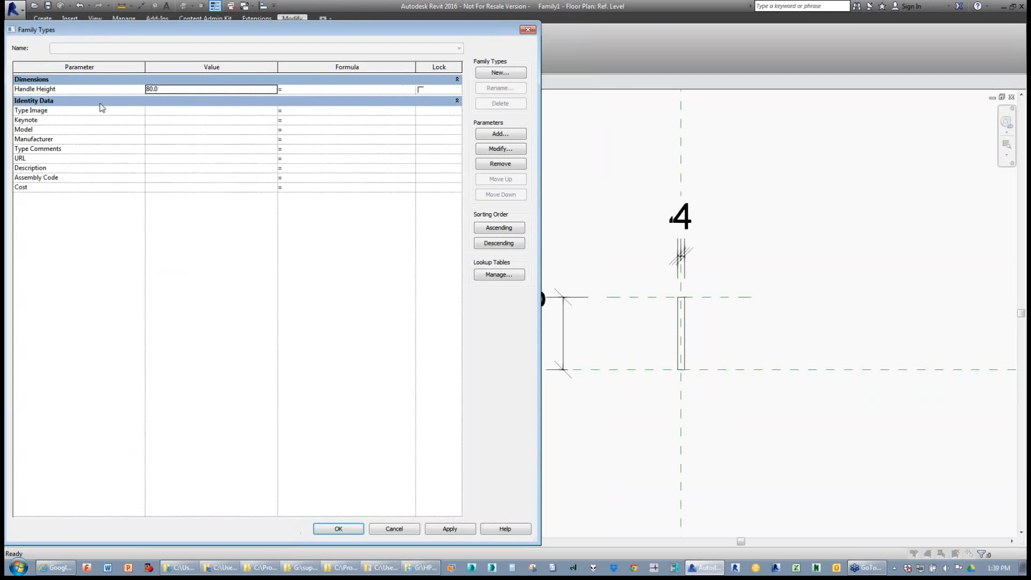
click(505, 73)
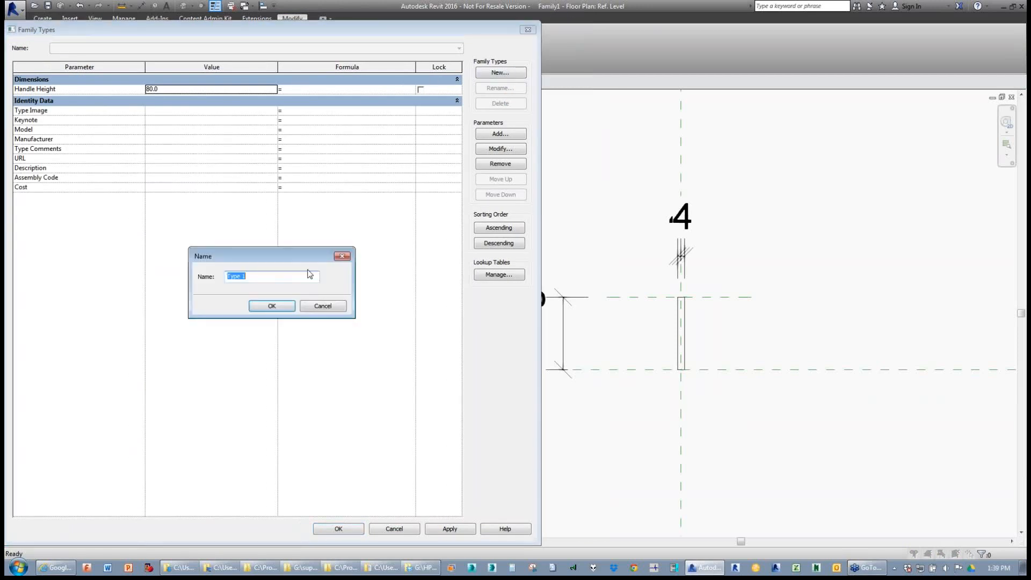
text(80mm High)
drag(272, 275, 174, 286)
click(272, 306)
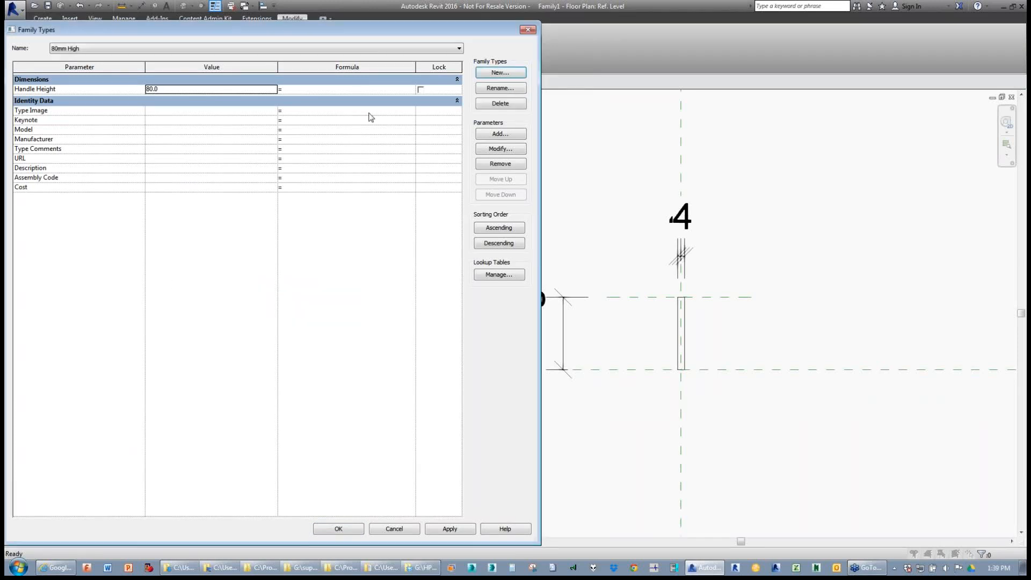
- Create a second family type named 100mm high, set its Handle Height to 100, and apply it
click(498, 75)
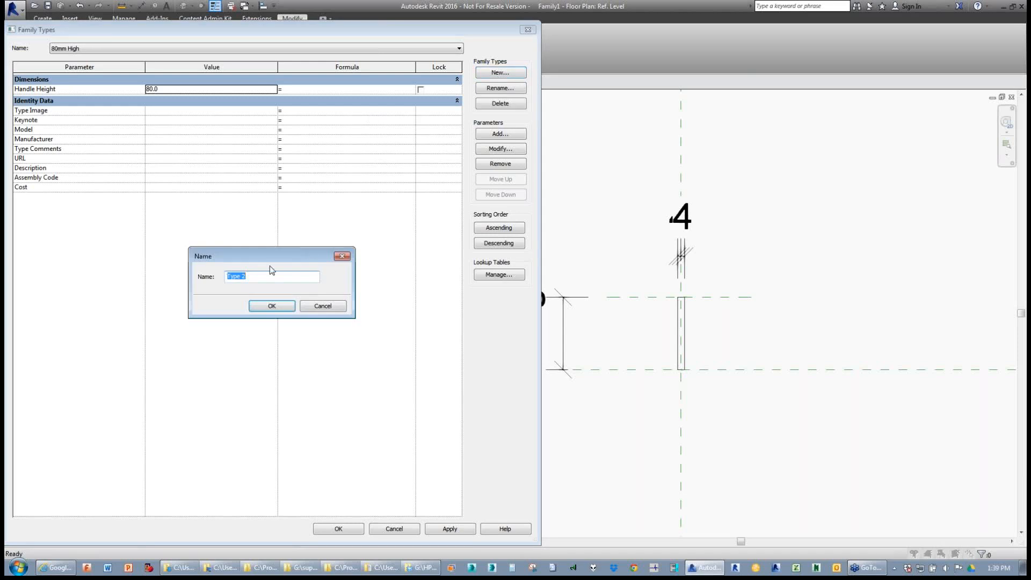
text(100mm high)
click(272, 306)
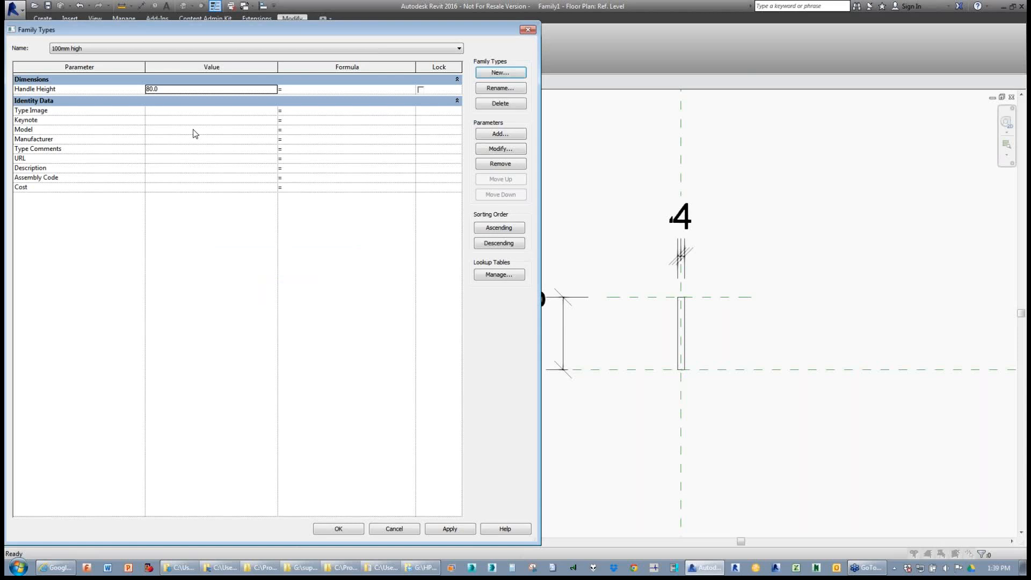
double_click(169, 90)
text(100)
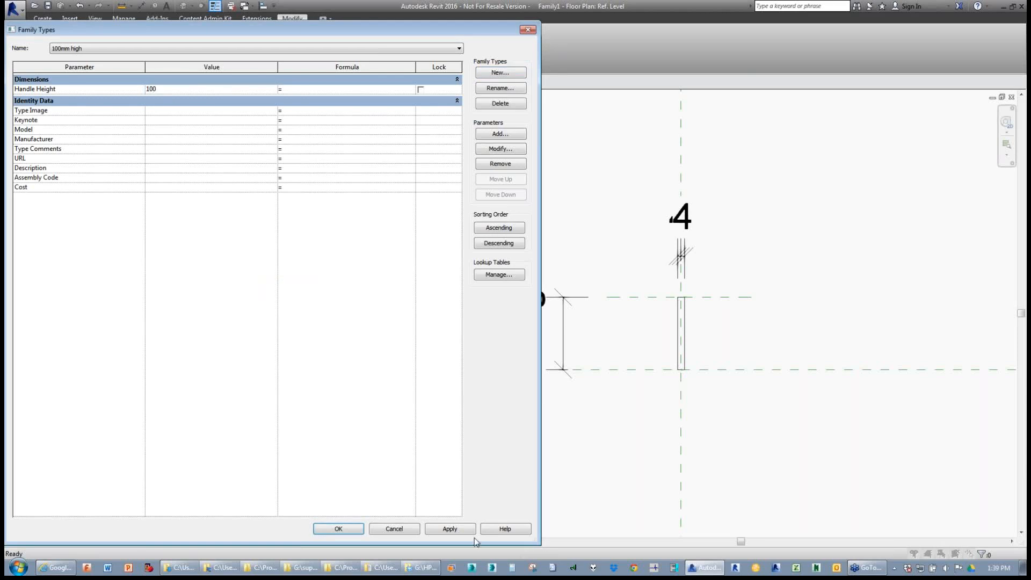
click(452, 527)
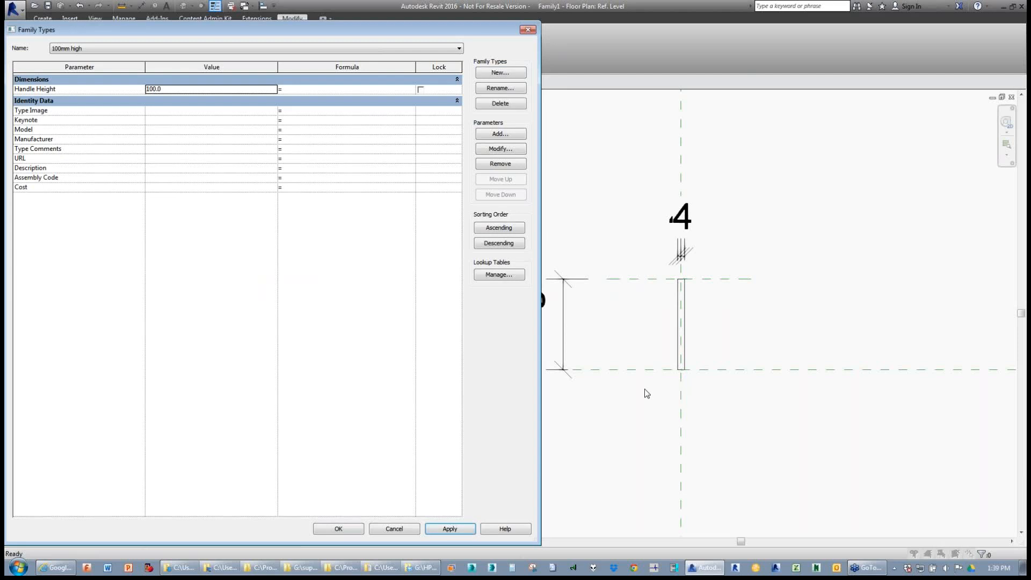
click(353, 528)
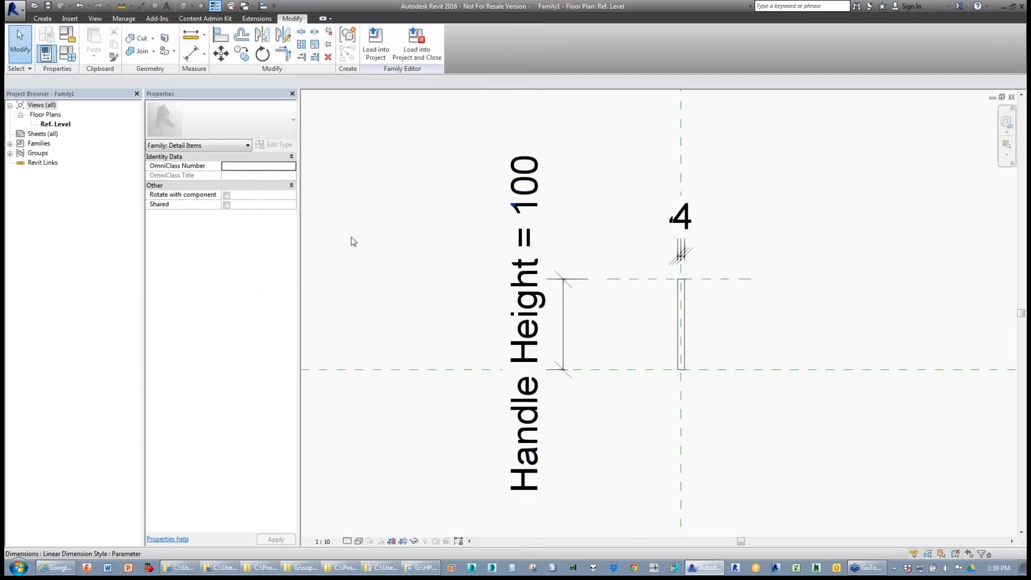
- Save the family as D Pull Detail 80-100mm and load it into the sample project
click(13, 8)
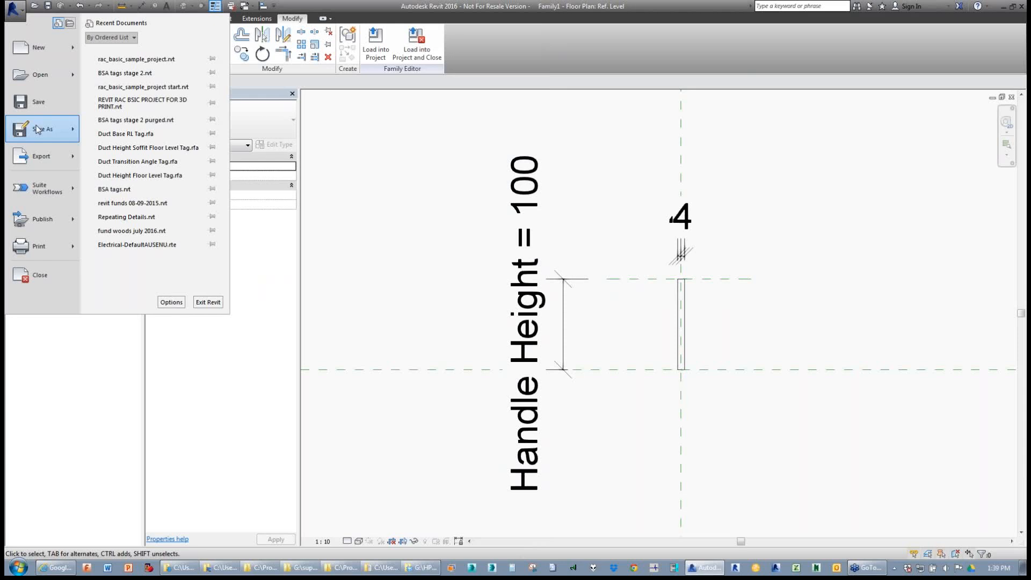
mouse_move(38, 129)
click(118, 92)
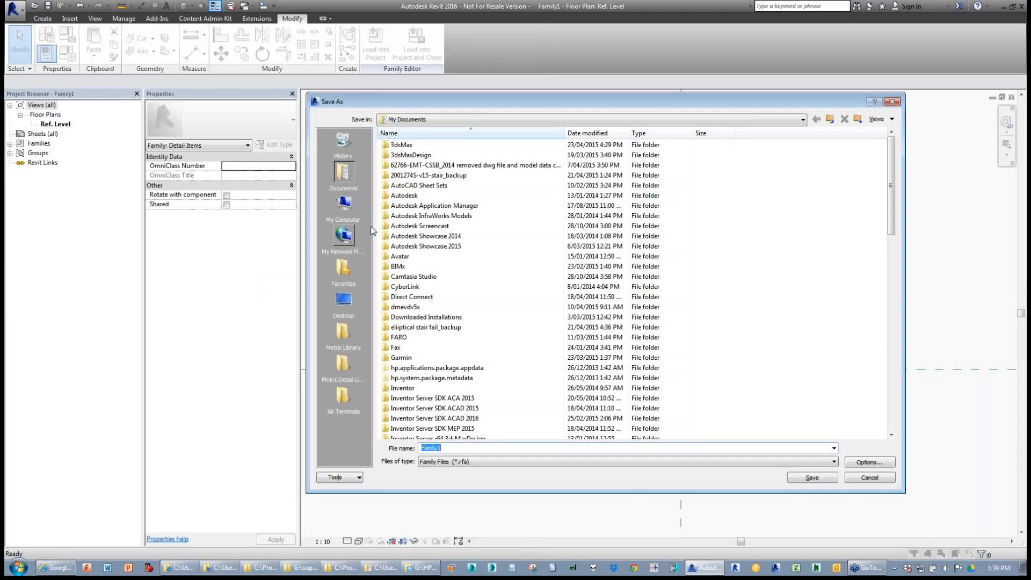
text(D Pull Det)
key(Return)
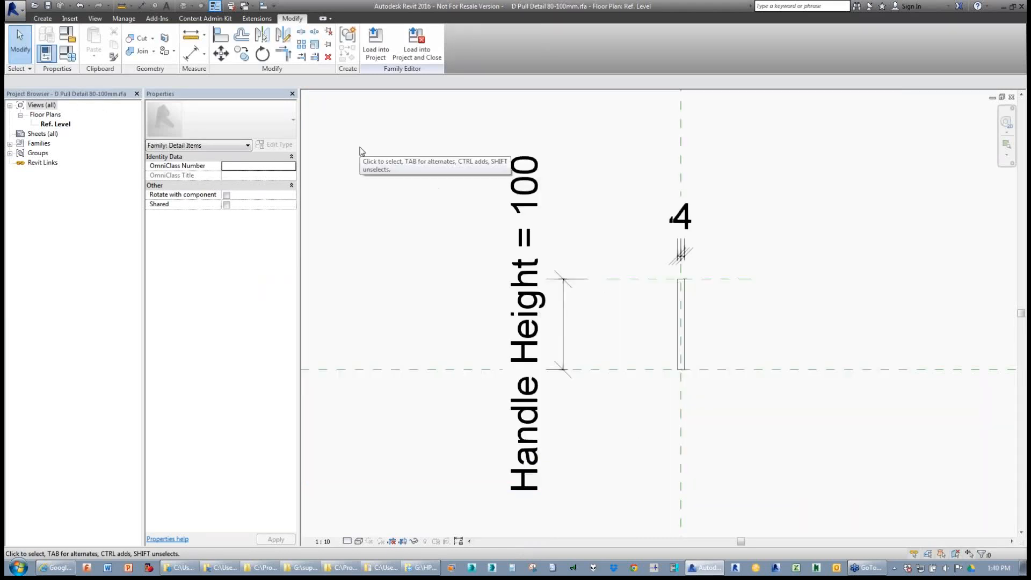
click(376, 48)
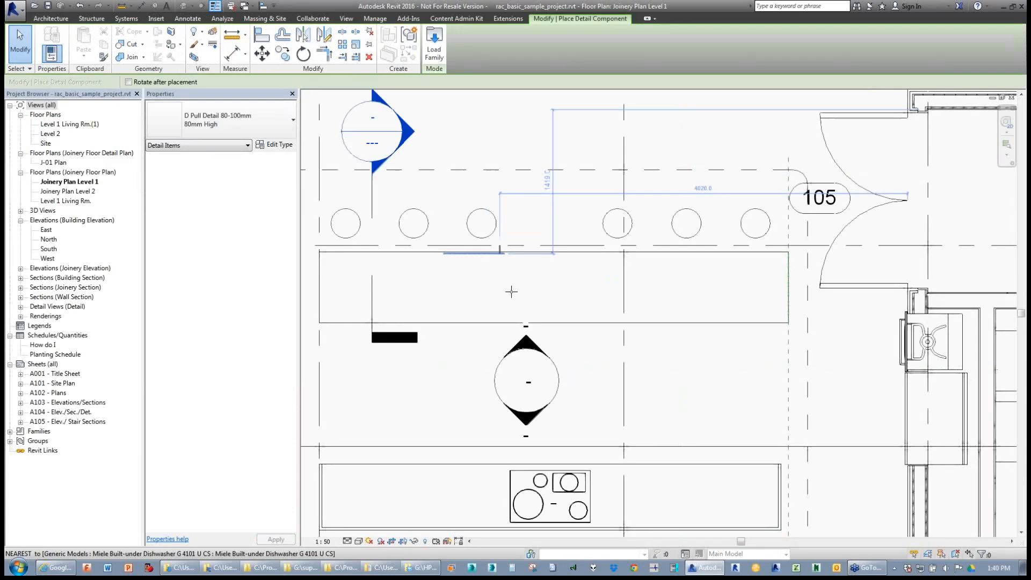
- Cancel the component placement and open the island bench's joinery elevation view, Elevation 1 - c, from its plan marker
key(Escape)
key(Escape)
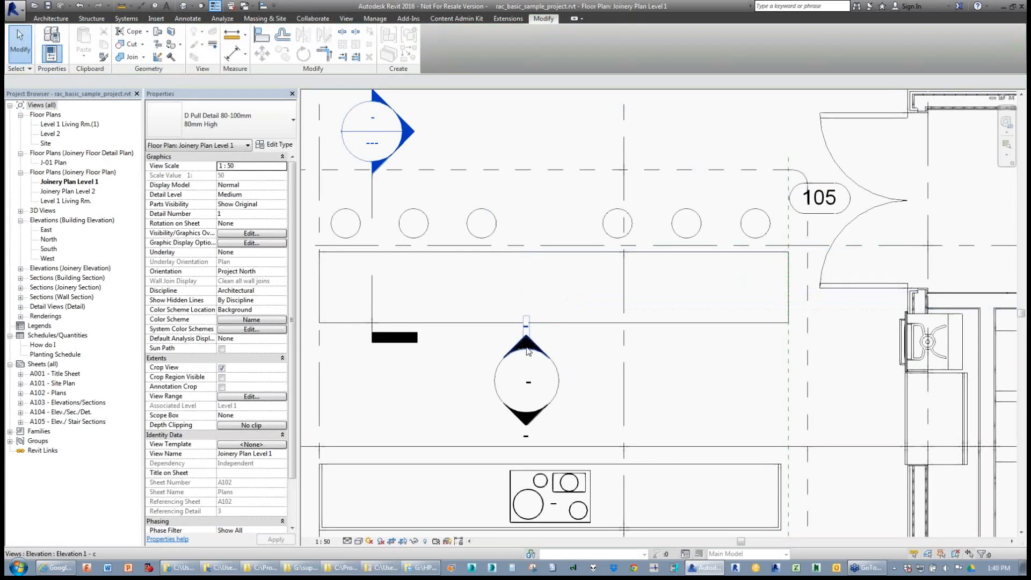
click(525, 349)
right_click(524, 350)
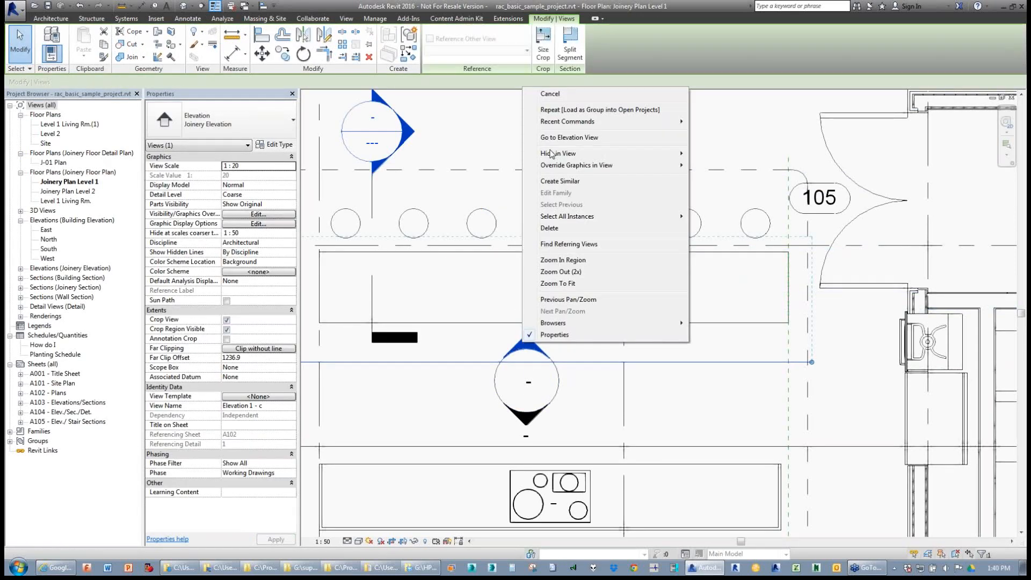
mouse_move(549, 153)
click(569, 137)
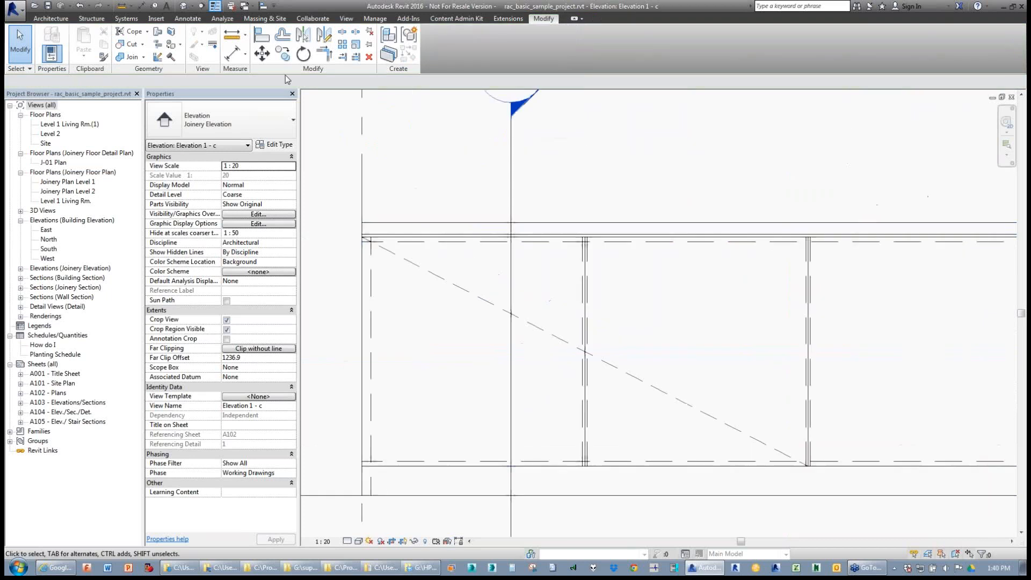
- Place an 80mm High D Pull Detail component near the top of the first door, about 75 mm left of the divider
click(188, 19)
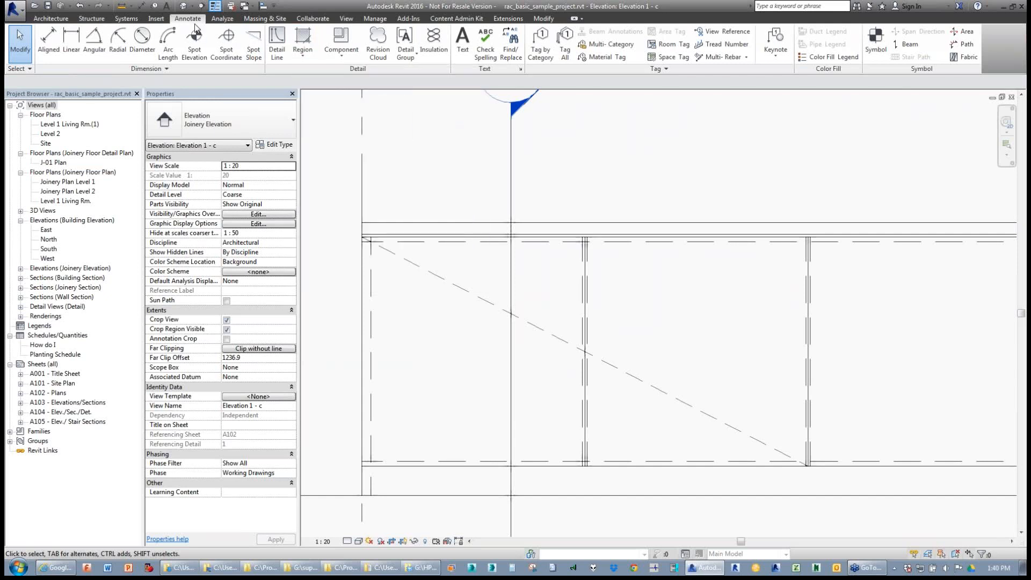
click(302, 61)
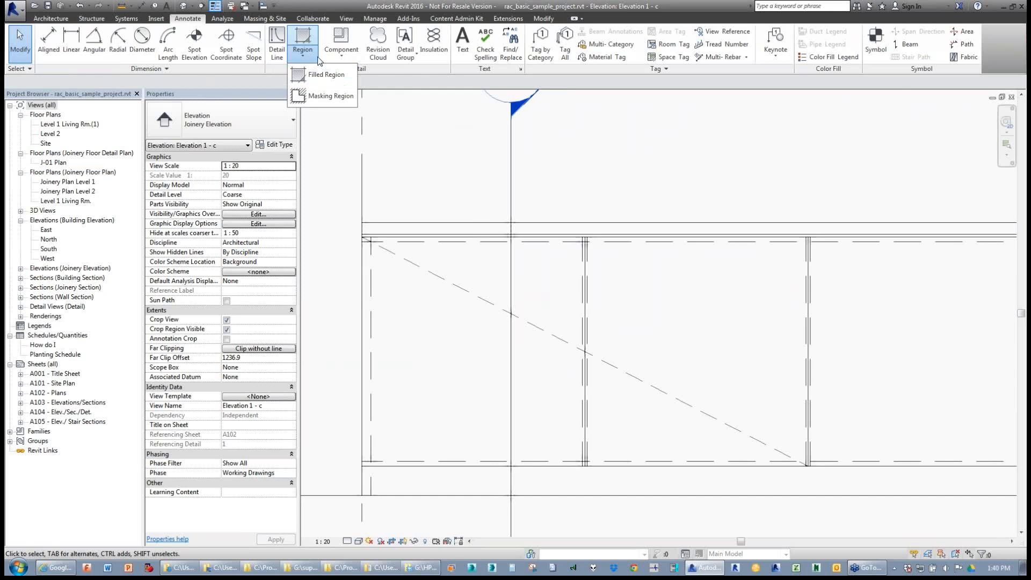
click(341, 52)
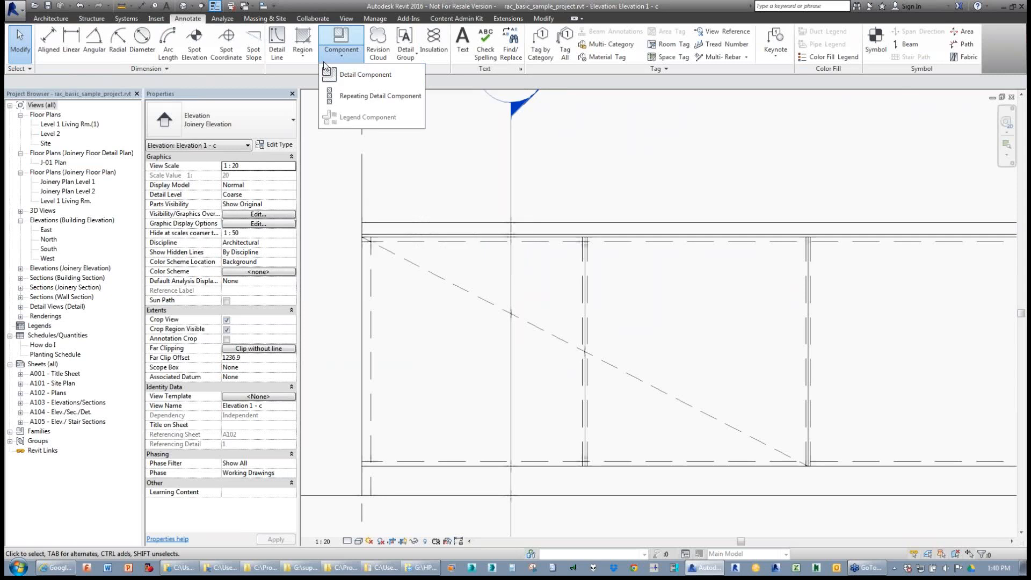
click(357, 74)
scroll(539, 233, up, 5)
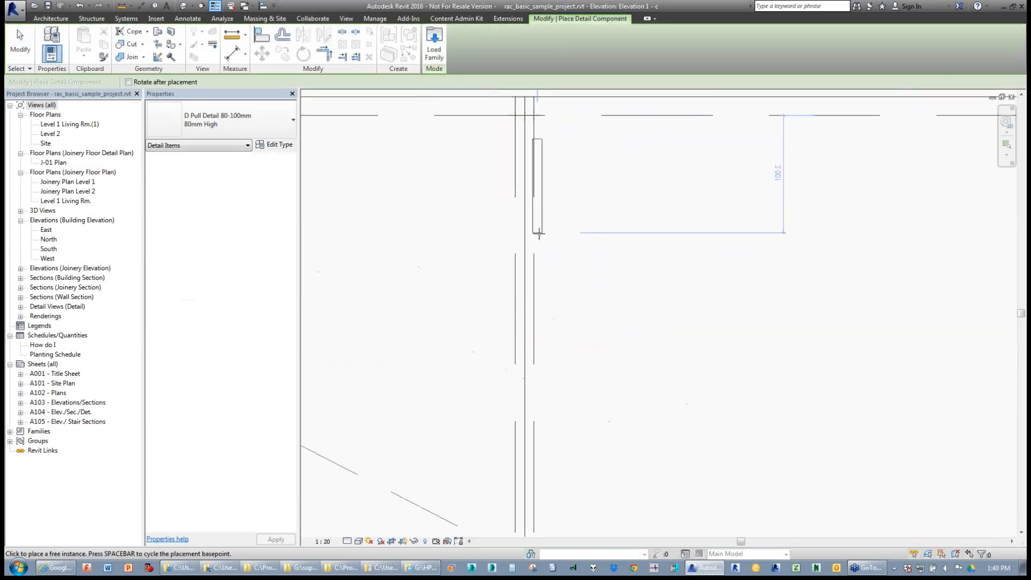
click(428, 238)
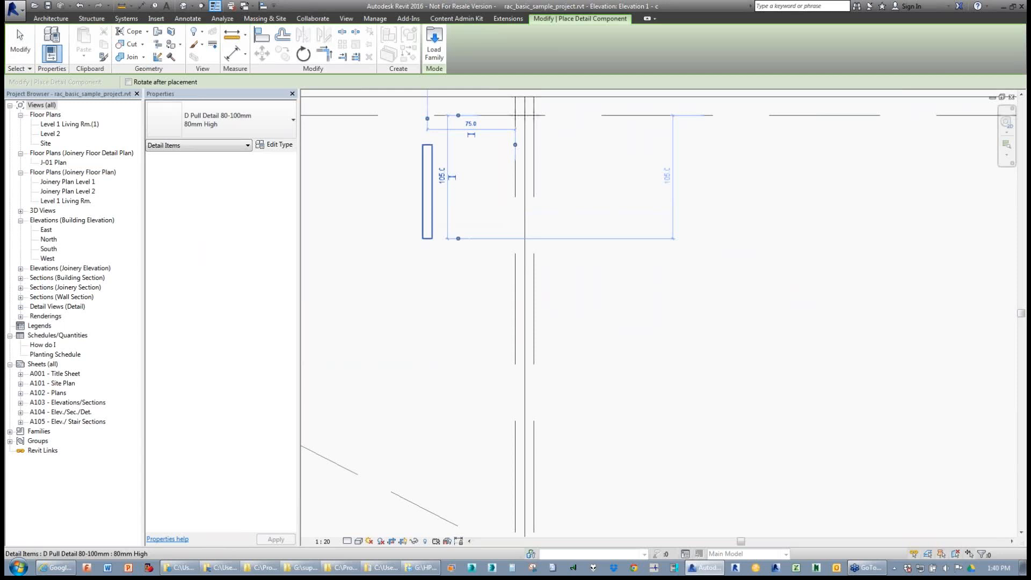
key(Escape)
key(Escape)
- Switch the placed D-pull handle to the 100mm high type
click(423, 180)
scroll(394, 177, up, 5)
middle_drag(394, 177, 463, 215)
scroll(463, 215, down, 3)
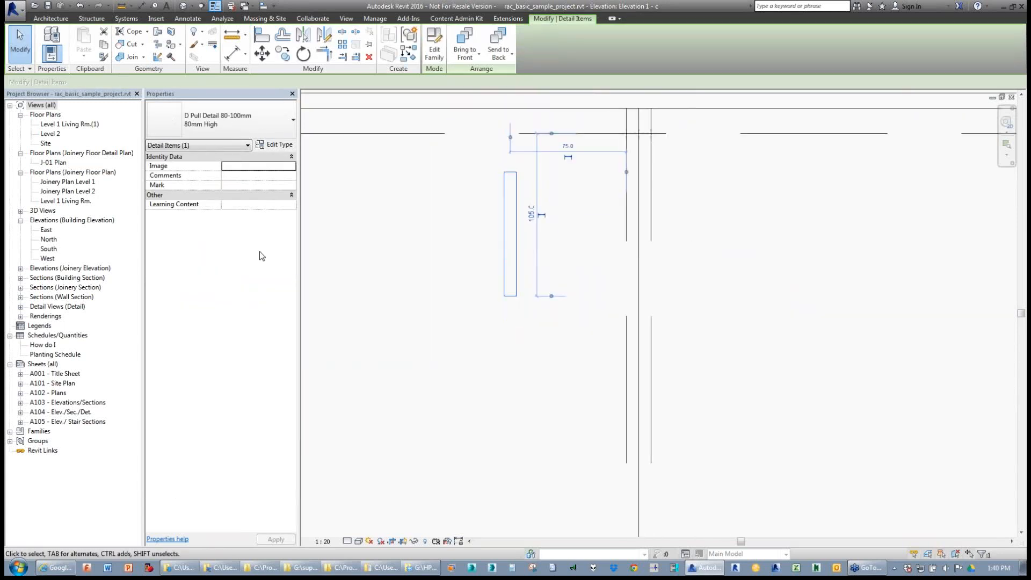
click(254, 131)
click(223, 211)
click(272, 137)
click(209, 214)
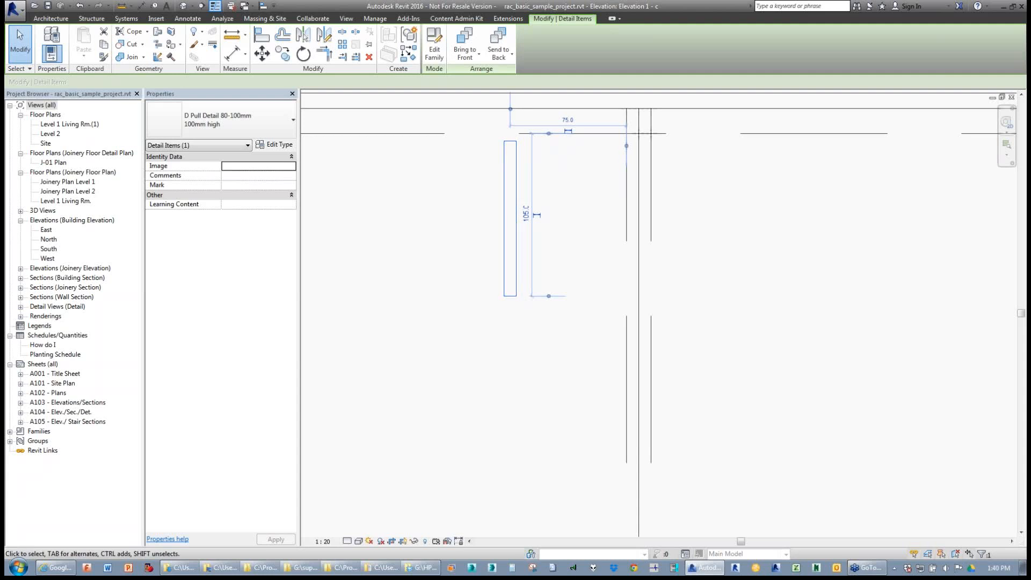
click(472, 249)
click(514, 240)
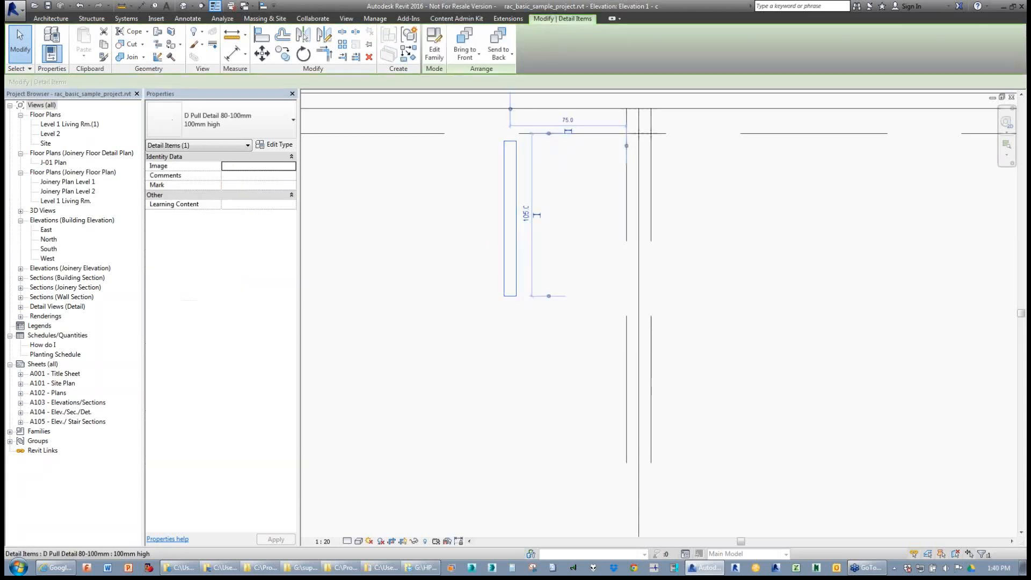
- Open the handle's family for editing and check the origin settings of its two centre reference planes
click(434, 52)
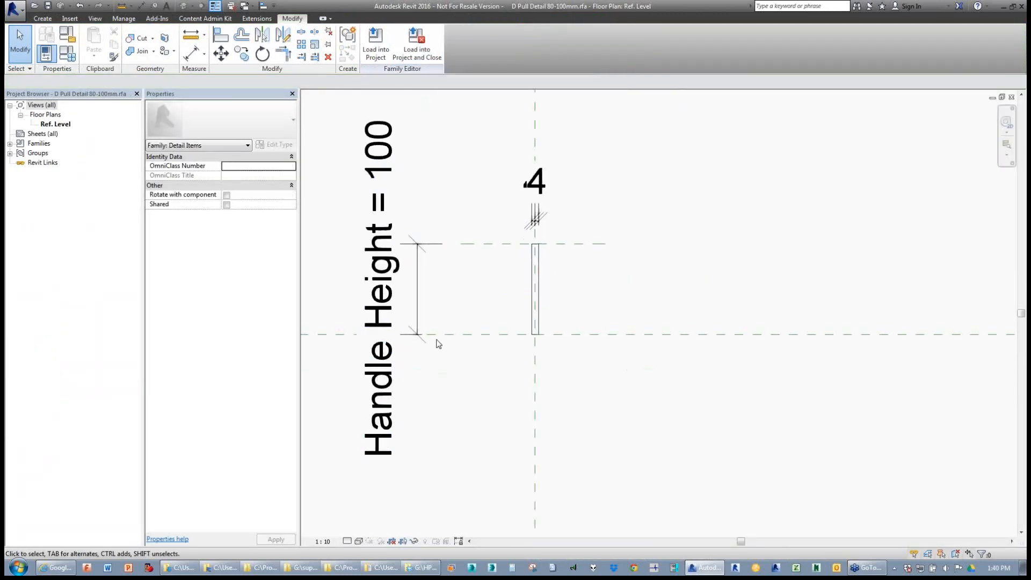
click(469, 336)
scroll(468, 339, down, 1)
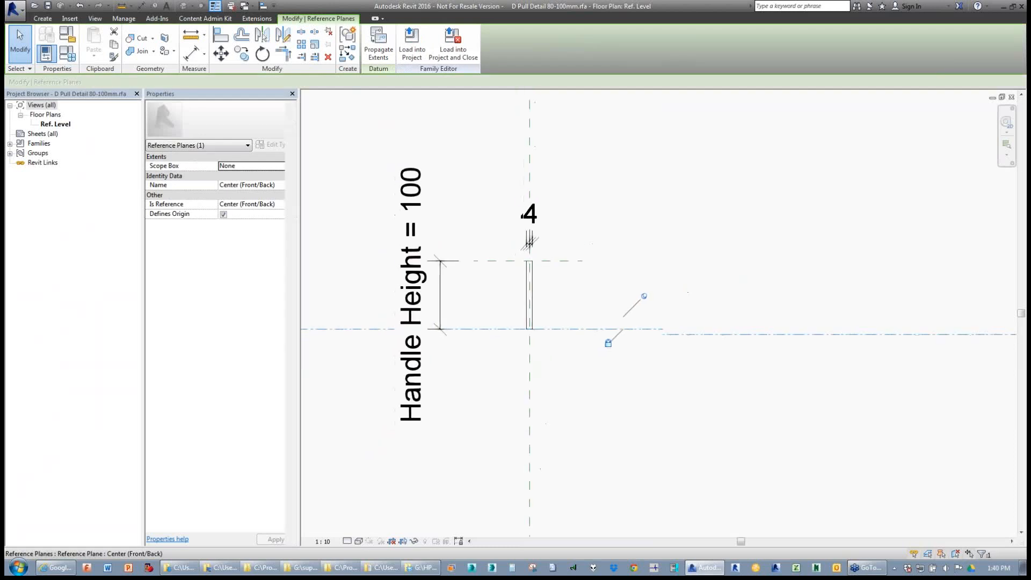
key(Escape)
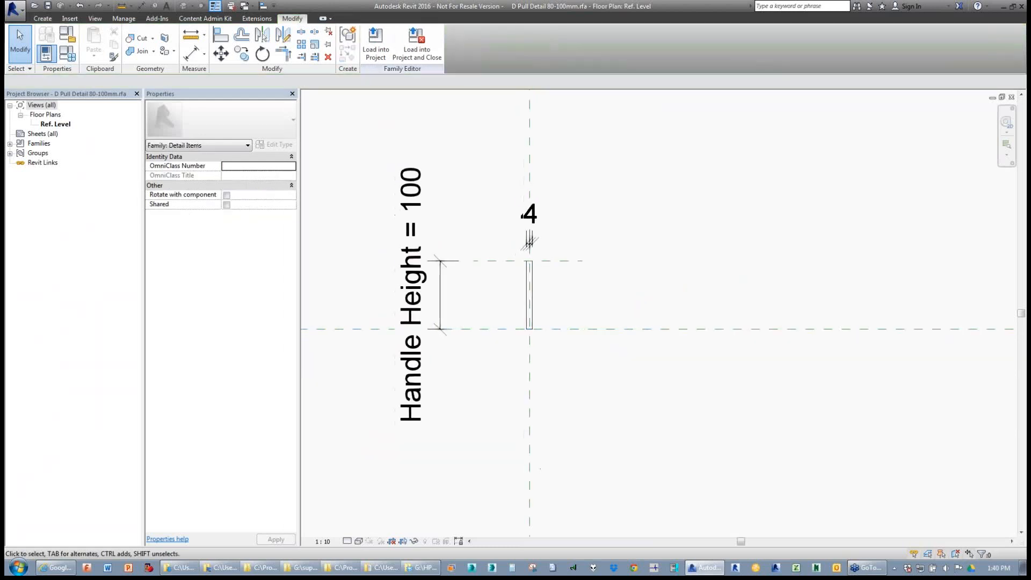
click(493, 334)
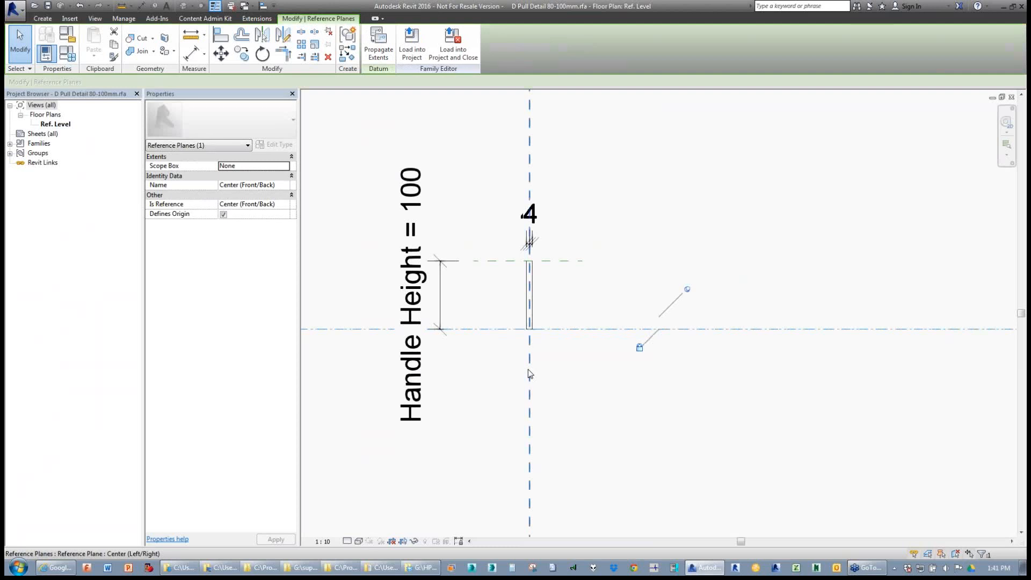
click(529, 374)
click(490, 333)
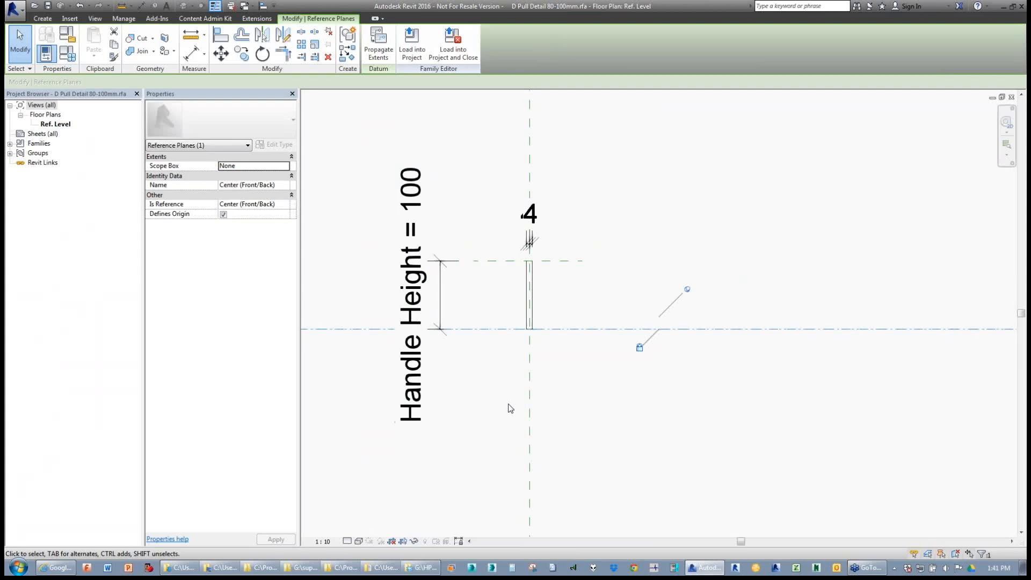
click(529, 403)
scroll(505, 365, up, 2)
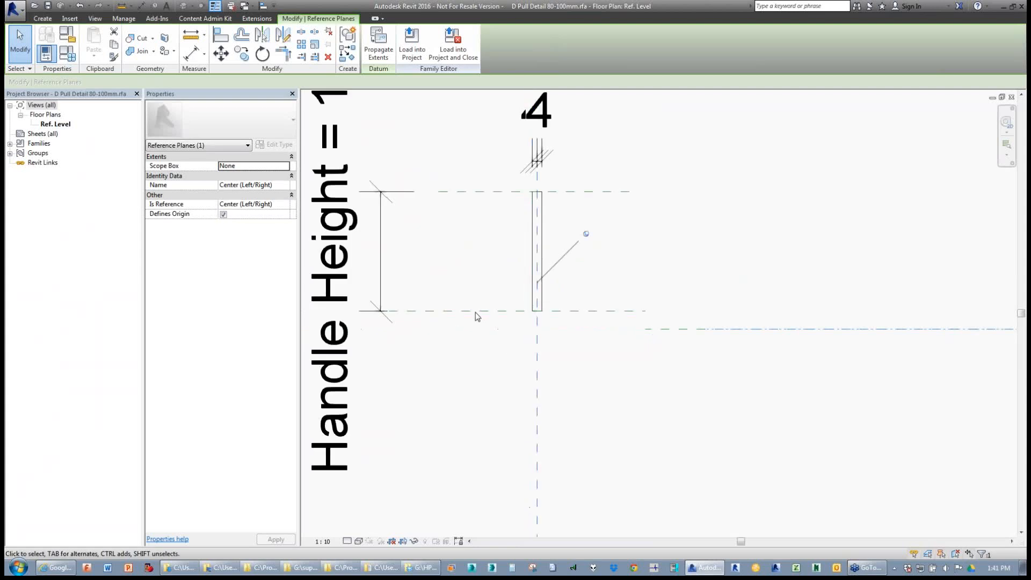
key(Escape)
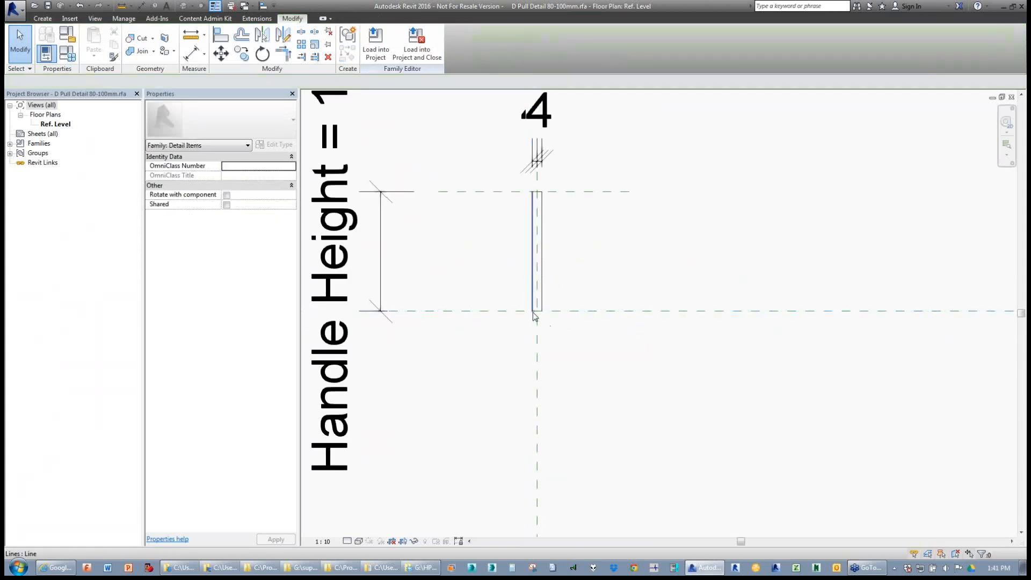
- Examine the handle outline's bottom line and its constraints to the horizontal centre reference plane
click(533, 314)
click(530, 336)
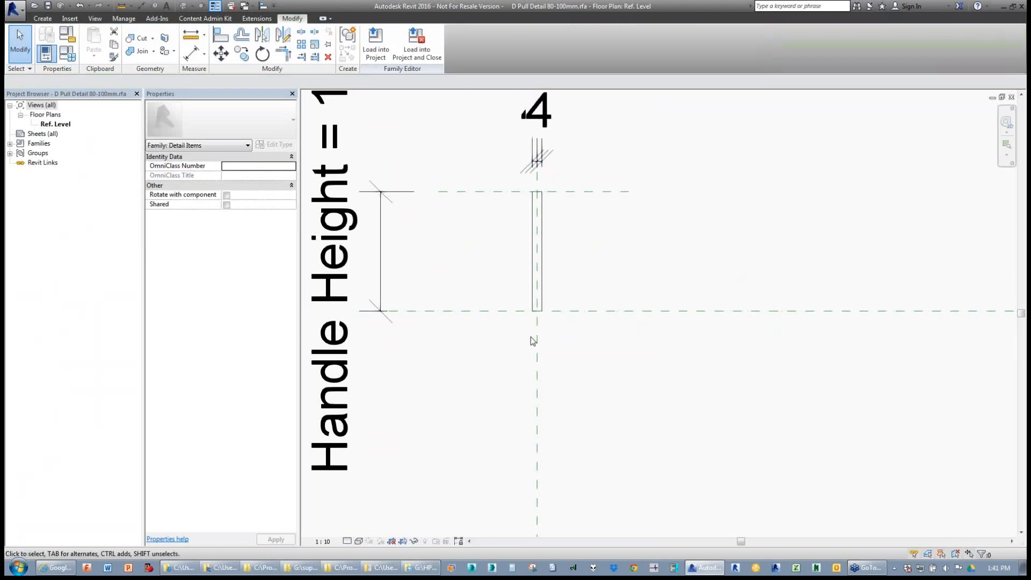
scroll(532, 325, up, 2)
click(547, 307)
scroll(541, 322, down, 2)
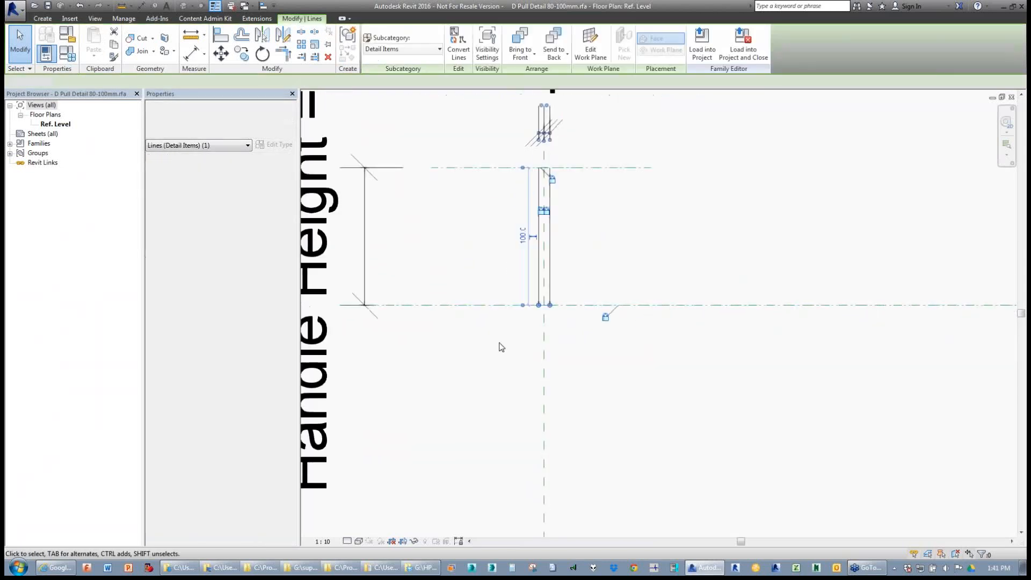
key(Escape)
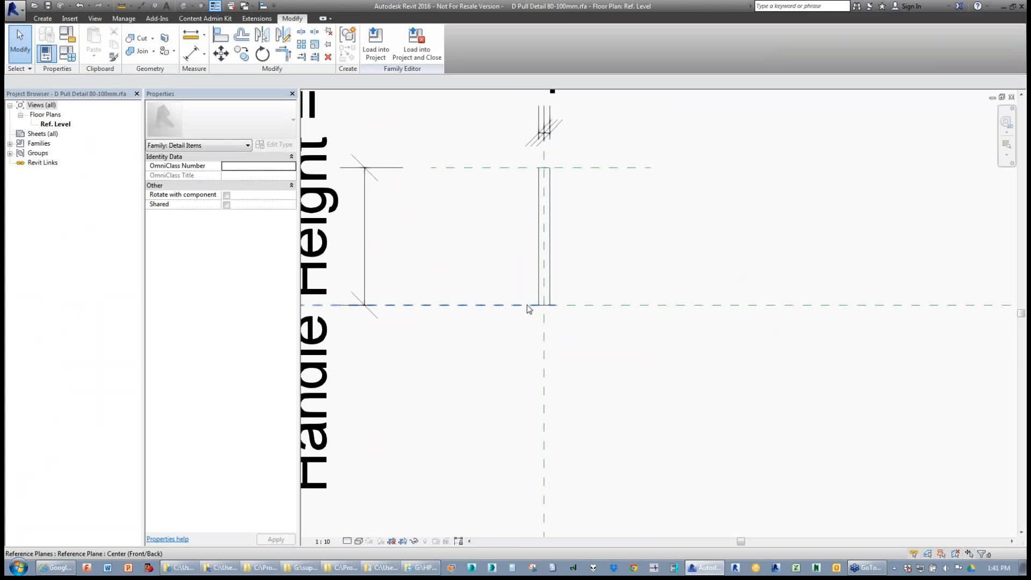
scroll(527, 304, down, 1)
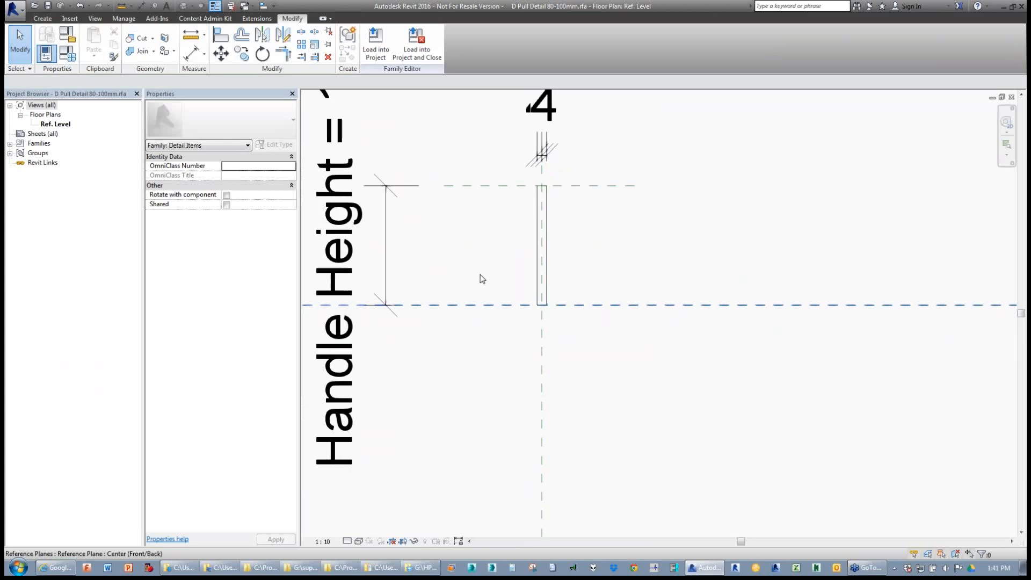
- Make the reference plane at the handle's top define the origin, and reload the family, overwriting the existing version and its parameter values
click(511, 187)
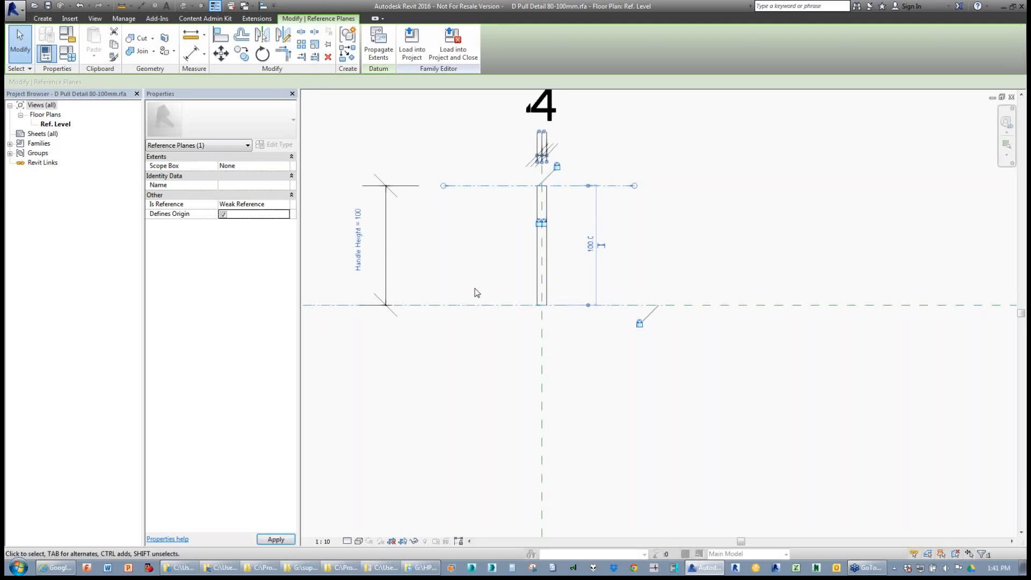
click(471, 241)
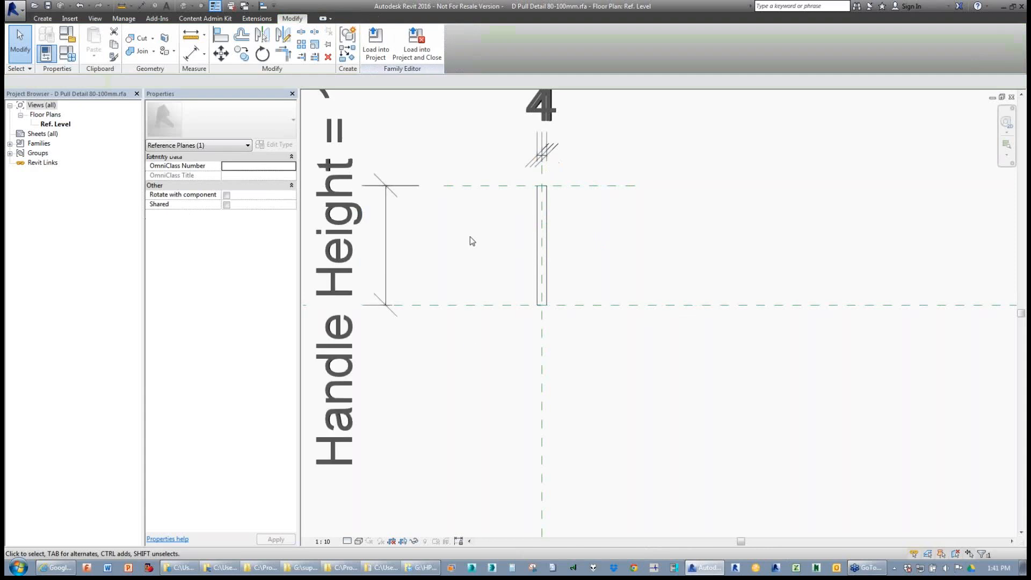
click(469, 305)
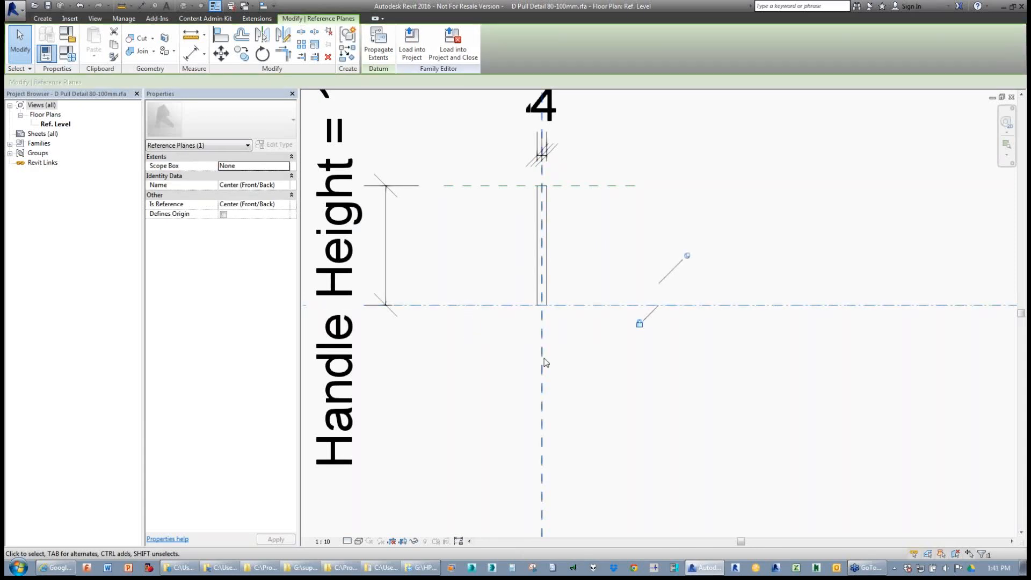
click(566, 398)
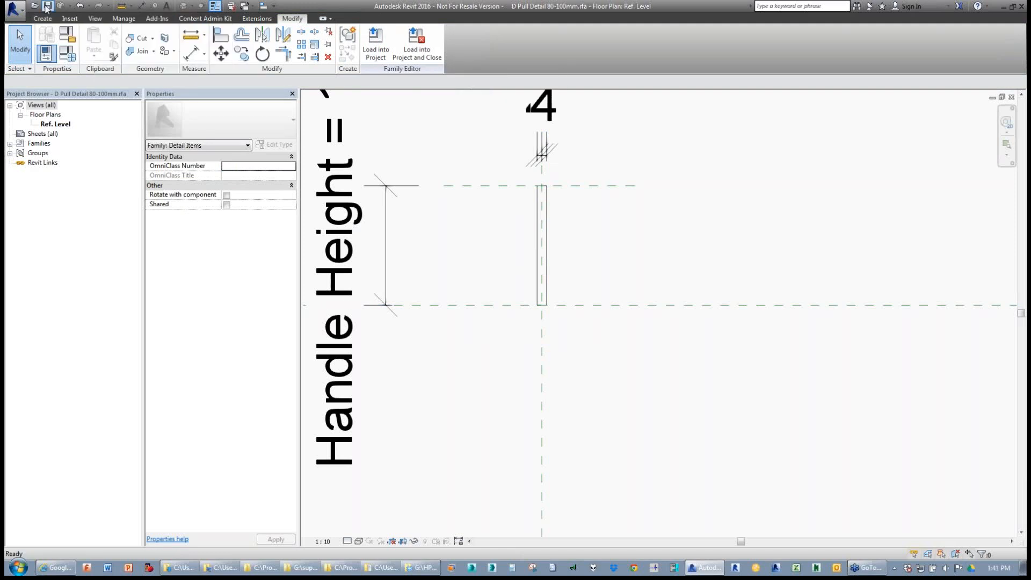
click(375, 48)
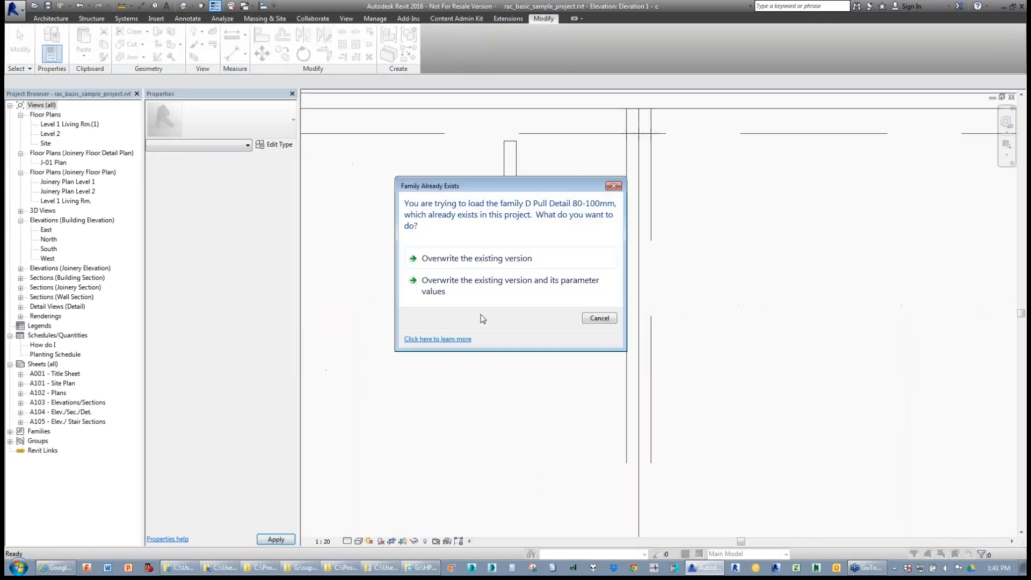
click(479, 294)
- Test the placed handle by alternating between its 80mm High and 100mm high types, ending on 80mm High
click(511, 316)
middle_drag(511, 316, 525, 226)
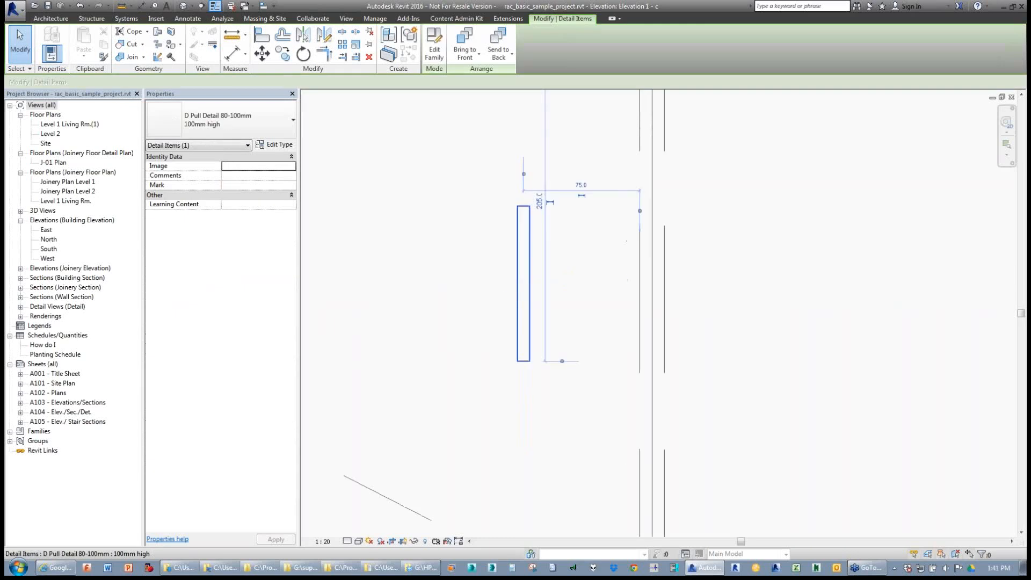
click(247, 129)
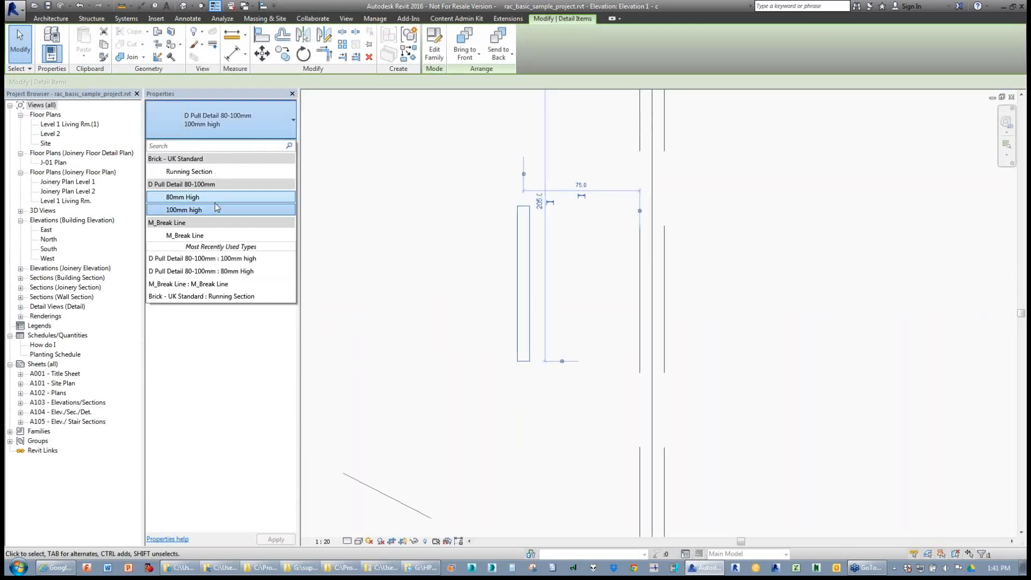
click(184, 207)
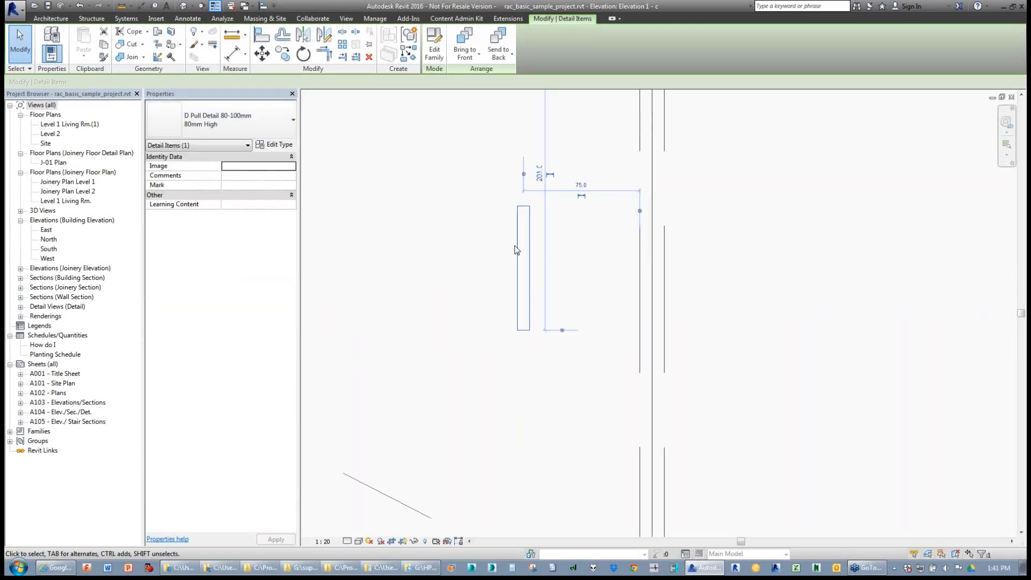
click(201, 123)
click(194, 213)
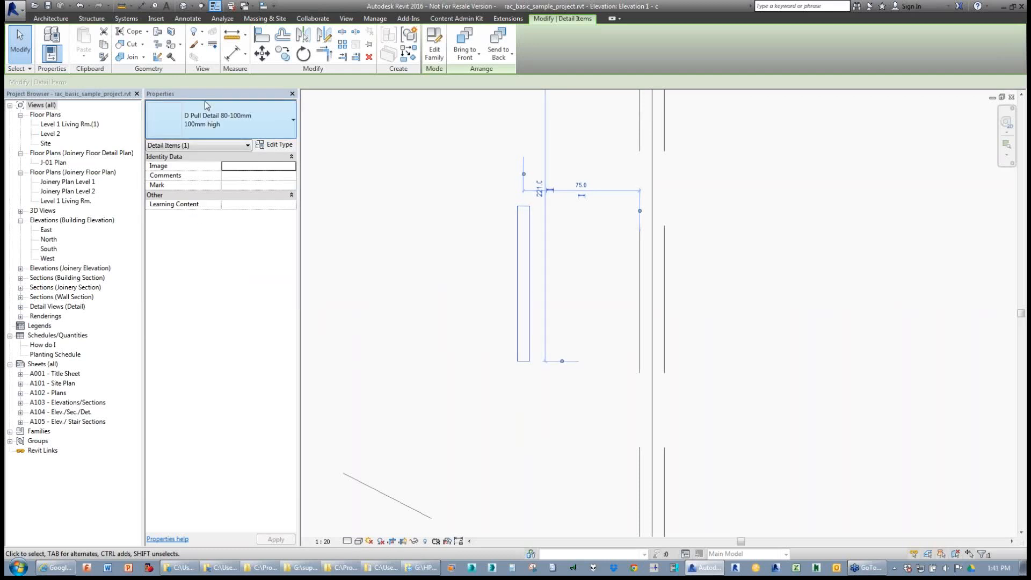
click(205, 119)
click(189, 199)
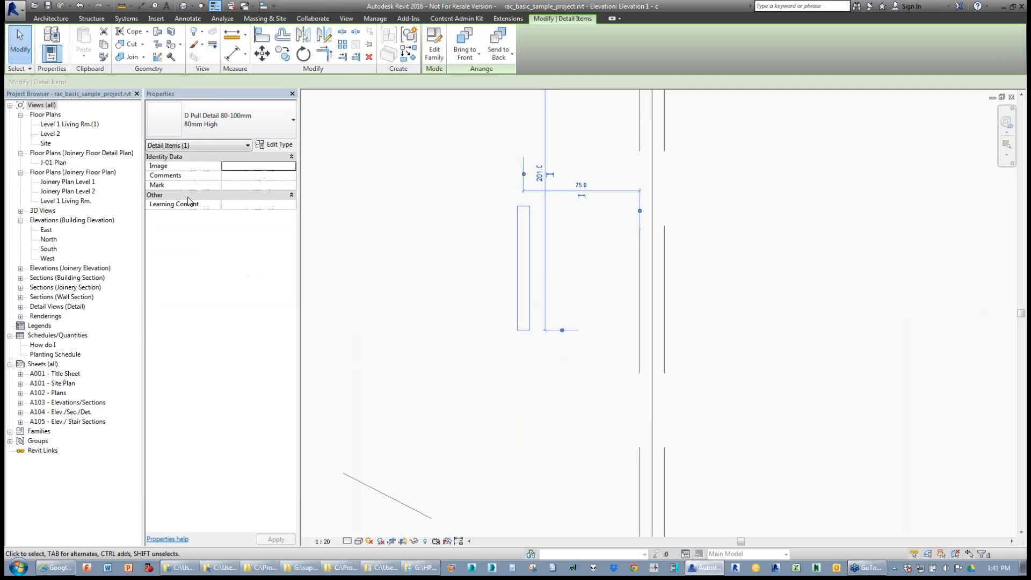
- Move the handle up near the door's top corner, about 40 mm left of the divider
middle_drag(454, 234, 497, 344)
drag(497, 343, 517, 233)
middle_drag(517, 233, 362, 259)
drag(372, 252, 388, 255)
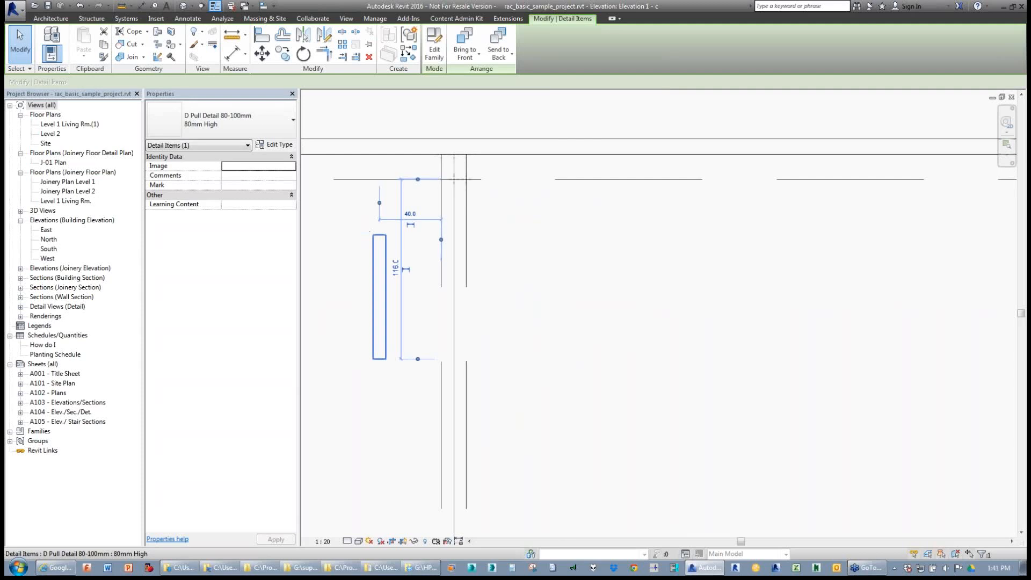
- Mirror a copy of the handle about the divider's centreline onto the adjacent door, and add the original handle to the selection
key(d)
key(m)
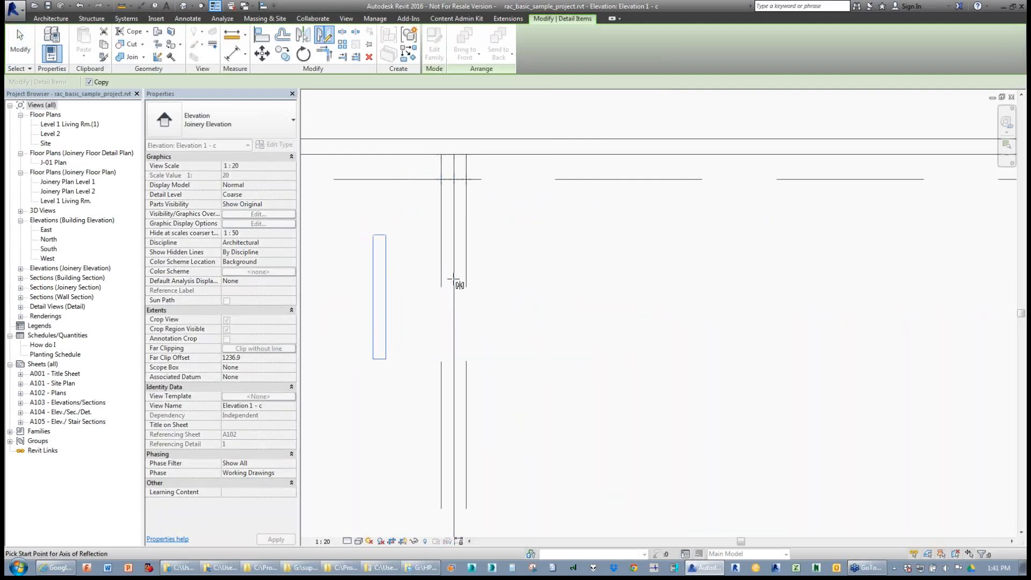
click(454, 271)
click(454, 204)
scroll(454, 215, down, 2)
ctrl+click(404, 284)
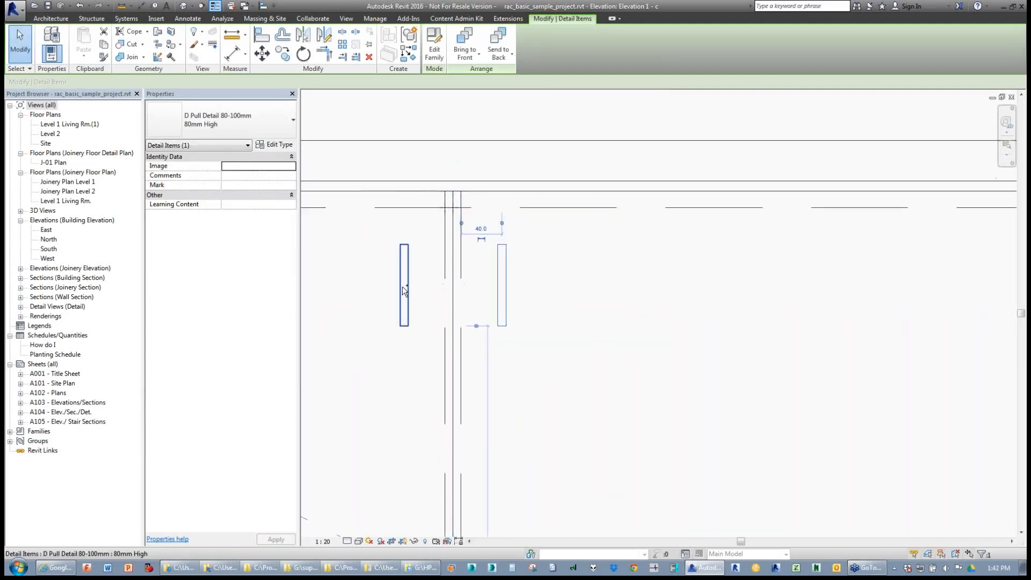
- Copy the pair of door handles from the first divider's upper end to the matching points on the other dividers along the elevation
scroll(326, 224, down, 3)
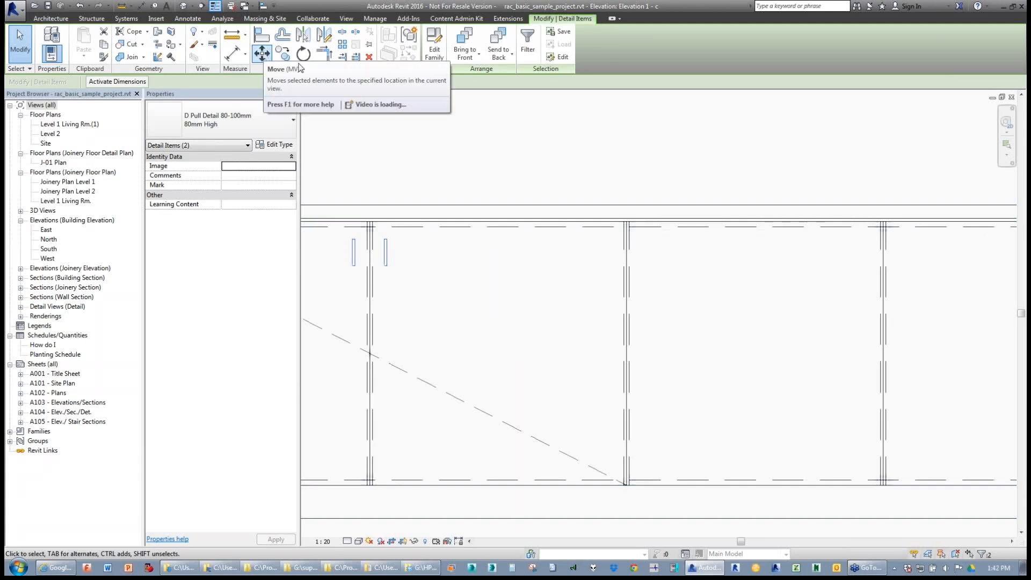
click(282, 53)
click(369, 225)
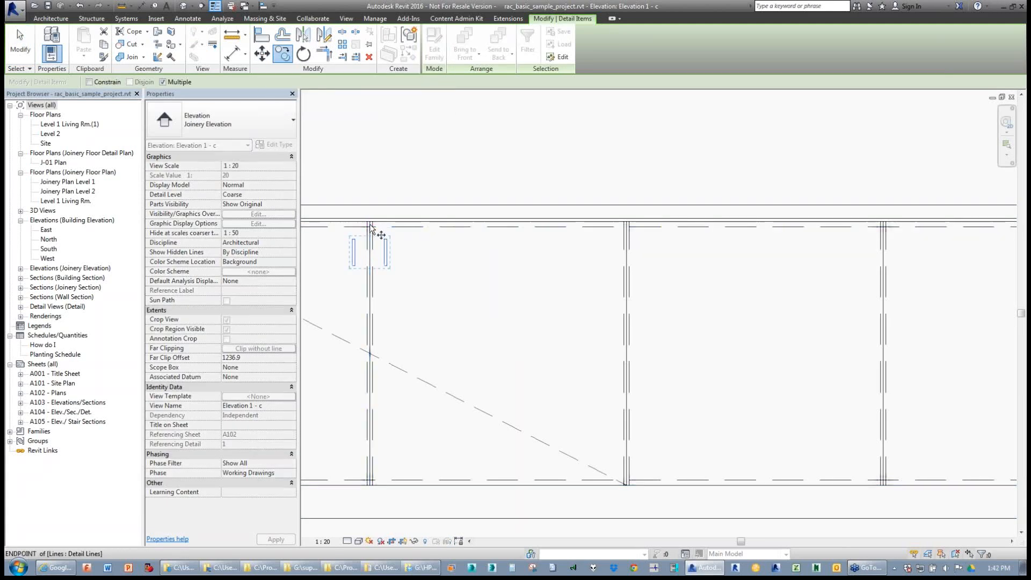
click(627, 223)
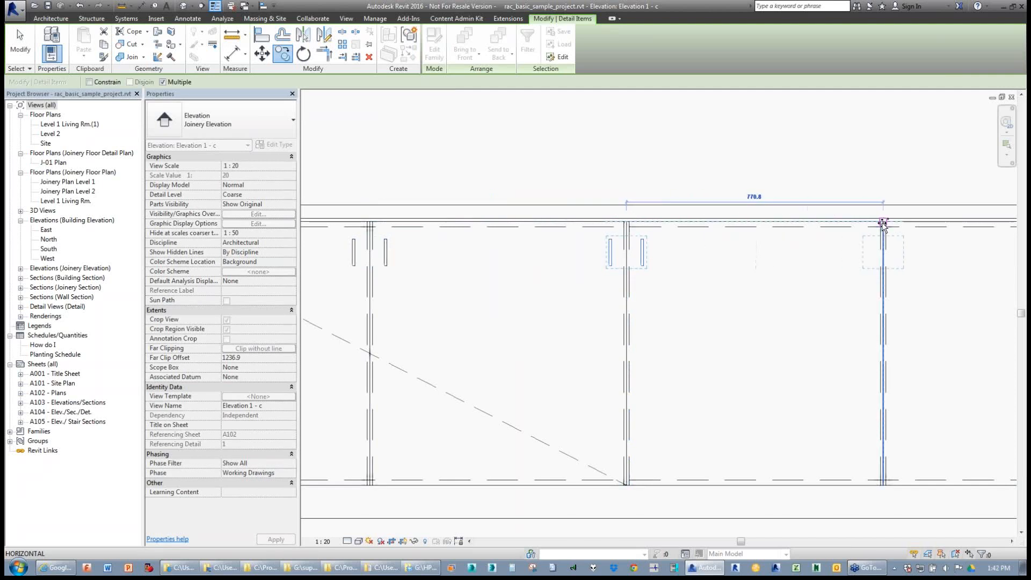
middle_drag(849, 217, 849, 208)
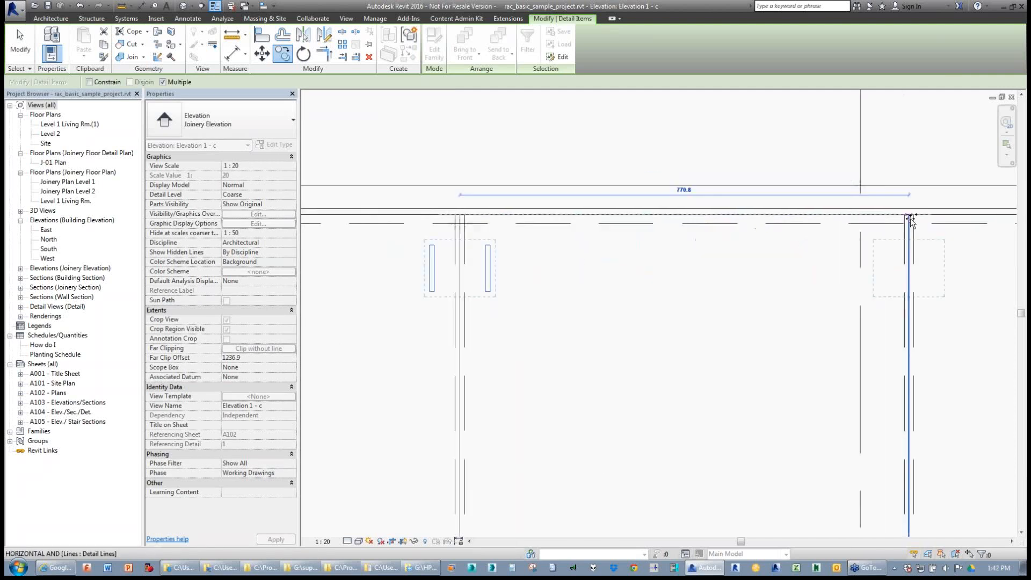
click(882, 220)
scroll(882, 220, up, 2)
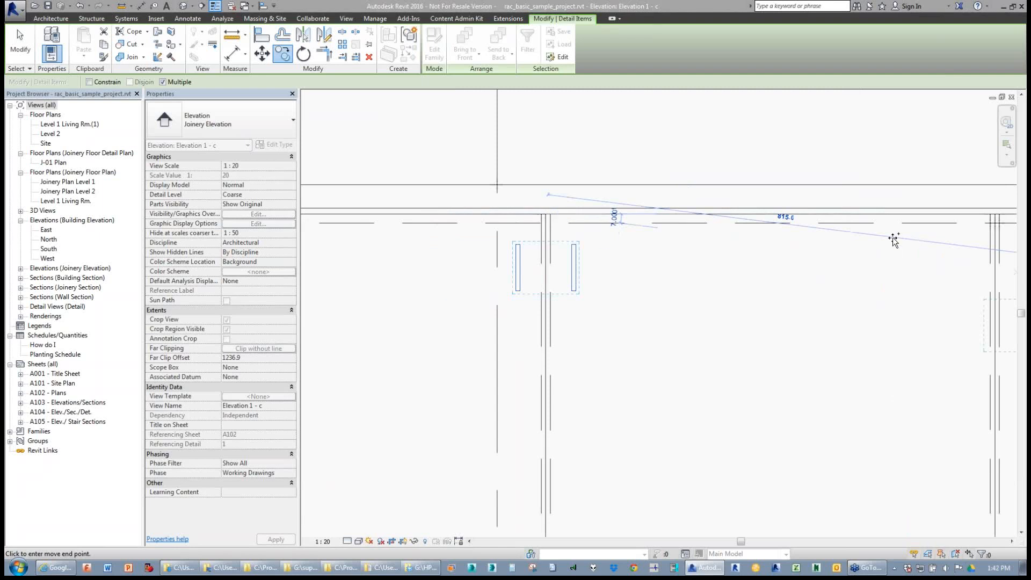
middle_drag(777, 205, 934, 195)
scroll(935, 195, up, 1)
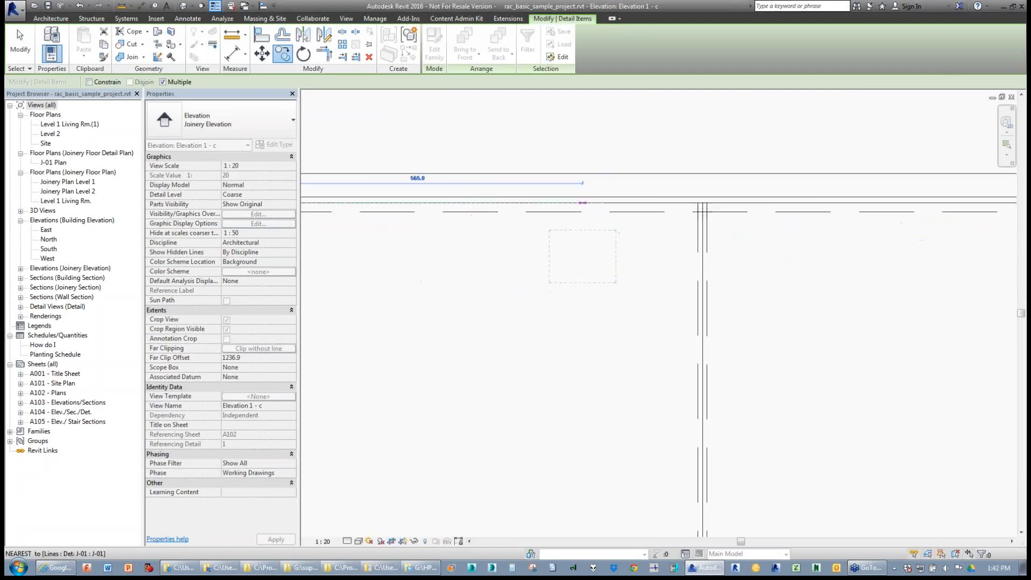
click(704, 204)
key(Escape)
key(Escape)
scroll(680, 290, down, 3)
scroll(679, 290, up, 2)
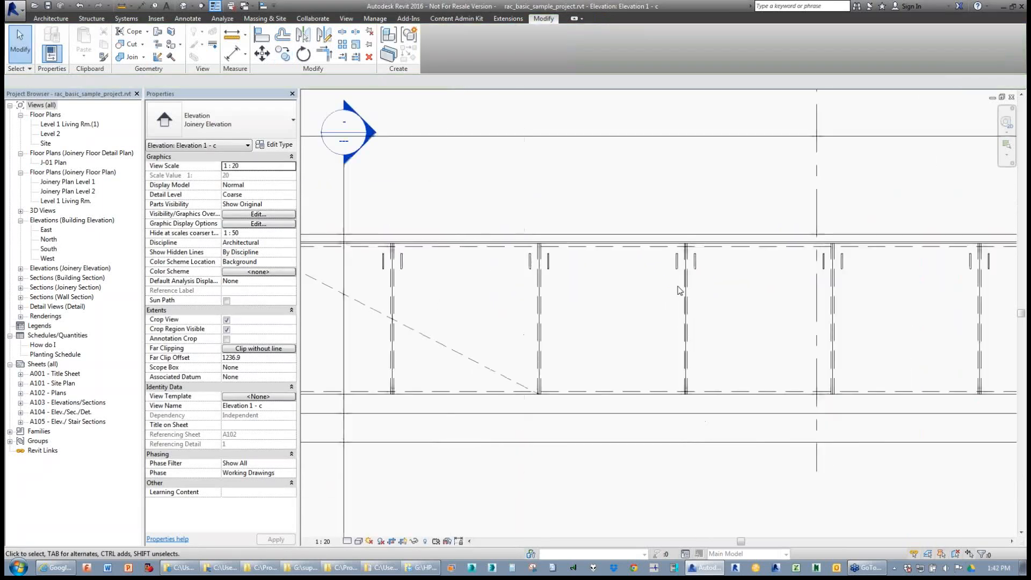
scroll(394, 275, up, 2)
click(390, 276)
middle_drag(389, 276, 573, 285)
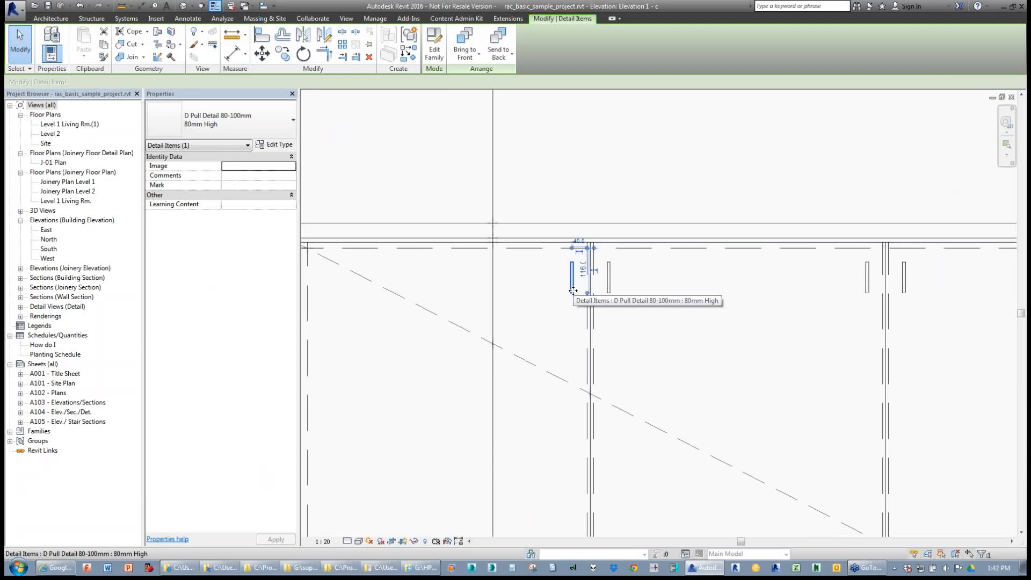
click(553, 294)
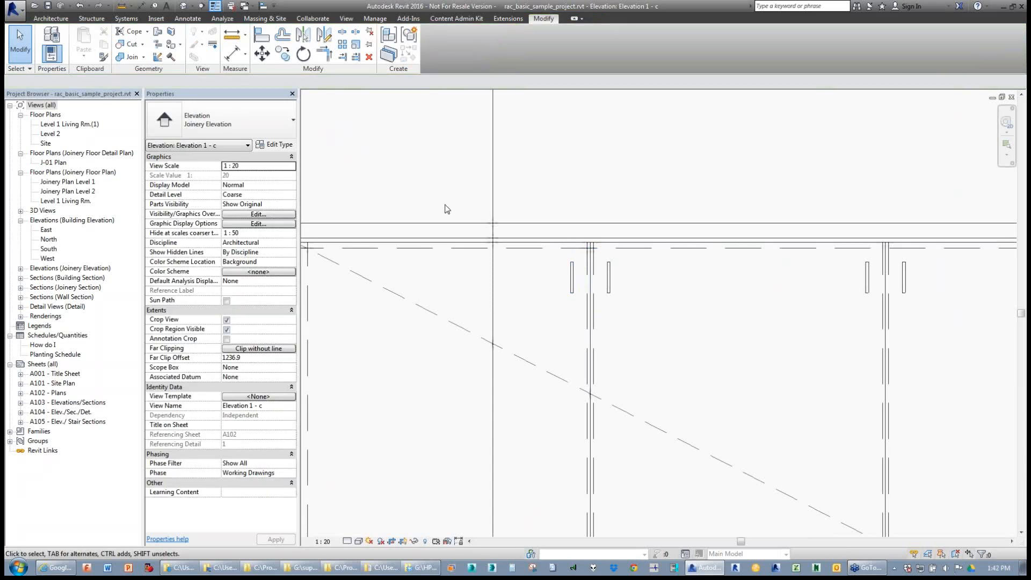
- Open Repeating Details.rvt from the Metric Library's Sample Files folder, dismissing the reminder to save the current project
click(12, 19)
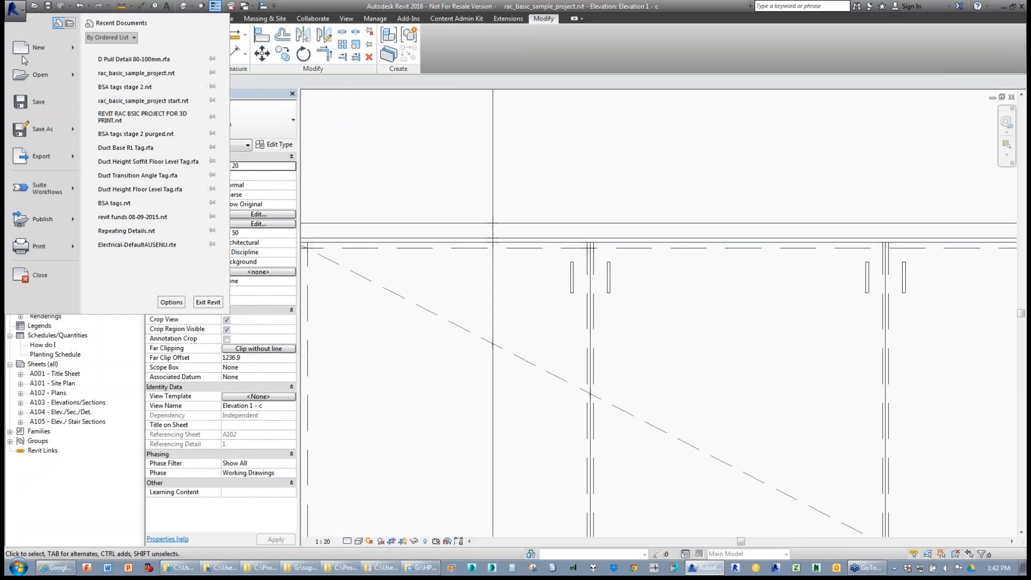
mouse_move(41, 75)
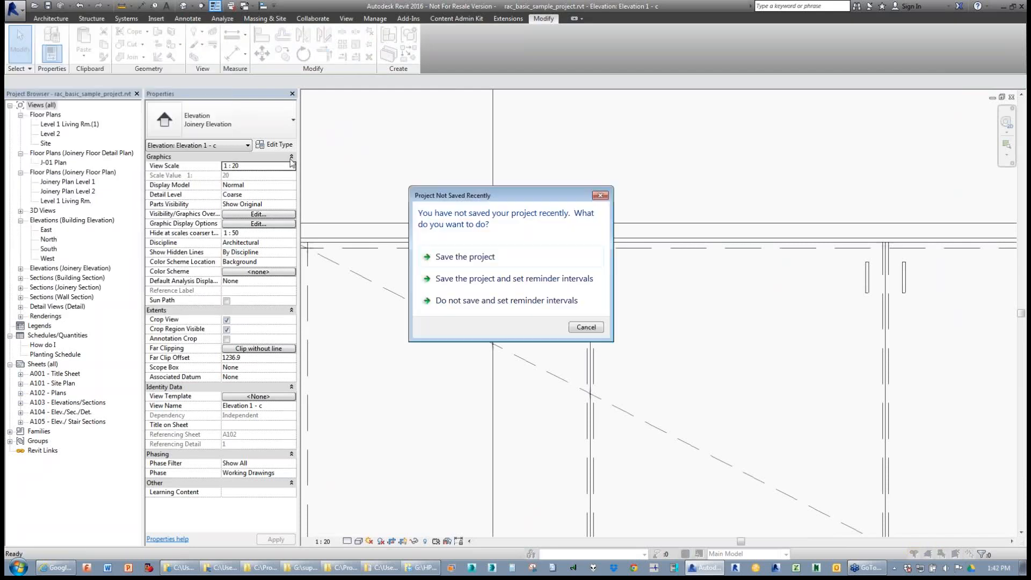
click(586, 327)
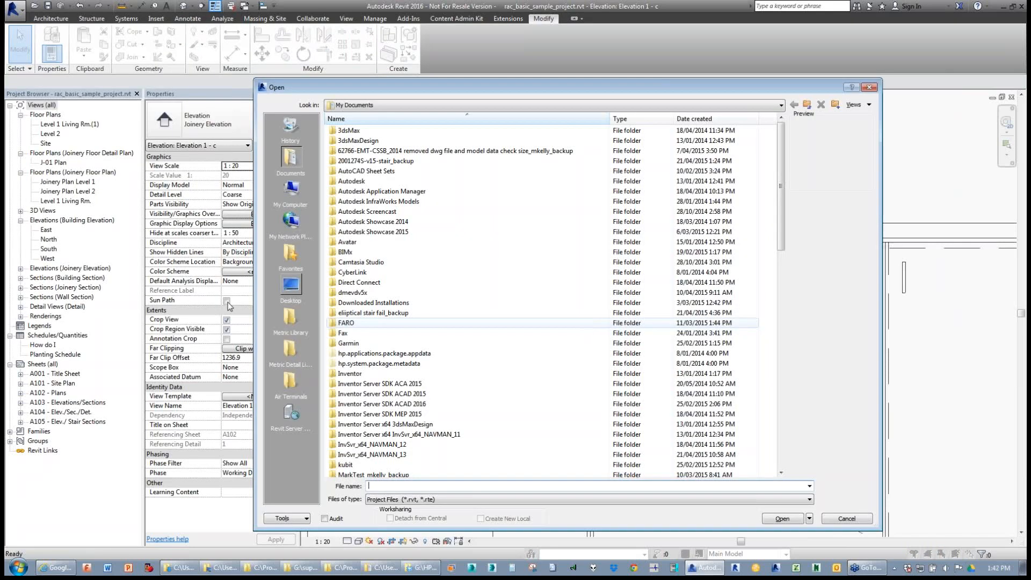
click(292, 323)
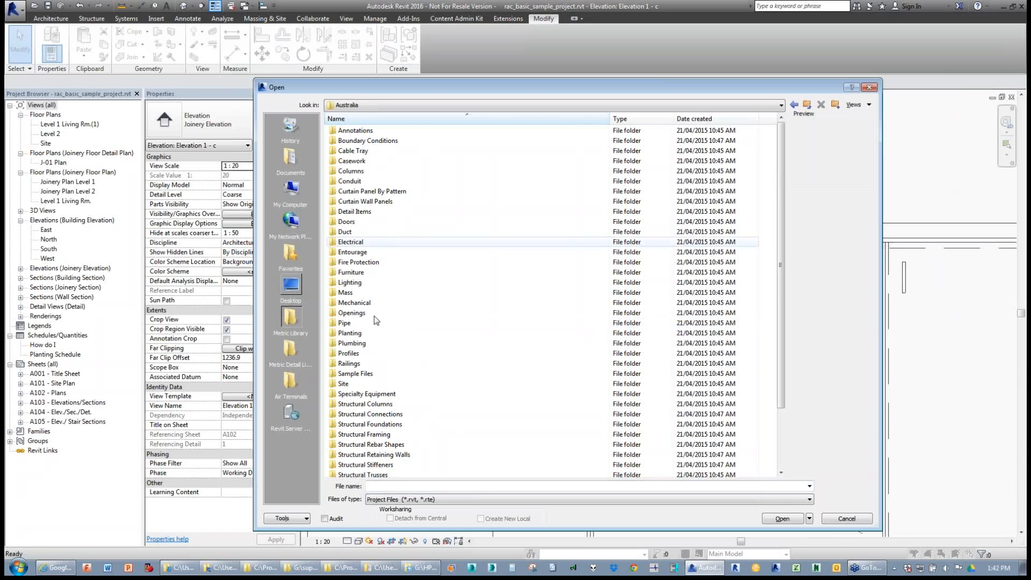
double_click(349, 374)
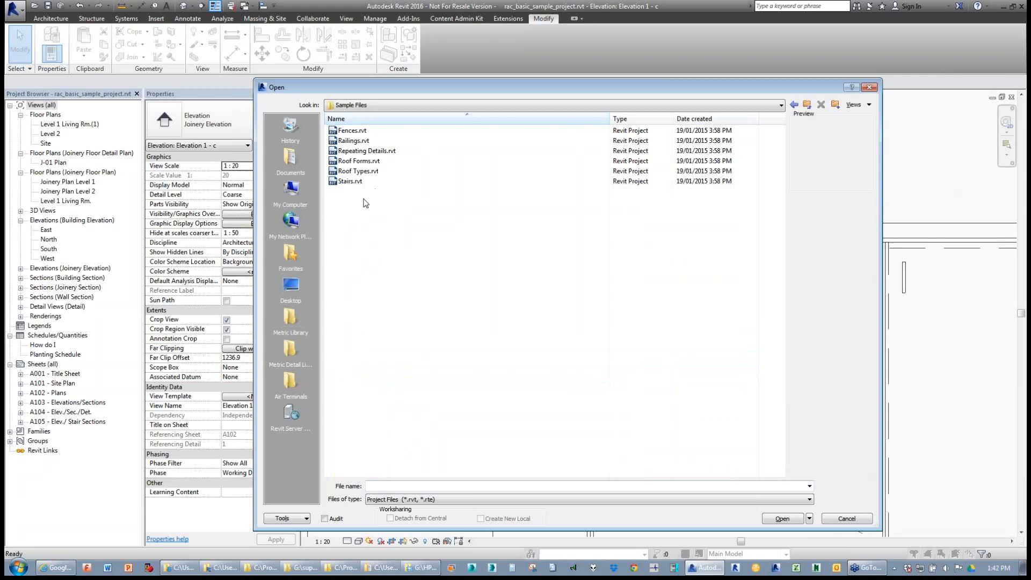
click(358, 152)
double_click(358, 152)
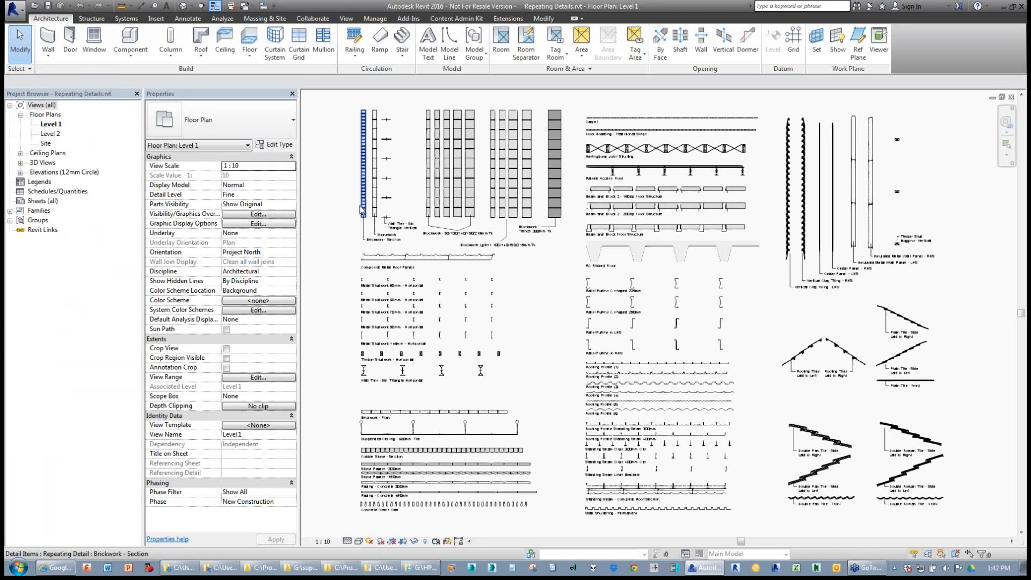
- Examine the repeating detail samples in the Level 1 floor plan, from floor structures to studwork and roofing profiles
scroll(618, 189, up, 2)
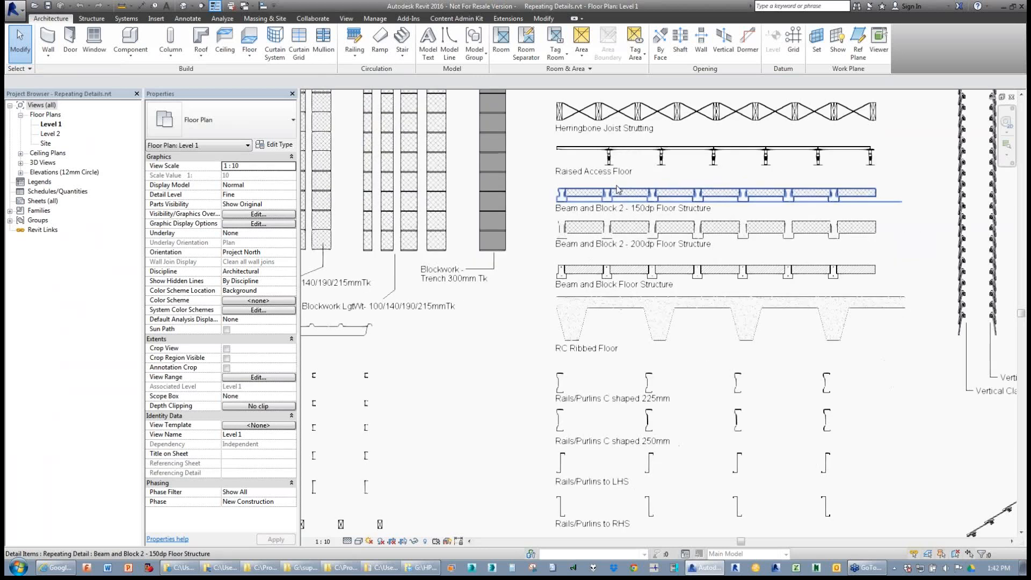
scroll(617, 189, down, 4)
scroll(617, 189, up, 2)
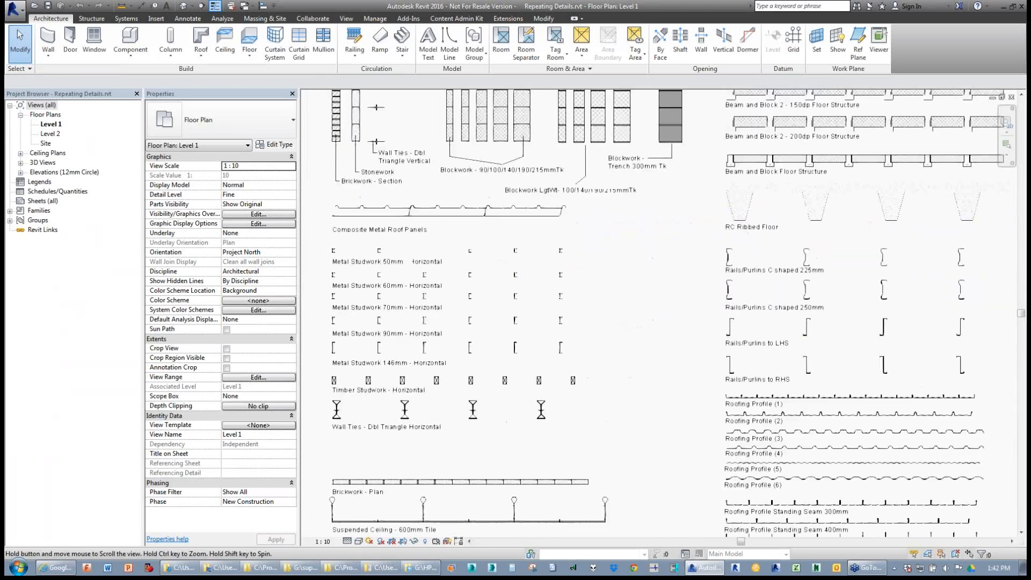
- Examine the metal and timber studwork, wall tie, brickwork and suspended ceiling repeating details in the Level 1 floor plan
middle_drag(560, 326, 591, 308)
scroll(407, 365, up, 4)
middle_drag(406, 364, 502, 319)
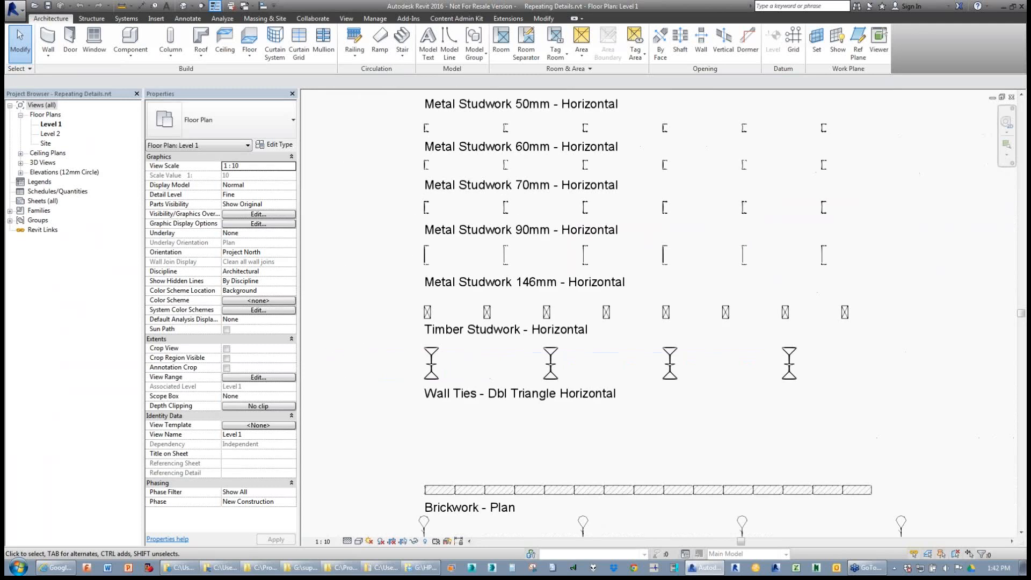
scroll(499, 317, down, 1)
scroll(499, 317, down, 3)
scroll(469, 277, up, 11)
middle_drag(489, 418, 471, 181)
scroll(471, 181, down, 1)
scroll(471, 181, down, 2)
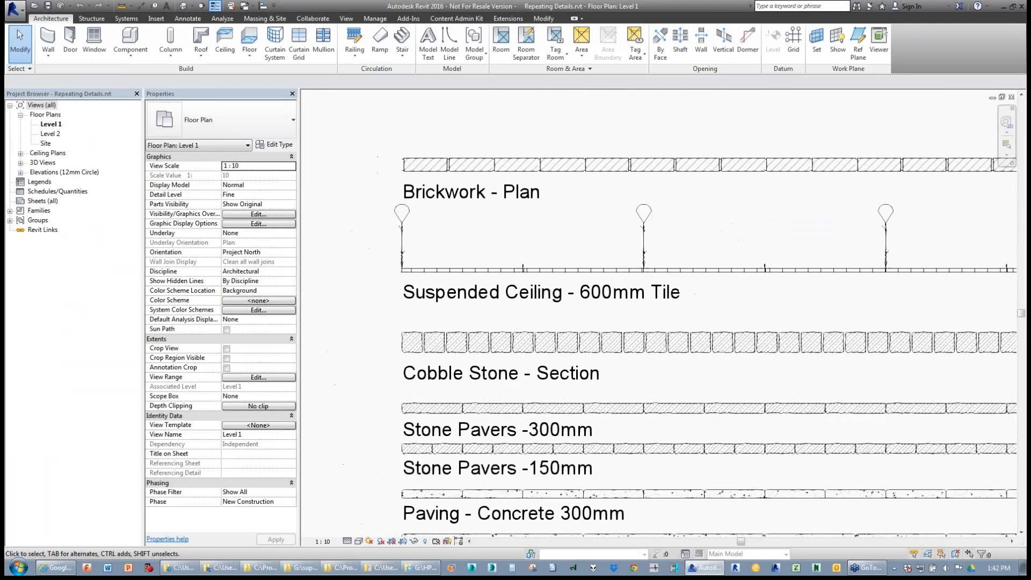
click(444, 279)
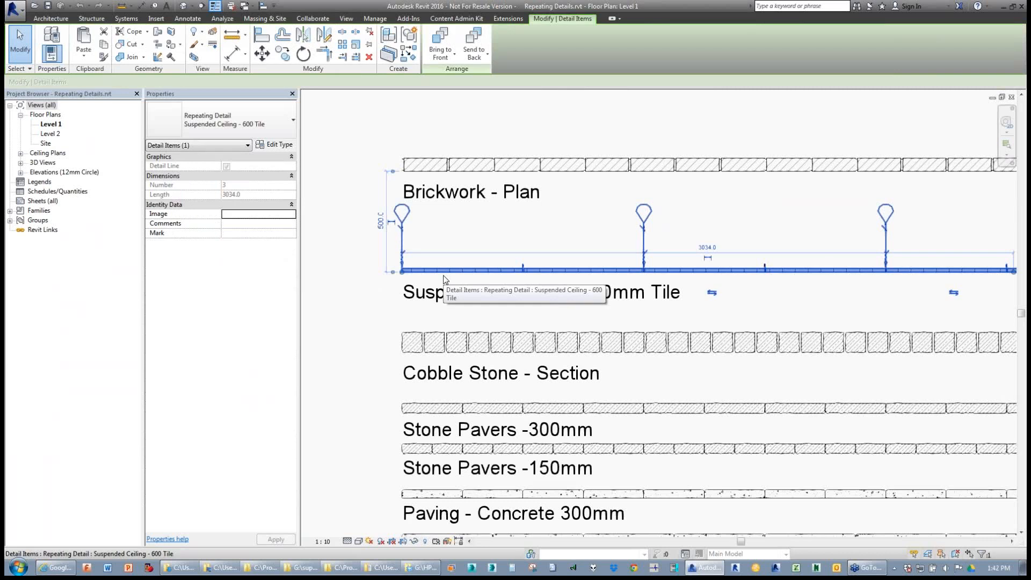
scroll(453, 356, down, 2)
middle_drag(483, 416, 378, 359)
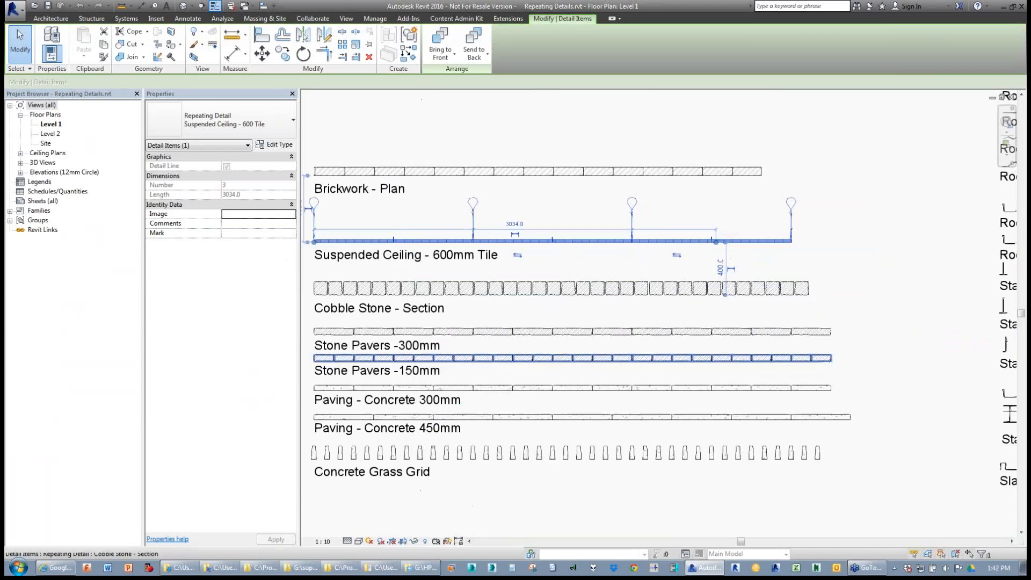
- Examine the Concrete Grass Grid repeating detail and the paving, brickwork and studwork details above it
click(449, 455)
scroll(432, 462, up, 2)
scroll(321, 457, up, 1)
middle_drag(320, 458, 381, 437)
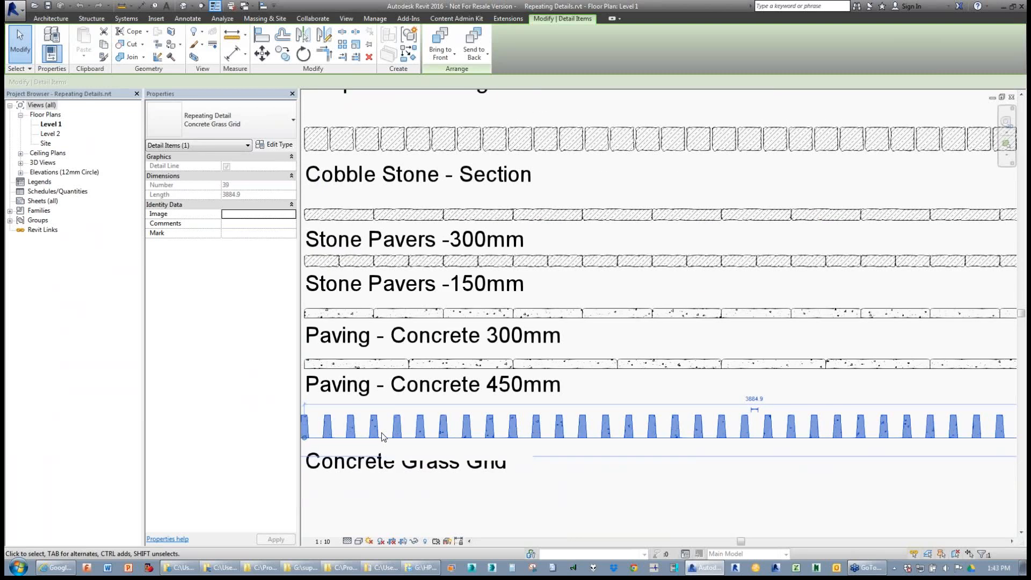
scroll(383, 436, down, 2)
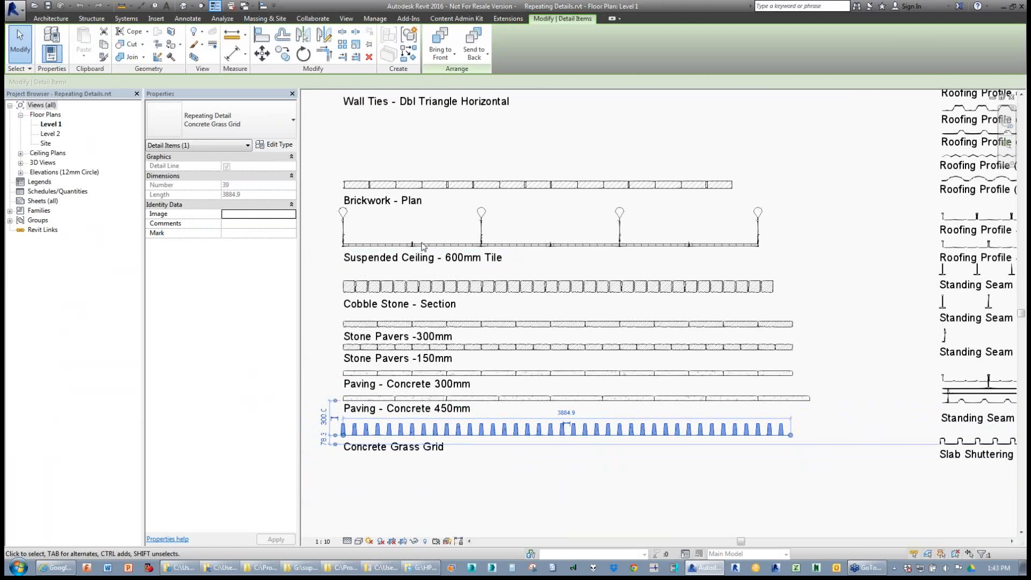
middle_drag(427, 262, 401, 375)
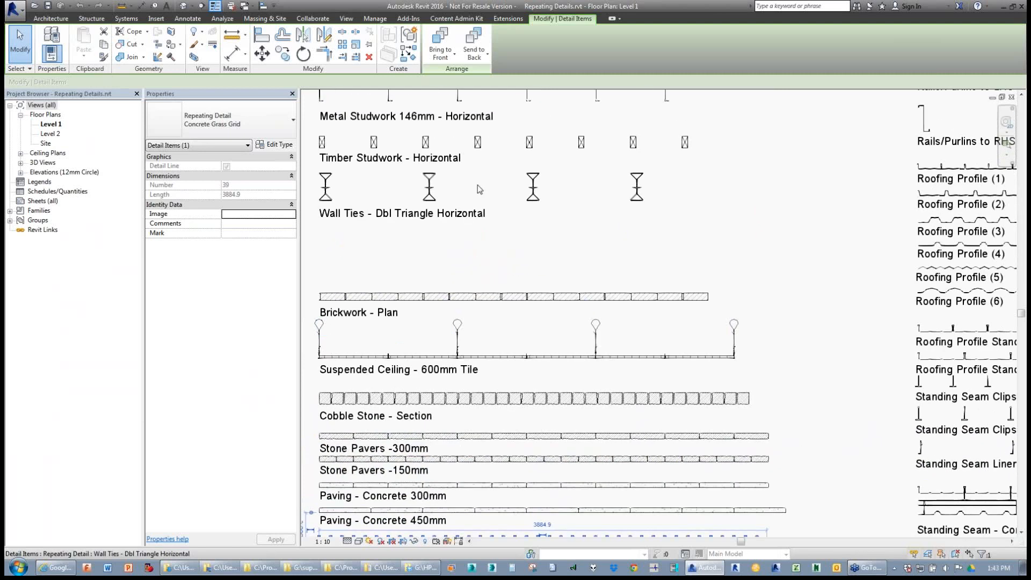
middle_drag(478, 186, 497, 253)
middle_drag(399, 215, 415, 248)
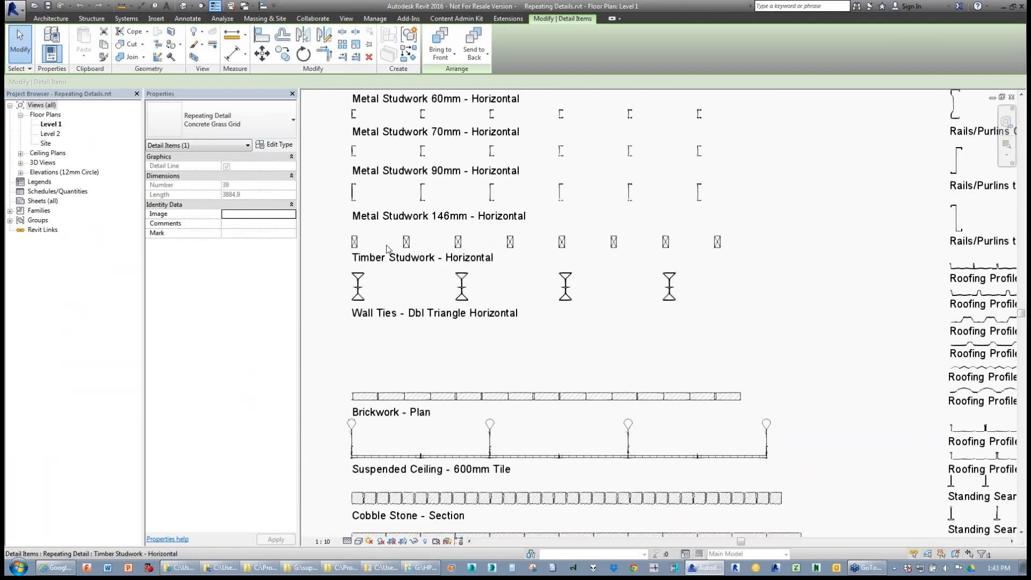
- Copy the Timber Studwork - Horizontal repeating detail and switch to Elevation 1 - c of rac_basic_sample_project.rvt
click(355, 244)
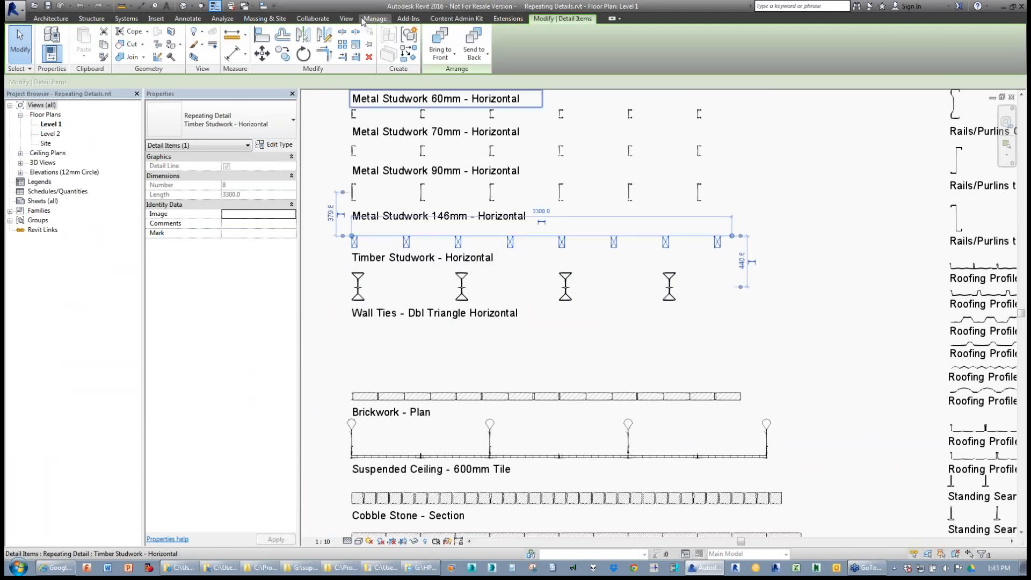
click(248, 6)
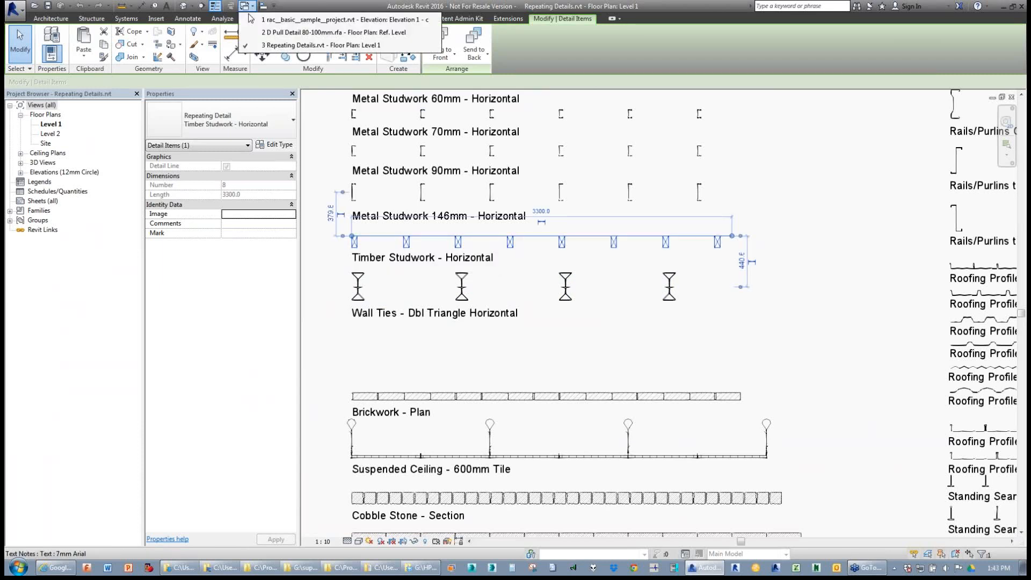
click(279, 32)
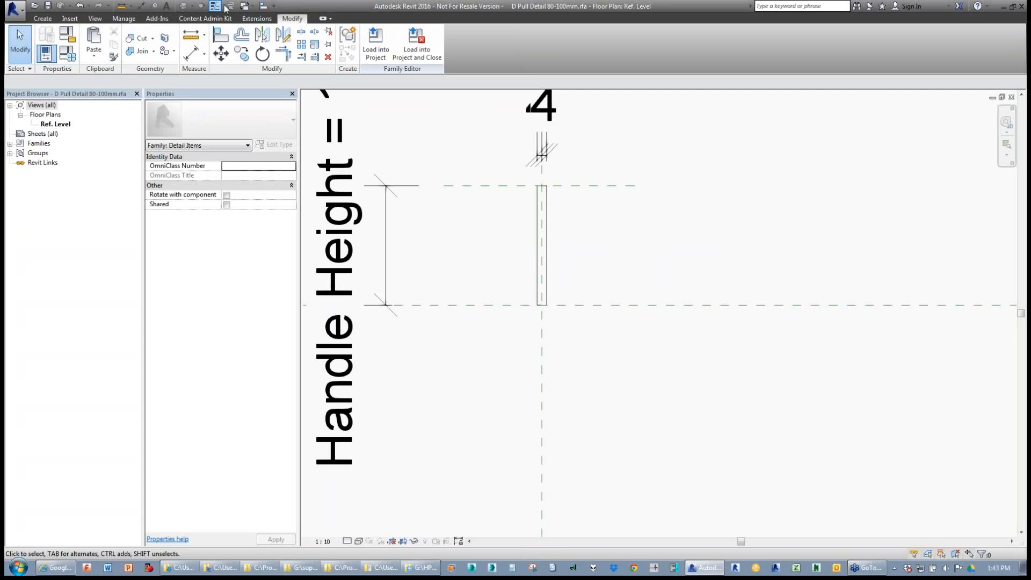
click(250, 7)
click(279, 18)
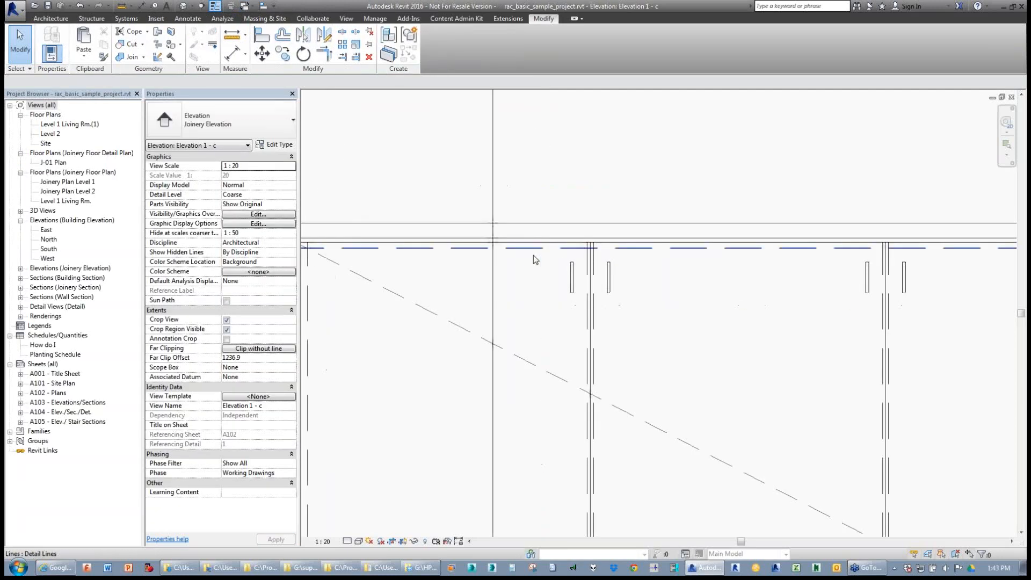
- Paste the copied timber studwork repeating detail into the joinery elevation, just above the cabinets
scroll(560, 287, down, 1)
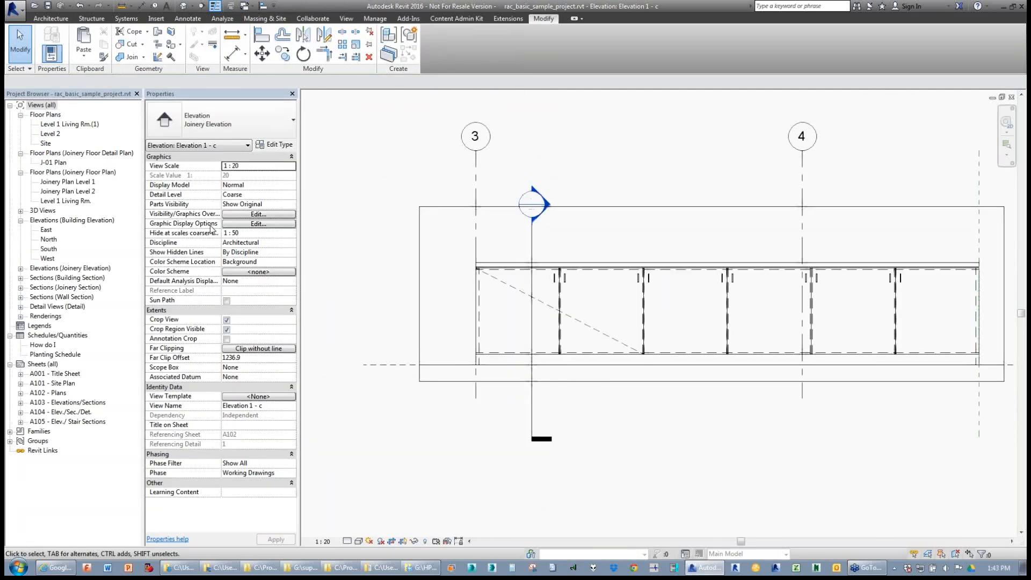
key(ctrl+v)
click(540, 332)
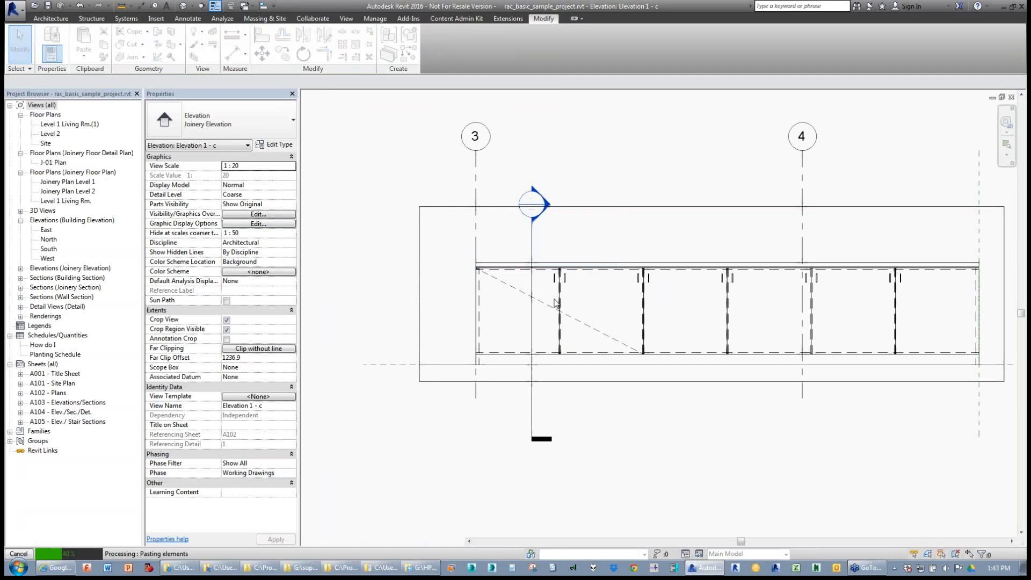
click(567, 241)
click(572, 257)
scroll(571, 257, up, 2)
- Move the pasted timber studwork below the cabinets, starting at grid 3 with its line on Level 1
click(567, 223)
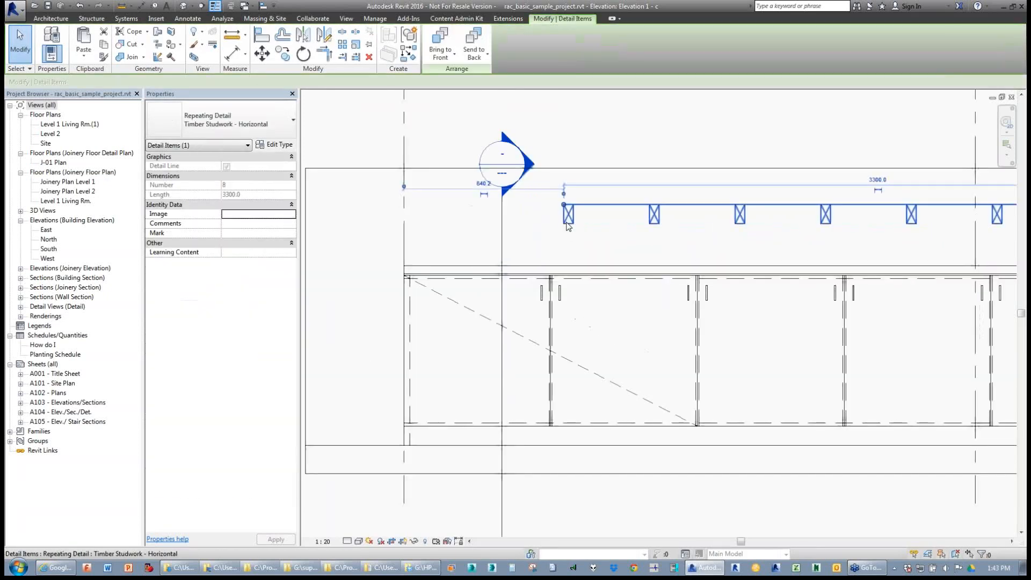
drag(568, 225, 419, 445)
key(Escape)
scroll(418, 443, up, 2)
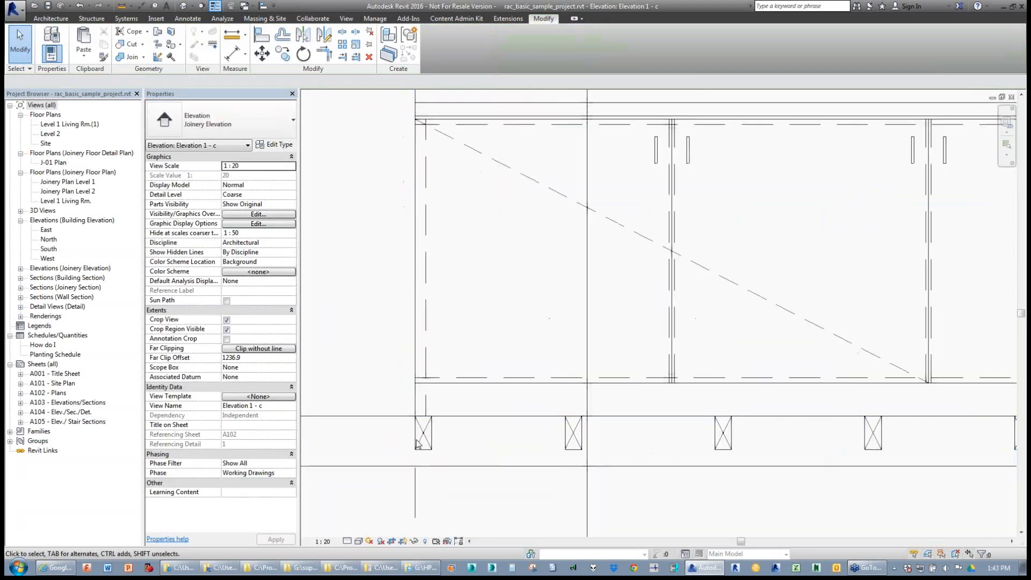
scroll(401, 443, down, 3)
- Place a similar timber studwork repeating detail about 1940 mm long above the cabinets, and delete it again
click(410, 442)
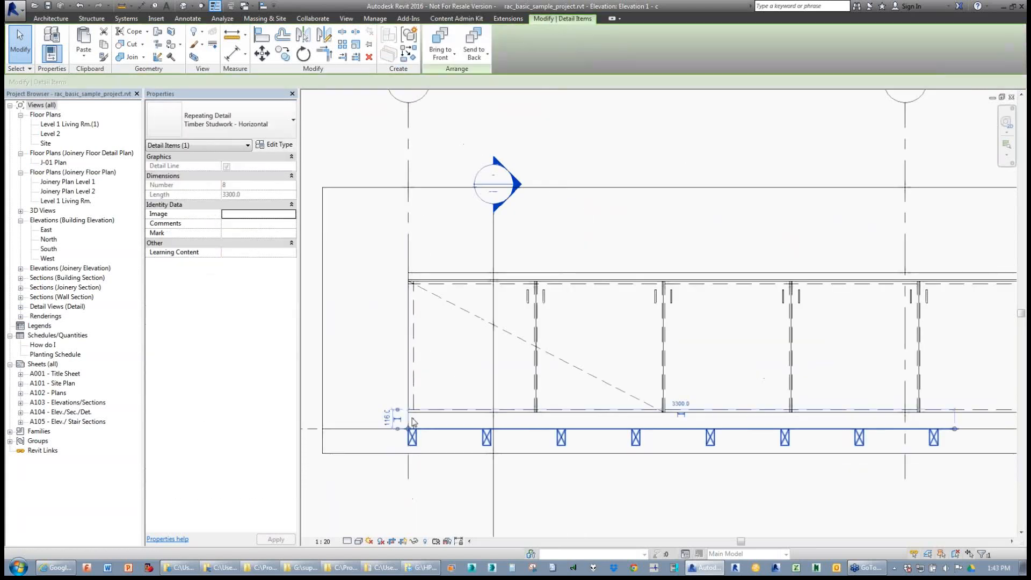
key(c)
key(s)
click(333, 232)
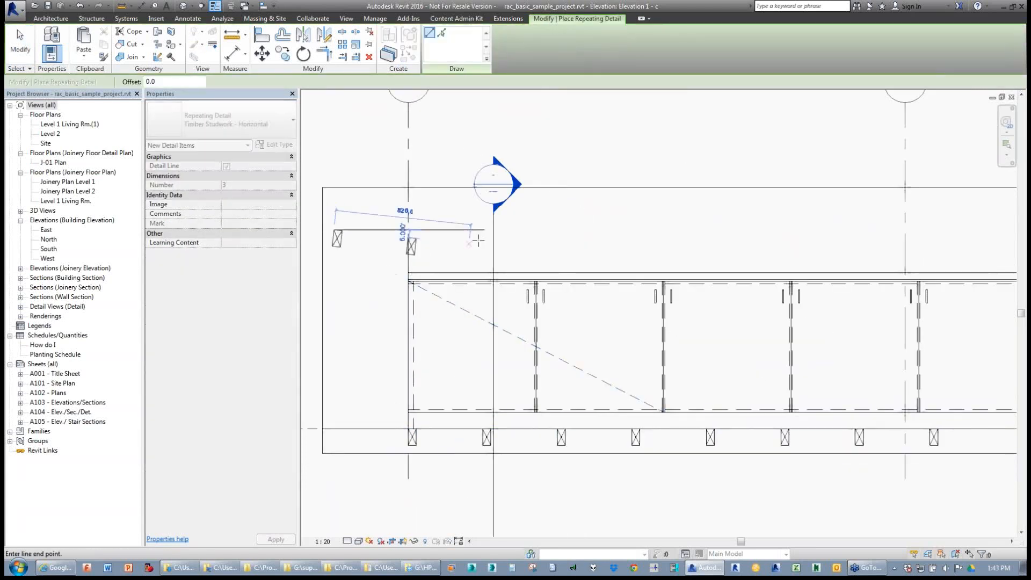
click(656, 231)
key(Escape)
key(Escape)
click(638, 241)
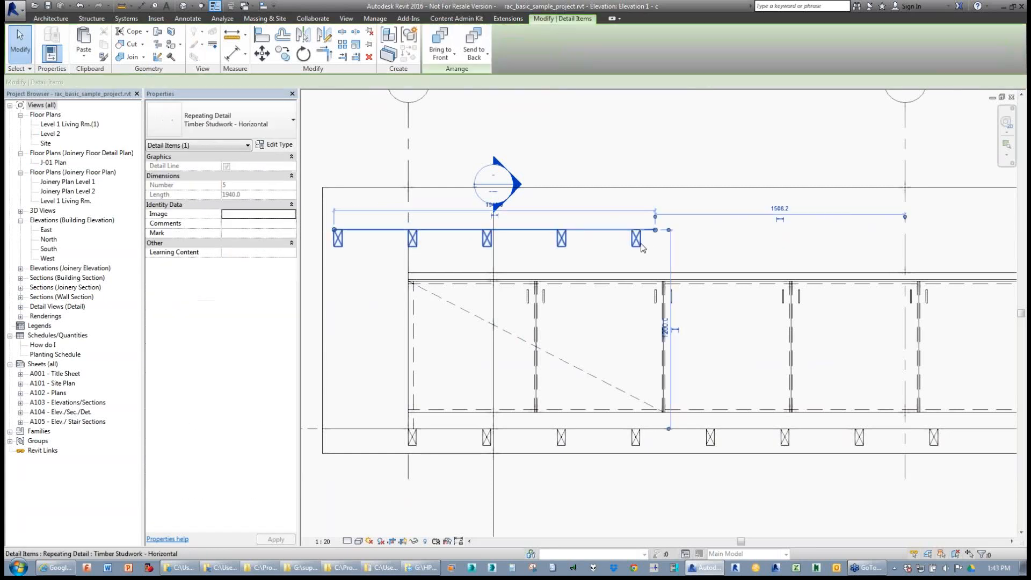
key(Delete)
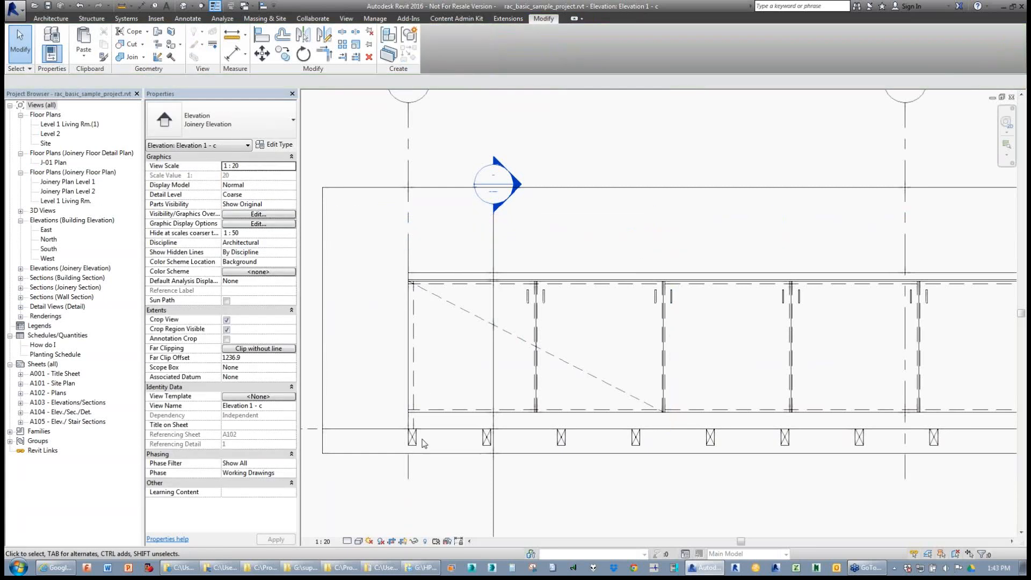
- Set the layout of the Timber Studwork - Horizontal type to Maximum Spacing with a spacing of 600 mm
click(423, 443)
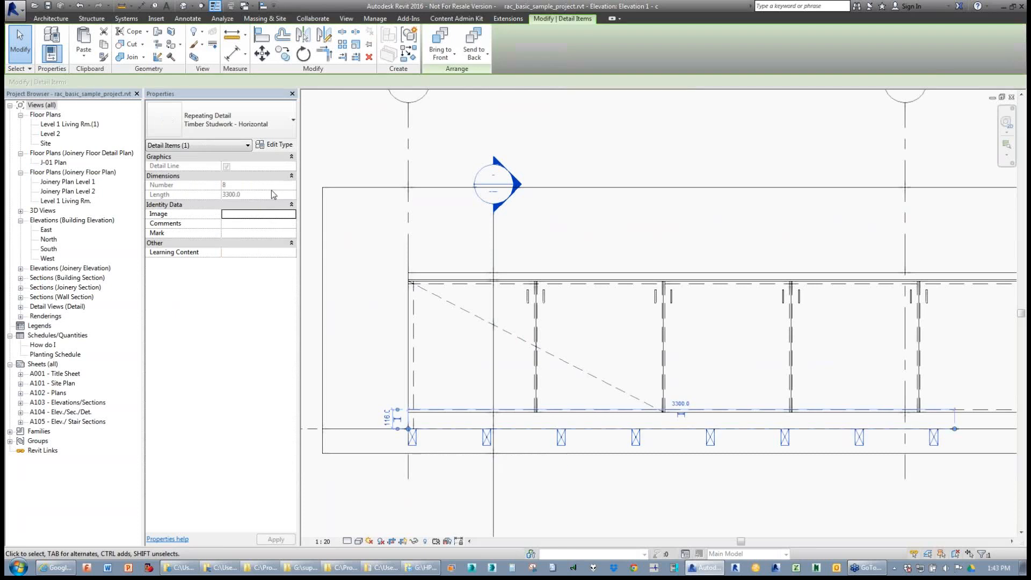
click(274, 145)
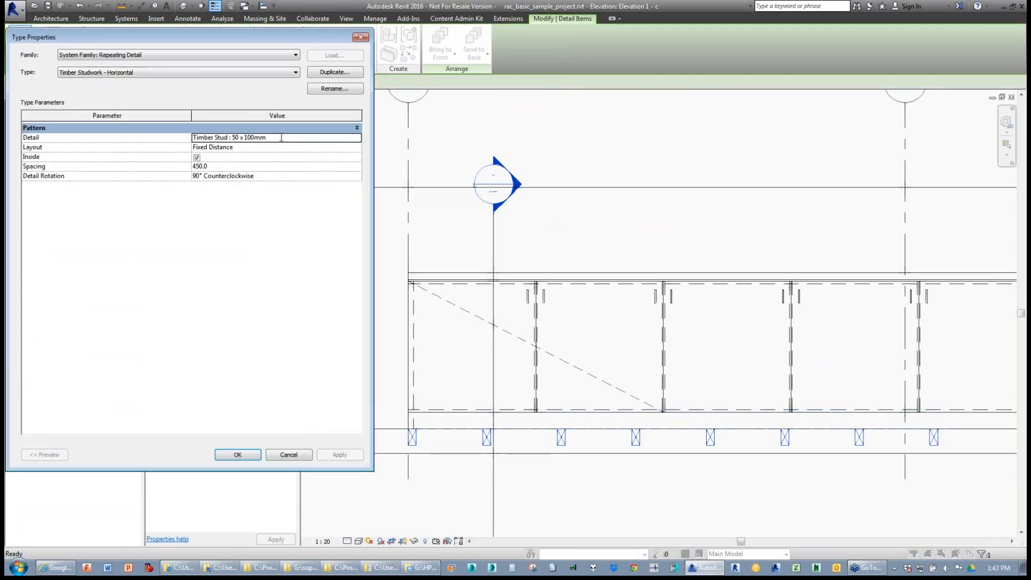
drag(281, 138, 207, 137)
click(250, 149)
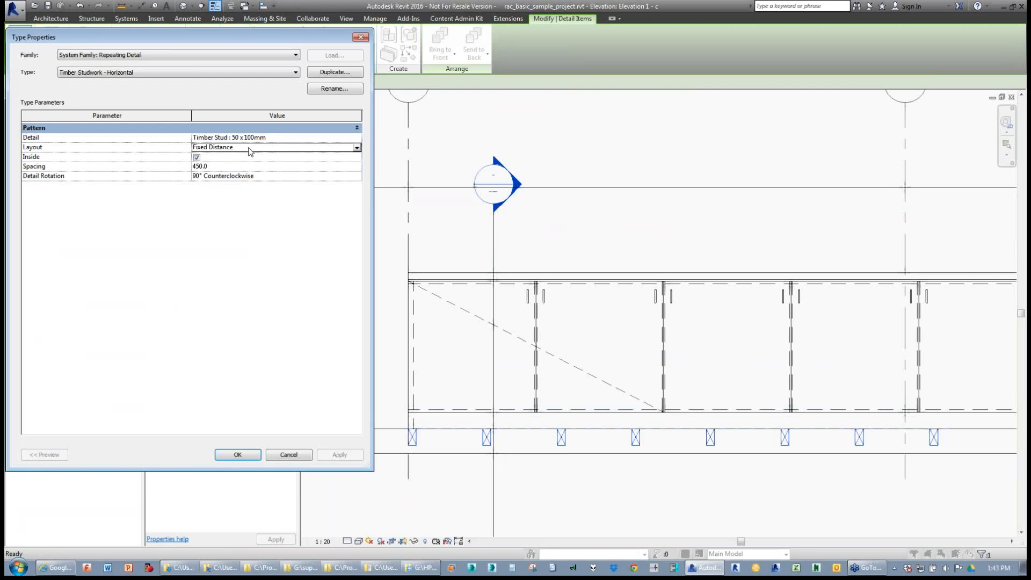
click(356, 147)
click(227, 181)
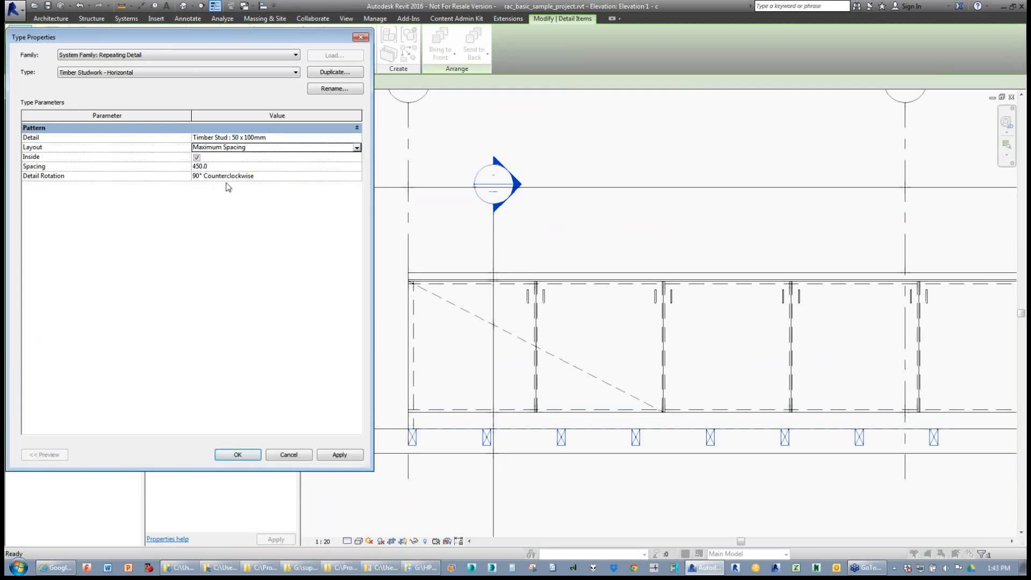
click(231, 168)
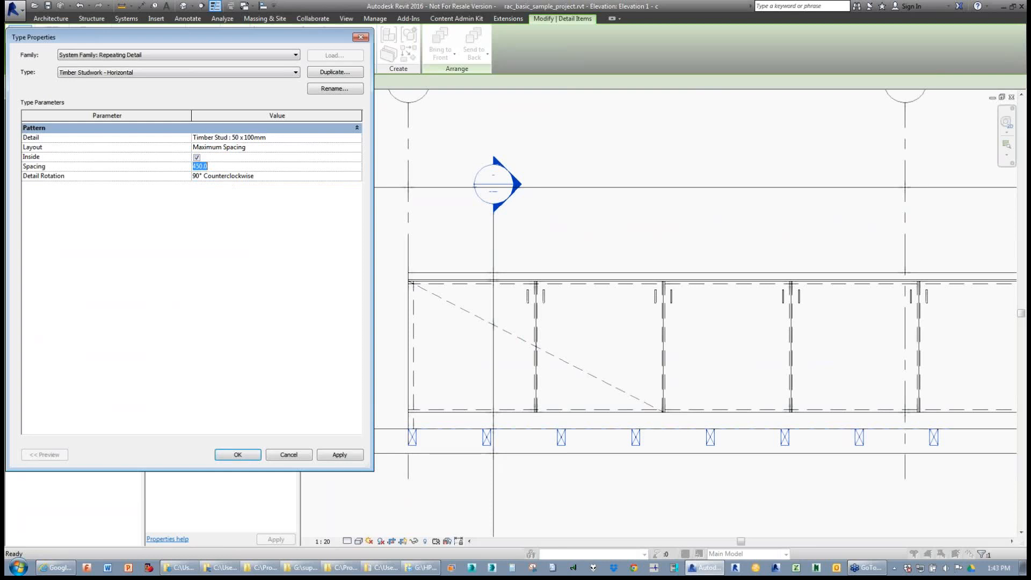
text(600)
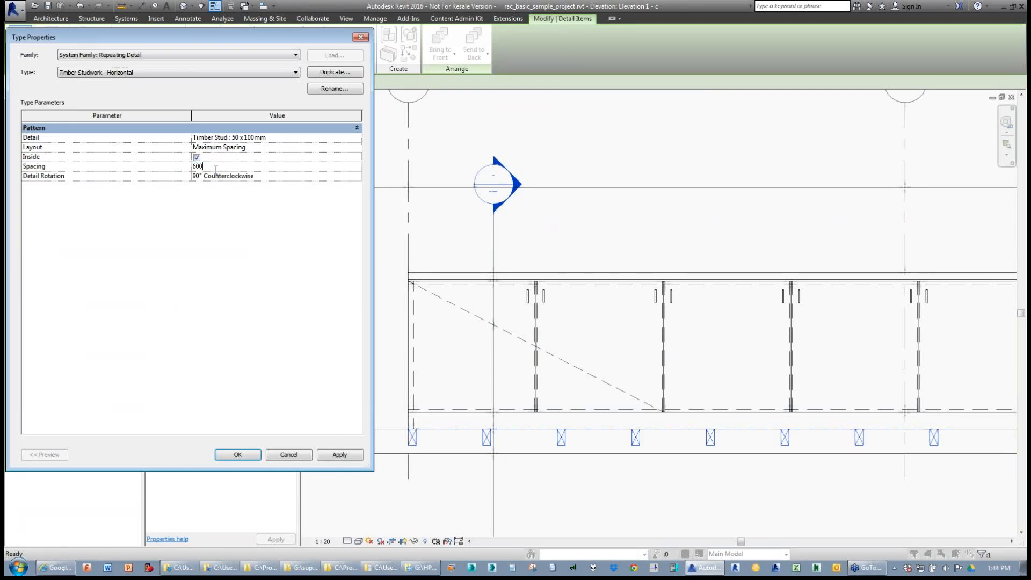
click(237, 455)
- Extend the timber studwork repeating detail to the far end of the cabinet run, about 4625 mm long
scroll(478, 453, down, 2)
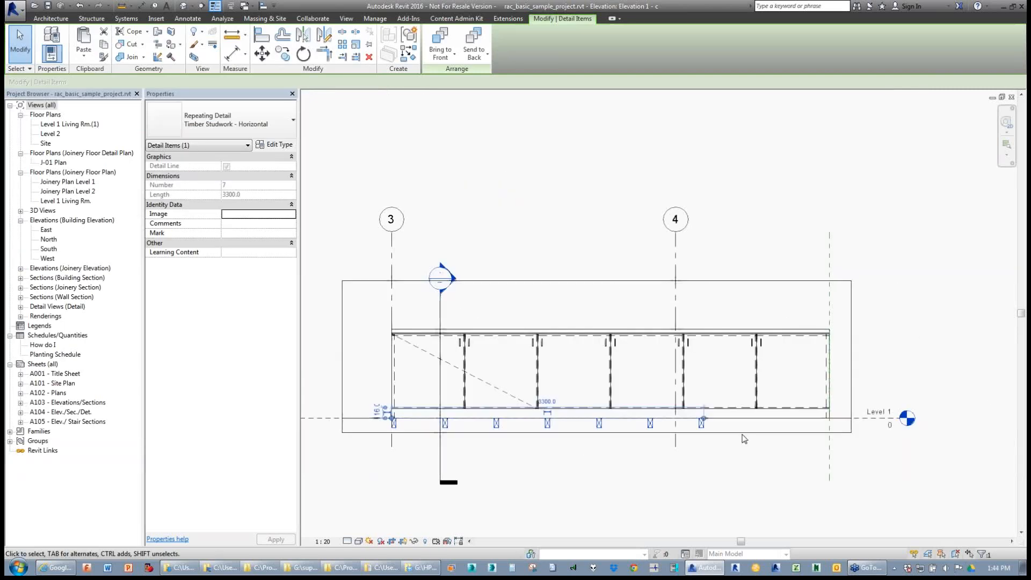
scroll(743, 439, up, 1)
click(719, 416)
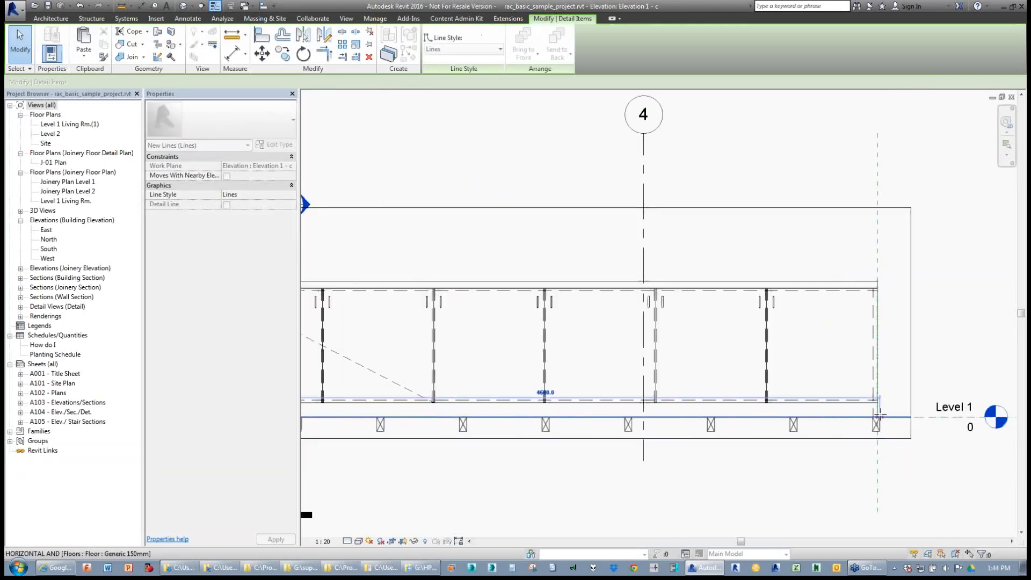
click(876, 422)
scroll(818, 359, down, 2)
scroll(628, 417, up, 2)
click(626, 416)
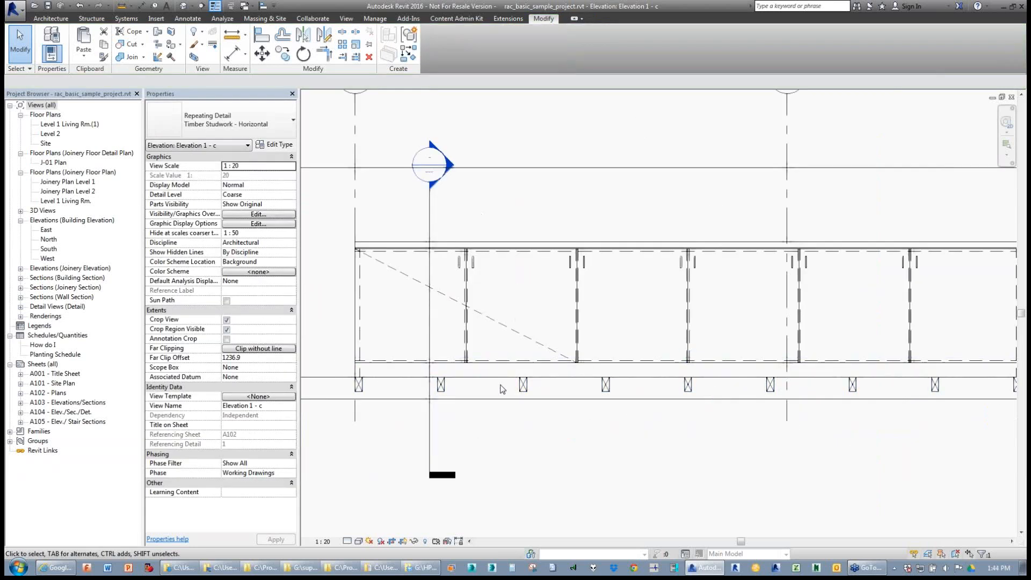
click(445, 390)
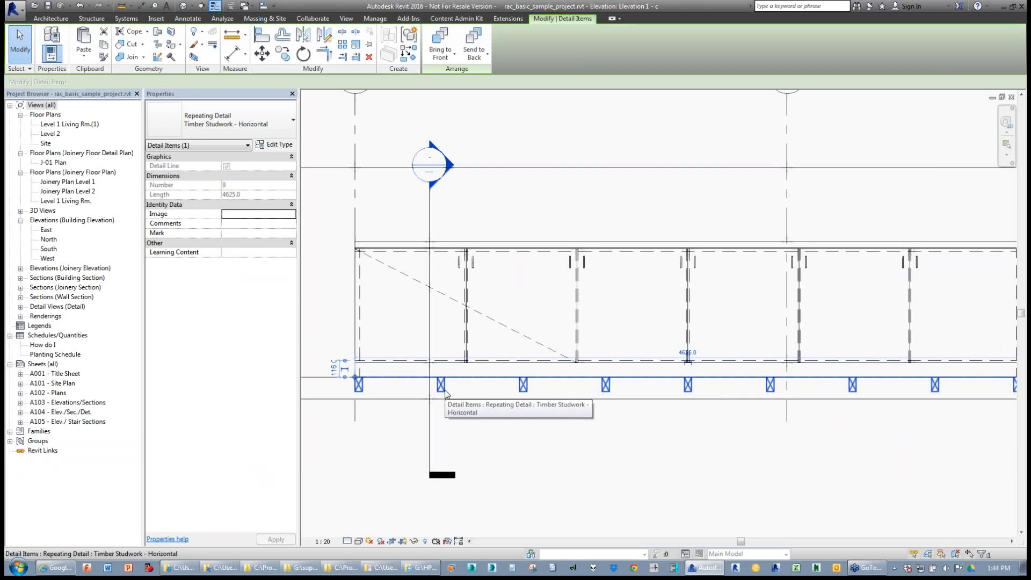
scroll(445, 390, down, 2)
click(472, 262)
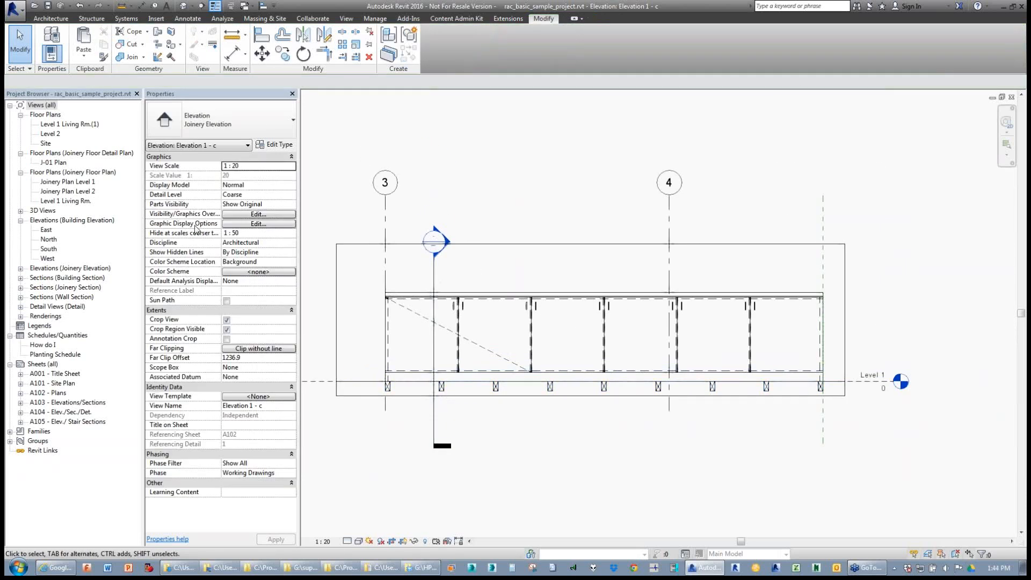
- Start opening a family and browse to the Detail Items folder of the metric detail library
click(22, 20)
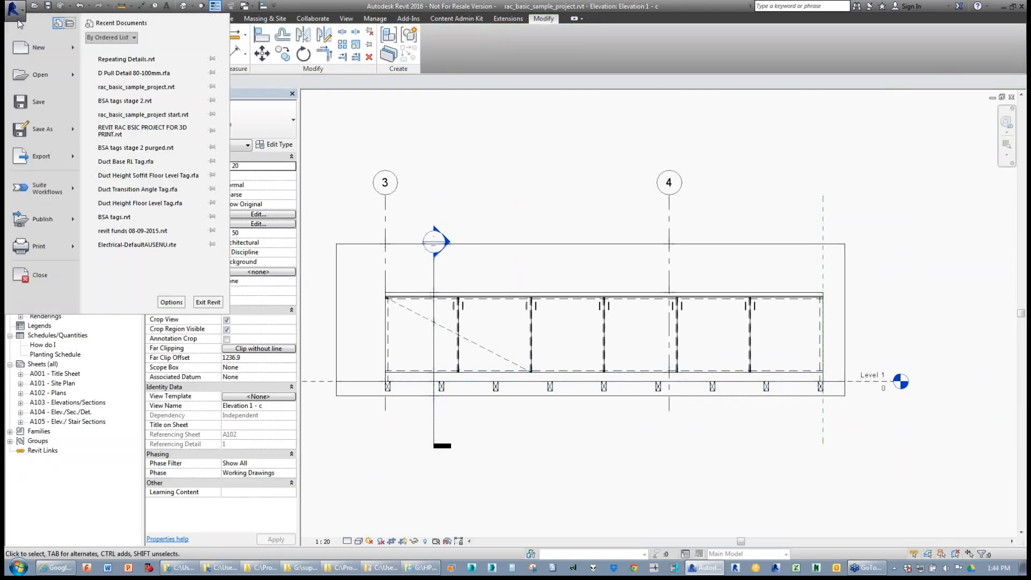
mouse_move(29, 70)
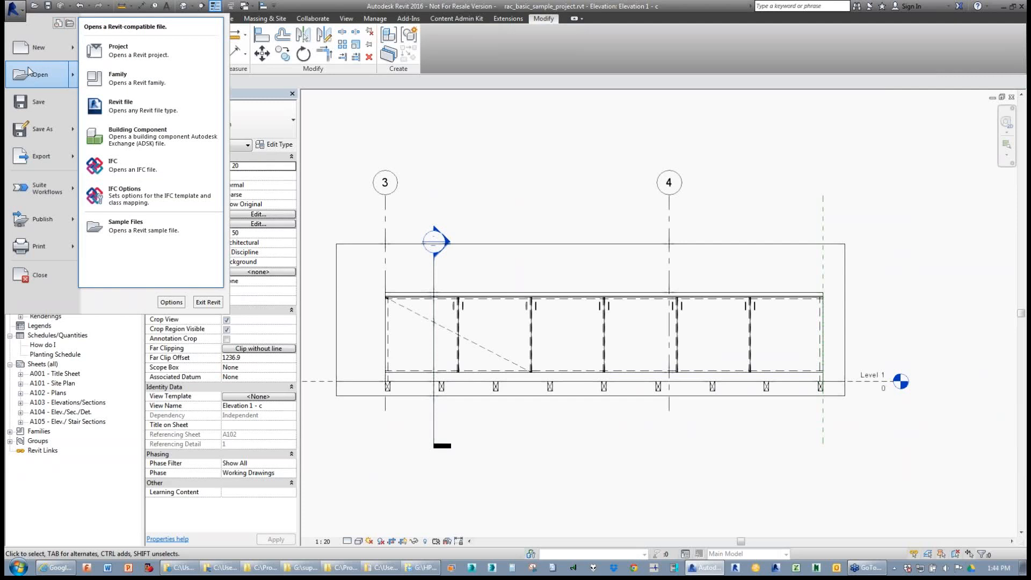
click(118, 87)
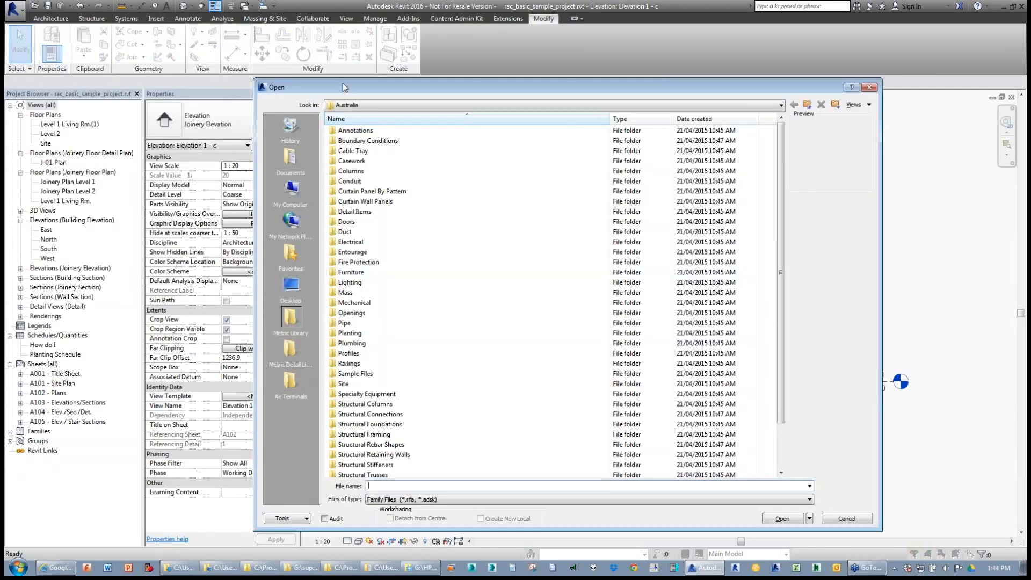
drag(342, 83, 298, 19)
double_click(299, 148)
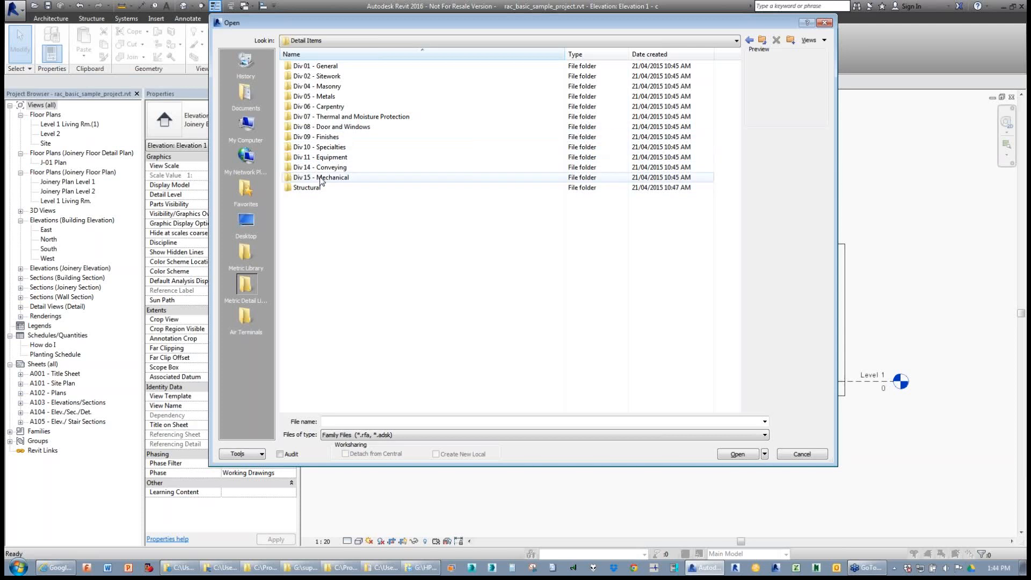
- Preview fastener families in Div 05 - Metals, Metal Fastenings, and open Screw - Countersunk (AUS).rfa
double_click(318, 96)
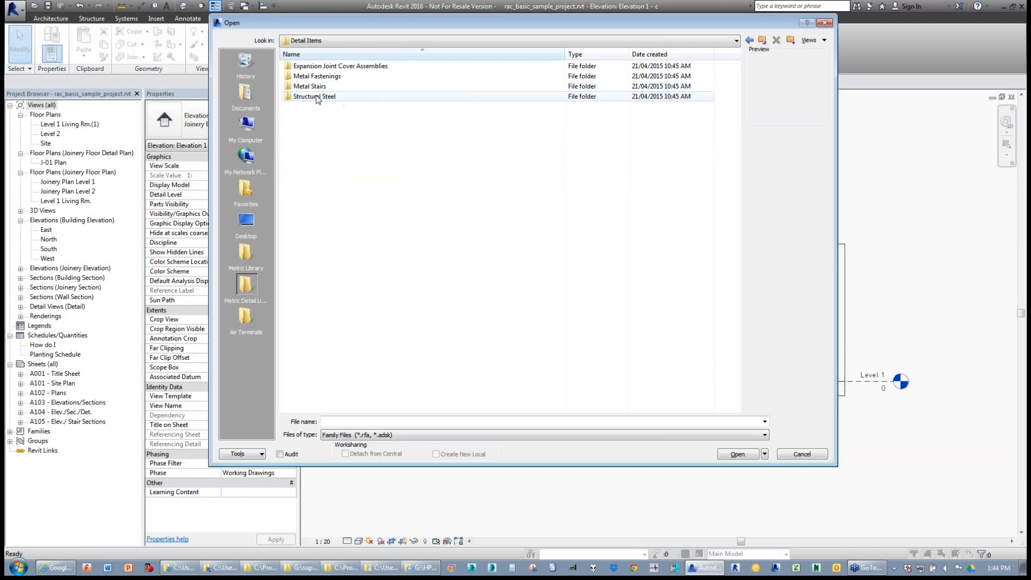
double_click(317, 76)
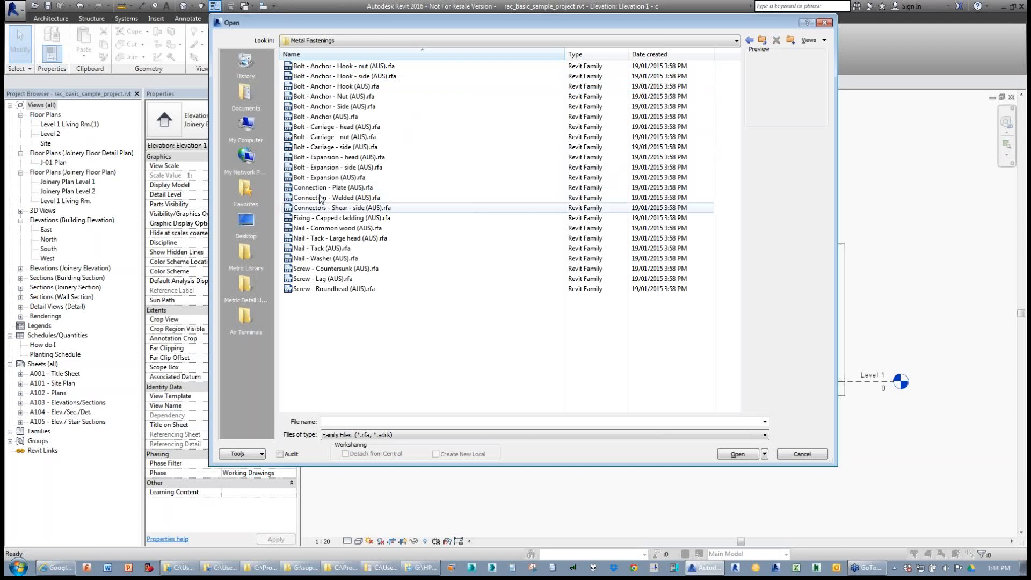
click(321, 198)
click(324, 208)
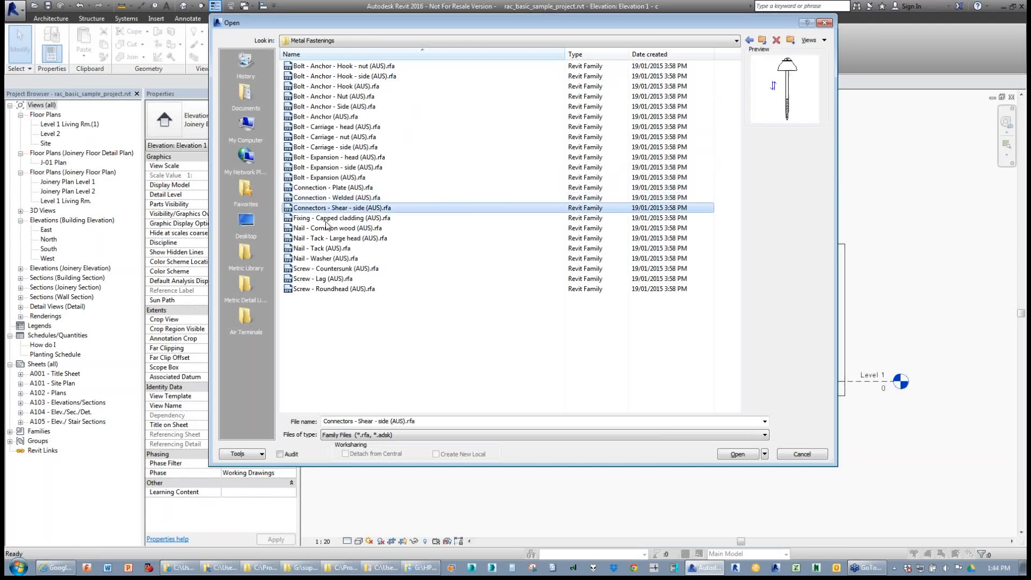
click(327, 218)
click(328, 228)
click(329, 238)
click(329, 248)
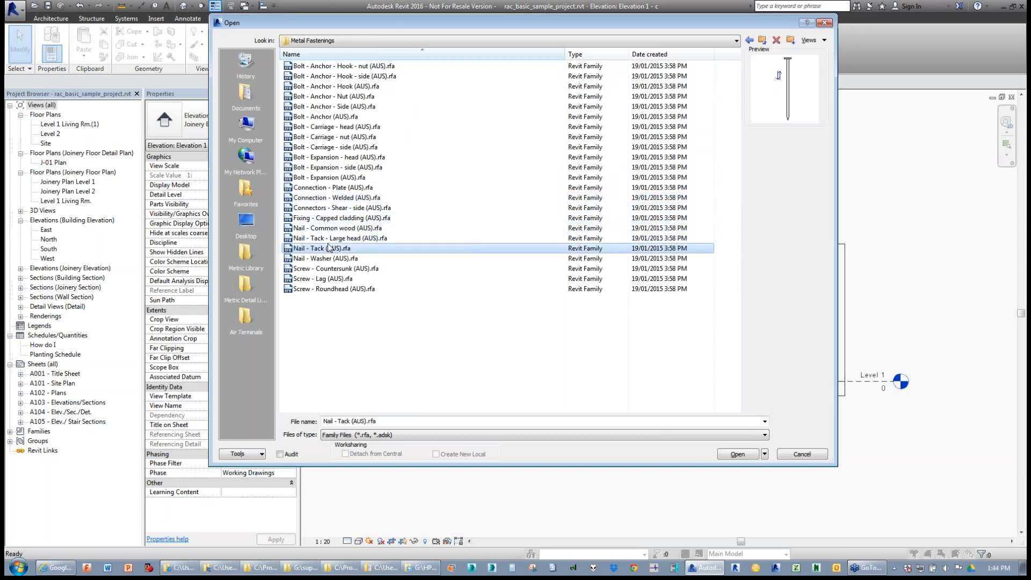
click(329, 258)
click(329, 269)
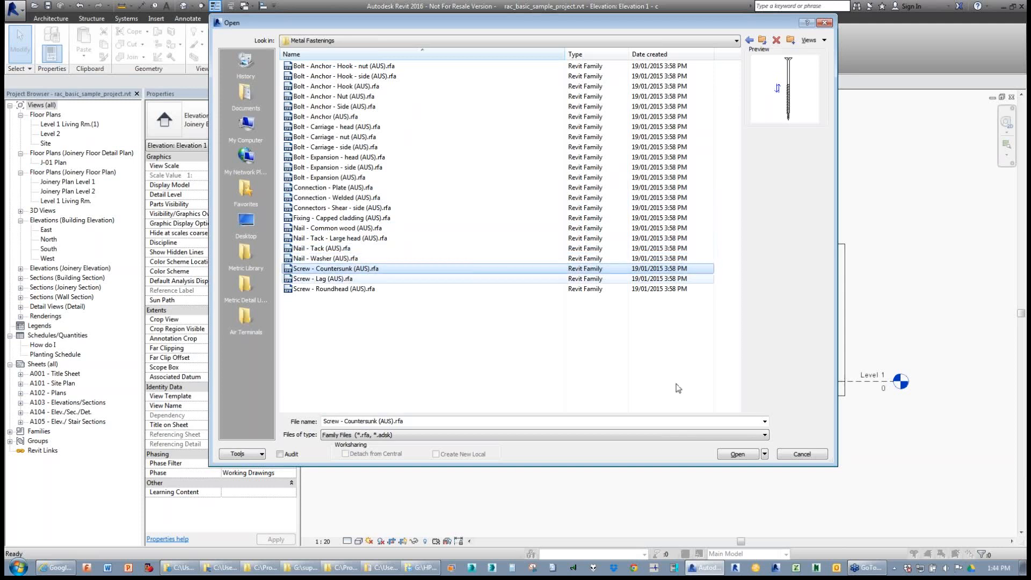
click(726, 455)
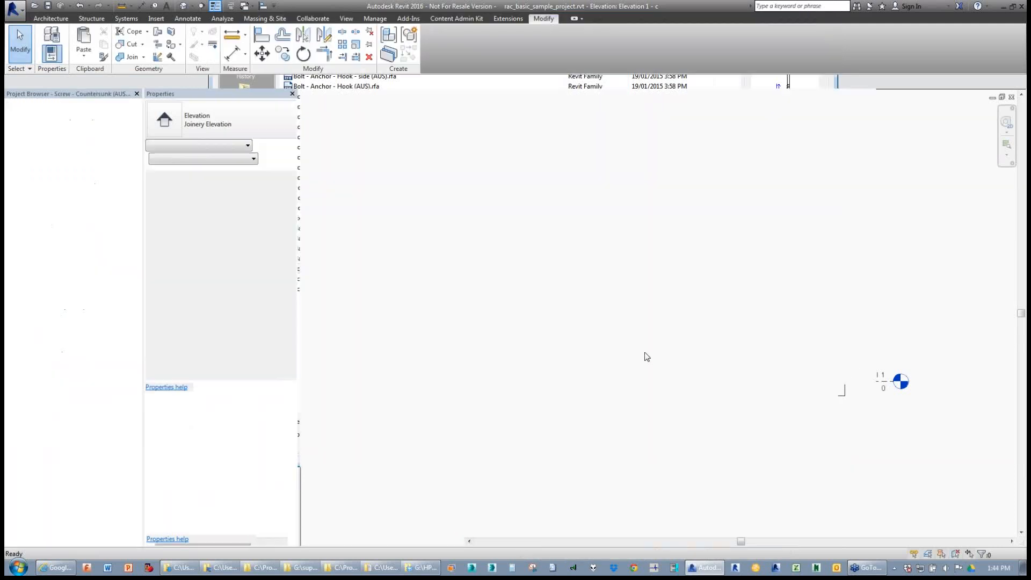
- Turn on the display of annotation categories in the screw family's Ref. Level view
scroll(688, 249, down, 3)
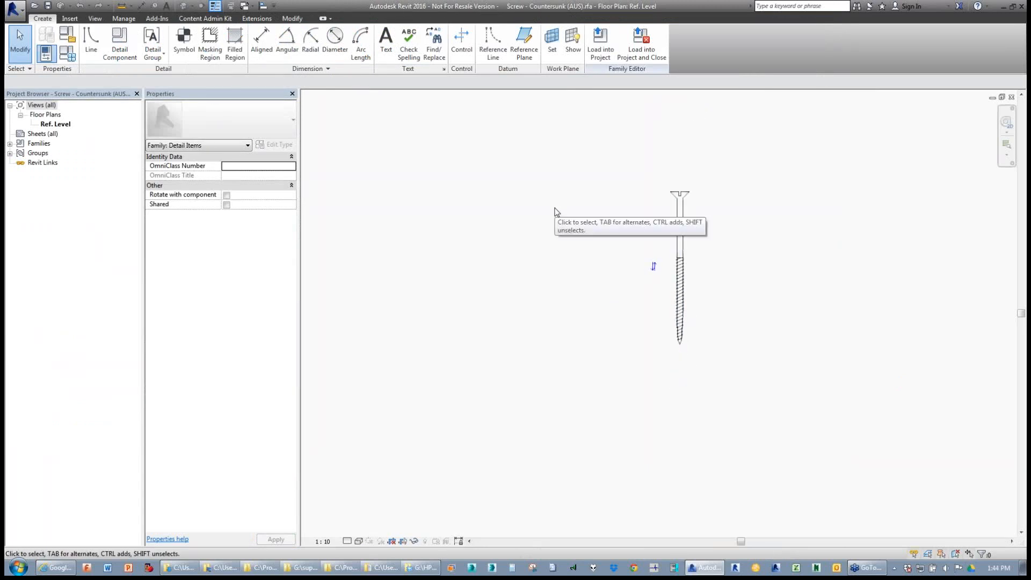
middle_drag(555, 211, 623, 213)
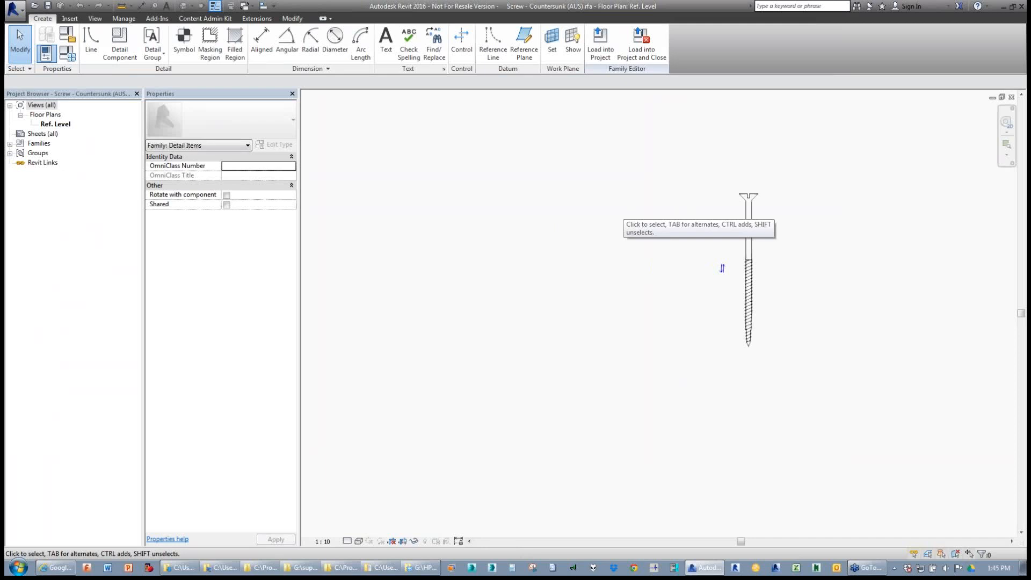
key(v)
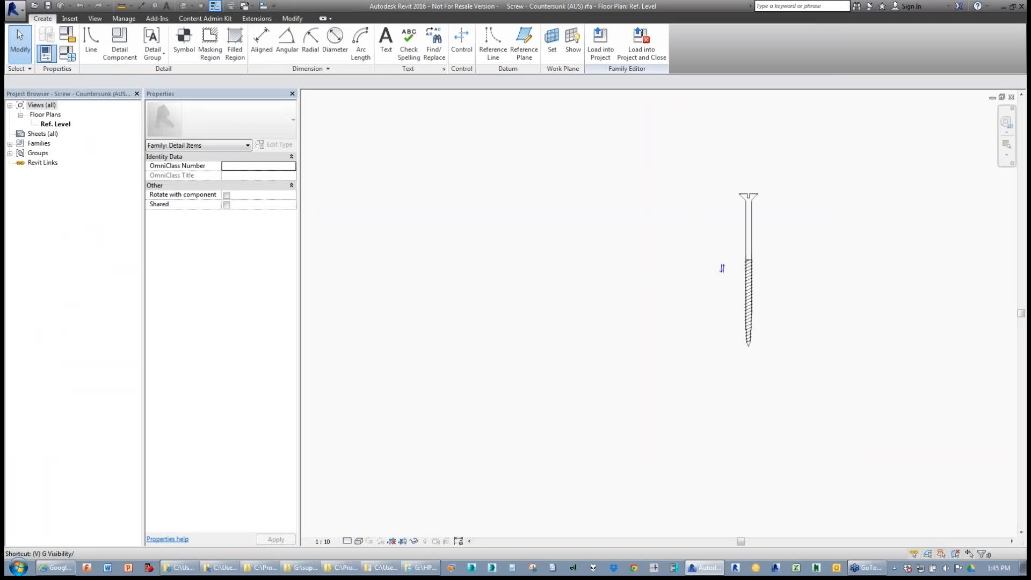
key(g)
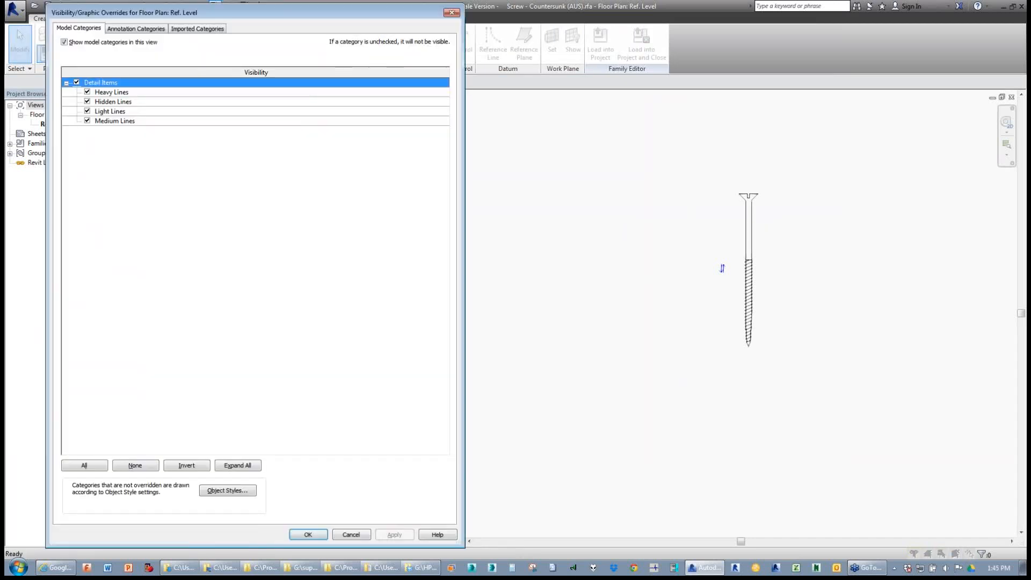
click(136, 28)
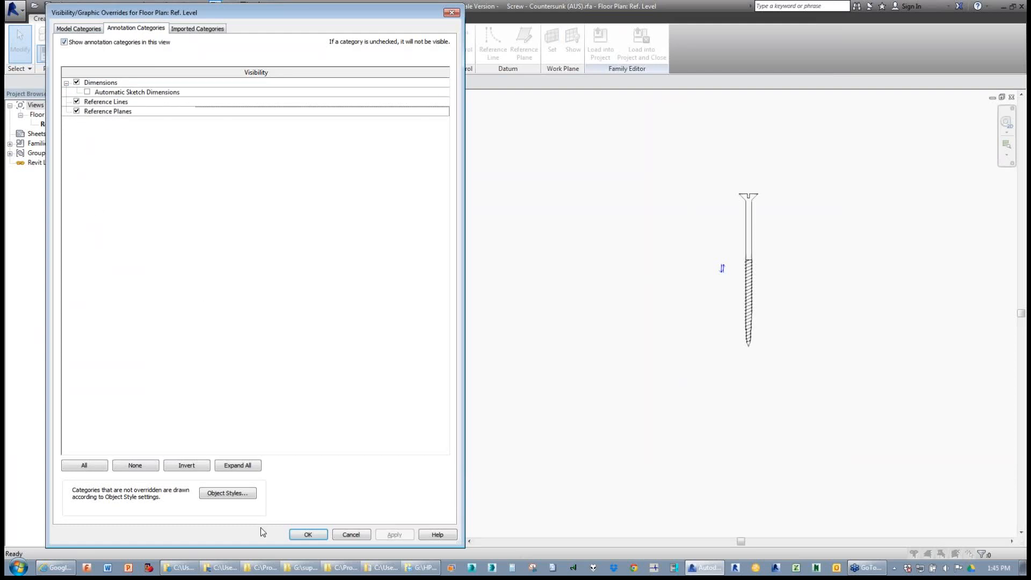
click(308, 534)
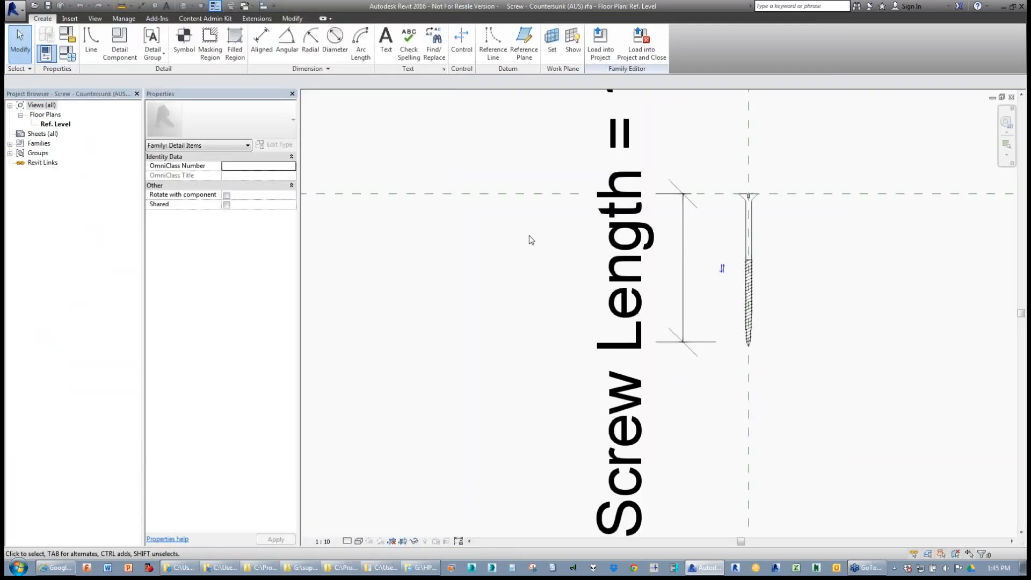
- Examine the Screw Length parameter dimension and the reference planes that control the countersunk screw
scroll(528, 233, down, 2)
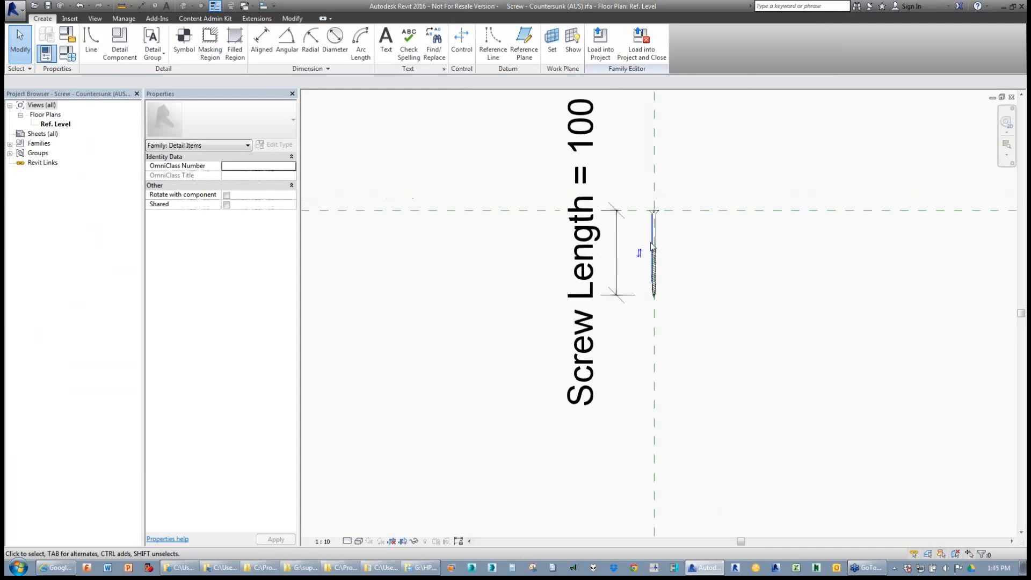
scroll(651, 254, up, 1)
scroll(510, 302, down, 1)
scroll(510, 303, down, 1)
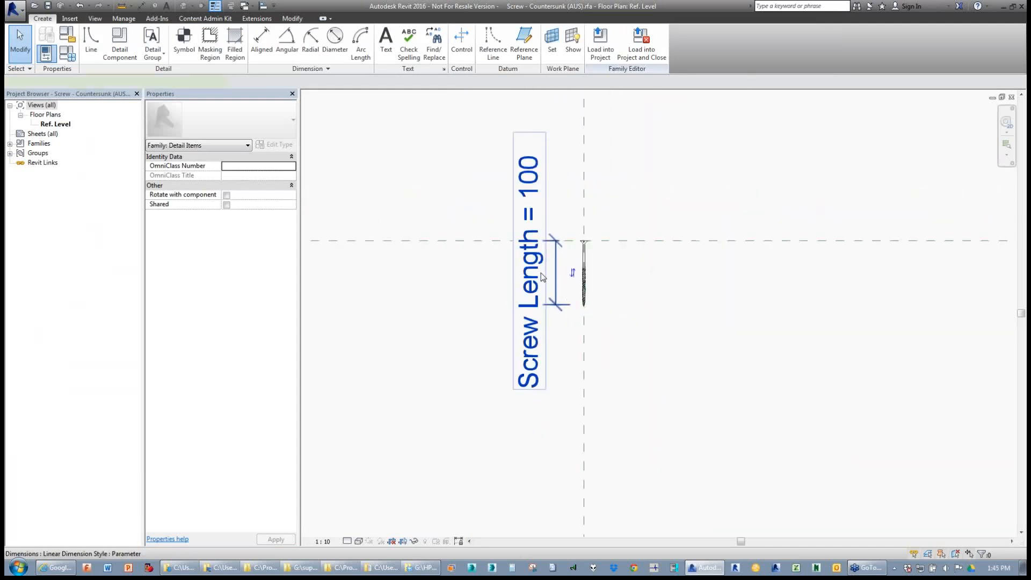
click(541, 277)
click(502, 283)
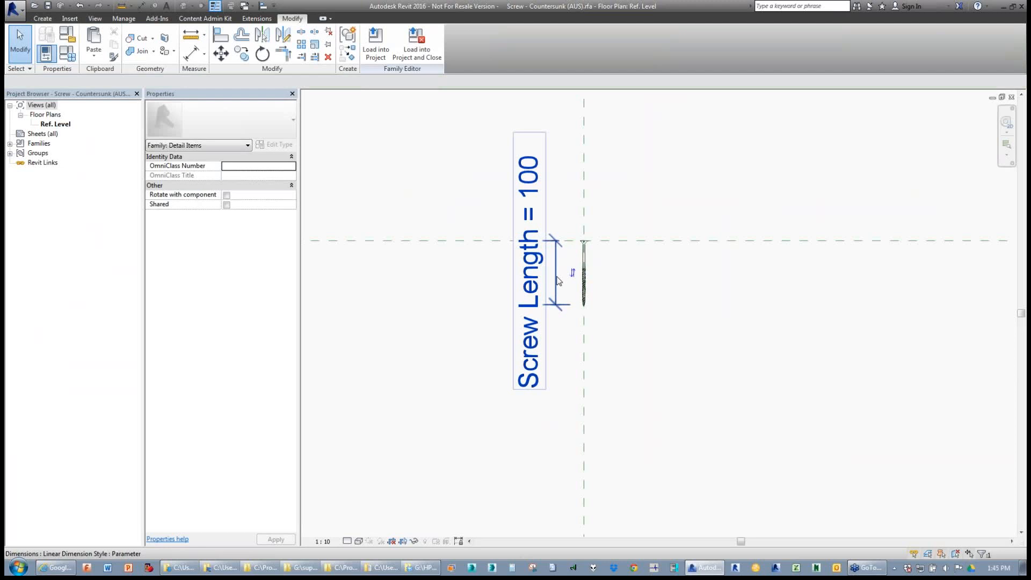
click(558, 281)
click(514, 186)
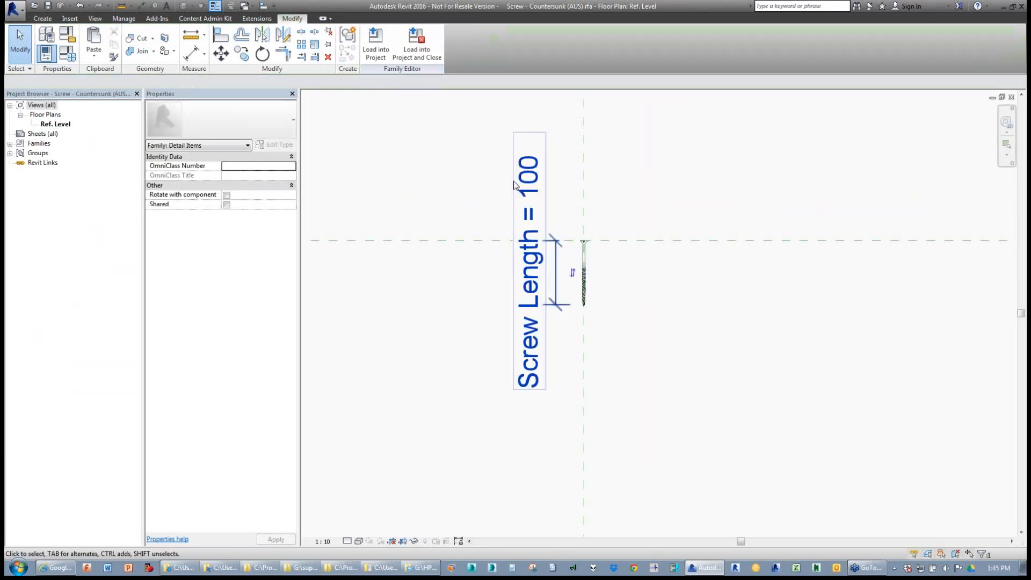
- Load the screw family into rac_basic_sample_project.rvt and place a 100mm Long screw at the top centre of a timber stud below the cabinets
click(378, 54)
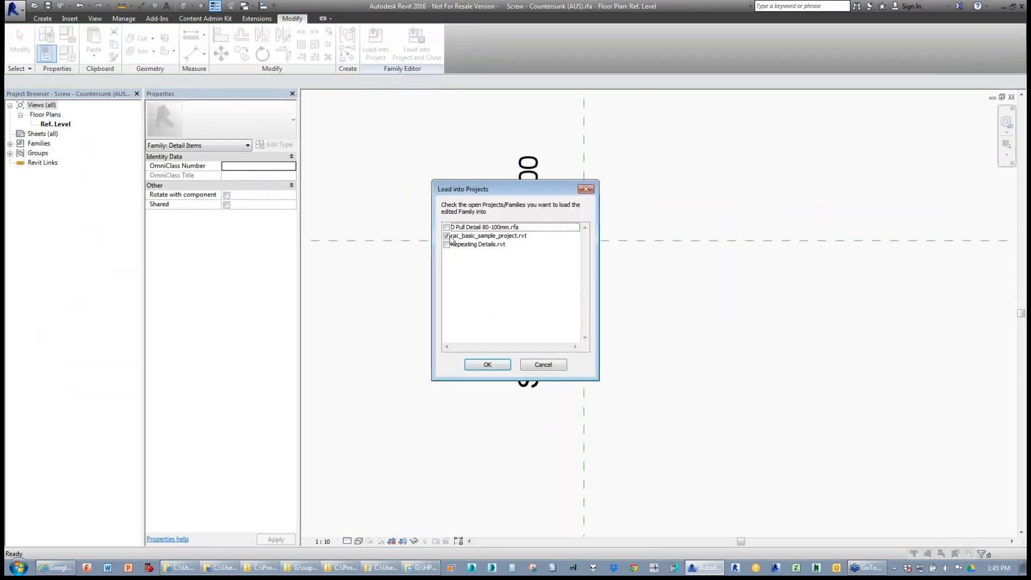
click(487, 365)
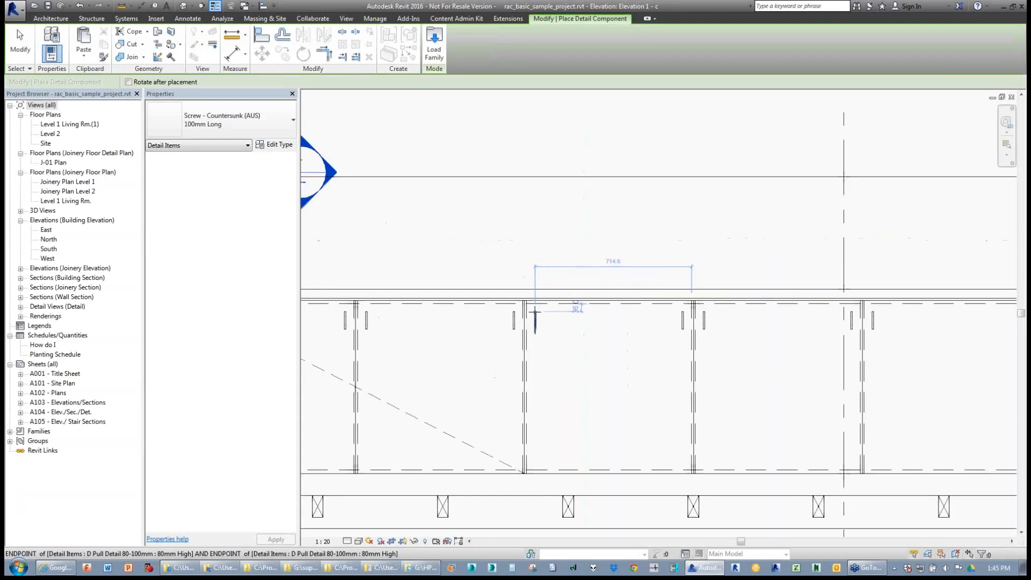
scroll(537, 314, up, 3)
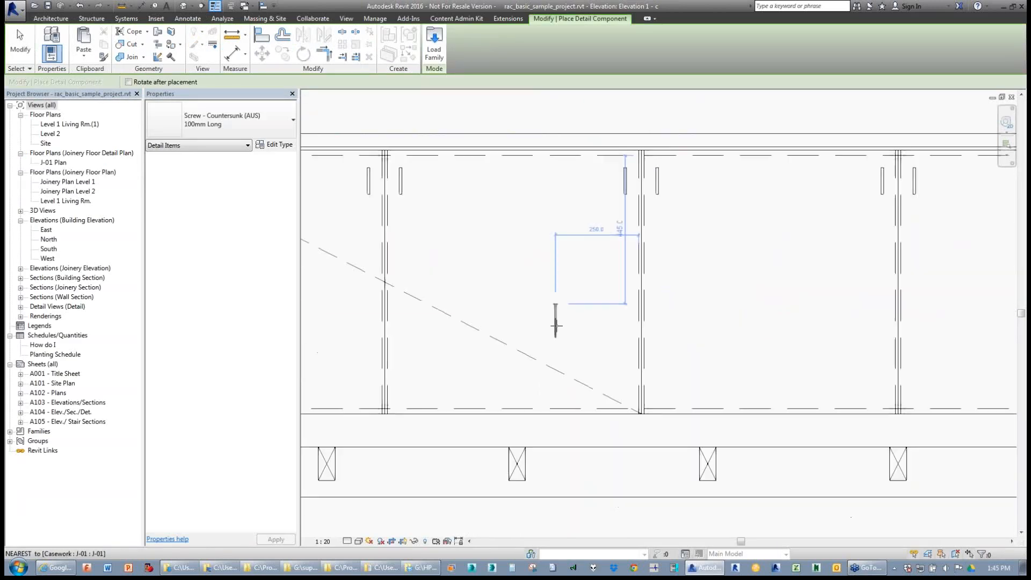
scroll(558, 349, up, 4)
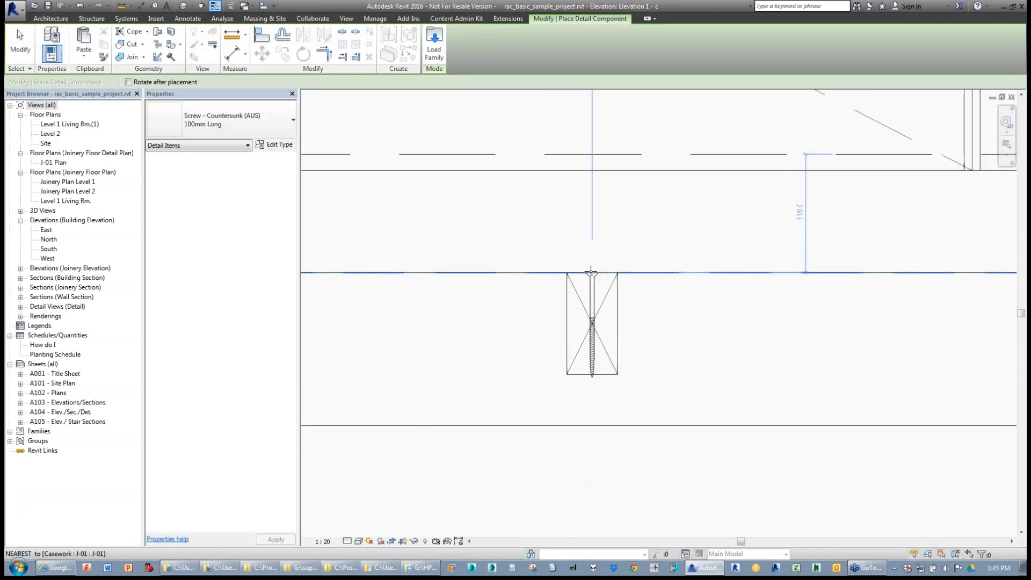
click(592, 272)
- Place a second 100mm Long countersunk screw at the top centre of the neighbouring stud and finish placing components
scroll(592, 273, down, 5)
middle_drag(307, 276, 441, 262)
scroll(436, 261, up, 3)
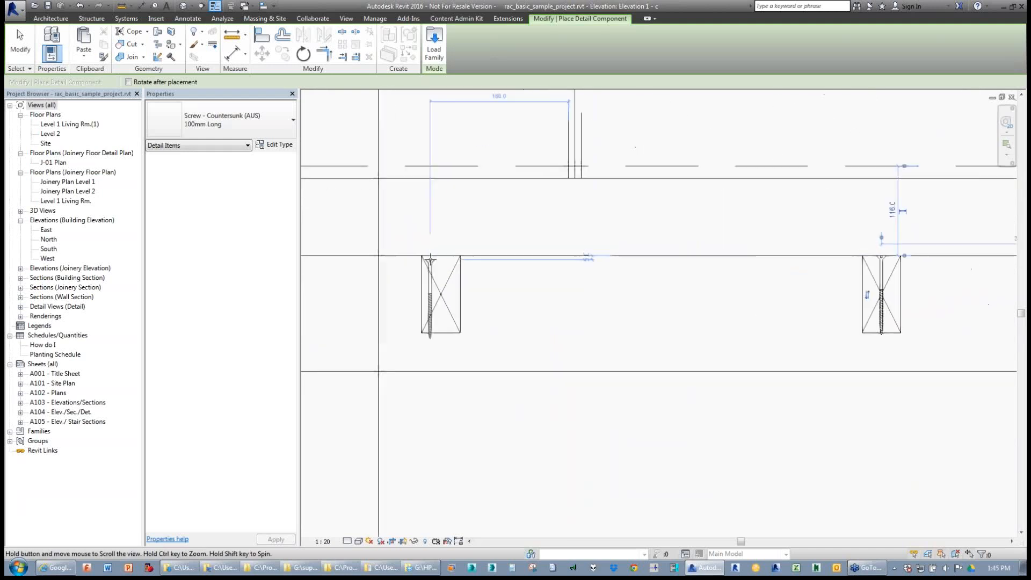
click(441, 256)
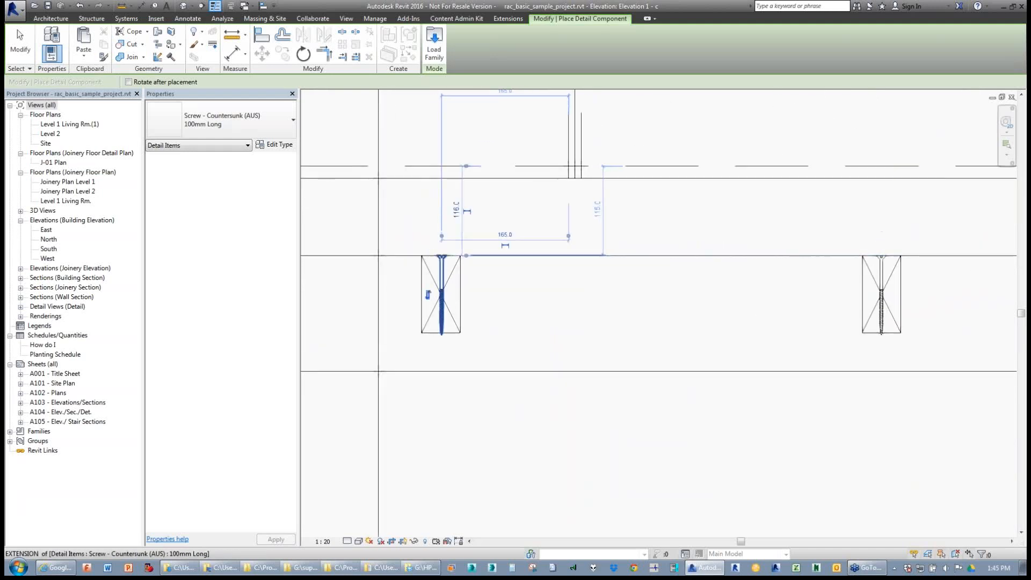
scroll(442, 258, down, 5)
key(Escape)
key(Escape)
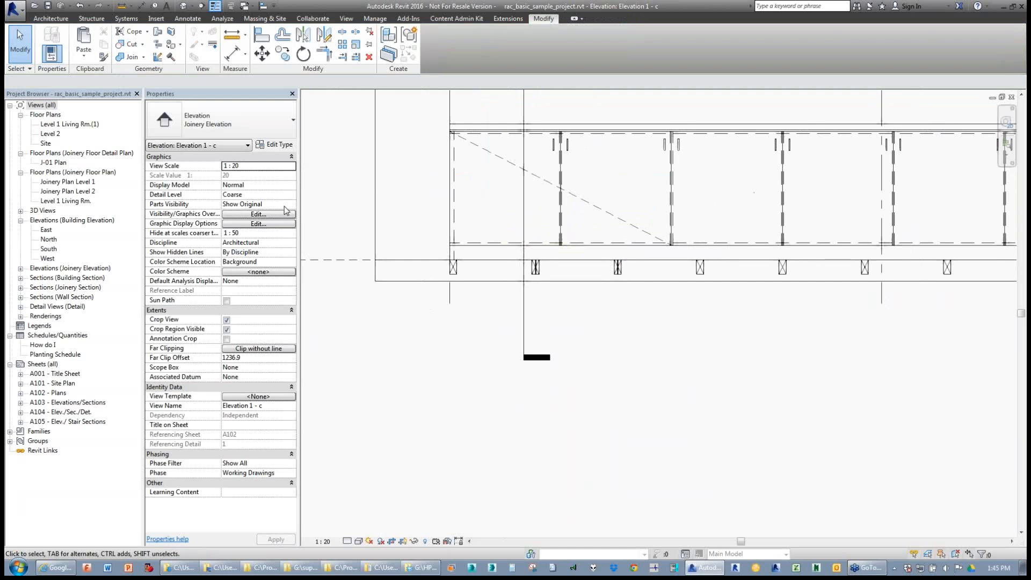
- Duplicate the Timber Studwork - Horizontal repeating detail type below the cabinets as "c'sunk screws @ 500cc's"
click(457, 273)
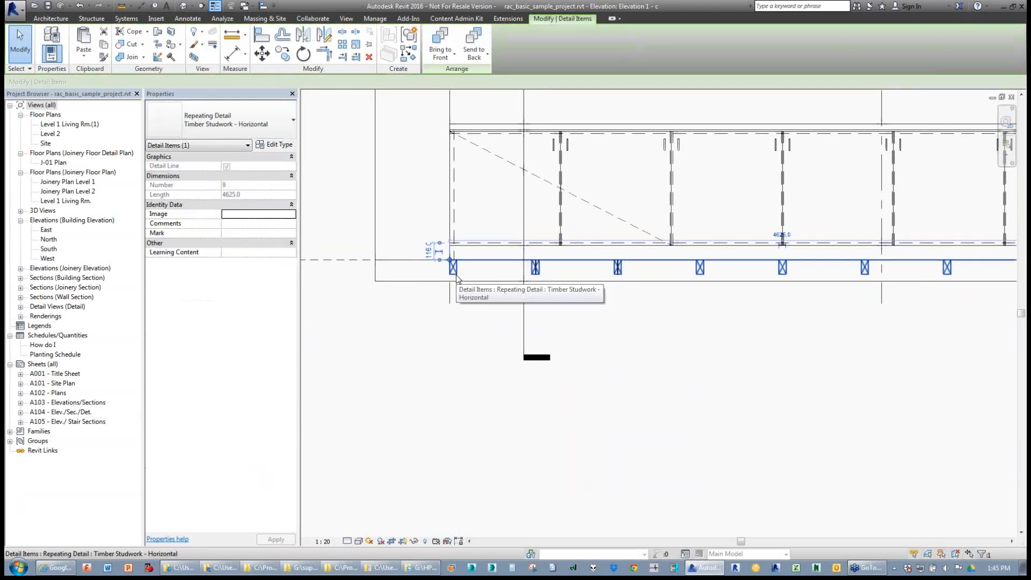
click(276, 145)
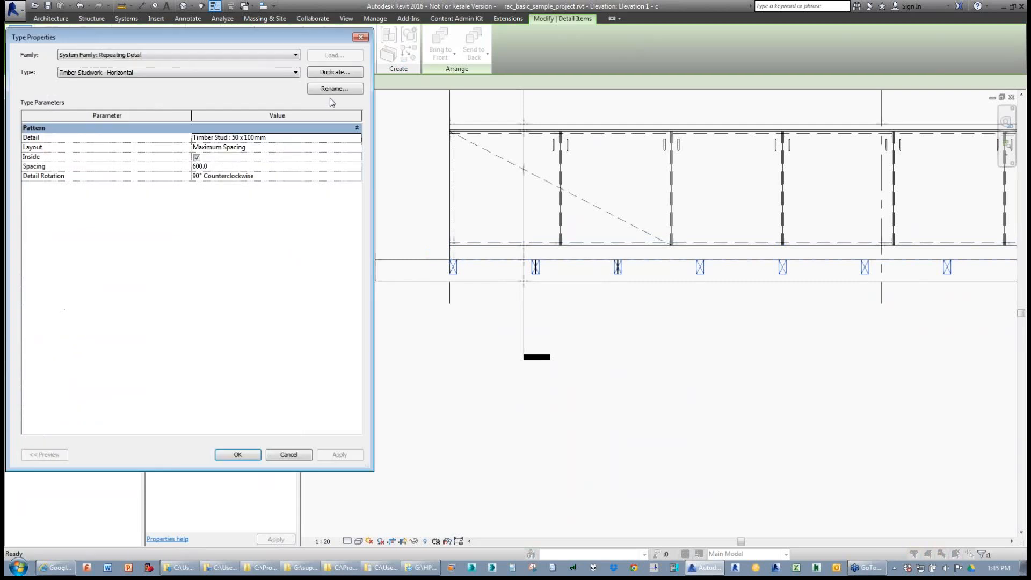
click(329, 73)
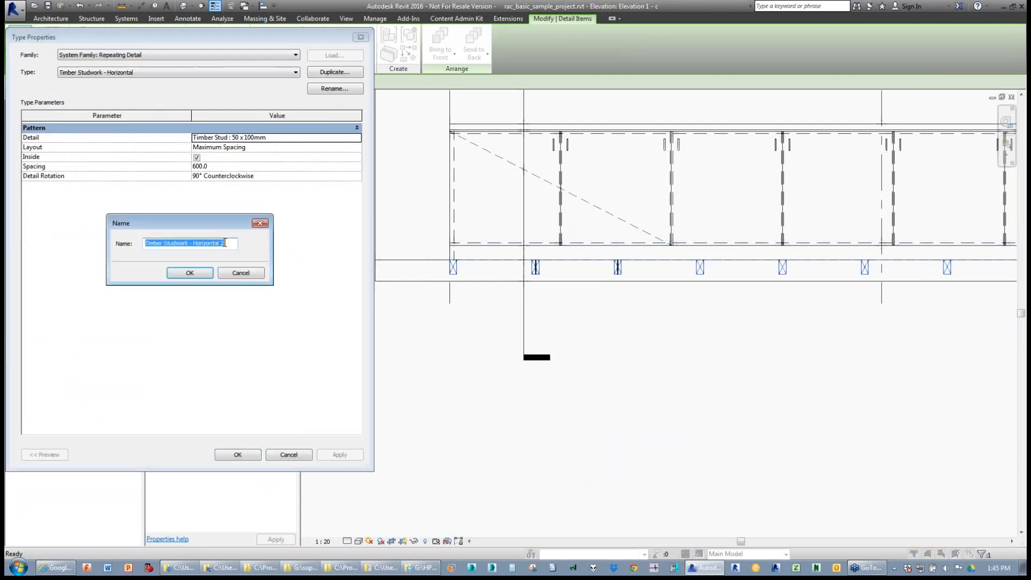
text(c'sunk screws @ 500cc's)
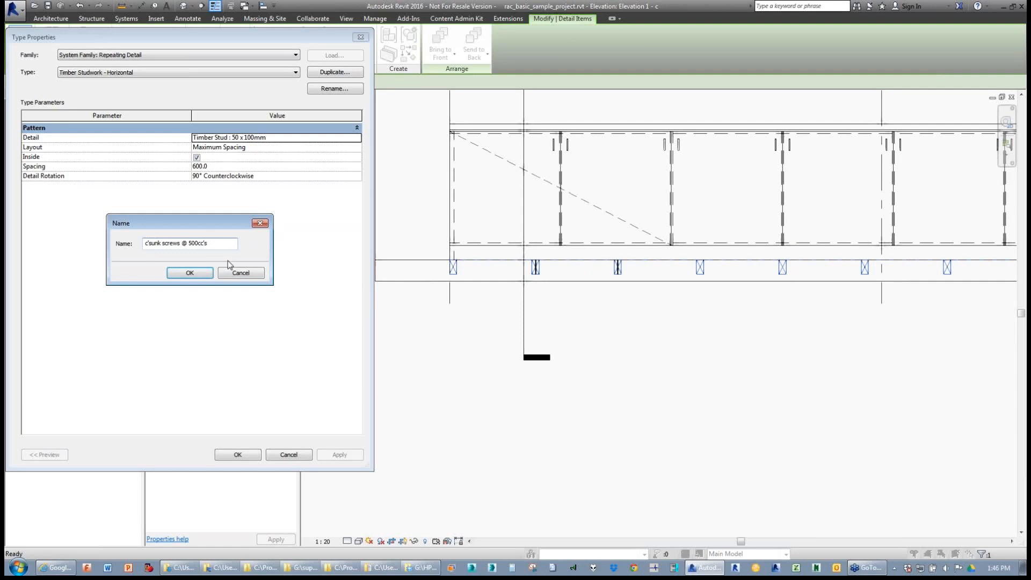
click(201, 272)
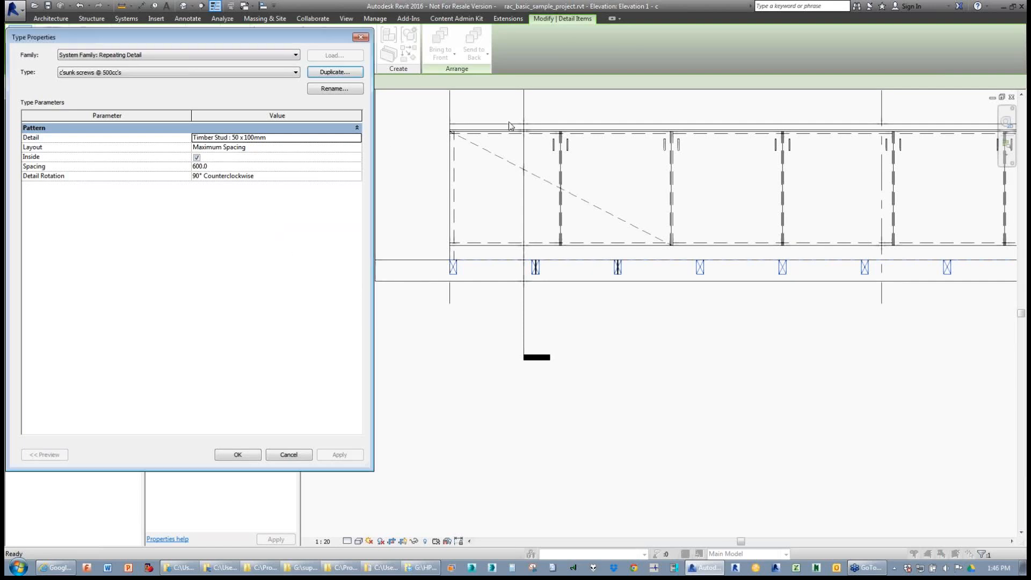
- Set the new type's detail to Screw - Countersunk (AUS) : 75mm Long with a spacing of 500 mm, and apply it to the repeating detail
click(361, 140)
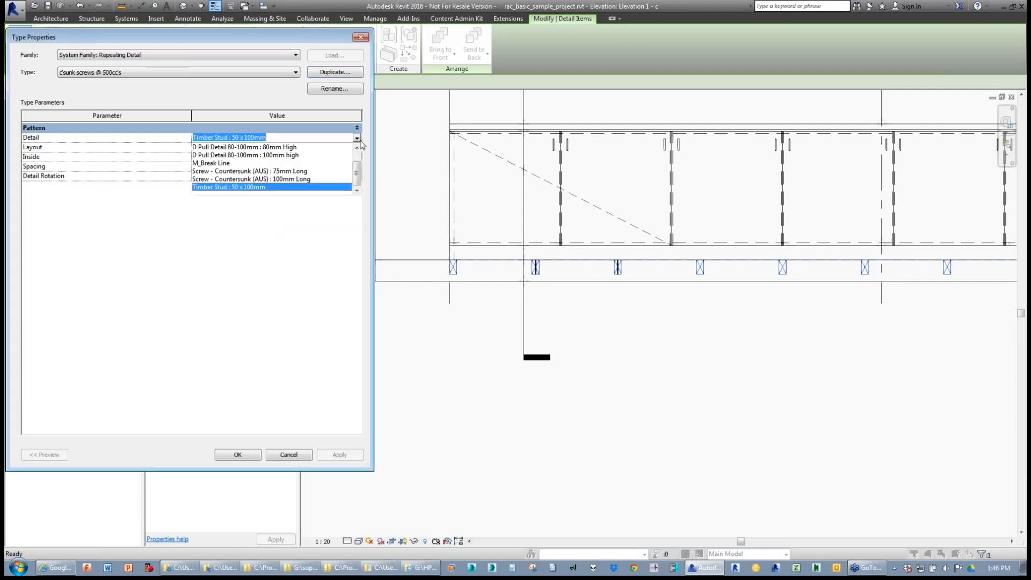
click(295, 172)
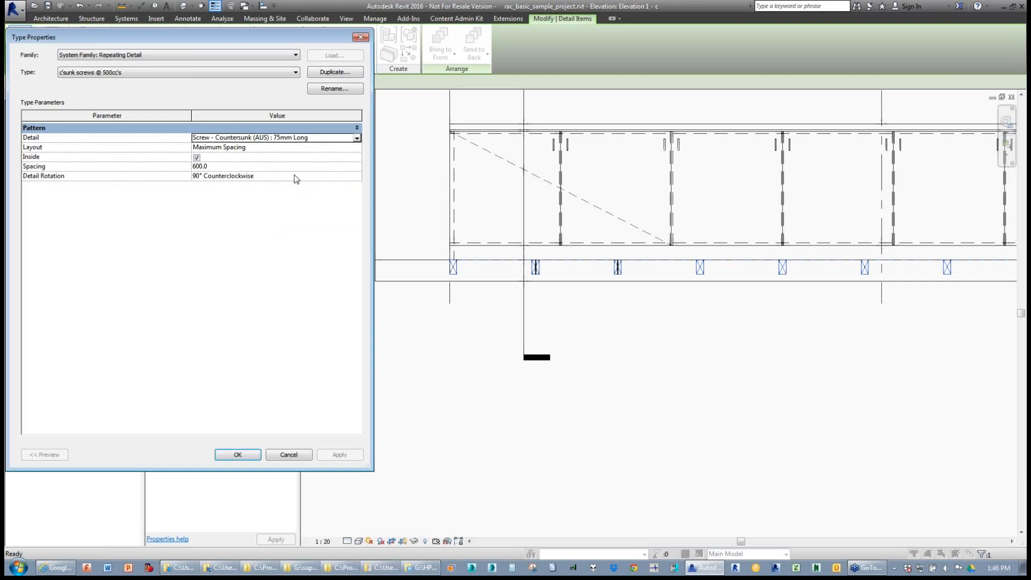
click(267, 166)
text(50)
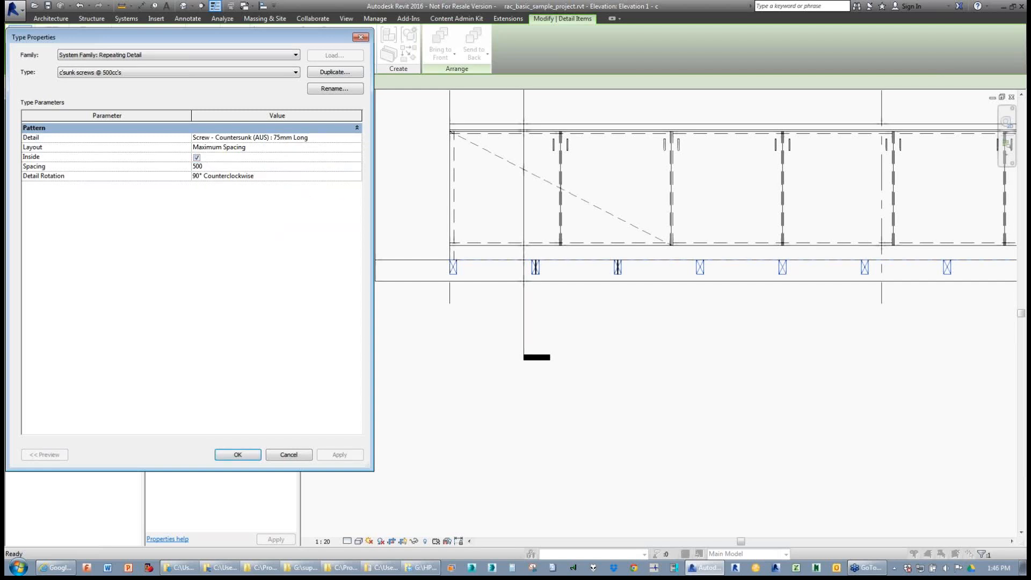
click(282, 177)
click(230, 455)
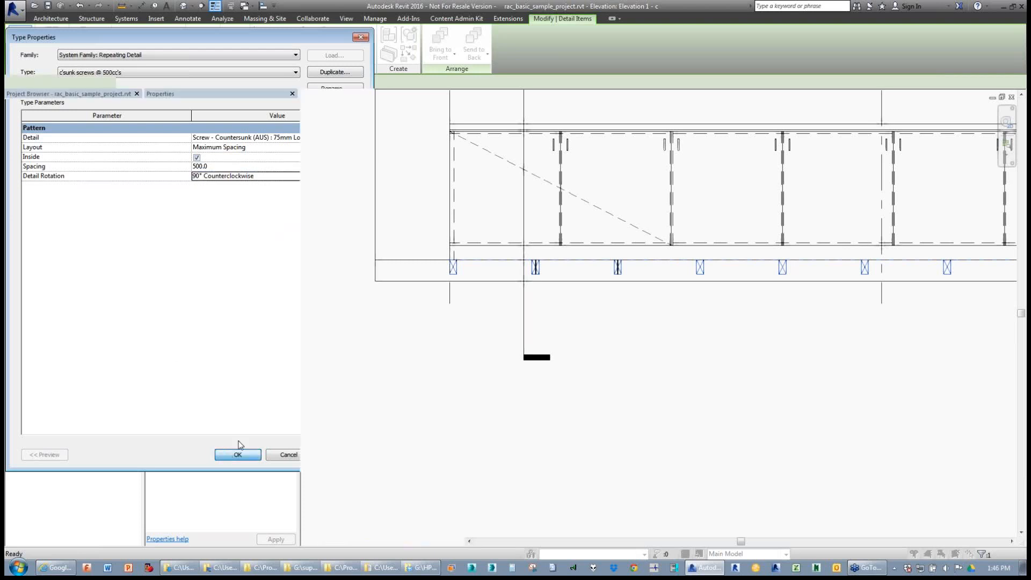
scroll(454, 265, up, 8)
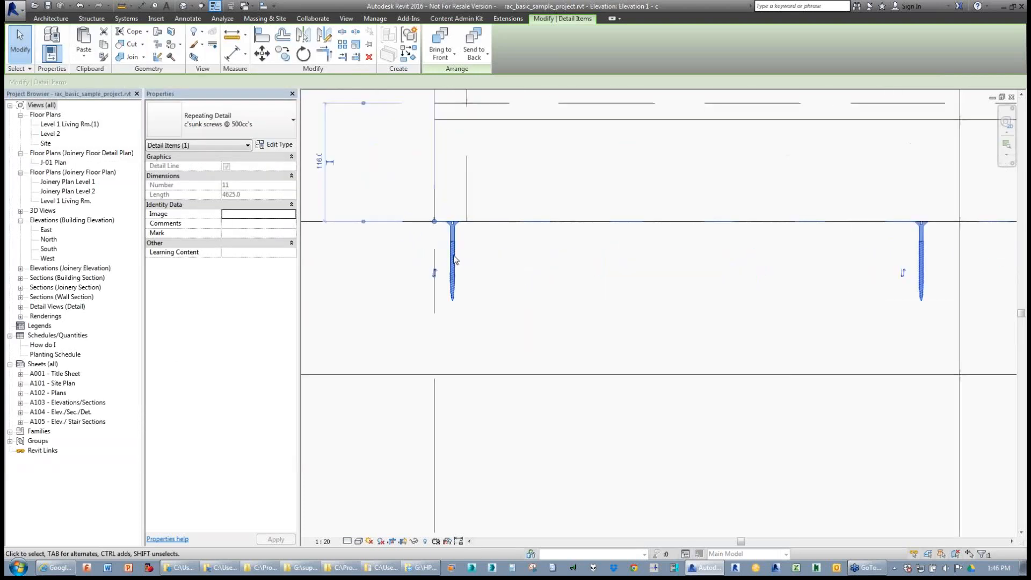
key(Escape)
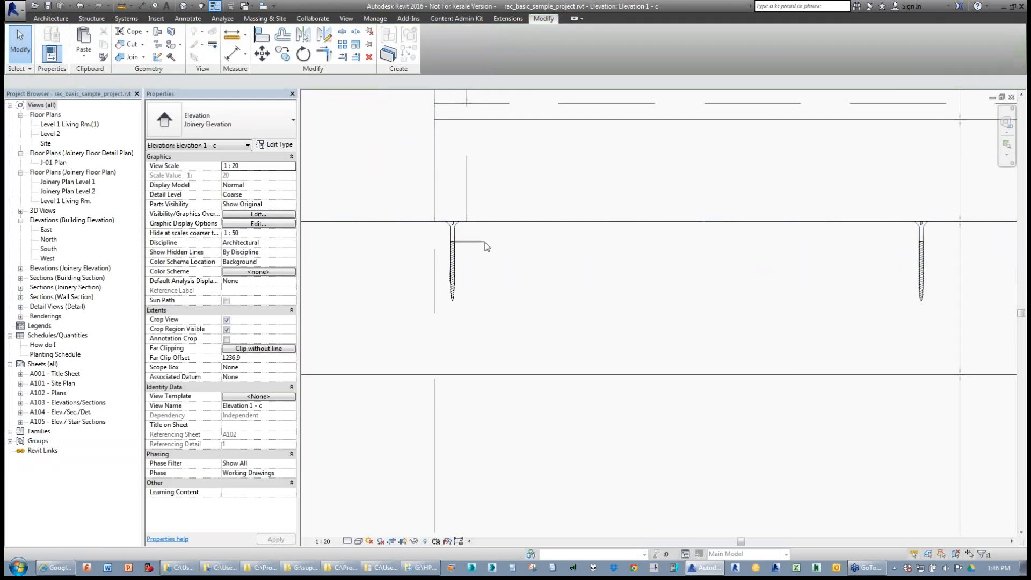
scroll(457, 245, down, 3)
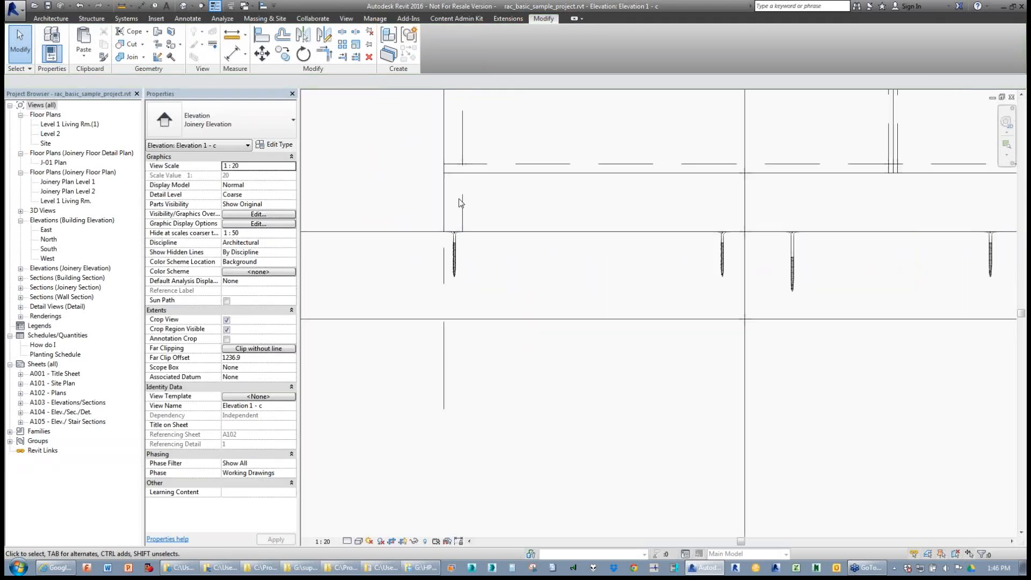
- Draw a rectangular filled region of about 0.27 m² over the upper end corner of the cabinets and finish the sketch
scroll(480, 245, down, 3)
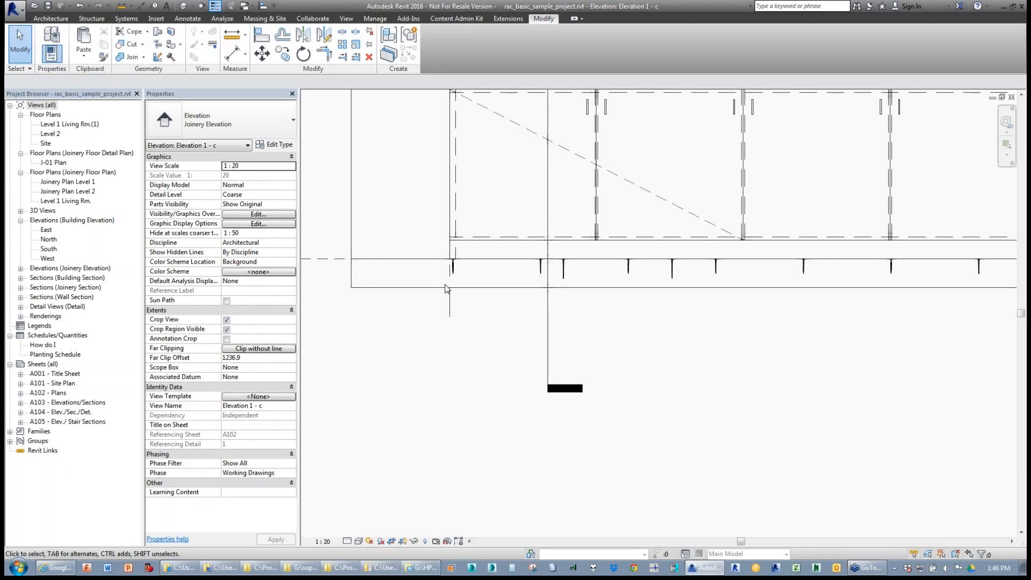
scroll(445, 293, down, 4)
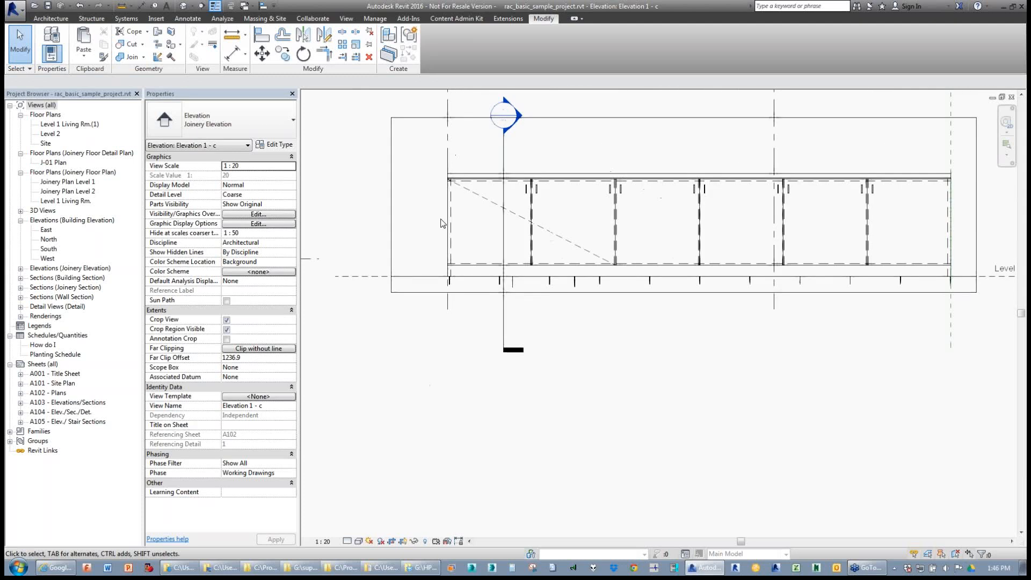
scroll(414, 216, up, 7)
middle_drag(401, 134, 408, 267)
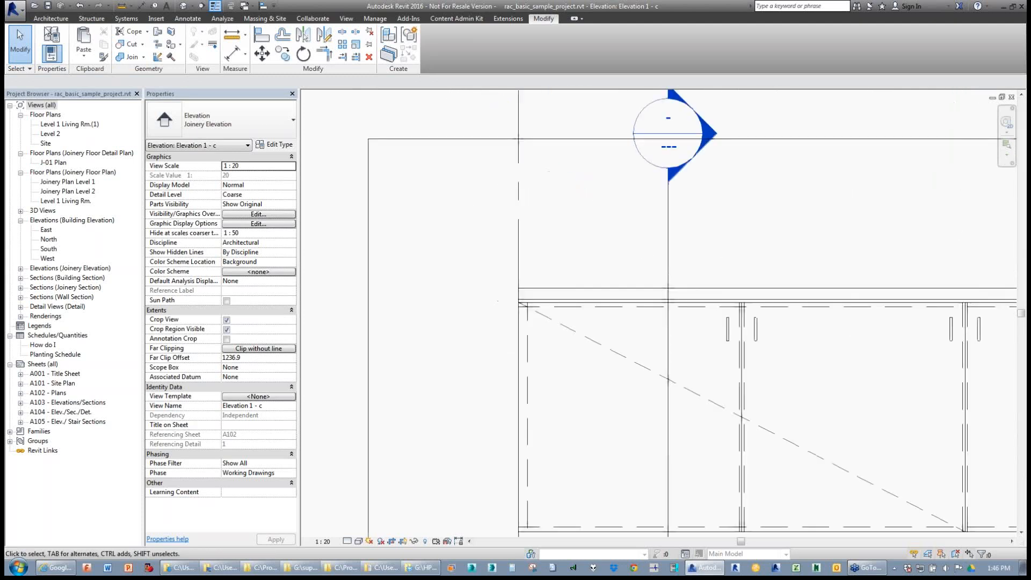
click(188, 18)
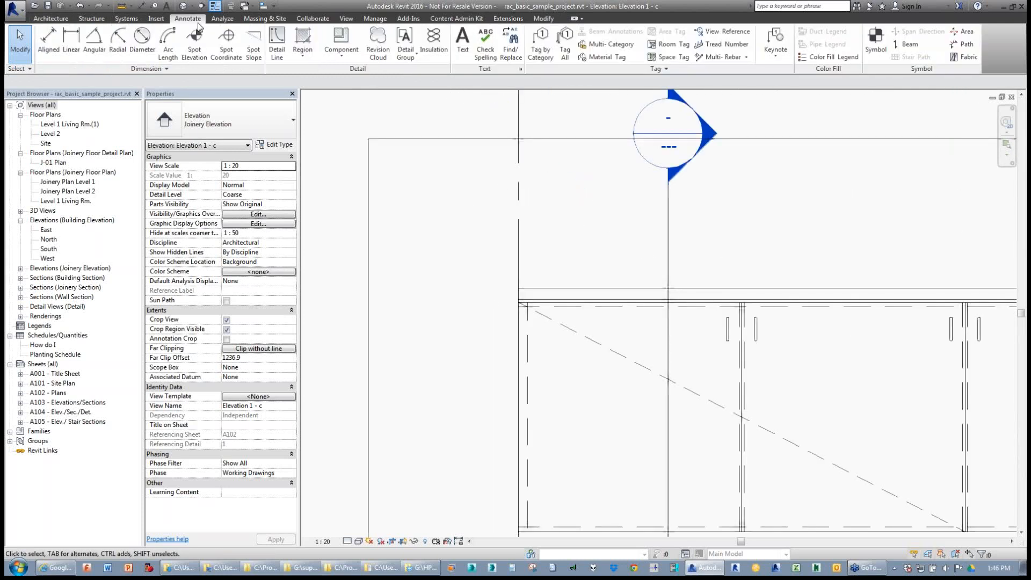
click(302, 53)
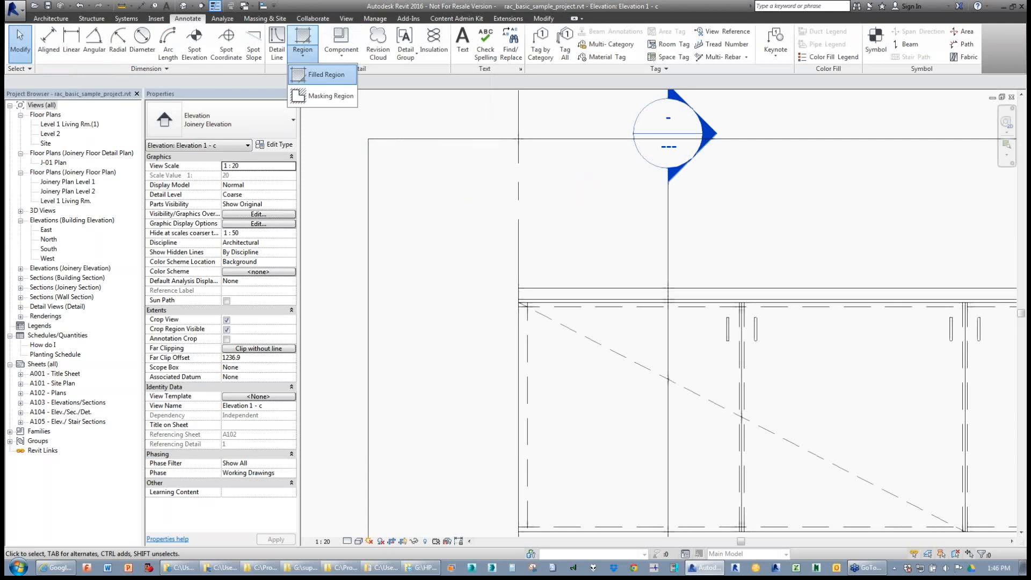
click(307, 81)
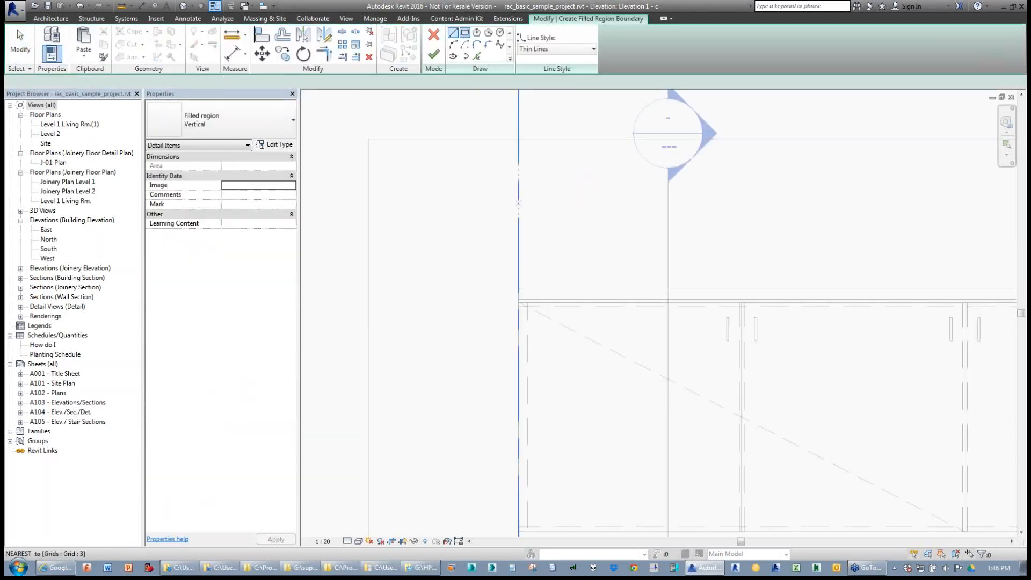
click(465, 32)
click(568, 260)
click(428, 422)
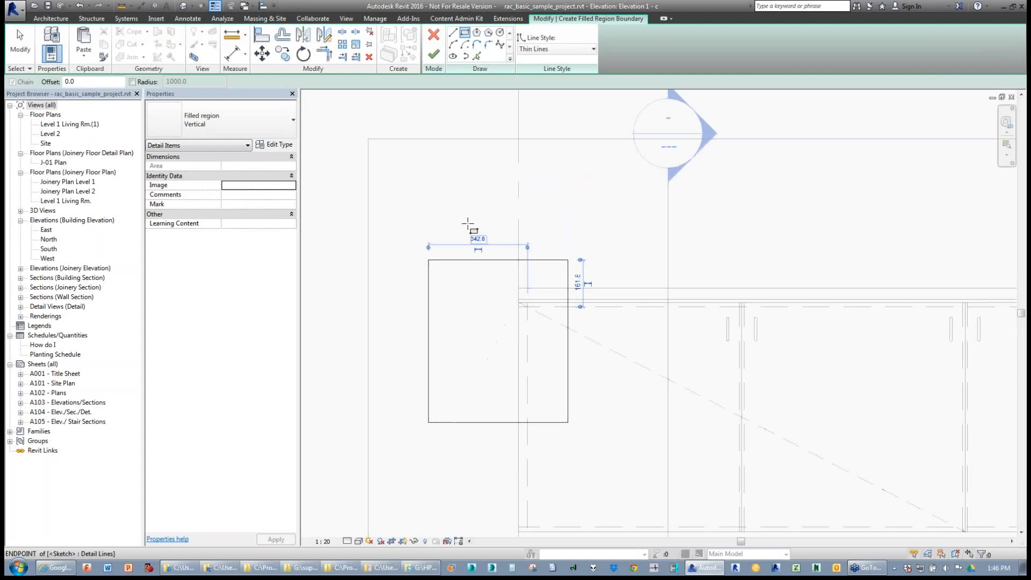
click(434, 53)
click(416, 210)
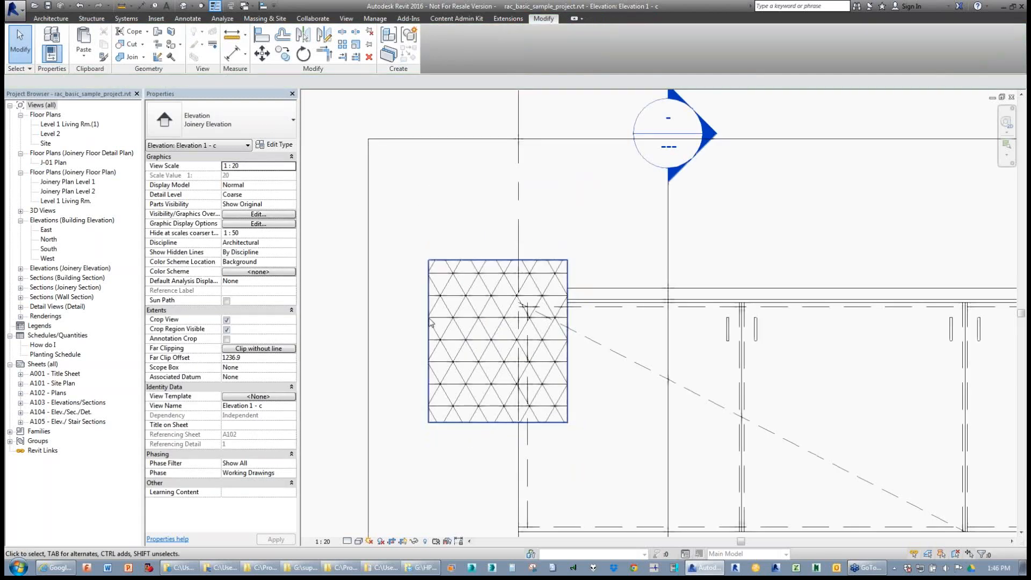
- Set the filled region type's background to Transparent and apply the change
scroll(473, 374, up, 3)
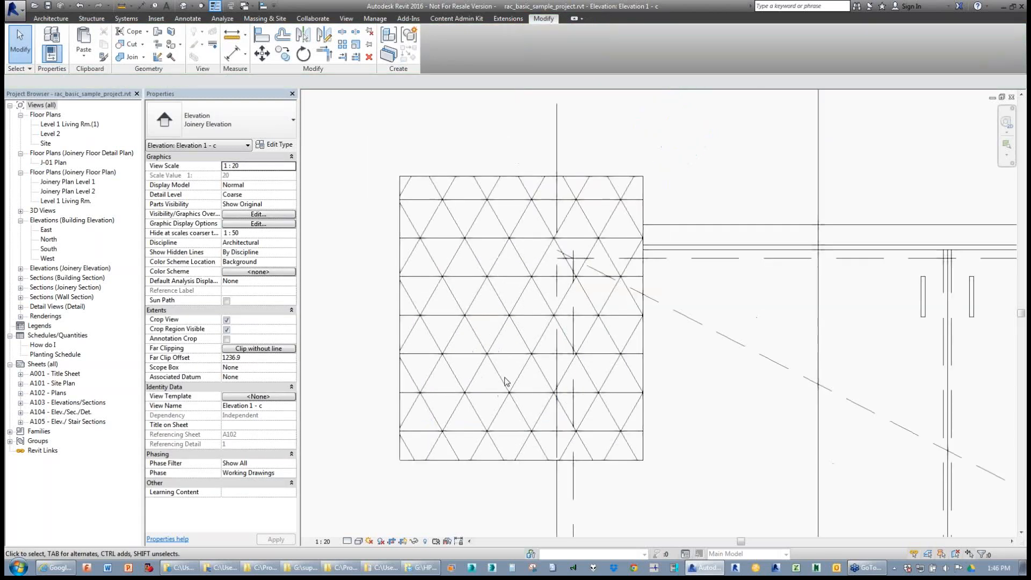
click(559, 482)
click(494, 489)
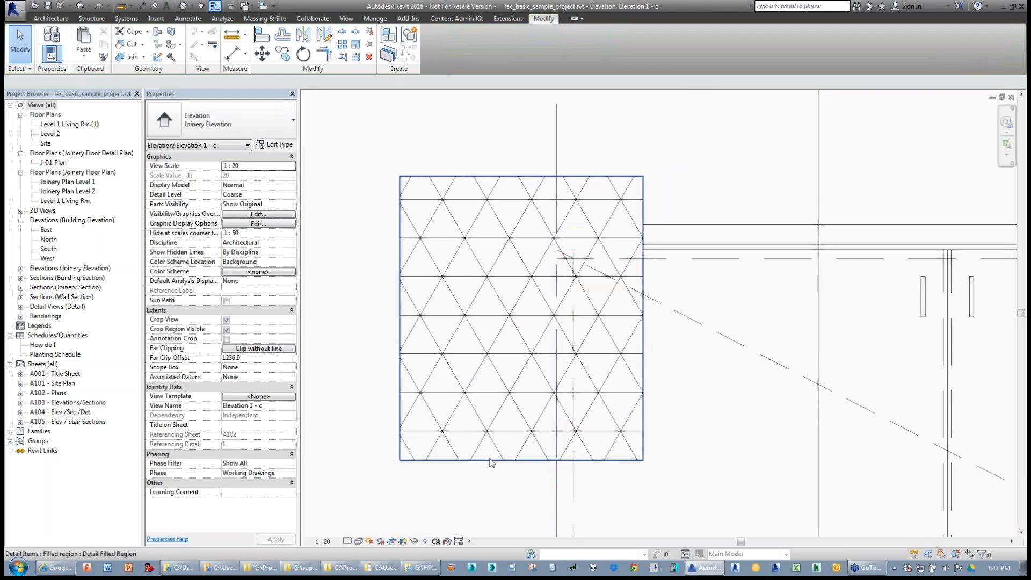
click(491, 460)
click(266, 150)
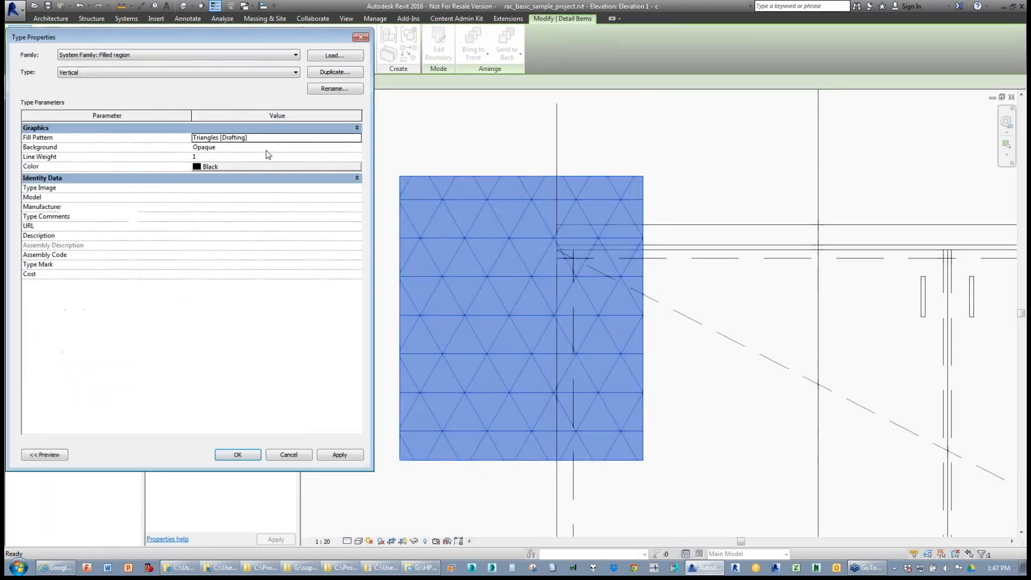
click(238, 150)
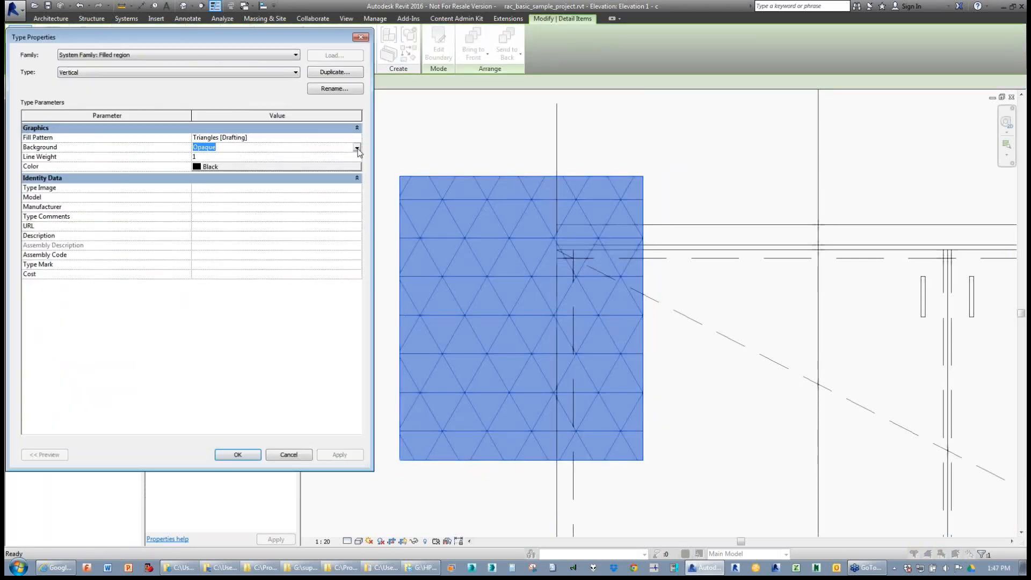
click(357, 148)
click(204, 164)
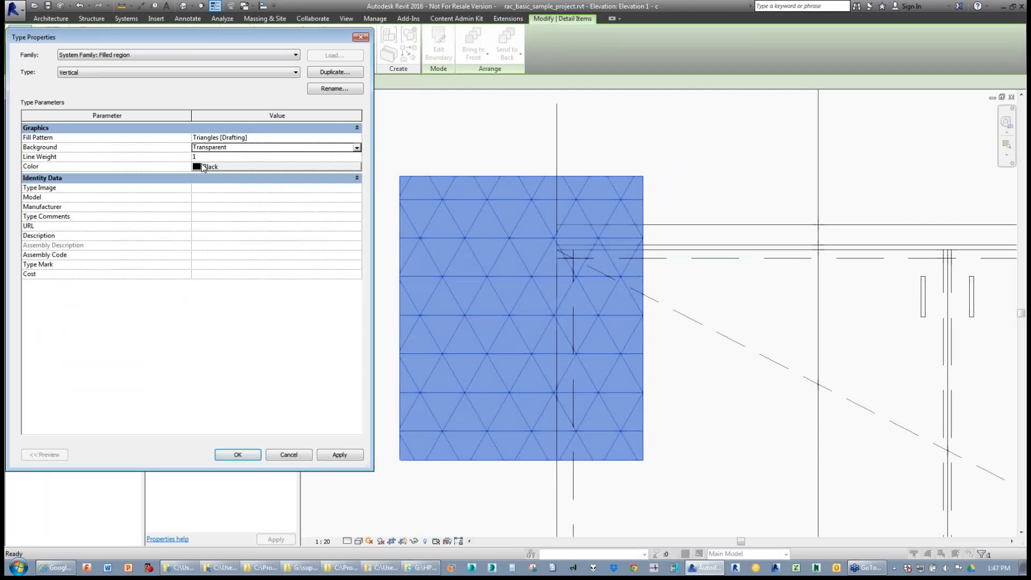
click(238, 455)
click(369, 240)
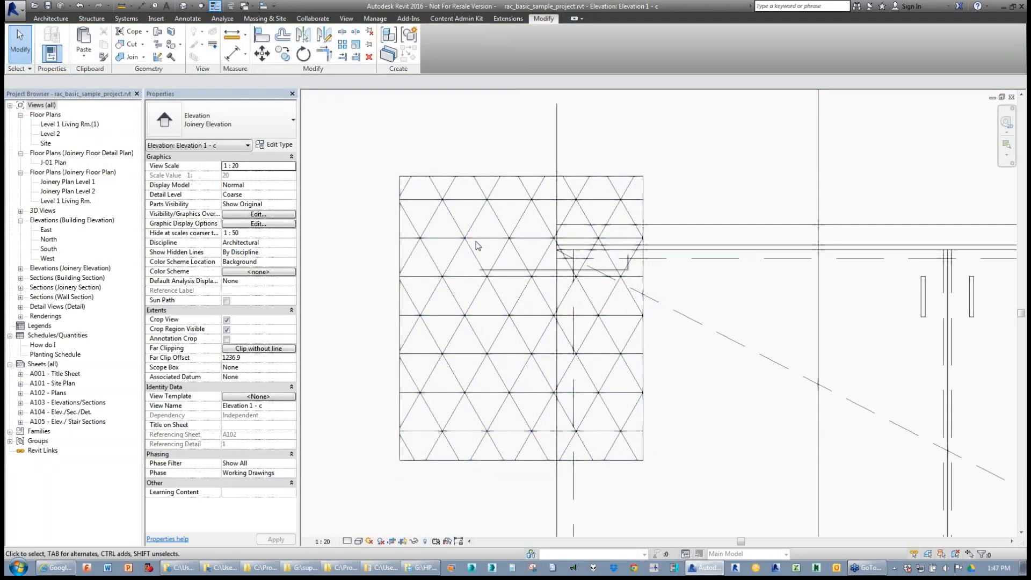
- Move the filled region clear of the cabinets, with its outer edge about 505 mm from the cabinet end
scroll(475, 240, down, 2)
click(484, 199)
drag(484, 200, 501, 262)
scroll(528, 189, down, 3)
scroll(499, 261, up, 2)
click(490, 273)
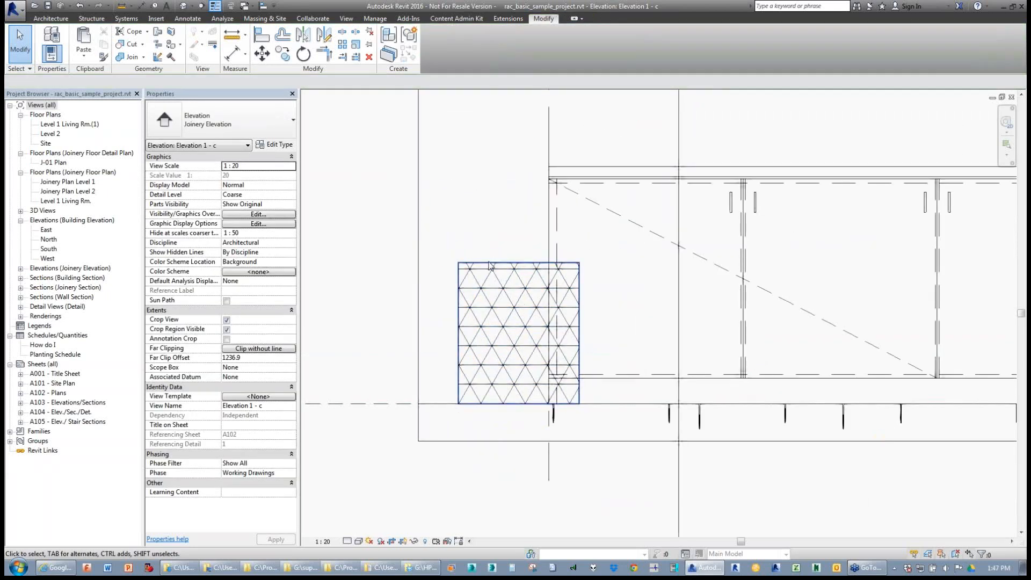
click(489, 264)
mouse_move(489, 265)
mouse_down()
mouse_move(468, 136)
mouse_move(442, 159)
mouse_up()
scroll(465, 136, up, 2)
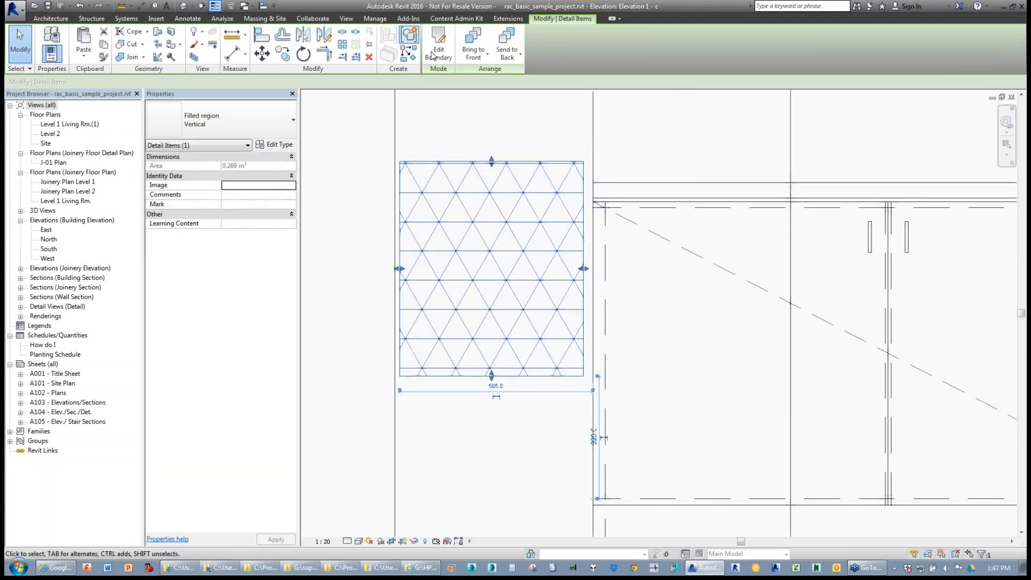
- Change all four boundary lines of the filled region to the <Invisible lines> style and finish the boundary edit
click(429, 57)
click(339, 118)
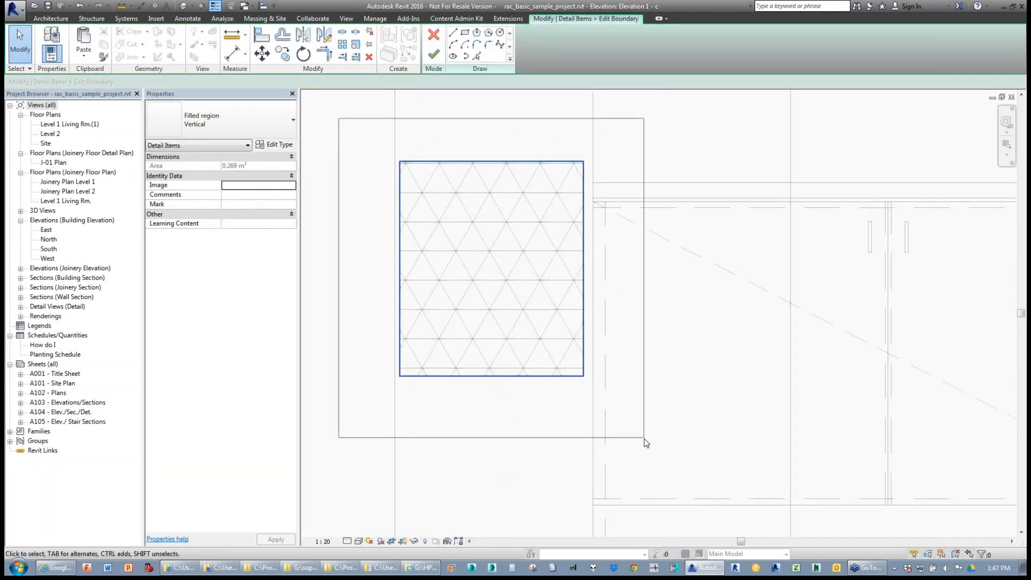
drag(645, 442, 644, 438)
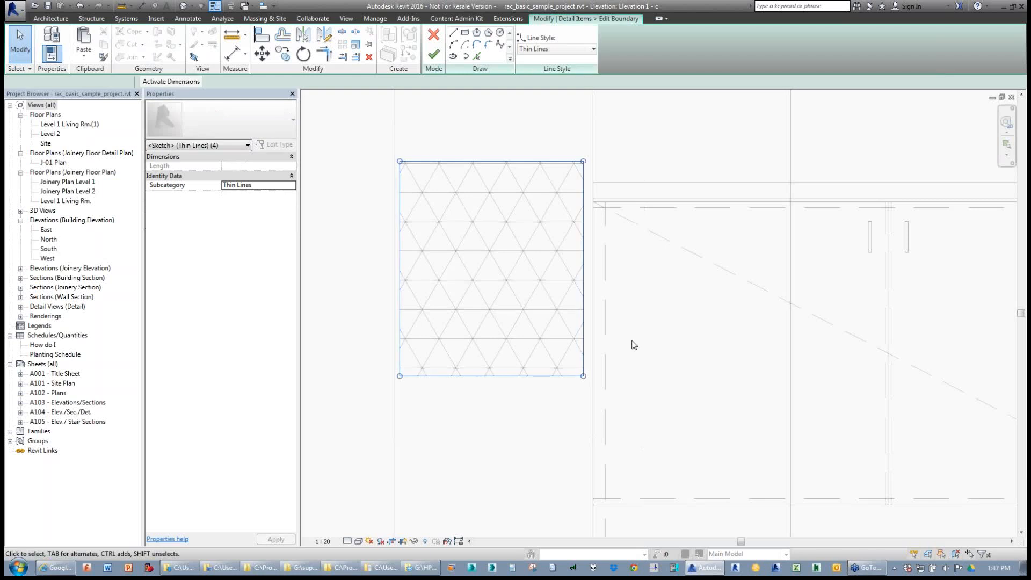
click(556, 49)
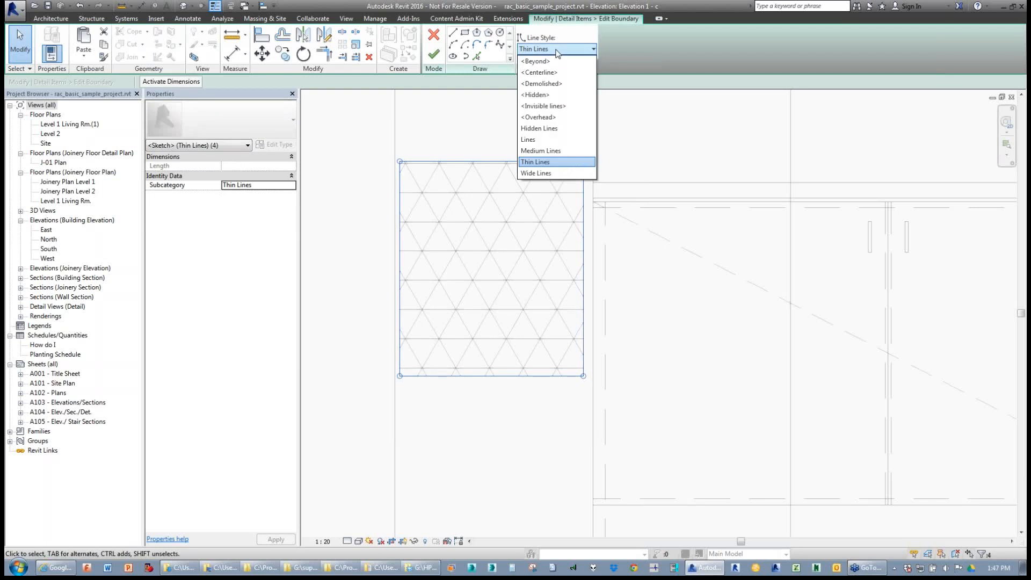
click(548, 106)
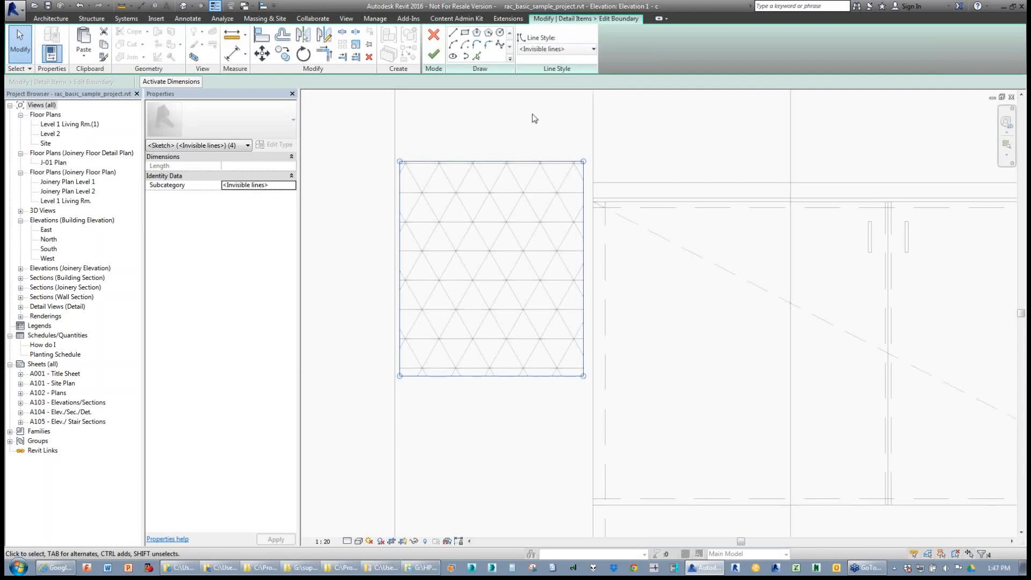
click(434, 54)
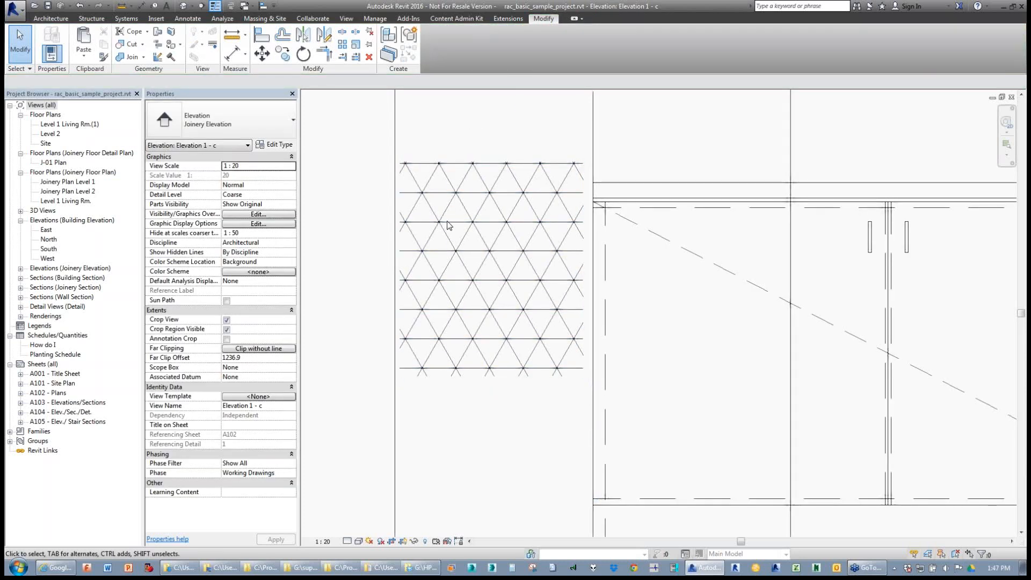
- Move the filled region over the cabinet end and stretch its outer edge to about 420 mm beyond that end
click(449, 379)
drag(448, 379, 545, 447)
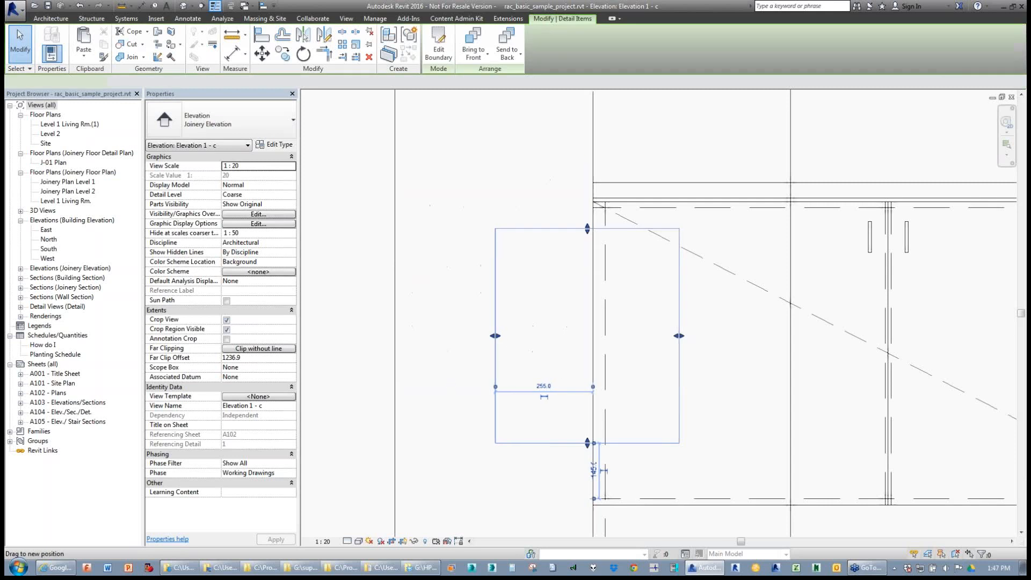
click(450, 282)
scroll(450, 281, down, 2)
click(488, 326)
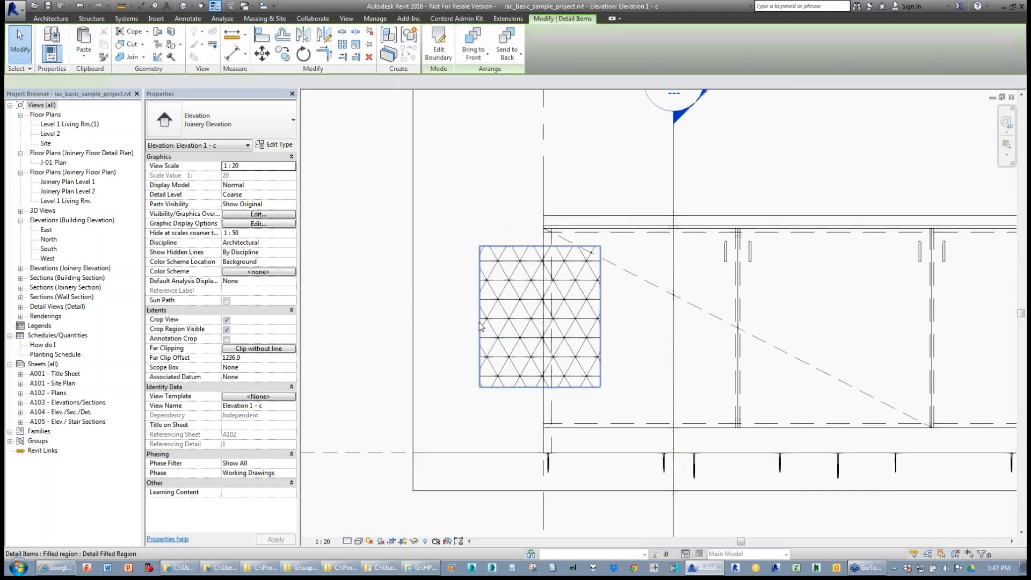
drag(479, 323, 438, 322)
click(445, 168)
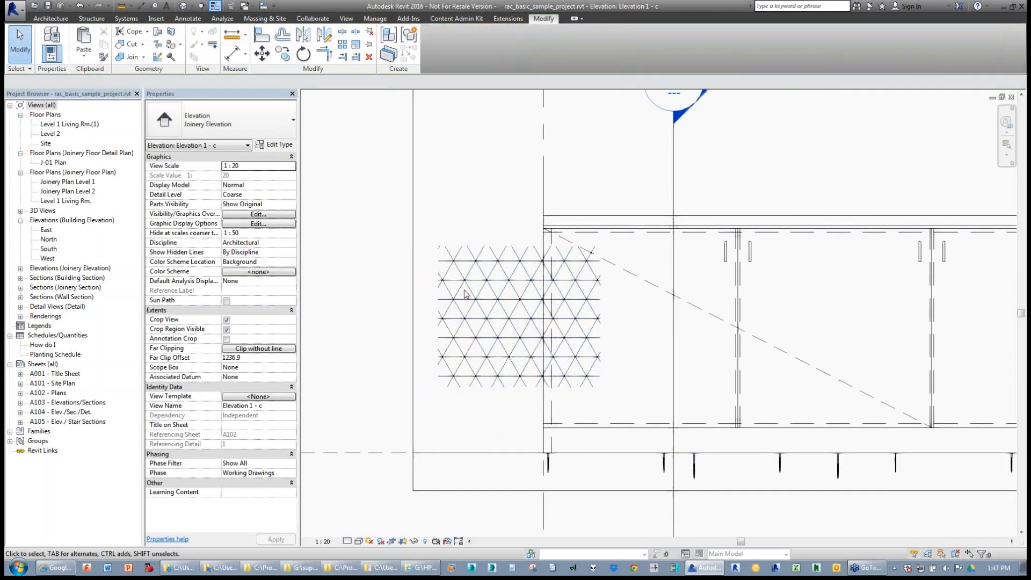
- Draw a rectangular masking region of about 0.24 m² over the cabinets' upper end corner, overlapping the top of the hatch
click(438, 292)
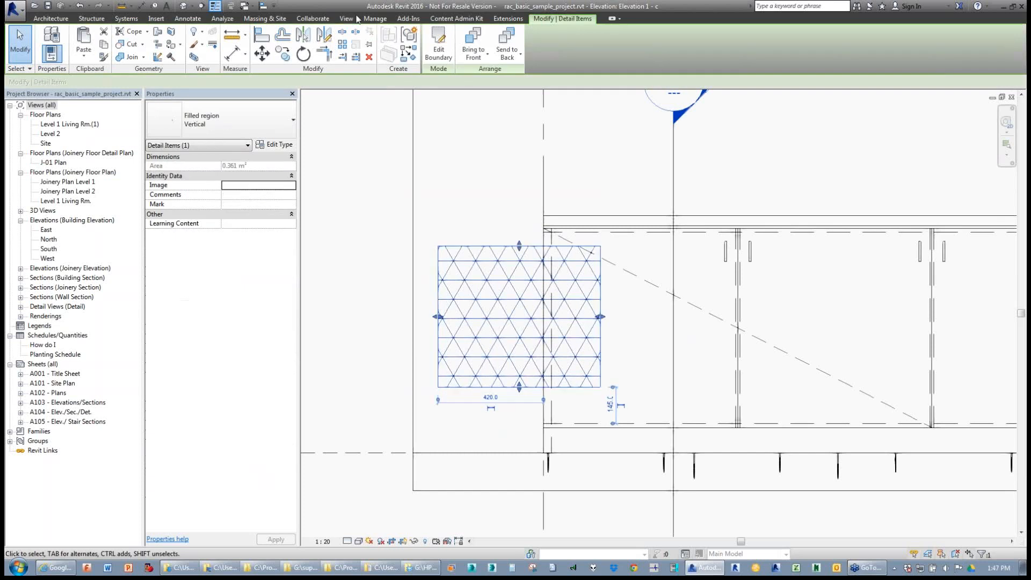
click(187, 18)
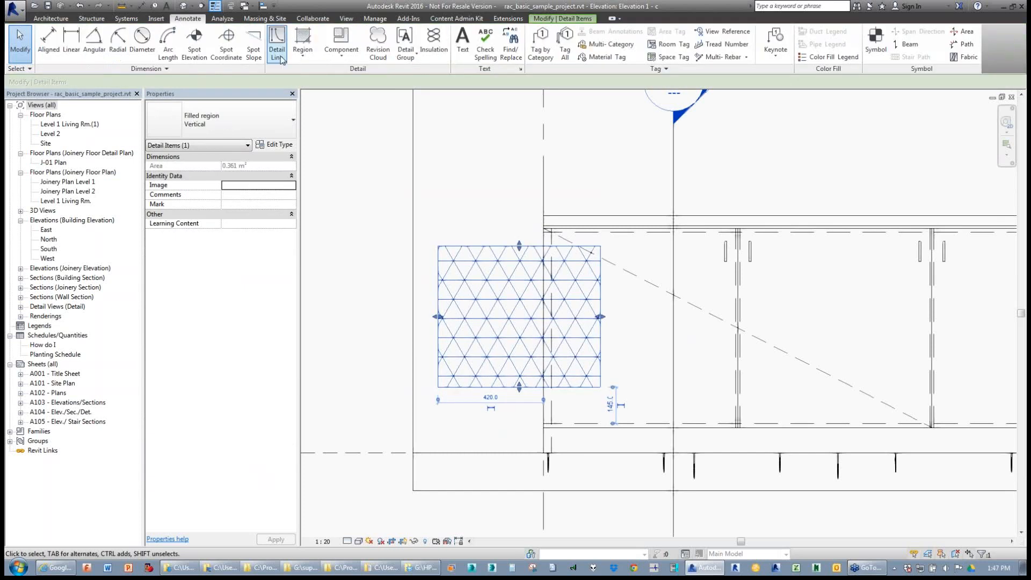
click(341, 54)
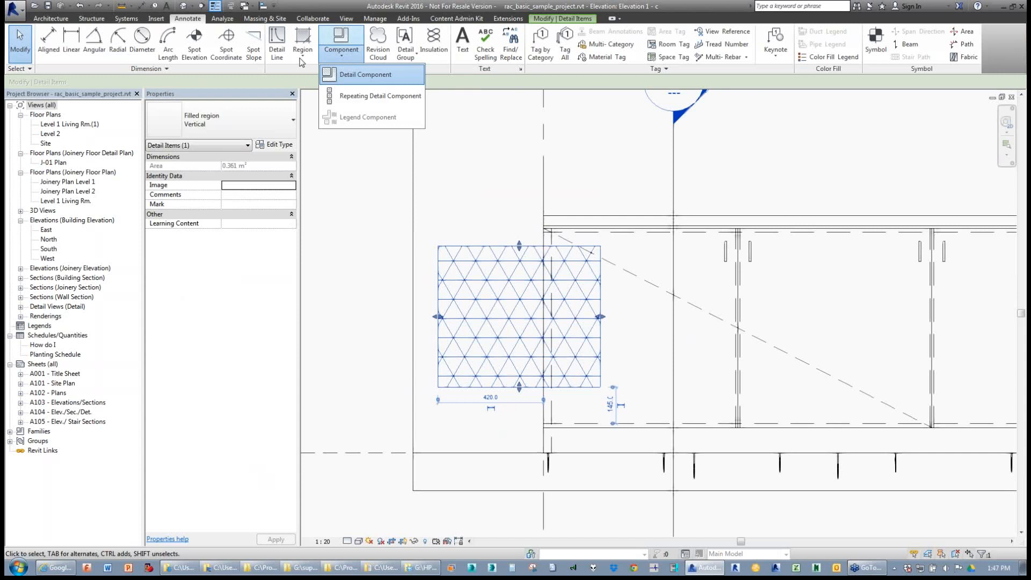
click(302, 61)
click(307, 99)
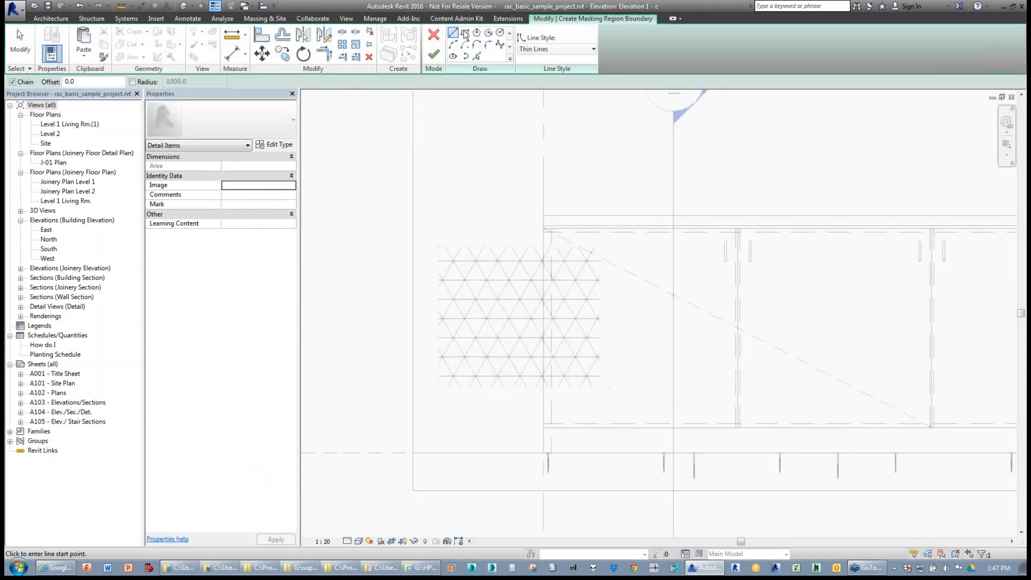
click(465, 36)
click(620, 147)
click(484, 259)
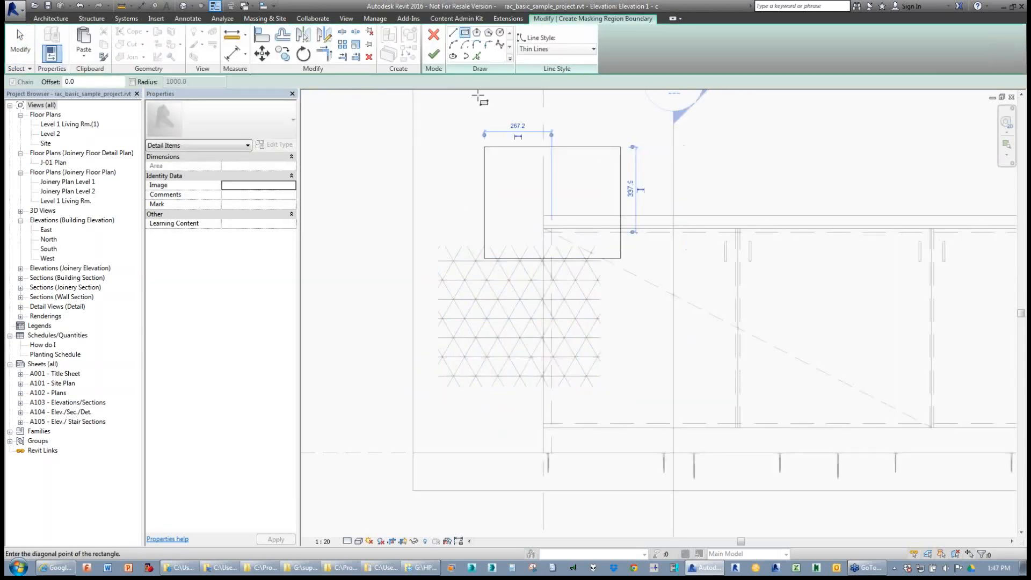
click(434, 54)
scroll(523, 132, up, 3)
key(Escape)
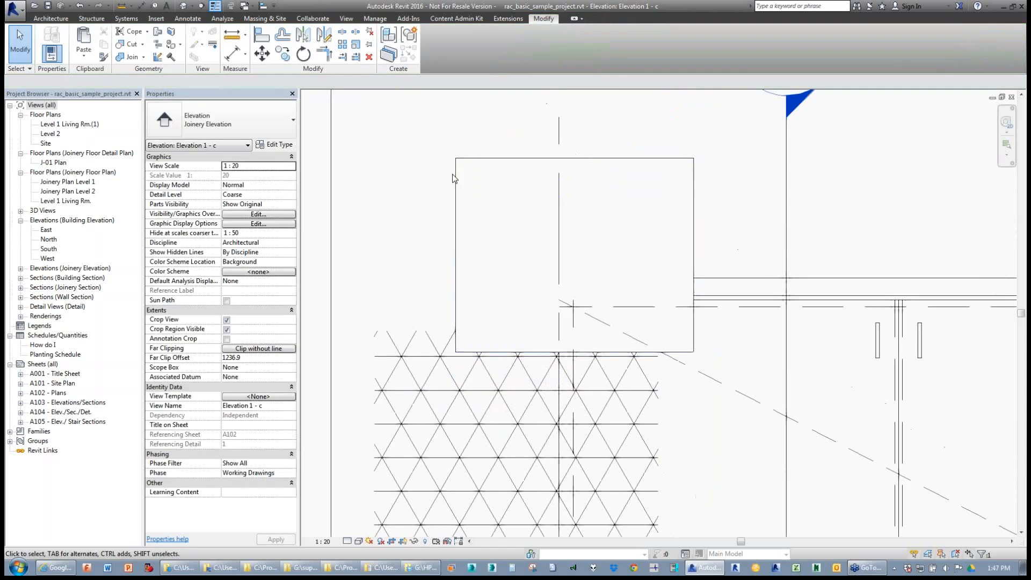
- Change all four boundary lines of the masking region to <Invisible lines> and finish the boundary edit
click(456, 184)
scroll(455, 181, down, 2)
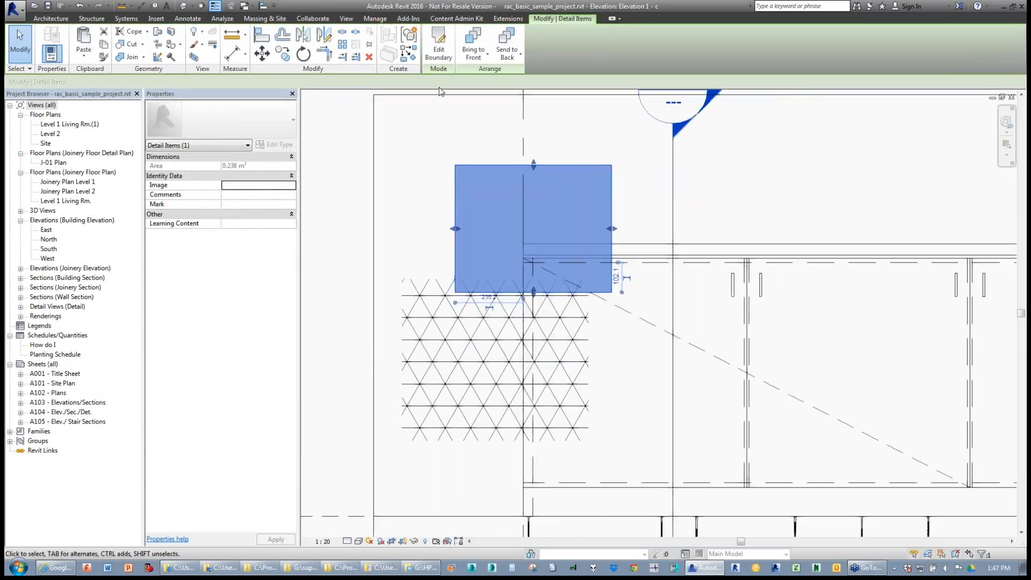
click(435, 45)
drag(396, 111, 701, 427)
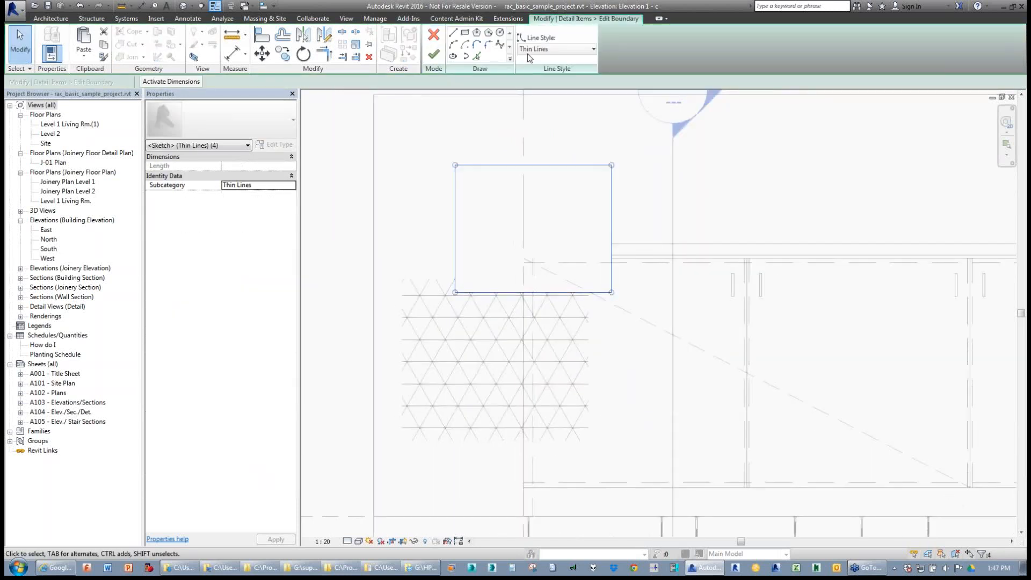
click(529, 52)
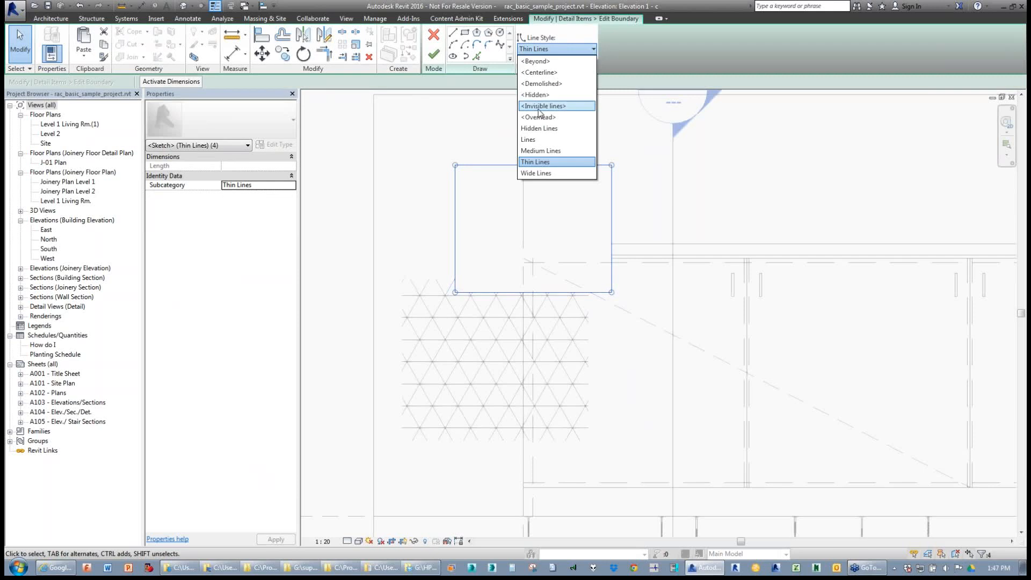
click(457, 101)
click(433, 53)
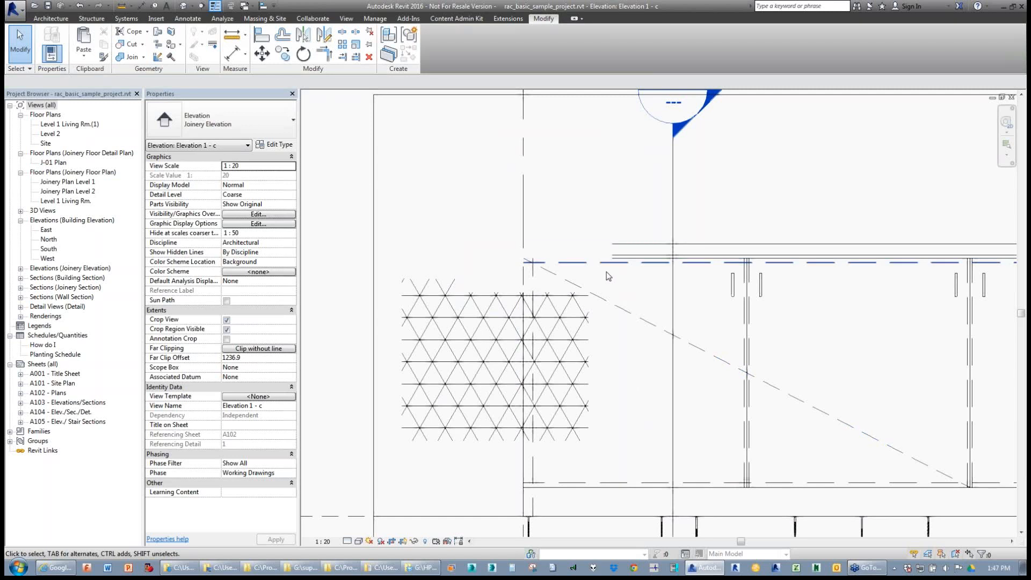
- Move the masking region off the hatch onto the first pair of door handles, about 420 mm above the cabinet base line
click(520, 305)
drag(673, 296, 807, 343)
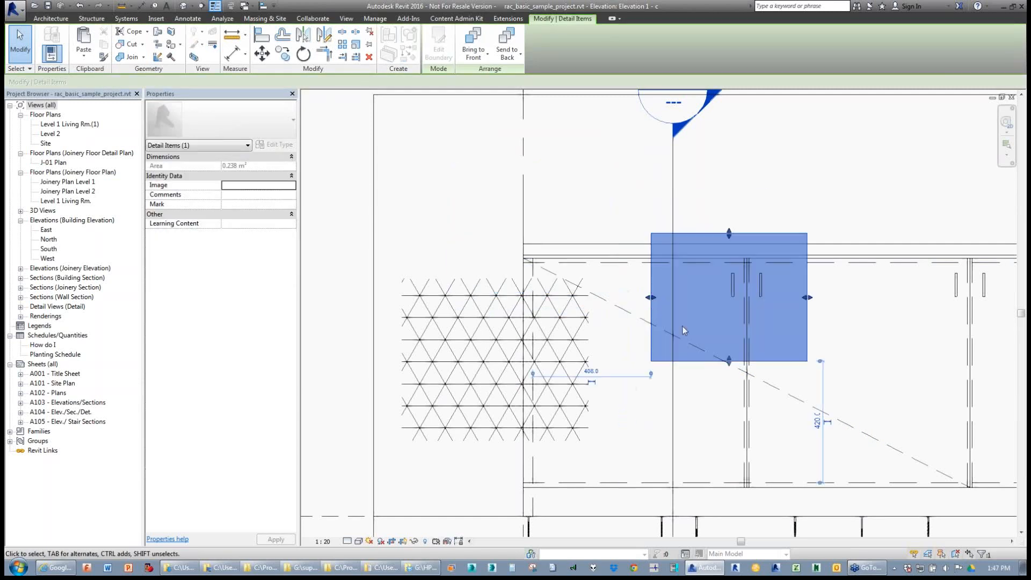
- Stretch the masking region's edge across the cabinet end so it covers most of the hatch's upper part
drag(652, 298, 434, 298)
click(412, 165)
scroll(412, 166, down, 2)
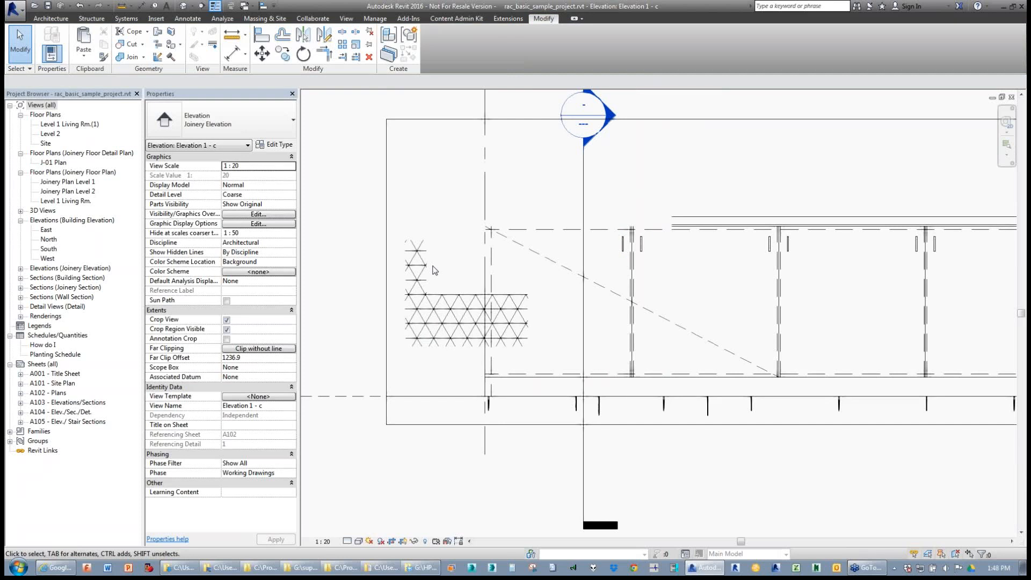
- Browse the project's sheets and open sheet A102 - Plans
double_click(64, 374)
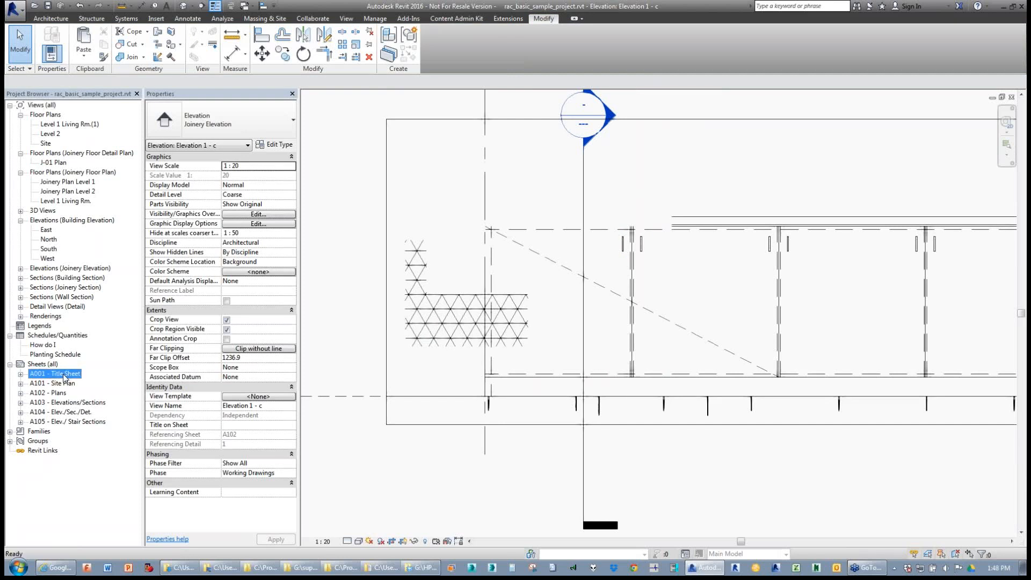
double_click(67, 421)
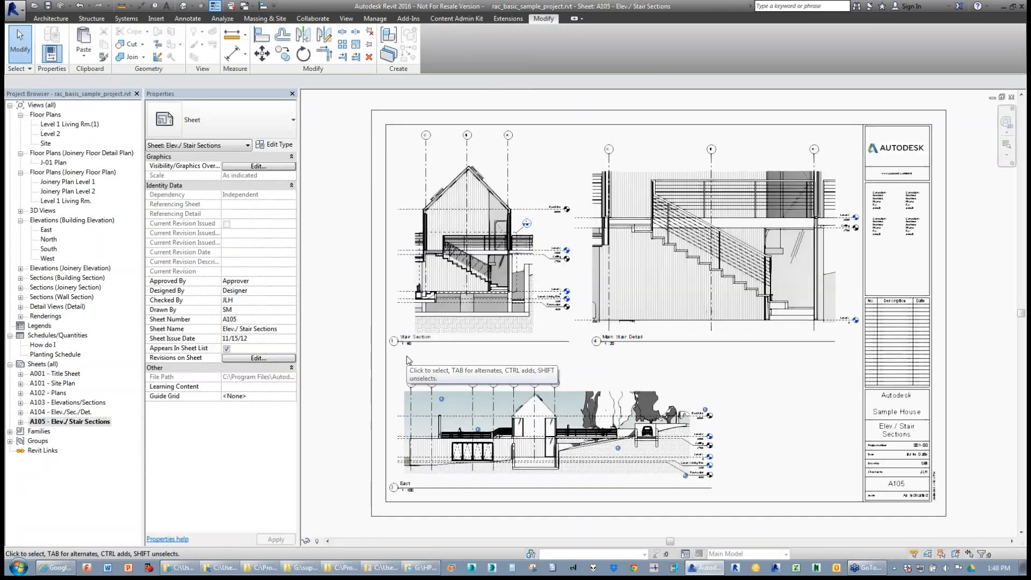
double_click(58, 412)
double_click(53, 393)
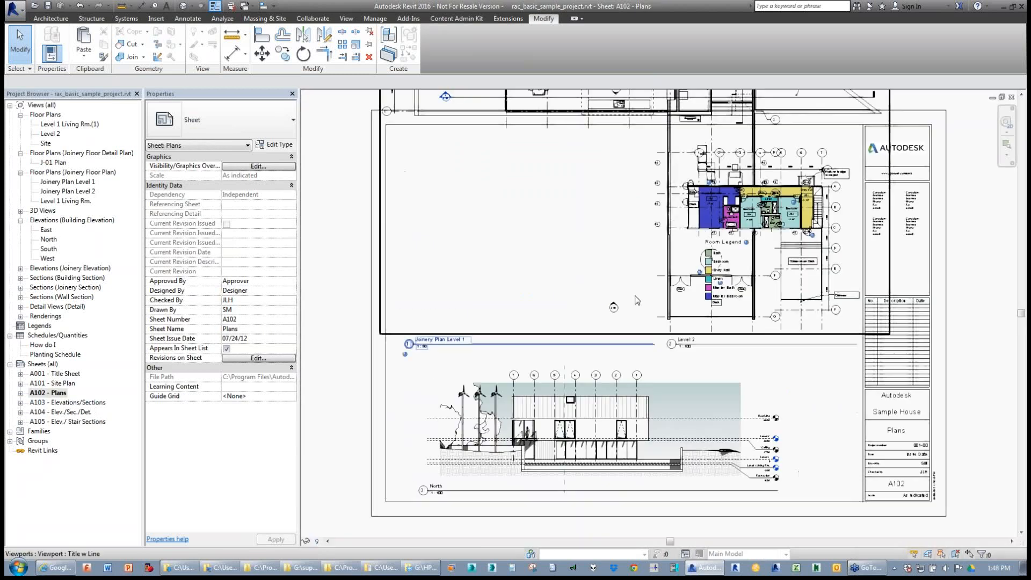
- Move the Joinery Plan Level 1 viewport off the sheet and delete the Level 2 and North viewports
drag(619, 209, 414, 258)
scroll(522, 284, up, 2)
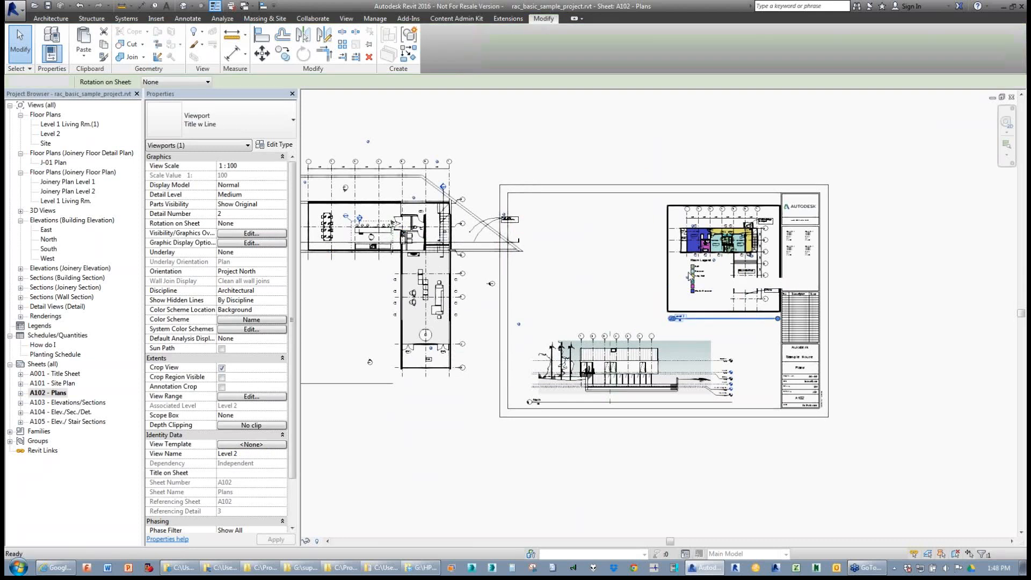
key(Delete)
click(618, 370)
key(Delete)
- Move the Joinery Plan Level 1 viewport back onto the A102 sheet, beside the title block
click(437, 291)
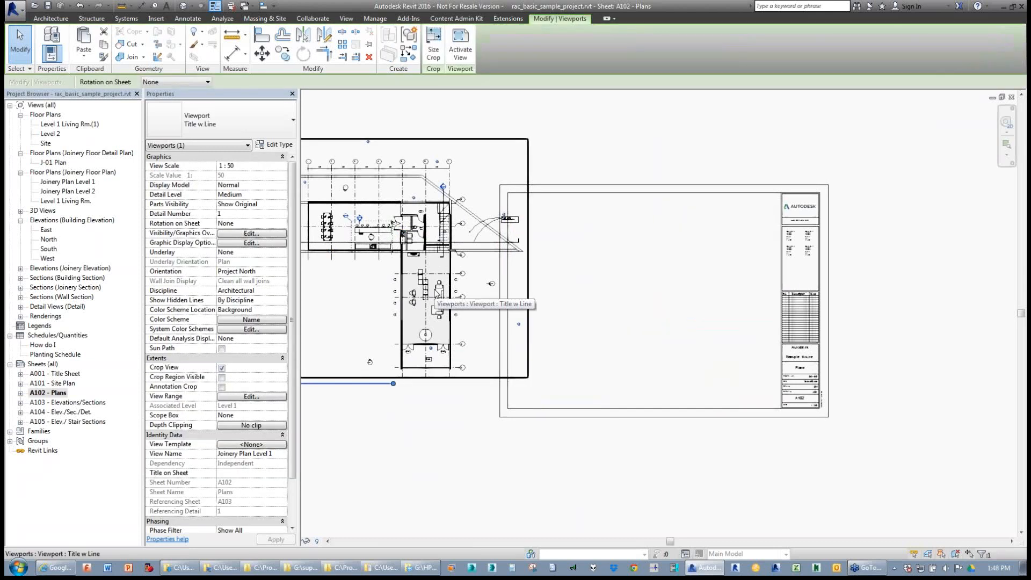
scroll(437, 291, down, 2)
middle_drag(413, 280, 549, 277)
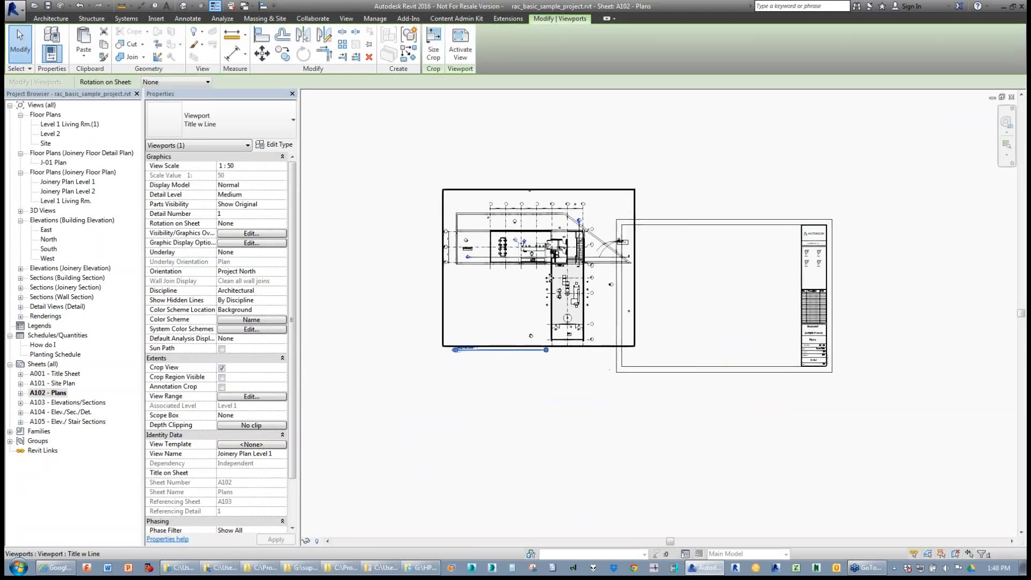
click(427, 199)
click(525, 223)
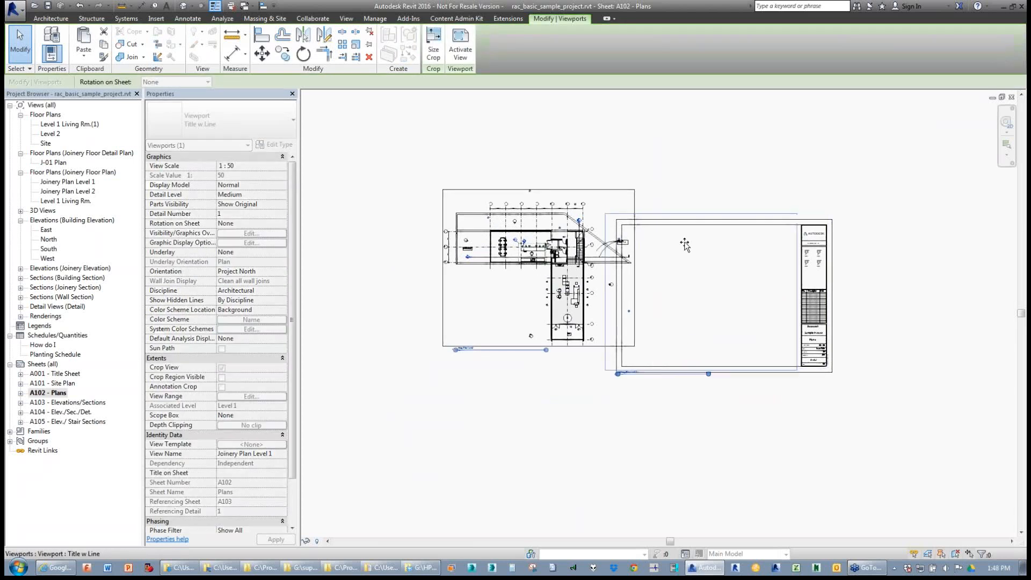
scroll(698, 285, up, 3)
drag(650, 284, 627, 254)
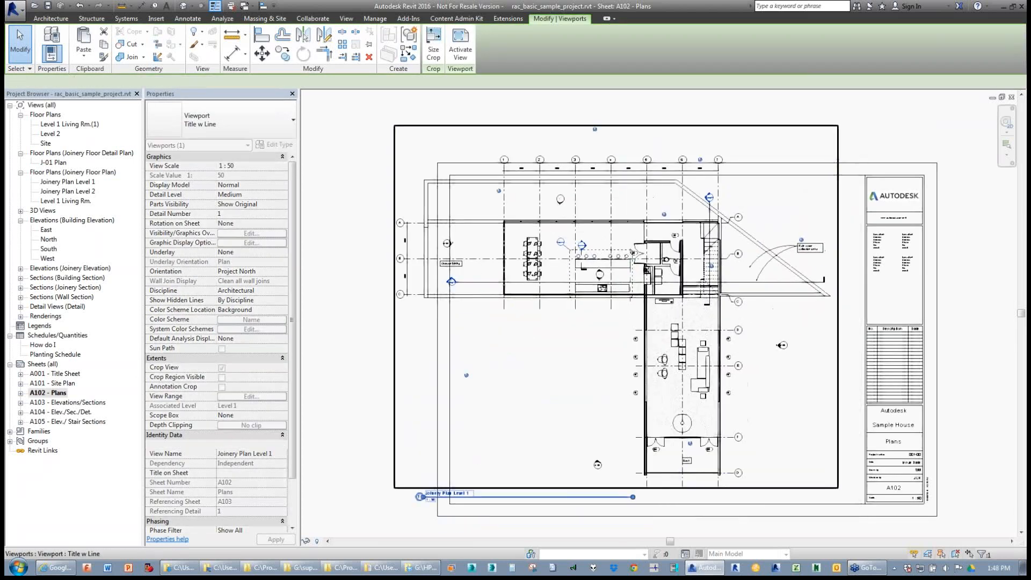
- Activate the Joinery Plan Level 1 view on the sheet and show its crop region
click(434, 43)
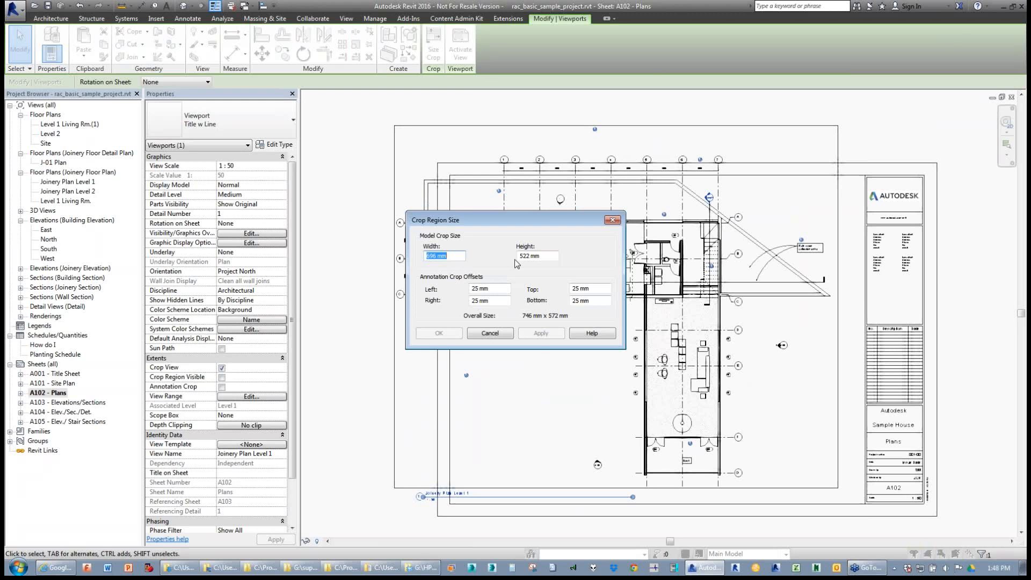
click(486, 336)
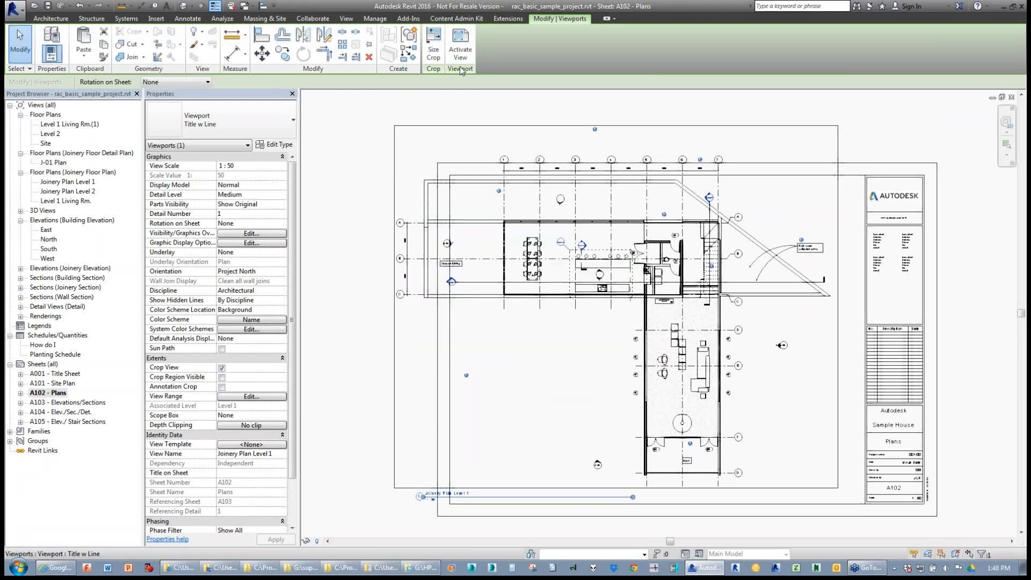
click(461, 54)
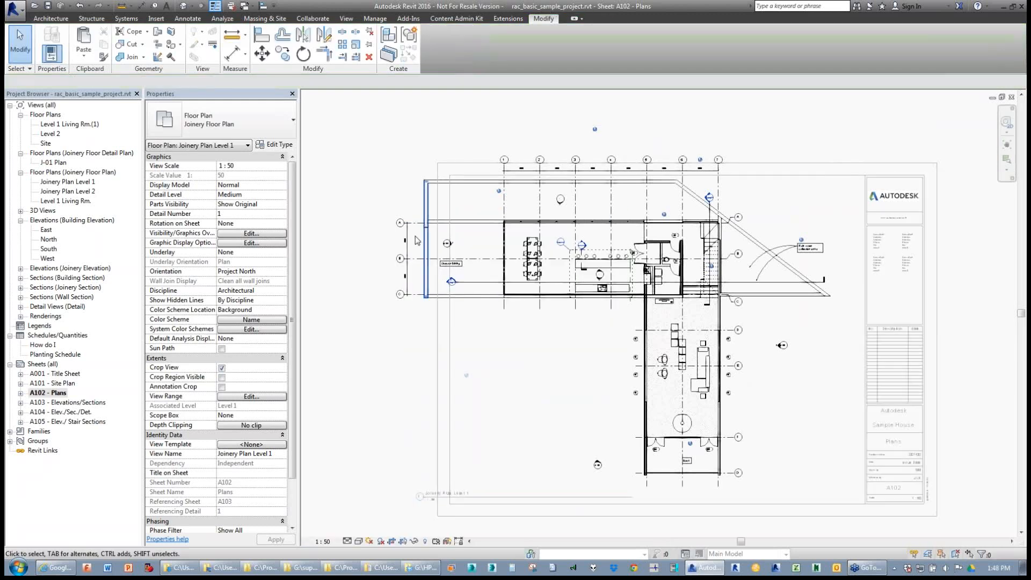
click(402, 541)
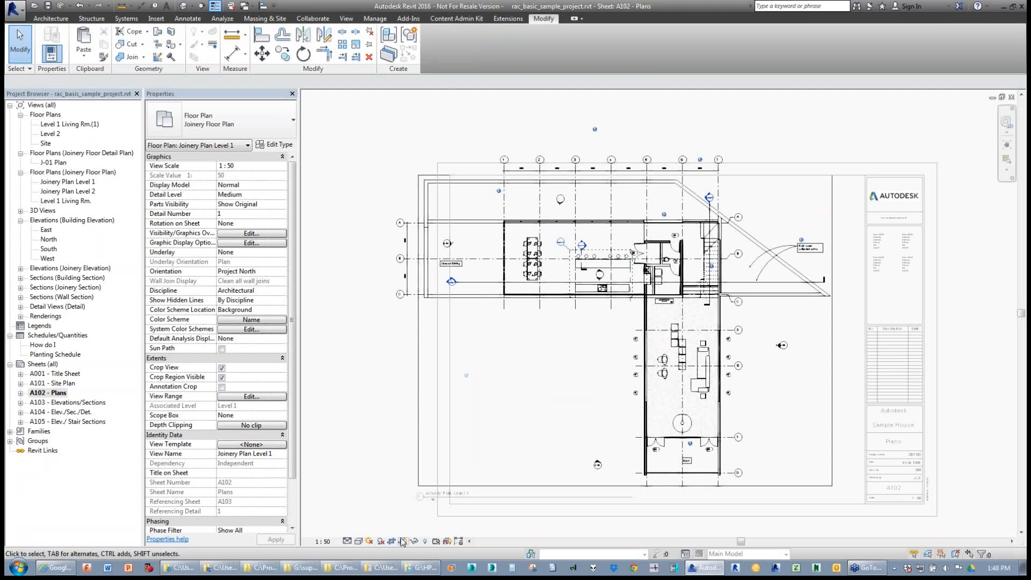
- Pull the crop region's side edges in close to the building, raise its upper edge above the grid bubbles, and deactivate the view
click(418, 316)
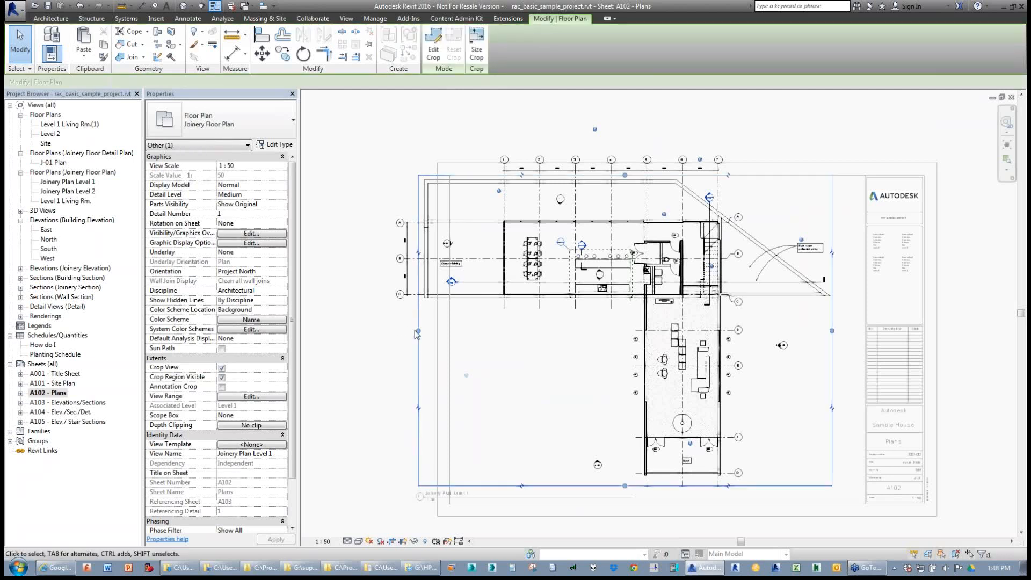
drag(418, 331, 489, 336)
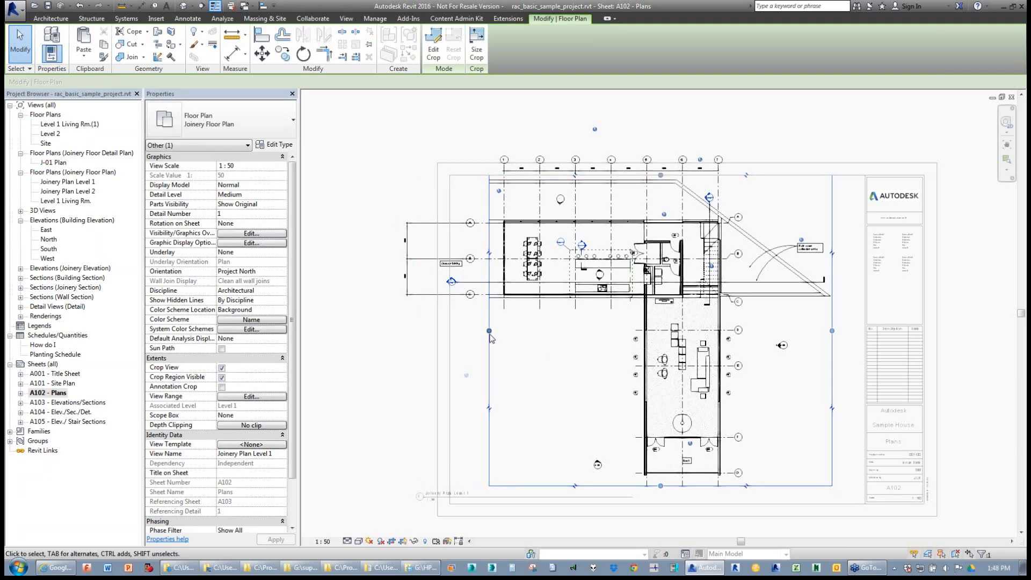
drag(833, 331, 742, 331)
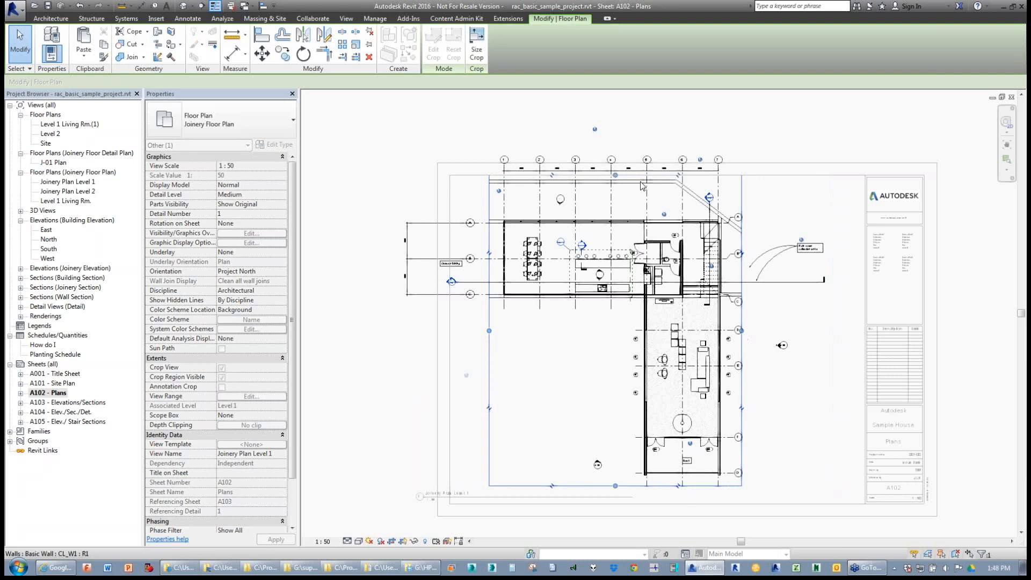
drag(616, 175, 615, 144)
right_click(455, 104)
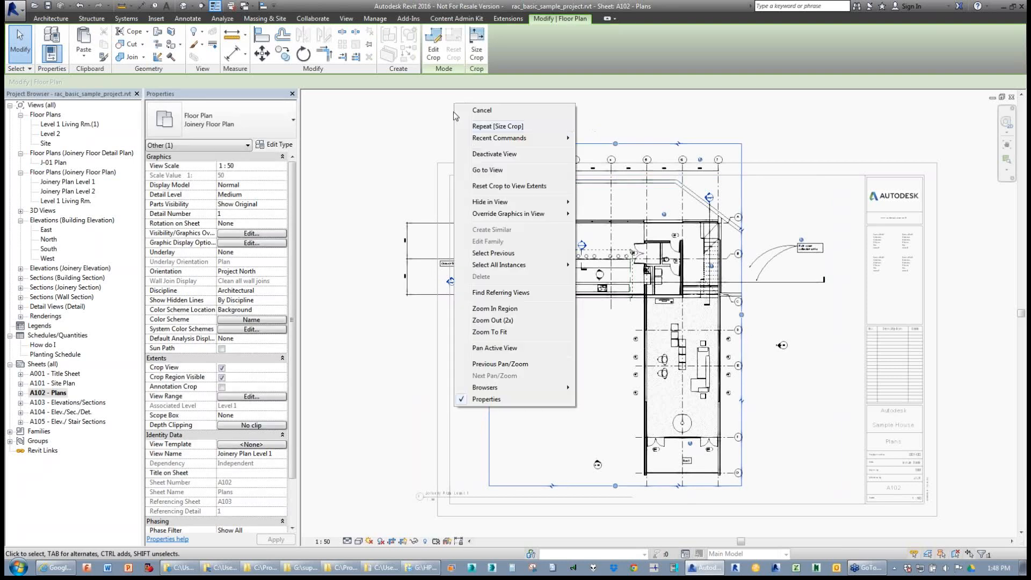
click(475, 153)
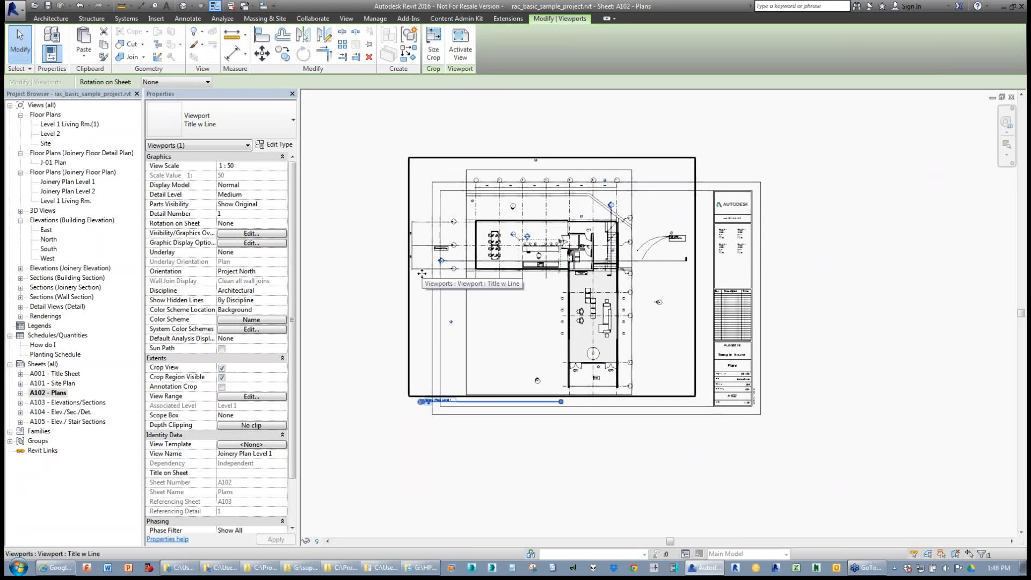
- Examine the properties and type of the sheet's A1 metric title block
scroll(419, 273, up, 2)
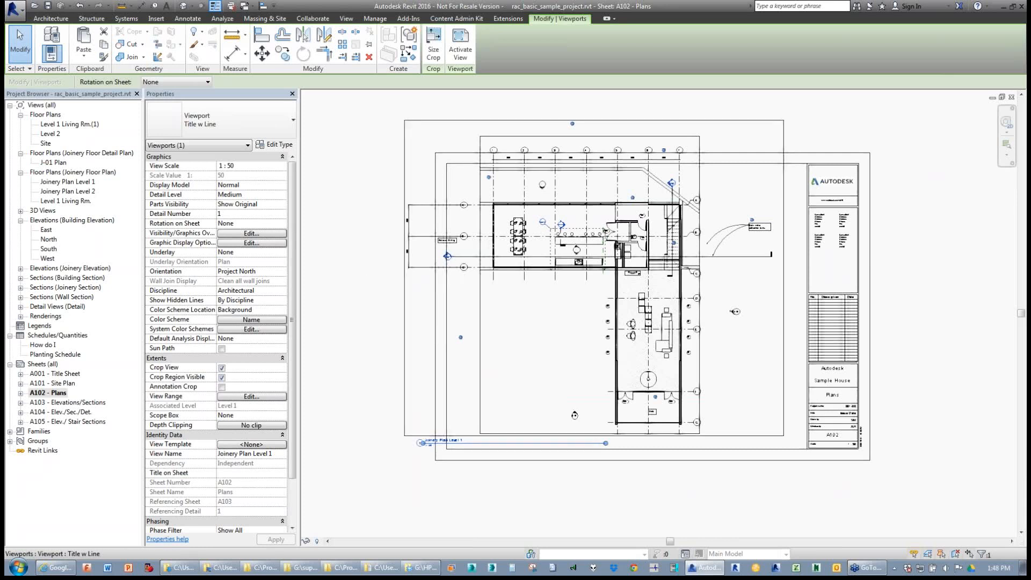
click(871, 273)
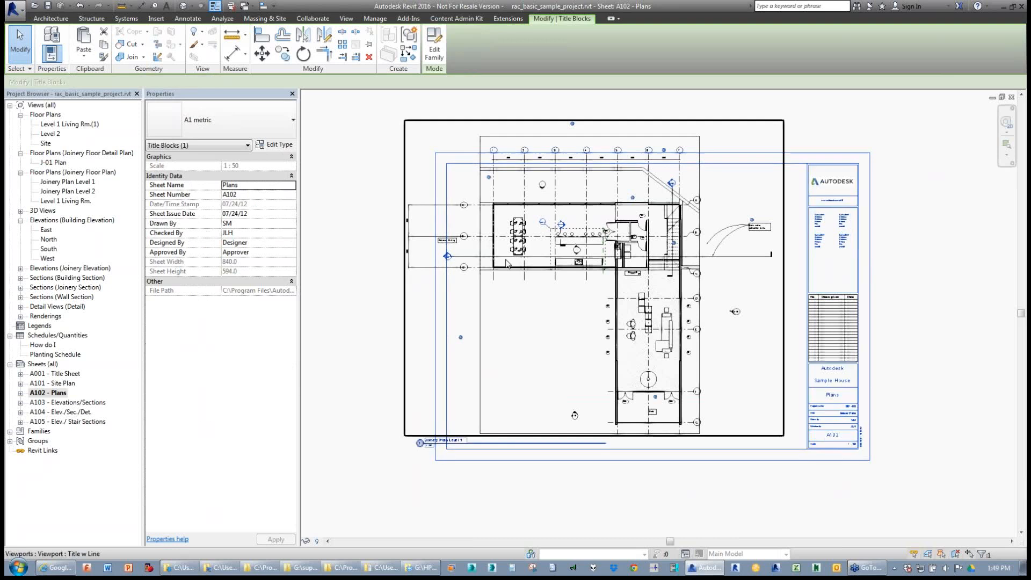
click(236, 127)
click(237, 128)
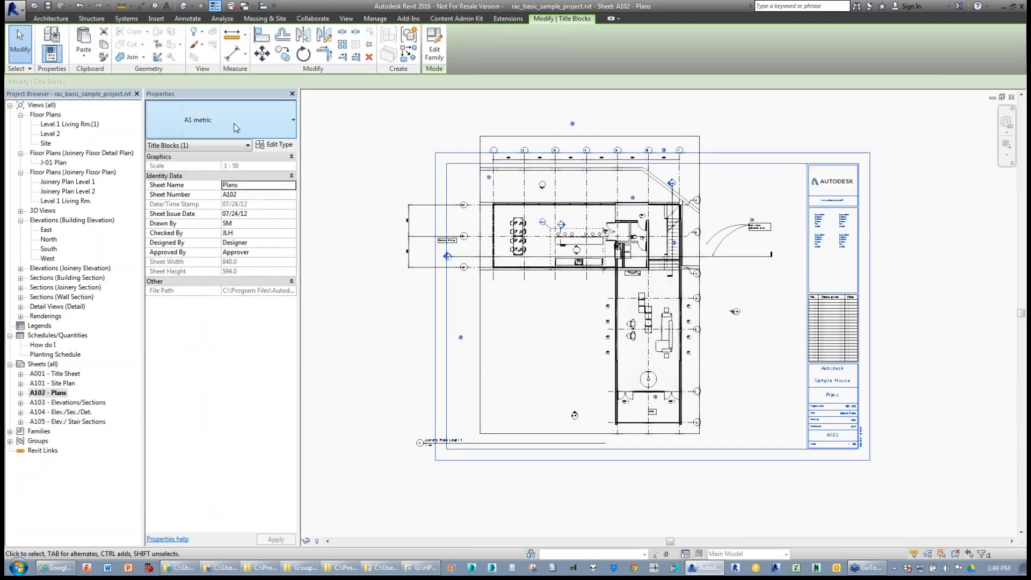
- Examine the Joinery Plan Level 1 viewport's properties and the commands available for it
click(524, 210)
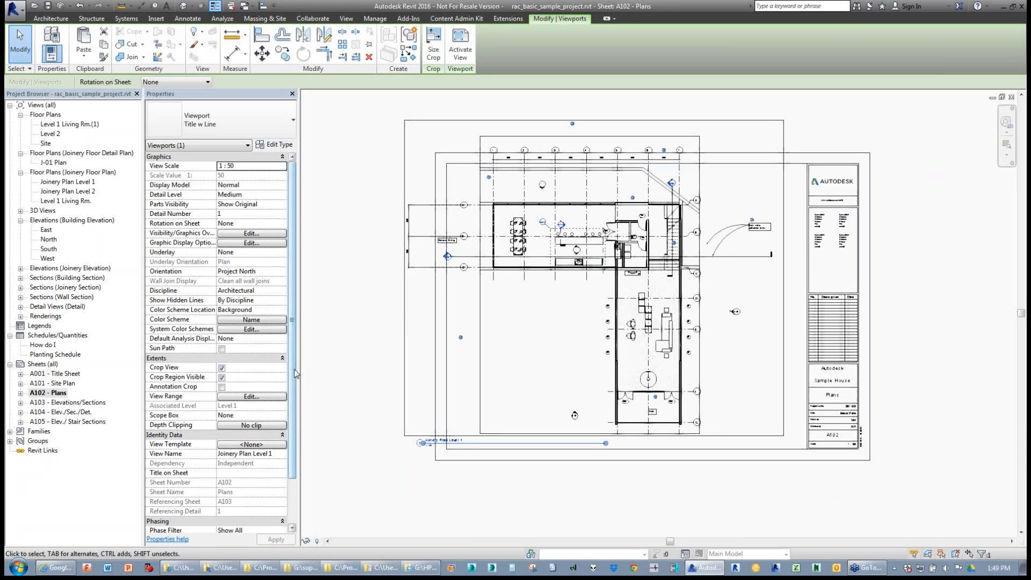
drag(294, 376, 292, 476)
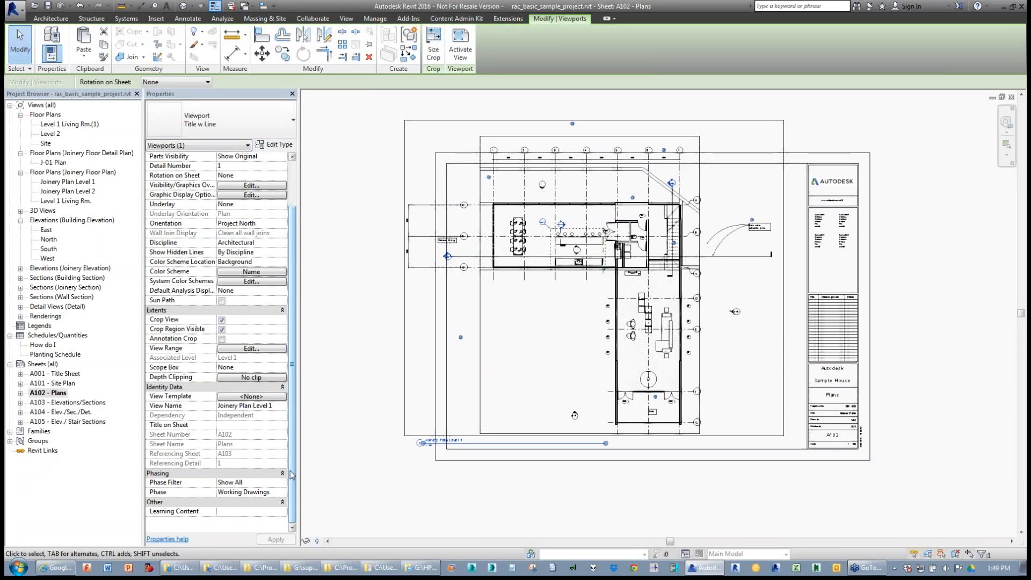
click(342, 444)
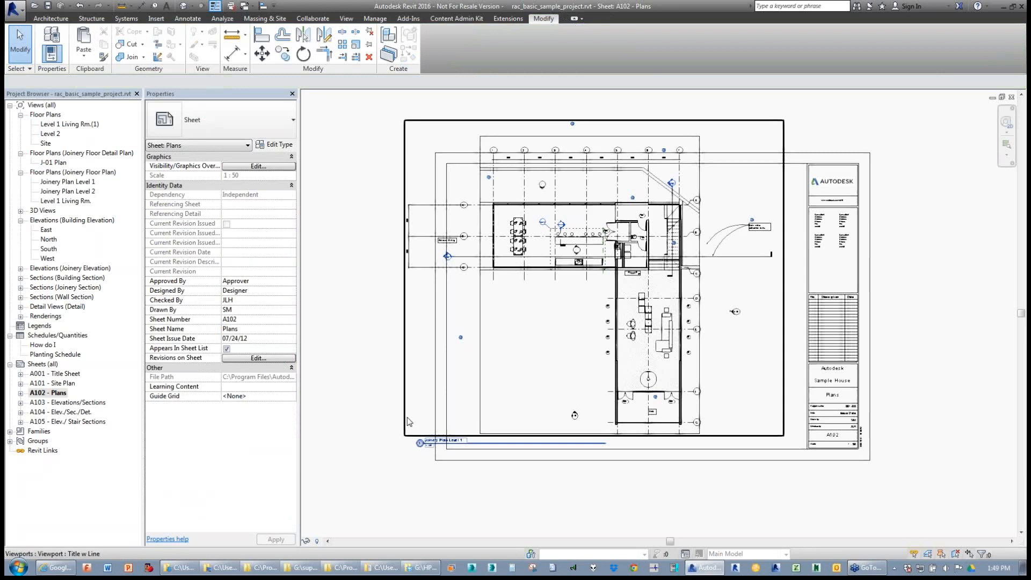
click(409, 421)
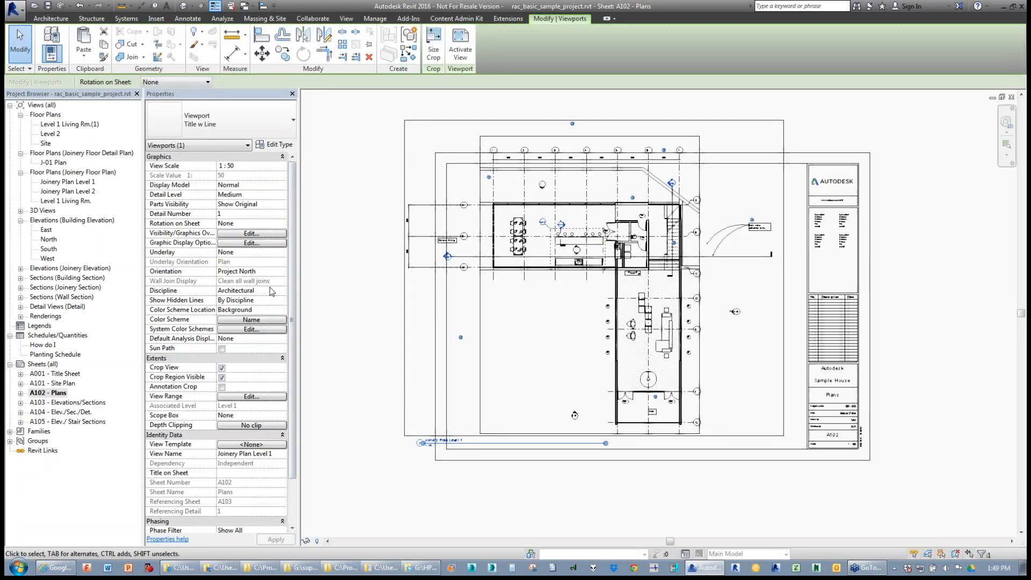
right_click(366, 302)
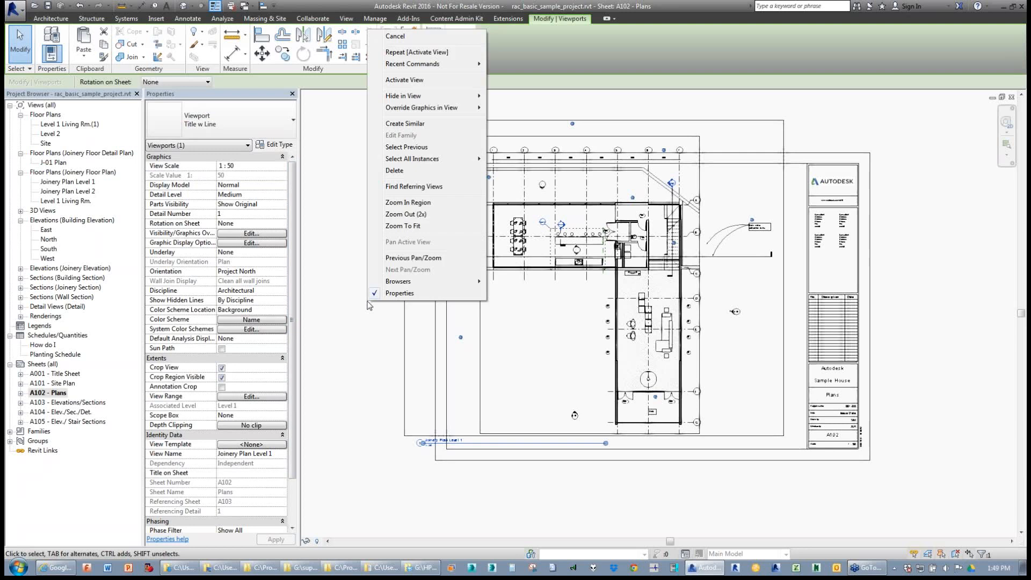
click(336, 166)
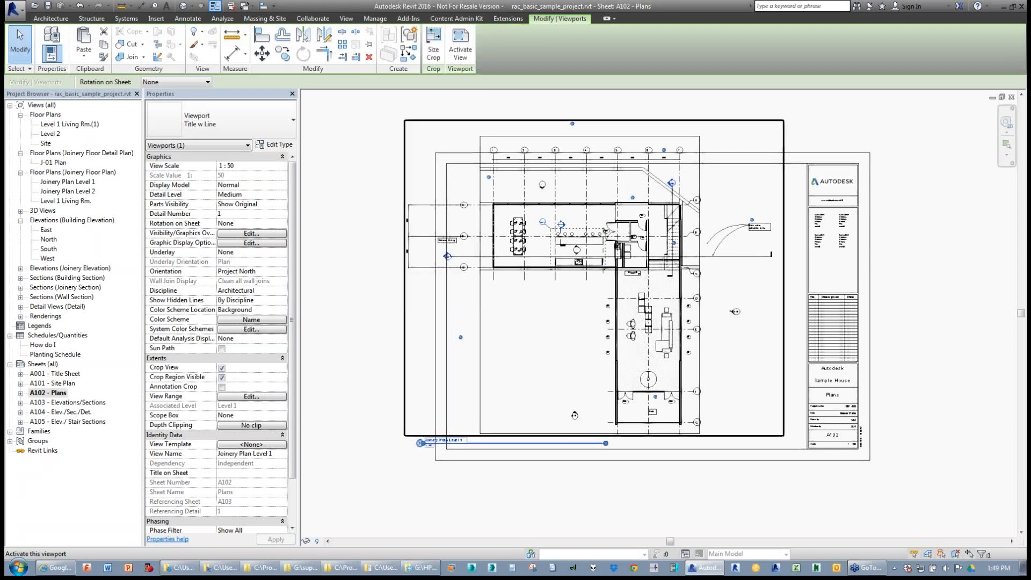
click(406, 196)
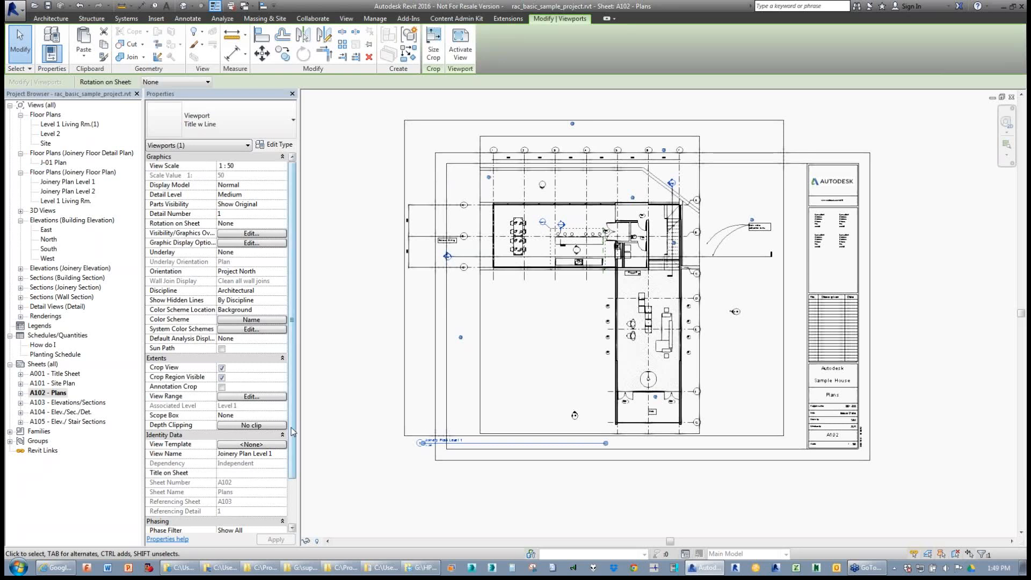
click(292, 505)
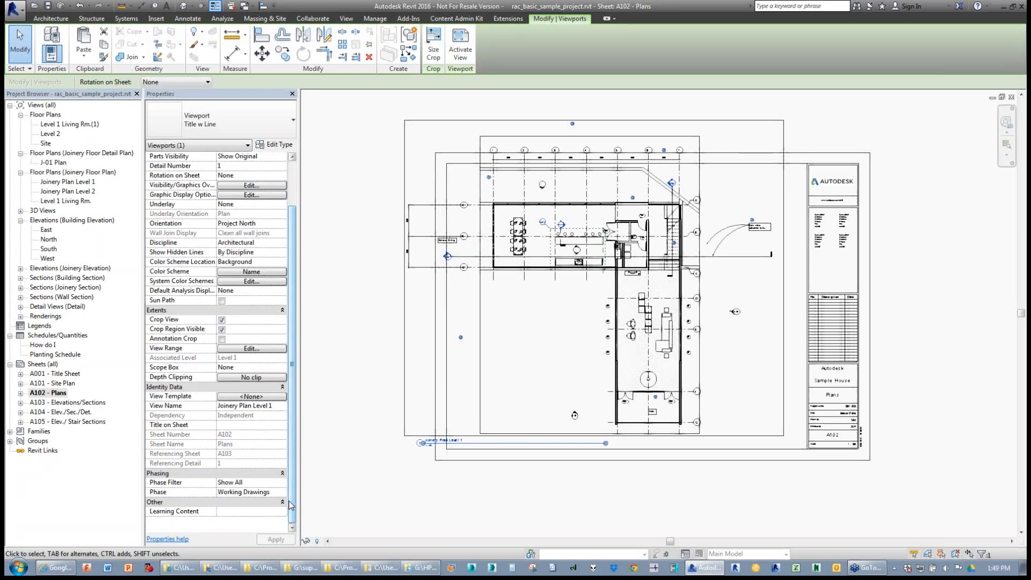
click(367, 464)
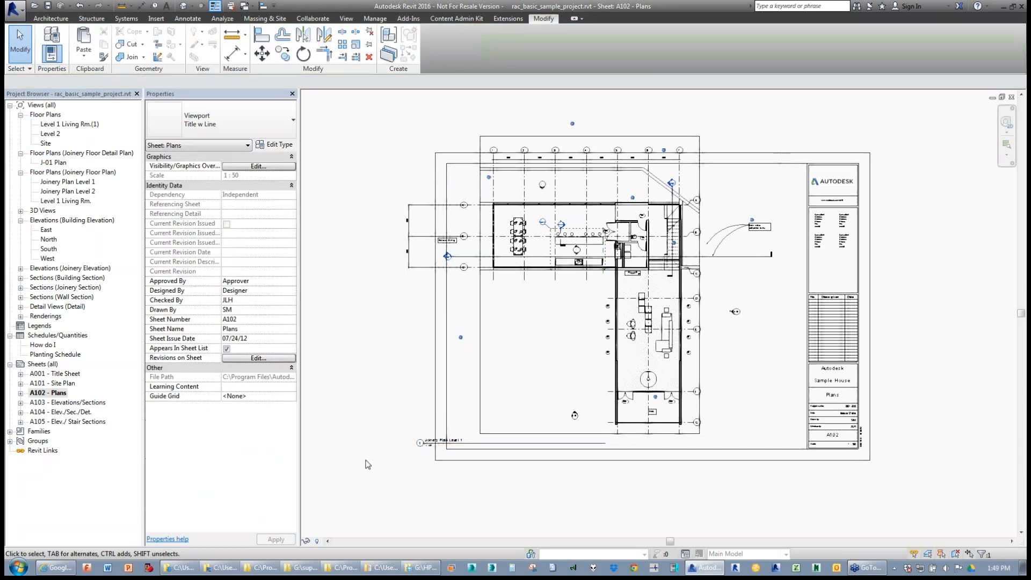
- Activate the Joinery Plan Level 1 view on the sheet and rotate its crop region a quarter turn counterclockwise
click(424, 444)
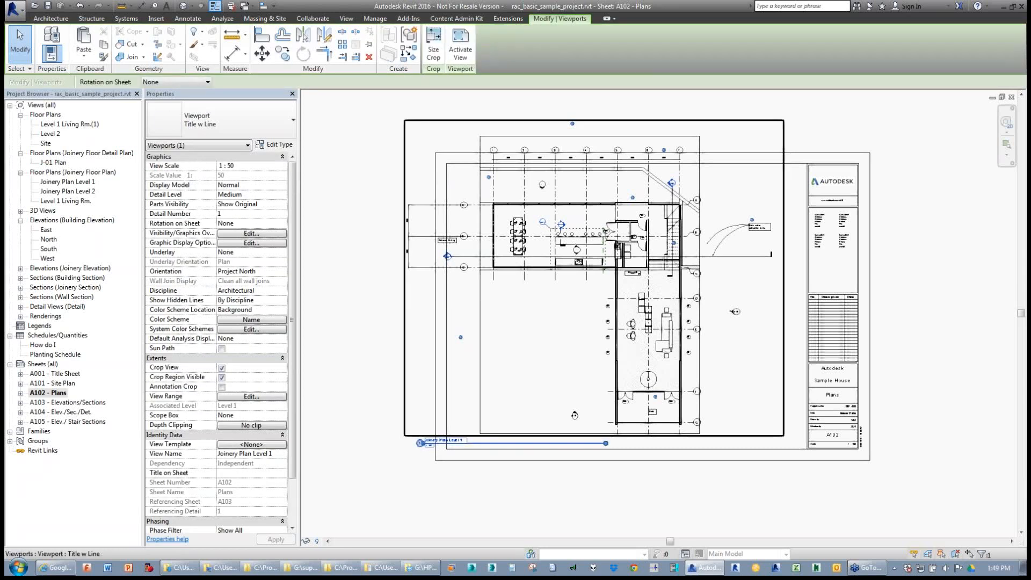
click(467, 49)
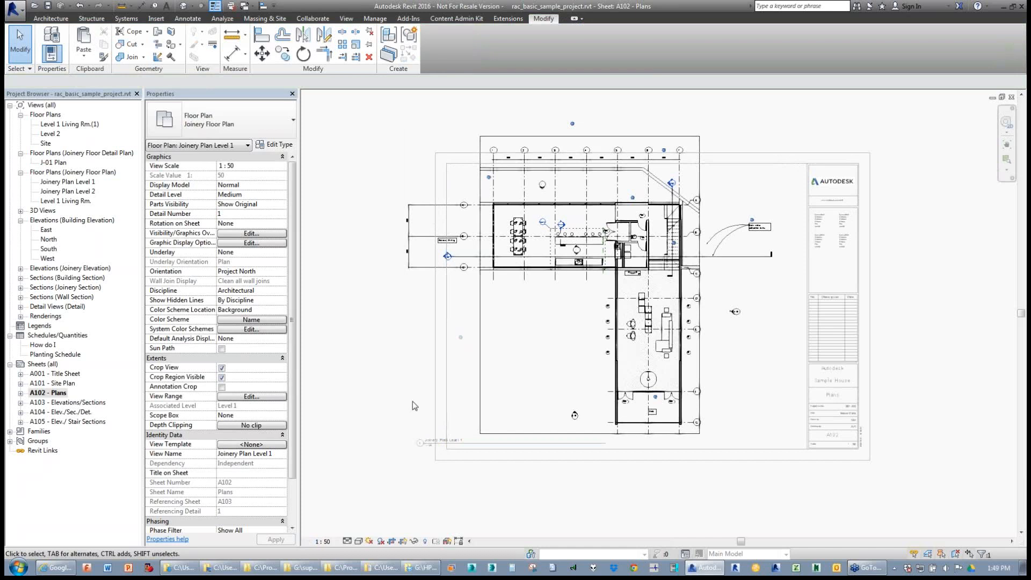
click(481, 400)
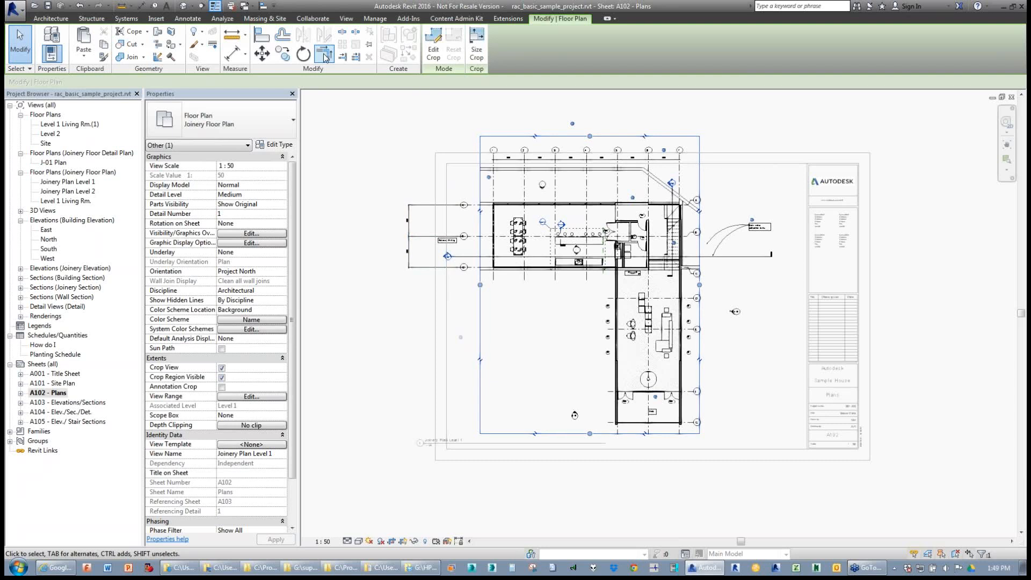
click(303, 54)
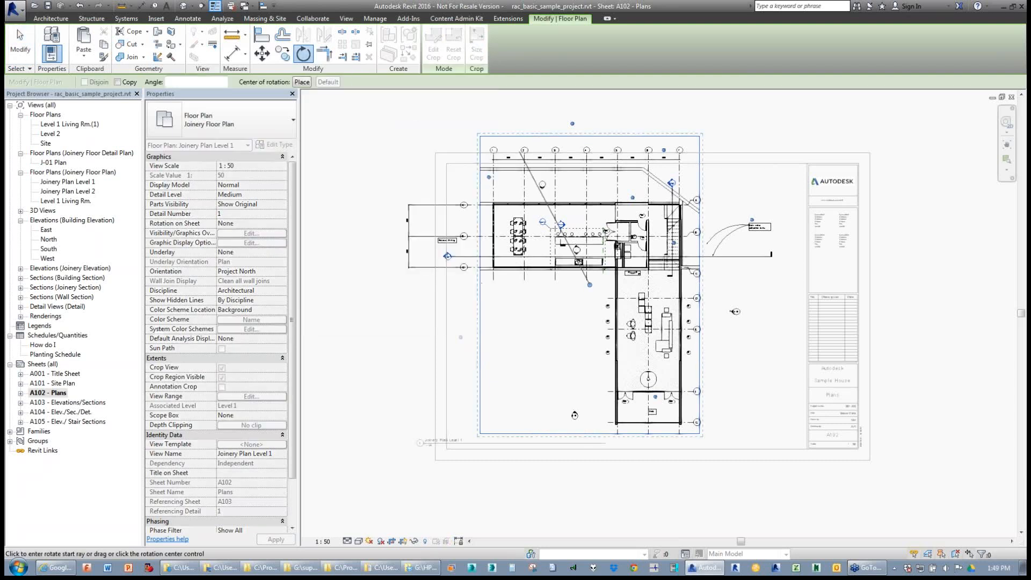
click(570, 137)
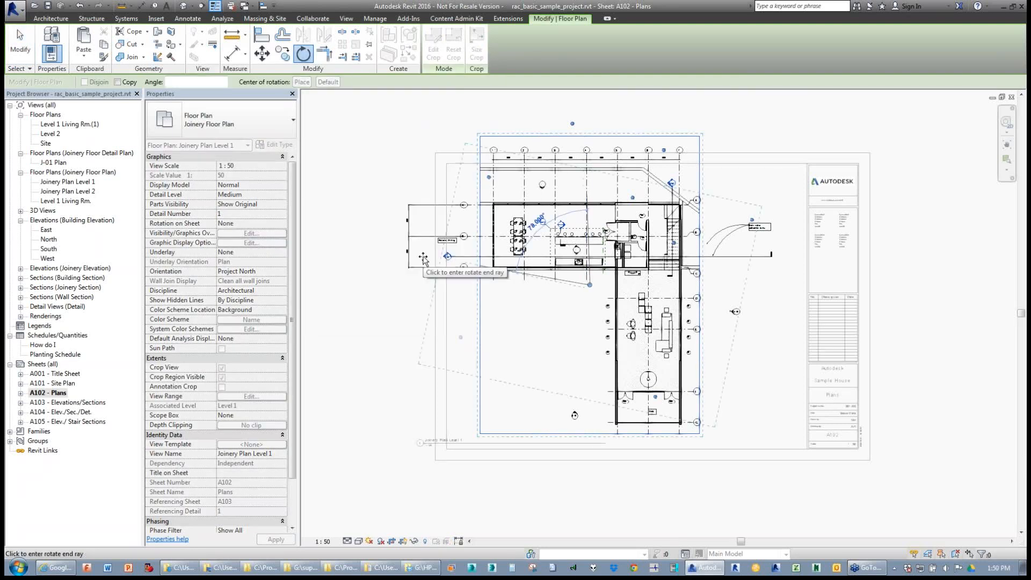
click(425, 284)
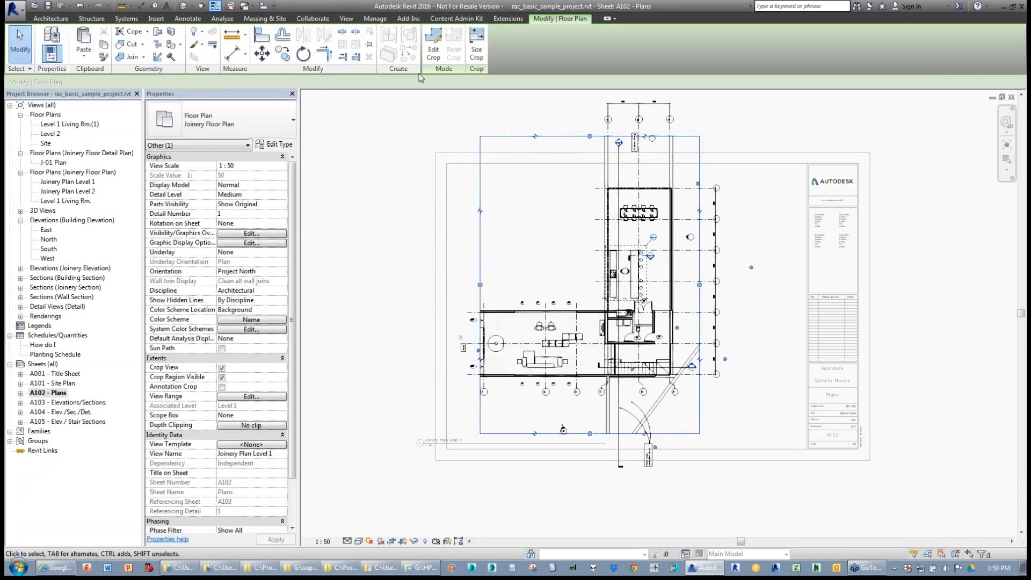
- Widen the crop region outward on both sides, lower its upper edge toward the building, and deactivate the view
click(402, 160)
click(480, 258)
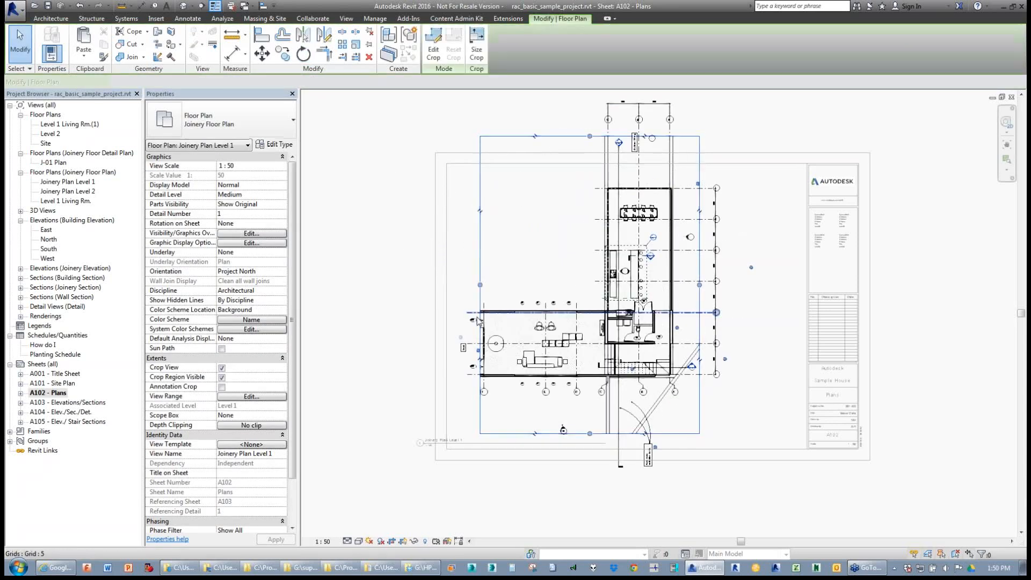
drag(479, 320, 445, 321)
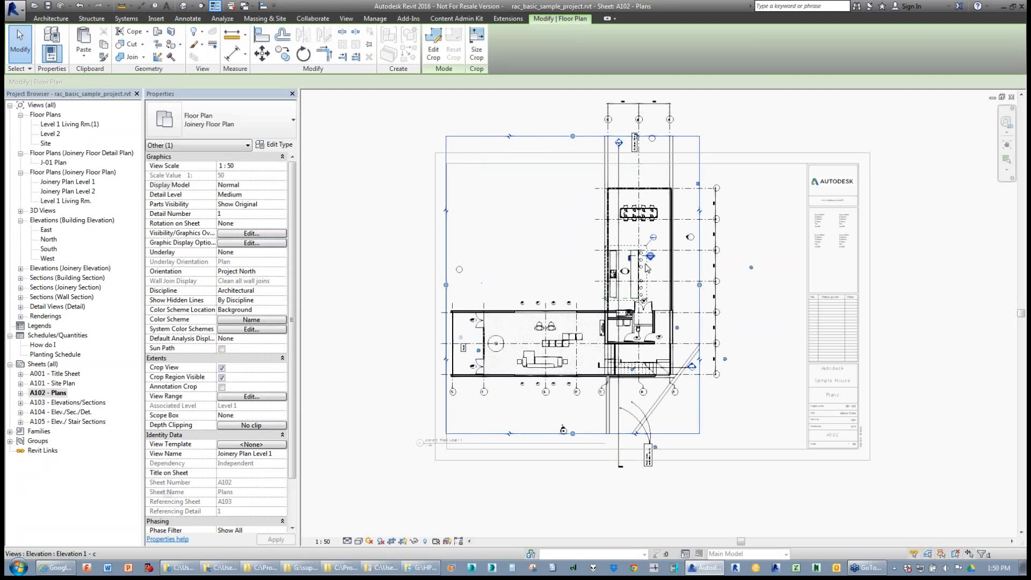
drag(699, 284, 763, 284)
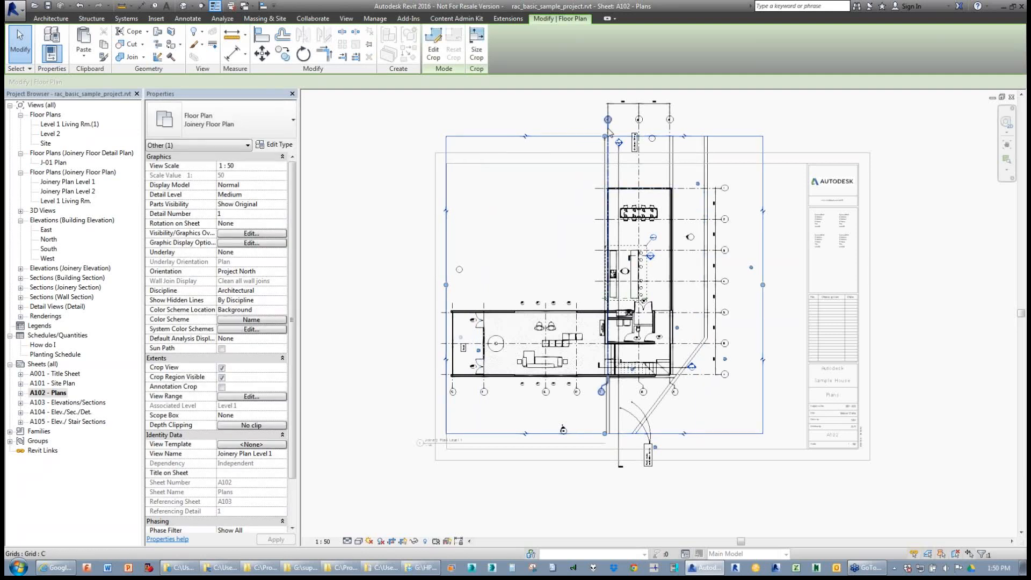
drag(605, 137, 605, 176)
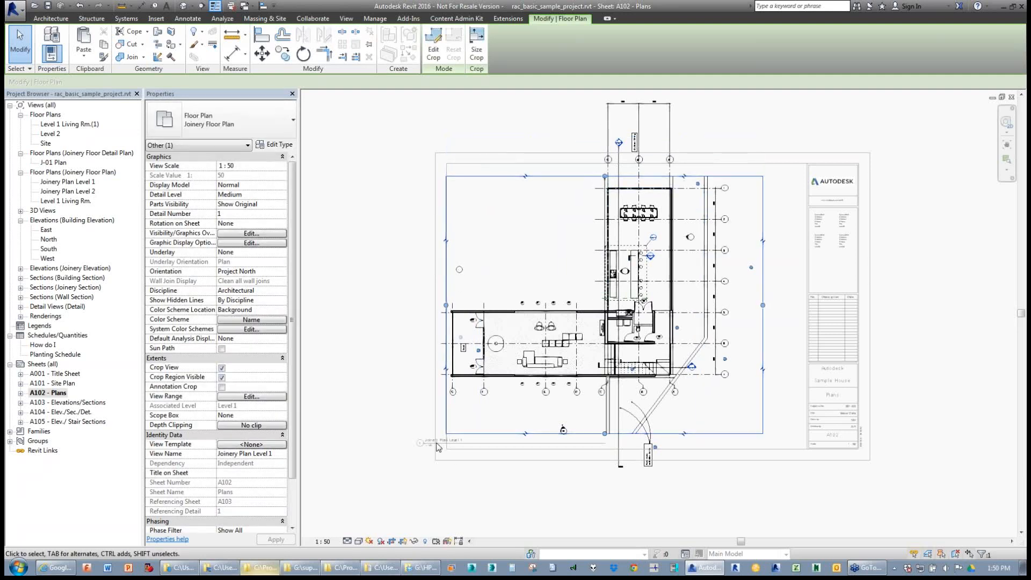
click(434, 468)
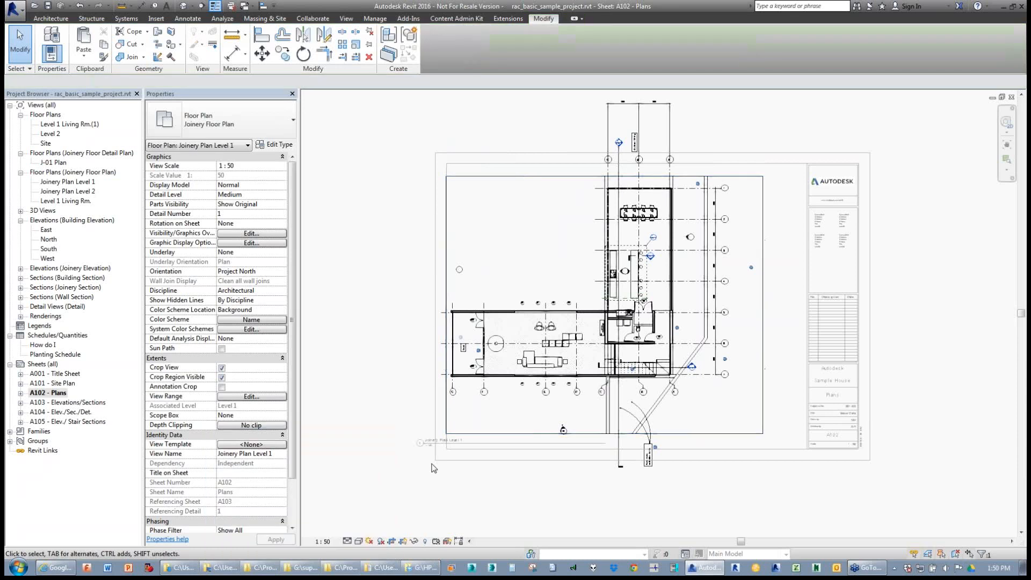
right_click(378, 300)
click(403, 358)
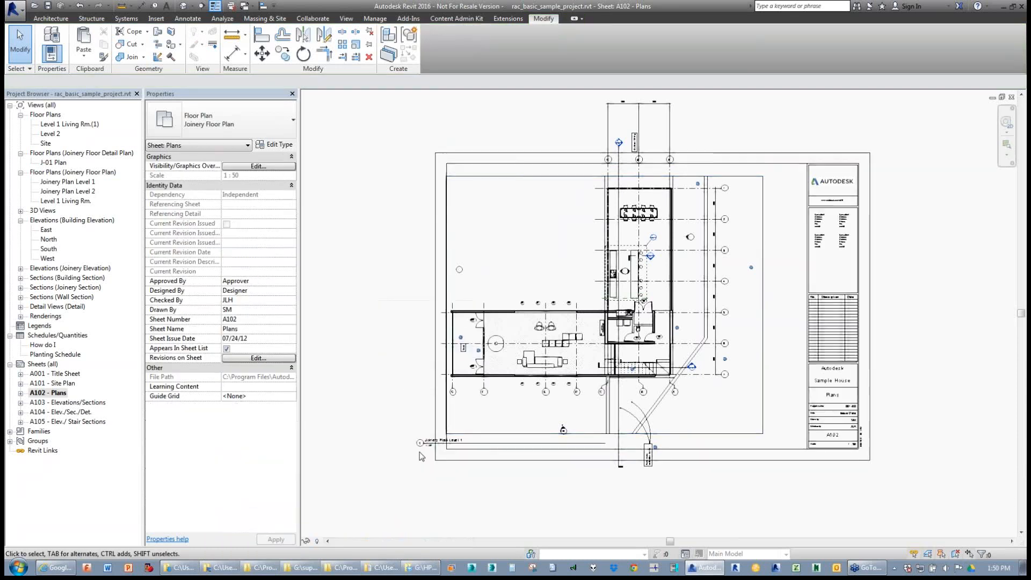
- Move the Joinery Plan Level 1 view title inside the sheet border beneath the plan, and select the viewport
scroll(420, 454, up, 2)
drag(435, 441, 510, 411)
scroll(359, 510, down, 2)
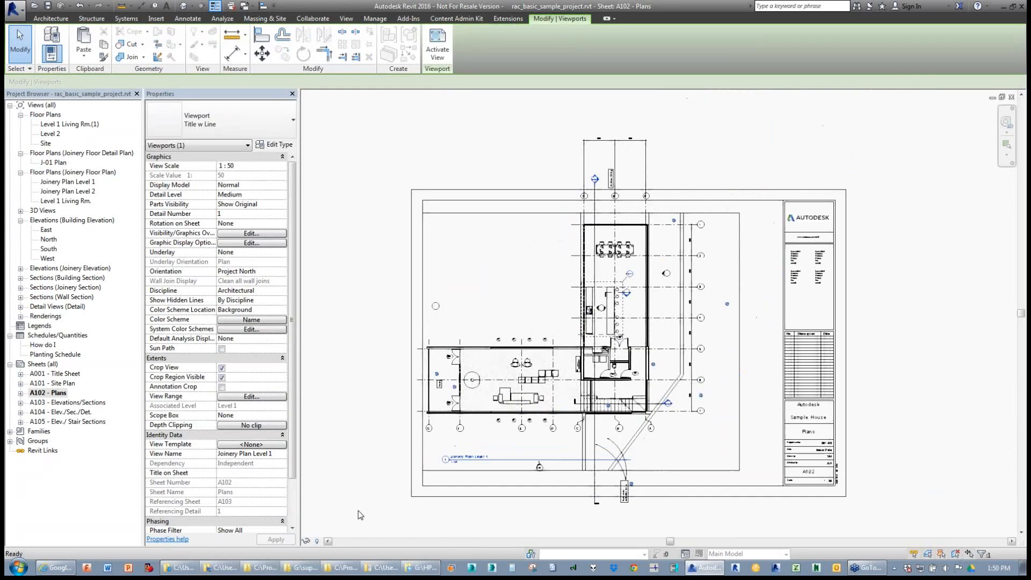
scroll(358, 510, down, 1)
click(629, 284)
middle_drag(689, 295, 745, 241)
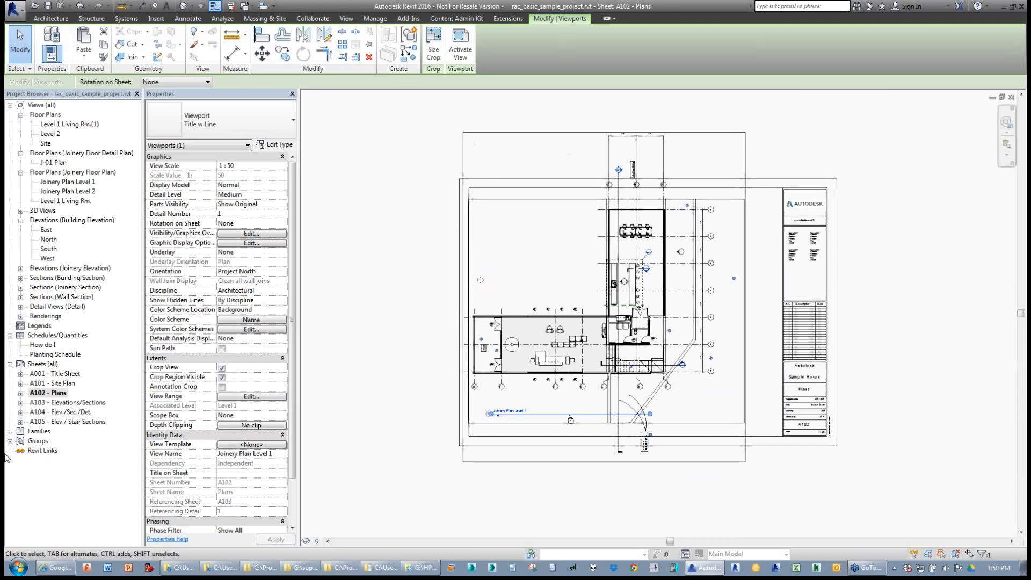
- Open the Joinery Plan Level 1 view placed on sheet A102, check its orientation and crop region, and close it
click(20, 393)
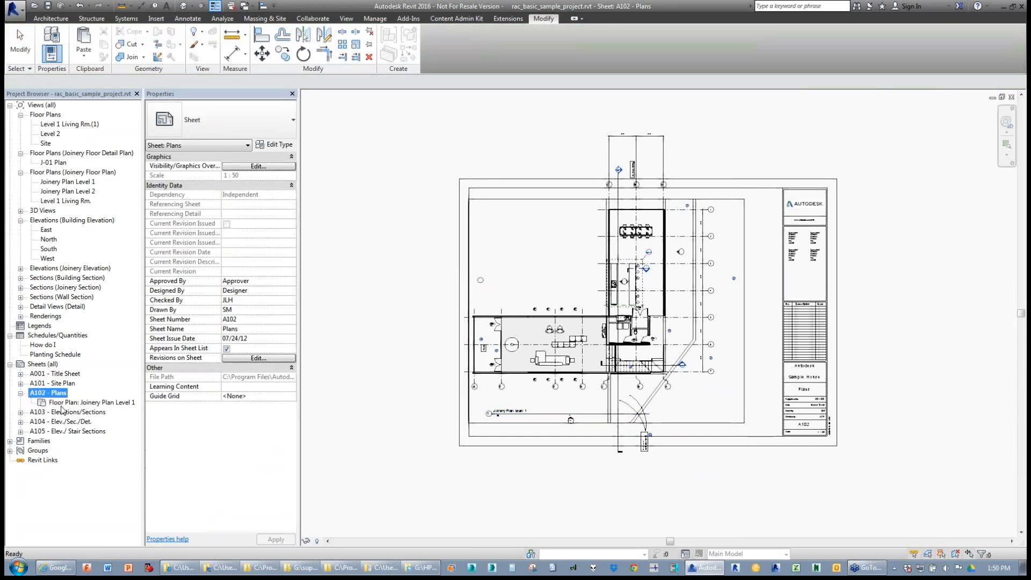
double_click(70, 403)
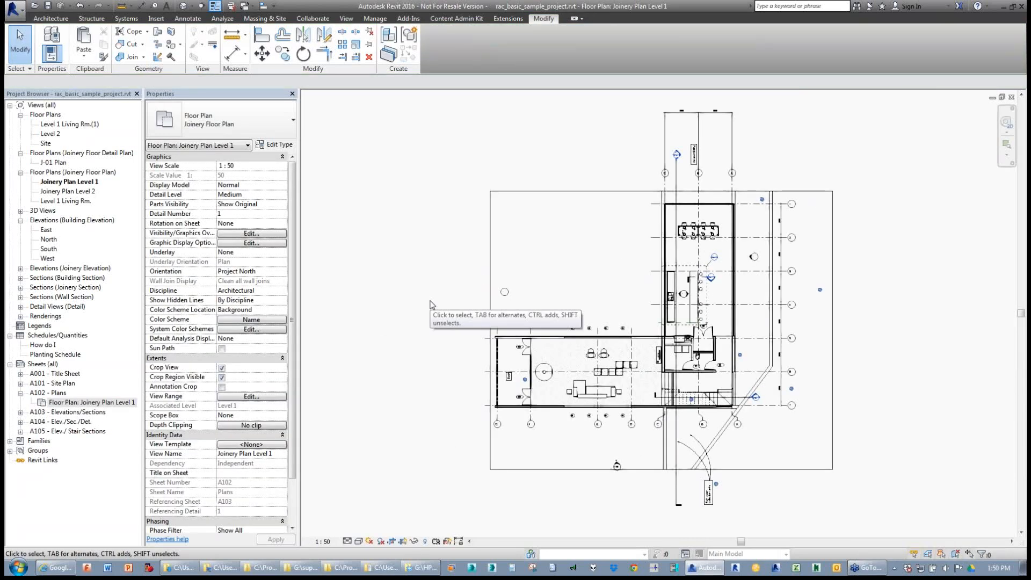
click(492, 282)
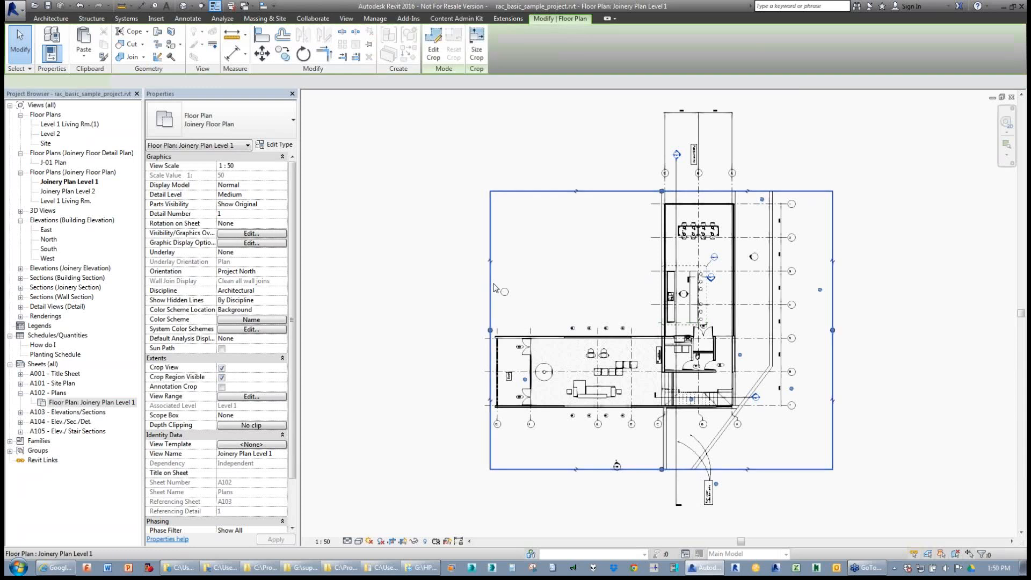
click(1012, 97)
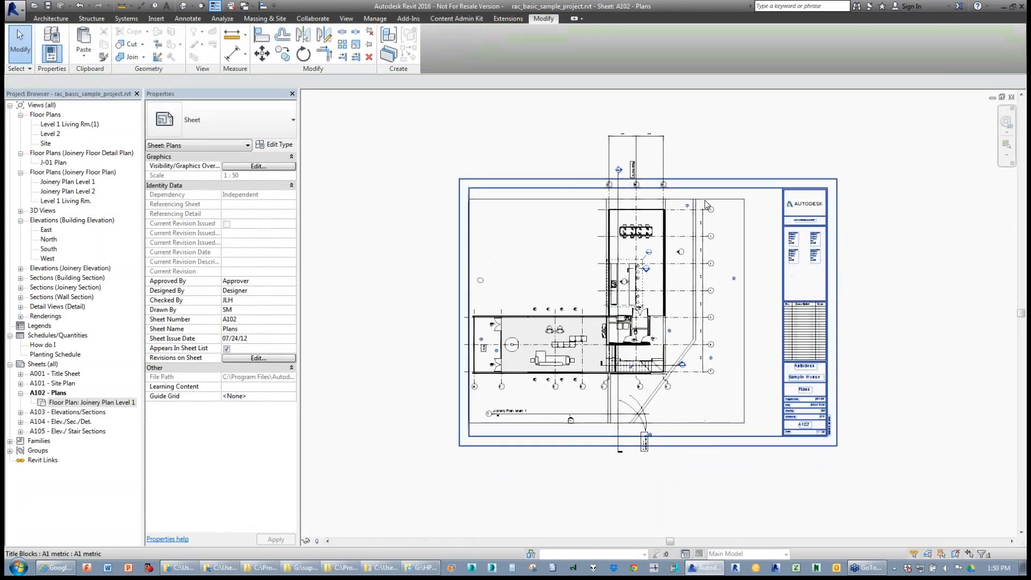
- Shift the plan viewport slightly up and to the right within the title block border
click(553, 256)
drag(552, 256, 565, 247)
click(434, 245)
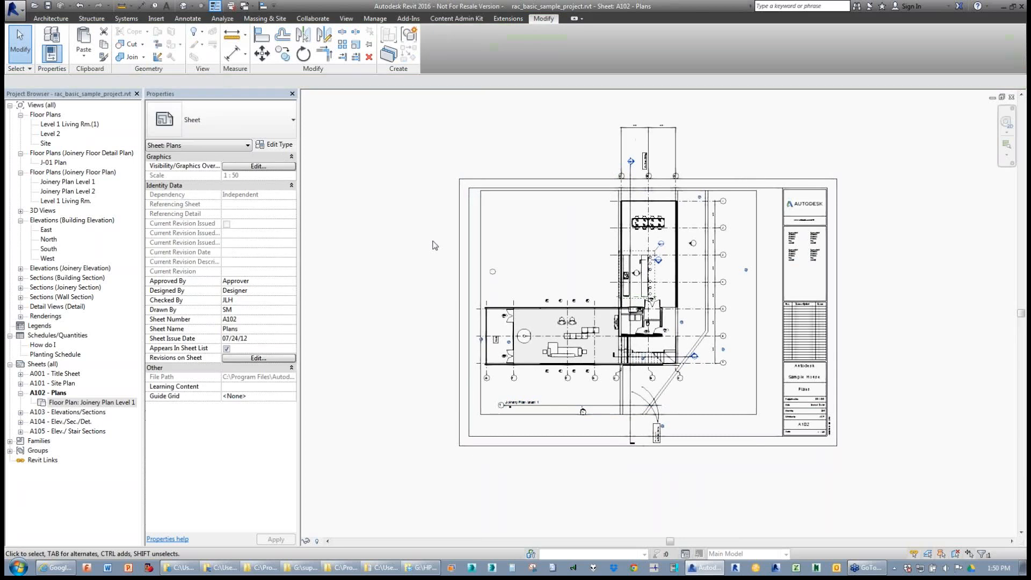
- Open the default 3D view, followed by the Level 1 Living Rm.(1) floor plan
click(186, 7)
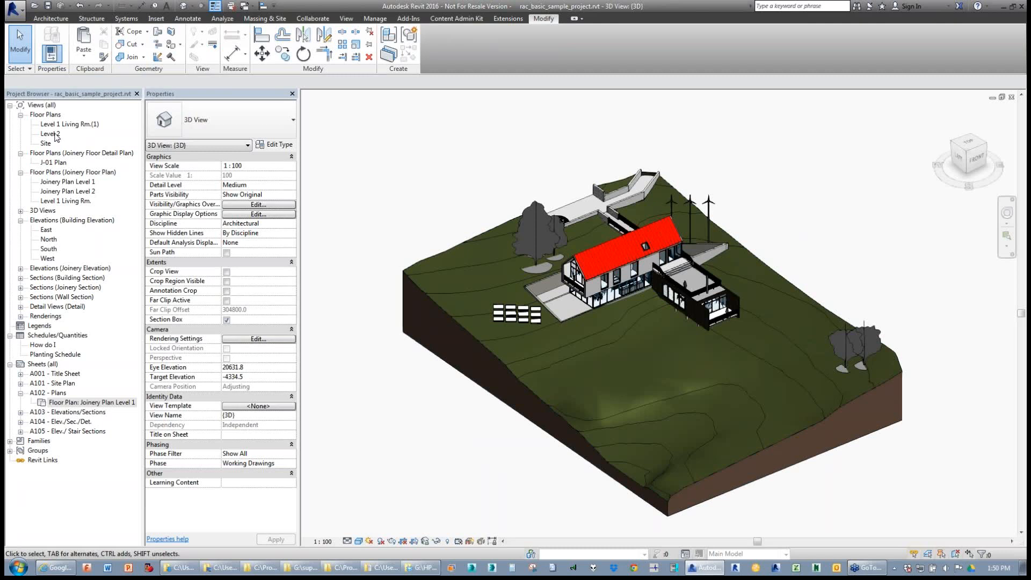
double_click(55, 130)
double_click(59, 124)
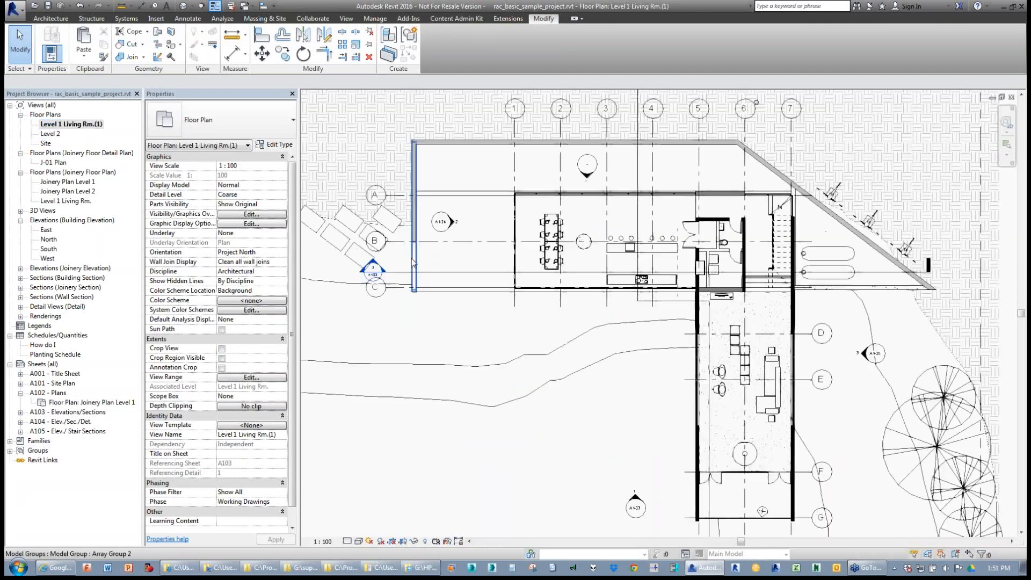
middle_drag(443, 358, 468, 299)
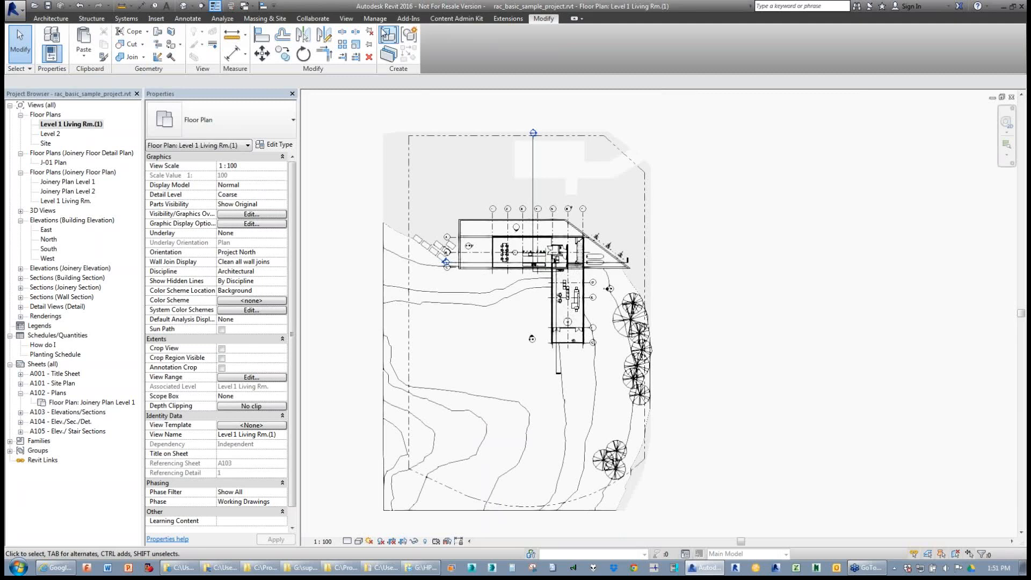
- Draw a scope box around the northern part of the site and align its lower edge with grid B
click(346, 18)
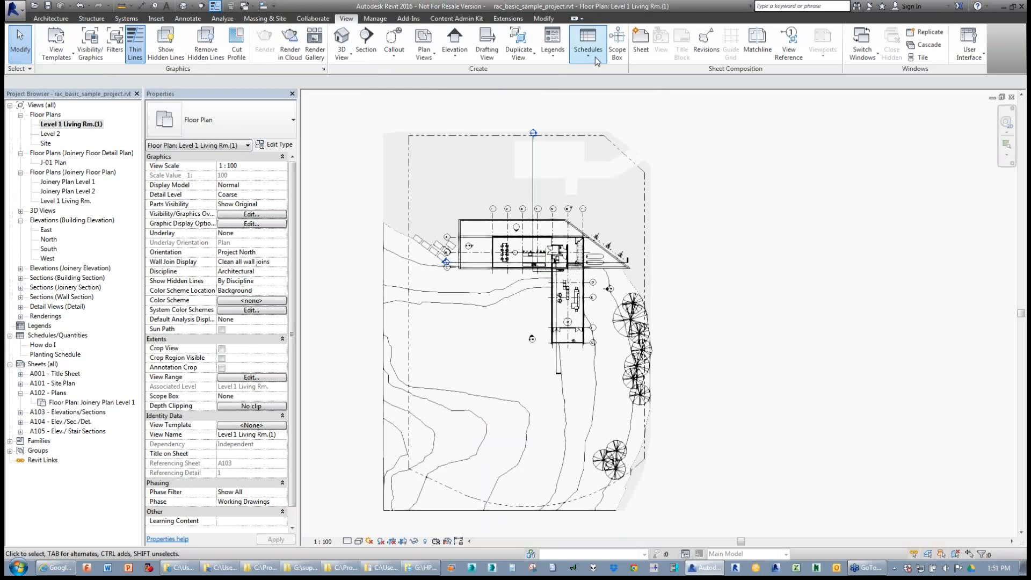
click(617, 59)
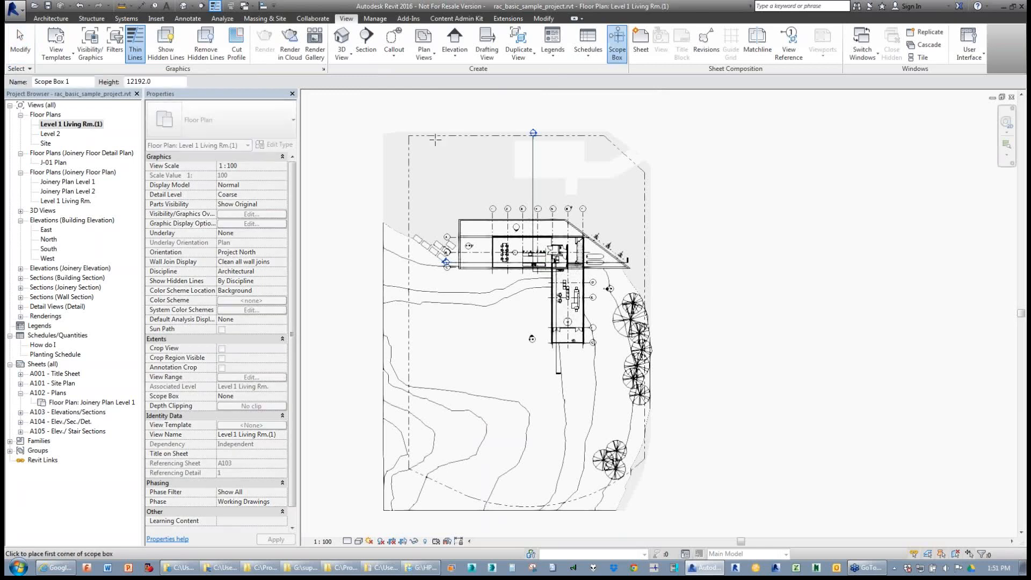
click(390, 127)
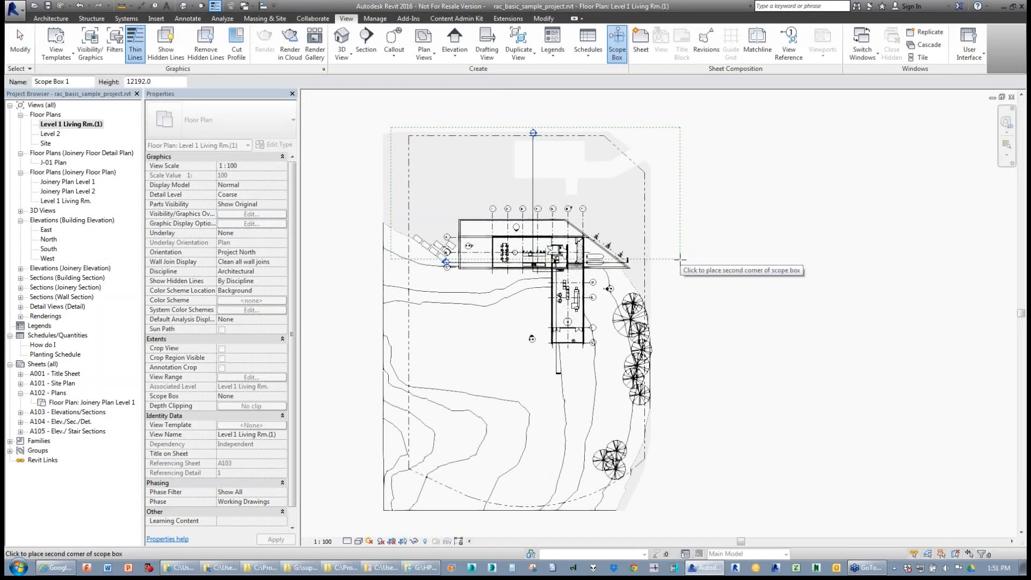
click(679, 258)
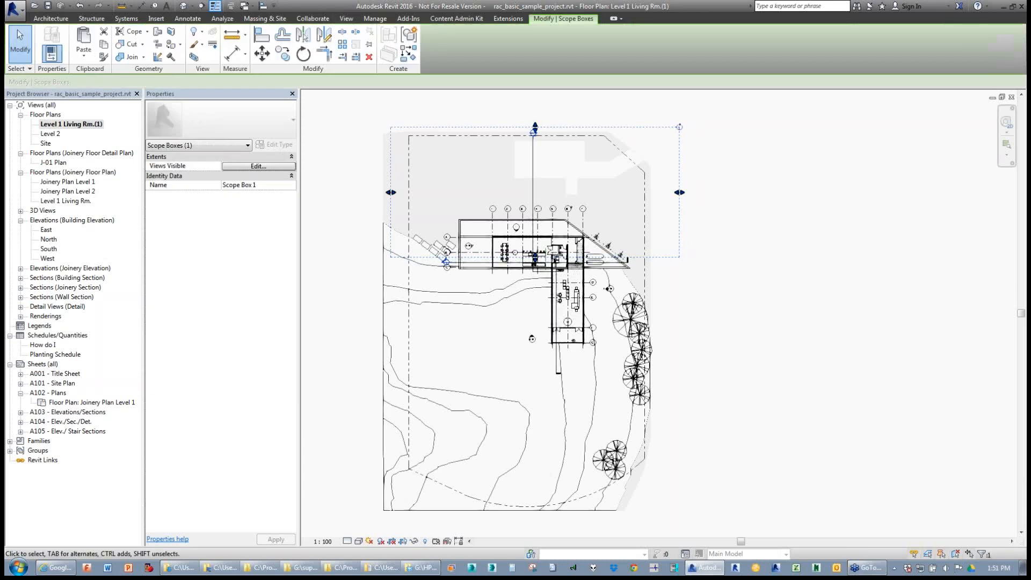
scroll(486, 259, up, 5)
drag(661, 252, 650, 237)
scroll(651, 237, down, 4)
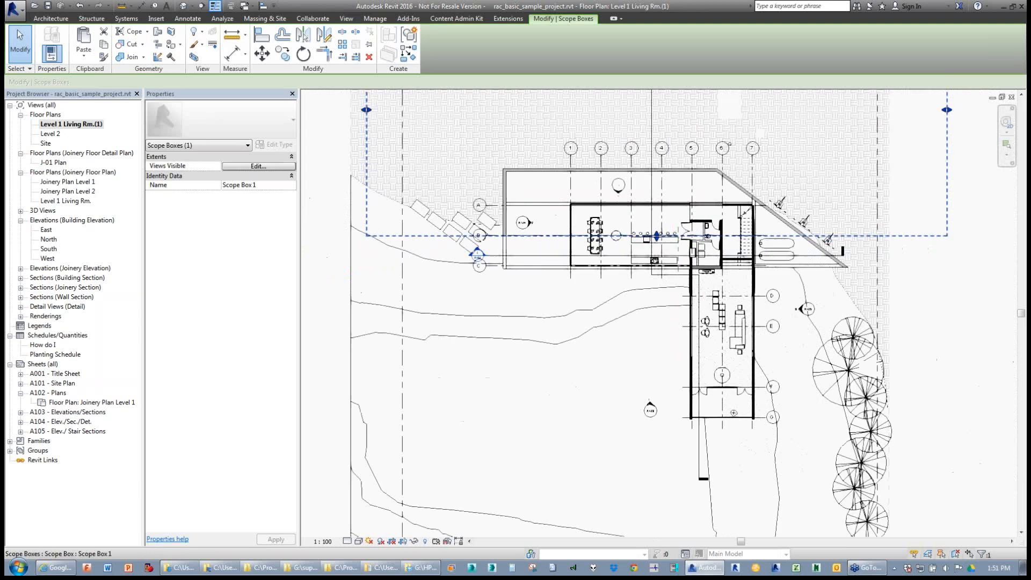
- Rename the new scope box as North
click(239, 185)
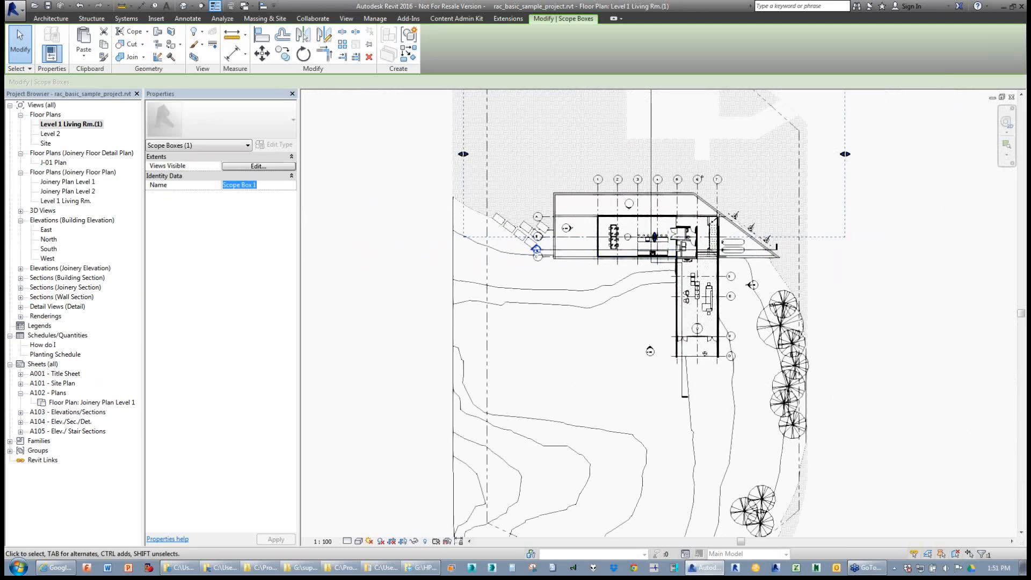
text(North)
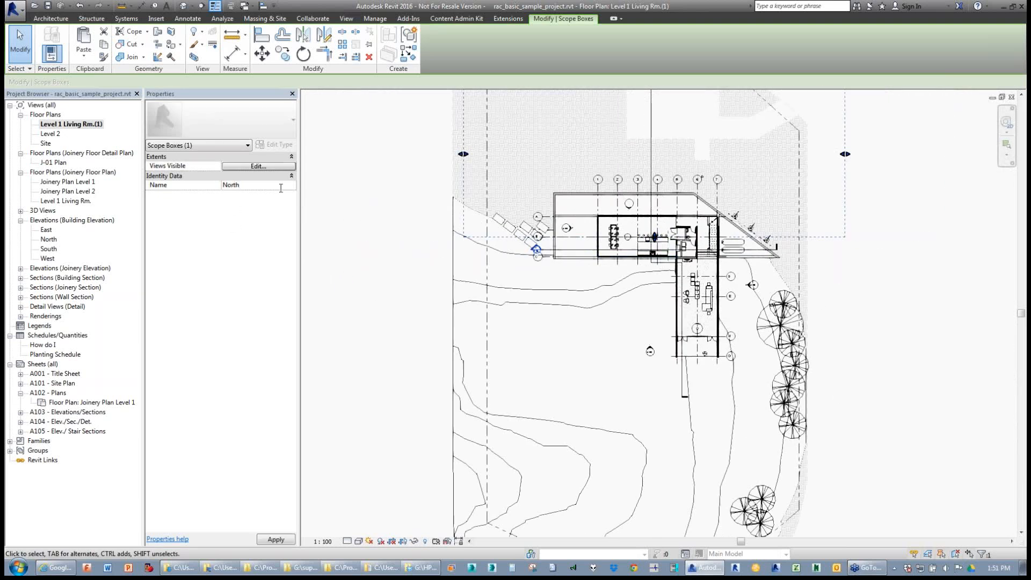
click(388, 237)
scroll(388, 236, down, 2)
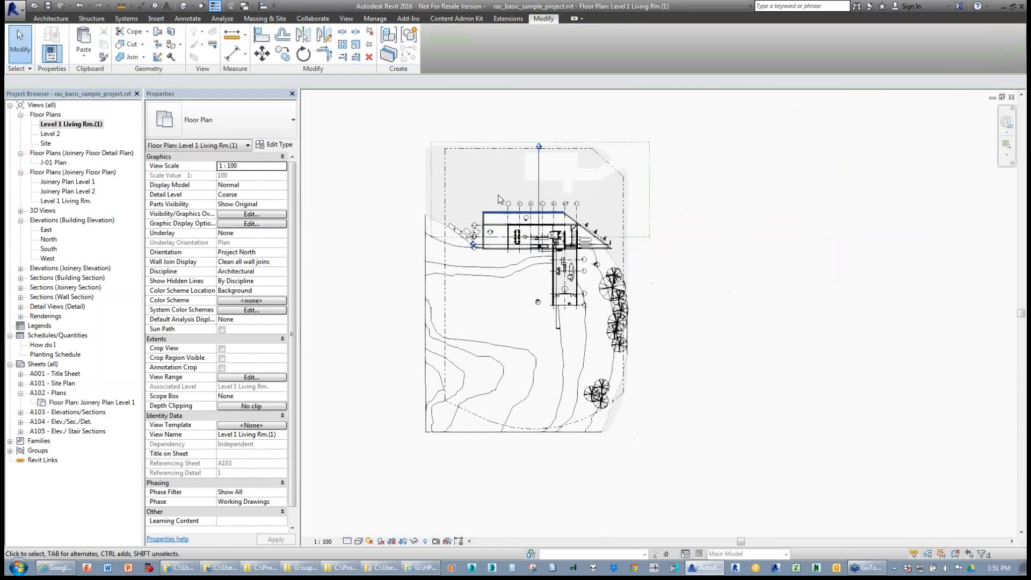
- Show the North scope box selected in the default 3D view
click(626, 145)
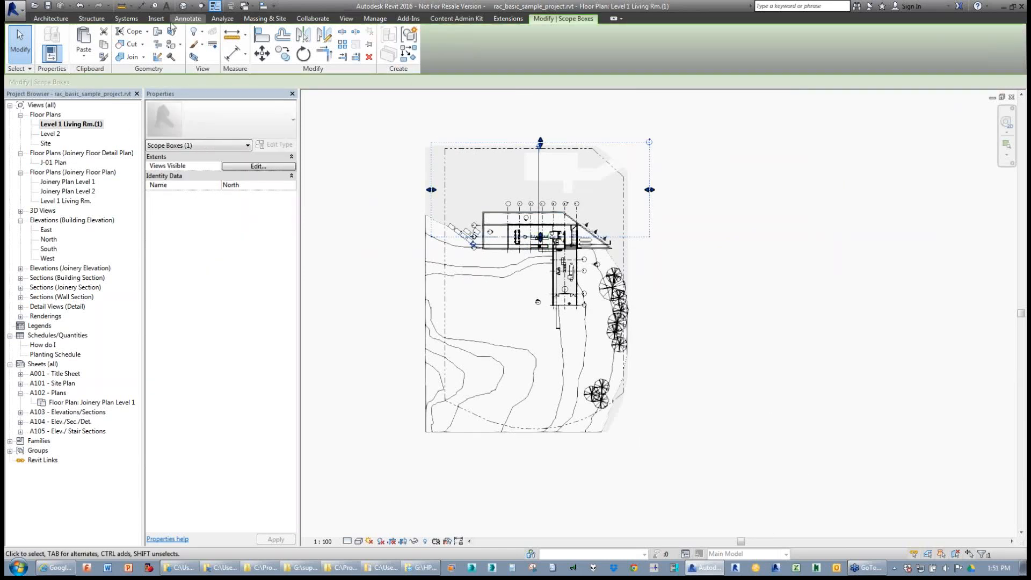
click(183, 6)
click(409, 234)
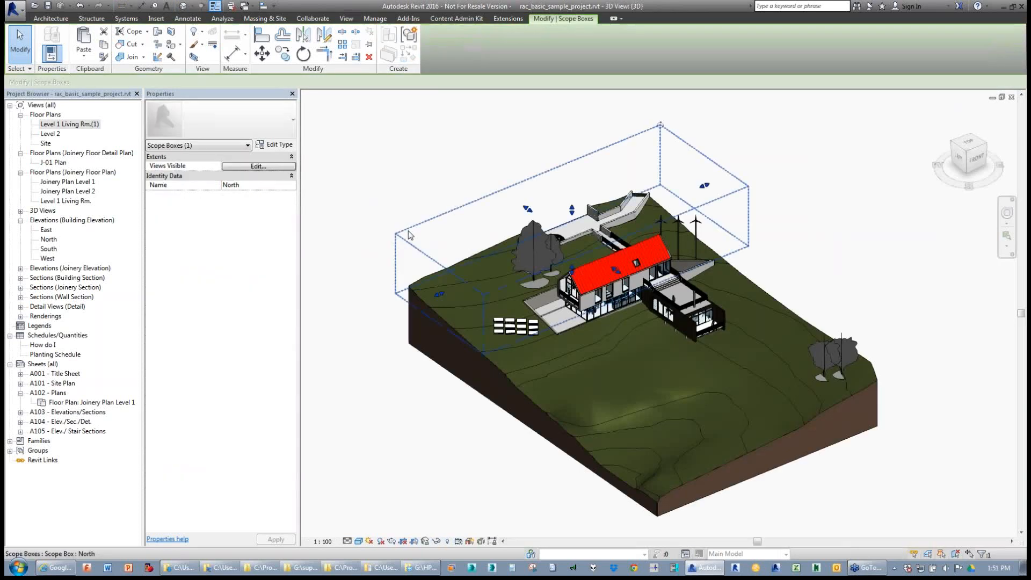
- From the Left view, extend the North scope box deeper below ground, lower its top slightly and pull in its outer northern side
click(961, 162)
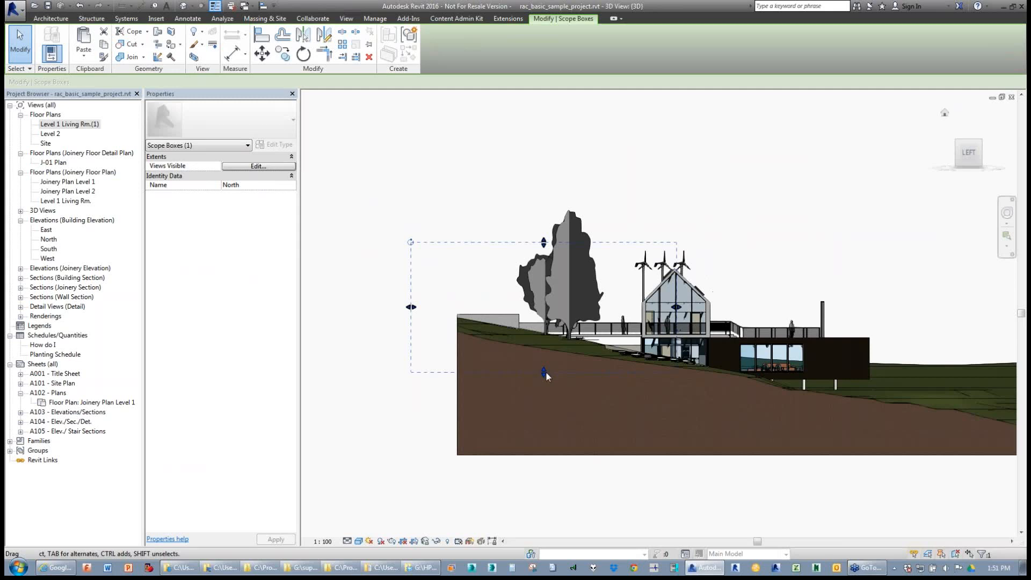
drag(544, 371, 547, 426)
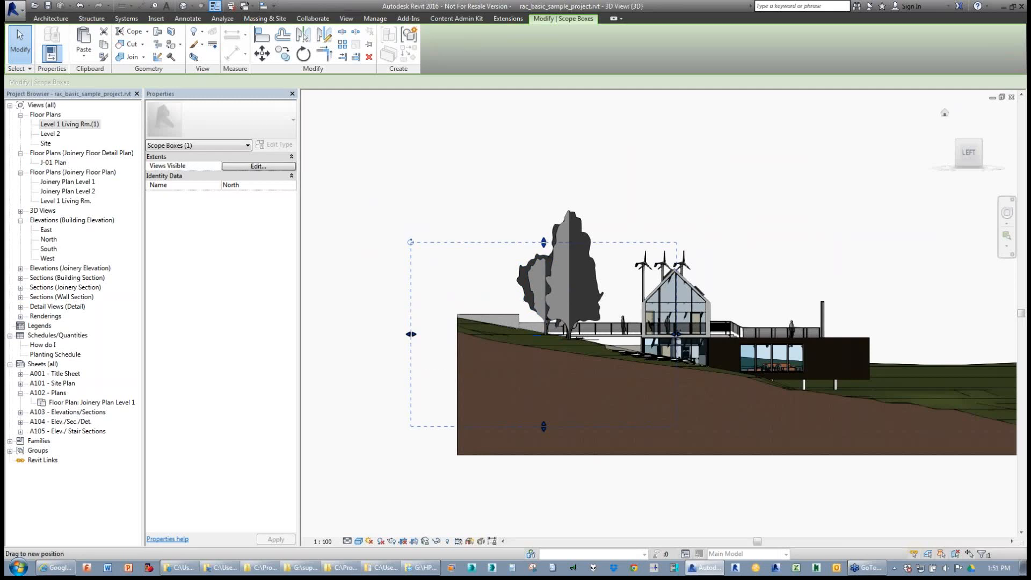
drag(545, 246, 545, 254)
drag(410, 338, 445, 343)
middle_drag(435, 277, 328, 255)
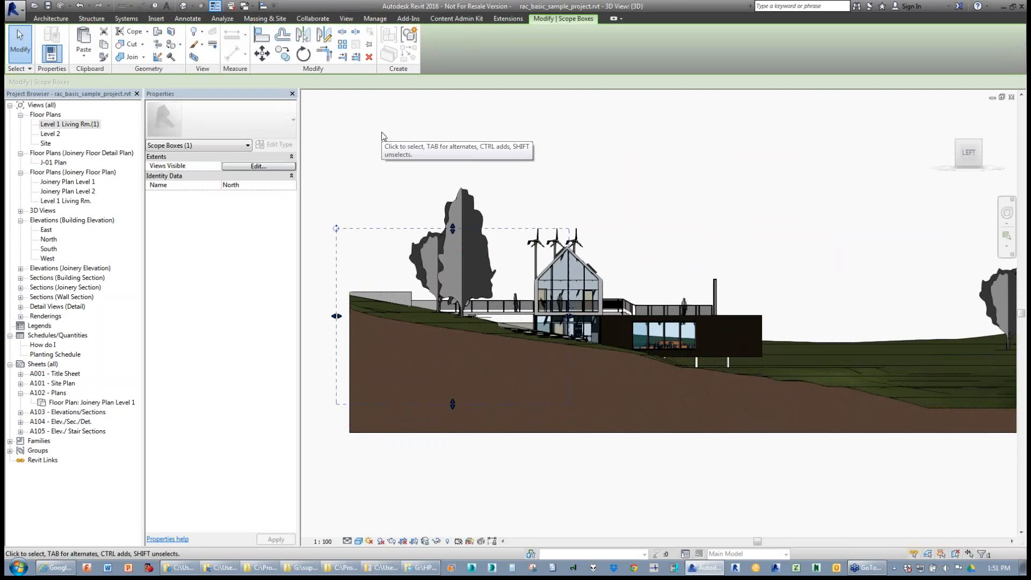
click(325, 37)
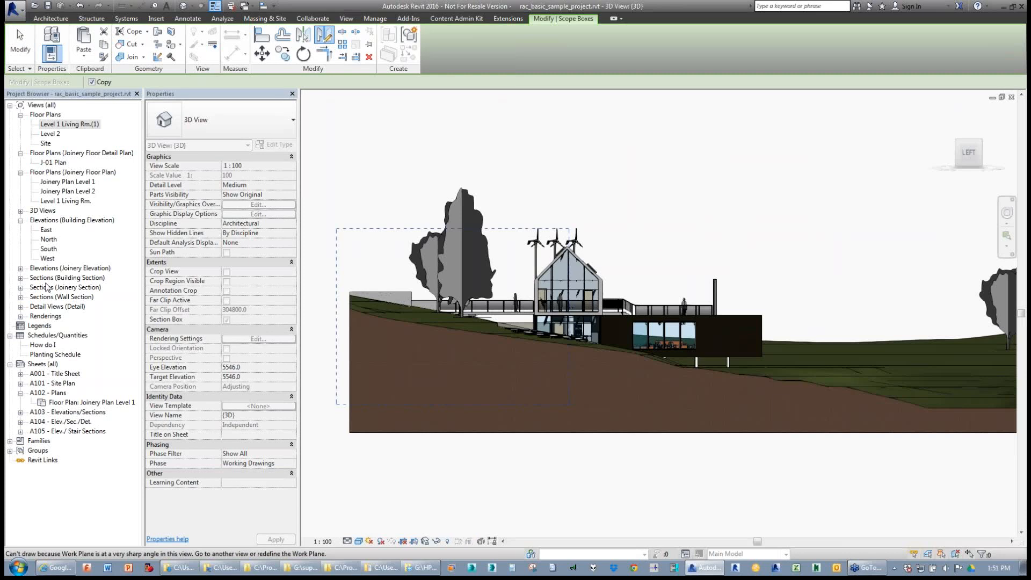
double_click(45, 249)
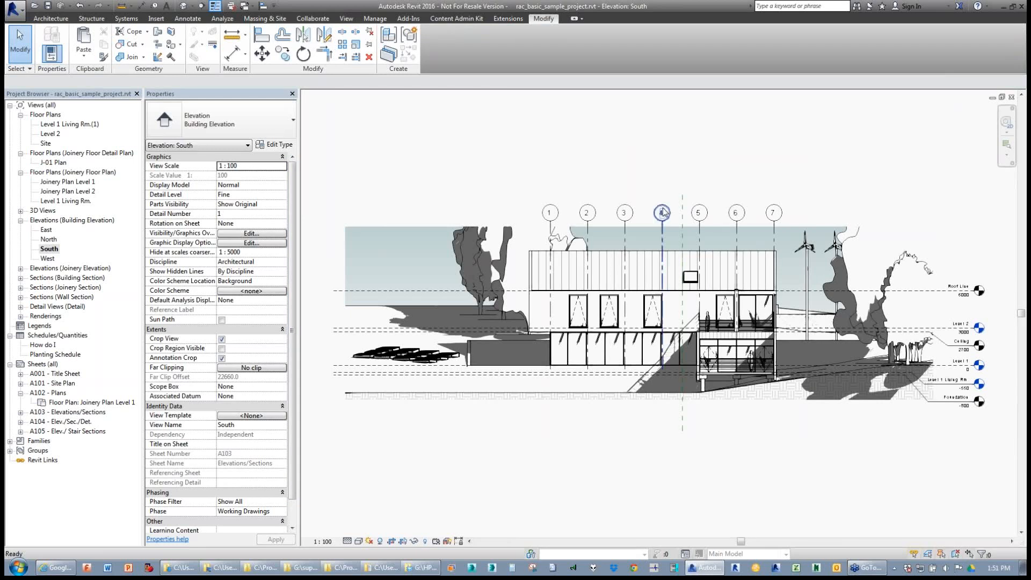
click(682, 213)
scroll(683, 214, down, 2)
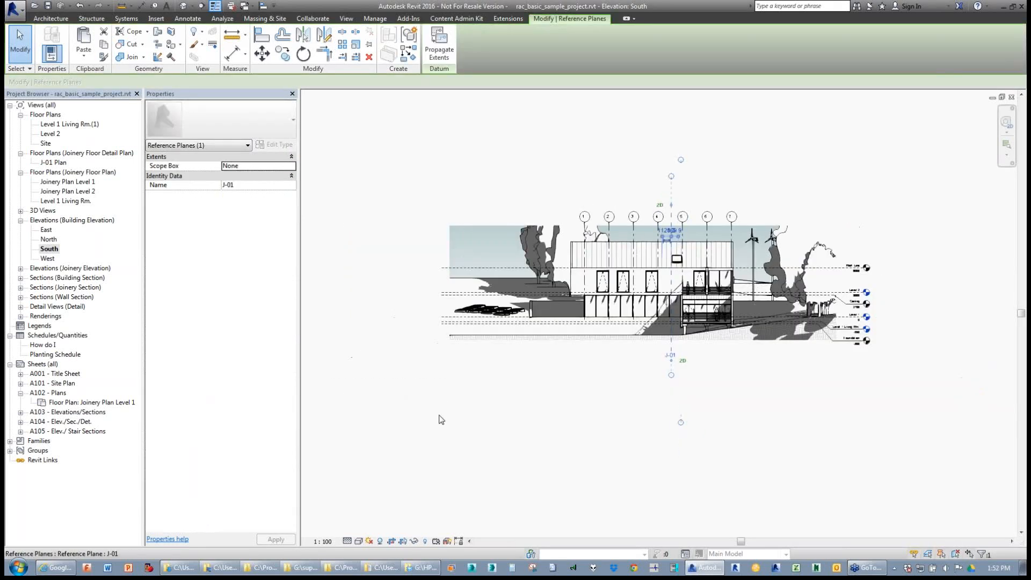
click(411, 433)
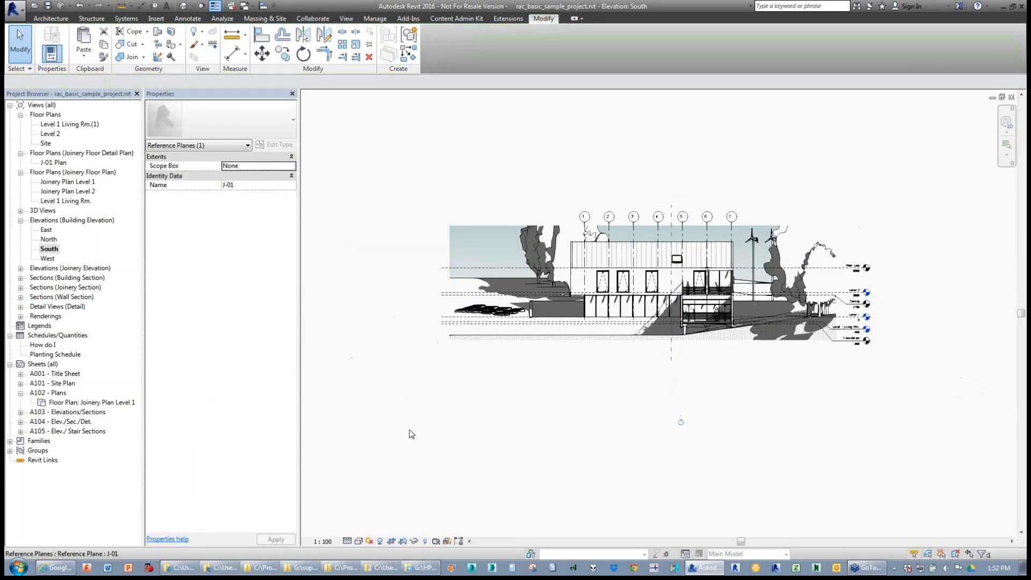
- Open the East building elevation, show its crop region and turn off view cropping
double_click(46, 230)
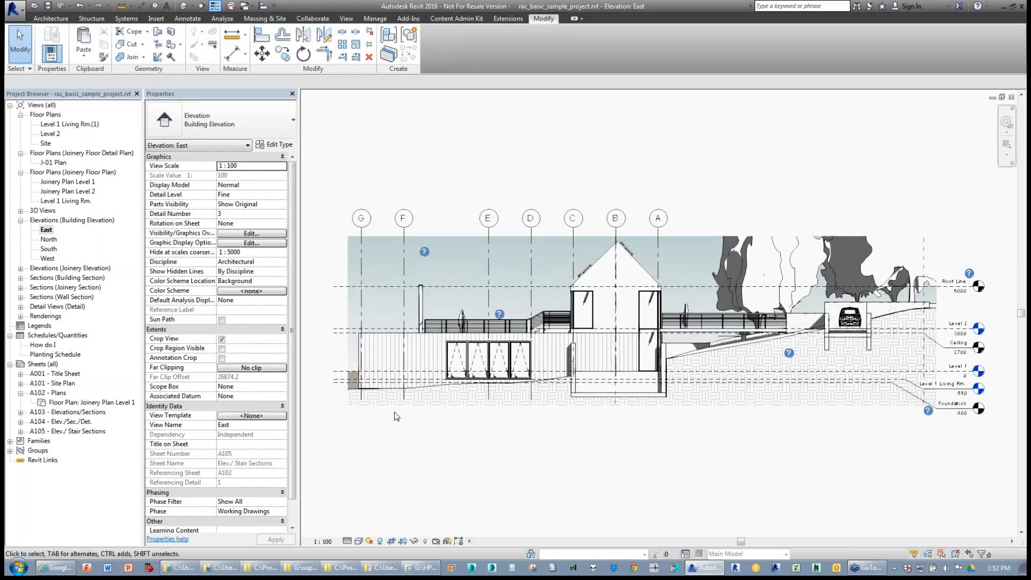
click(403, 542)
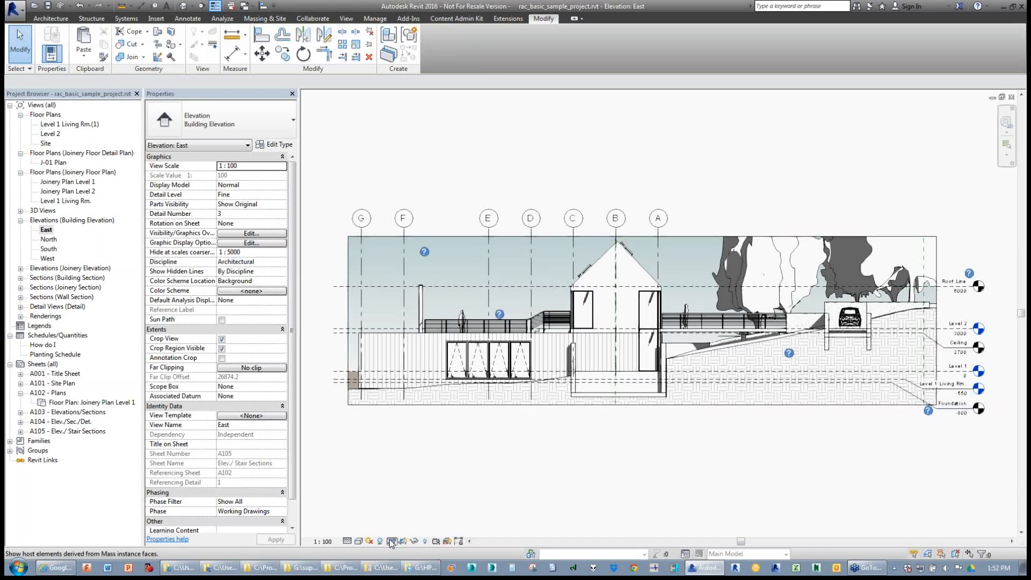
scroll(419, 354, down, 1)
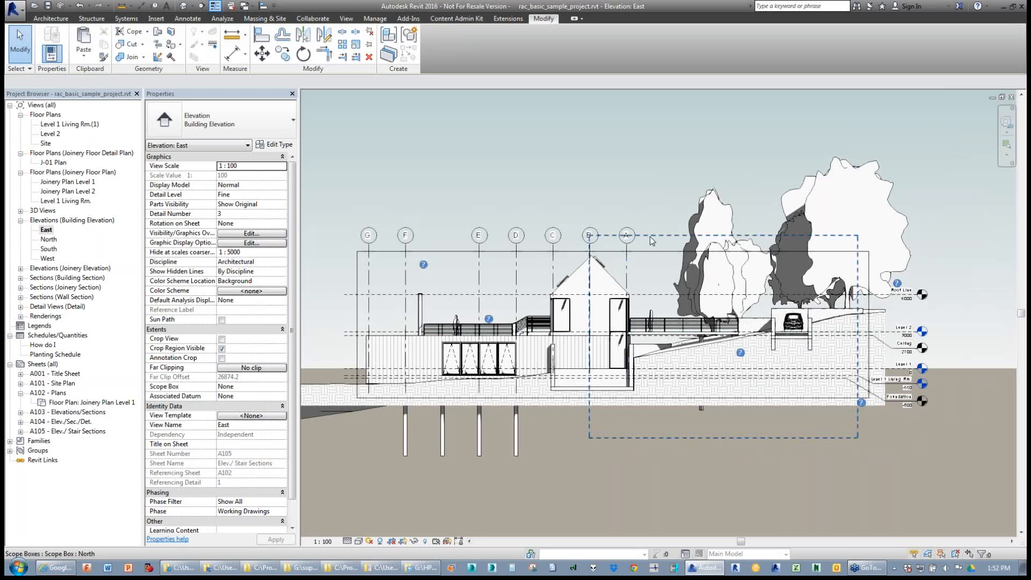
- Mirror a copy of the North scope box across an axis drawn along grid B in the East elevation
click(687, 220)
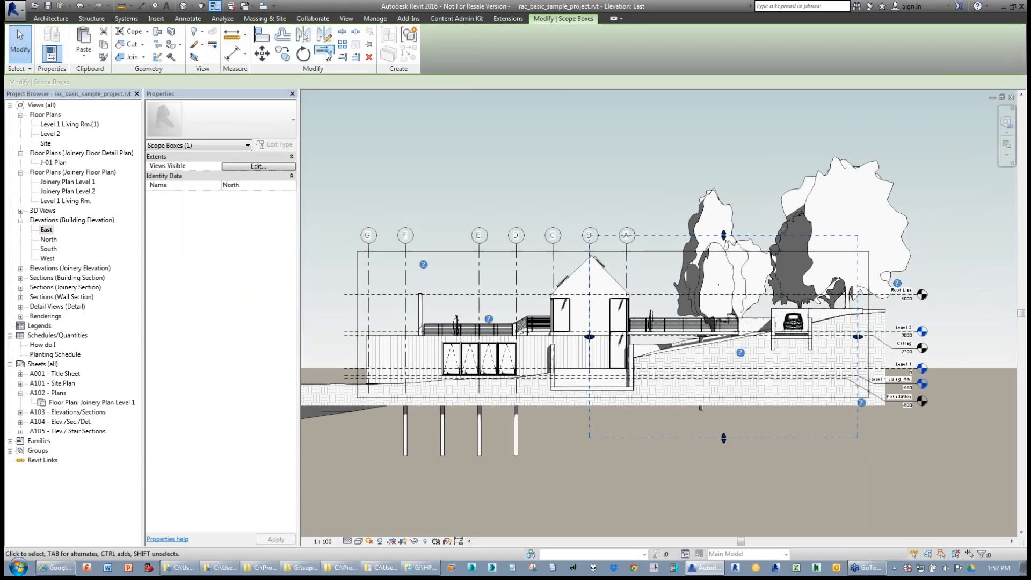
click(325, 34)
scroll(560, 296, up, 2)
click(589, 313)
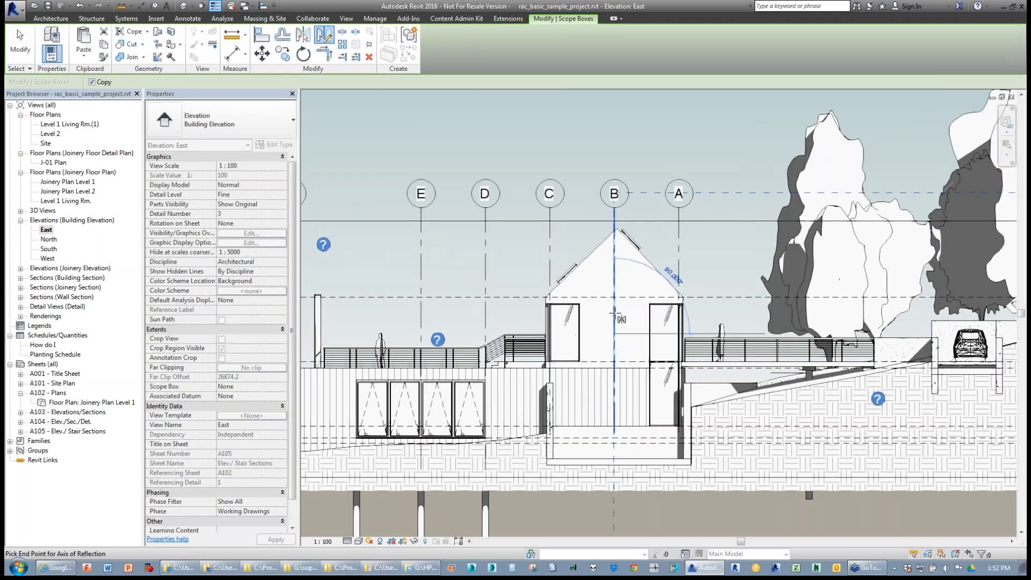
click(614, 316)
scroll(614, 316, down, 1)
- Rename the mirrored scope box as South
click(252, 185)
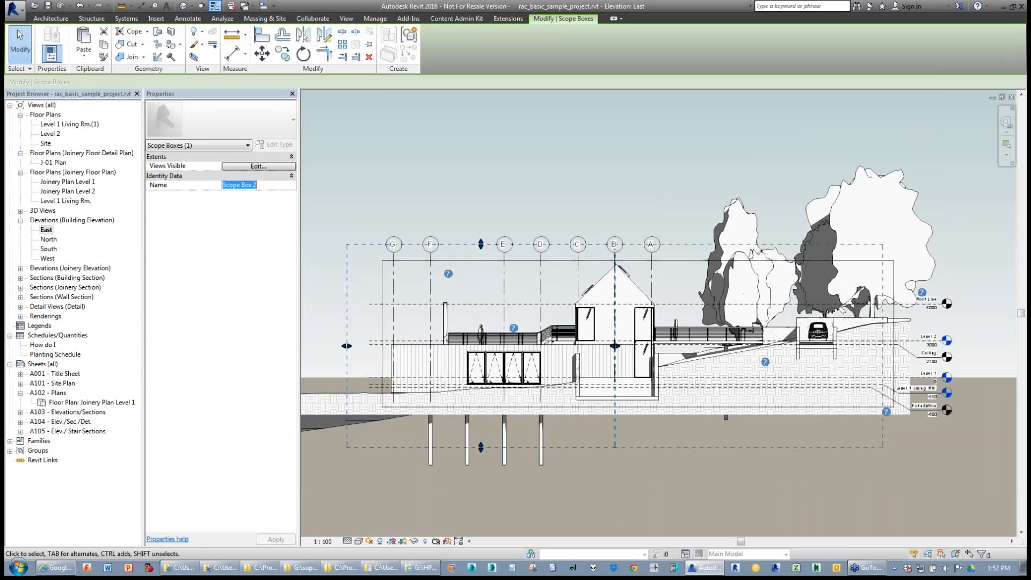
text(S)
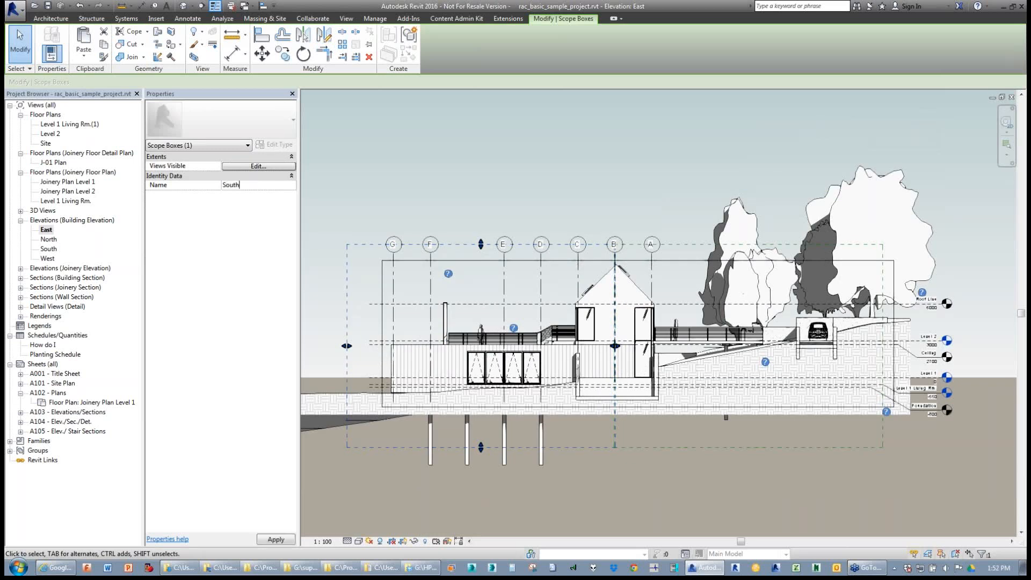
text(outh)
key(Return)
click(382, 201)
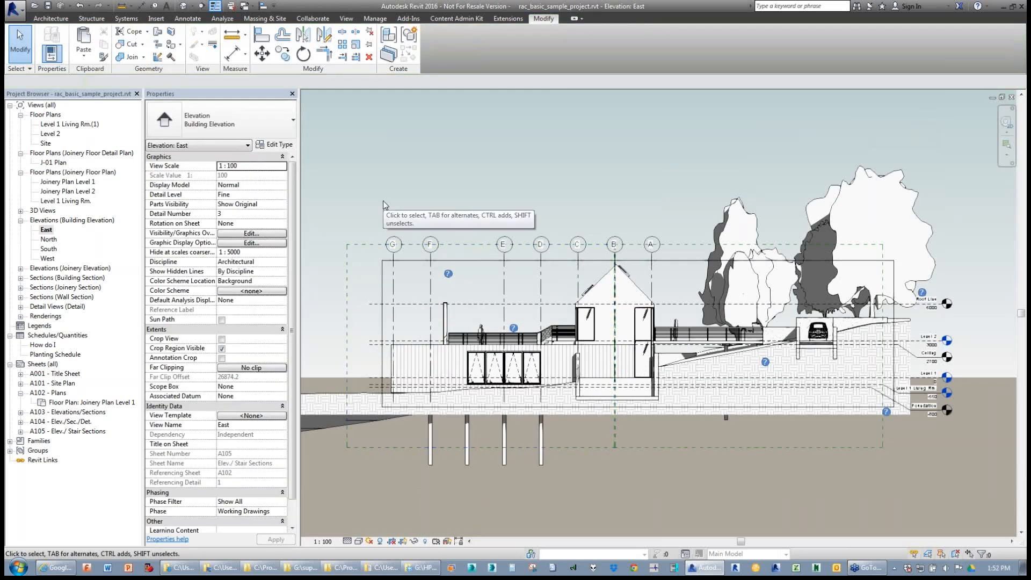
- In the Level 1 Living Rm.(1) floor plan, extend the South scope box's southern edge to the end of the long projecting wall
middle_drag(344, 323, 343, 299)
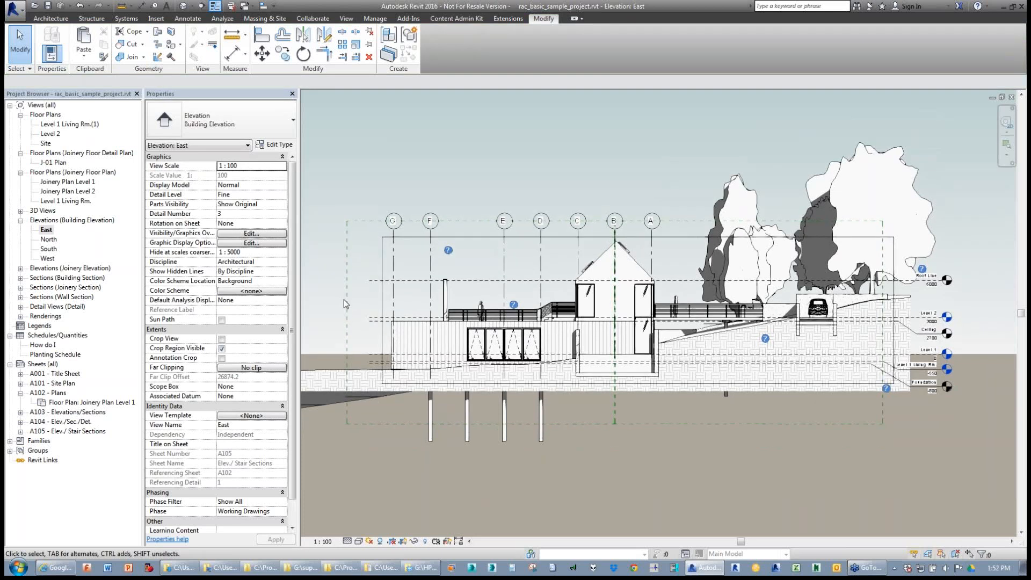
click(346, 304)
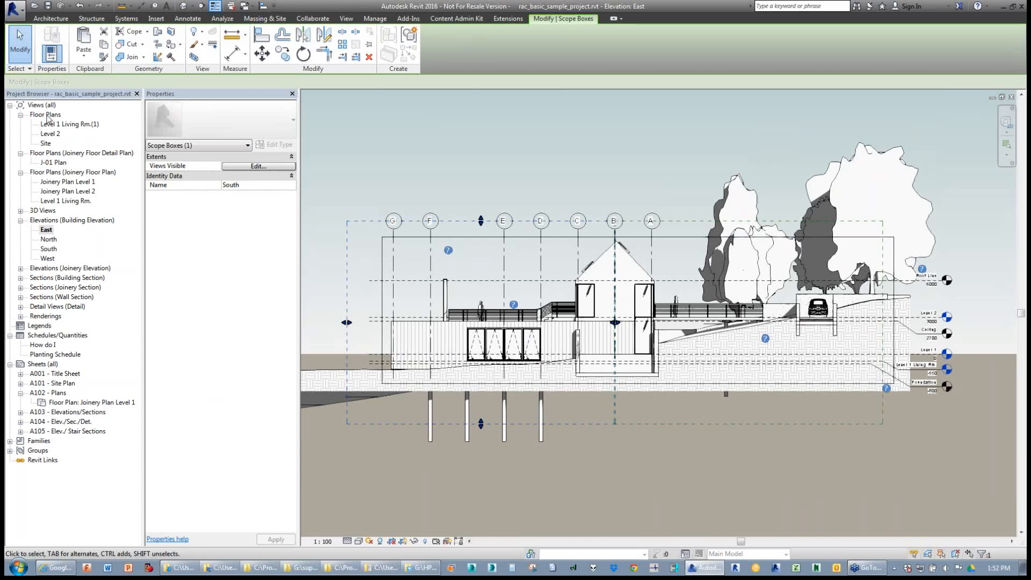
click(48, 115)
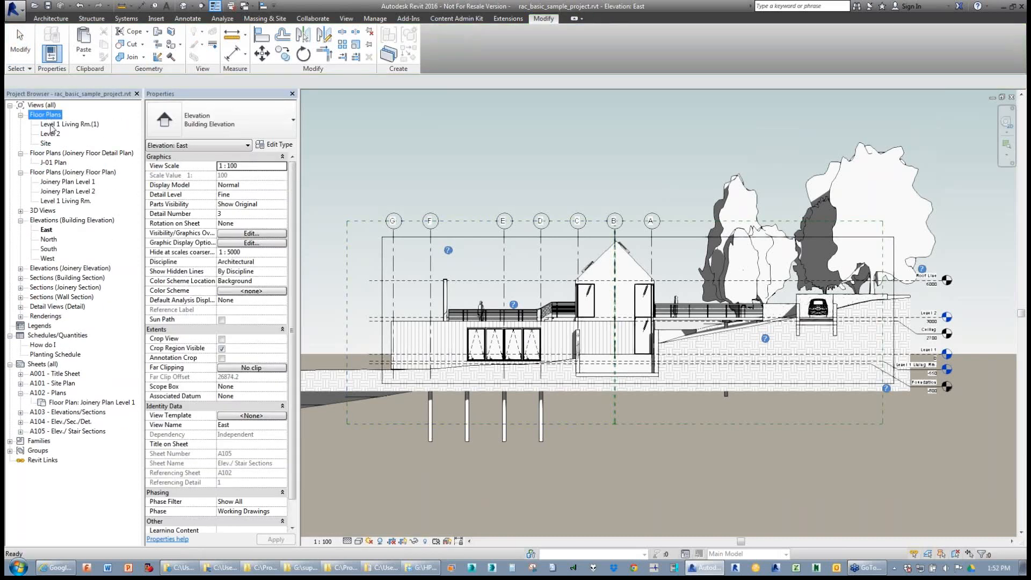
double_click(51, 125)
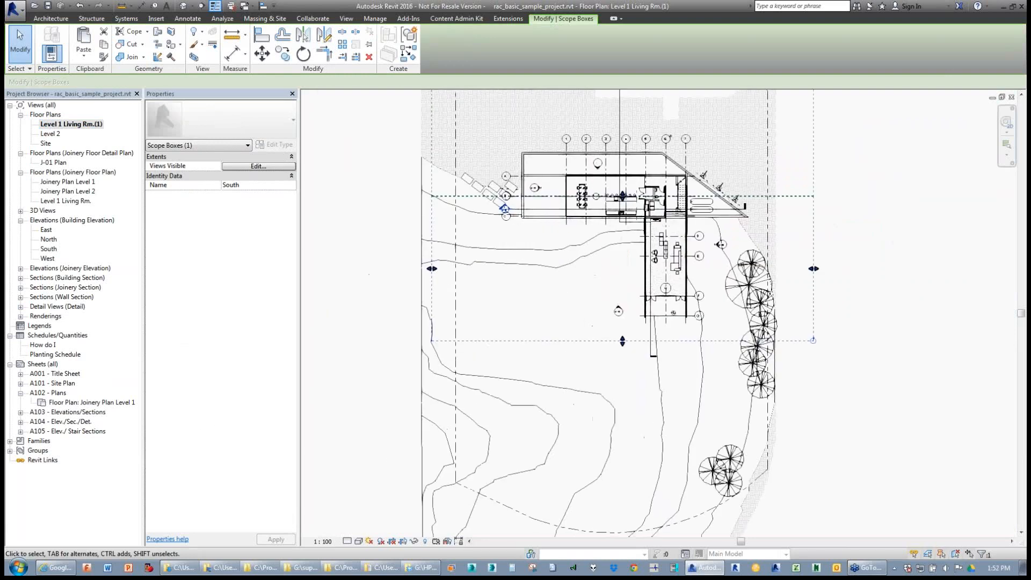
middle_drag(401, 265, 401, 263)
click(401, 263)
click(461, 339)
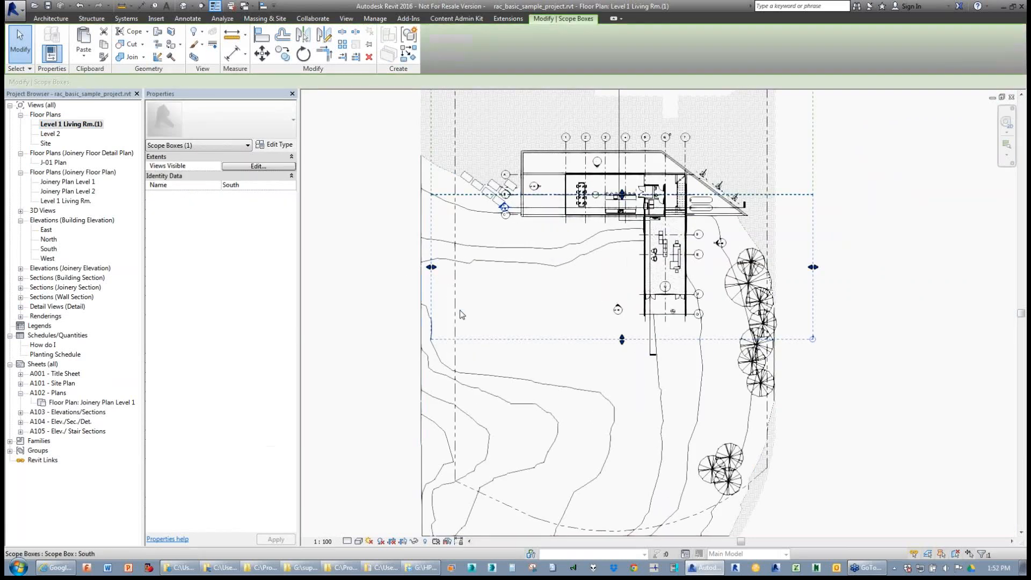
drag(622, 339, 622, 355)
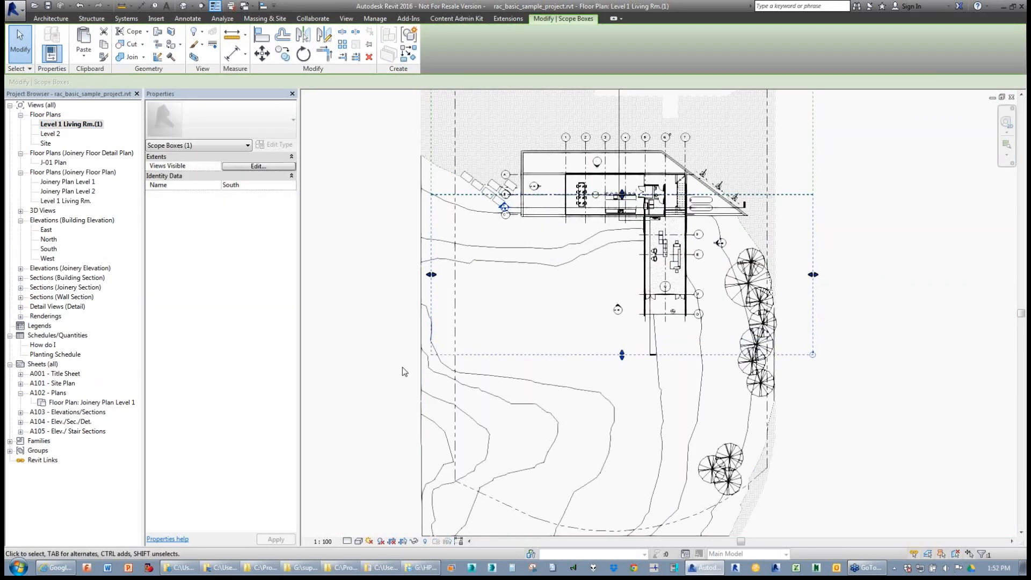
click(404, 371)
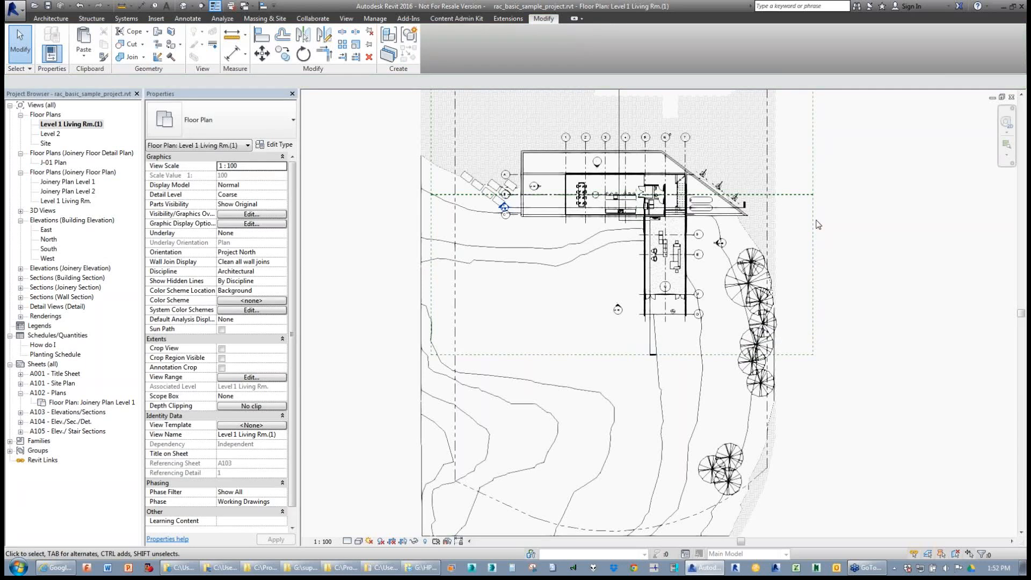
- Pull in the eastern sides of the South and North scope boxes so they line up with each other
click(781, 274)
drag(780, 274, 778, 274)
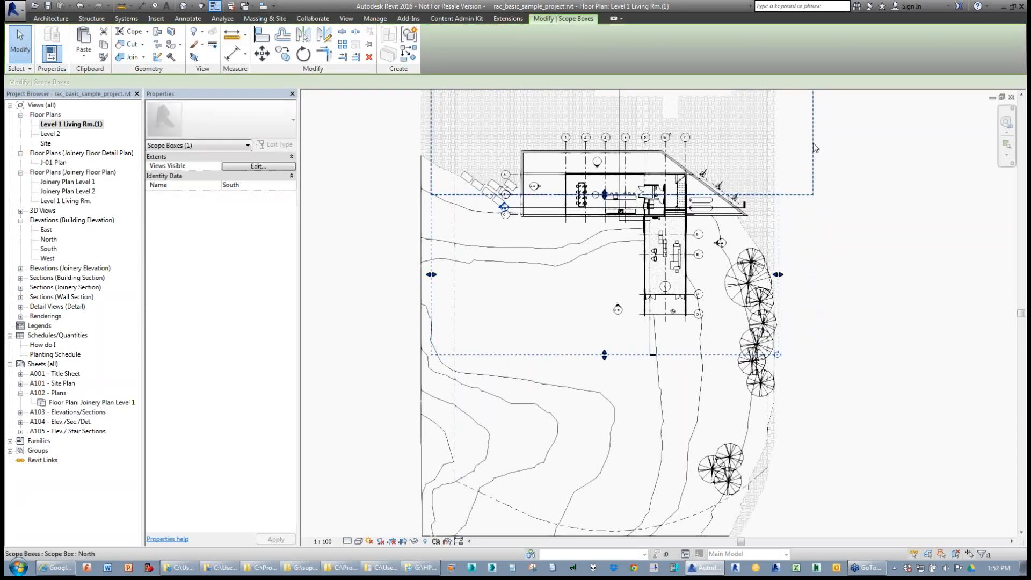
middle_drag(813, 145, 786, 257)
click(786, 249)
drag(786, 235, 752, 277)
key(Escape)
- Create two dependent duplicates of the Level 1 Living Rm.(1) floor plan
scroll(792, 287, down, 2)
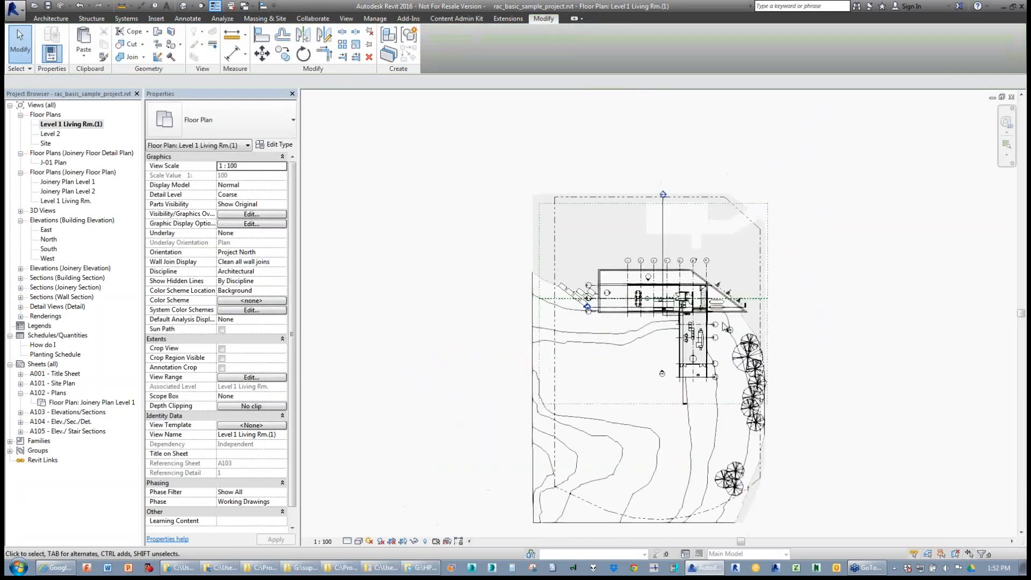
middle_drag(722, 321, 725, 233)
middle_drag(431, 262, 417, 291)
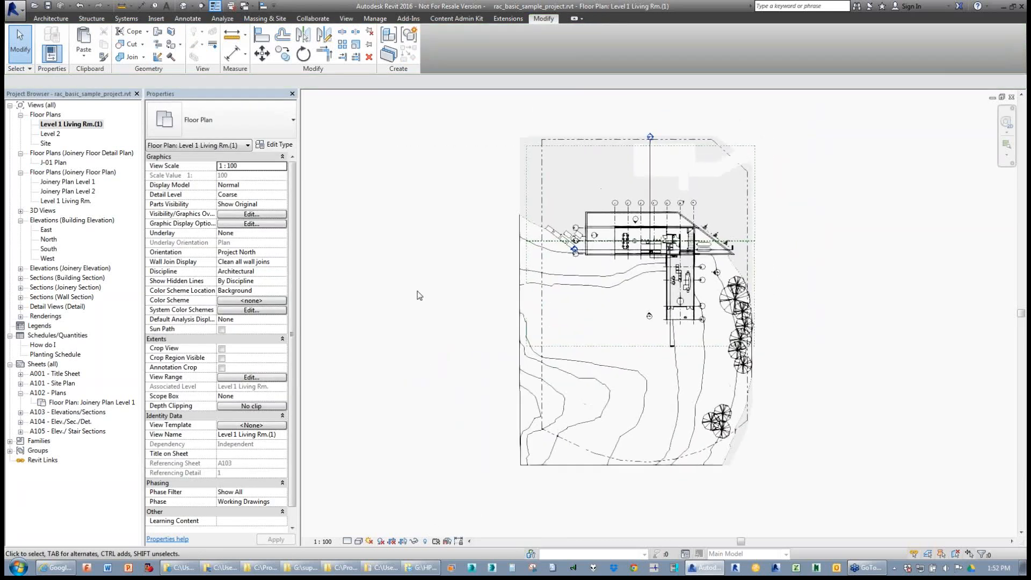
scroll(518, 211, up, 3)
middle_drag(522, 216, 405, 276)
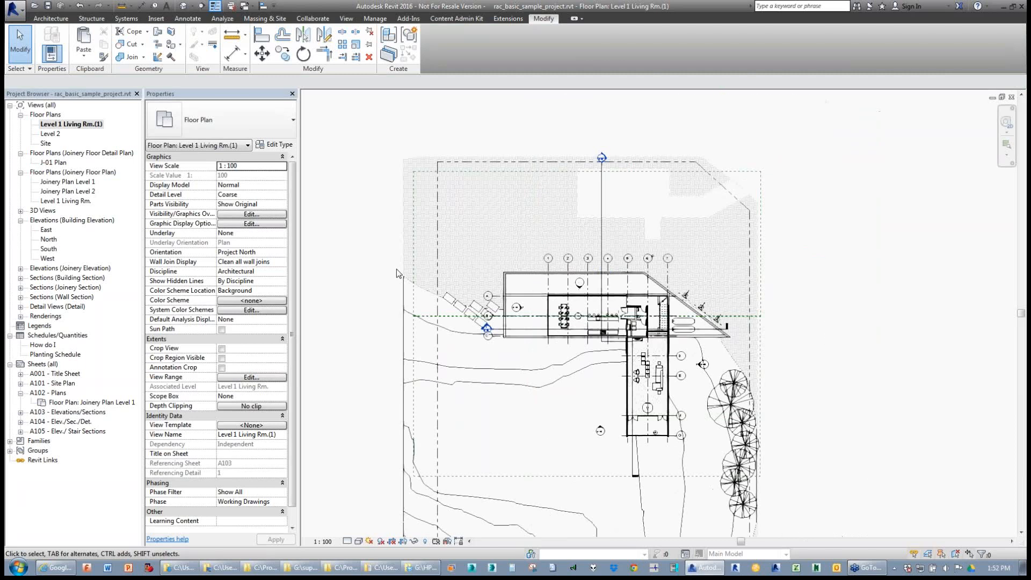
right_click(80, 129)
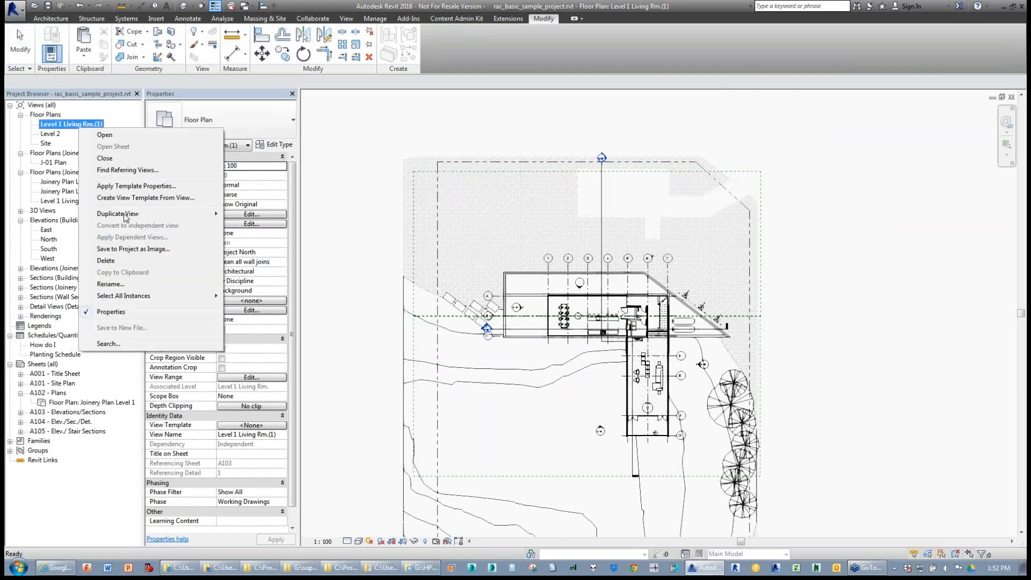
mouse_move(126, 214)
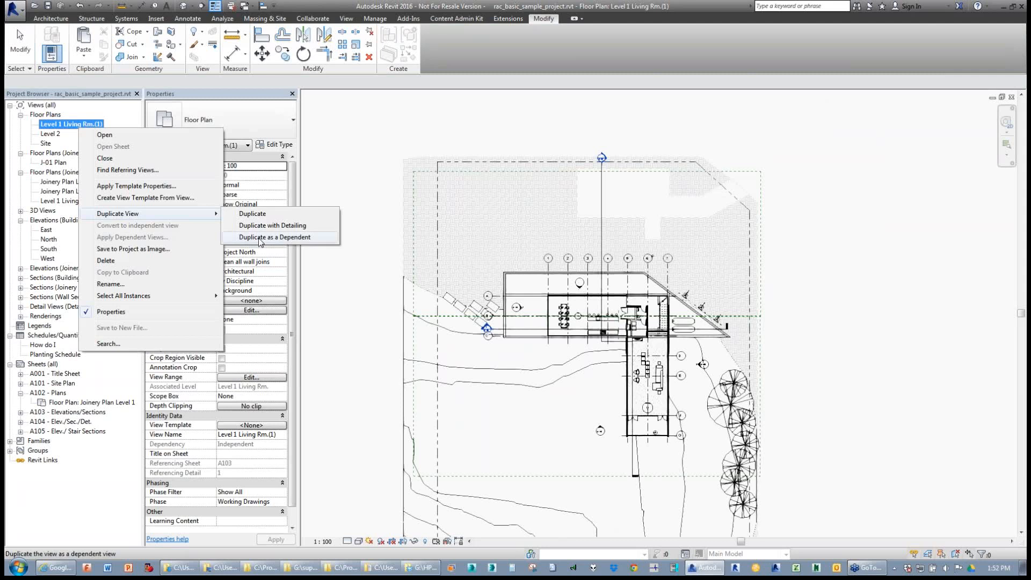
click(260, 238)
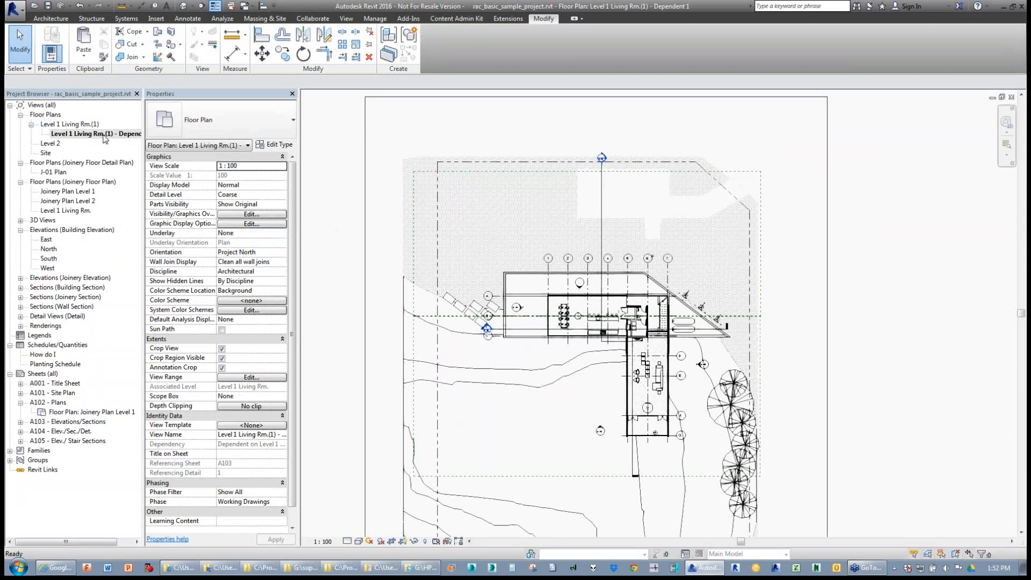
right_click(81, 124)
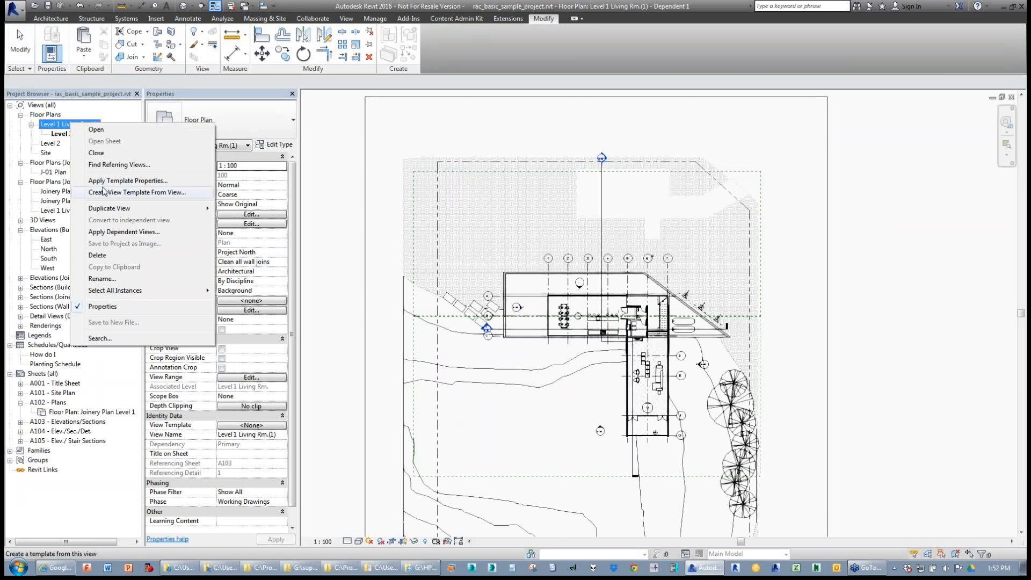
mouse_move(123, 214)
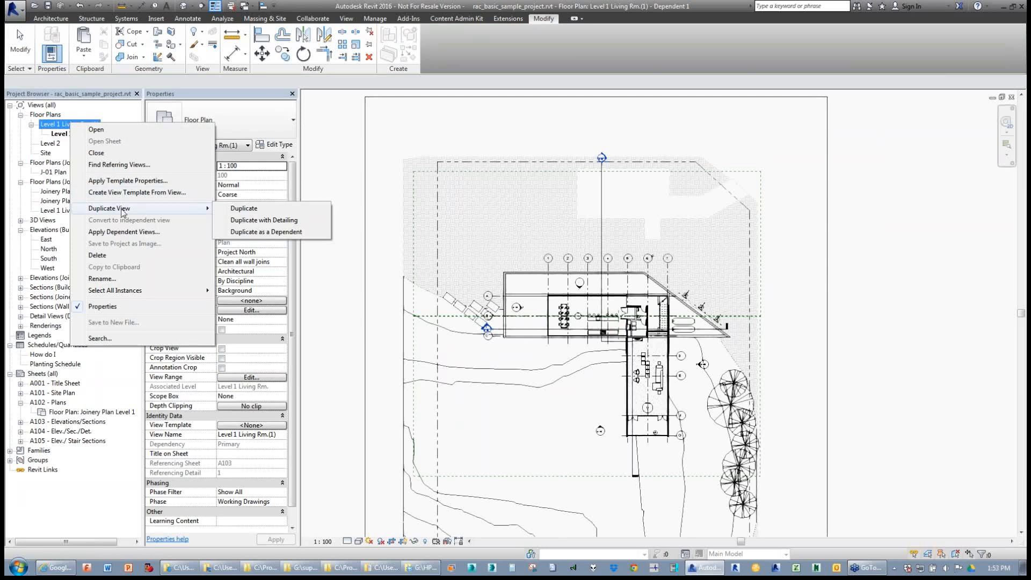
click(252, 232)
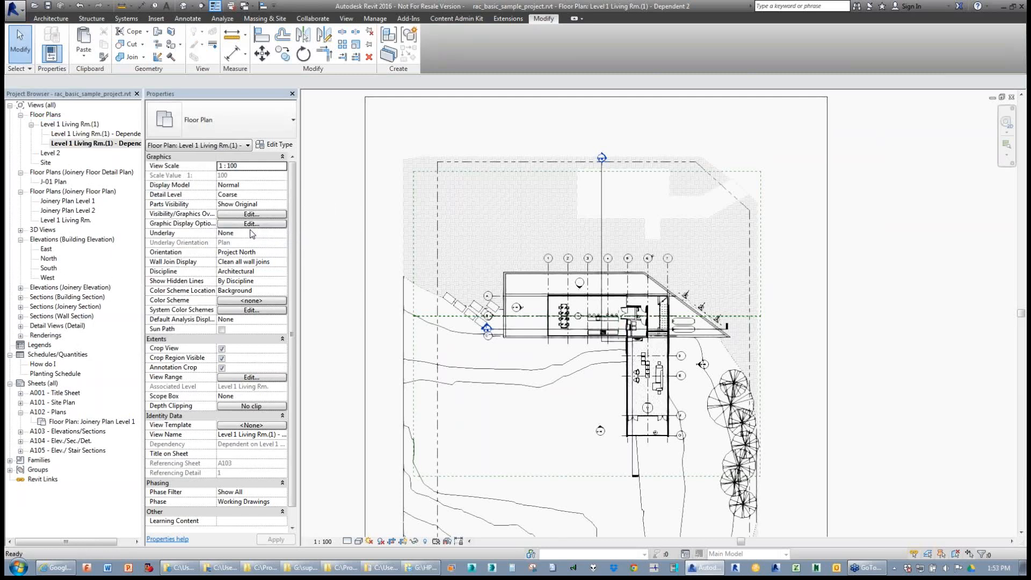
- Rename the first dependent view as Level 1 Living Rm.(1) - North
click(118, 134)
right_click(119, 142)
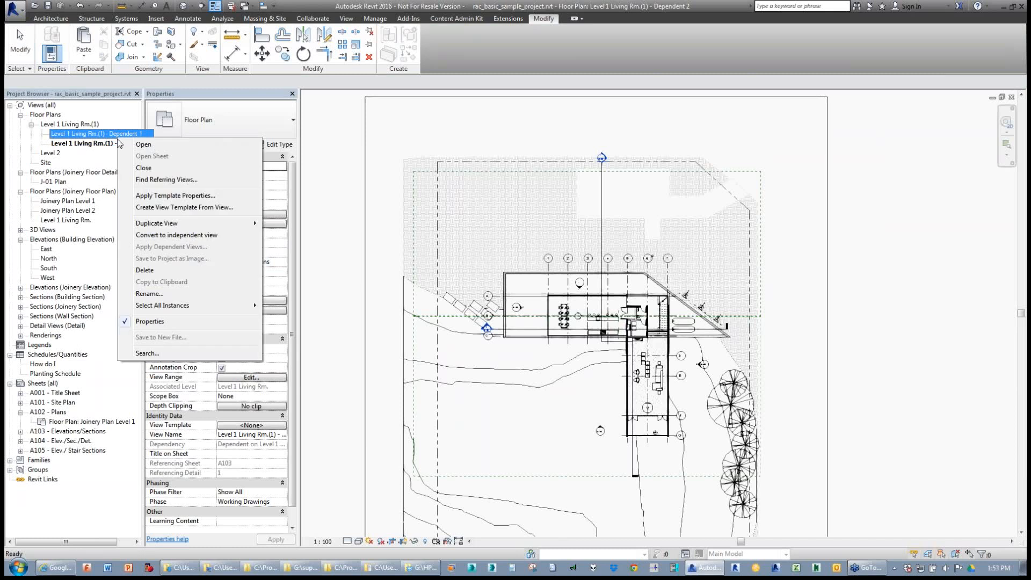
click(156, 293)
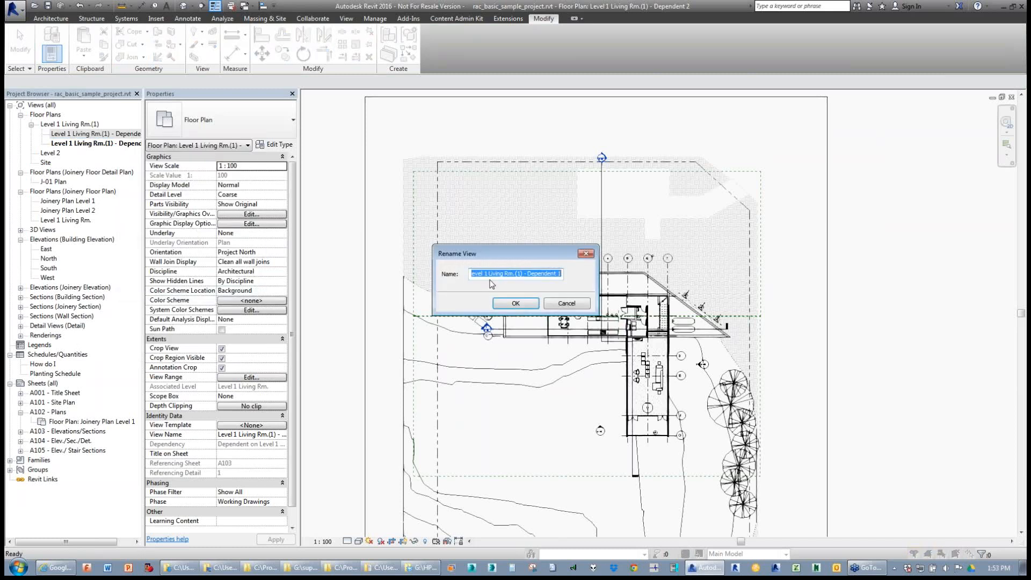
click(519, 274)
drag(540, 276, 745, 289)
text(North)
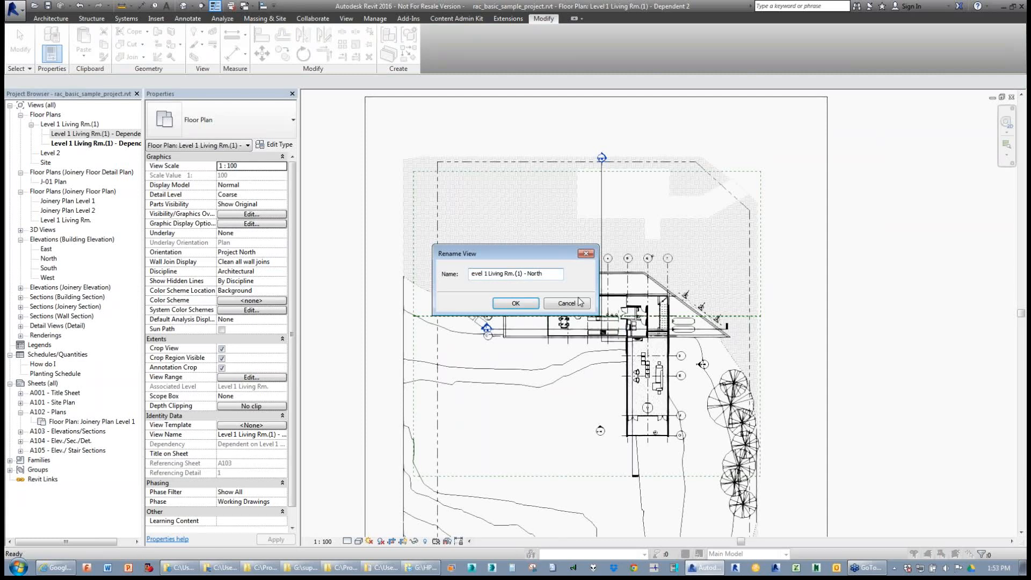
click(516, 303)
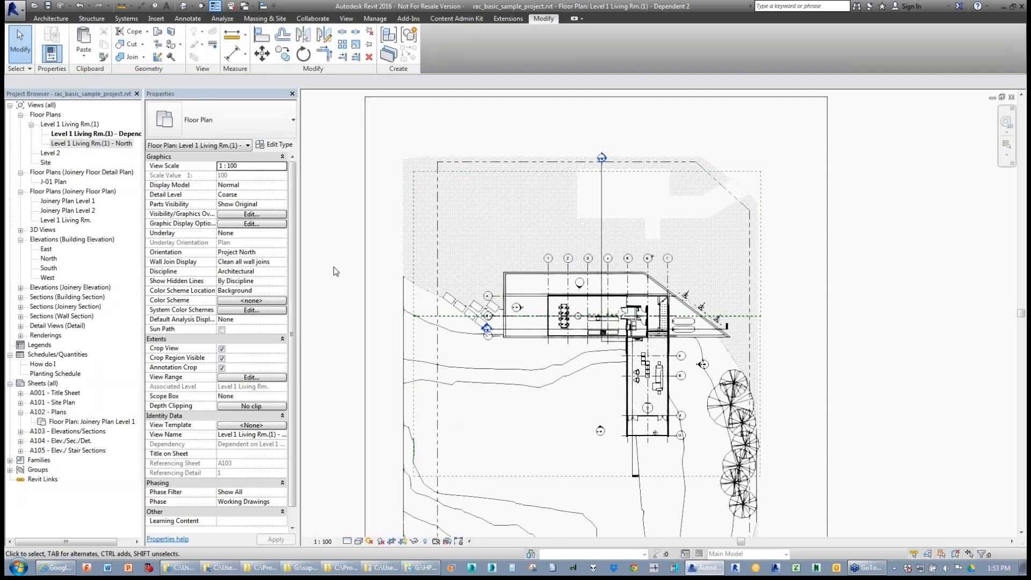
- Rename the second dependent view of the Level 1 Living Rm.(1) plan as Level 1 Living Rm.(1) - South
click(415, 359)
middle_drag(416, 360, 443, 243)
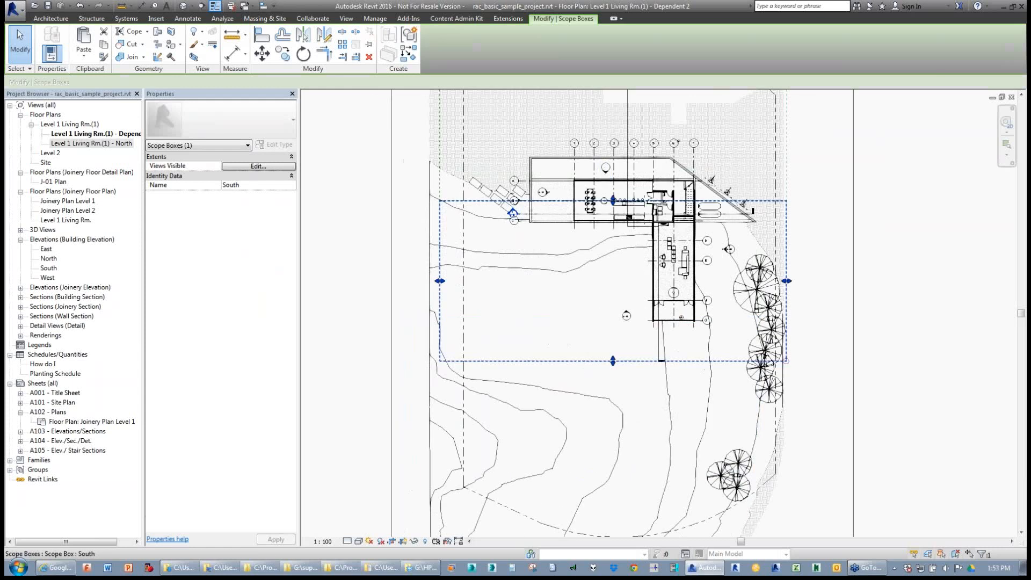
click(119, 134)
right_click(119, 135)
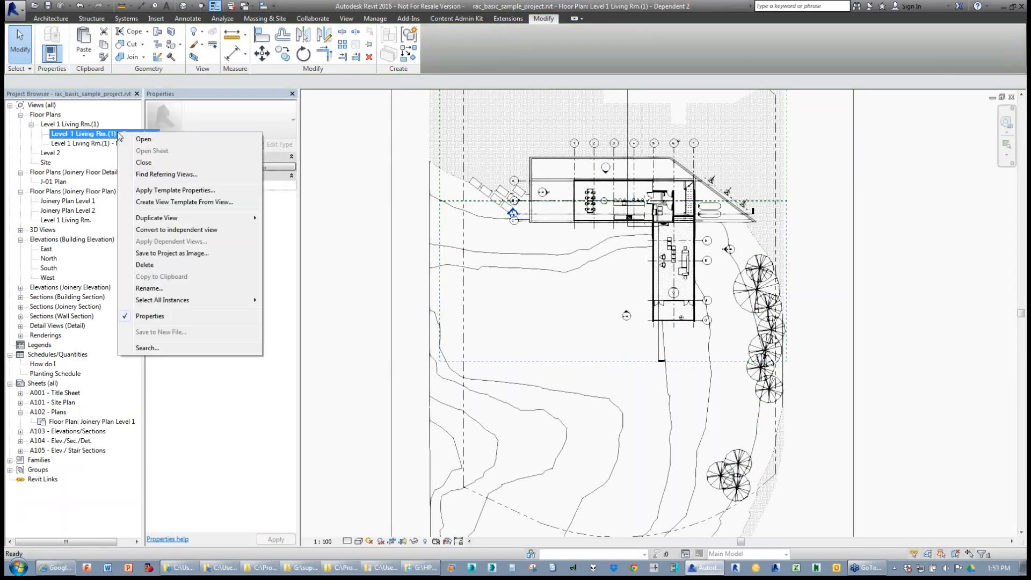
click(150, 288)
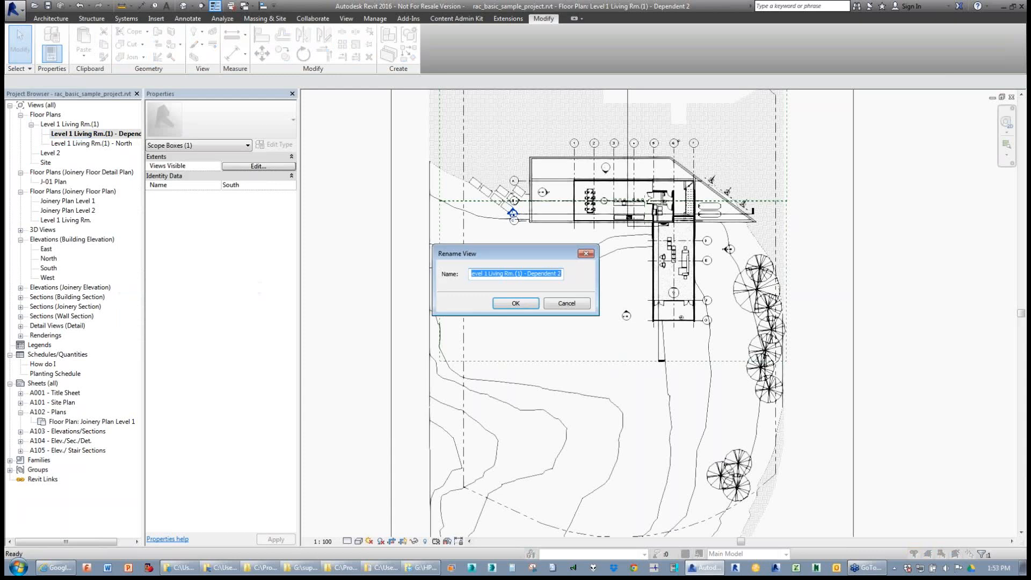
click(521, 275)
drag(527, 275, 675, 283)
text(South)
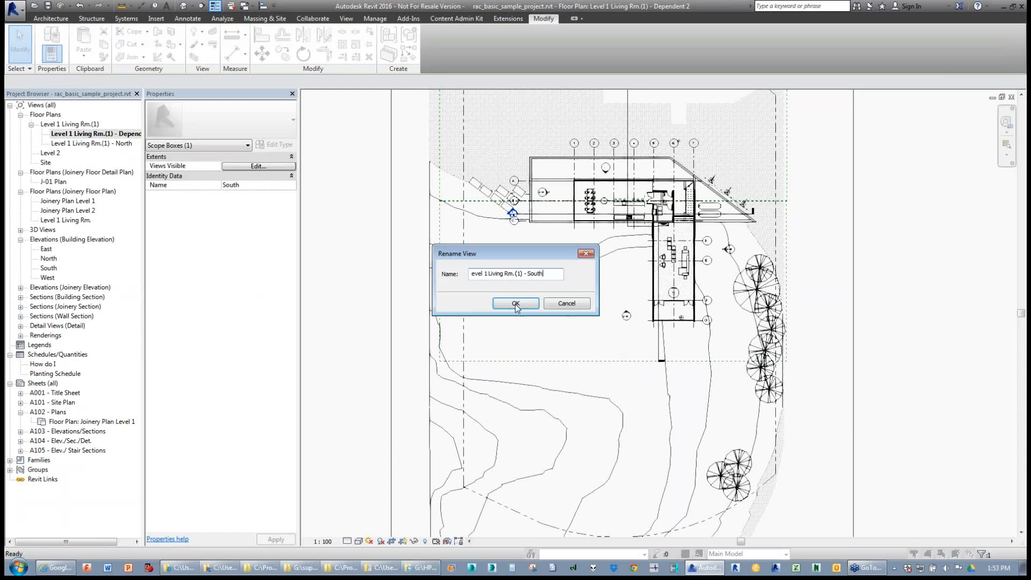
click(515, 303)
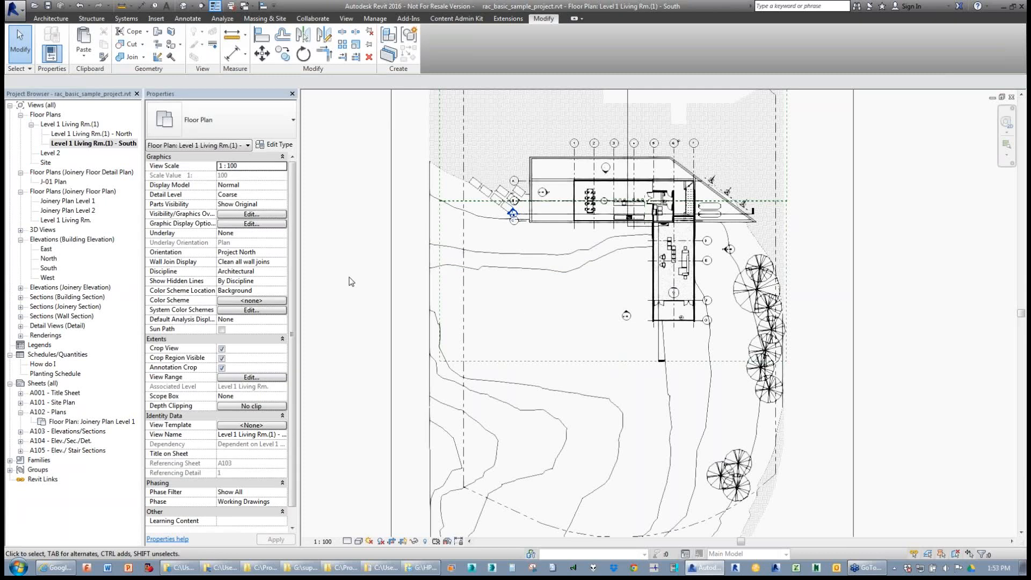
- Assign the North scope box to the Level 1 Living Rm.(1) - North floor plan
double_click(97, 135)
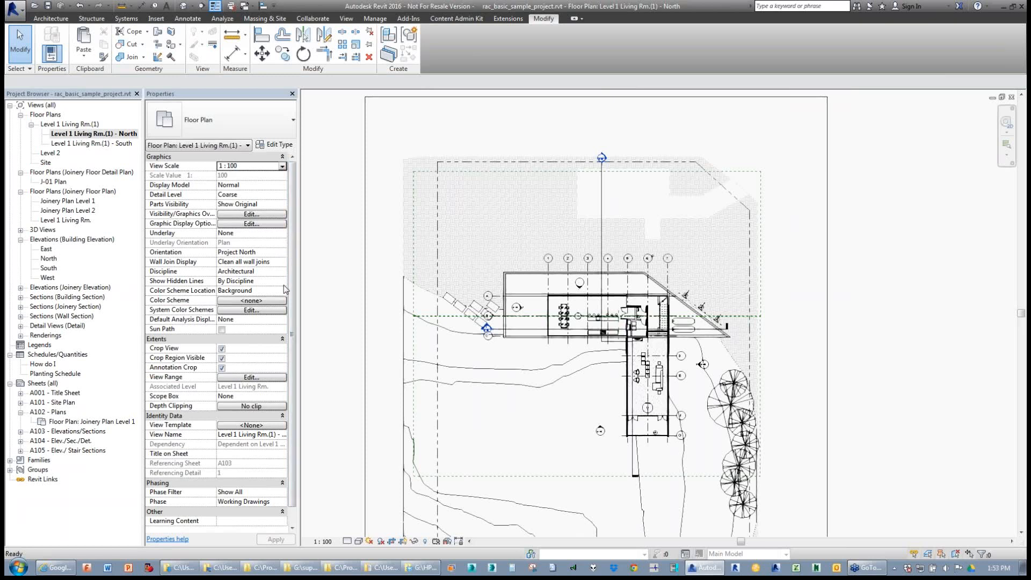
click(268, 397)
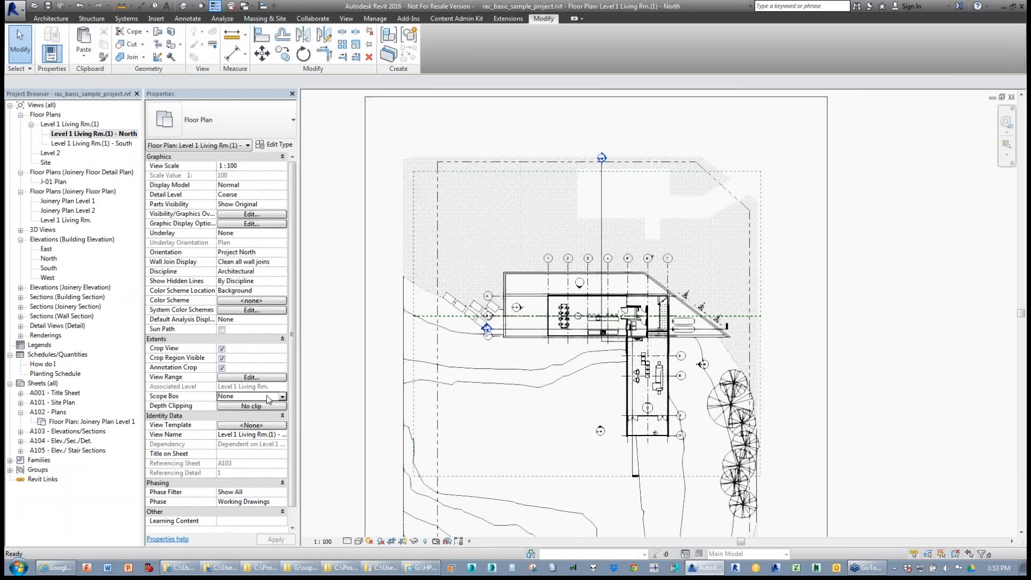
click(282, 396)
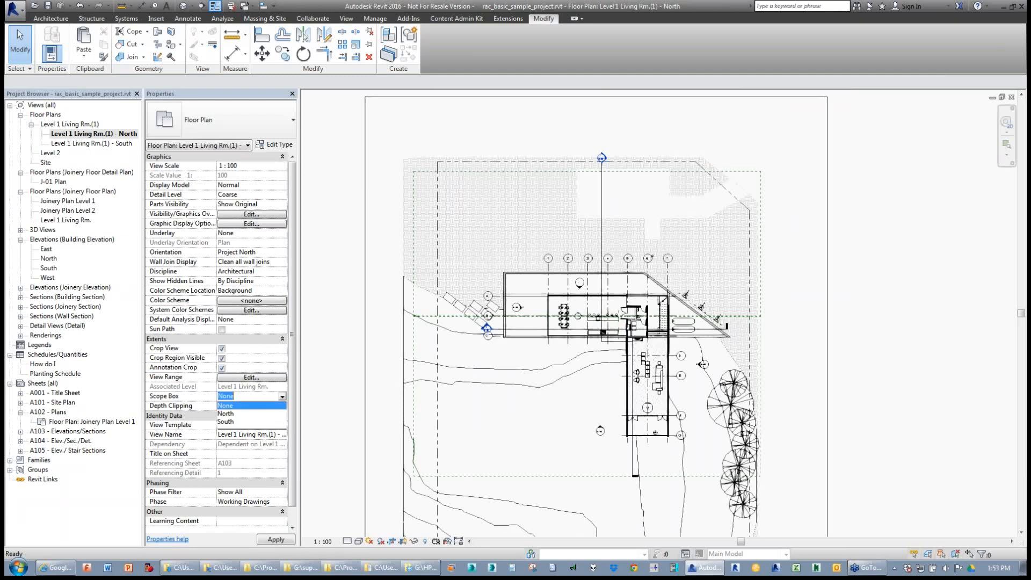
click(228, 414)
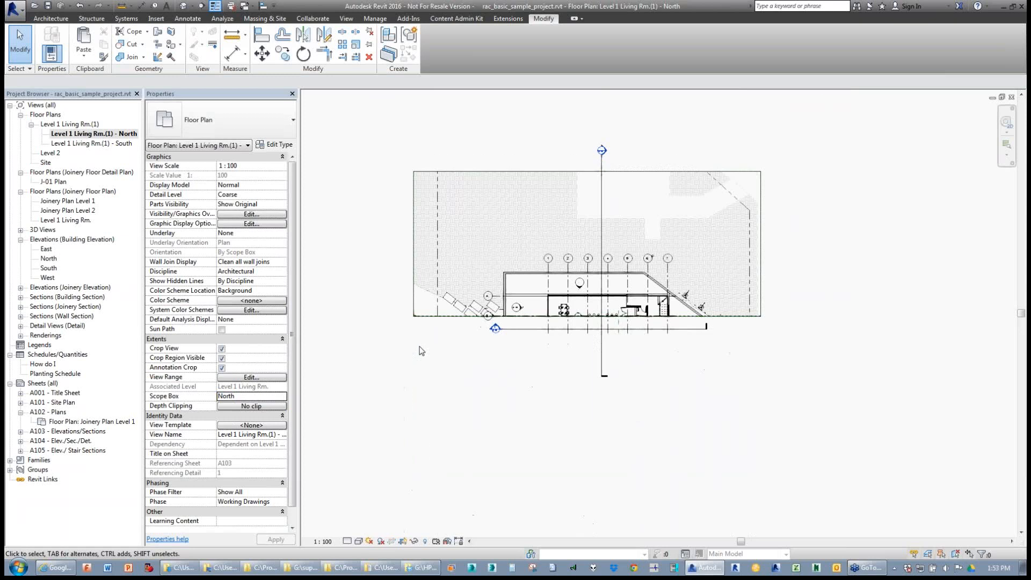
- Assign the South scope box to the Level 1 Living Rm.(1) - South floor plan
double_click(98, 142)
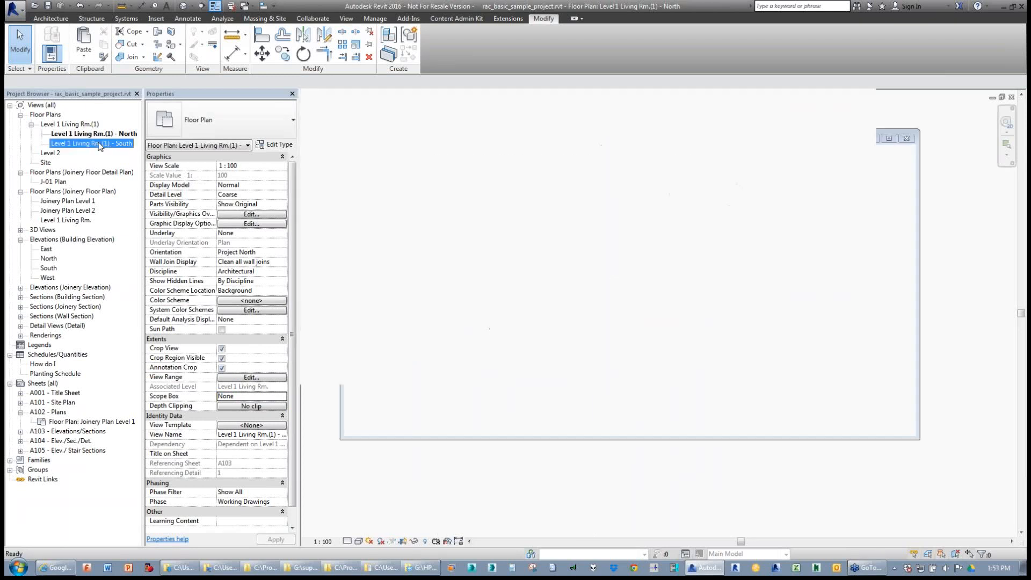
click(280, 396)
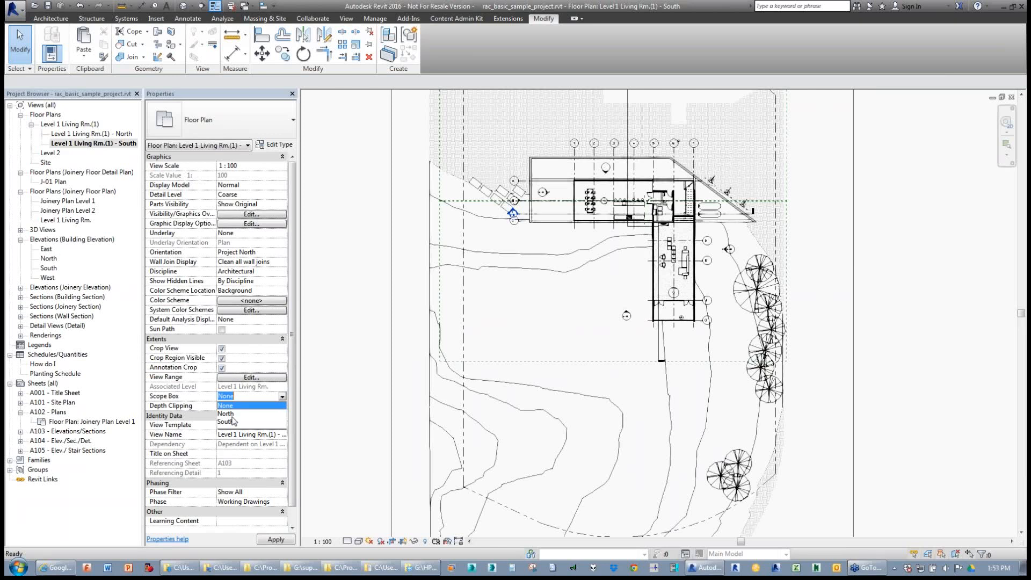
click(227, 421)
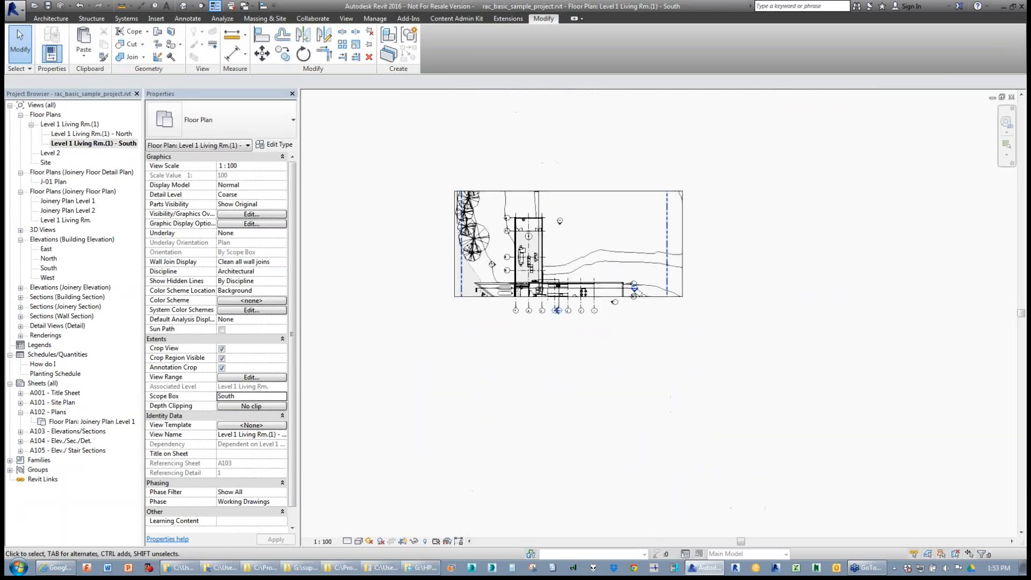
scroll(522, 308, up, 2)
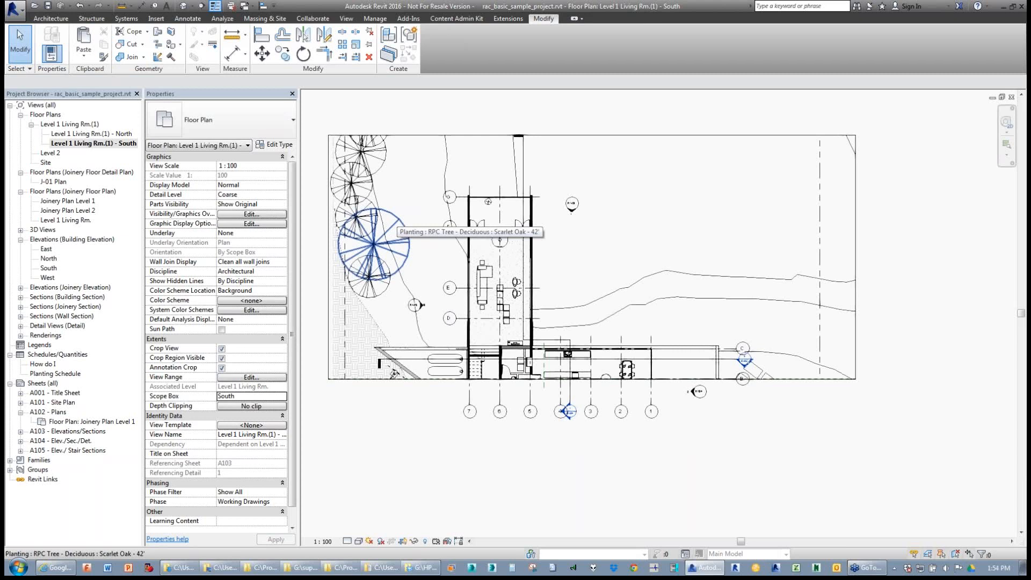
- Examine the crop region and grid 7 in the South dependent plan, and the South scope box's extents in the East elevation
click(331, 301)
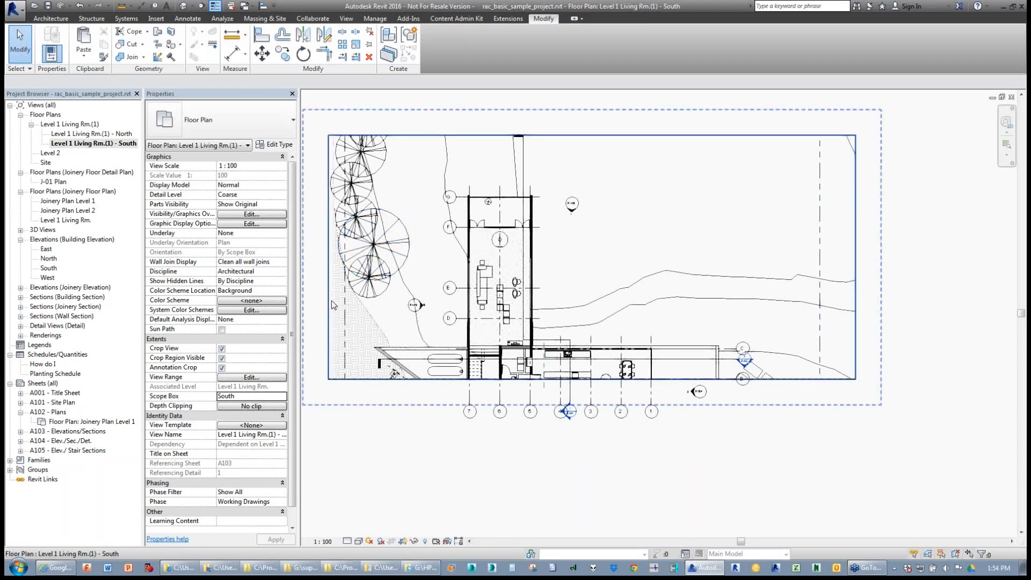
click(402, 462)
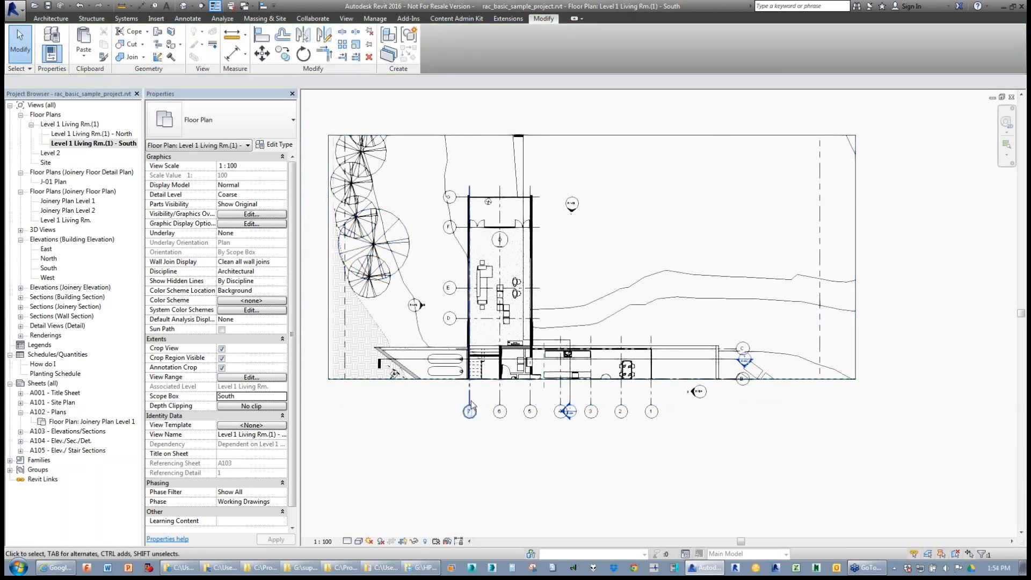
click(470, 405)
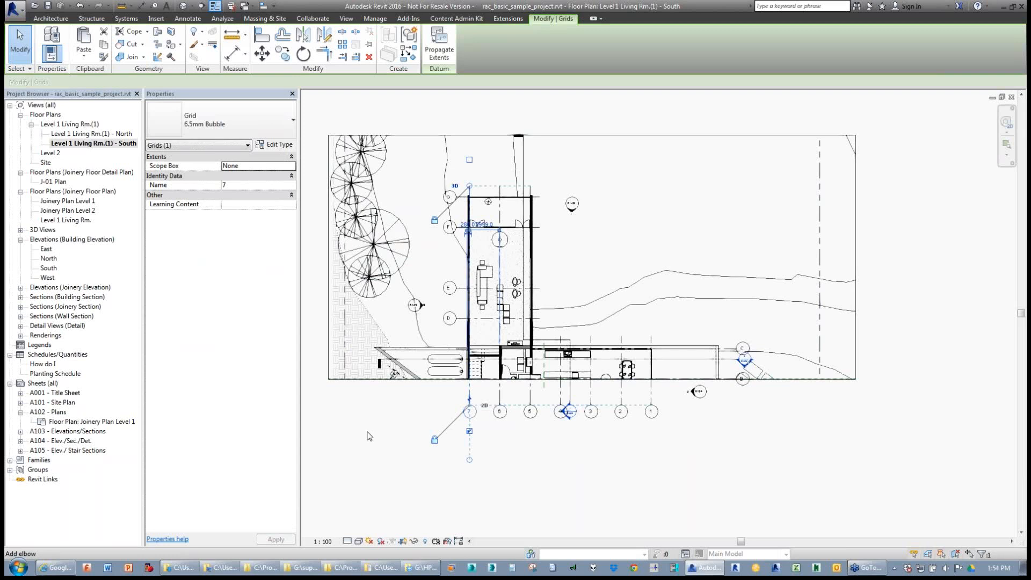
double_click(49, 268)
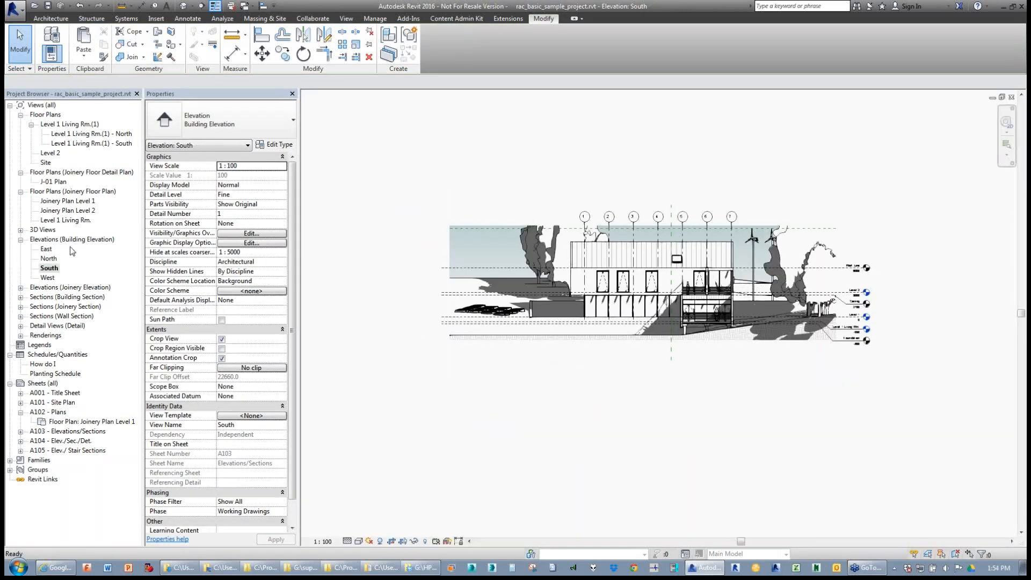
double_click(46, 249)
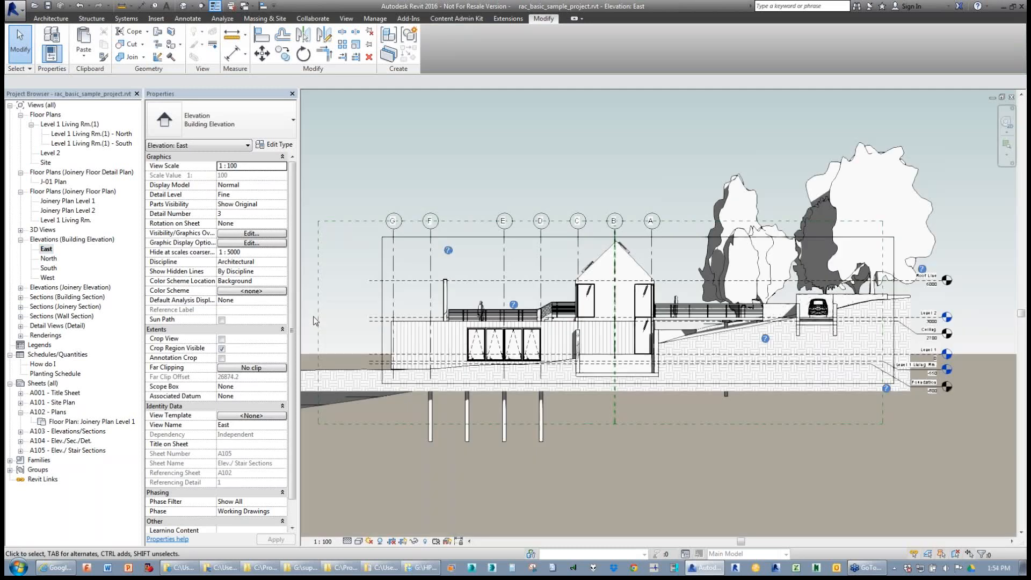
click(317, 245)
middle_drag(316, 245, 400, 251)
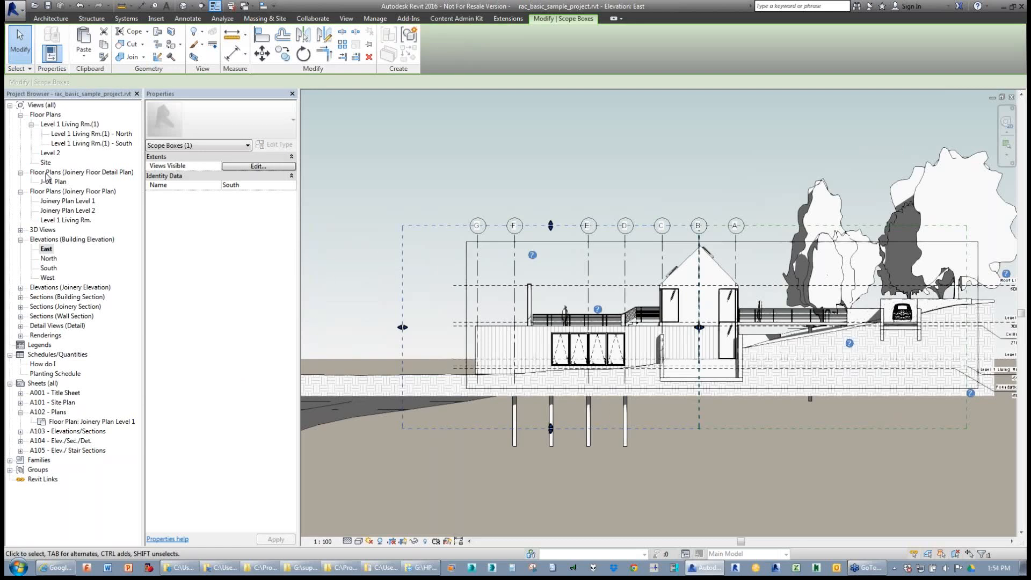
- In the Level 1 Living Rm.(1) - North plan, draw an east-west building section across the building just north of grid A and open its view
double_click(75, 135)
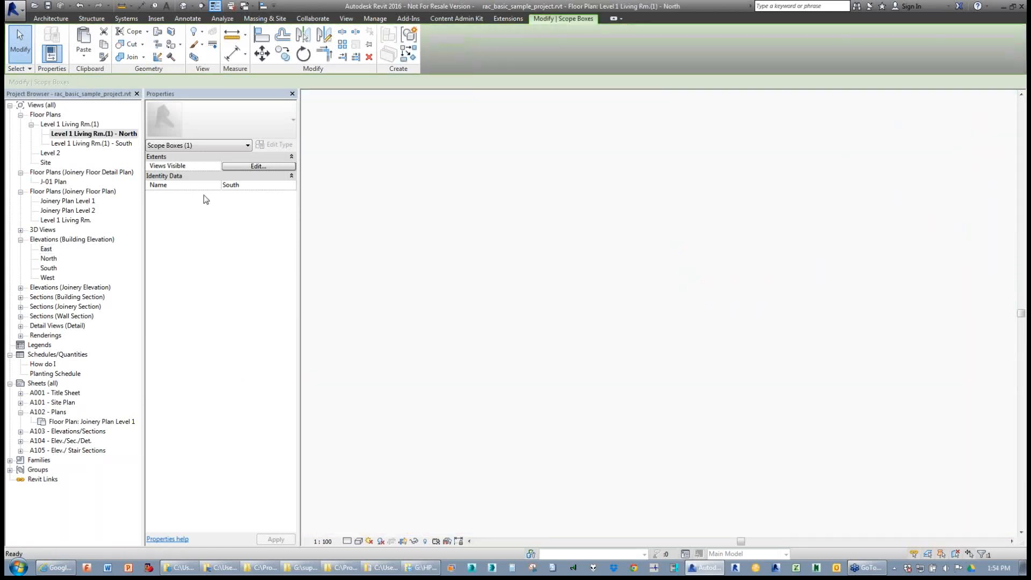
scroll(647, 236, up, 2)
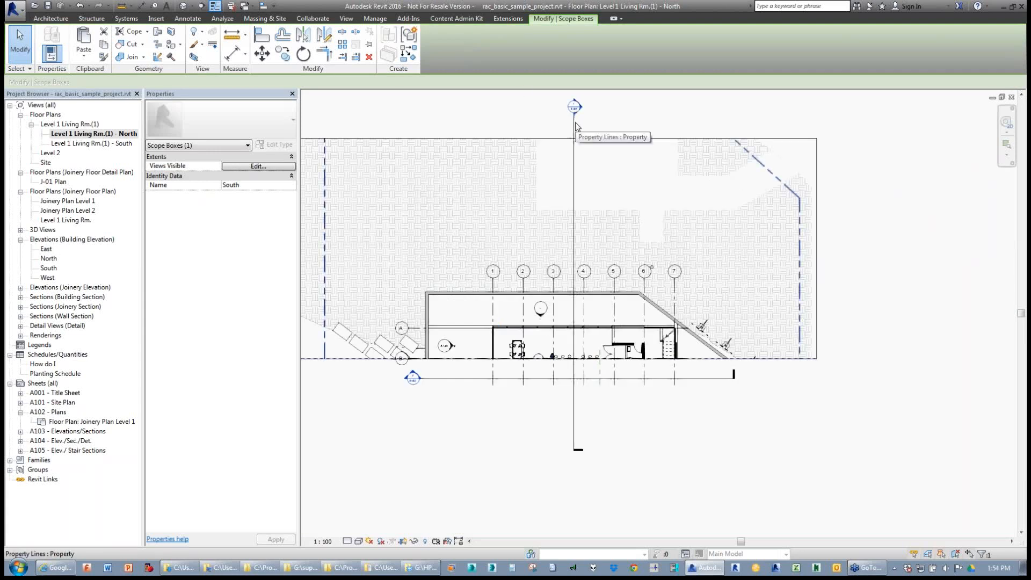
click(575, 127)
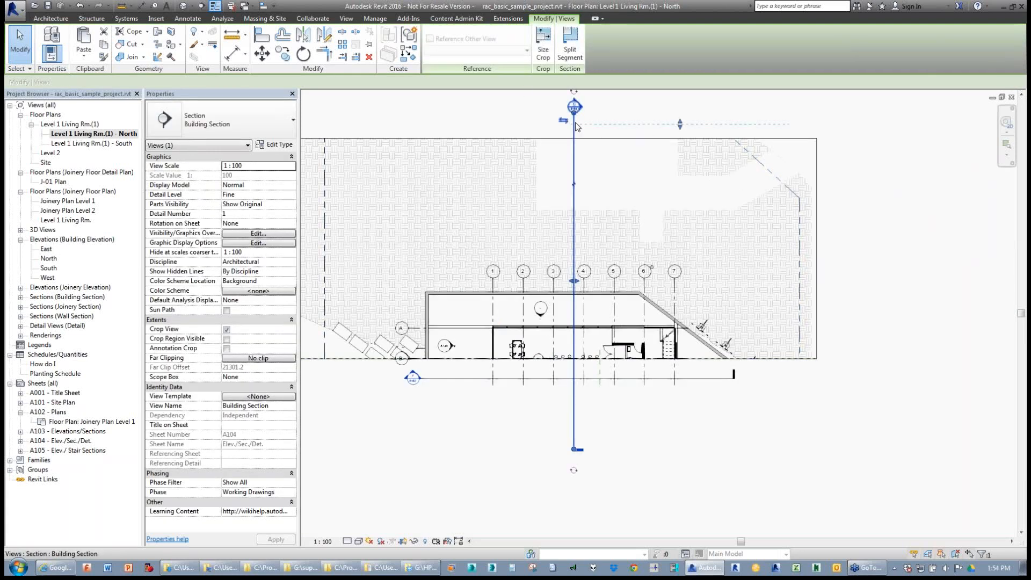
click(570, 51)
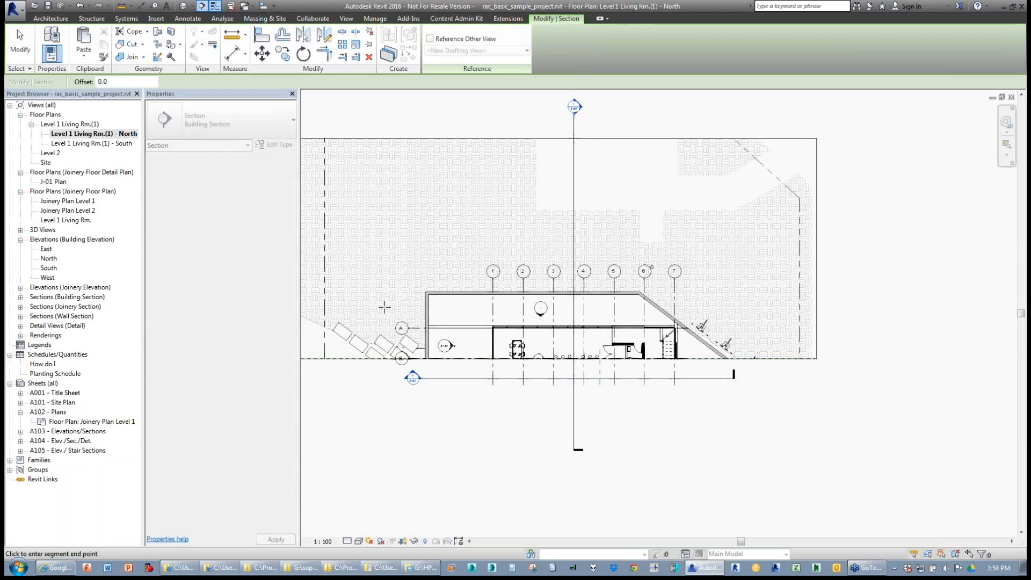
click(773, 306)
right_click(736, 309)
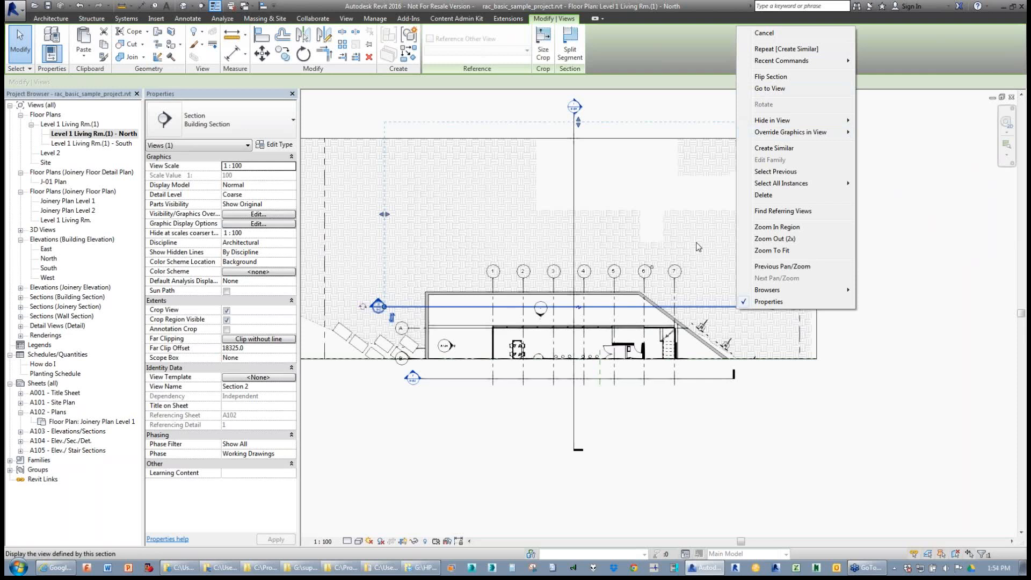
click(771, 88)
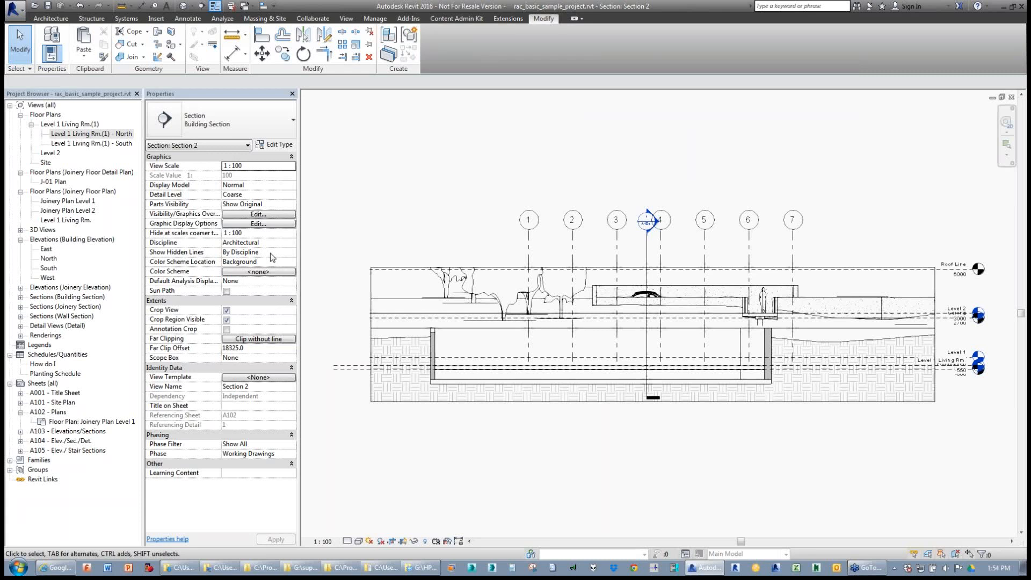
- Assign the North scope box to the Section 2 view and inspect the section's crop extents
click(283, 358)
click(291, 357)
click(246, 376)
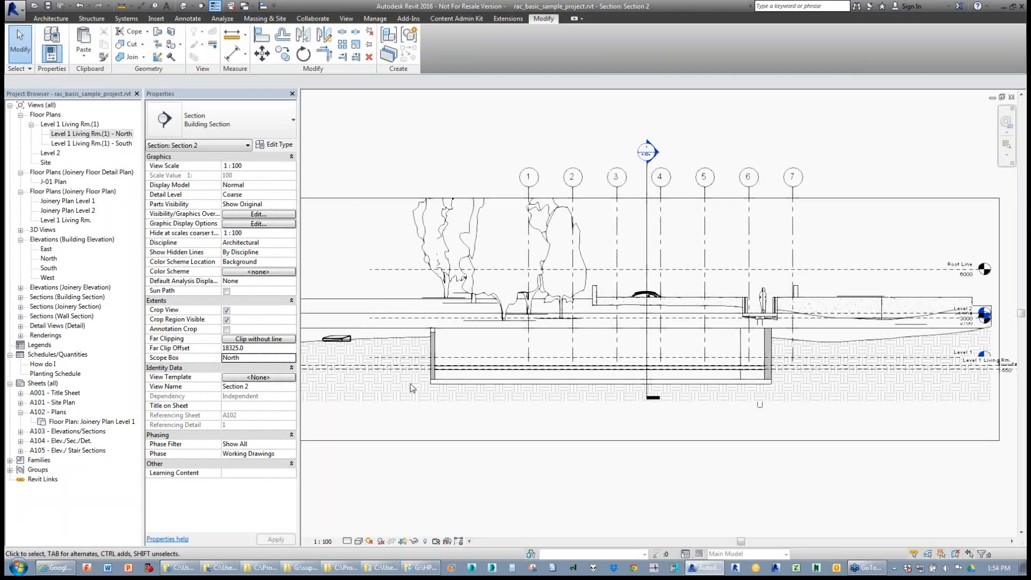
scroll(511, 361, down, 2)
middle_drag(482, 371, 514, 372)
click(361, 312)
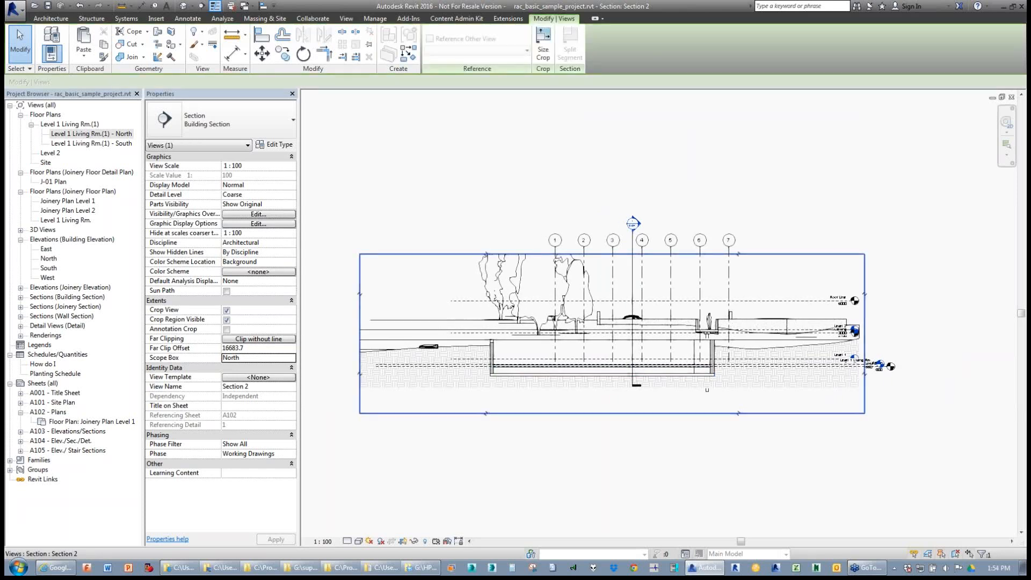
scroll(568, 323, up, 2)
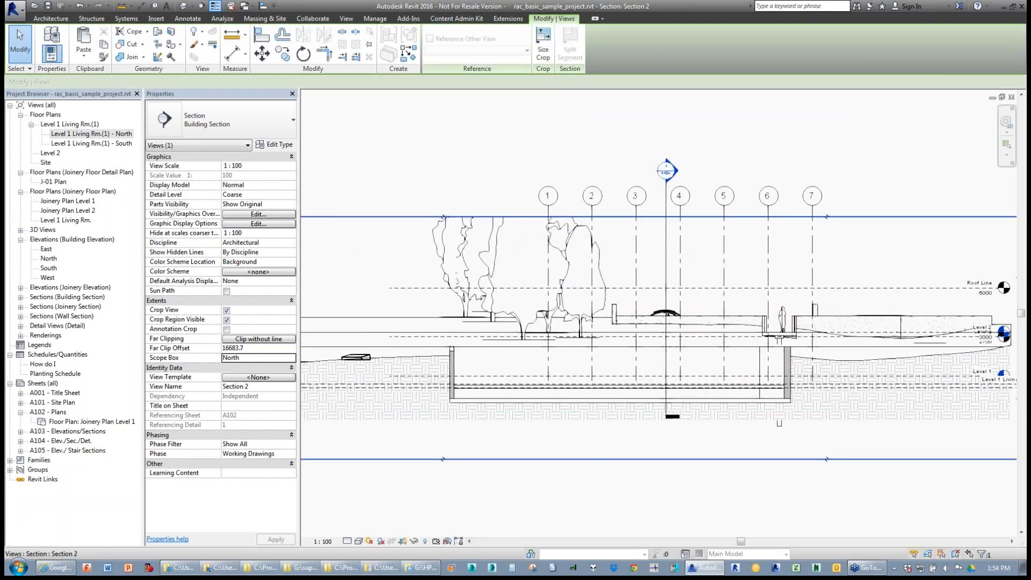
scroll(519, 220, down, 1)
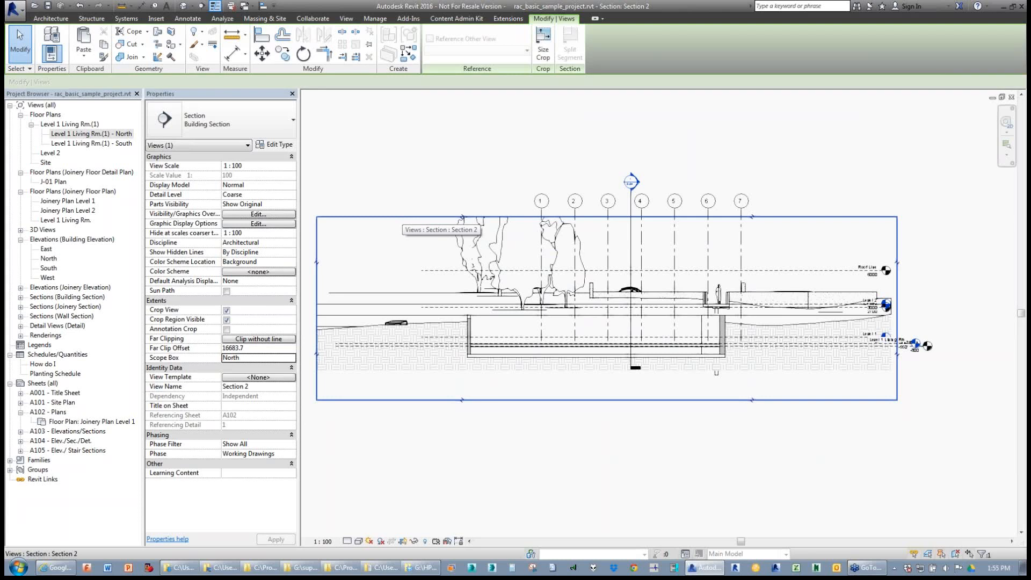
key(Escape)
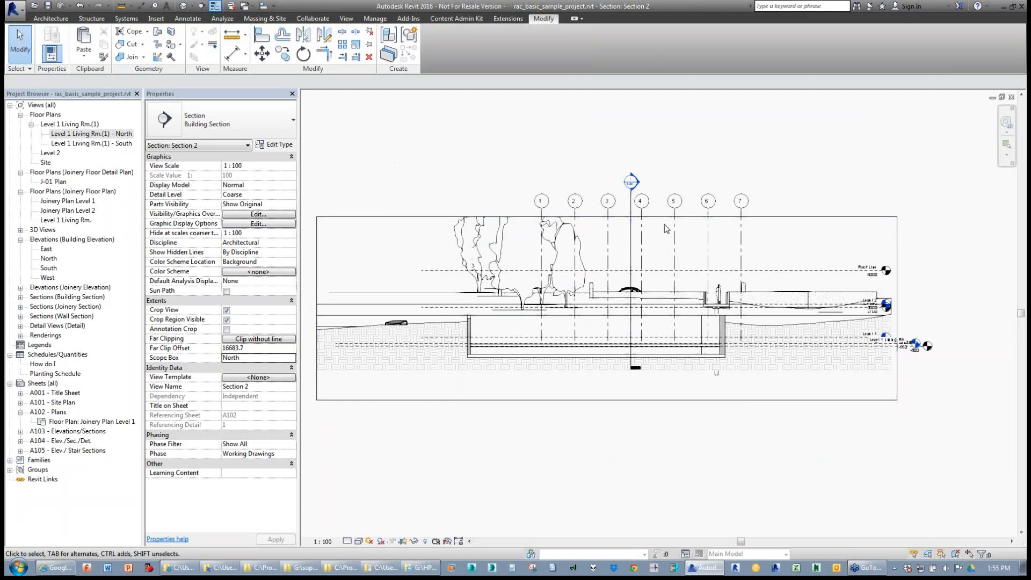
- Apply the dependent view layout of the Level 1 Living Rm.(1) plan to the Level 2 floor plan only
double_click(54, 125)
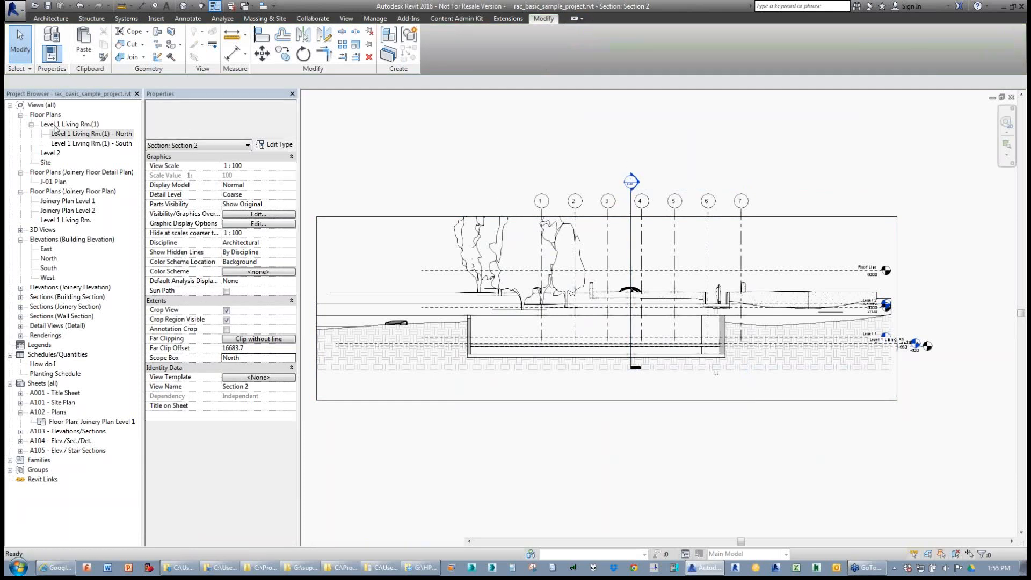
double_click(50, 155)
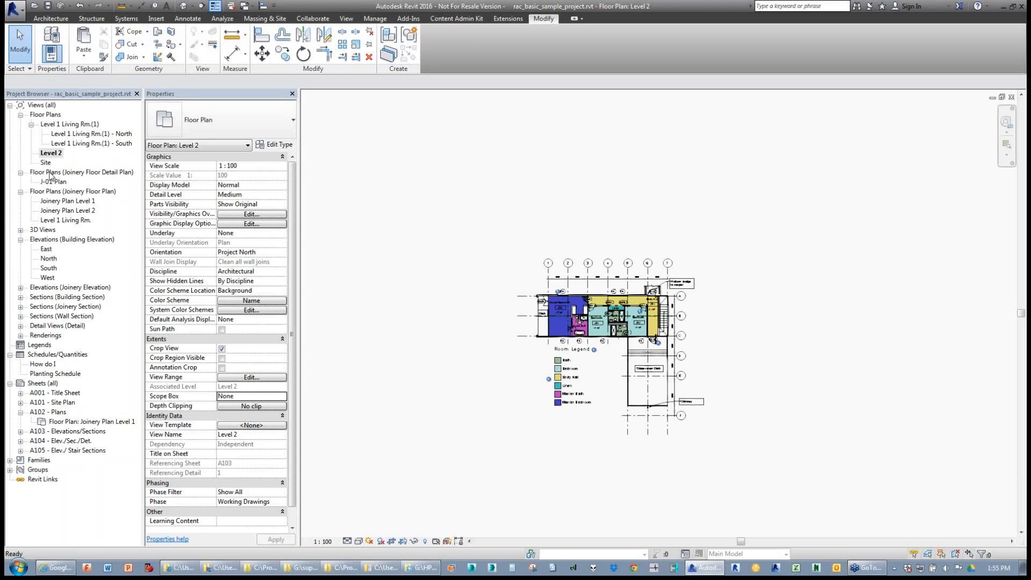
click(65, 125)
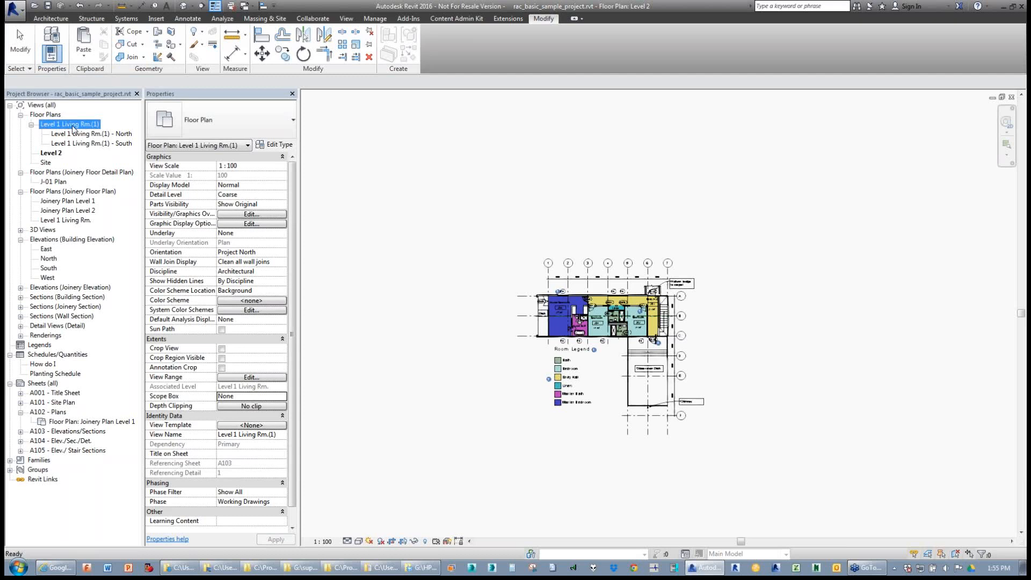
right_click(74, 128)
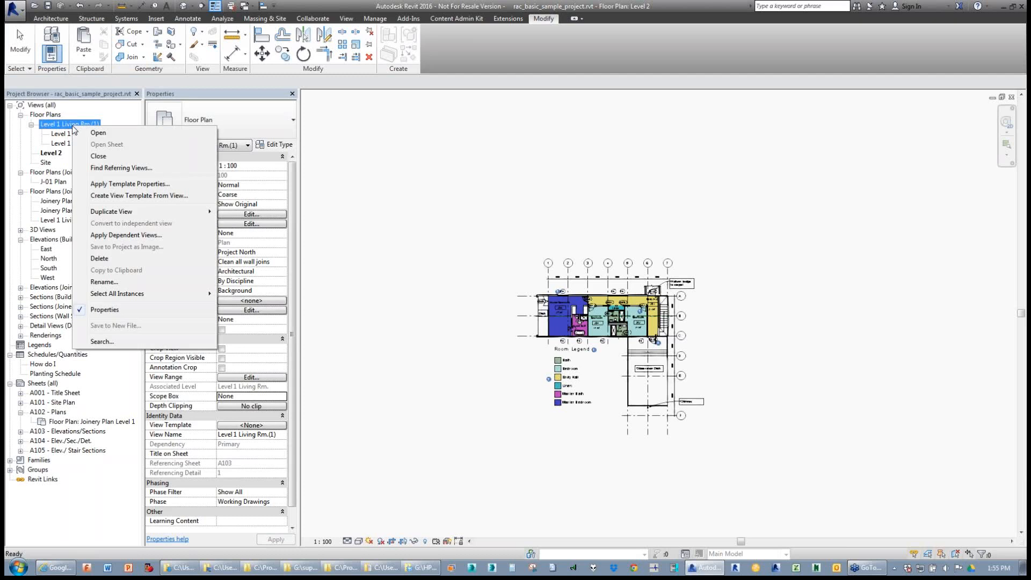
click(122, 236)
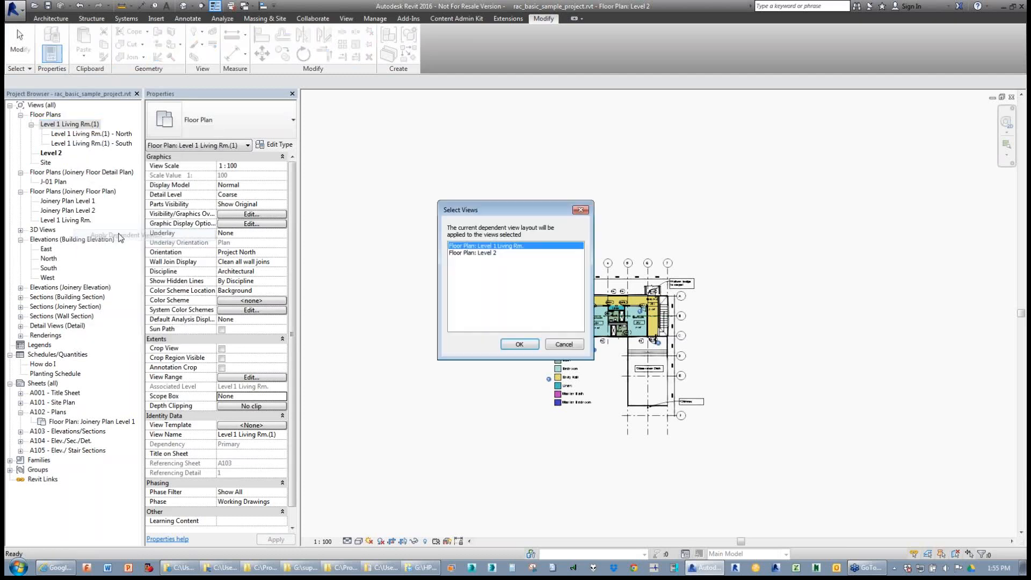
ctrl+click(472, 254)
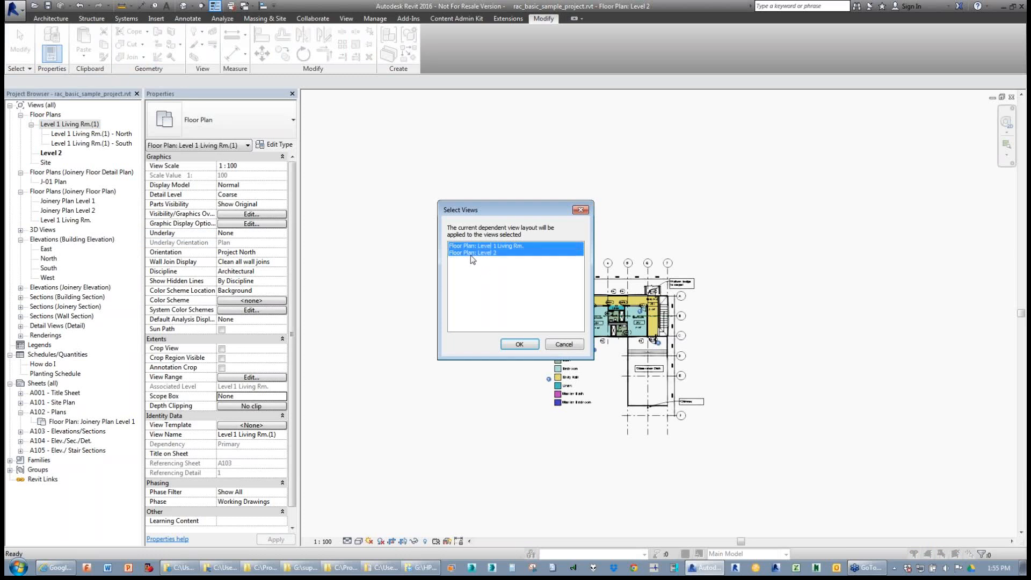
ctrl+click(499, 247)
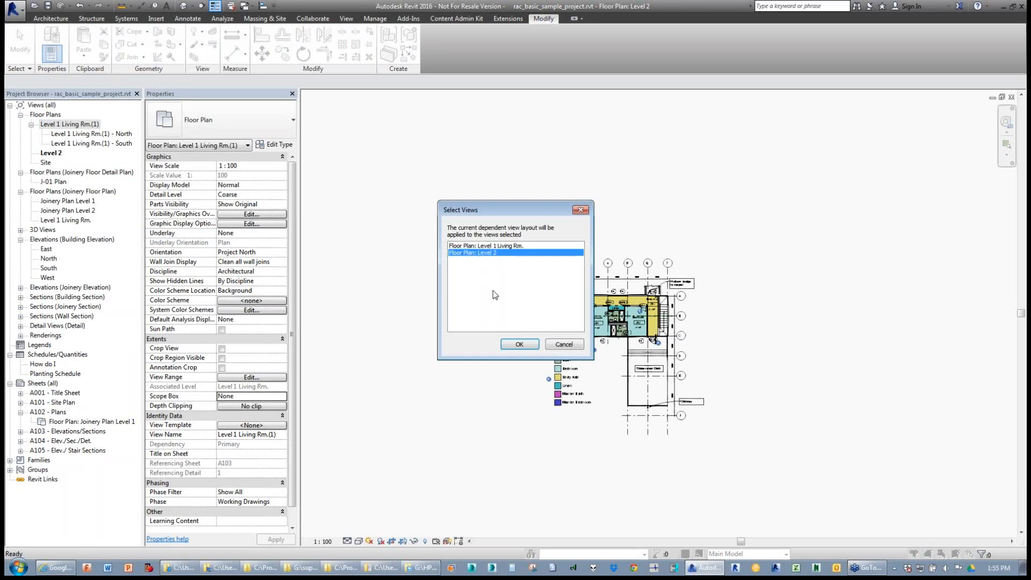
click(524, 344)
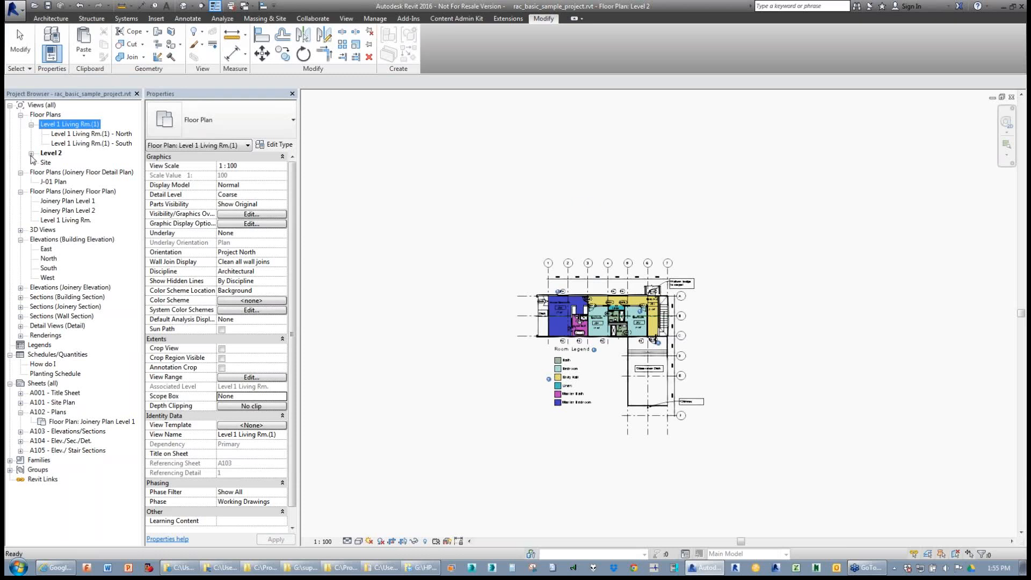
- Examine the crop regions of the two Level 2 dependent plans and compare them with the Level 1 Living Rm.(1) North and South plans
click(51, 153)
click(65, 164)
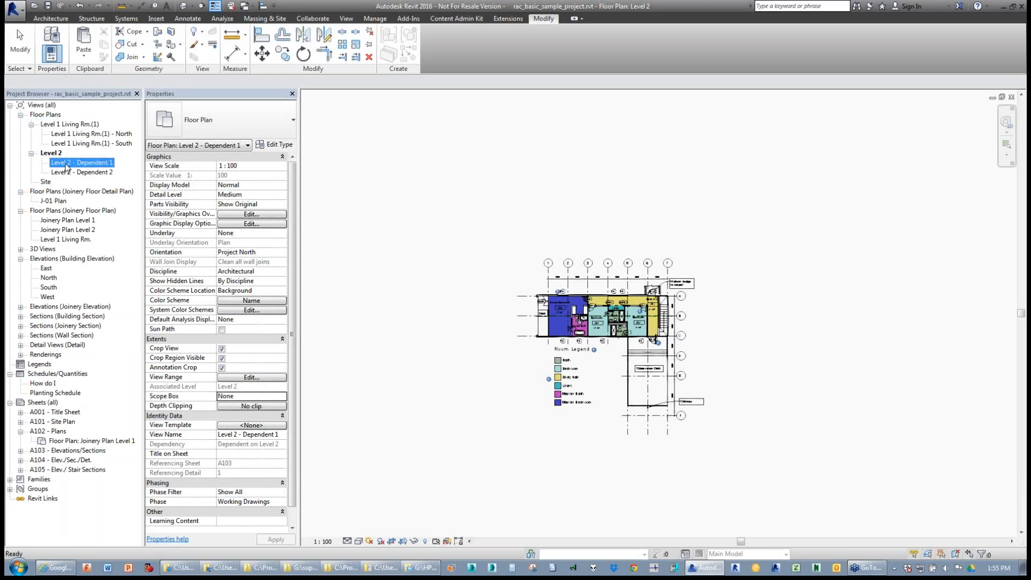
click(67, 172)
double_click(67, 162)
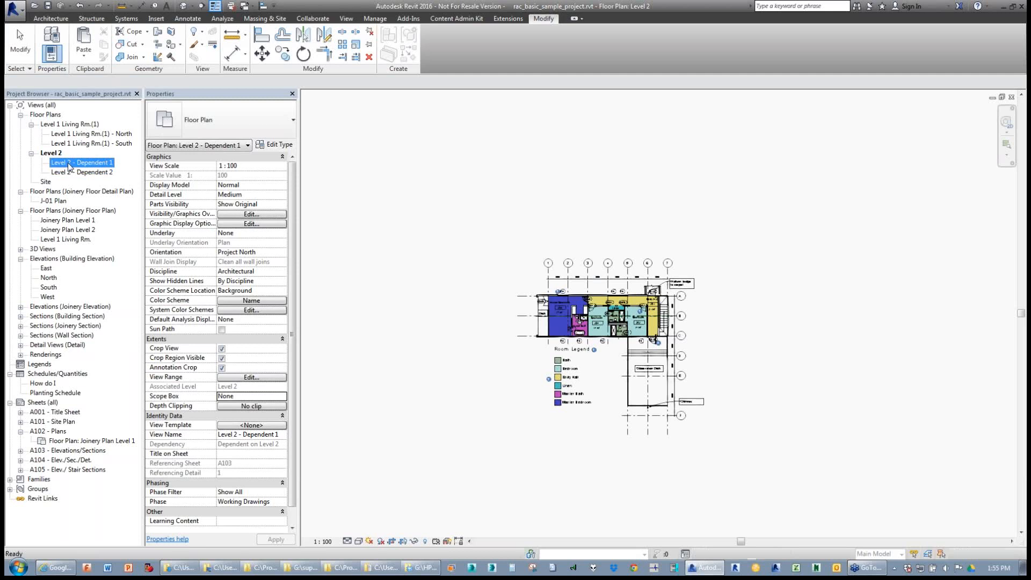
double_click(76, 173)
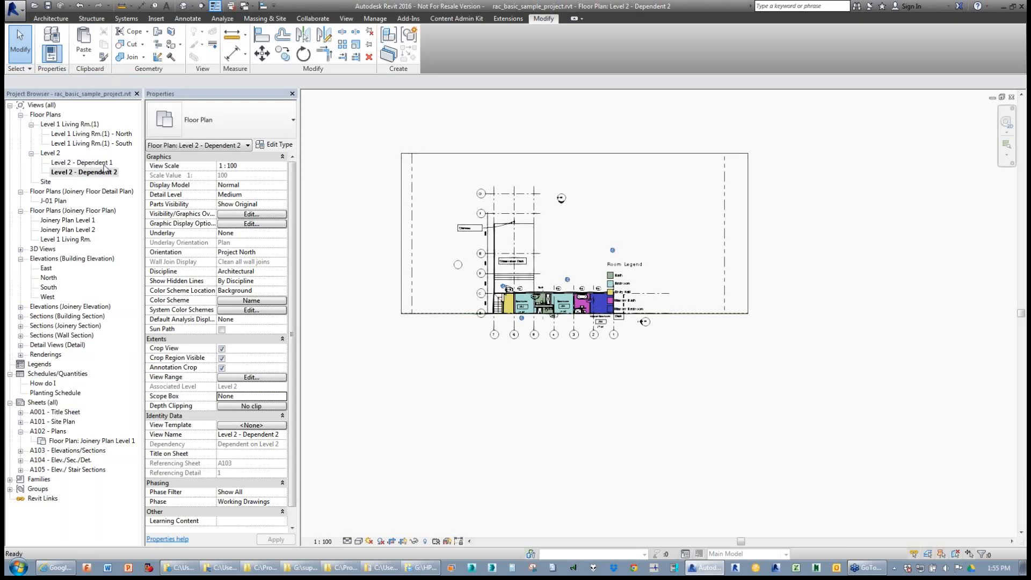
double_click(105, 164)
click(413, 242)
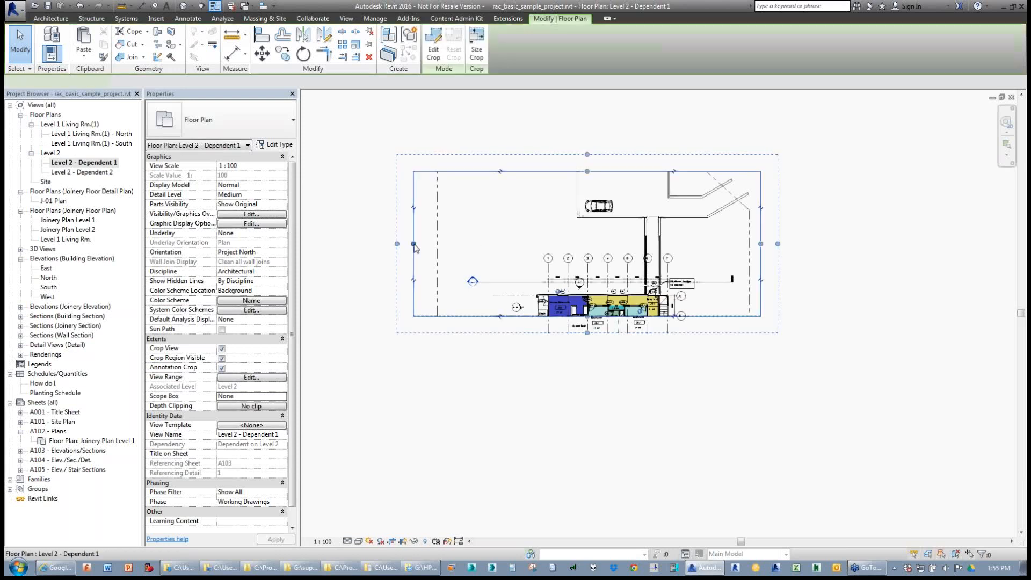
scroll(519, 299, up, 2)
double_click(96, 133)
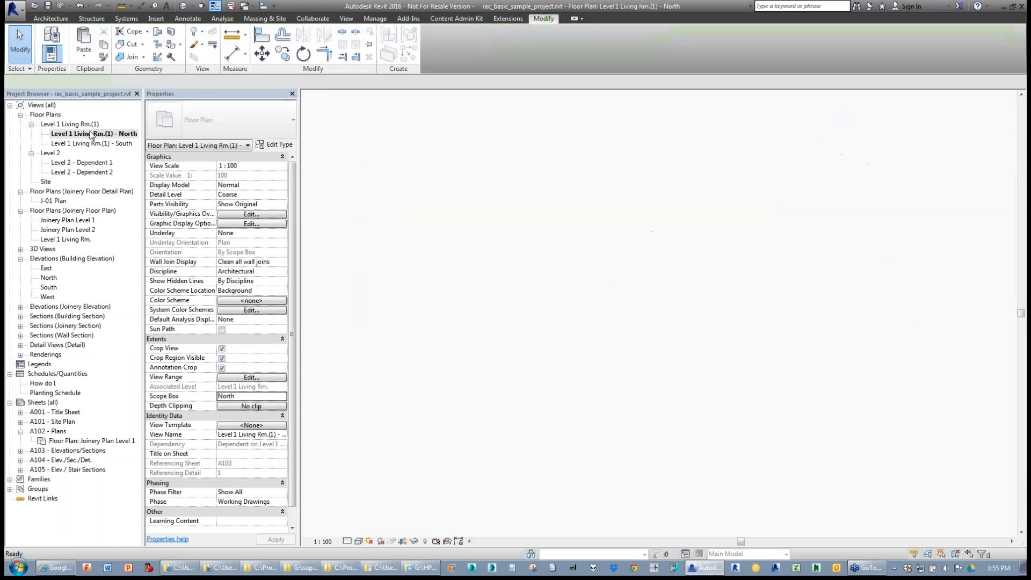
click(94, 144)
double_click(93, 143)
click(93, 135)
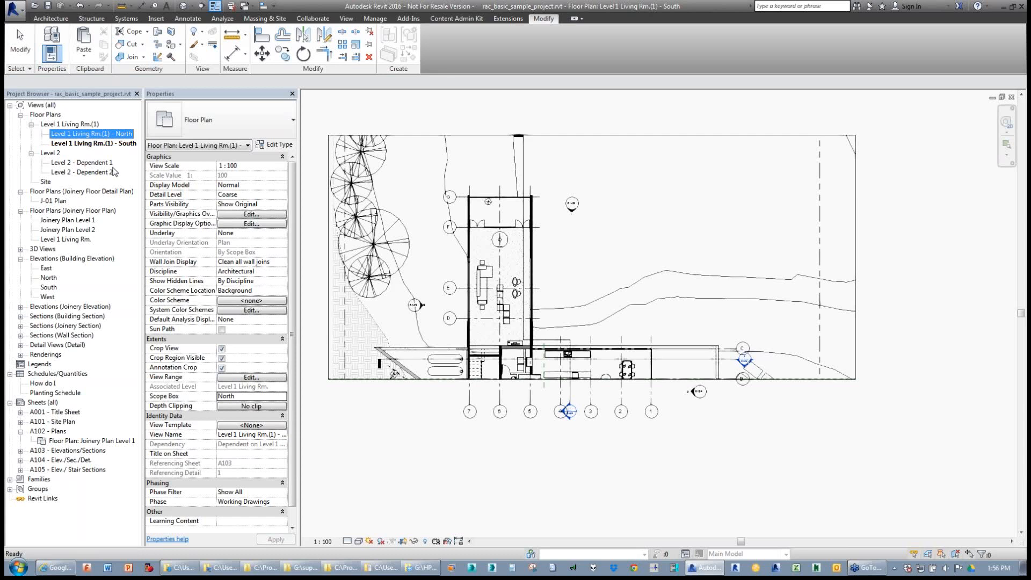
- Create a new floor plan view for the Foundation level
double_click(46, 181)
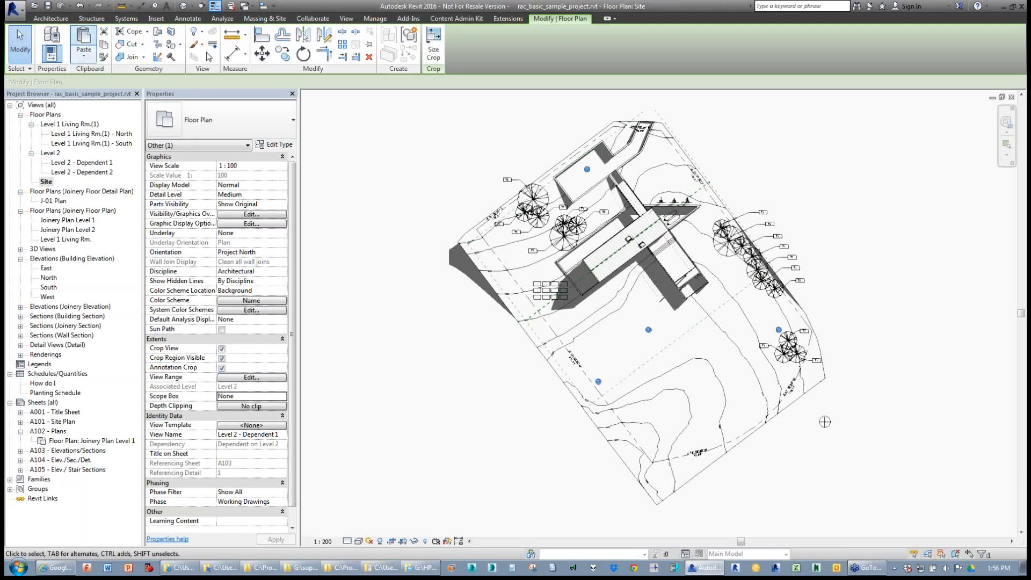
click(346, 19)
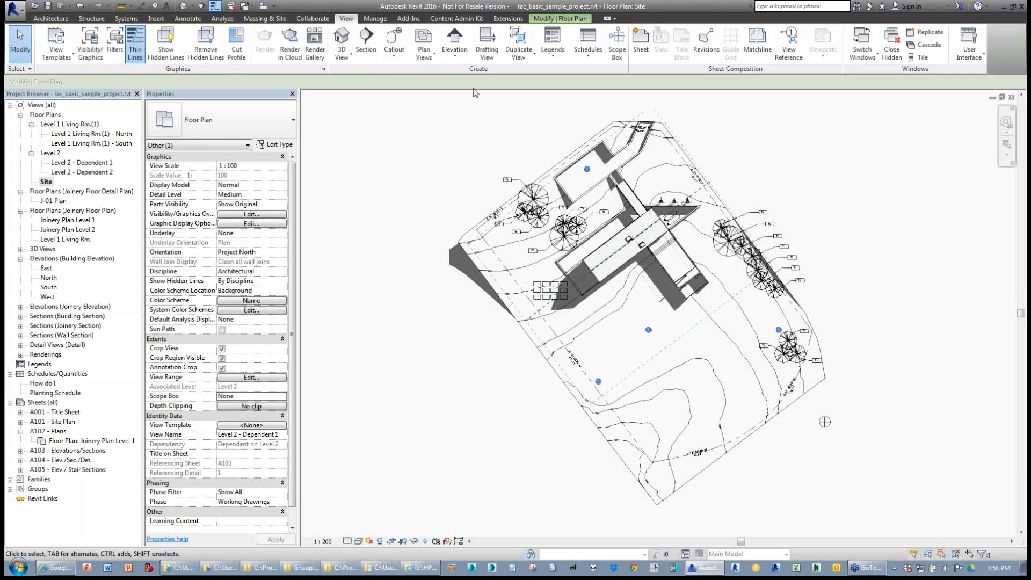
click(424, 49)
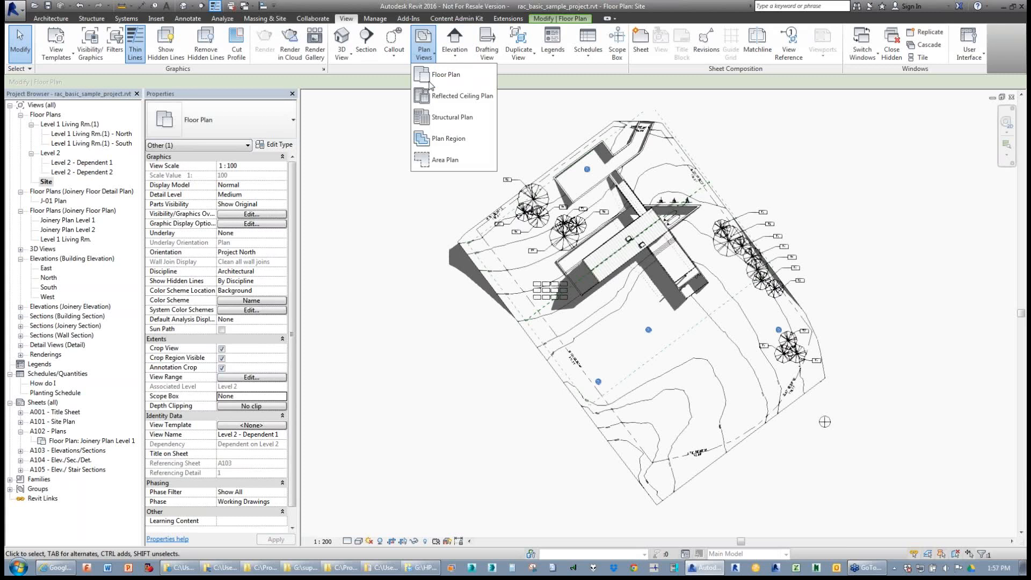
click(433, 88)
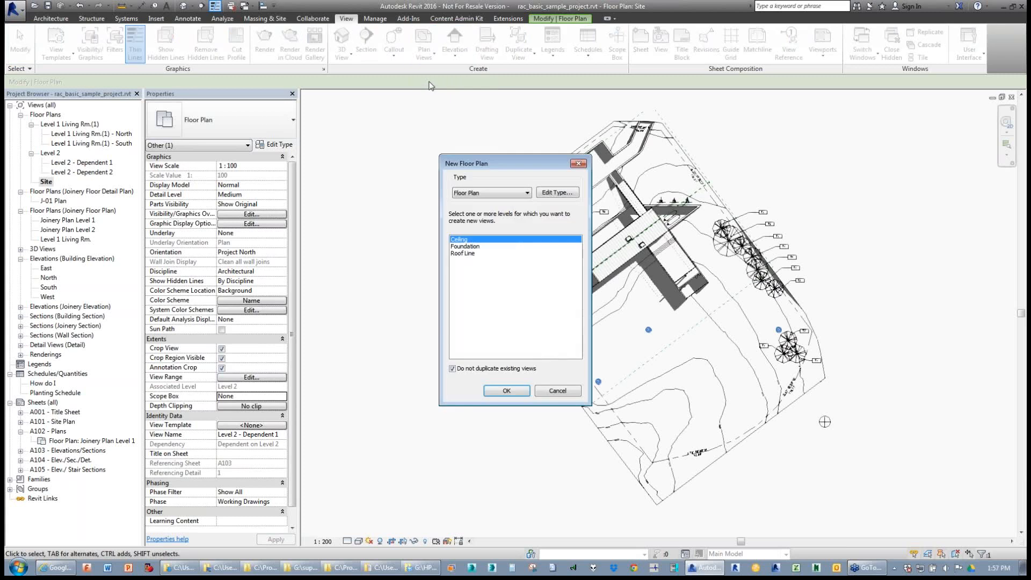
click(465, 246)
click(504, 390)
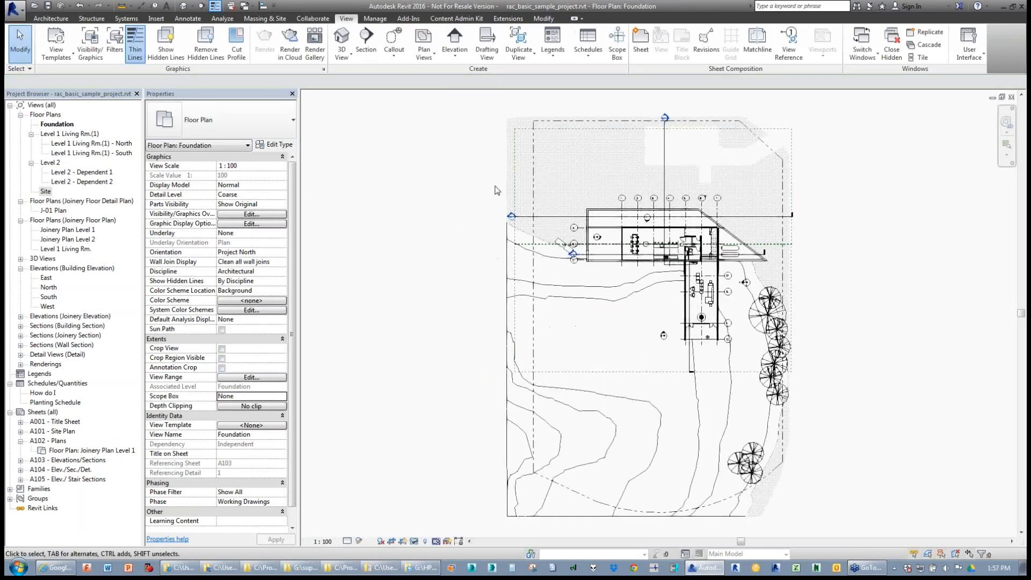
- Turn on cropping in the Foundation plan with its crop region visible, and select the crop boundary
click(401, 541)
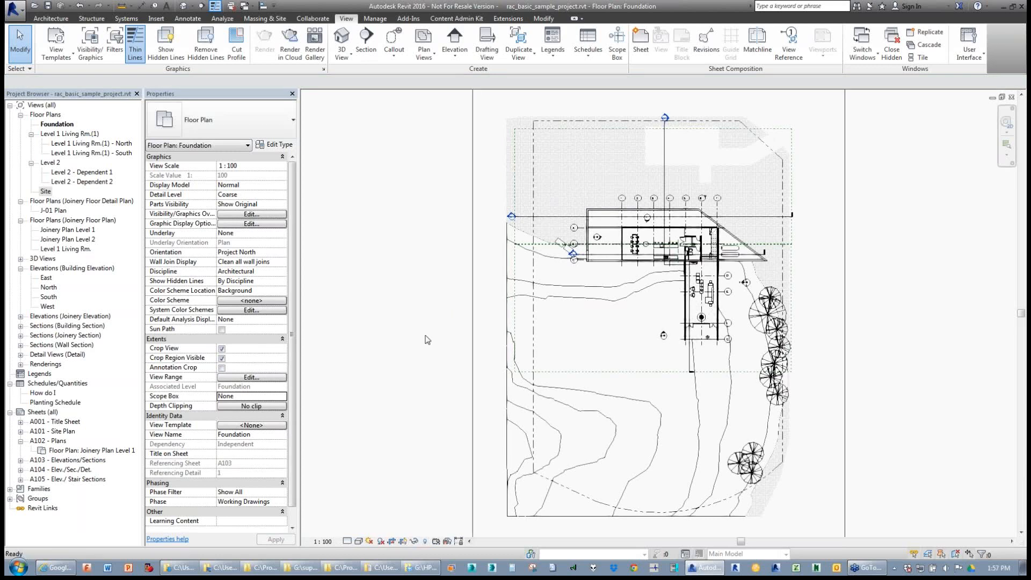
scroll(465, 308, down, 2)
click(471, 309)
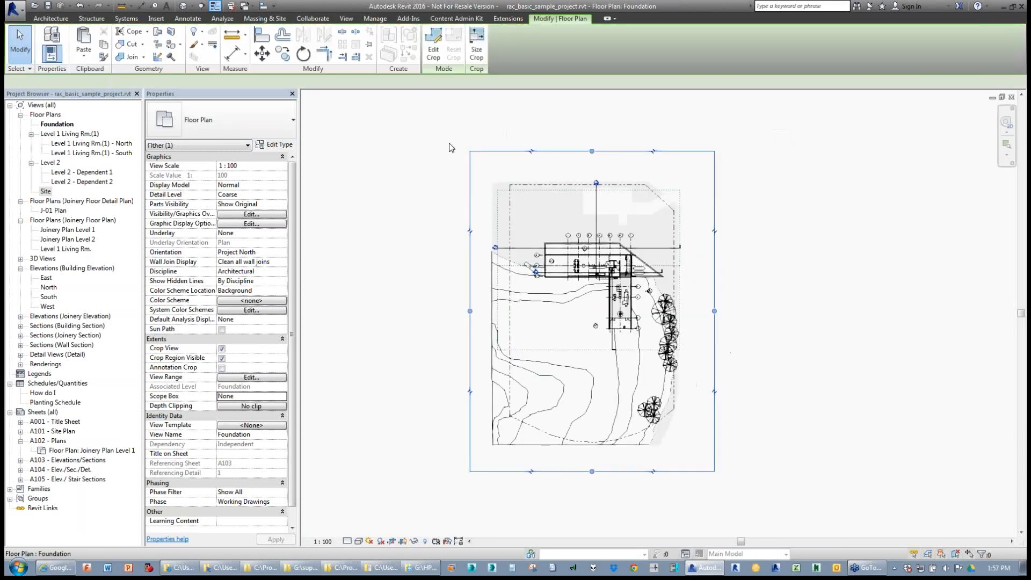
- Edit the crop profile, replacing the rectangular boundary with a six-sided polygon centred on the site
click(435, 54)
mouse_move(430, 122)
mouse_down()
mouse_move(721, 475)
mouse_move(754, 485)
mouse_up()
click(754, 485)
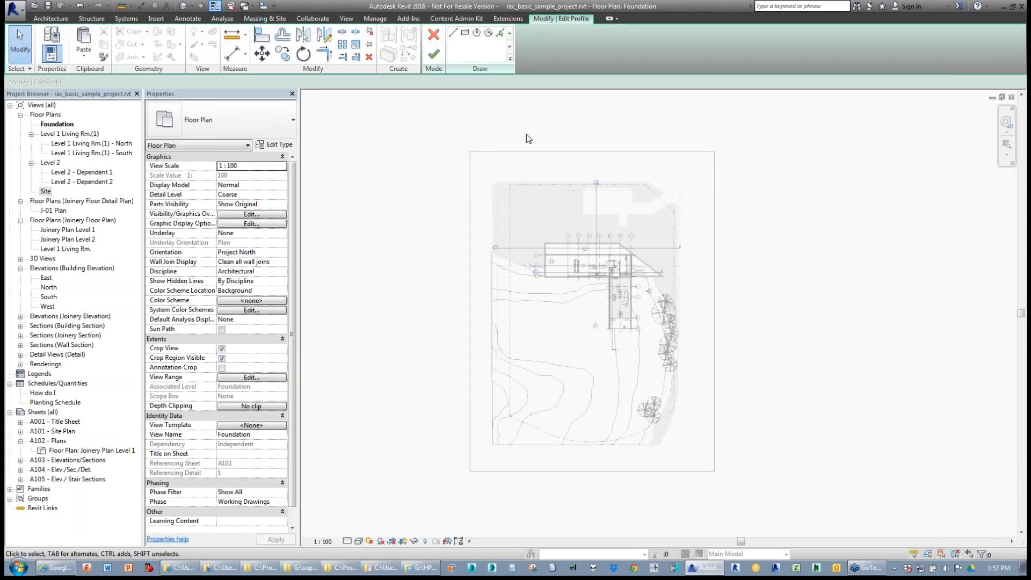
click(488, 32)
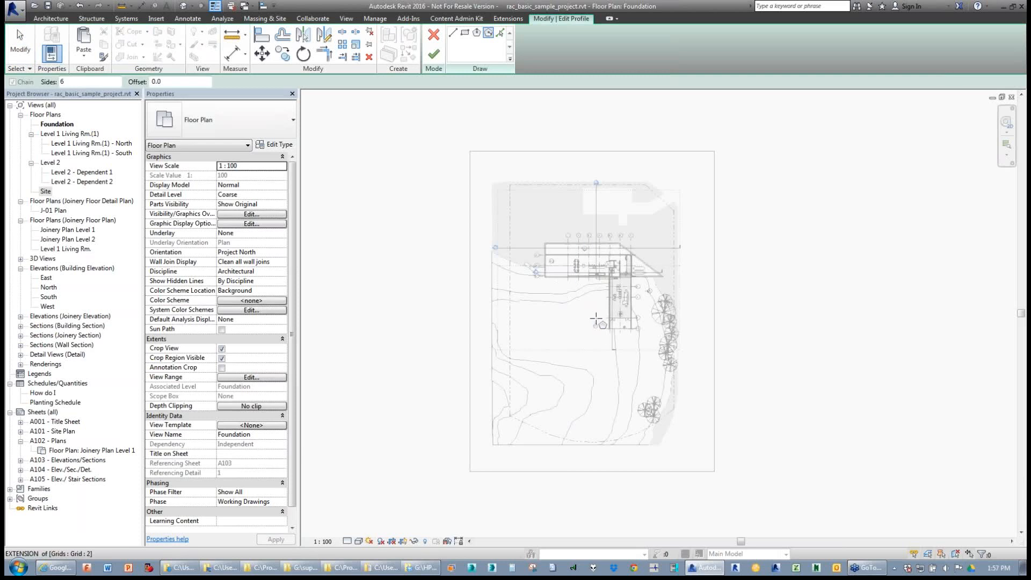
click(595, 317)
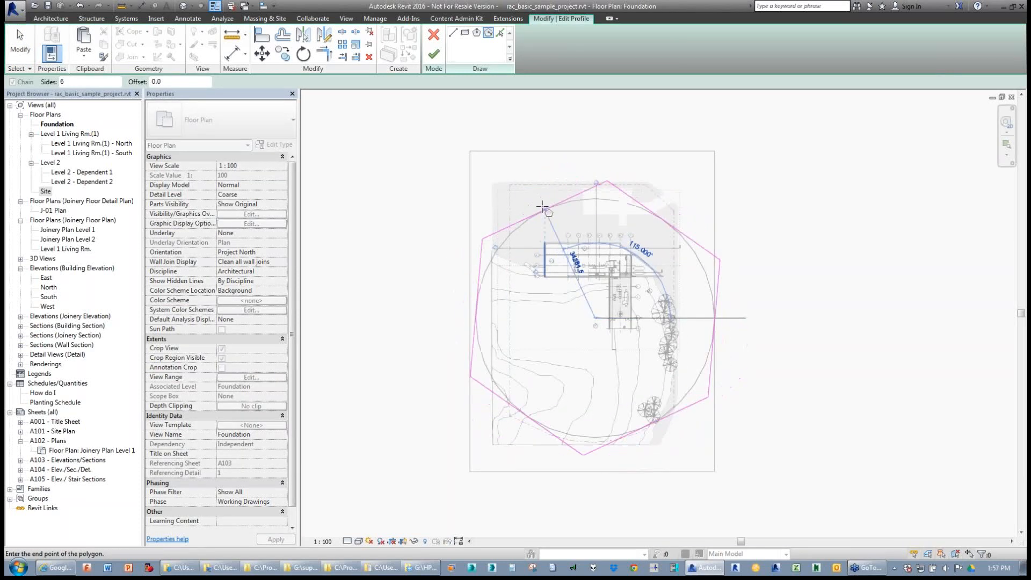
click(530, 207)
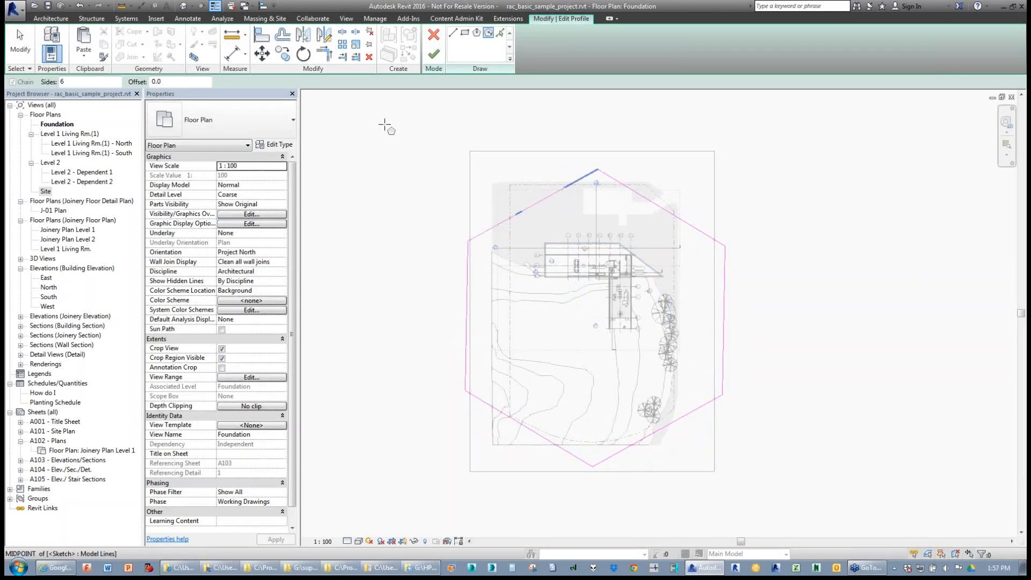
key(Escape)
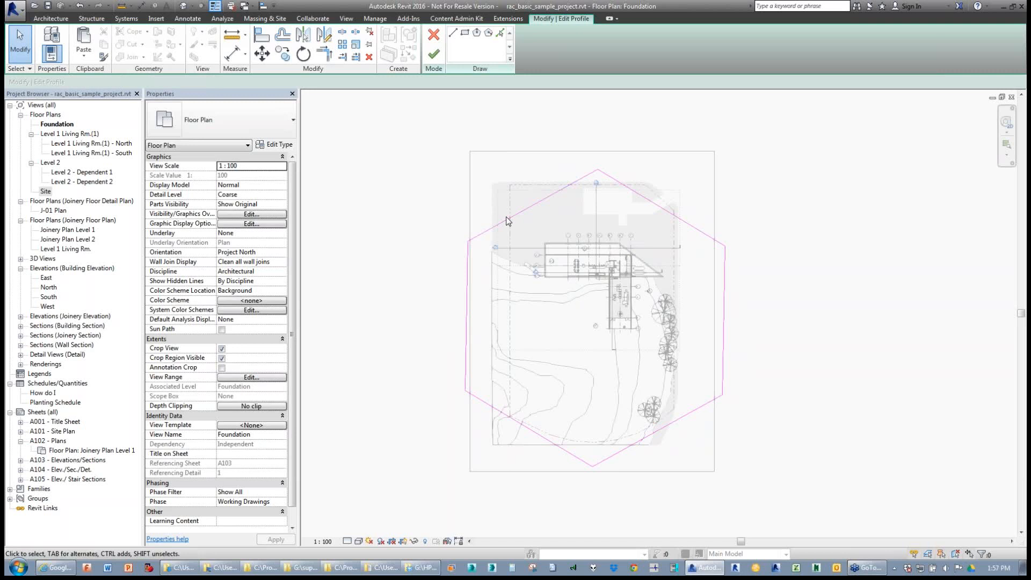
- Delete the polygon's northwest edge, trim the neighbouring edges to a sharp corner, and finish the crop profile
click(510, 219)
key(Delete)
key(r)
key(e)
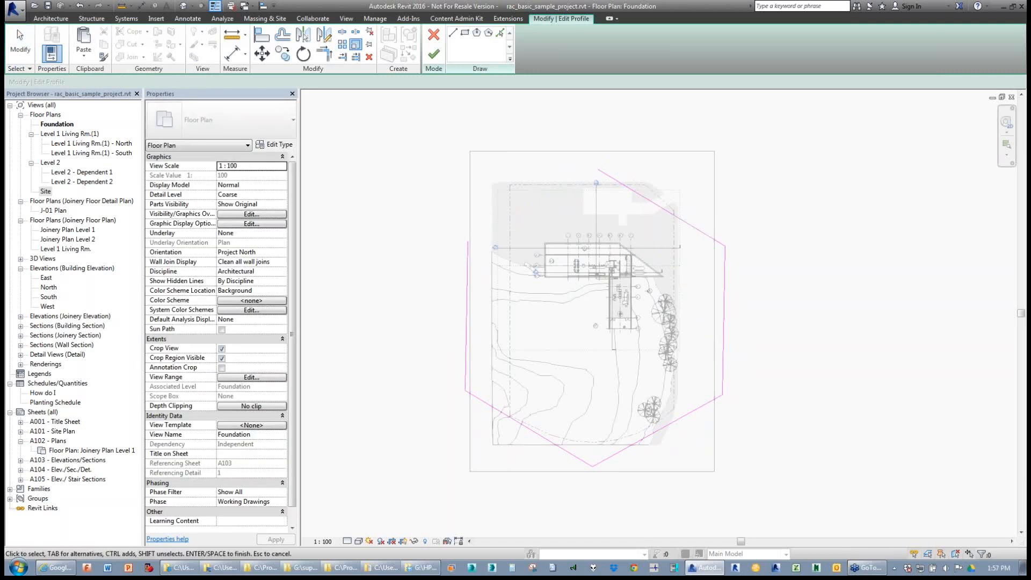
key(t)
key(r)
click(649, 202)
click(469, 257)
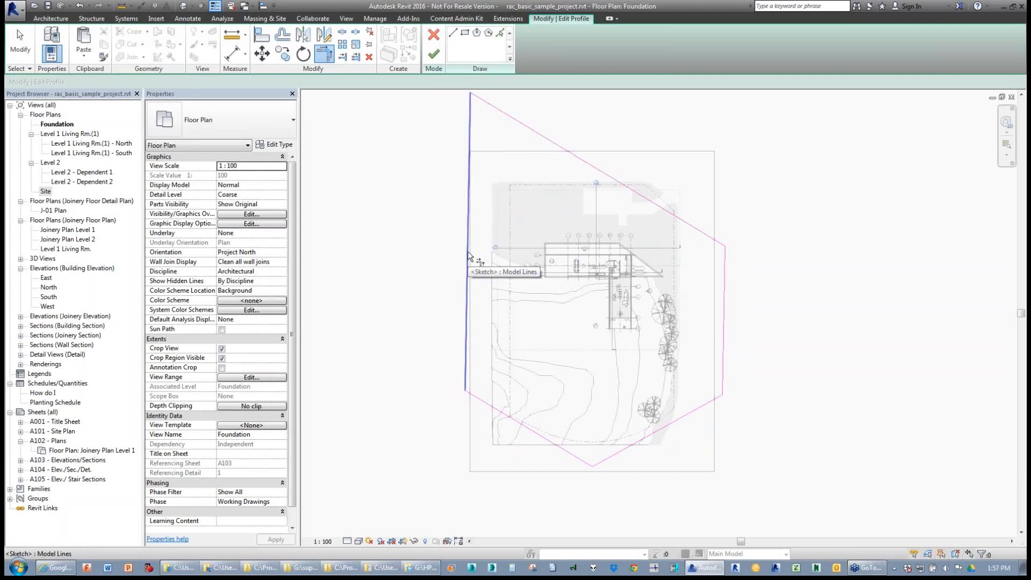
click(434, 54)
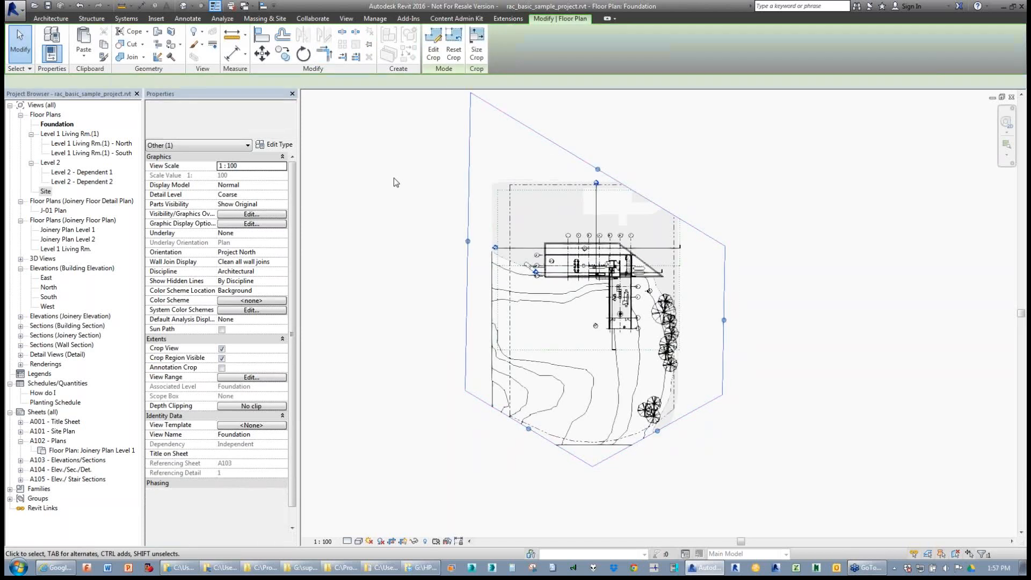
- Pull the west edge of the Foundation plan's custom crop region inward, closer to the topography
click(434, 248)
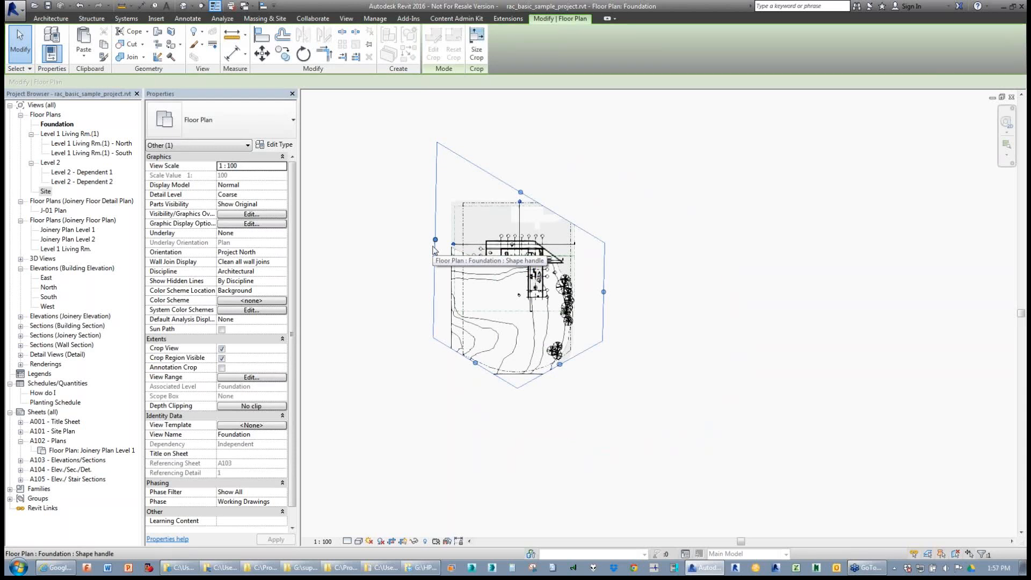
scroll(434, 249, up, 3)
drag(431, 222, 454, 223)
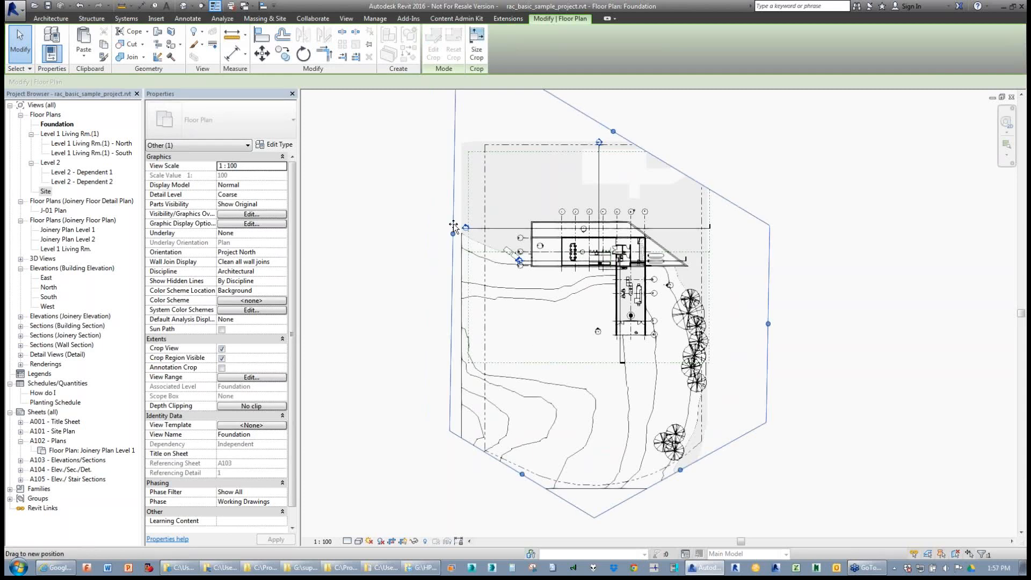
key(Escape)
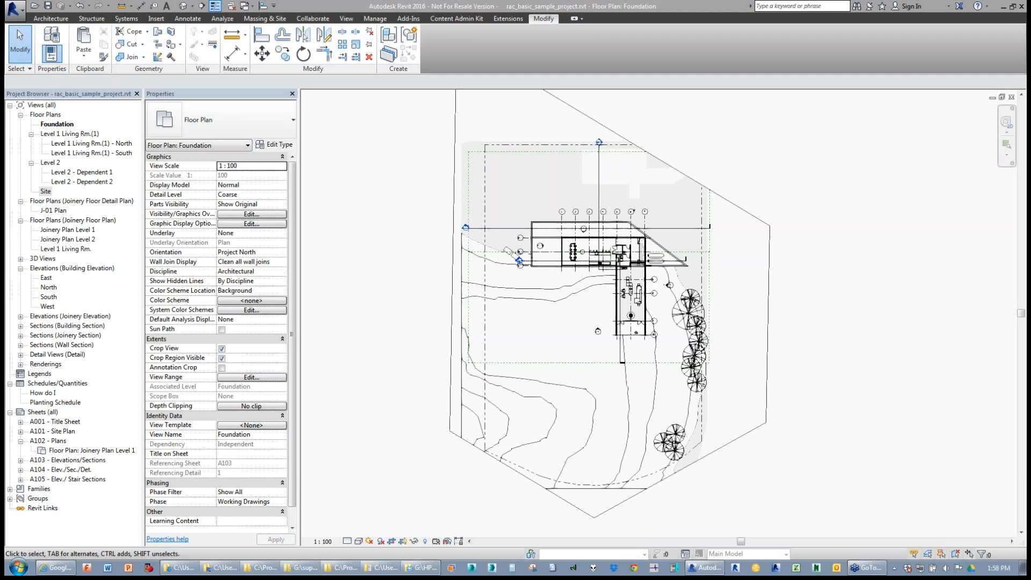
- Select the North scope box in the Foundation plan and move its west side slightly inward
click(473, 153)
scroll(473, 154, up, 1)
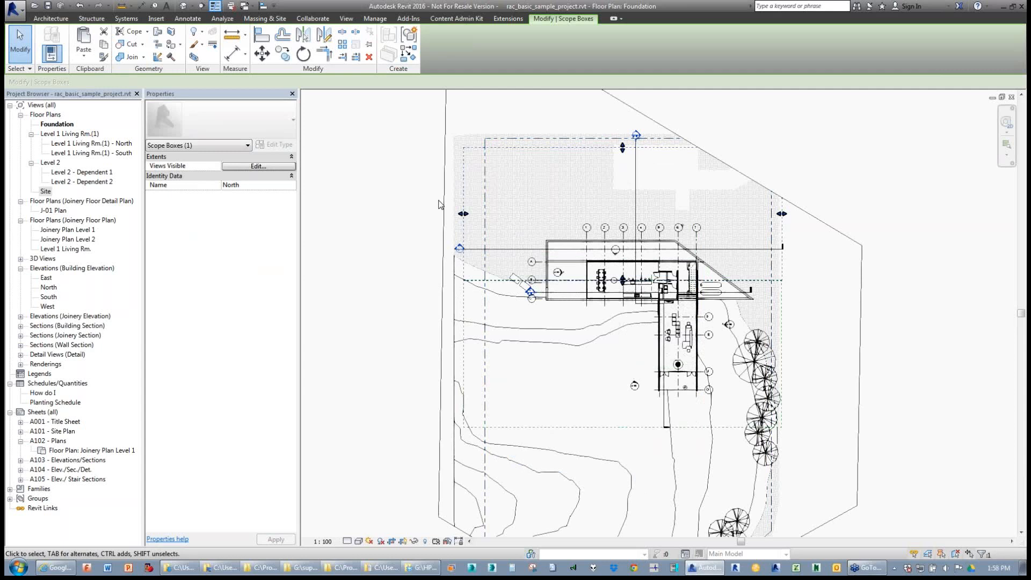
scroll(436, 206, up, 1)
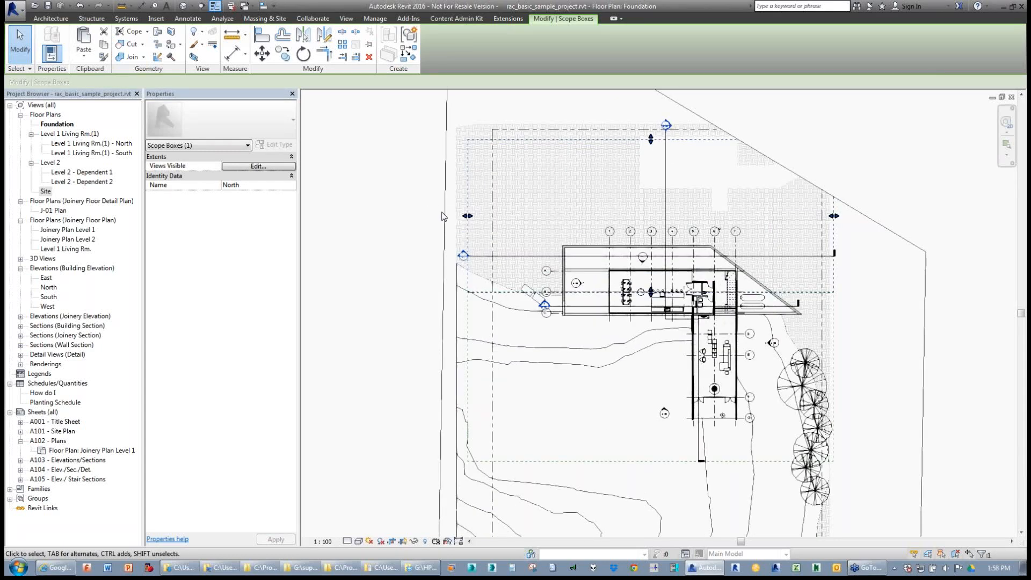
drag(467, 216, 476, 215)
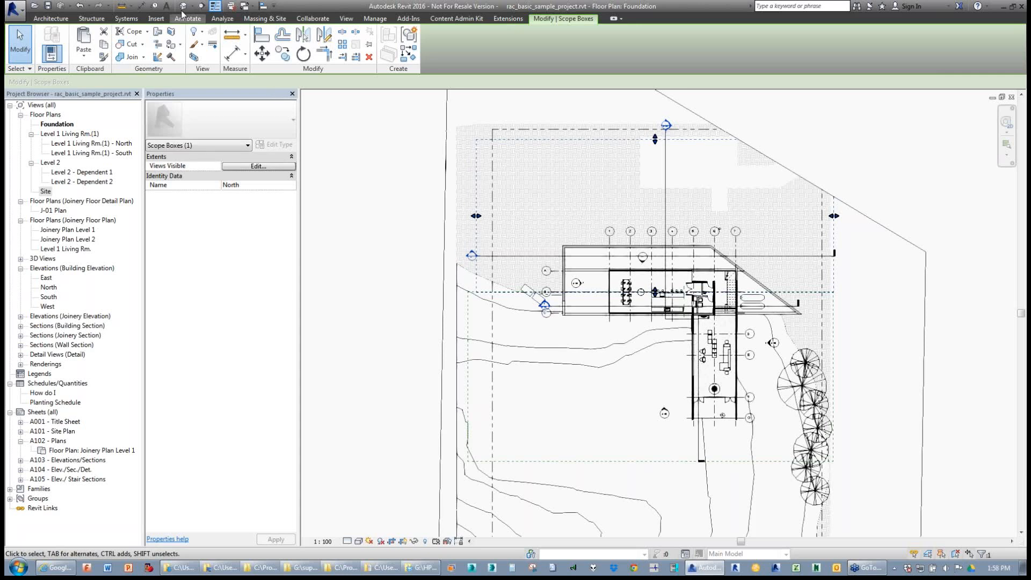
- Open the 3D view and turn the model to a raised rear view showing the South scope box around the site
click(593, 328)
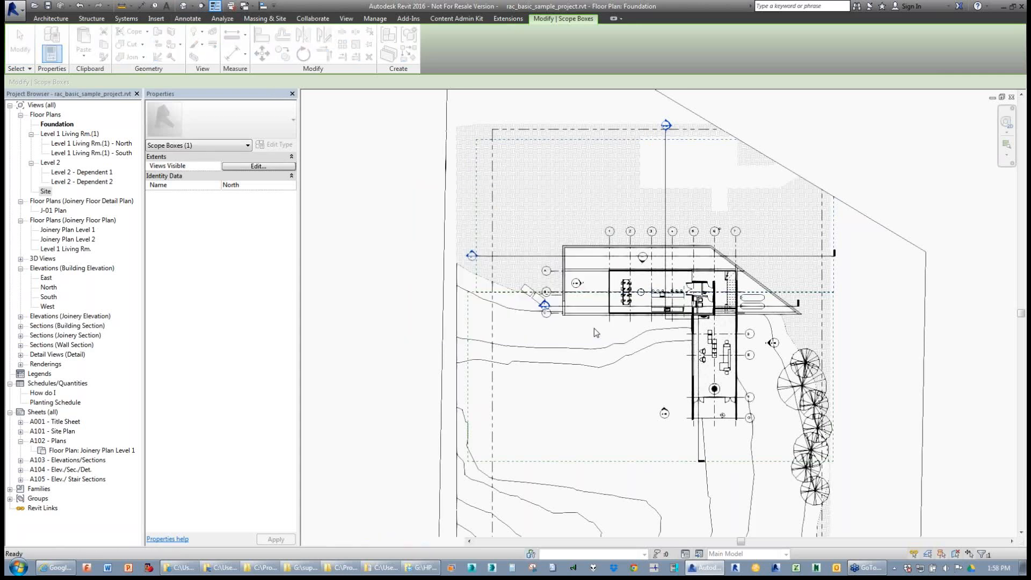
click(620, 236)
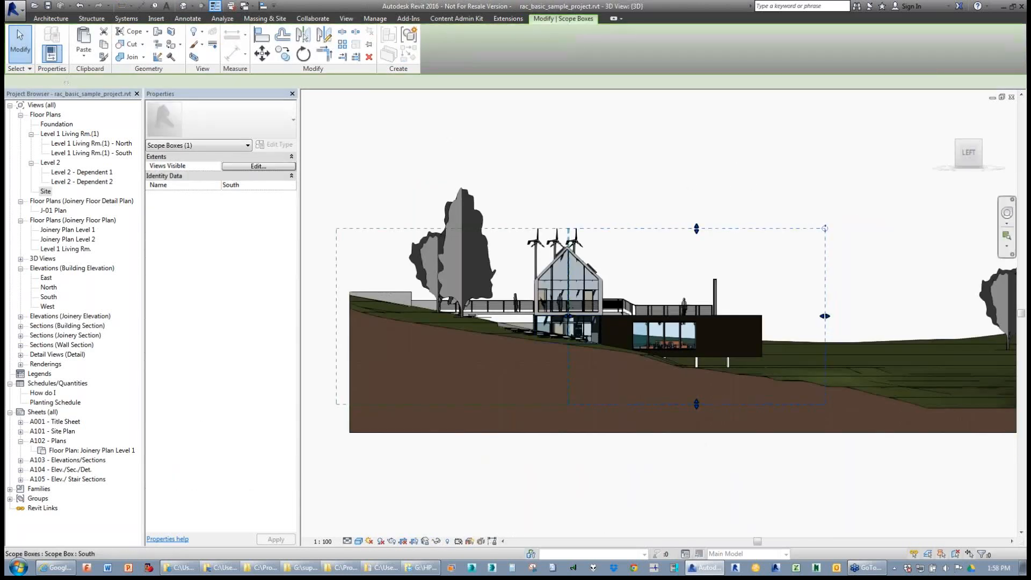
click(943, 116)
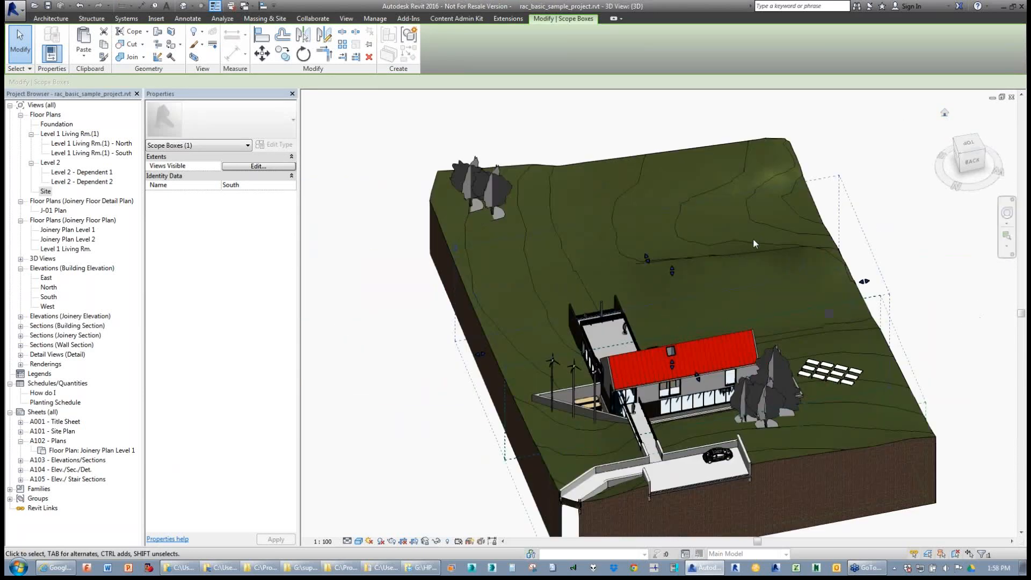
middle_drag(753, 237, 657, 210)
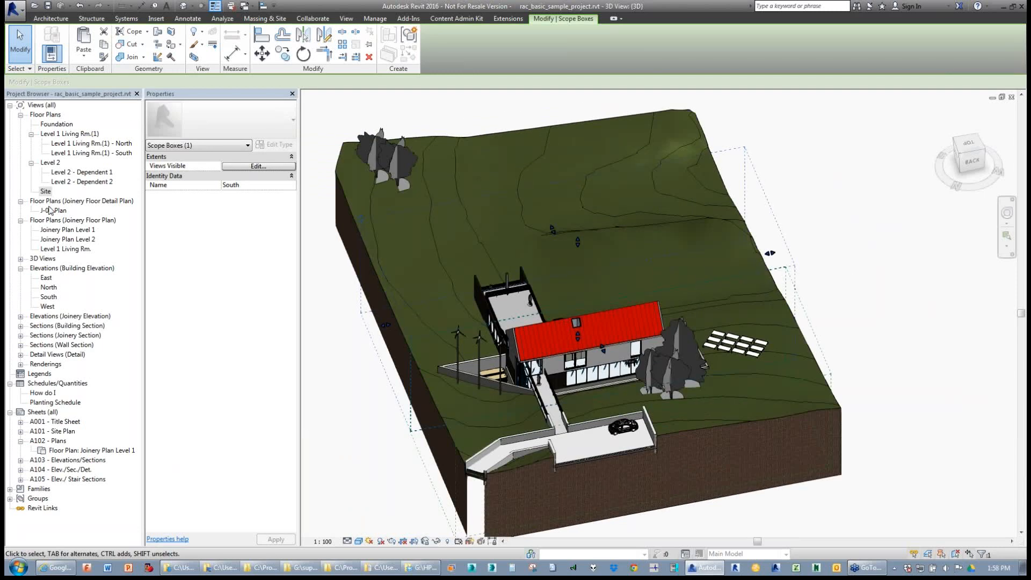
- Return to the Foundation plan and rotate the South scope box about 30 degrees clockwise
double_click(56, 124)
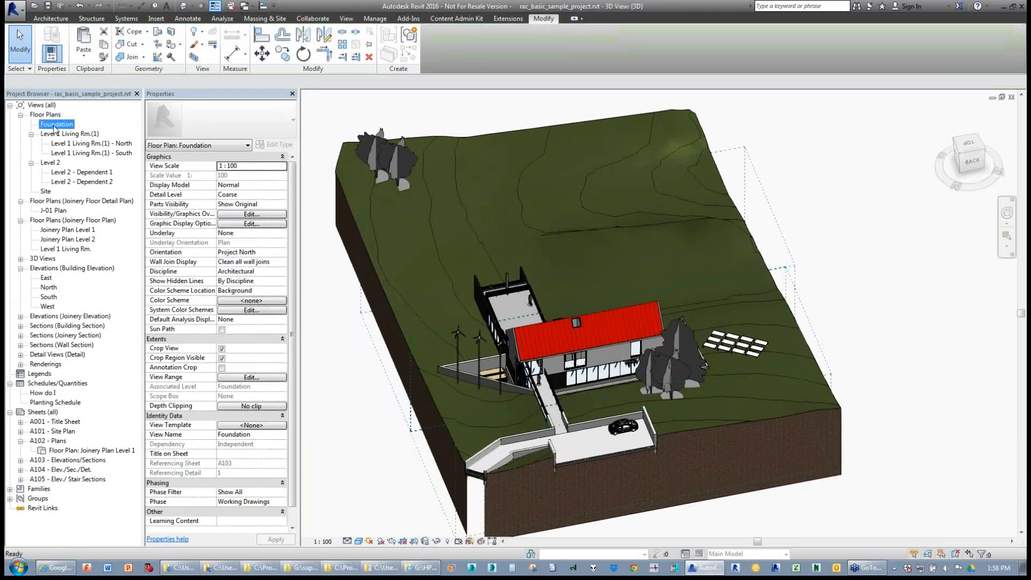
click(303, 53)
key(Escape)
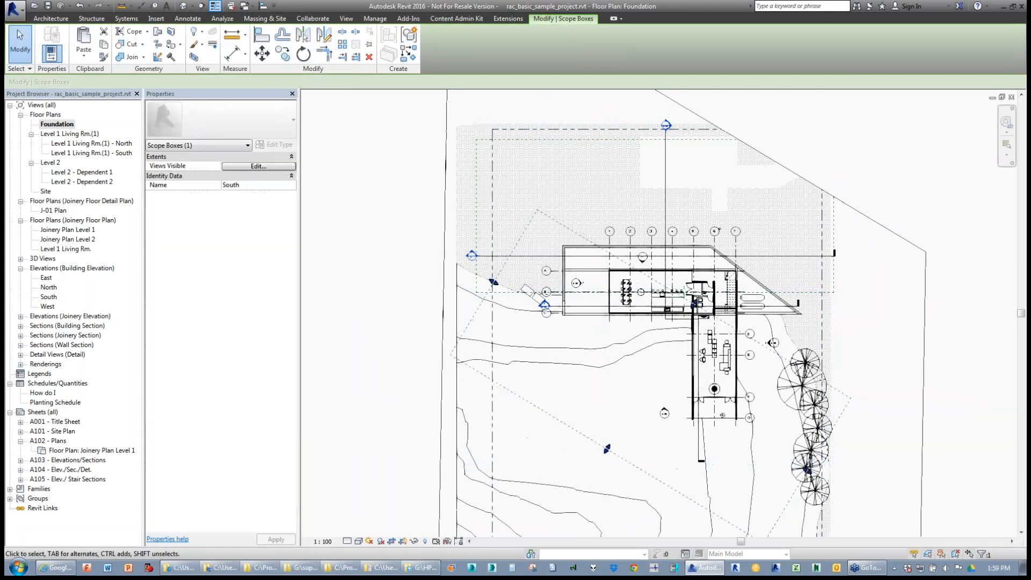
key(Escape)
click(485, 305)
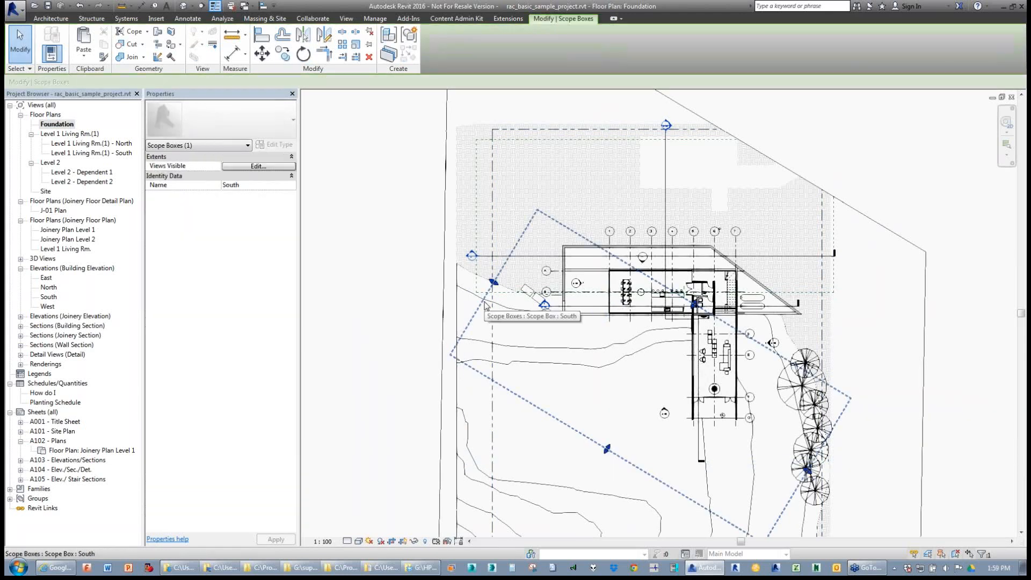
middle_drag(532, 447, 523, 317)
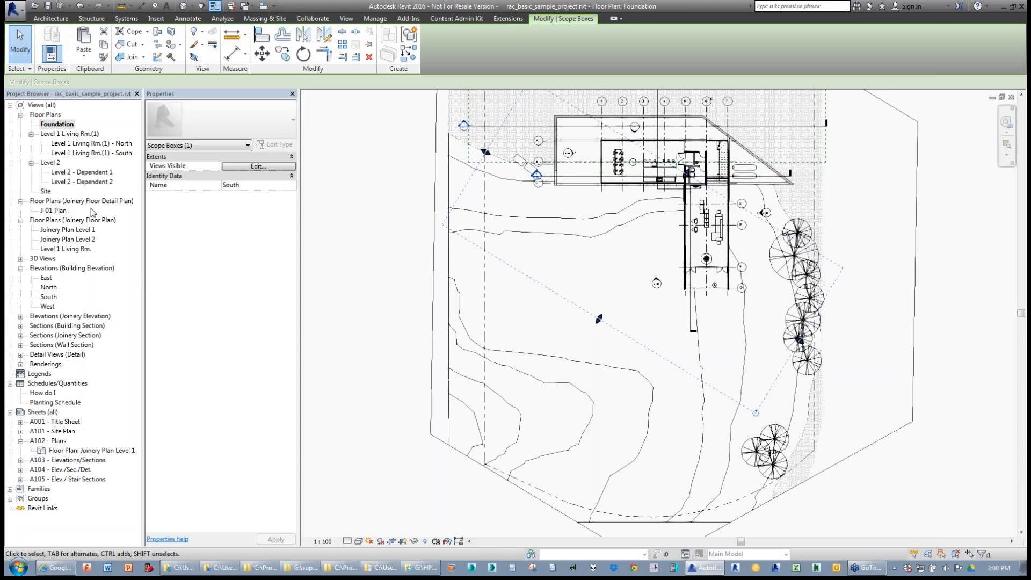
- Deselect the scope box and open the project's Object Styles at the annotation object categories
key(Escape)
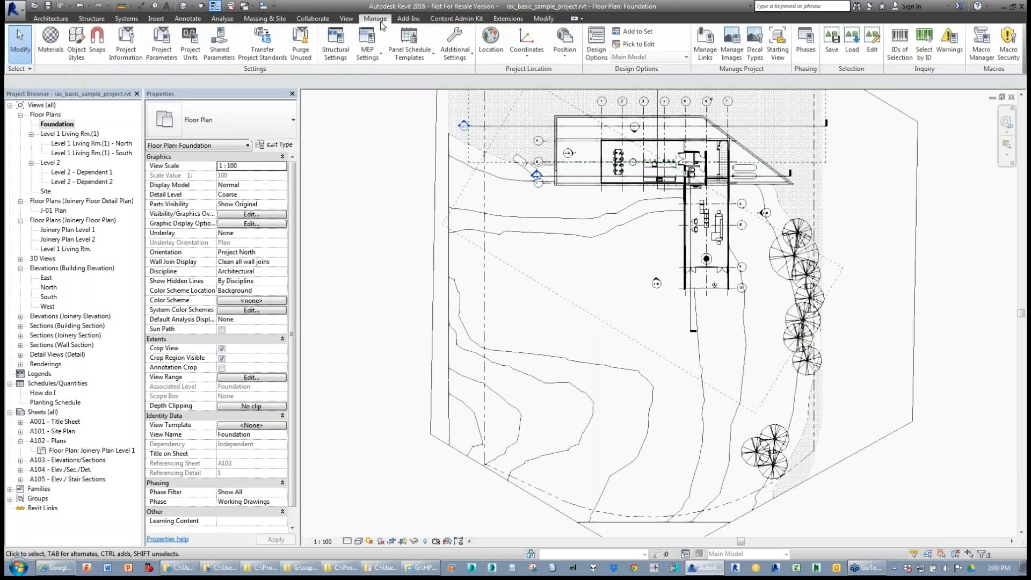
click(73, 61)
scroll(138, 207, down, 3)
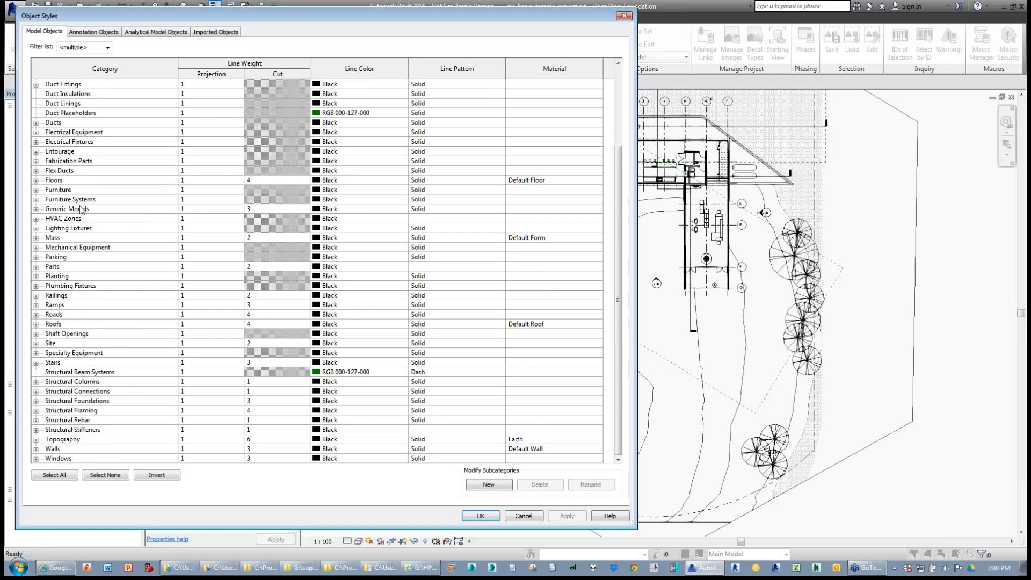
click(92, 31)
scroll(80, 323, down, 7)
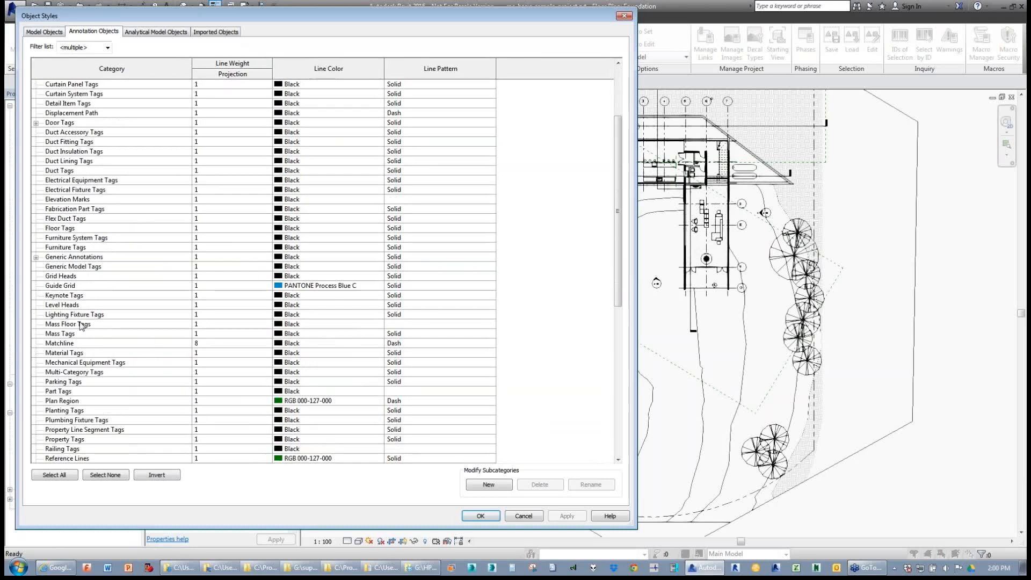
scroll(80, 323, down, 1)
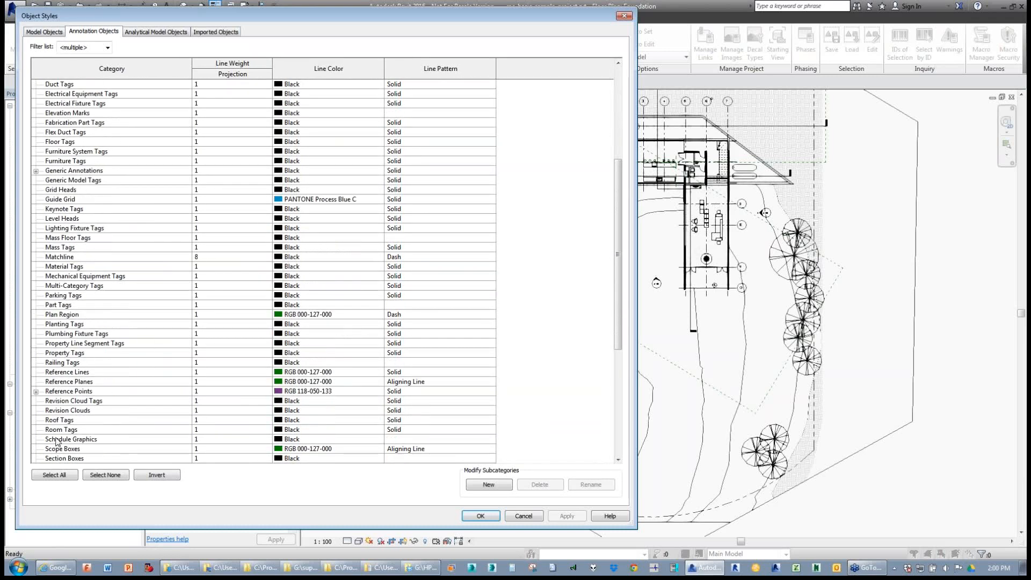
- Set the Reference Planes line color to grey, RGB 128-128-128, and accept the object styles
click(62, 382)
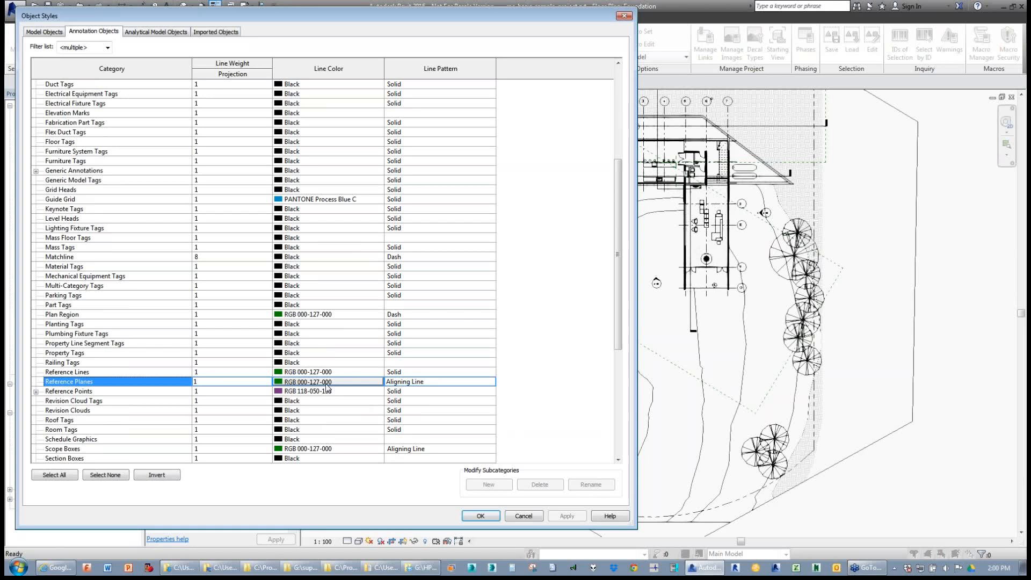
click(402, 385)
click(336, 379)
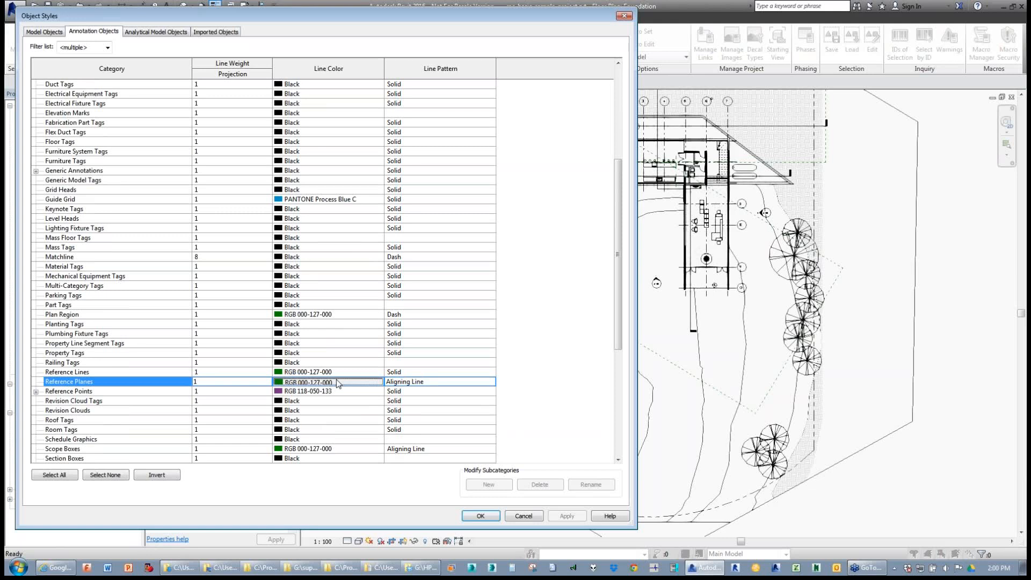
click(336, 379)
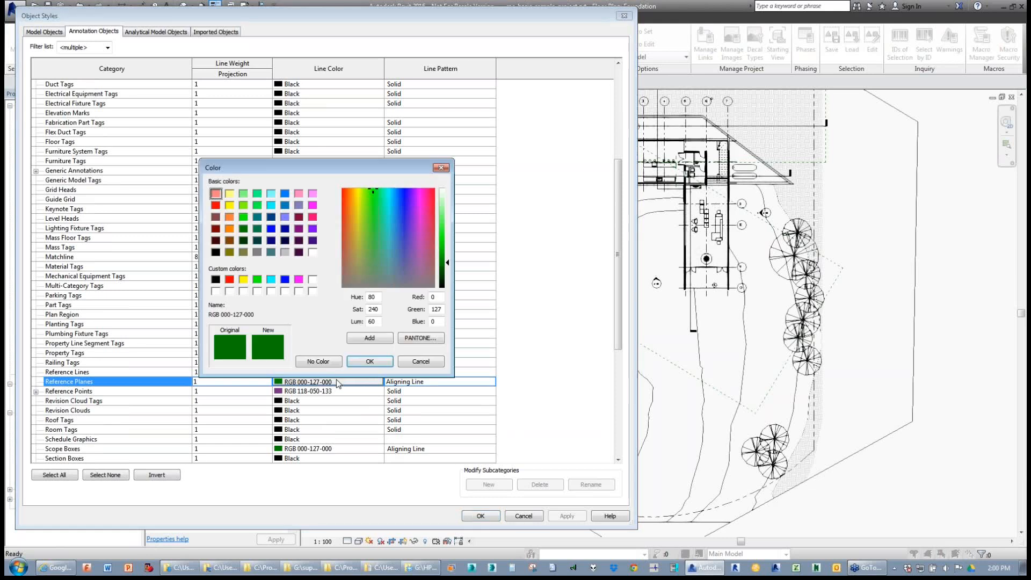
click(257, 252)
click(367, 361)
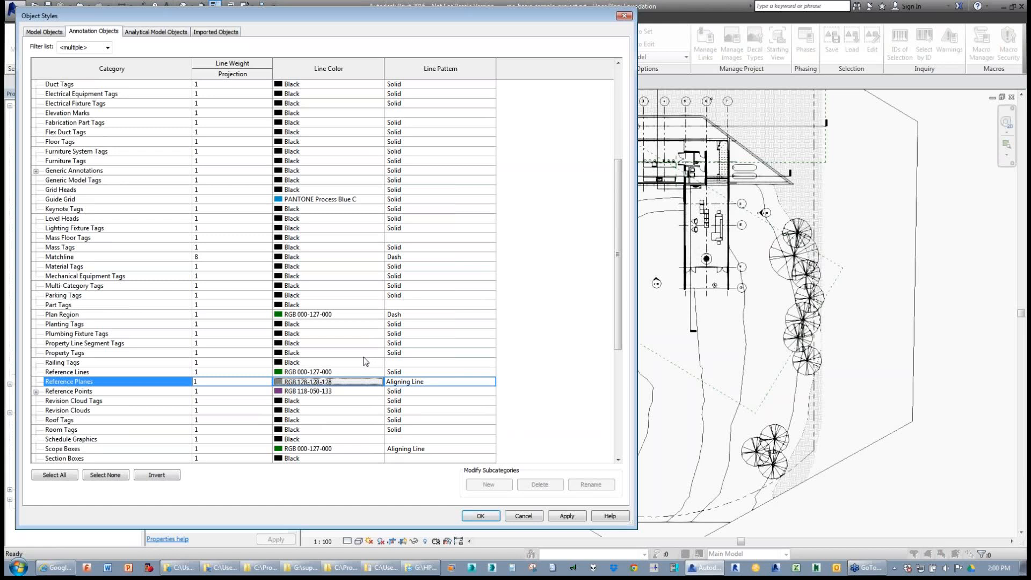
click(477, 519)
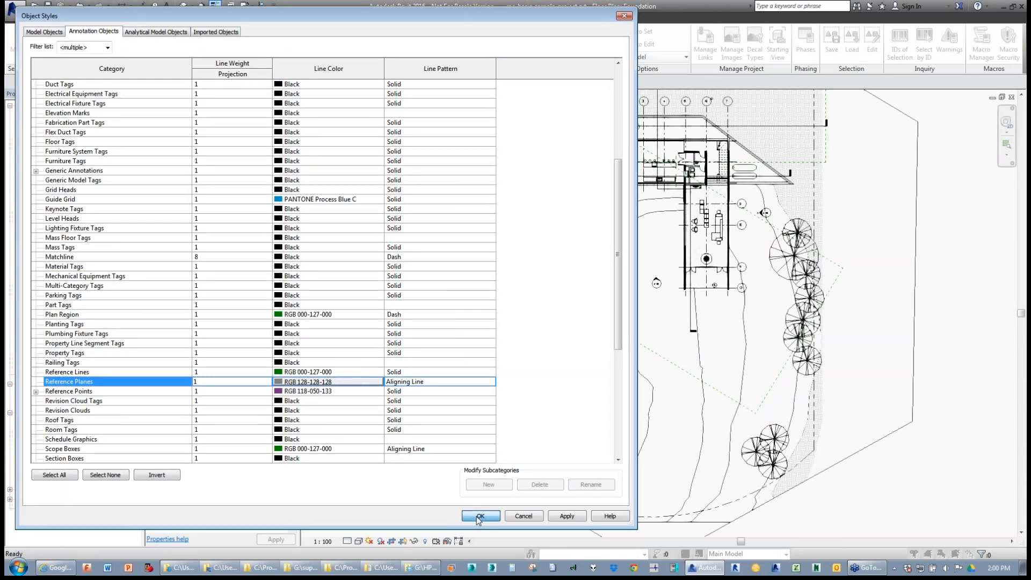